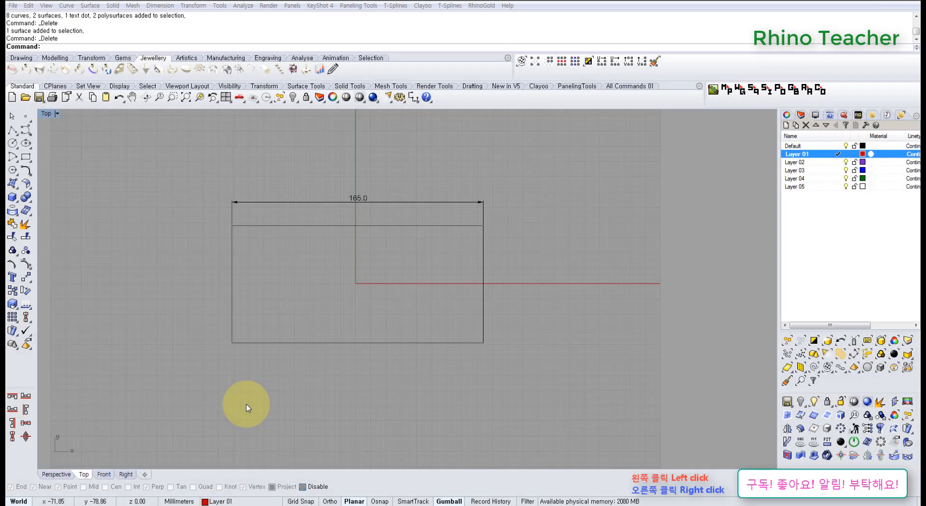
Place the scissors photo 가위.jpg as a picture frame over the 165 mm rectangle and make Default the current layer
right_drag(278, 351, 293, 362)
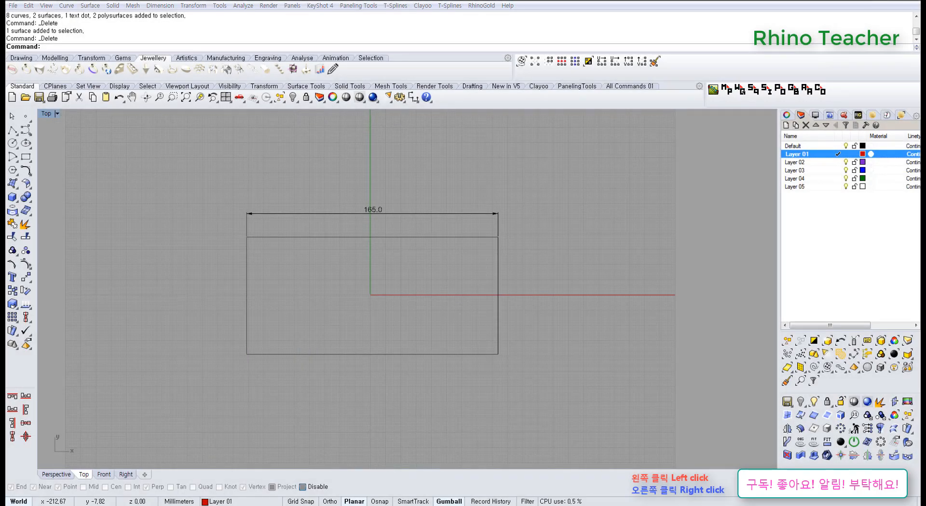
drag(179, 263, 387, 305)
click(192, 300)
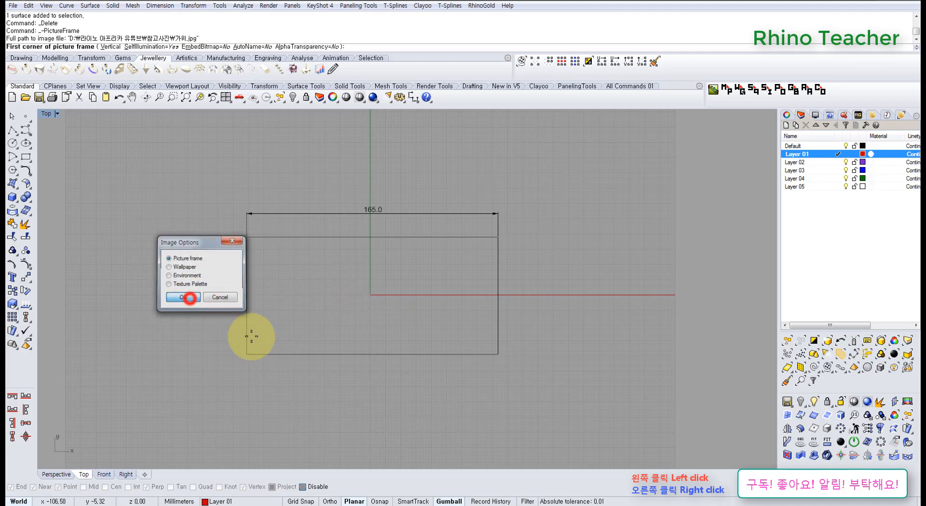
click(234, 375)
click(555, 326)
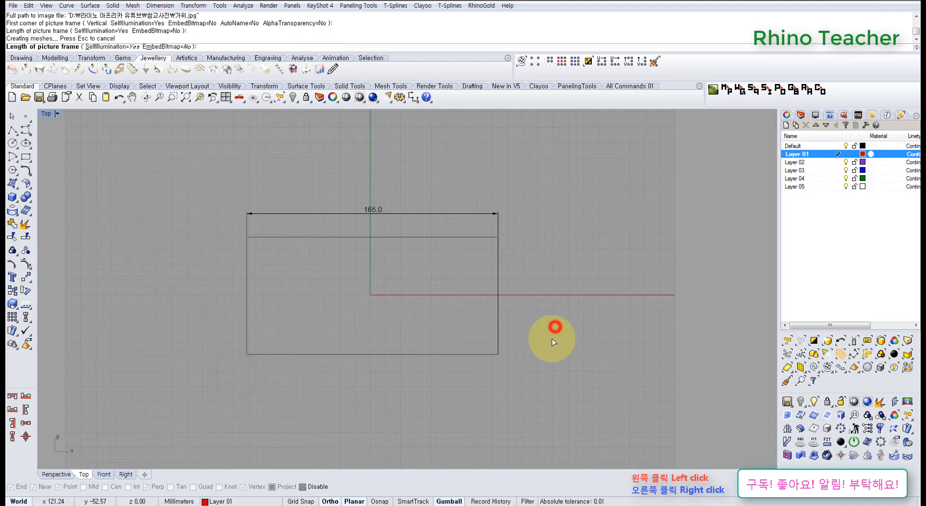
double_click(829, 148)
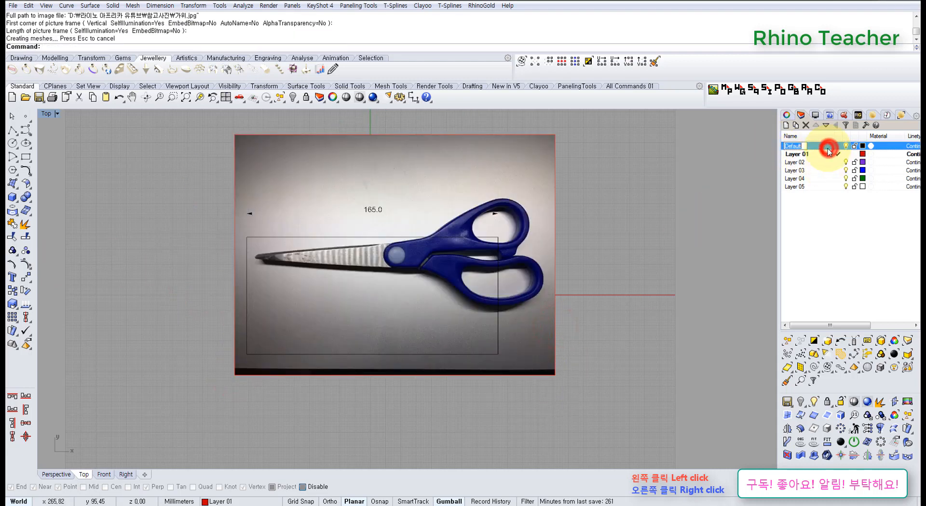
Move the scissors picture so that the pivot of the scissors sits at the origin
right_drag(622, 282, 558, 296)
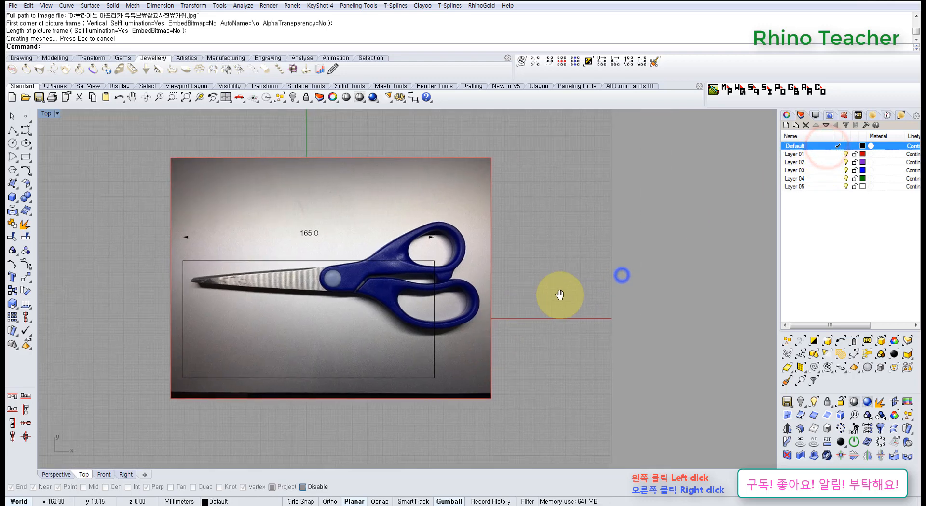
scroll(357, 306, up, 4)
right_drag(299, 324, 487, 249)
drag(484, 249, 418, 306)
scroll(411, 162, up, 6)
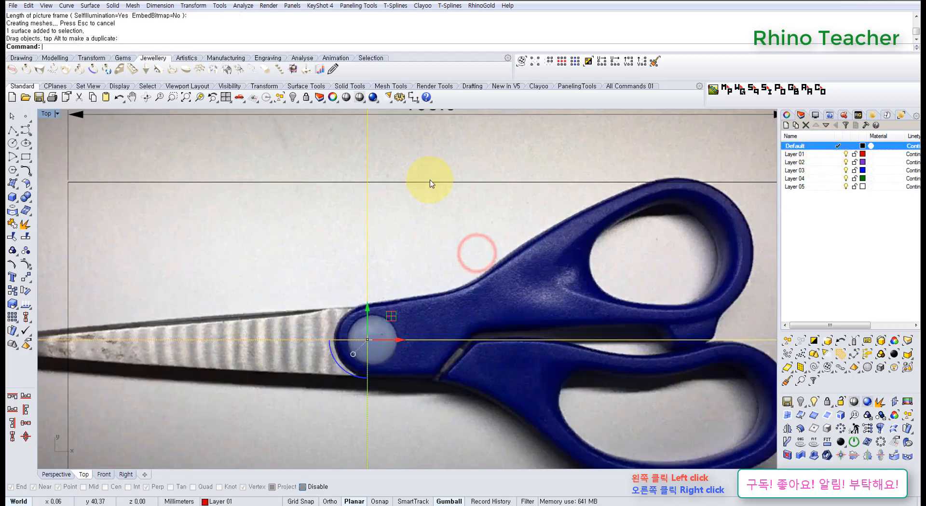
right_drag(423, 198, 379, 311)
scroll(417, 240, down, 5)
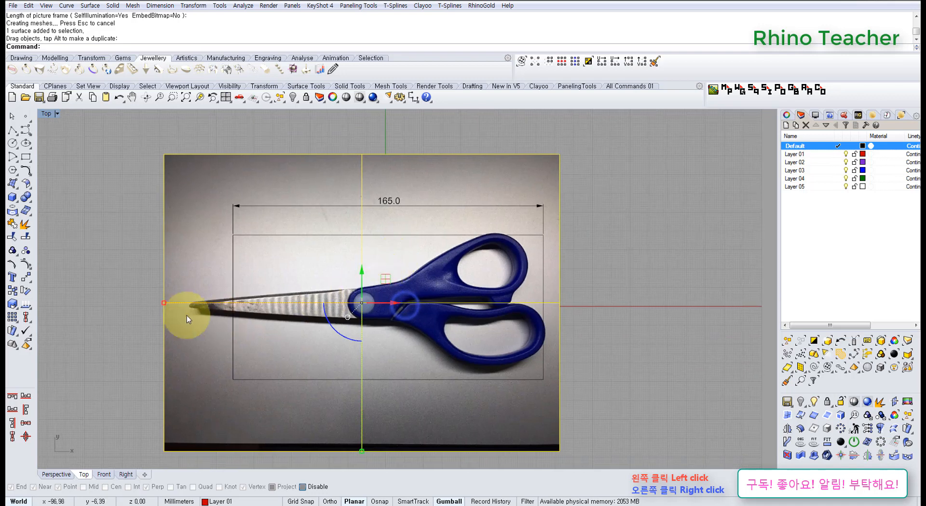
Shrink the picture uniformly and move it so the blade tip meets the reference rectangle's left edge
shift+drag(162, 303, 198, 306)
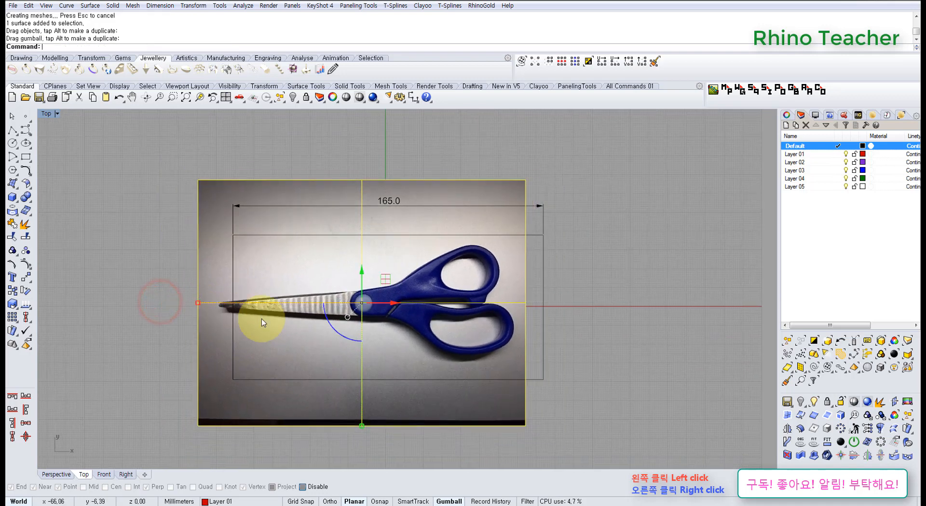
scroll(262, 318, up, 6)
drag(253, 325, 275, 331)
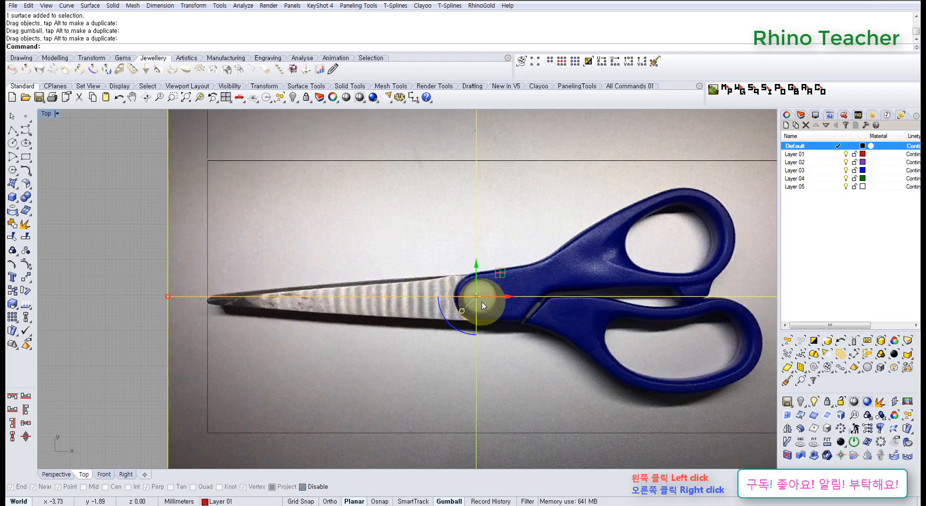
right_drag(345, 330, 340, 331)
scroll(342, 336, down, 3)
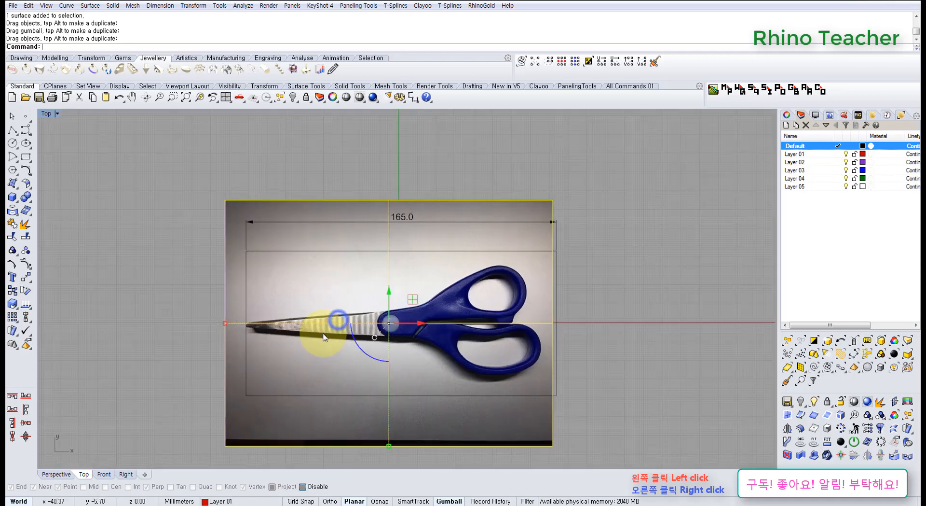
Scale the picture from the blade tip so the end of the lower handle reaches the reference rectangle's right edge
click(11, 304)
scroll(279, 326, up, 5)
click(135, 311)
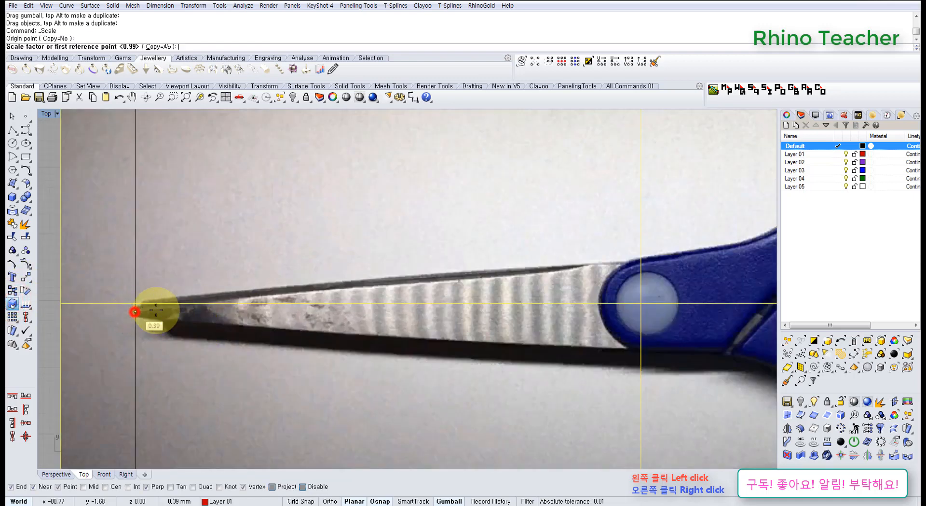
scroll(288, 318, down, 8)
right_drag(467, 327, 252, 314)
scroll(393, 317, up, 6)
alt+click(492, 308)
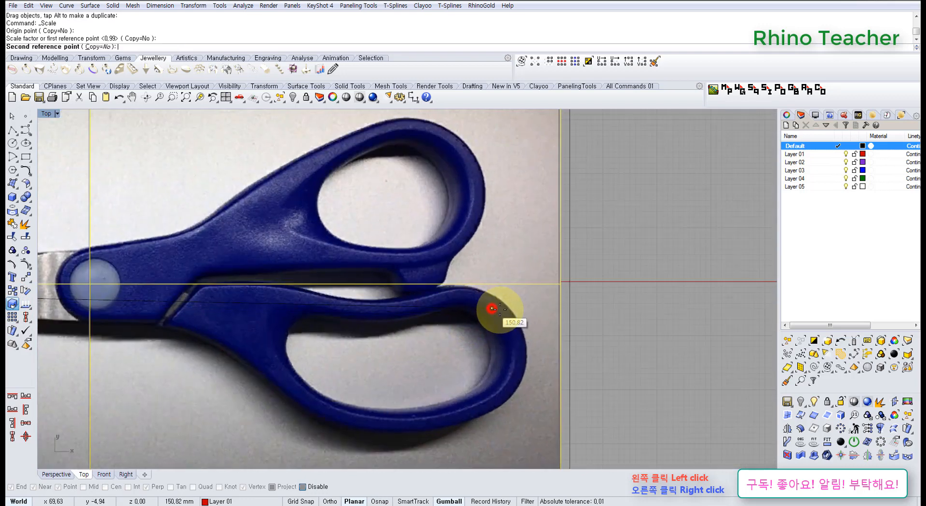
click(533, 314)
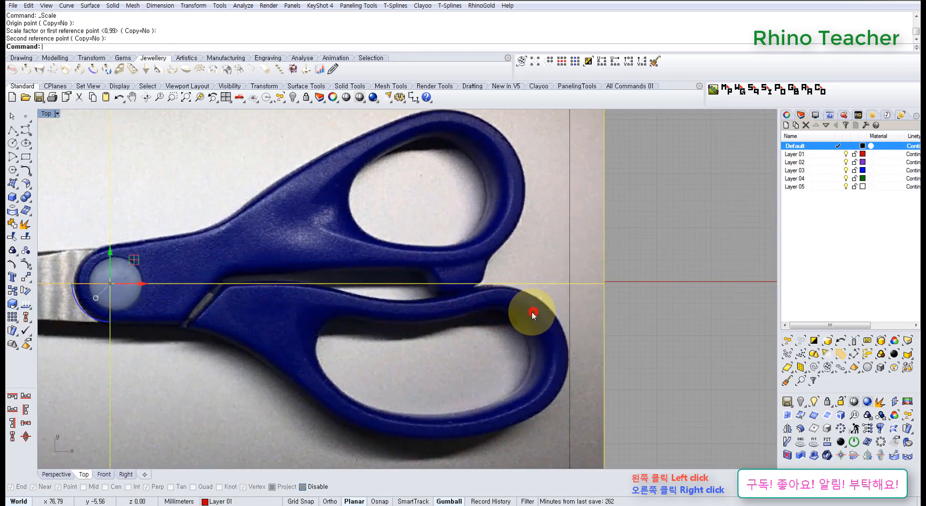
Examine how the scaled scissors photo fits the 165 mm rectangle and where its pivot lies
scroll(532, 314, down, 5)
scroll(372, 289, up, 3)
scroll(394, 315, down, 2)
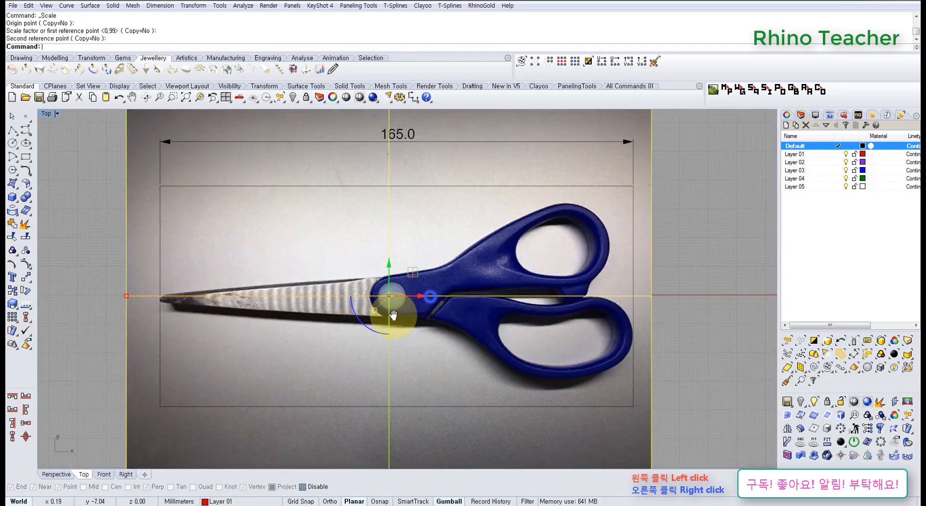
right_drag(393, 314, 391, 314)
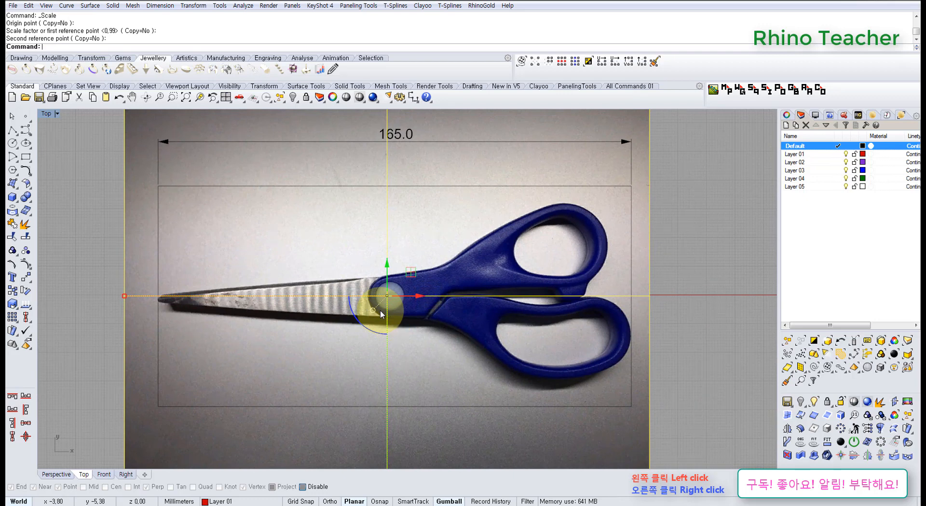
scroll(381, 313, up, 4)
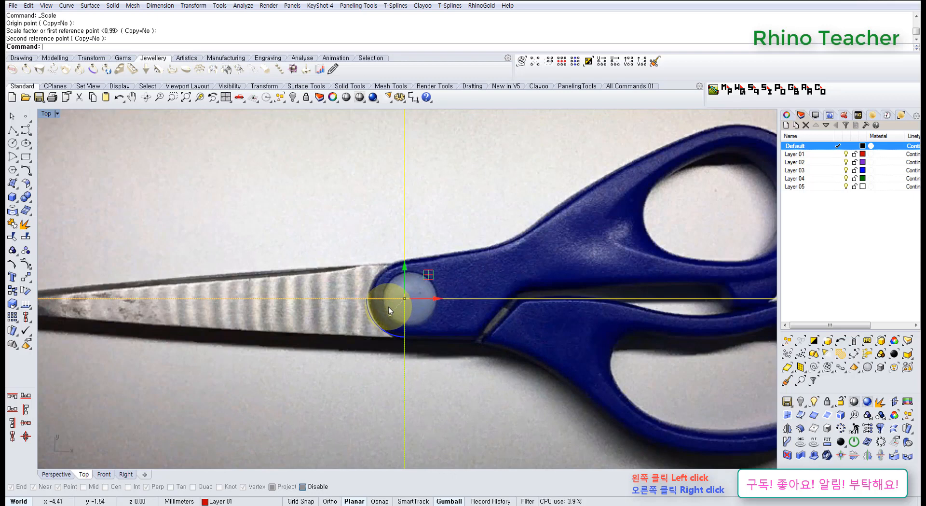
scroll(392, 317, down, 4)
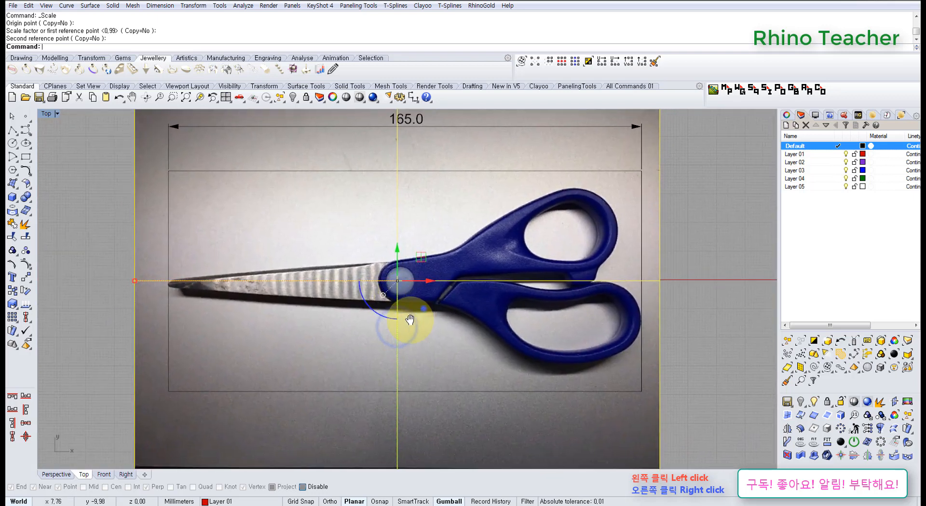
scroll(380, 300, up, 4)
scroll(378, 309, down, 4)
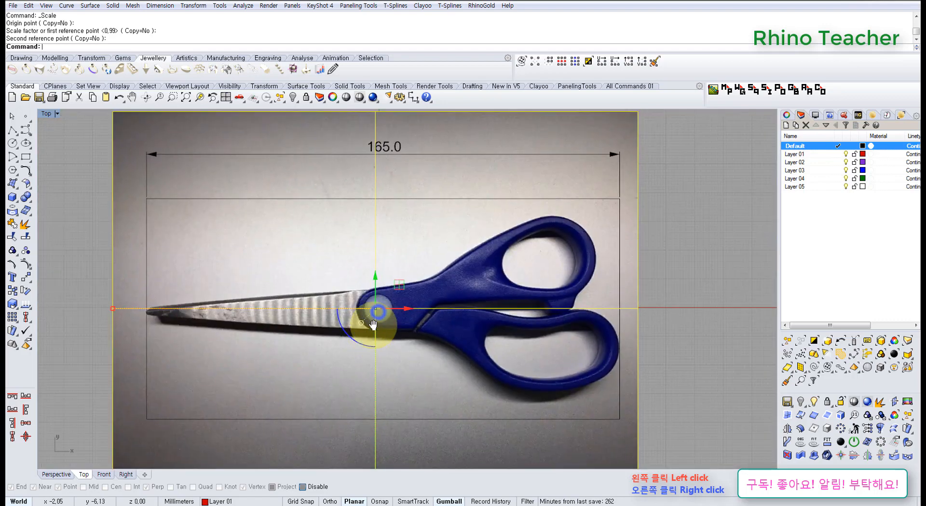
click(670, 273)
scroll(338, 316, up, 4)
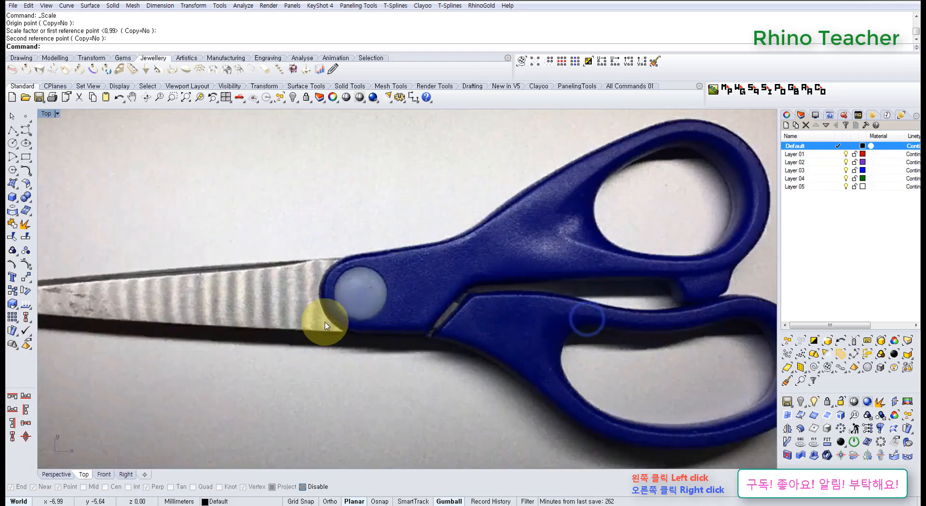
scroll(379, 303, down, 4)
click(359, 296)
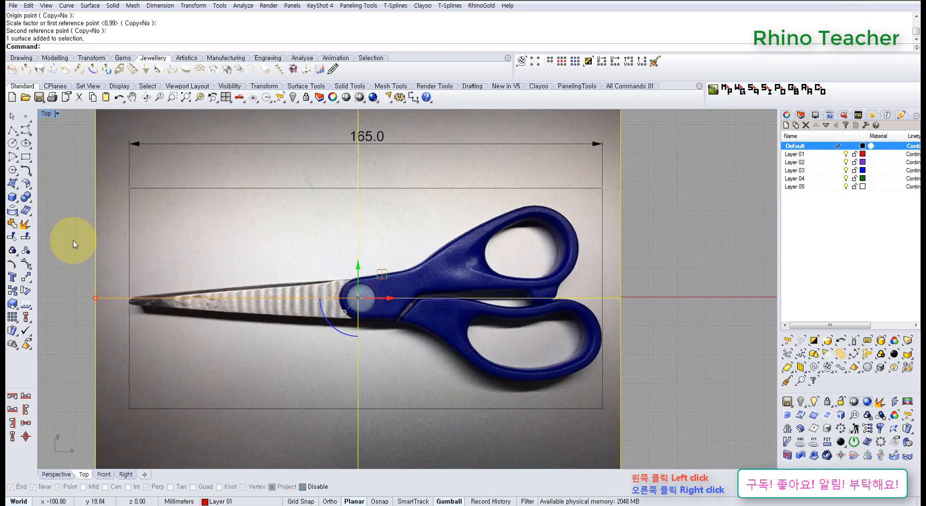
right_drag(148, 250, 165, 278)
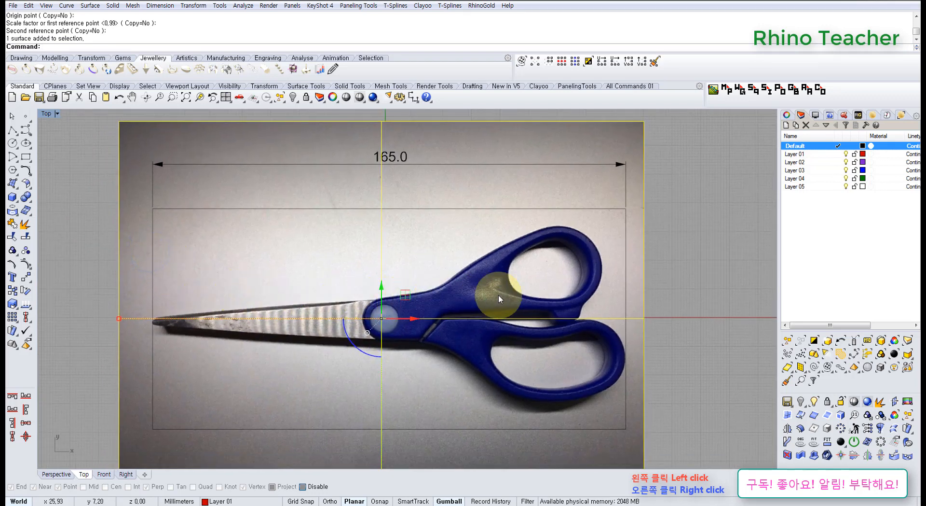
right_drag(516, 284, 505, 298)
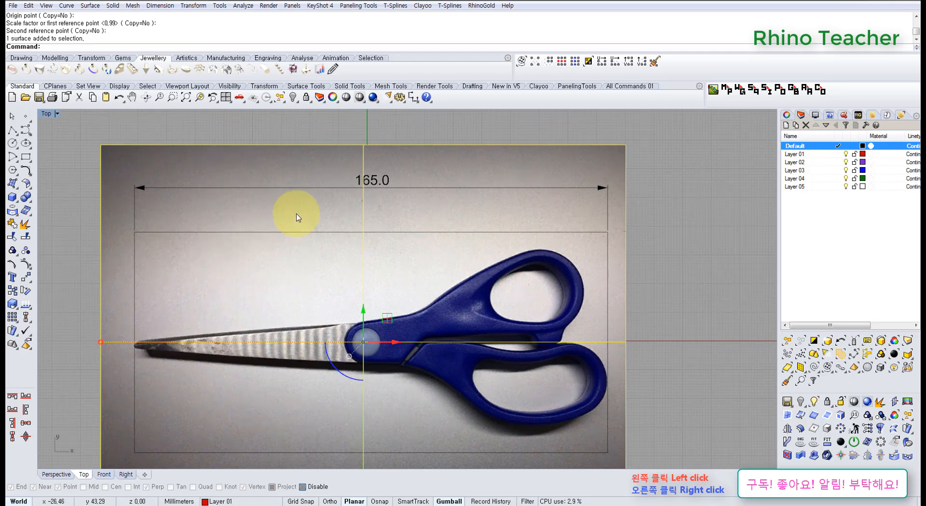
right_drag(259, 208, 302, 228)
Hide the 165 mm dimension and the reference rectangle, leaving the scissors picture shown
scroll(302, 229, down, 6)
drag(139, 169, 514, 270)
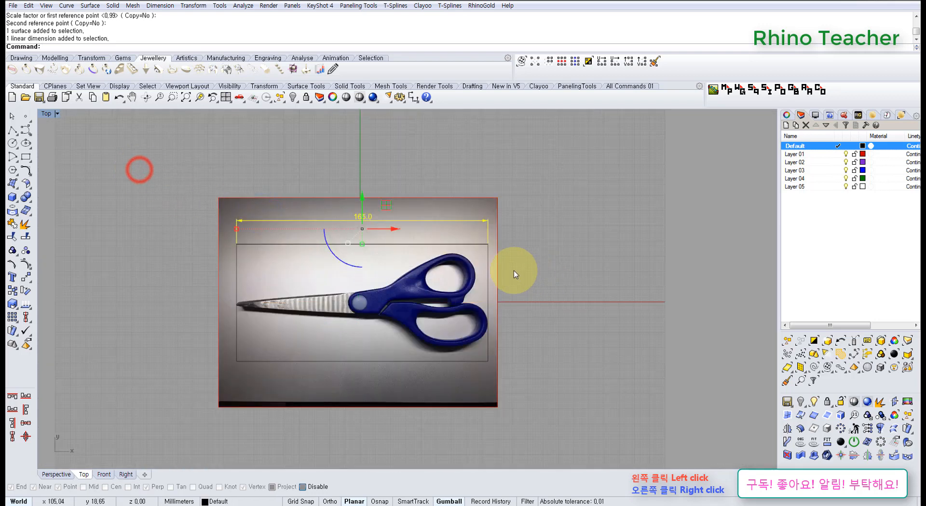
click(293, 98)
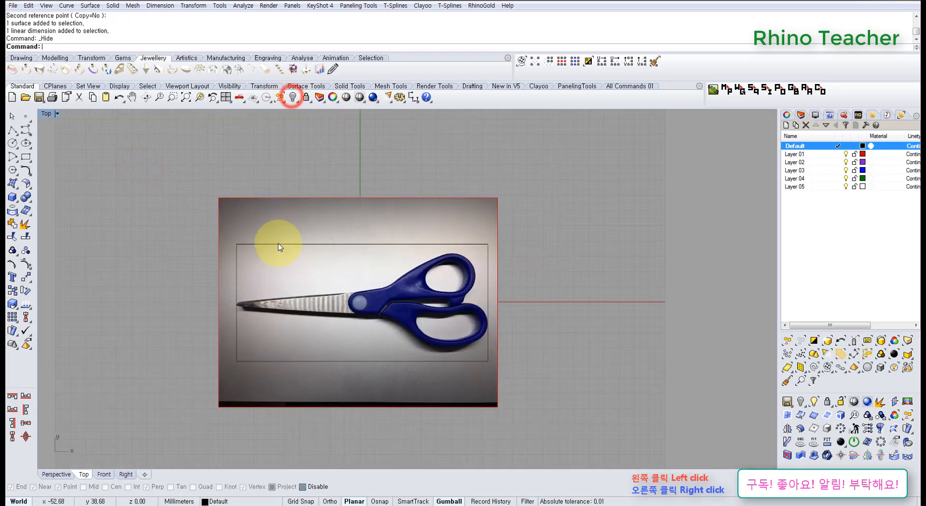
scroll(276, 244, up, 4)
click(276, 244)
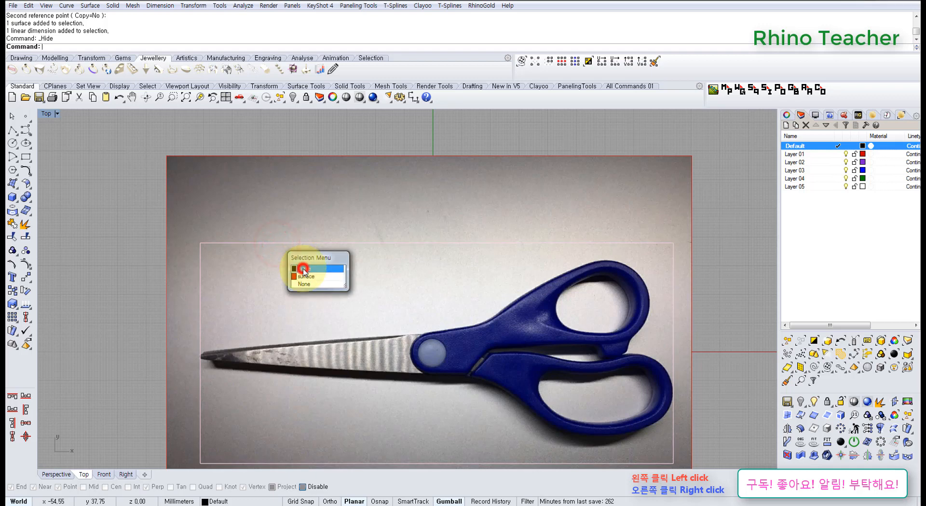
click(303, 269)
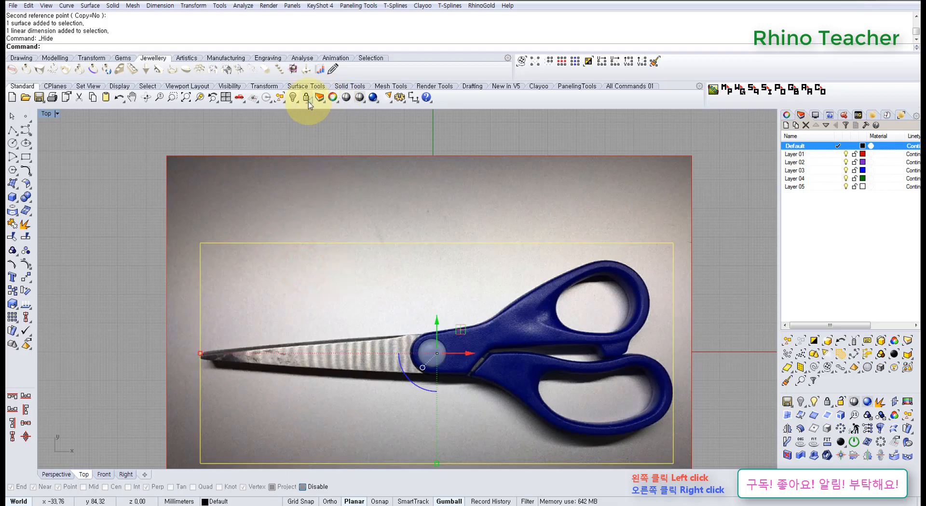
click(292, 98)
scroll(471, 268, down, 5)
scroll(372, 310, up, 5)
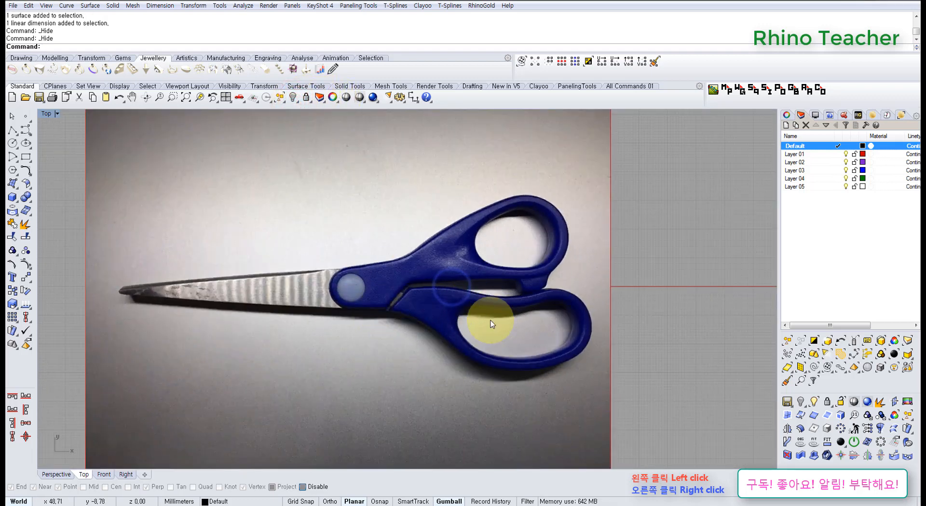
right_drag(338, 324, 317, 317)
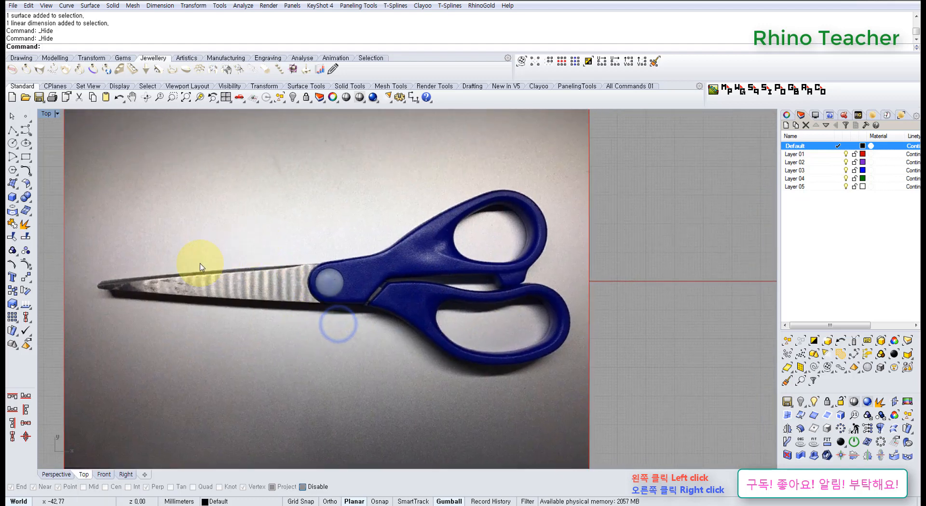
right_drag(224, 282, 300, 295)
scroll(314, 288, down, 3)
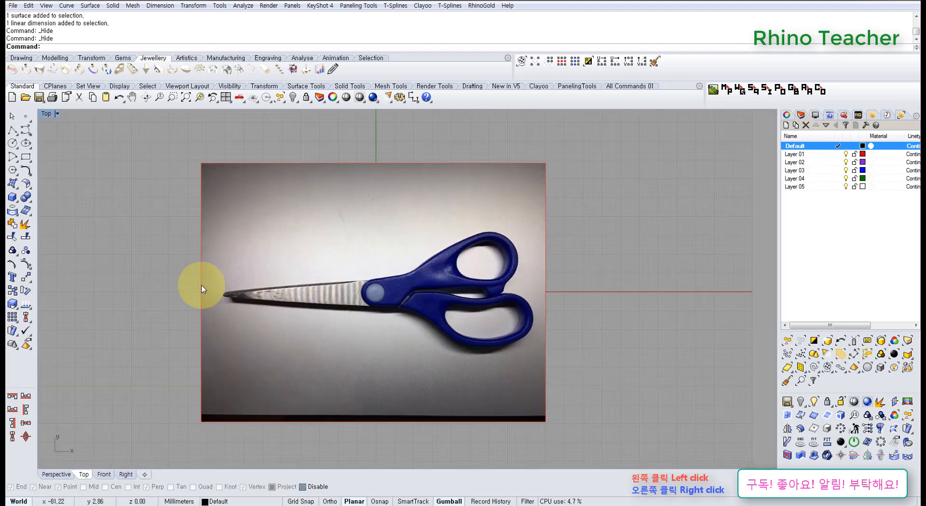
right_drag(88, 286, 82, 285)
scroll(354, 290, up, 4)
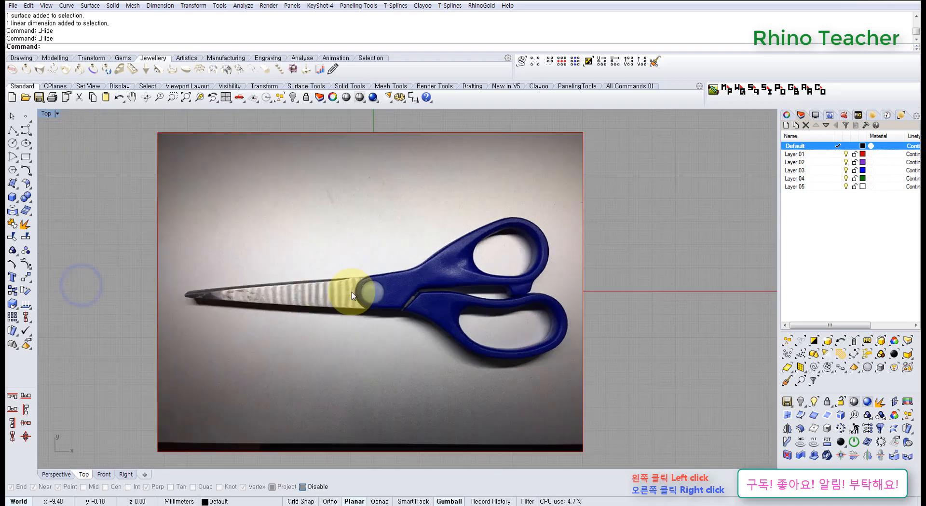
Assign the scissors picture to Layer 01 and set its material transparency to about 68%
click(498, 270)
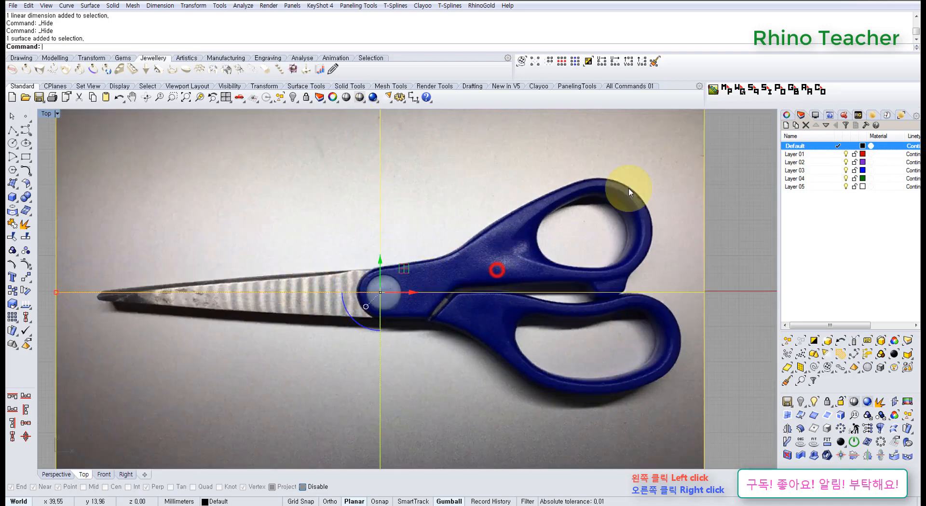
right_click(801, 158)
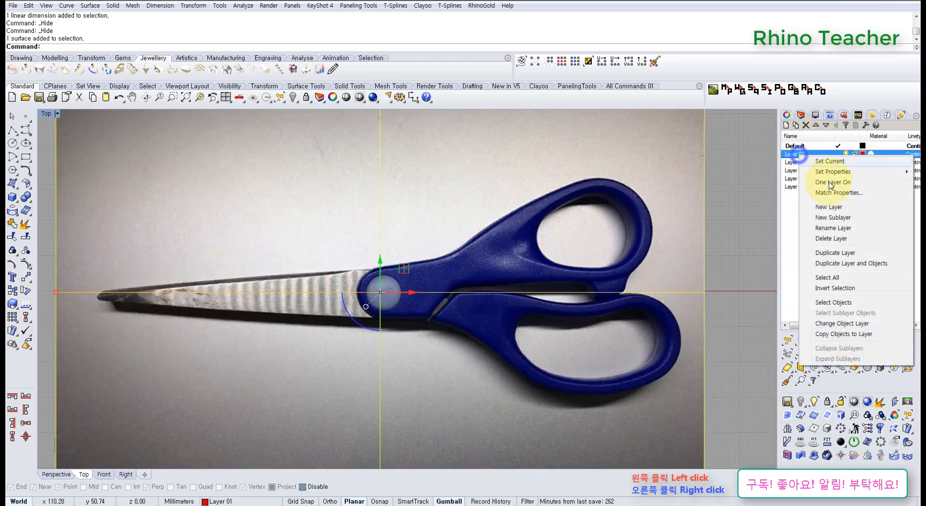
click(842, 321)
click(787, 115)
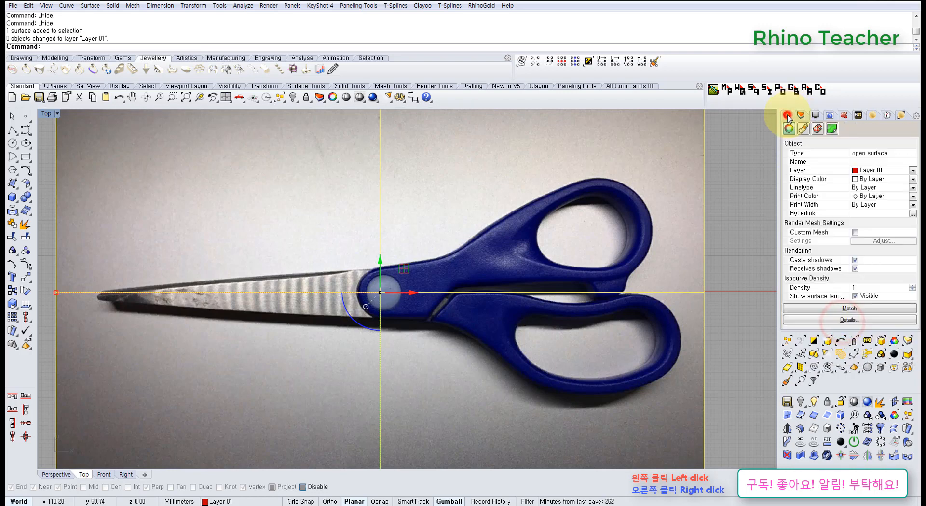
click(802, 129)
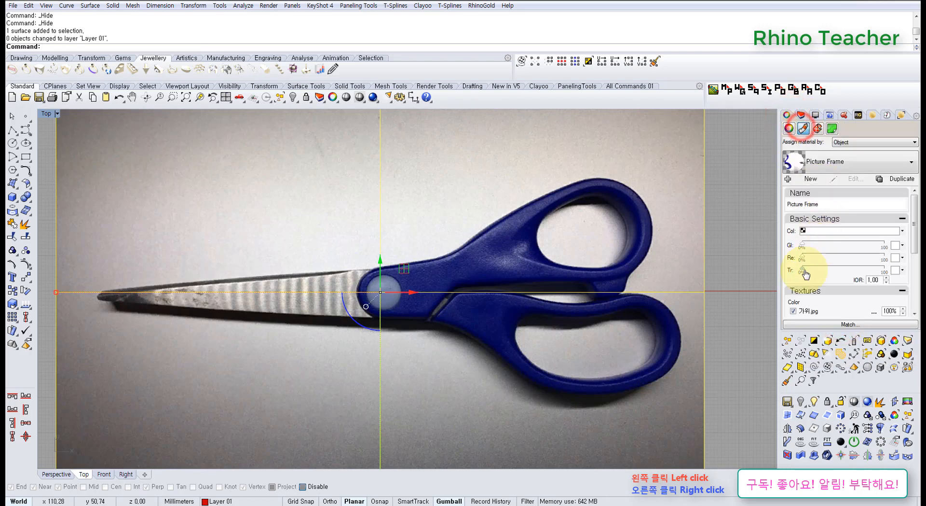
drag(841, 274, 859, 275)
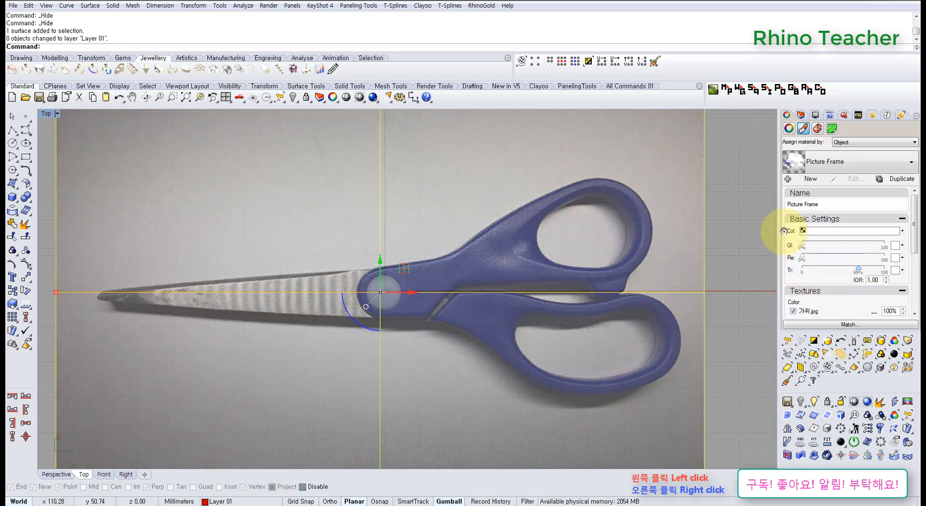
Draw a circle about 10 mm across by its diameter, tracing the round pivot of the scissors
click(789, 129)
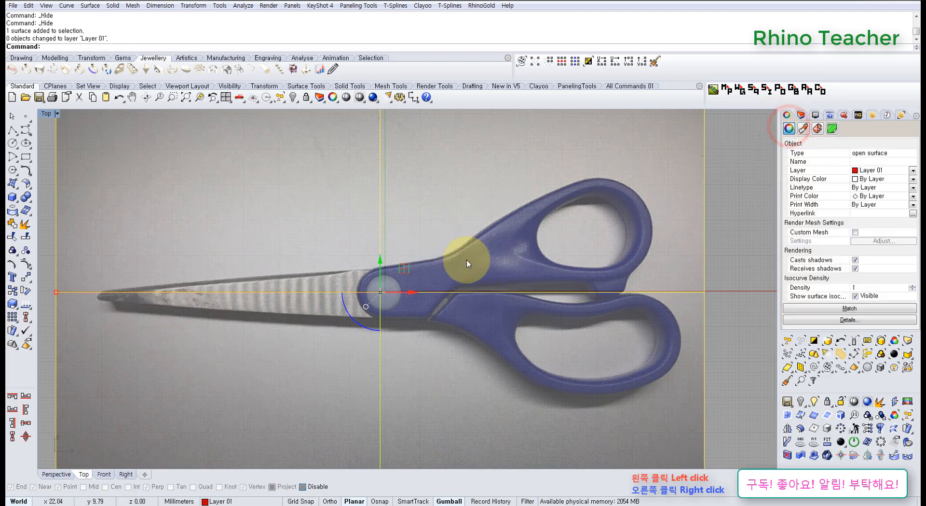
scroll(425, 268, up, 5)
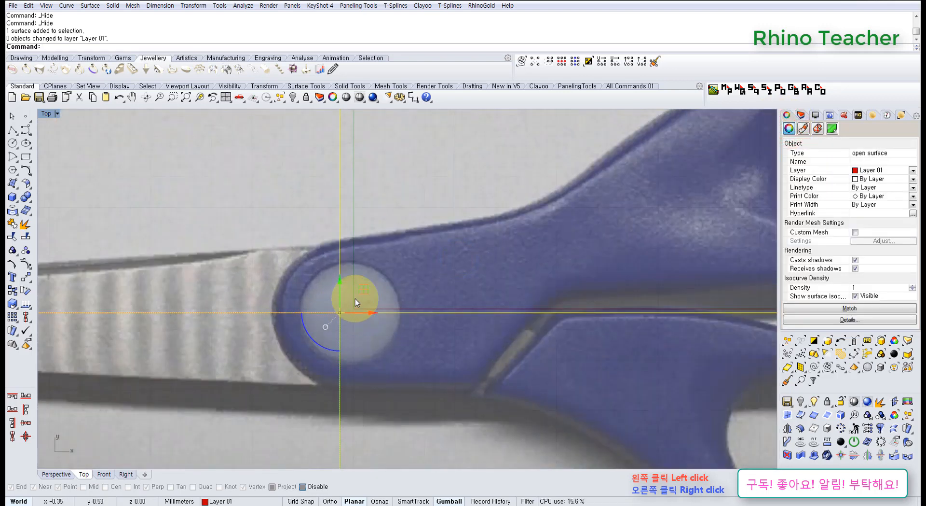
scroll(362, 295, down, 3)
click(350, 308)
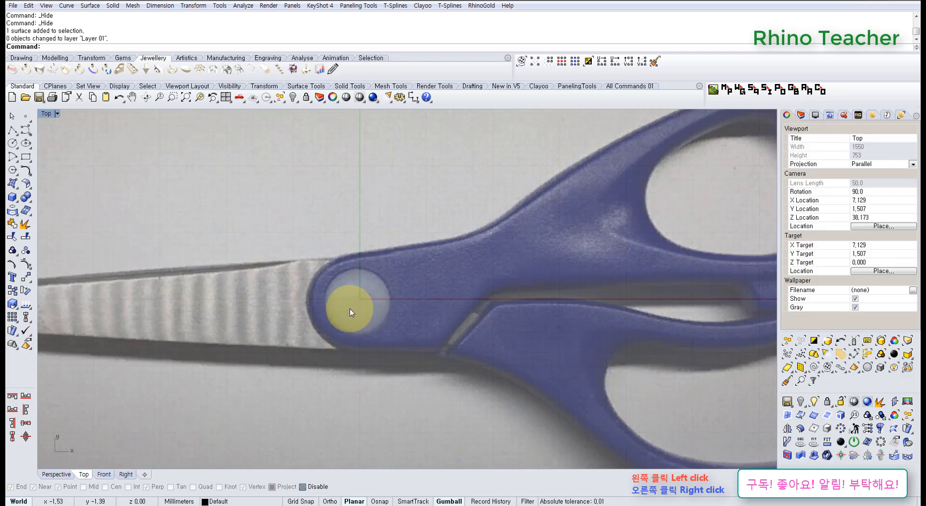
scroll(355, 297, up, 3)
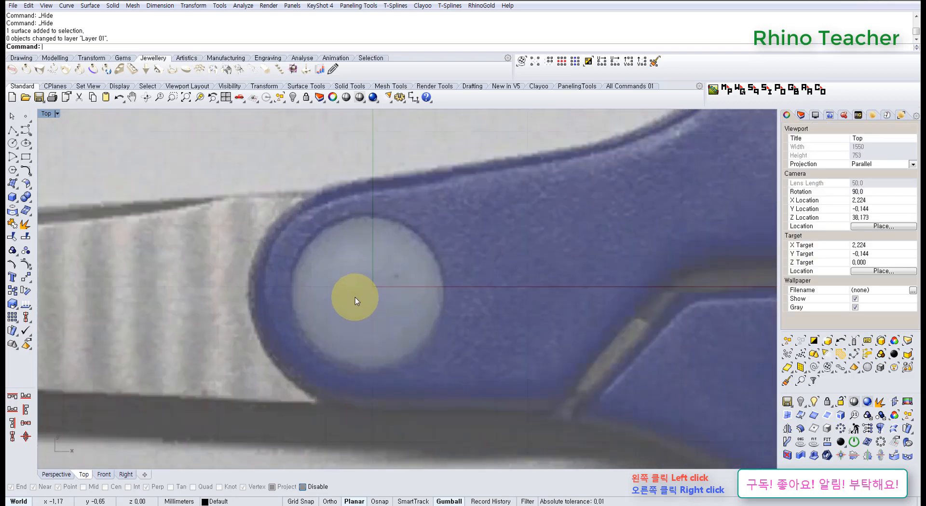
click(13, 143)
click(40, 148)
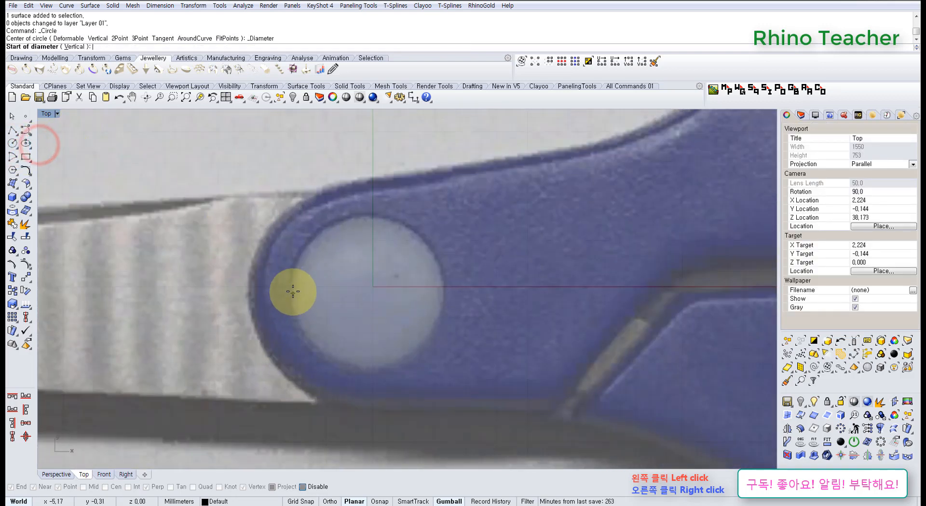
click(293, 291)
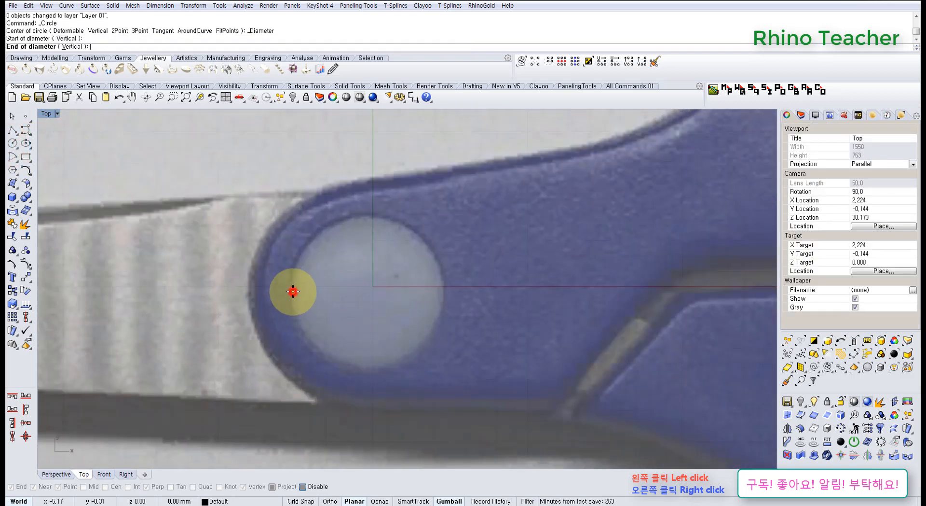
click(444, 302)
scroll(437, 303, down, 3)
scroll(386, 303, up, 3)
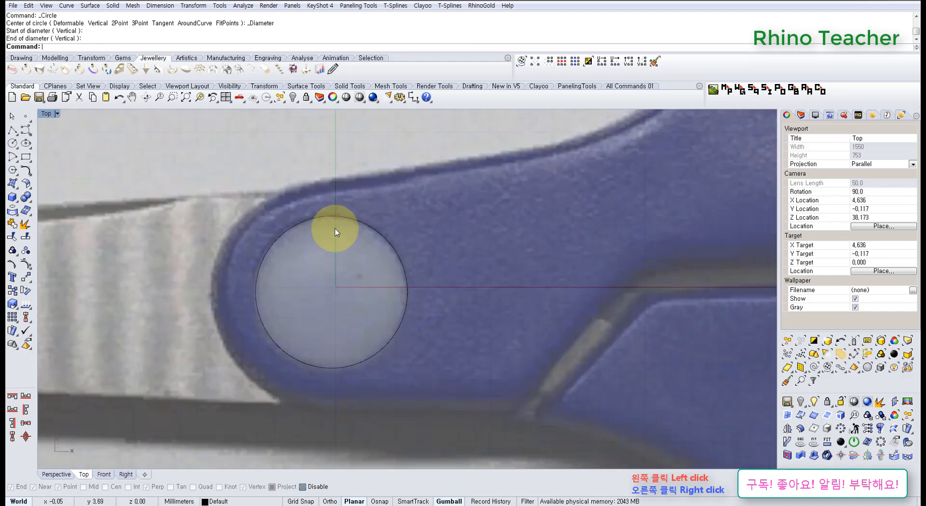
Place an area centroid point at the centre of the pivot circle
click(332, 220)
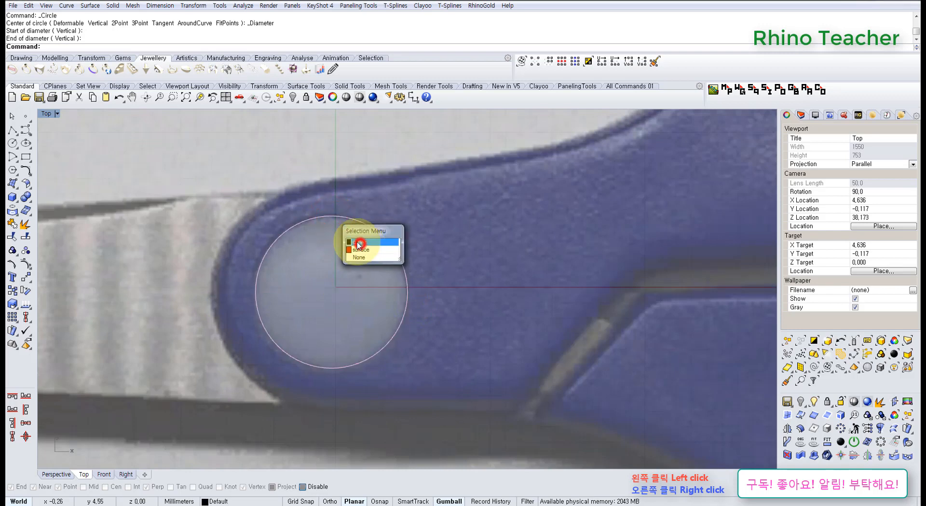
click(360, 243)
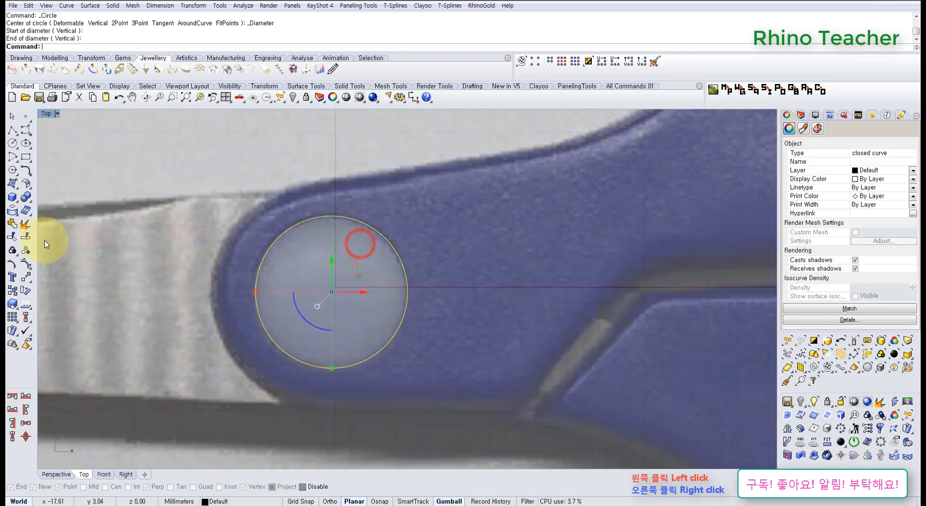
click(29, 303)
click(106, 320)
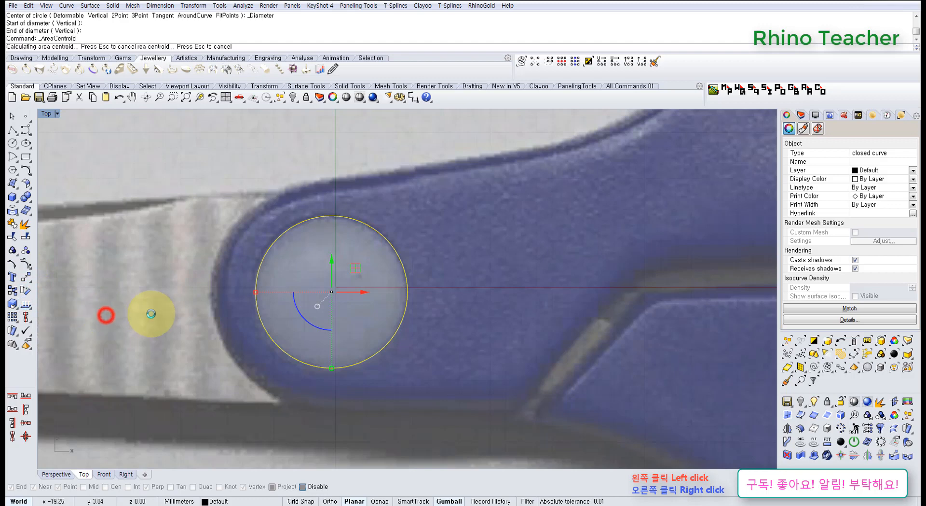
scroll(386, 275, down, 8)
scroll(355, 274, down, 3)
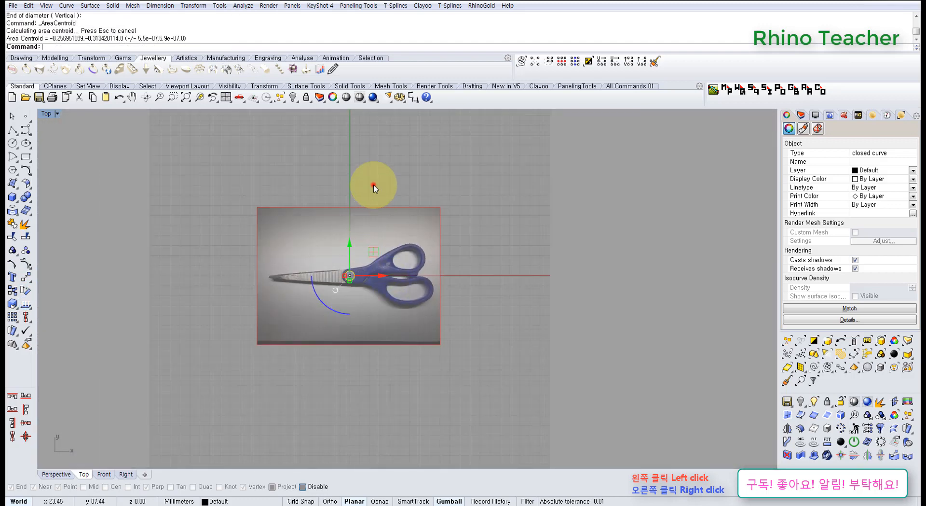
click(372, 181)
Move the picture, pivot circle and centroid point together from the pivot centre to the origin (0)
scroll(352, 290, up, 6)
scroll(338, 287, down, 2)
scroll(342, 285, down, 3)
drag(496, 231, 57, 282)
click(26, 276)
scroll(295, 279, up, 8)
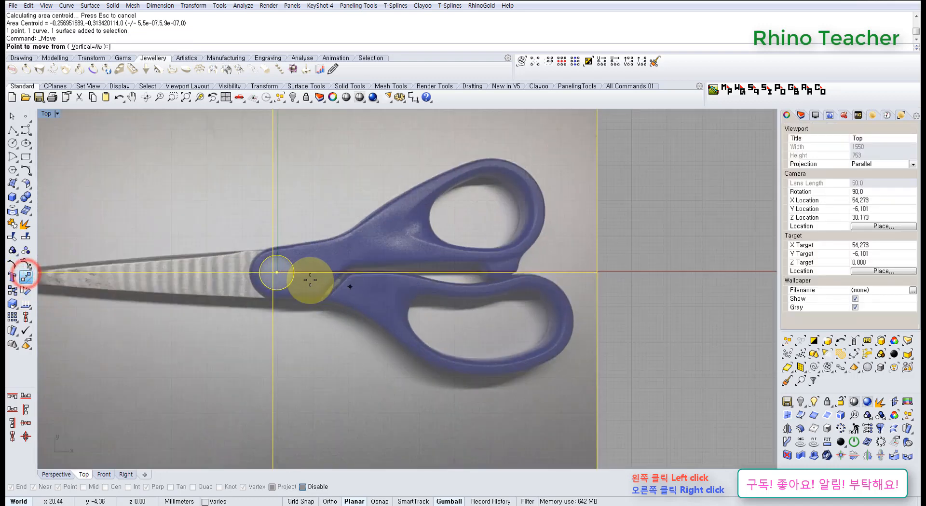
click(288, 264)
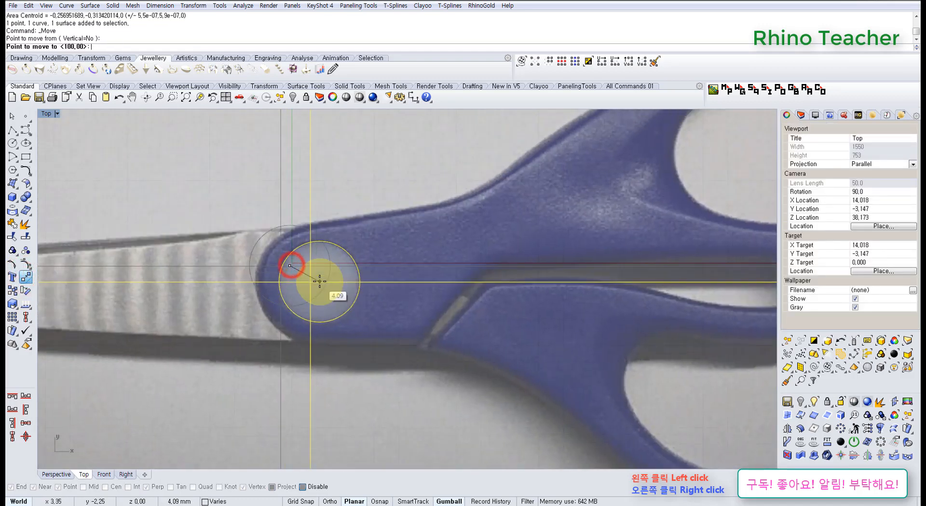
text(0)
key(Return)
scroll(317, 270, up, 8)
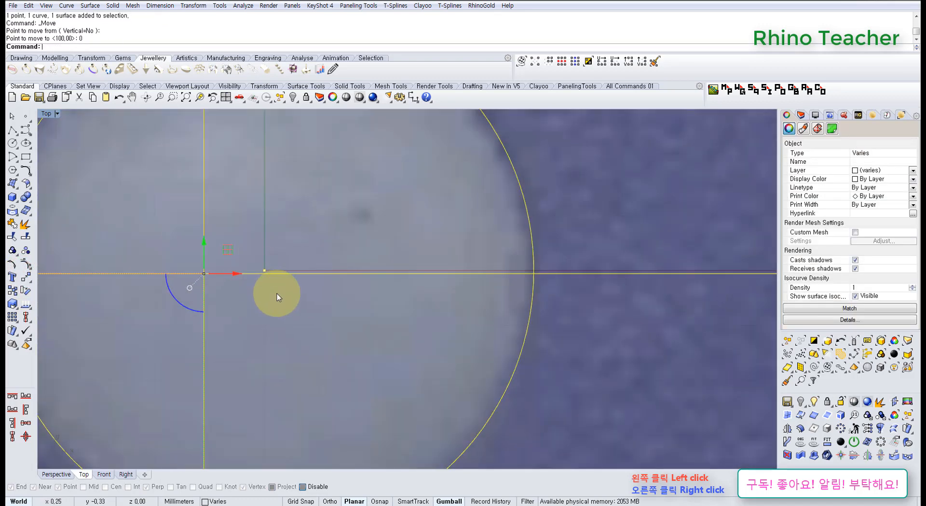
scroll(277, 293, down, 10)
scroll(434, 295, down, 3)
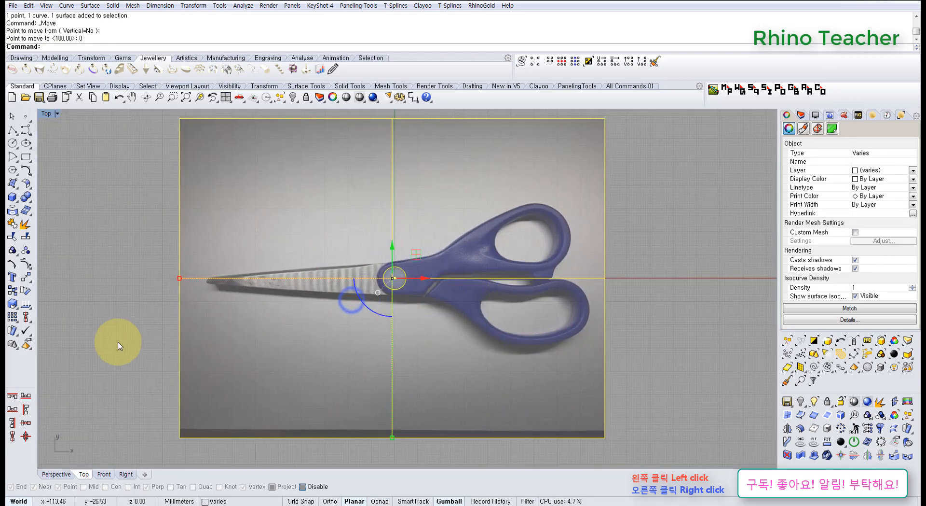
click(114, 342)
Examine how the blade and its tip line up with the horizontal axis through the pivot
scroll(305, 279, up, 5)
scroll(553, 266, down, 6)
right_drag(555, 269, 485, 276)
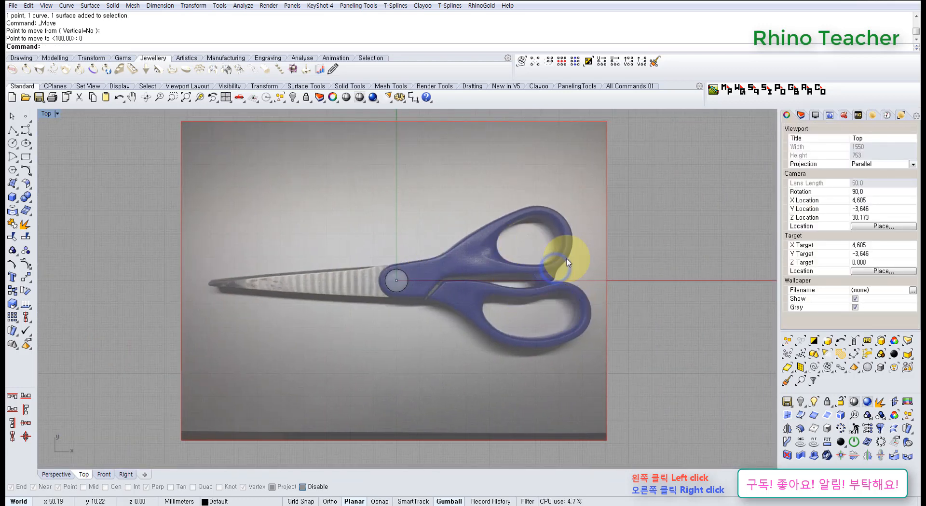
right_drag(406, 287, 352, 272)
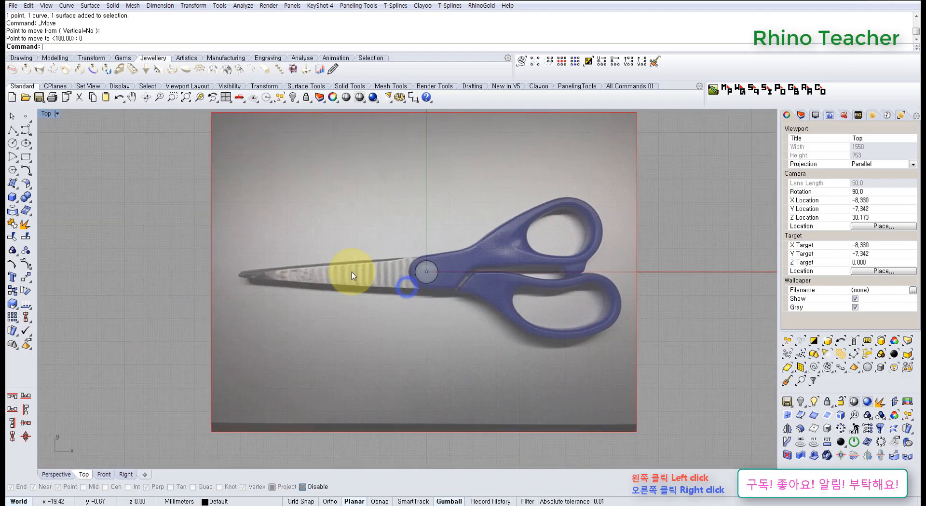
scroll(352, 271, up, 4)
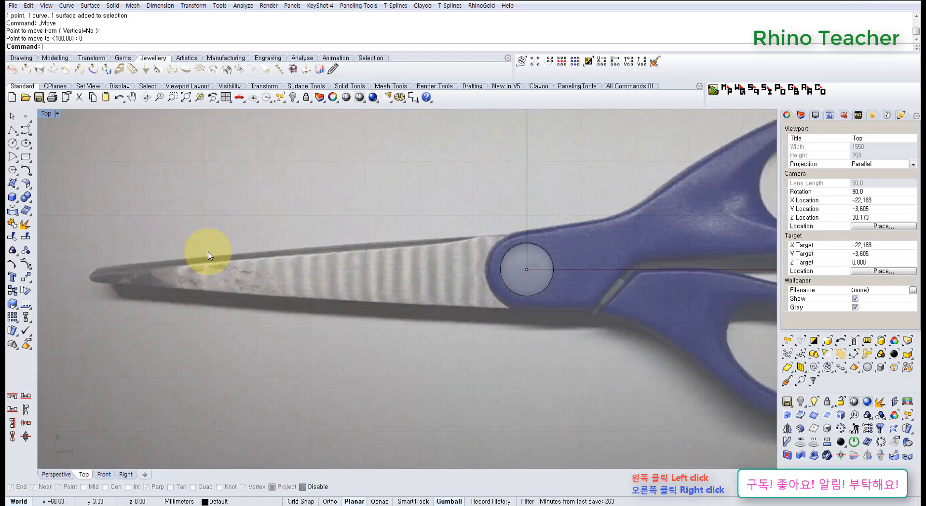
scroll(352, 274, down, 4)
right_drag(356, 265, 333, 303)
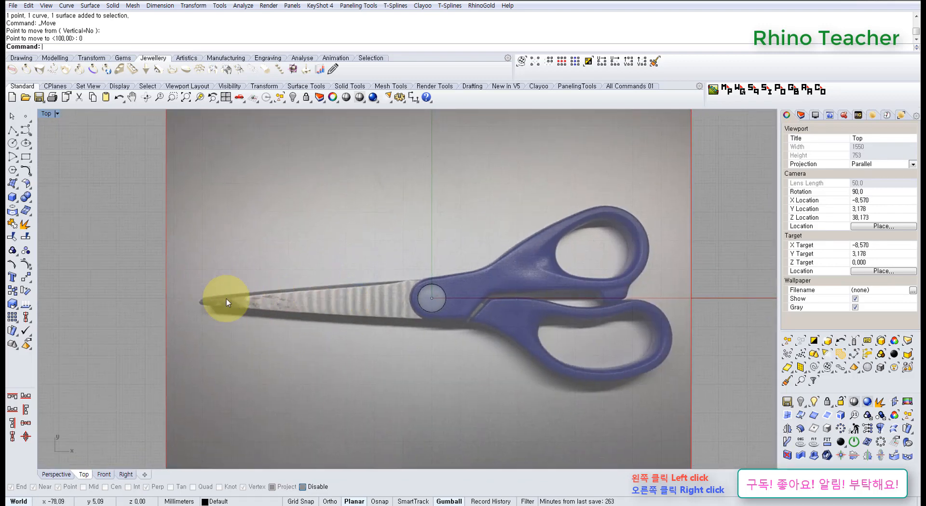
click(10, 134)
key(Escape)
Rotate the picture, circle and centroid point slightly about the origin (0) to bring the blade tip onto the horizontal axis
drag(742, 233, 228, 329)
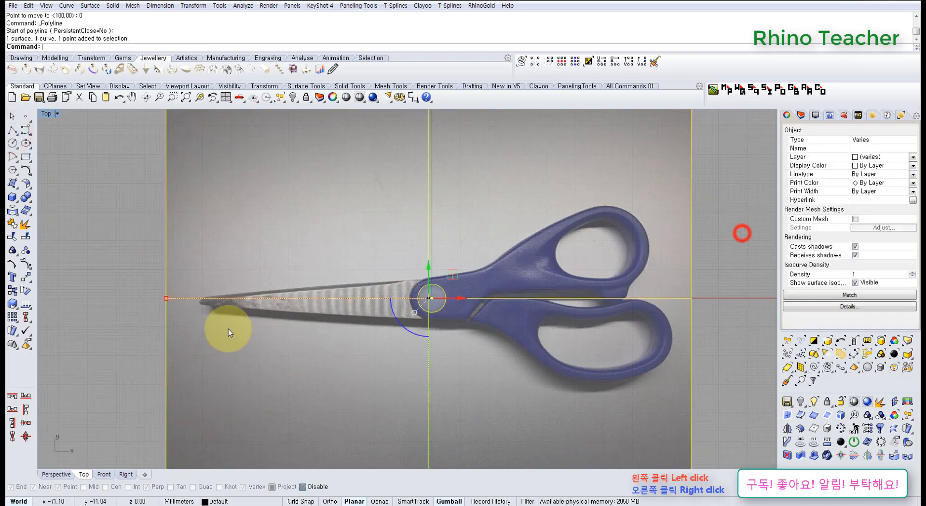
click(26, 291)
text(0)
key(Return)
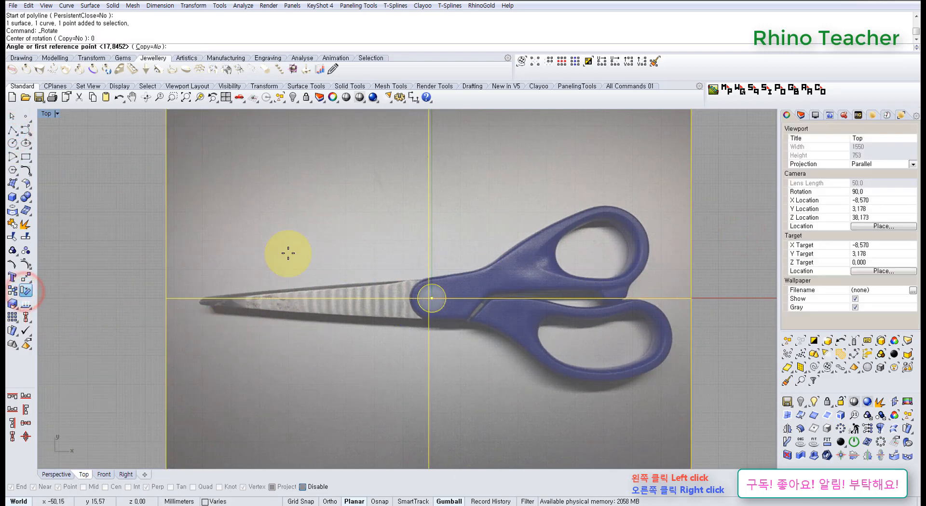
scroll(175, 300, up, 2)
scroll(174, 300, up, 2)
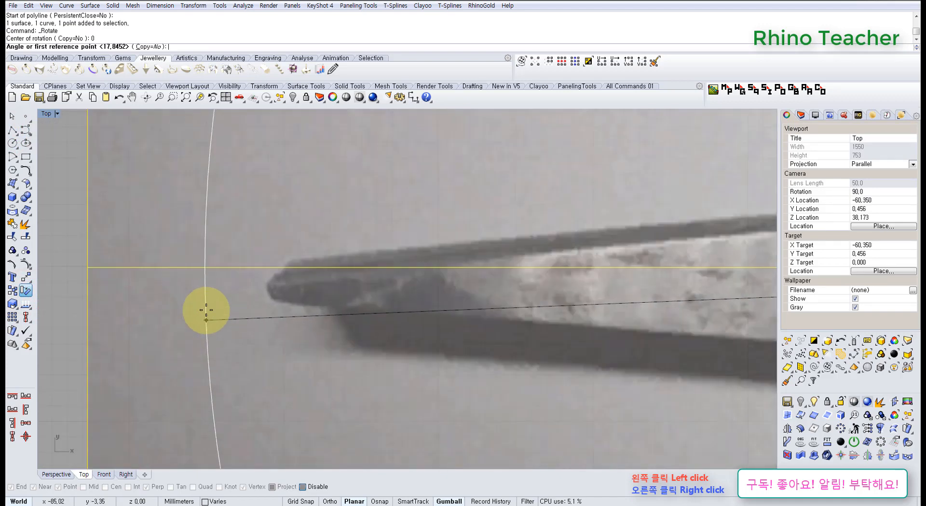
click(208, 283)
click(209, 283)
scroll(278, 282, down, 4)
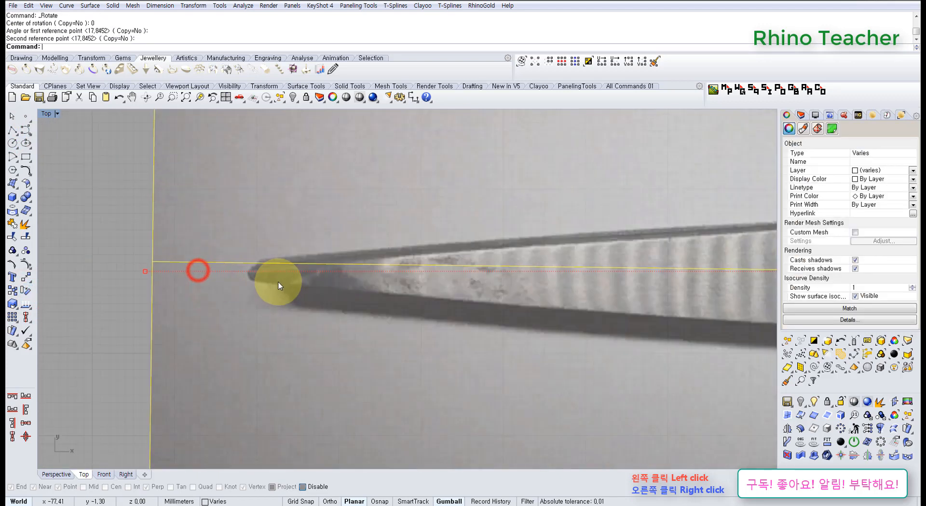
click(51, 340)
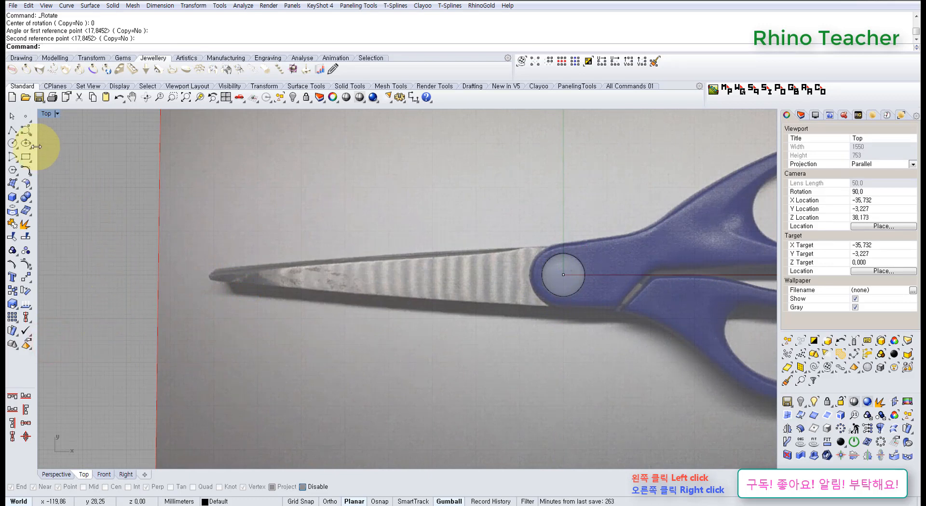
Draw a straight horizontal reference line from the origin (0) to beyond the blade tip
click(13, 130)
text(0)
key(Return)
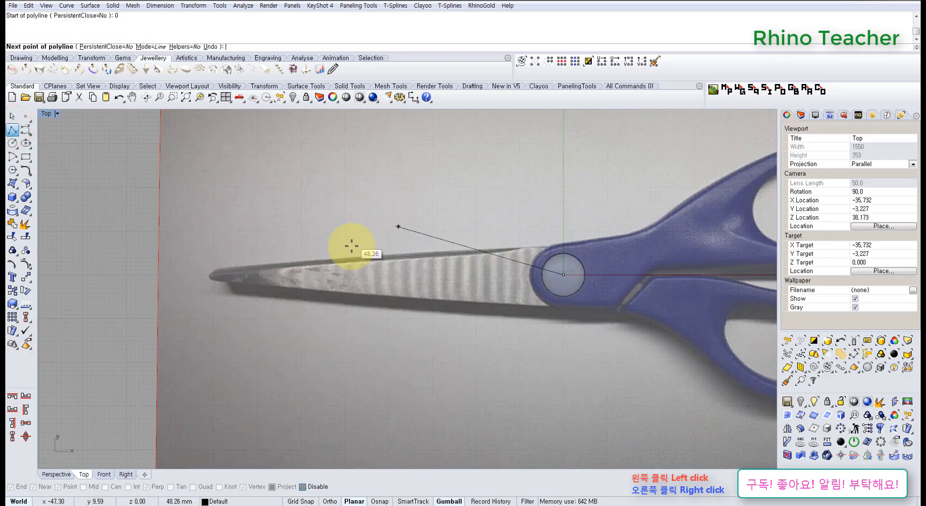
shift+click(138, 289)
right_click(139, 288)
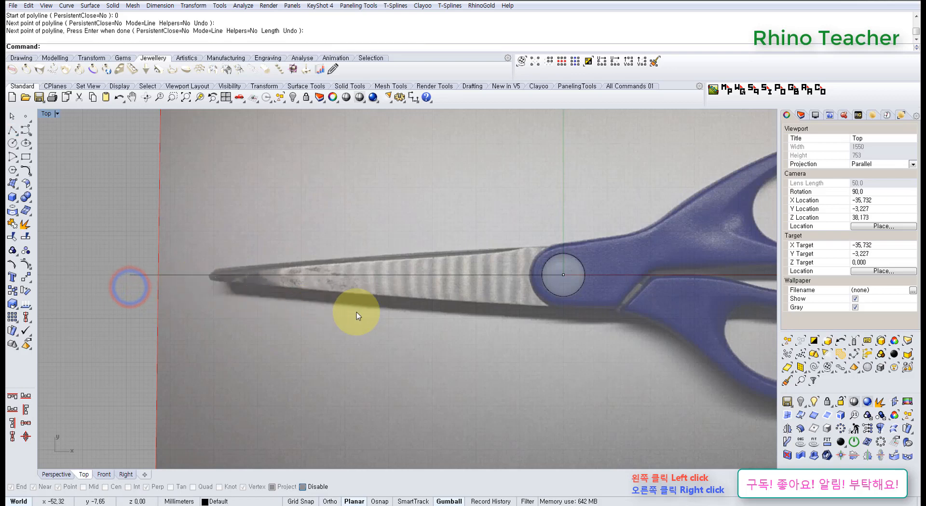
scroll(357, 295, down, 5)
scroll(394, 295, up, 4)
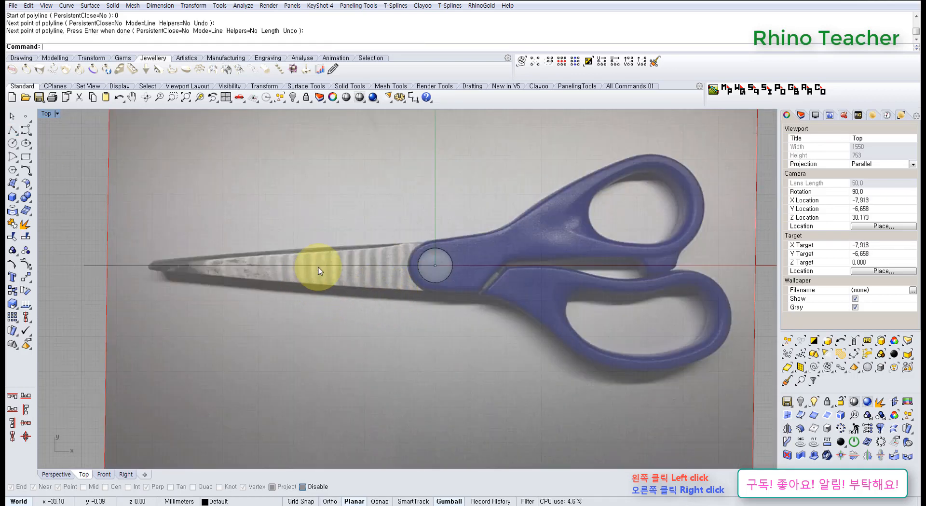
scroll(374, 269, down, 6)
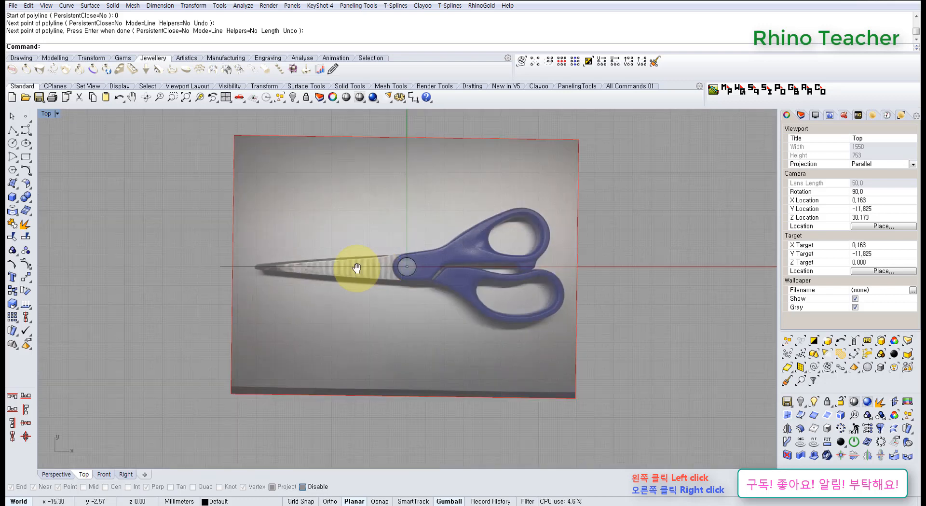
right_drag(357, 268, 310, 261)
scroll(311, 261, up, 8)
scroll(303, 264, down, 4)
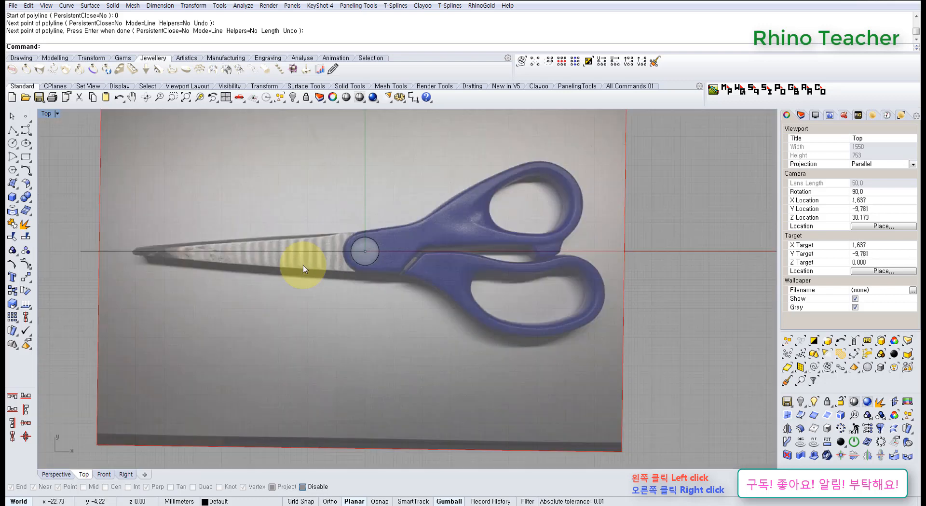
drag(544, 345, 376, 353)
key(ctrl+z)
click(671, 344)
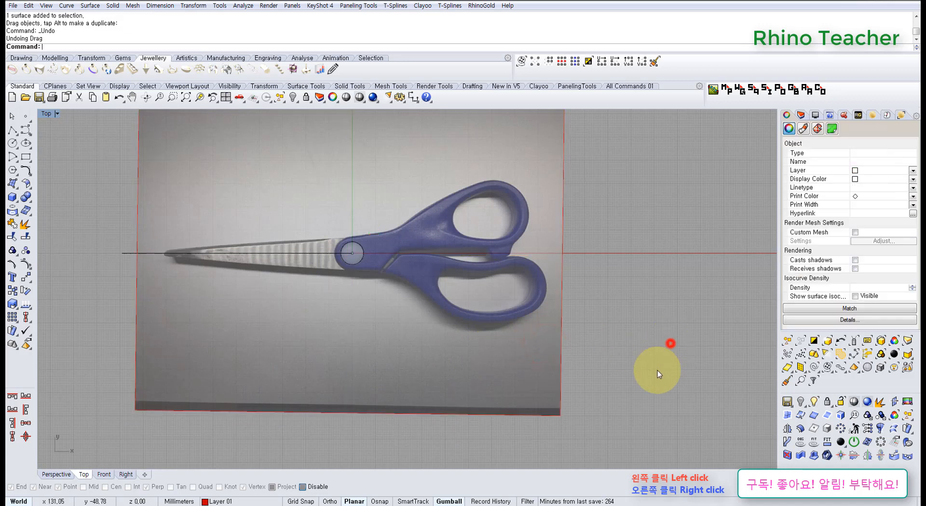
Rotate only the scissors picture slightly about the origin (0) to align the blade better with the horizontal reference line
drag(594, 367, 395, 344)
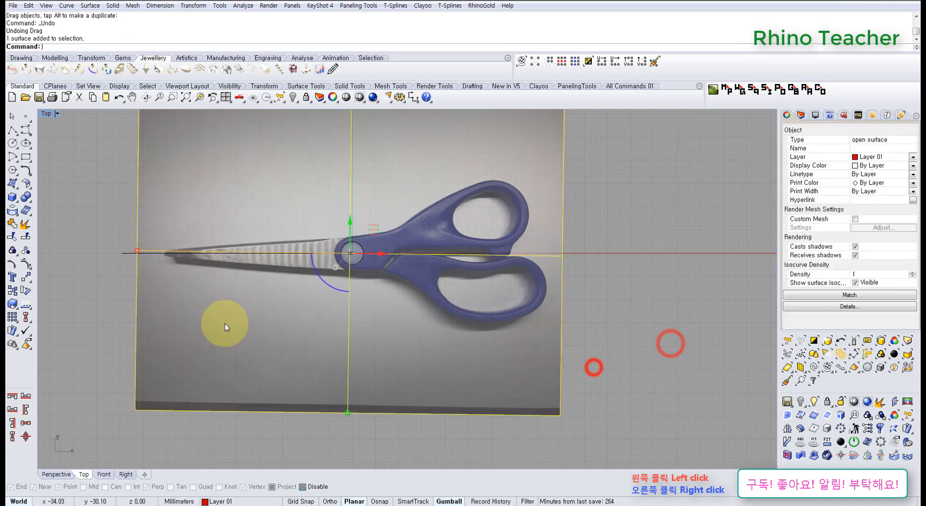
click(26, 290)
text(0)
key(Return)
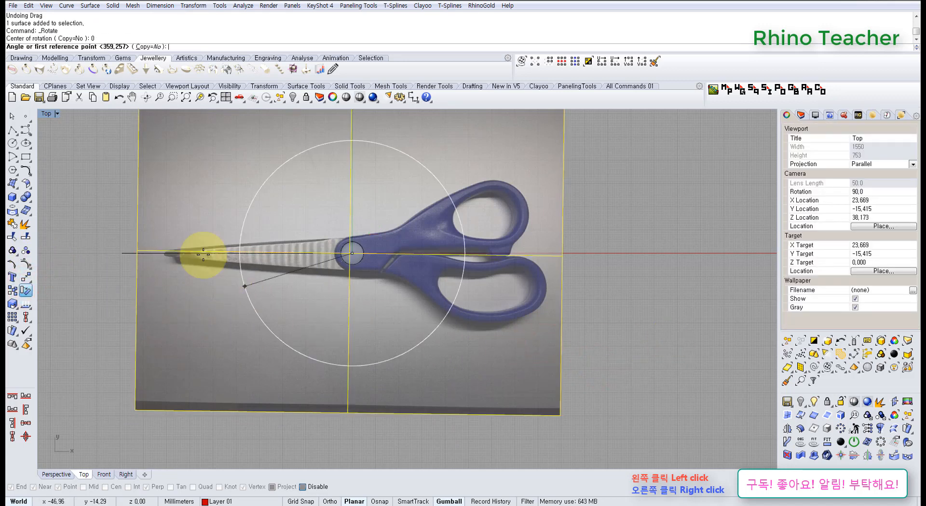
scroll(203, 254, up, 5)
click(124, 289)
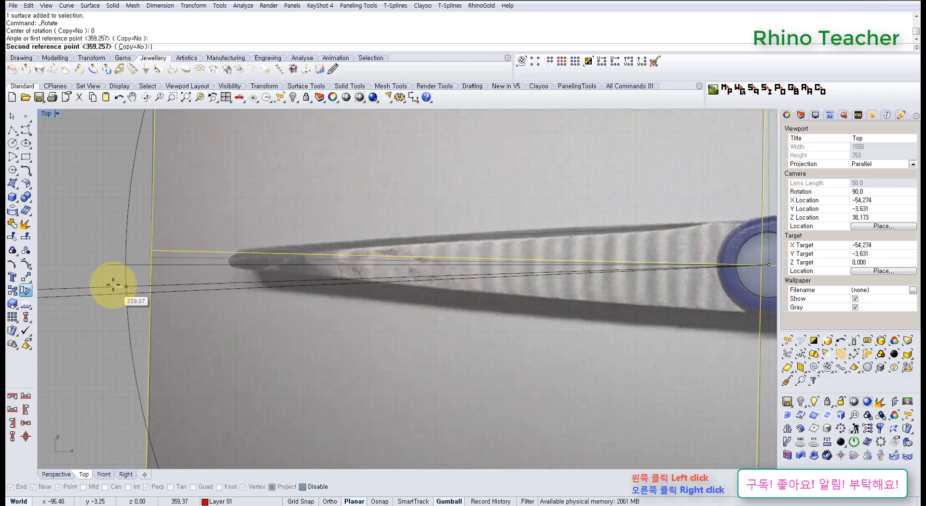
click(114, 283)
right_drag(441, 303, 364, 307)
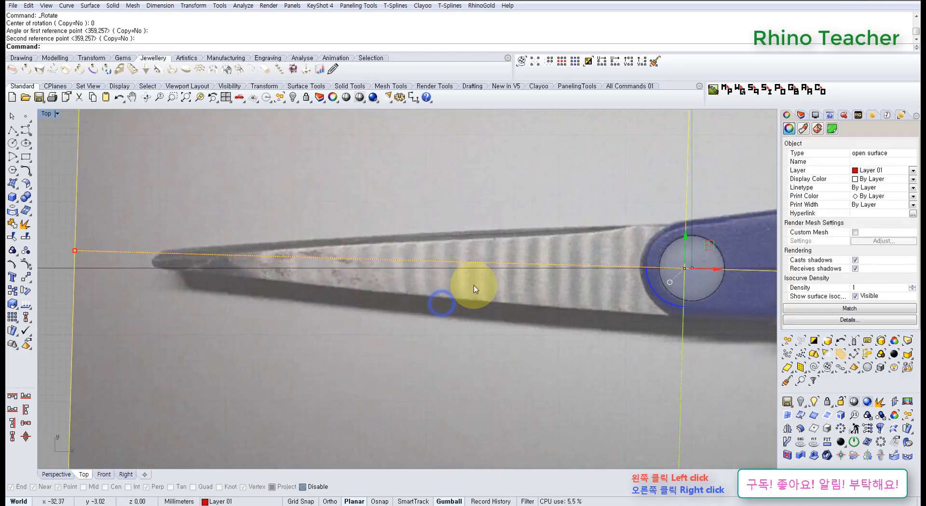
scroll(331, 274, down, 6)
right_drag(331, 275, 262, 290)
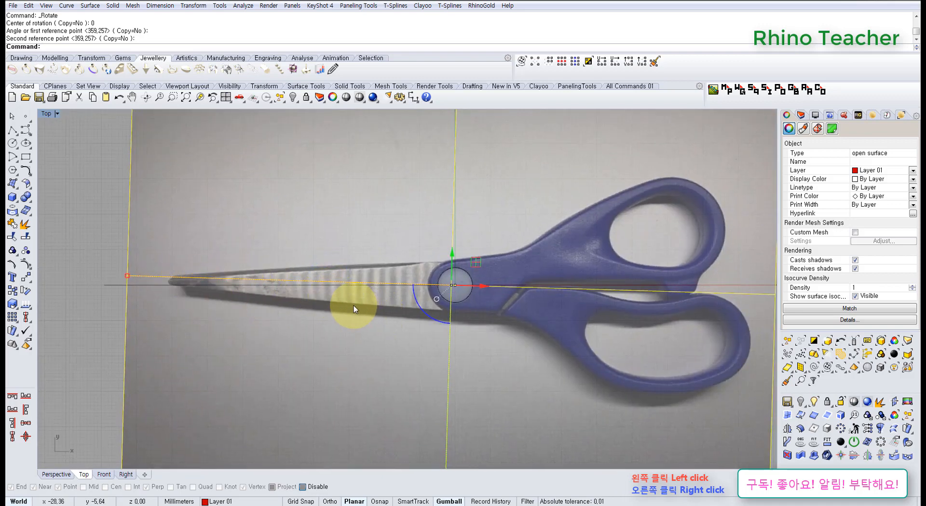
Undo the last rotation of the scissors picture
key(ctrl+z)
scroll(334, 300, down, 5)
right_drag(334, 300, 350, 286)
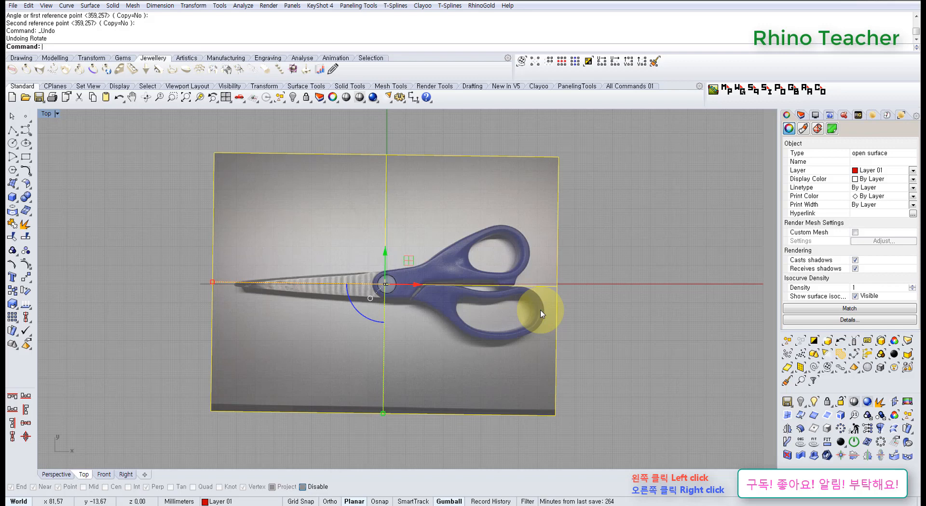
Examine how the blade, pivot and both handles line up with the horizontal axis
scroll(402, 232, up, 5)
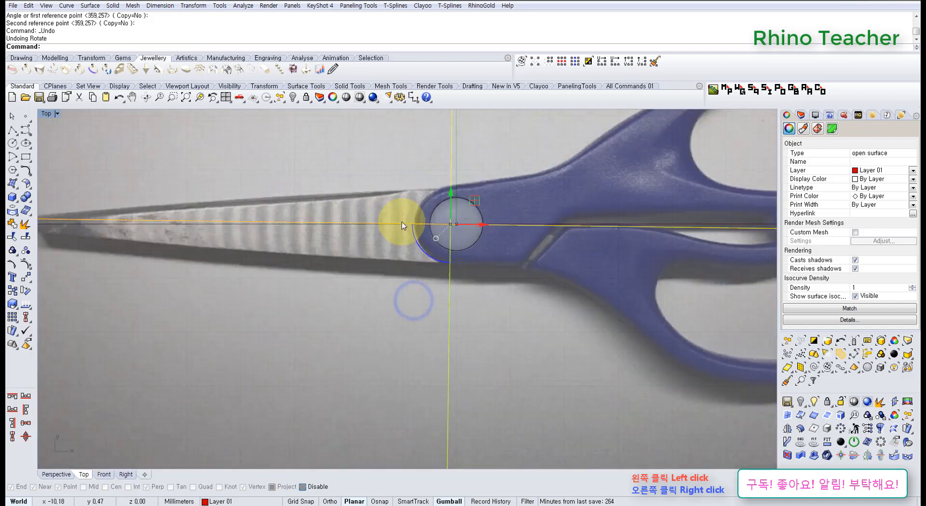
scroll(426, 227, down, 5)
scroll(420, 251, up, 2)
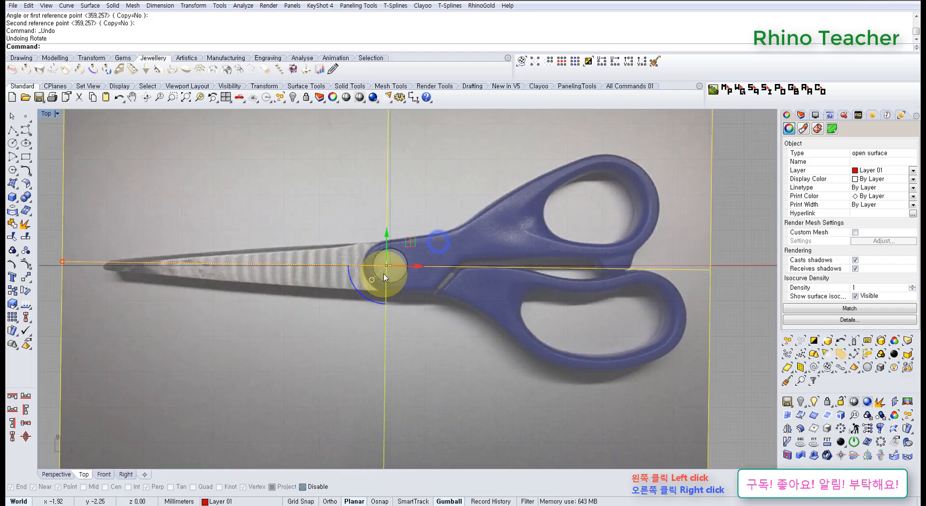
scroll(441, 259, up, 3)
right_drag(395, 267, 455, 258)
scroll(286, 258, down, 5)
right_drag(280, 261, 325, 262)
right_drag(422, 278, 368, 275)
scroll(361, 275, up, 3)
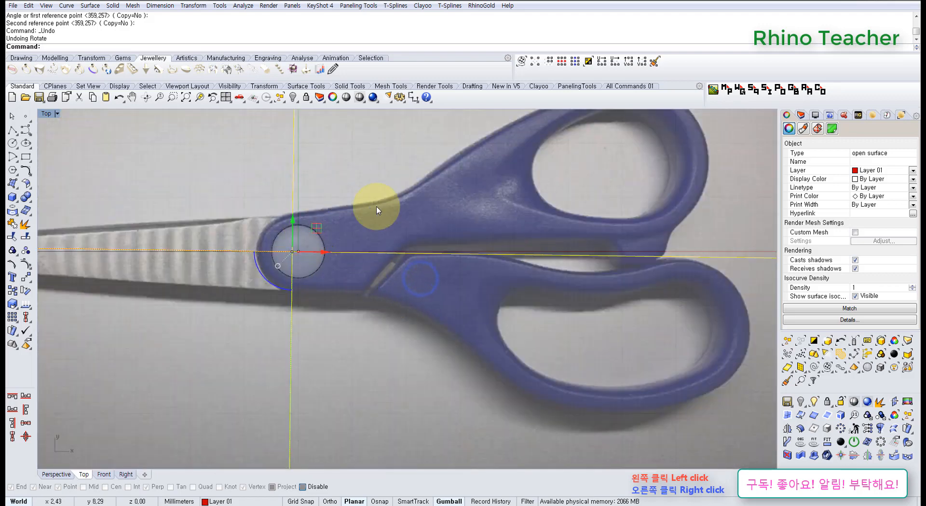
right_drag(400, 285, 373, 301)
scroll(386, 267, up, 3)
scroll(424, 269, down, 5)
scroll(373, 301, up, 3)
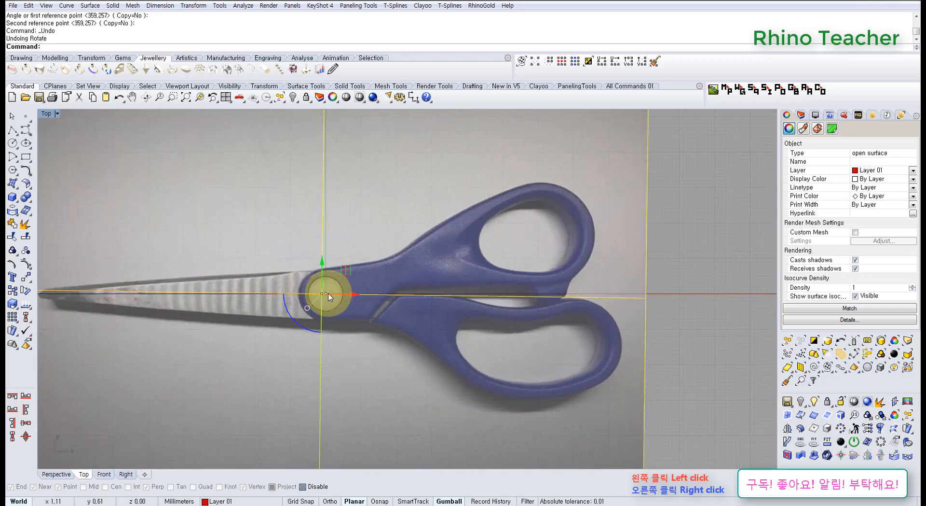
Rotate only the scissors picture slightly about the origin (0) to balance the blade and handles along the horizontal axis
click(26, 288)
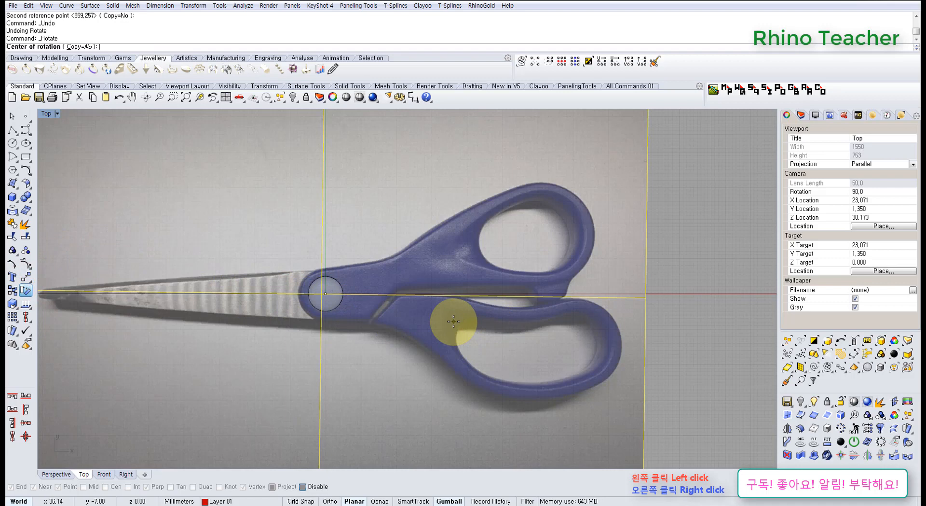
text(0)
key(Return)
scroll(589, 281, up, 3)
click(731, 261)
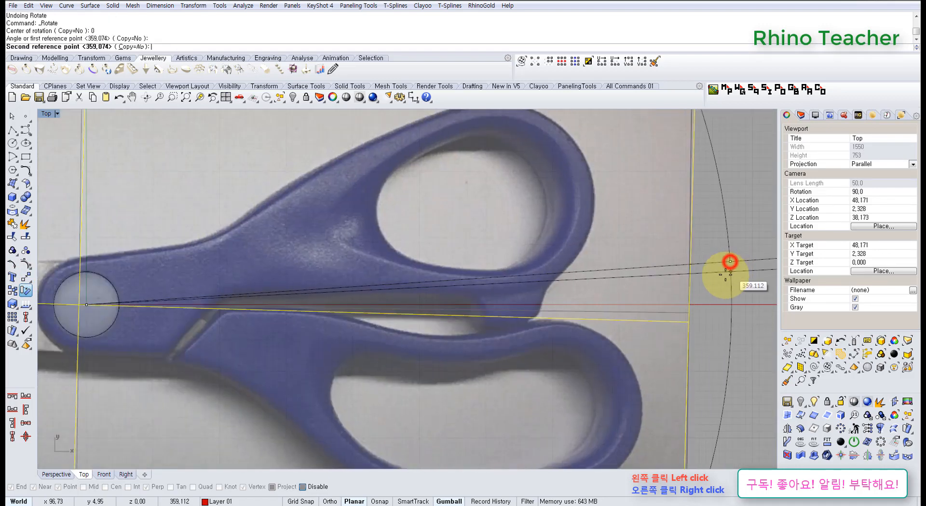
click(721, 272)
scroll(620, 274, down, 3)
scroll(499, 274, up, 3)
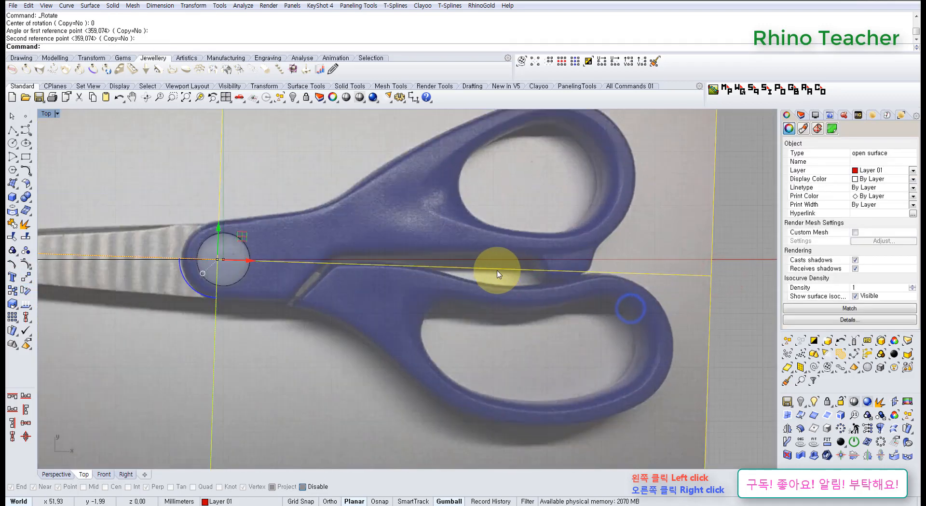
scroll(471, 280, down, 2)
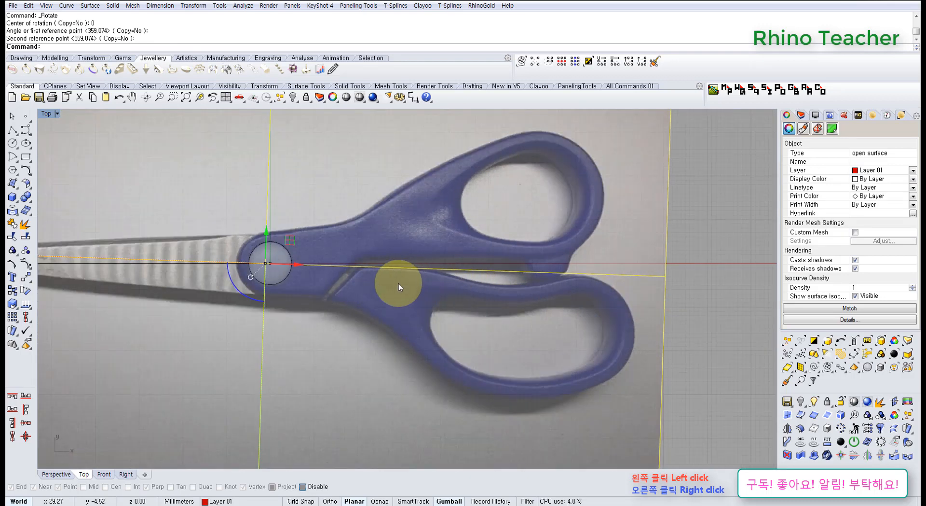
scroll(398, 283, down, 6)
mouse_move(381, 280)
right_down()
mouse_move(293, 276)
mouse_move(292, 295)
right_up()
click(578, 279)
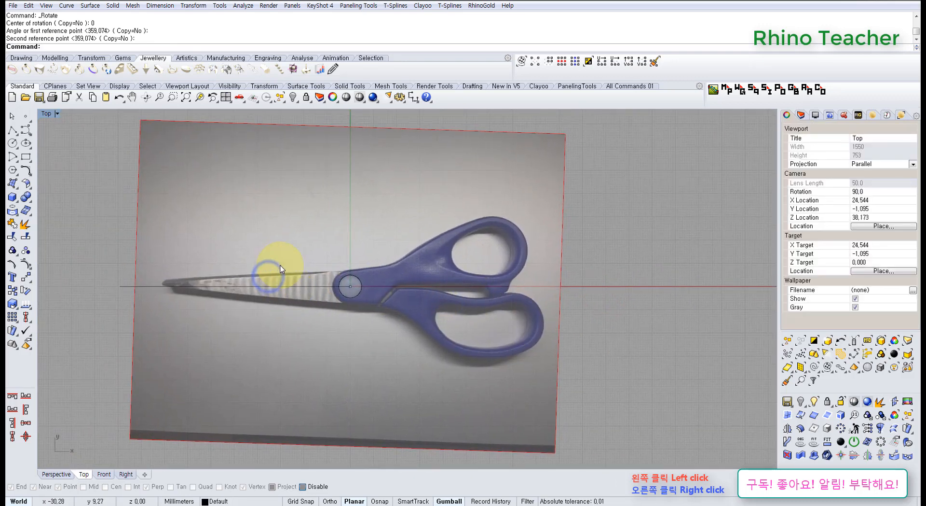
Delete the horizontal reference line running from the pivot past the blade tip
scroll(280, 275, up, 3)
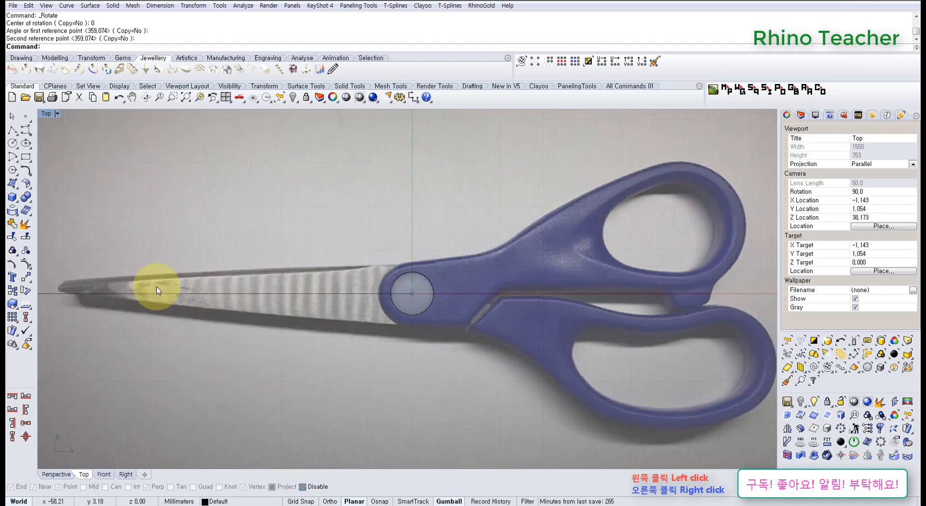
scroll(138, 273, down, 3)
right_drag(171, 281, 249, 262)
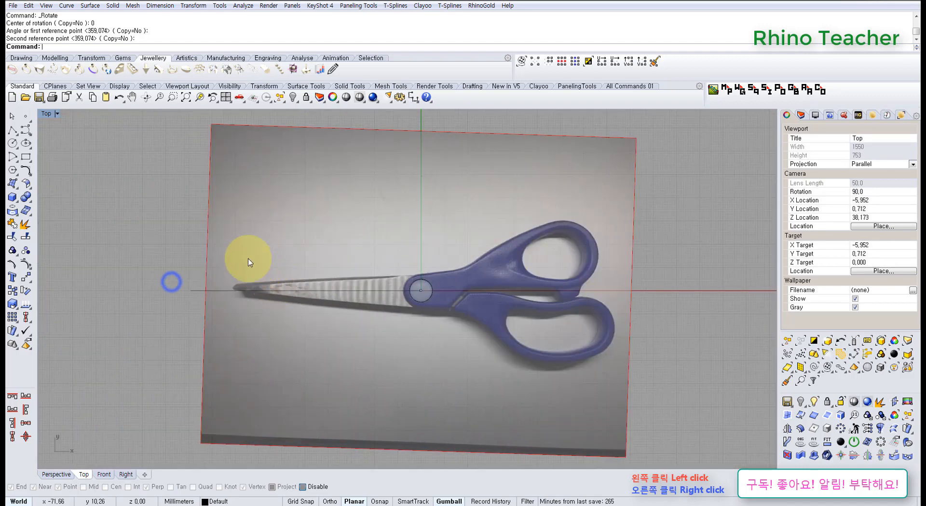
click(194, 306)
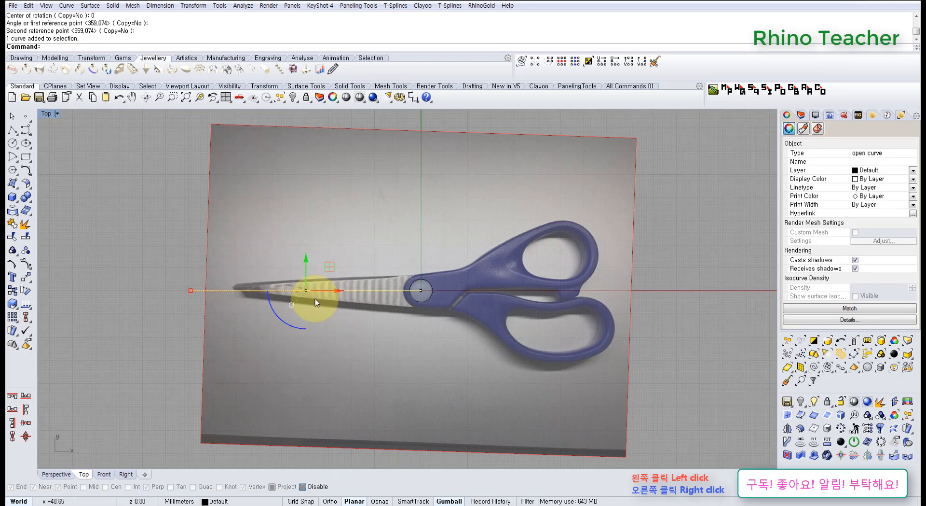
key(Delete)
Draw a BothSides line with its middle at the origin (0), running horizontally past both ends of the scissors
click(17, 131)
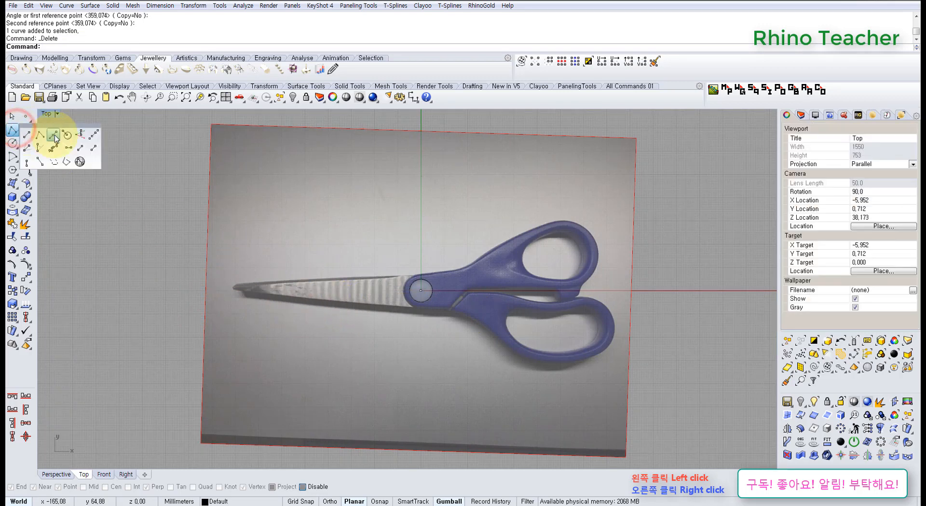
click(54, 135)
text(0)
key(Return)
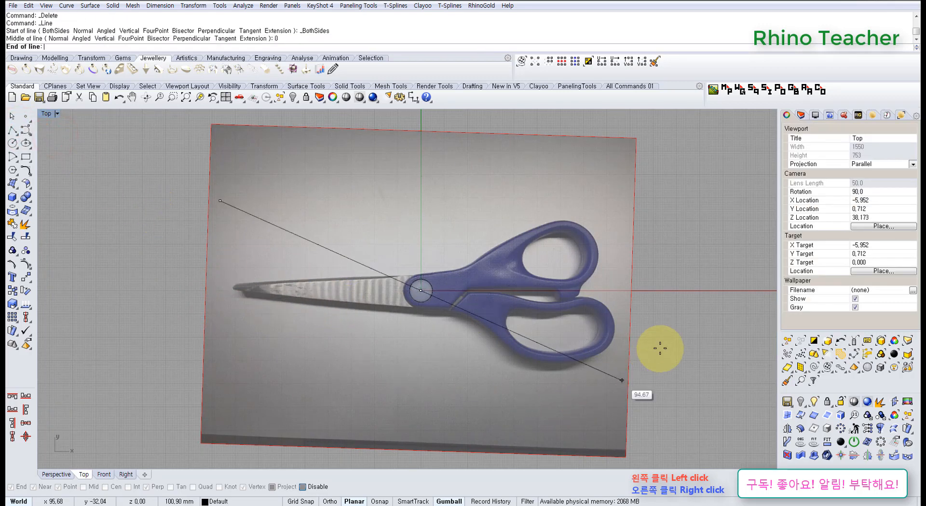
click(682, 287)
scroll(601, 297, up, 3)
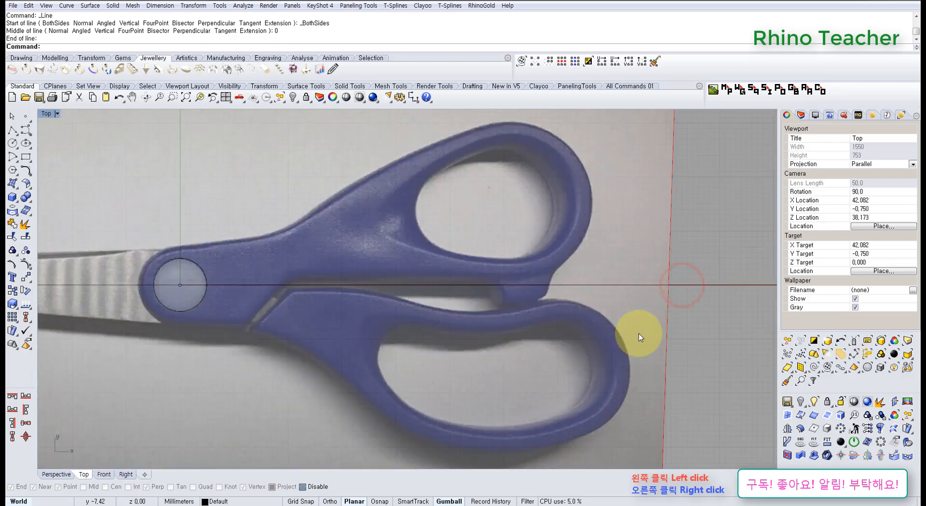
Lock Layer 01, which holds the scissors picture, and leave nothing selected
drag(703, 380, 526, 348)
right_drag(525, 348, 474, 320)
scroll(503, 333, down, 4)
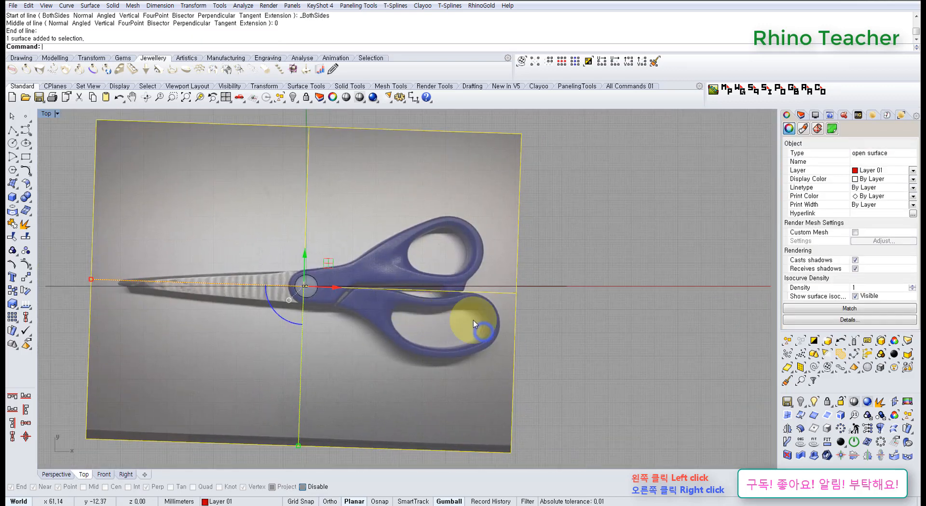
scroll(328, 278, up, 3)
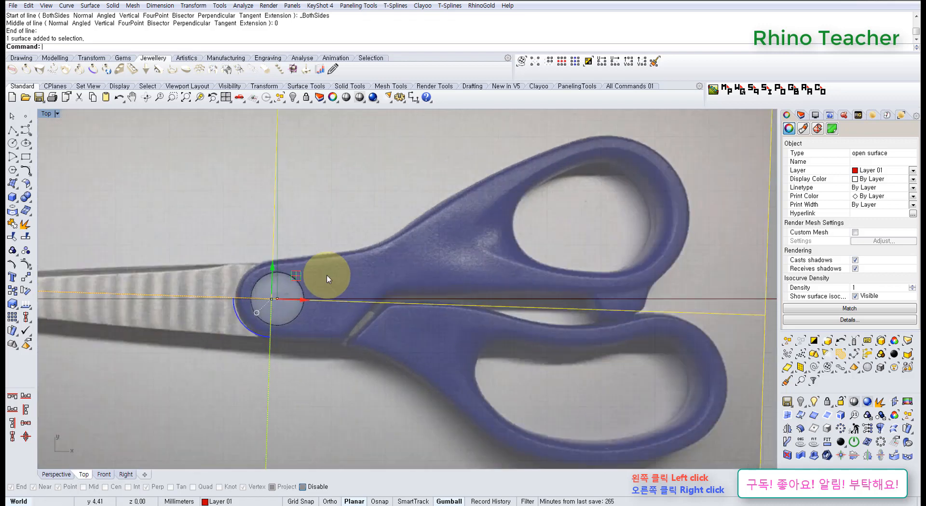
scroll(516, 235, down, 3)
right_drag(501, 245, 403, 272)
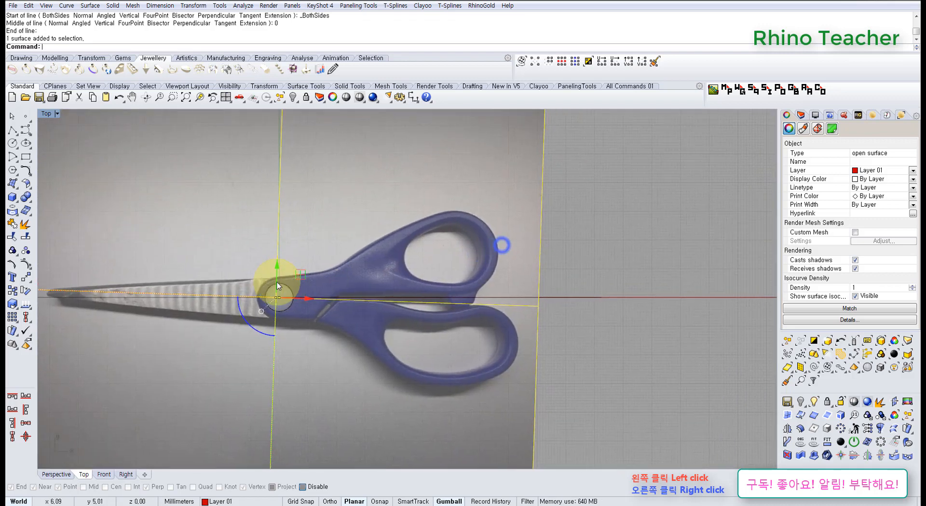
scroll(280, 286, up, 3)
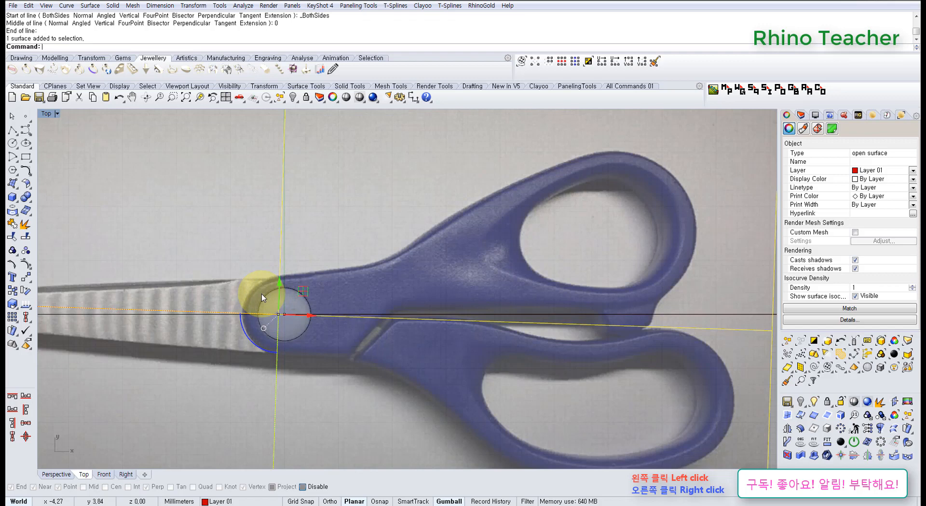
click(800, 114)
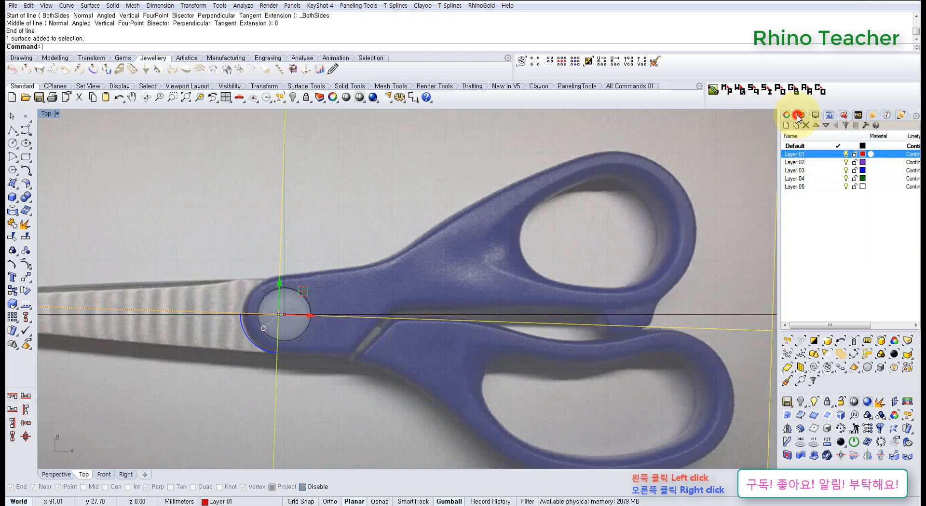
click(854, 154)
right_drag(574, 228, 474, 263)
click(425, 271)
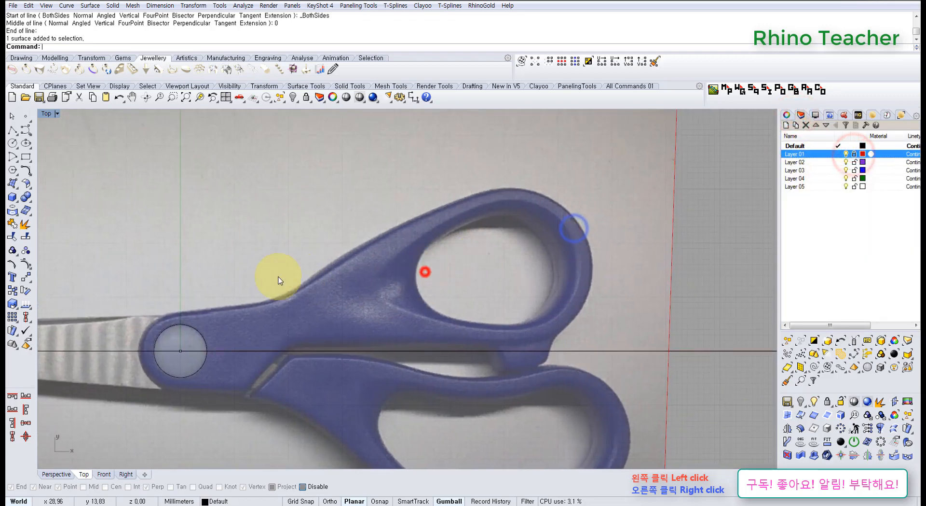
right_drag(283, 276, 365, 238)
Start a degree 3 control point curve where the handle's rounded pivot end meets the horizontal line on the blade side
click(27, 130)
scroll(217, 323, up, 3)
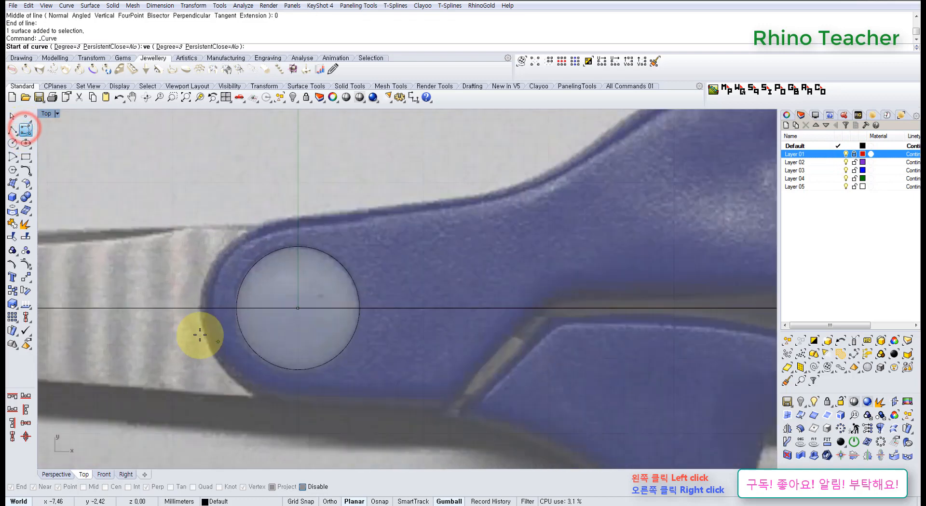
click(205, 308)
scroll(204, 307, down, 5)
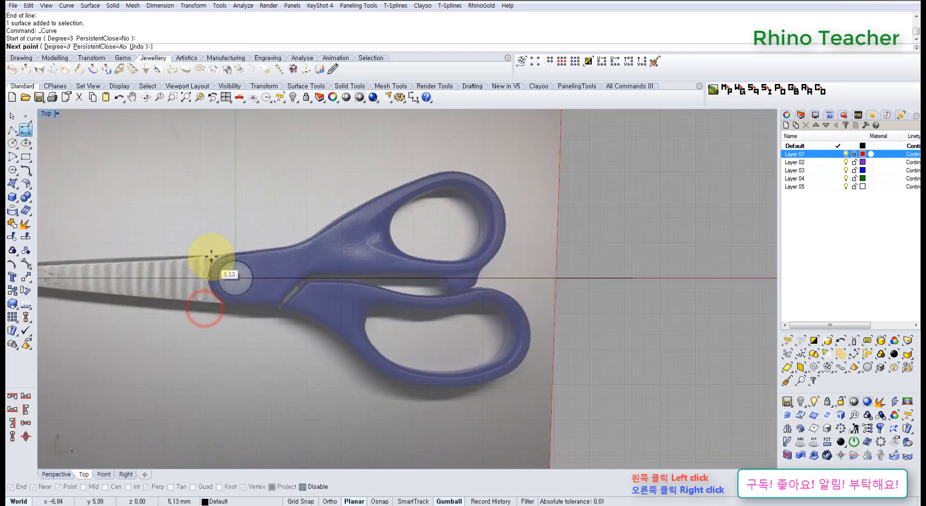
scroll(217, 269, up, 5)
scroll(295, 233, down, 3)
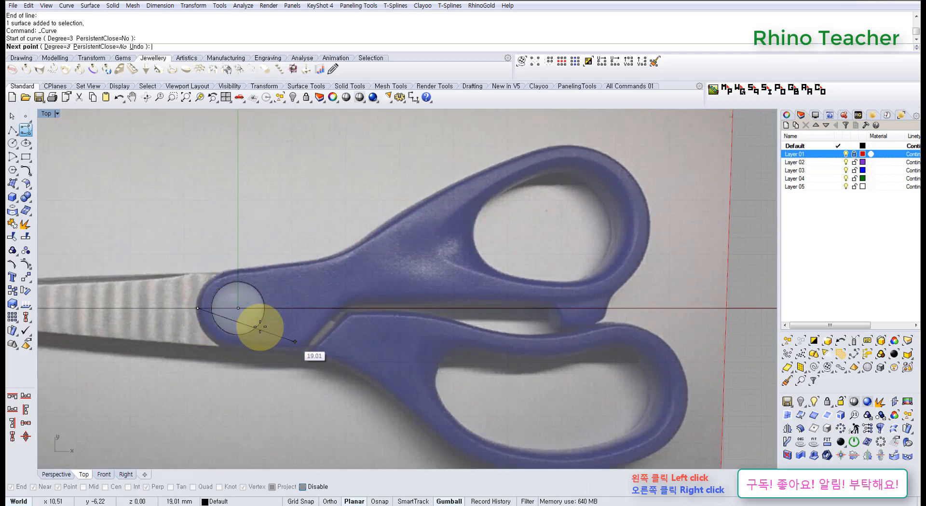
scroll(196, 294, up, 8)
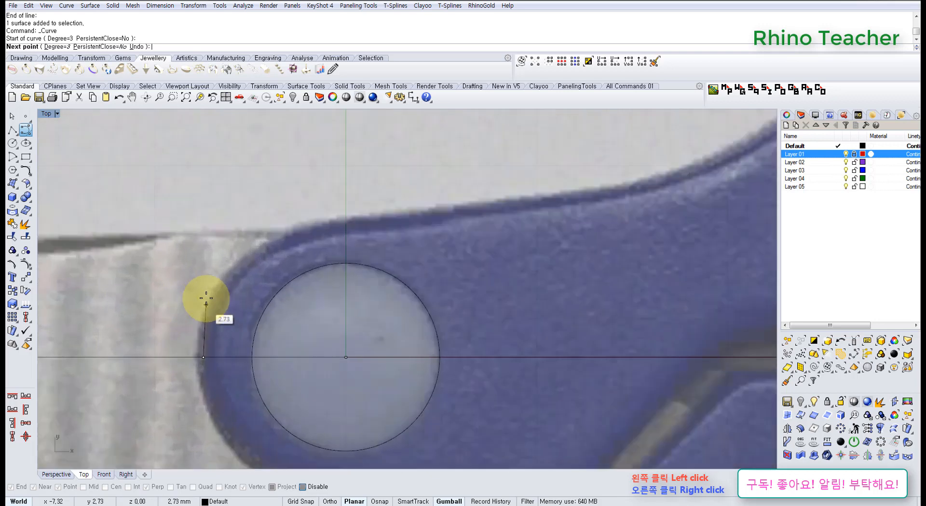
click(208, 297)
scroll(259, 249, down, 6)
scroll(255, 251, up, 4)
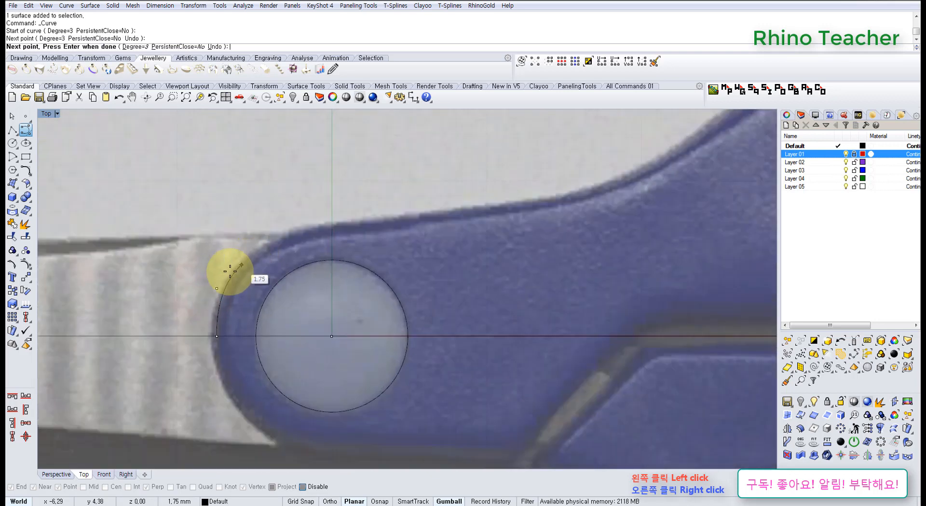
key(ctrl+z)
Place curve points around the upper half of the rounded pivot end, with the first one straight above the start point
shift+click(211, 308)
click(229, 265)
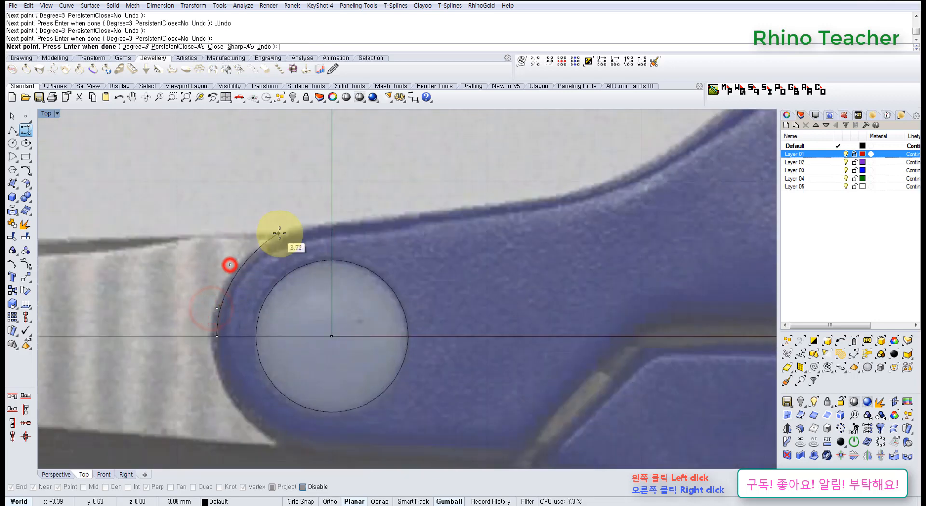
click(281, 234)
scroll(343, 223, down, 2)
right_drag(343, 224, 292, 261)
click(307, 260)
scroll(357, 275, down, 6)
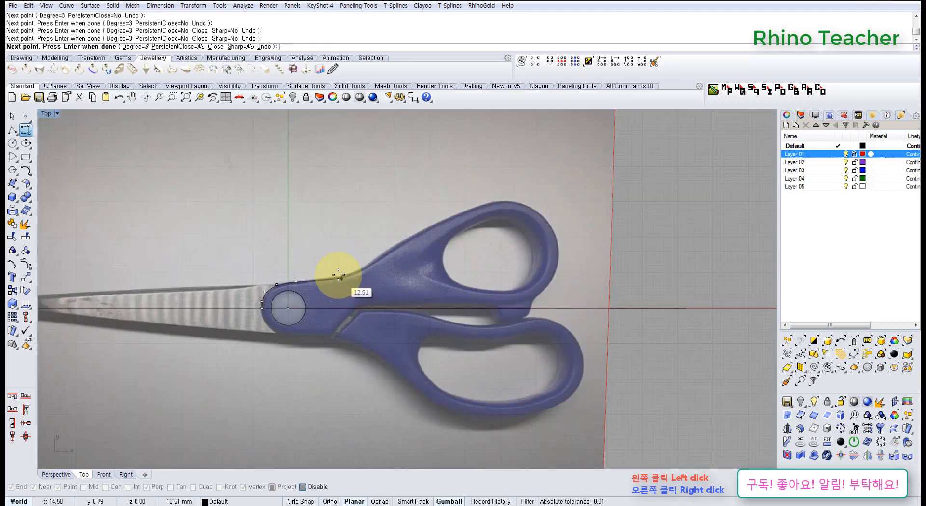
Continue the curve along the upper handle's outer edge past the concave bend and finish it partway up the slope
scroll(338, 275, up, 5)
click(336, 283)
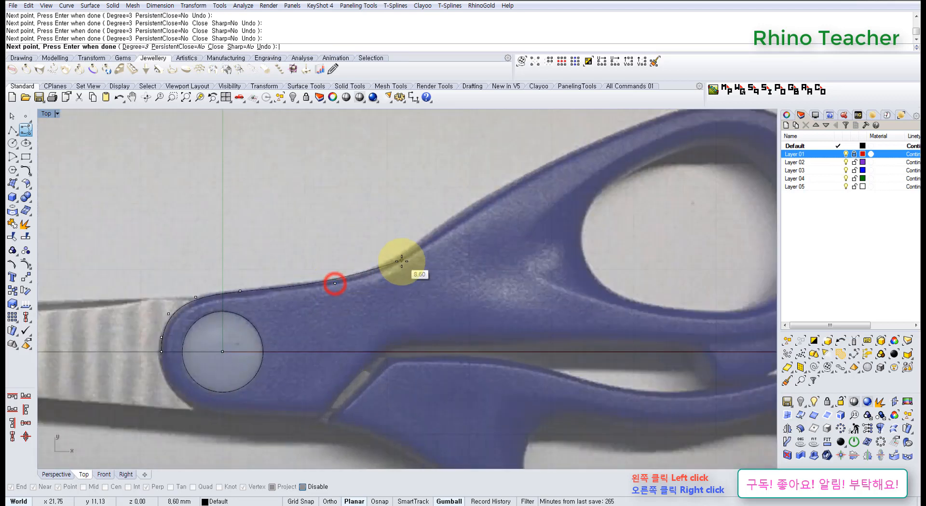
click(401, 261)
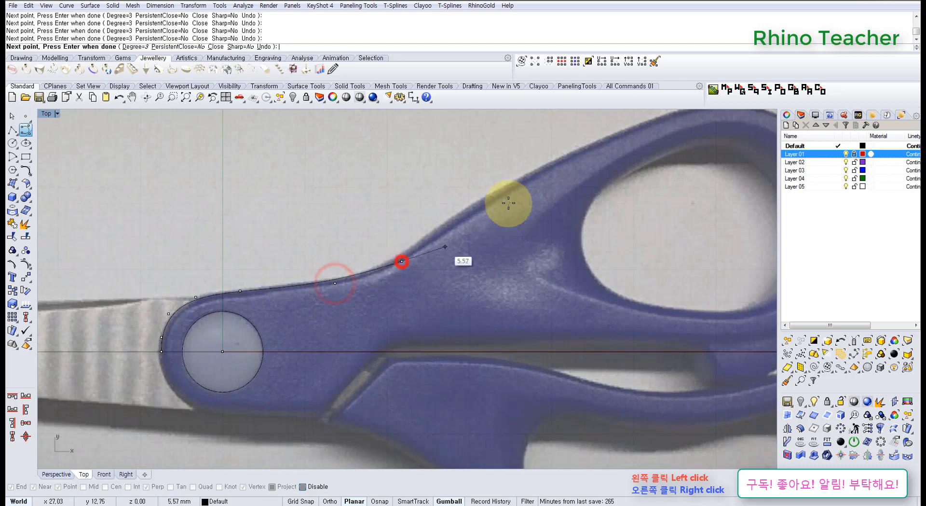
right_click(472, 204)
scroll(431, 237, down, 3)
right_drag(430, 238, 456, 219)
scroll(415, 246, up, 5)
right_drag(361, 280, 424, 261)
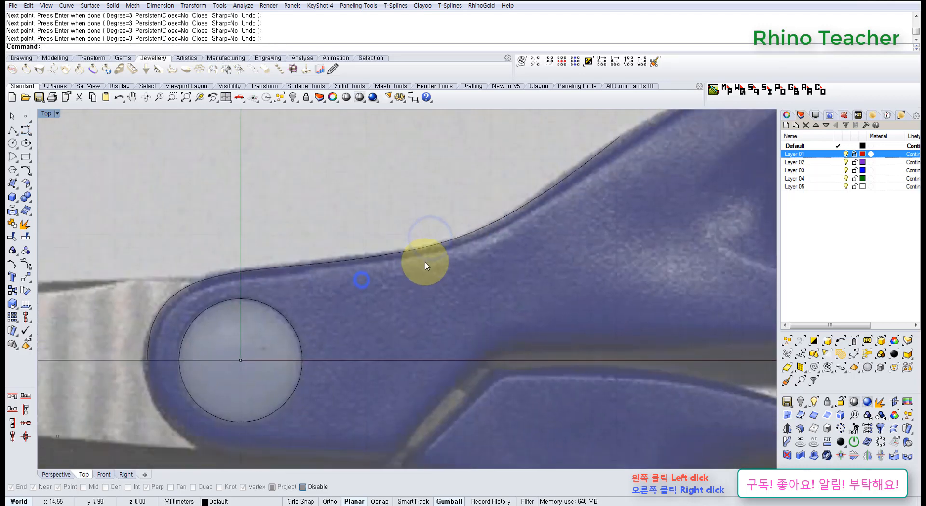
Turn on the handle curve's control points and shift the third point on the rounded end slightly along X toward the pivot
drag(431, 273, 322, 253)
right_drag(301, 274, 363, 267)
right_drag(268, 291, 314, 268)
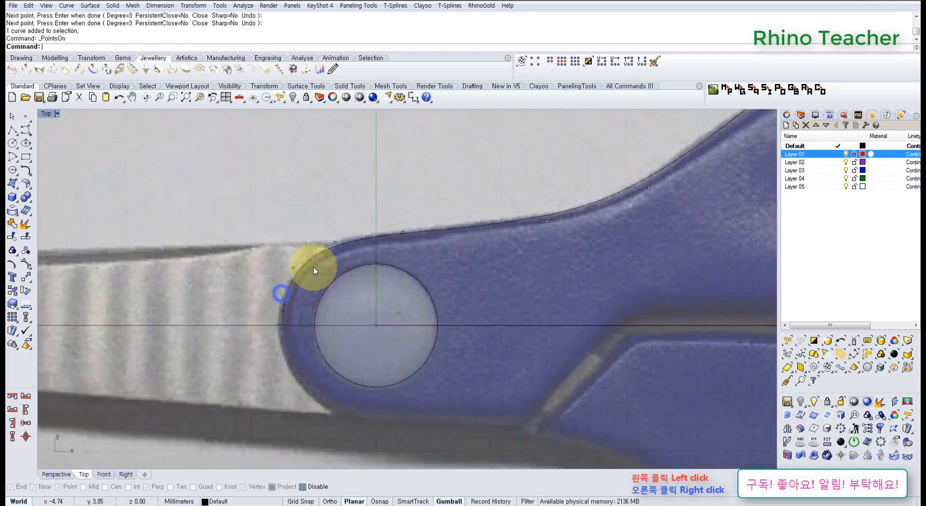
scroll(316, 274, up, 4)
drag(246, 241, 314, 285)
drag(305, 241, 317, 242)
Examine how closely the adjusted curve follows the rounded end and the upper handle's outer edge
scroll(327, 242, down, 6)
right_drag(352, 255, 295, 257)
right_drag(292, 312, 309, 333)
right_drag(335, 283, 309, 288)
scroll(297, 241, up, 6)
scroll(298, 239, down, 6)
right_drag(318, 234, 279, 267)
scroll(241, 257, up, 6)
scroll(380, 241, down, 8)
scroll(462, 233, down, 8)
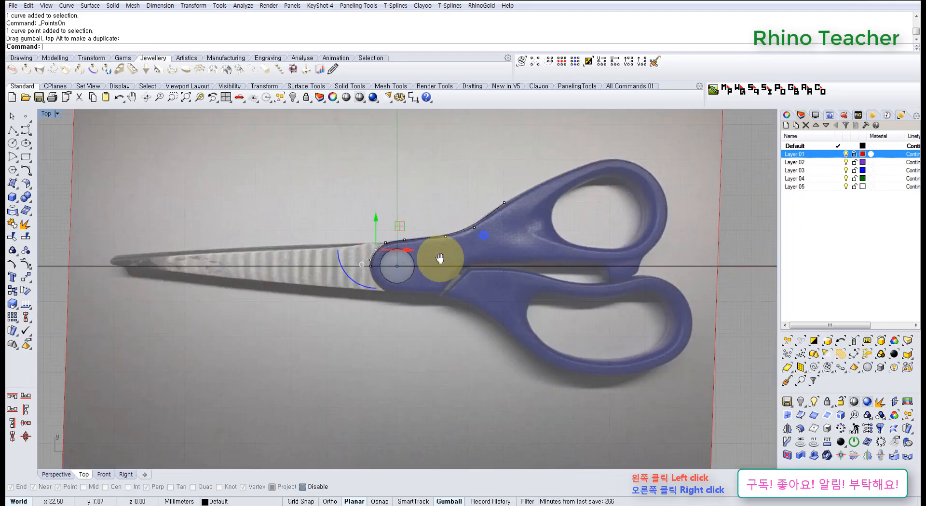
scroll(440, 259, up, 6)
right_drag(484, 235, 461, 243)
right_drag(511, 216, 461, 221)
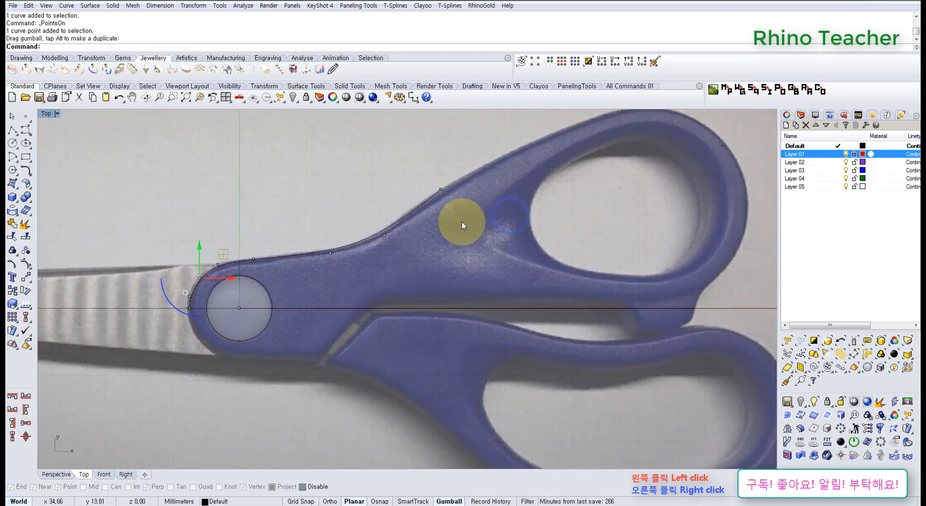
Lower the two control points at the concave bend so the curve dips along the upper handle's edge
scroll(452, 246, down, 6)
right_drag(439, 256, 395, 267)
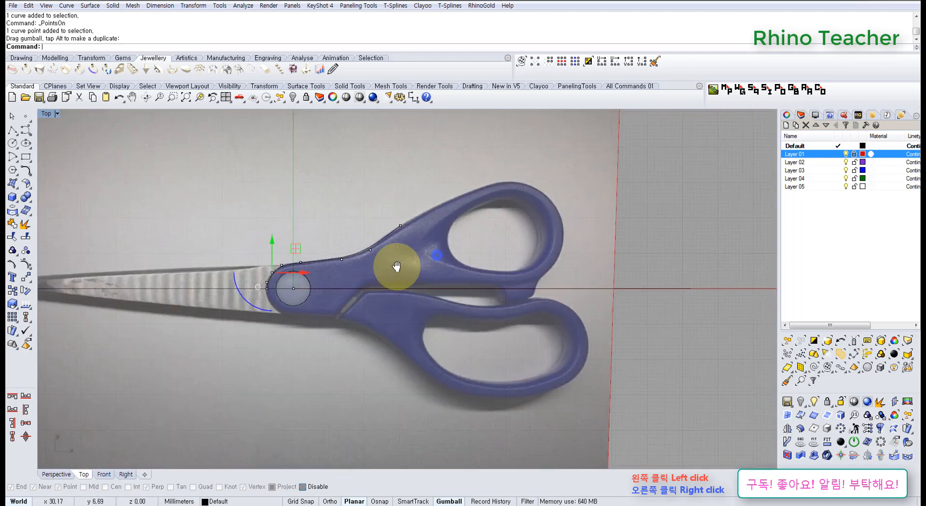
scroll(328, 277, up, 8)
right_drag(459, 221, 389, 250)
scroll(371, 236, up, 6)
drag(307, 209, 432, 262)
scroll(397, 243, down, 5)
scroll(350, 262, up, 6)
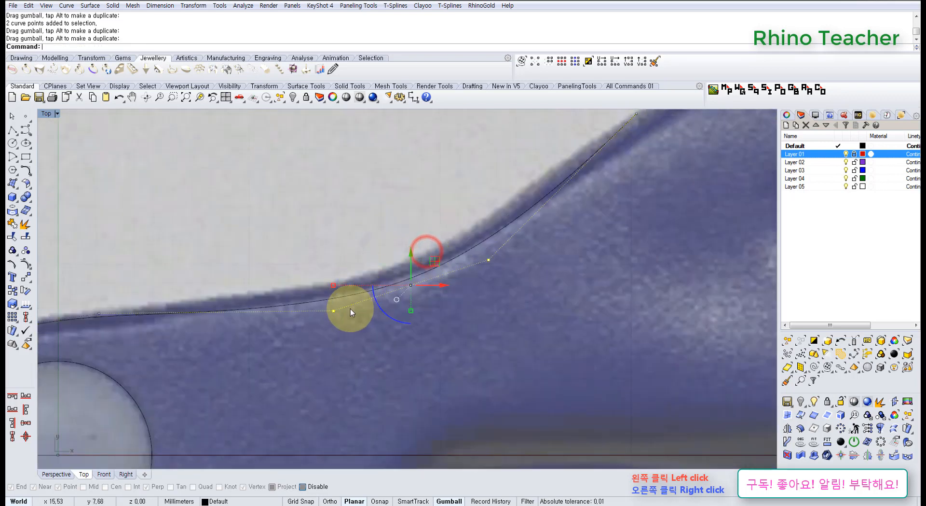
Show the hidden finished scissors model in the Perspective view and set the view to Shaded display
scroll(396, 294, down, 8)
middle_click(392, 291)
click(421, 298)
scroll(422, 299, down, 6)
right_drag(381, 336, 313, 259)
middle_click(311, 258)
click(288, 241)
scroll(310, 305, up, 5)
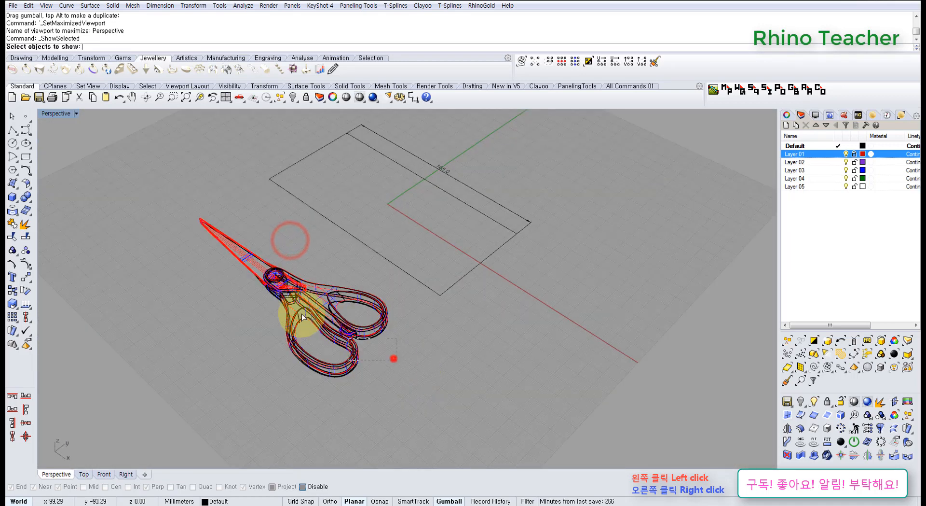
right_click(325, 160)
click(360, 97)
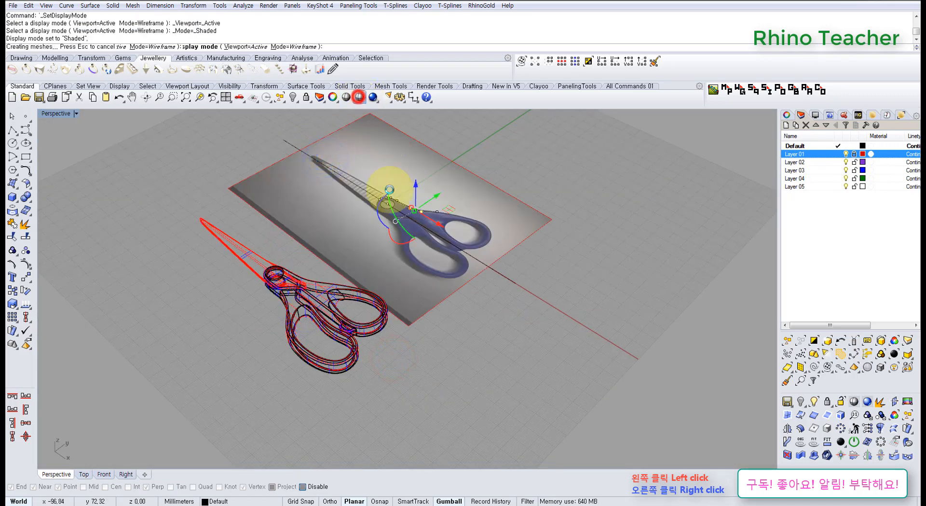
Examine the finished model's outer handle walls and the place where the two handle halves meet
right_drag(388, 302, 510, 230)
scroll(372, 223, up, 6)
scroll(427, 279, down, 5)
scroll(448, 227, up, 6)
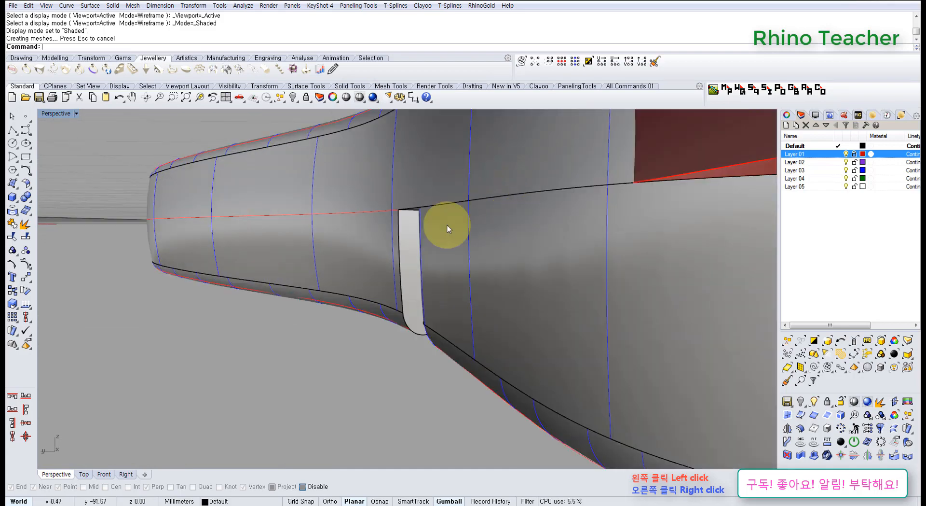
scroll(452, 241, down, 6)
mouse_move(524, 199)
right_down()
mouse_move(393, 245)
mouse_move(382, 320)
mouse_move(373, 308)
mouse_move(406, 212)
mouse_move(420, 215)
mouse_move(405, 249)
right_up()
scroll(335, 376, up, 8)
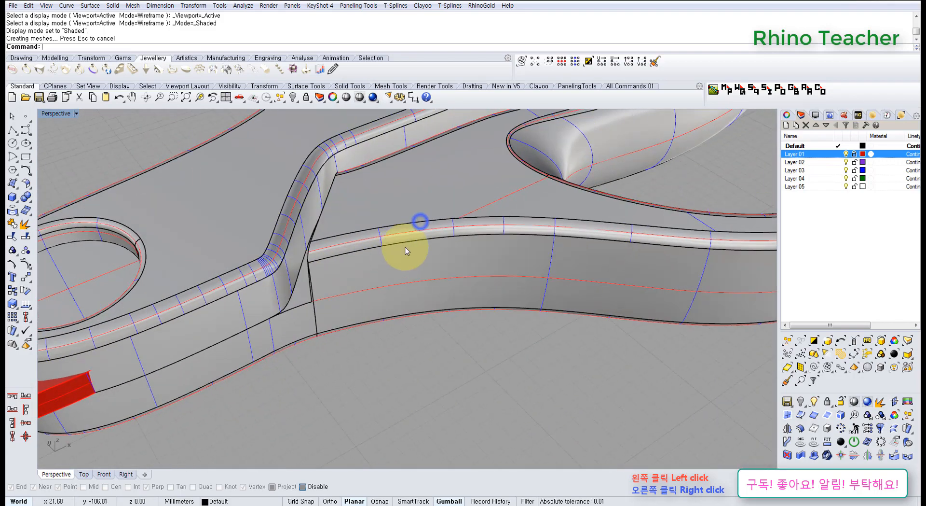
Examine the stepped notch between the two handle halves from several angles, close up and as a whole
scroll(608, 232, down, 8)
shift+right_drag(668, 227, 515, 263)
right_drag(403, 271, 438, 264)
scroll(376, 248, up, 10)
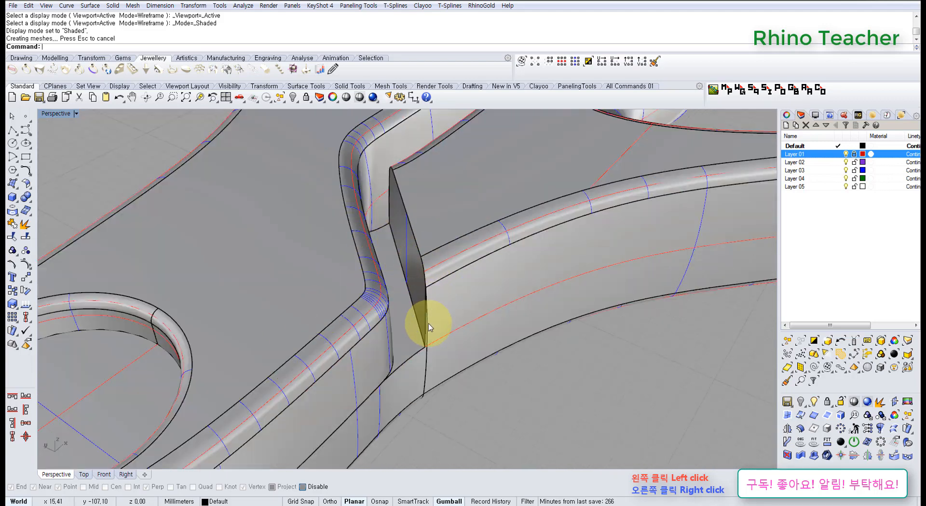
mouse_move(419, 337)
right_down()
mouse_move(405, 251)
mouse_move(424, 345)
right_up()
scroll(425, 337, up, 8)
scroll(427, 333, down, 6)
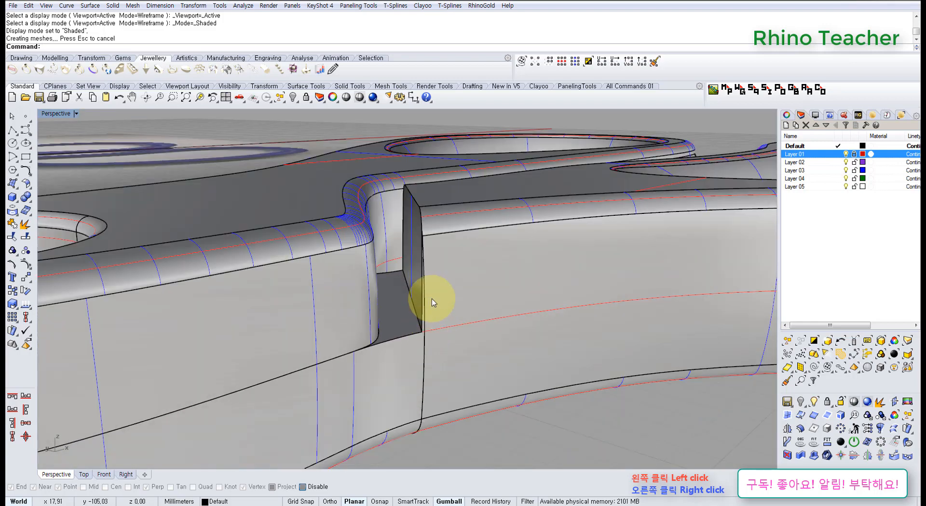
mouse_move(430, 299)
right_down()
mouse_move(399, 310)
mouse_move(434, 314)
mouse_move(420, 290)
mouse_move(434, 290)
right_up()
scroll(432, 314, up, 5)
scroll(436, 284, down, 9)
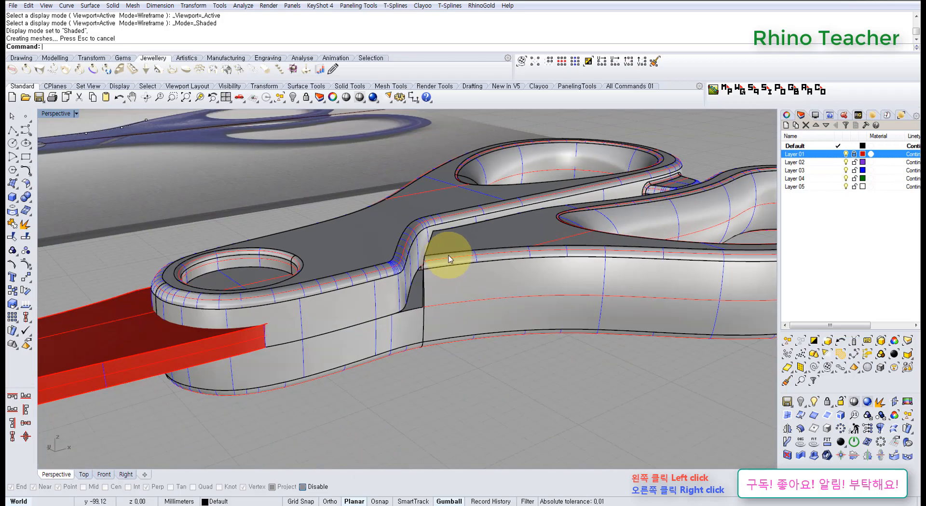
right_drag(465, 240, 397, 250)
scroll(393, 256, down, 5)
right_drag(340, 296, 346, 342)
scroll(330, 309, down, 9)
right_drag(327, 259, 325, 291)
Show the model's remaining hidden parts, the second blade with its pivot pieces
middle_click(325, 290)
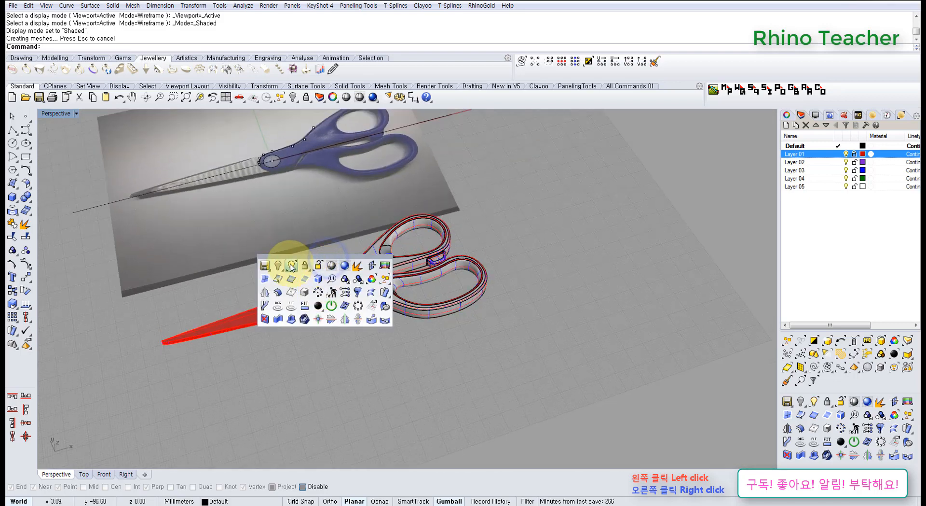
click(290, 263)
scroll(328, 314, up, 6)
click(399, 347)
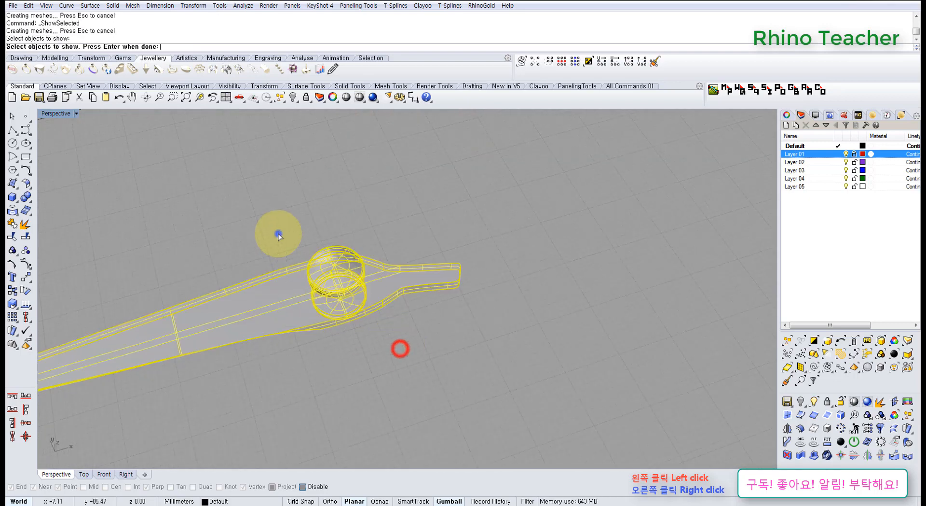
right_click(278, 234)
Return to the Top view and hide all parts of the finished scissors model
right_drag(342, 246, 342, 312)
scroll(344, 311, down, 4)
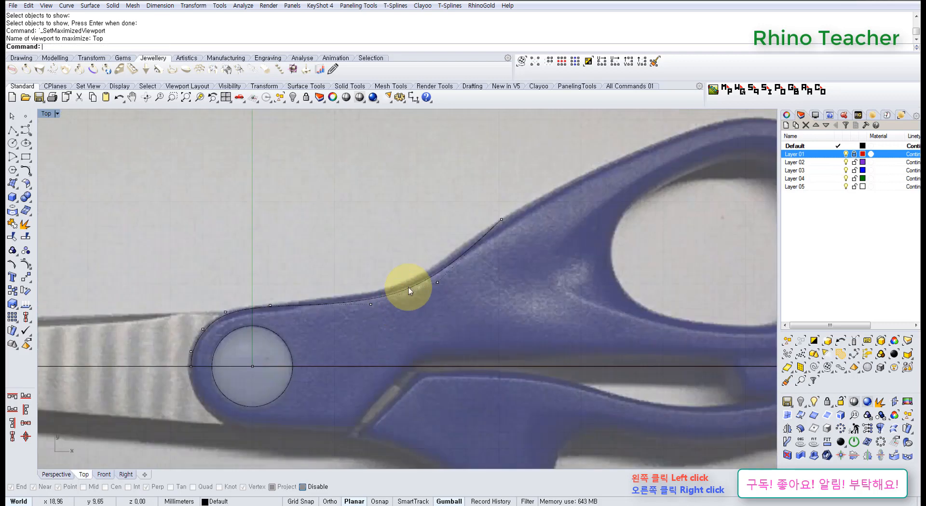
scroll(410, 284, down, 6)
scroll(392, 289, up, 4)
drag(552, 434, 283, 327)
key(ctrl+h)
right_drag(362, 207, 369, 344)
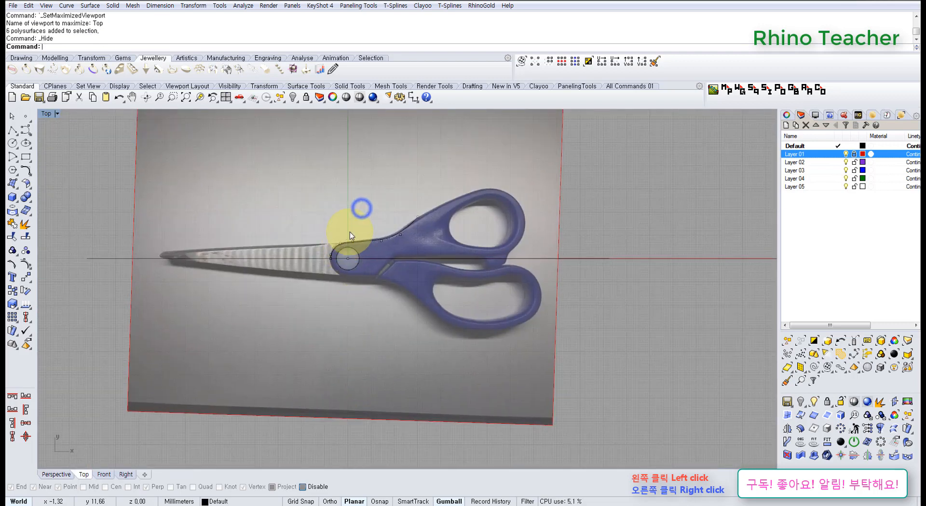
Delete the traced curve around the pivot end and along the upper handle's edge
scroll(350, 235, up, 9)
scroll(395, 289, down, 2)
mouse_move(395, 288)
right_down()
mouse_move(360, 276)
mouse_move(375, 295)
right_up()
scroll(359, 277, down, 2)
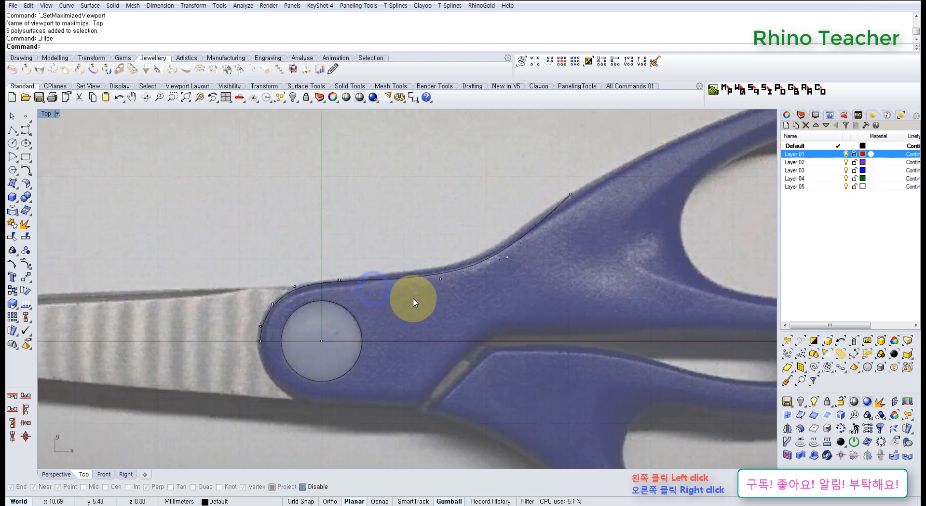
click(389, 279)
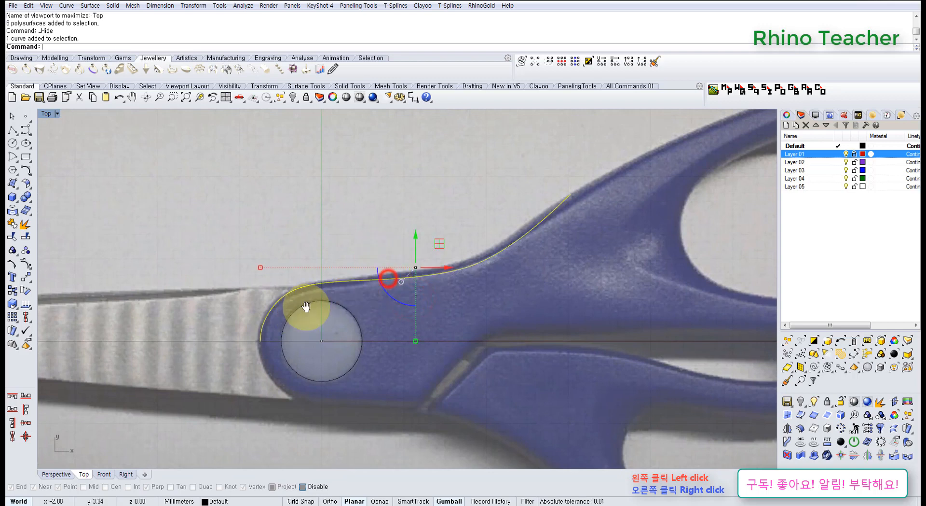
scroll(307, 299, up, 4)
scroll(319, 292, down, 3)
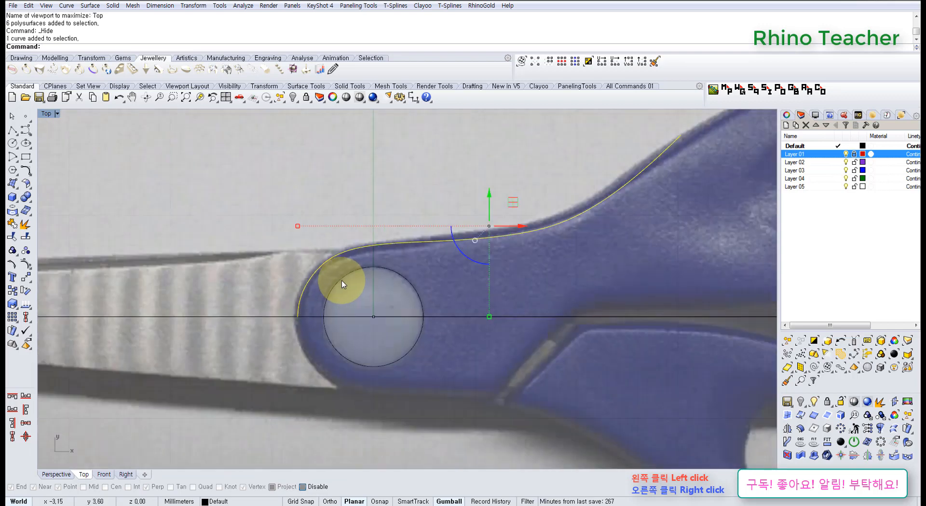
scroll(343, 285, down, 2)
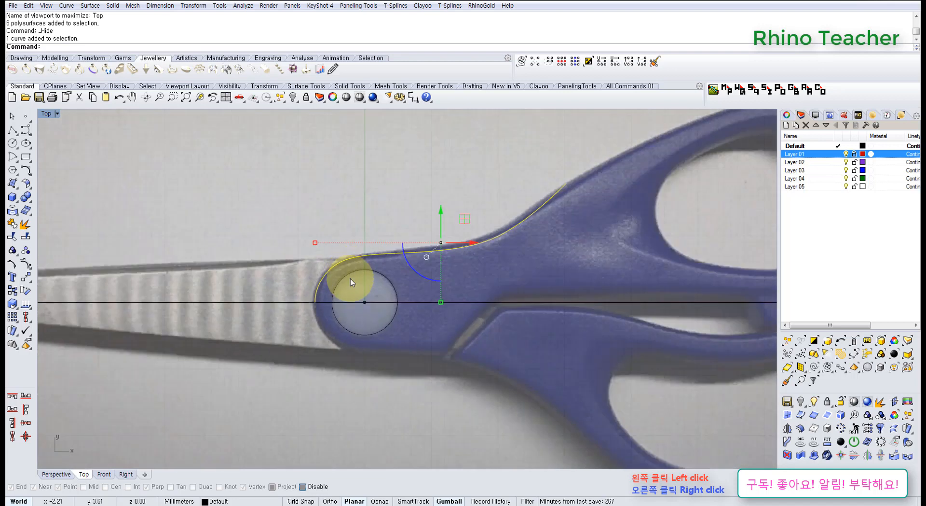
key(Delete)
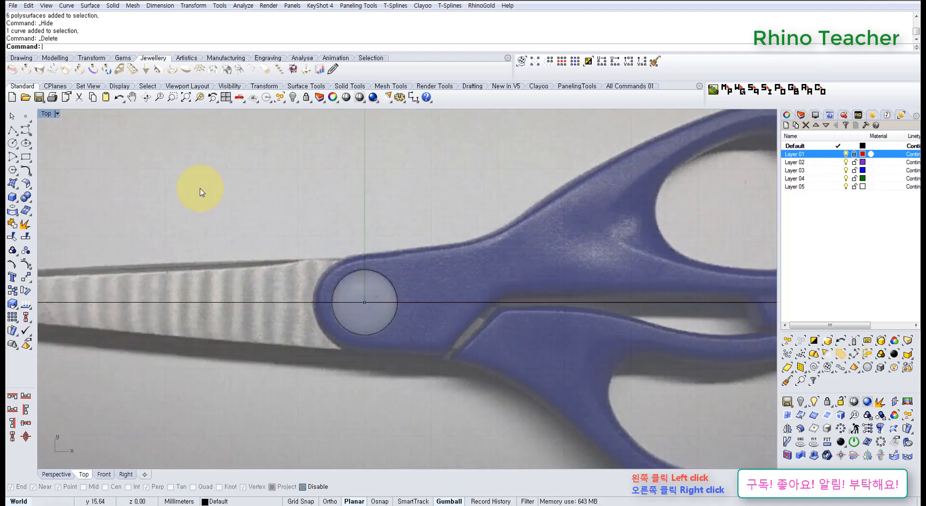
Draw a circle about 14 mm in diameter centred on the pivot circle, using Ortho for its size
click(12, 143)
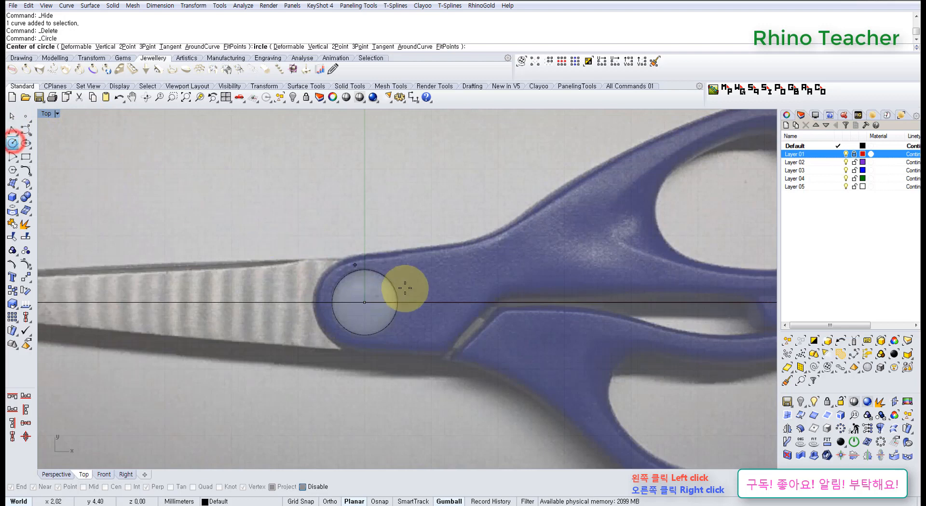
click(367, 299)
scroll(326, 258, up, 3)
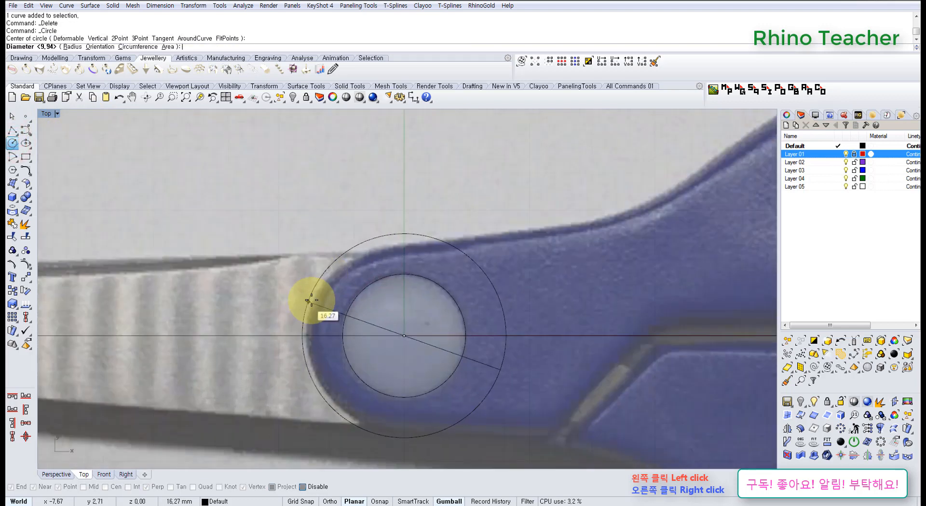
key(F8)
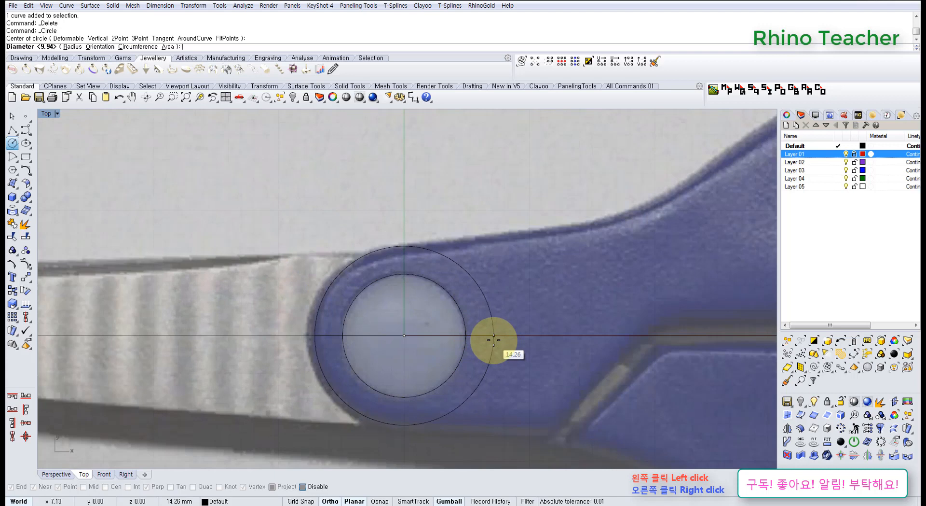
click(491, 340)
scroll(496, 290, down, 3)
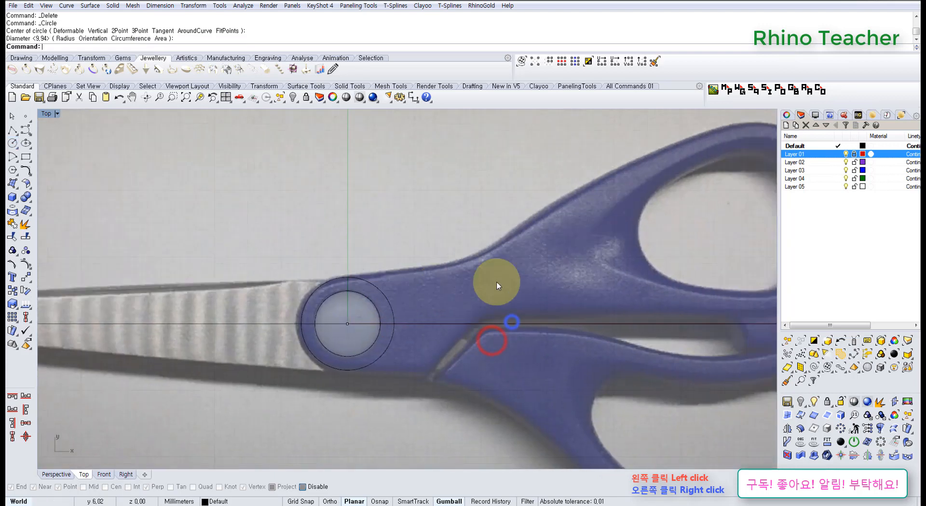
Scale the outer pivot circle uniformly down by a tiny amount about its centre
scroll(384, 319, up, 4)
right_drag(410, 274, 355, 268)
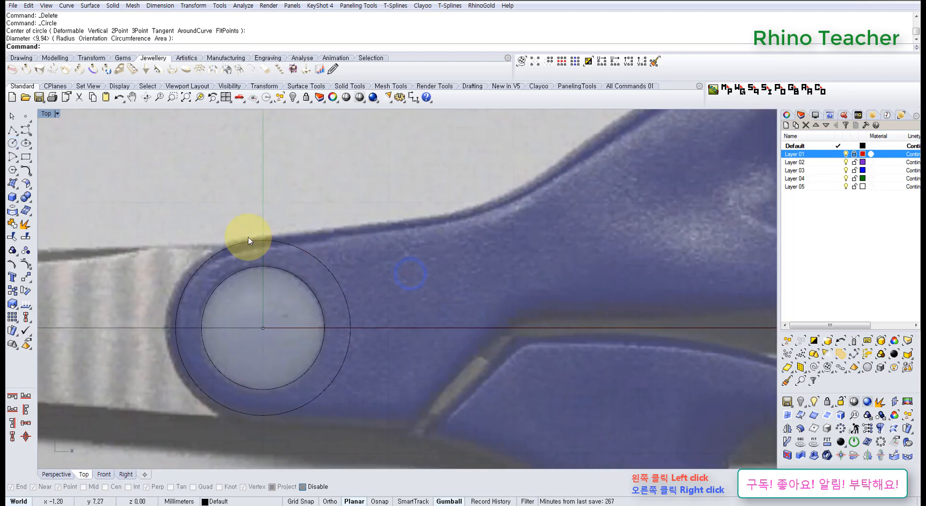
right_drag(261, 243, 237, 264)
scroll(230, 259, up, 6)
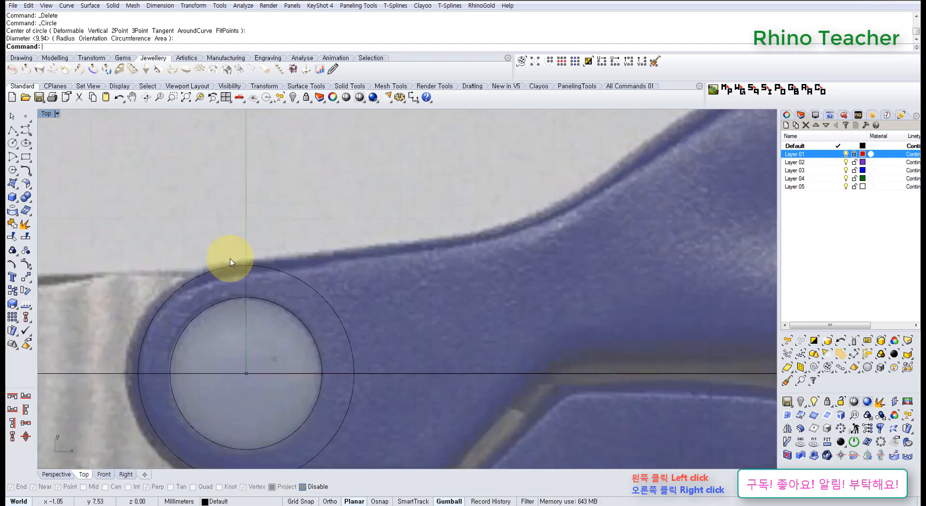
scroll(281, 273, down, 8)
right_drag(313, 307, 351, 239)
scroll(351, 240, up, 4)
drag(412, 230, 348, 258)
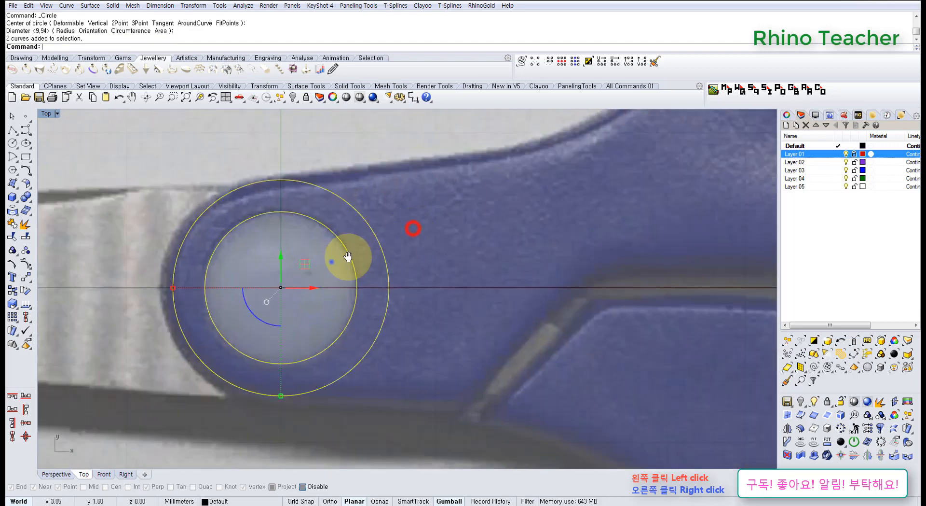
right_drag(331, 261, 410, 245)
click(484, 204)
drag(466, 216, 438, 235)
scroll(280, 272, up, 2)
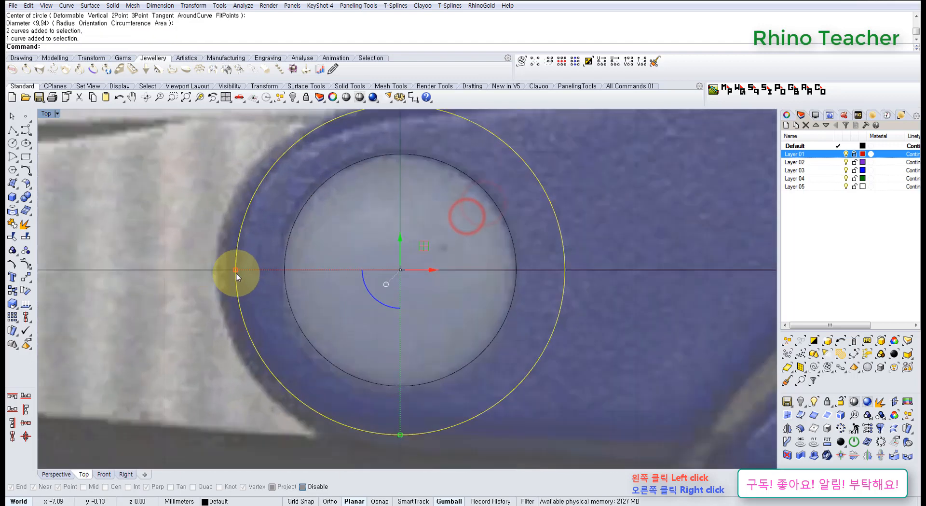
shift+drag(236, 270, 240, 270)
Examine how closely the resized outer circle follows the handle's rounded pivot end in the photo
scroll(263, 271, down, 8)
right_drag(328, 238, 303, 264)
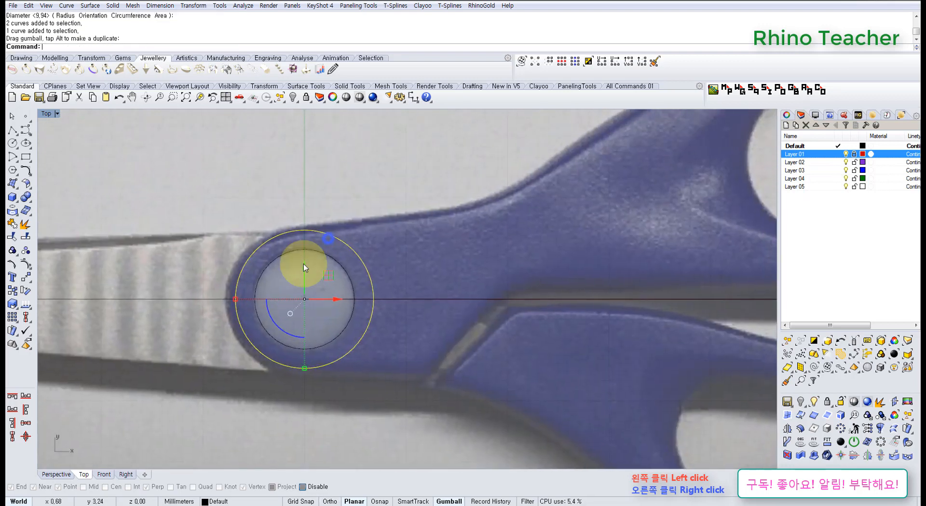
scroll(233, 285, up, 6)
scroll(233, 286, down, 3)
scroll(263, 290, up, 3)
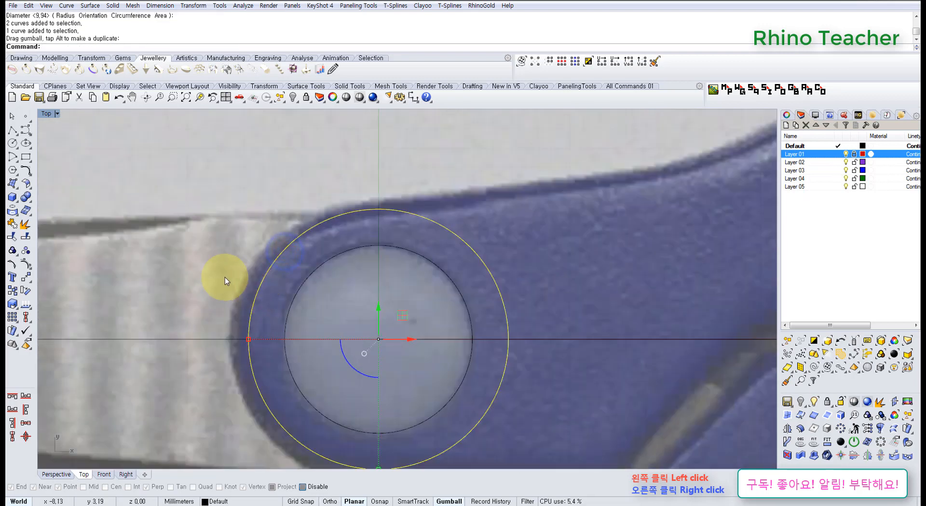
scroll(318, 212, down, 4)
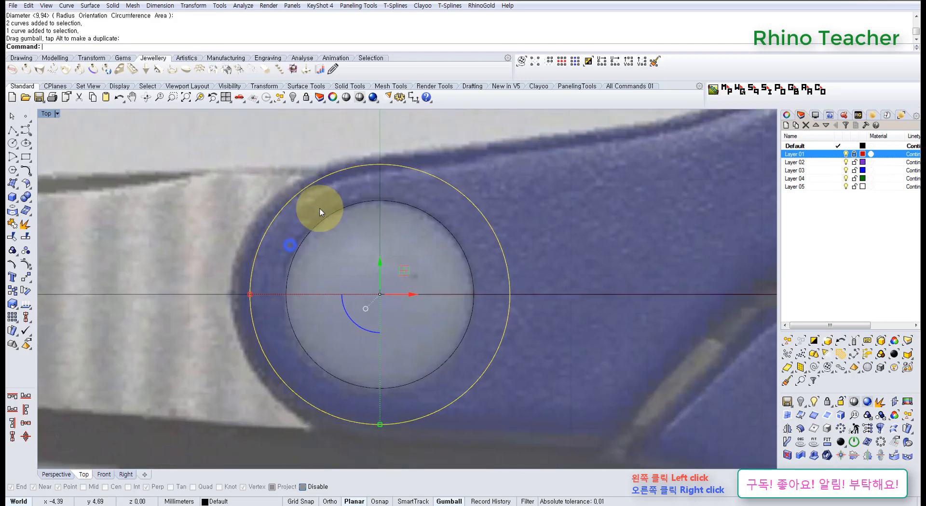
scroll(377, 222, up, 4)
right_drag(411, 241, 352, 293)
scroll(312, 232, down, 6)
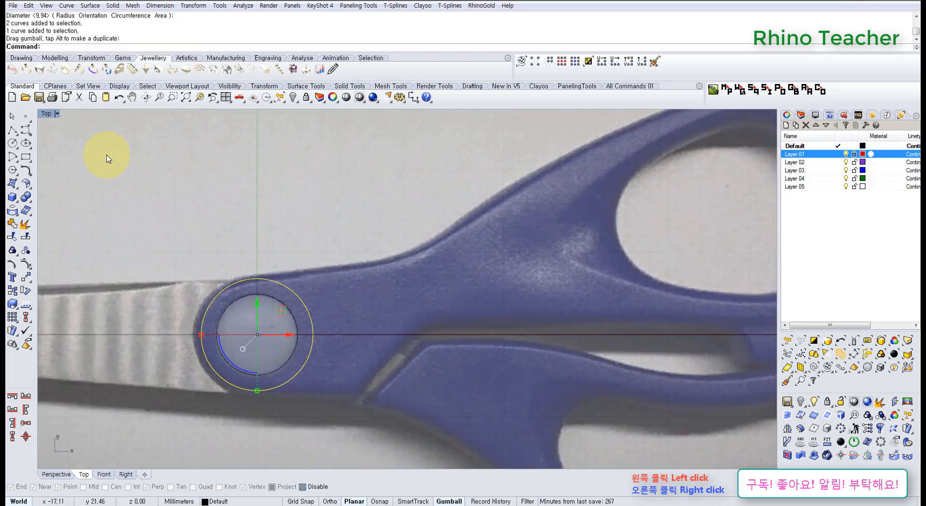
click(25, 130)
scroll(251, 268, up, 3)
click(246, 286)
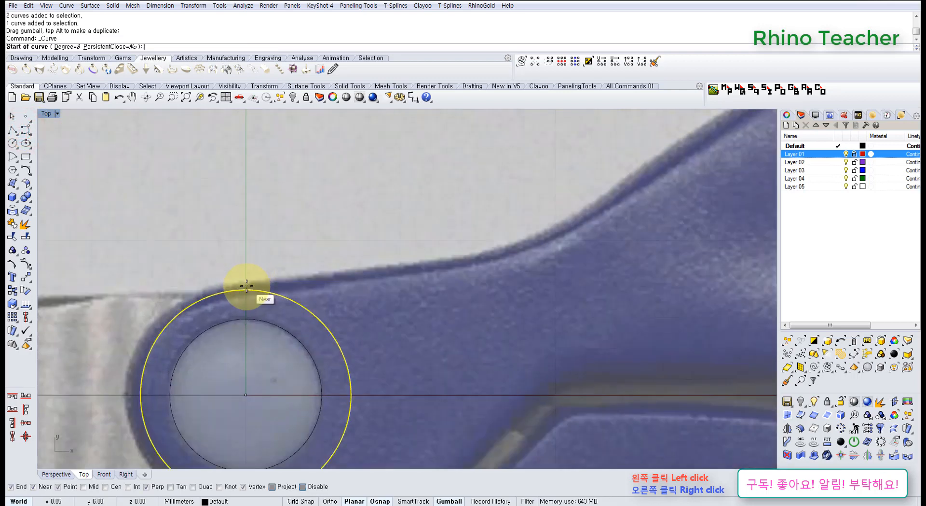
key(alt+shift)
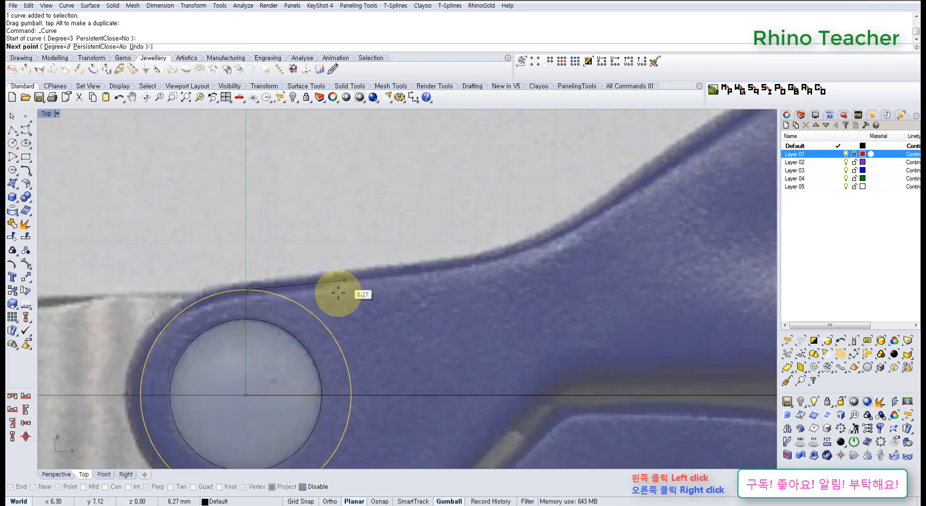
click(327, 290)
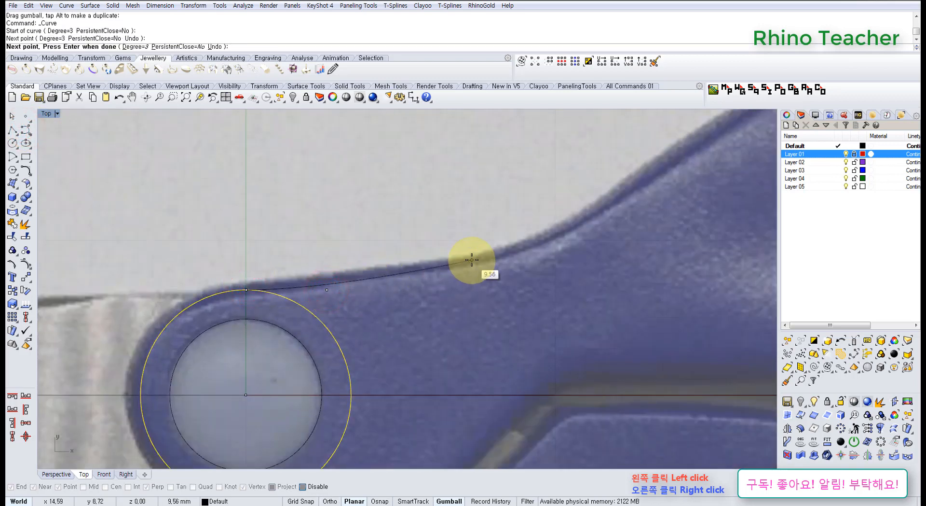
scroll(472, 259, down, 3)
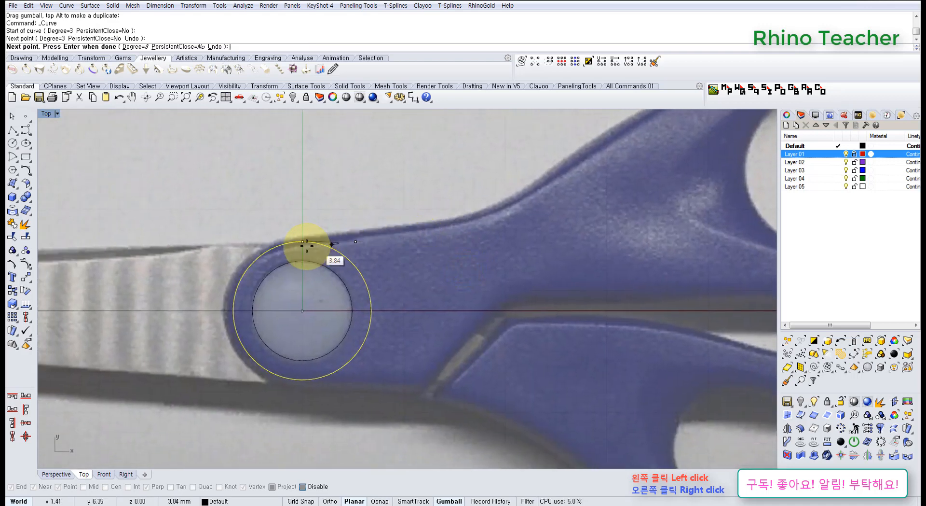
scroll(307, 246, up, 3)
scroll(328, 240, down, 3)
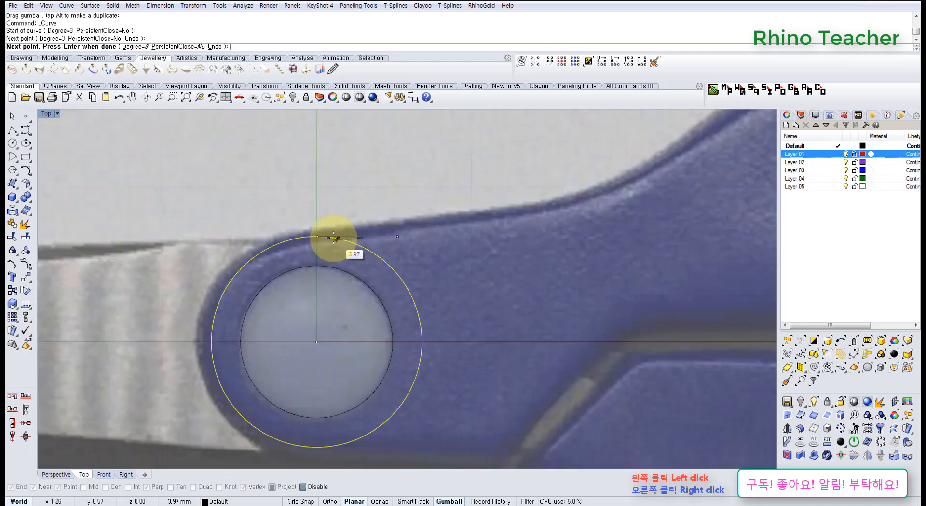
key(Escape)
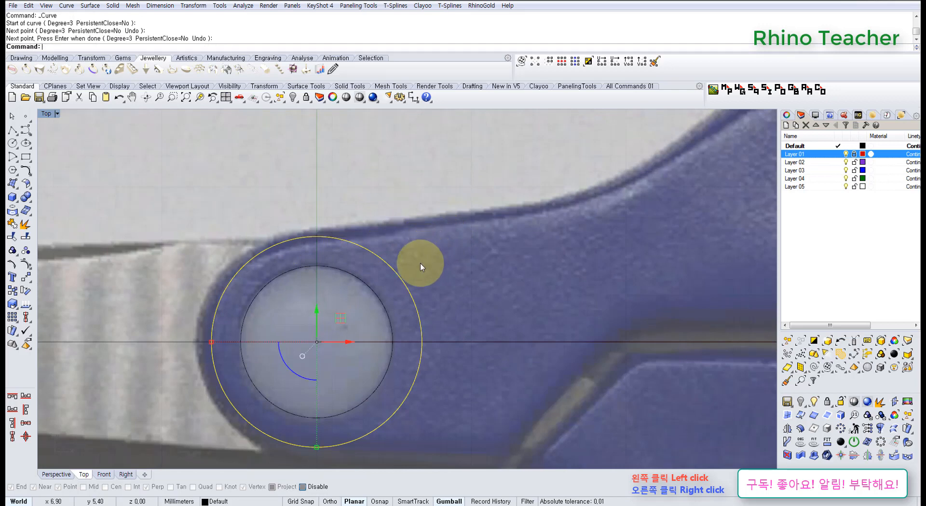
Scale the outer pivot circle uniformly down by a tiny amount about its centre to refine its fit
drag(422, 271, 356, 286)
right_drag(354, 287, 398, 238)
drag(464, 220, 432, 242)
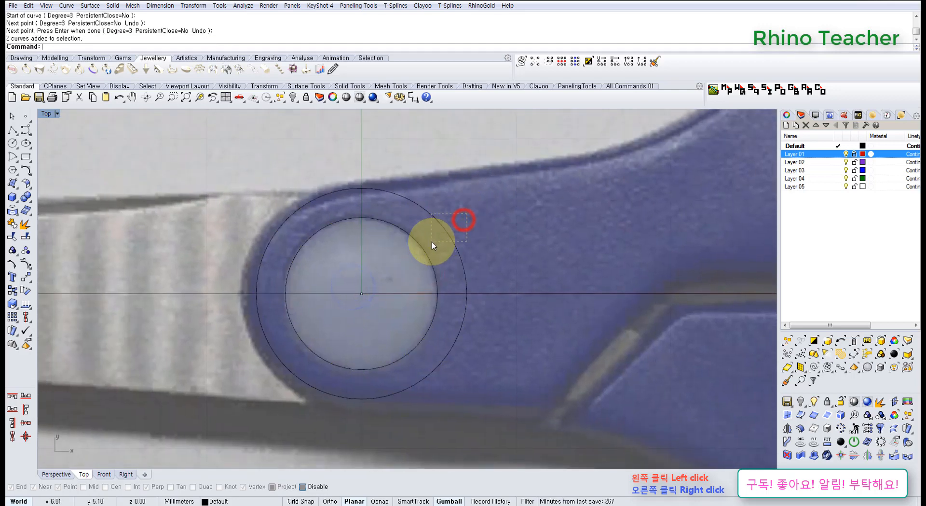
right_drag(358, 383, 361, 367)
scroll(345, 388, up, 6)
scroll(321, 308, down, 2)
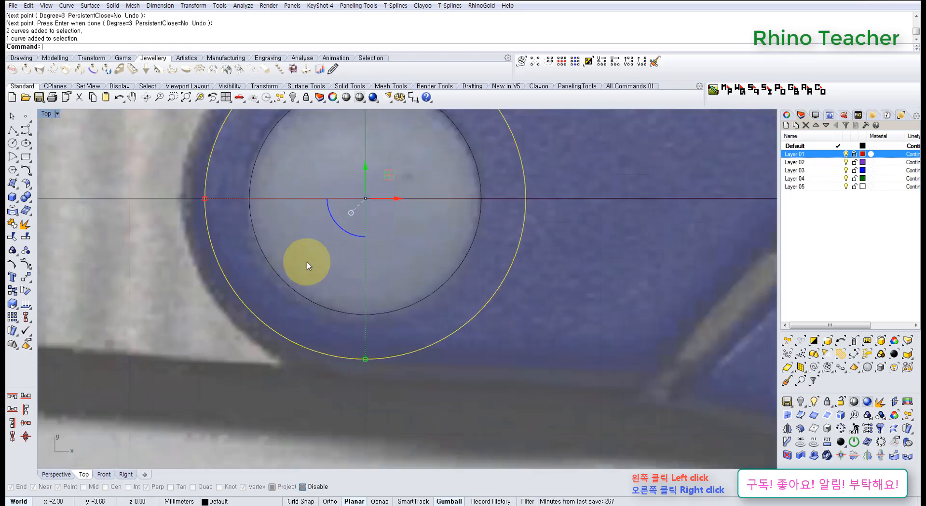
right_drag(276, 190, 302, 267)
scroll(258, 285, up, 2)
shift+drag(246, 293, 248, 293)
scroll(271, 292, down, 6)
right_drag(362, 241, 287, 299)
key(Escape)
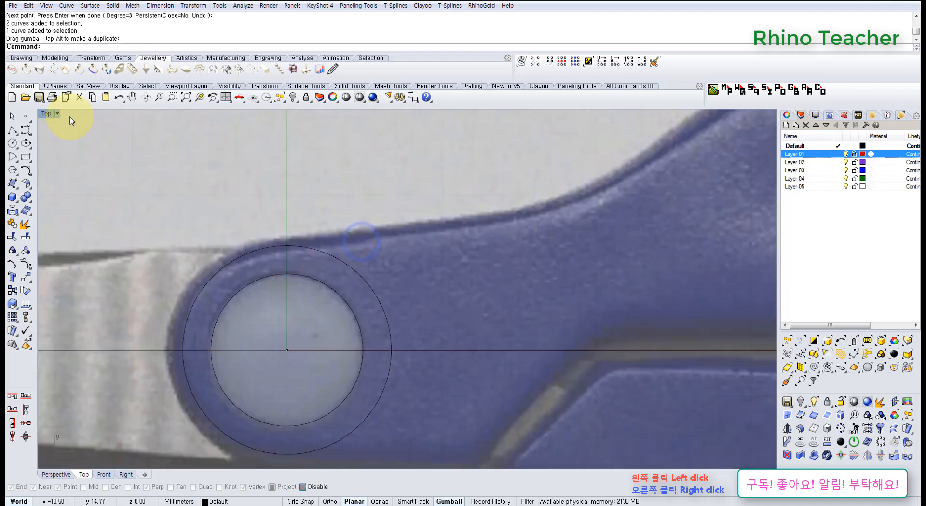
Start a degree 3 control point curve at the outer circle's top point and place its second point level with the start using Ortho
click(27, 129)
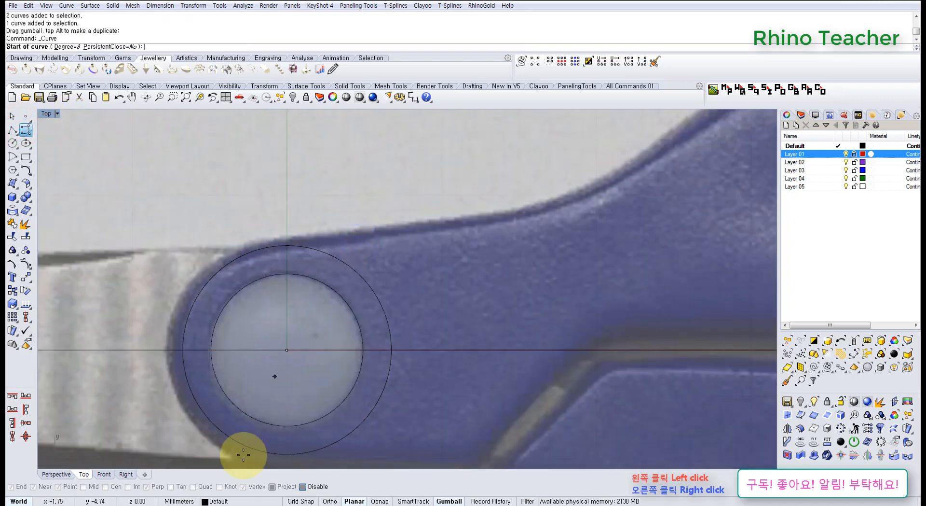
click(287, 245)
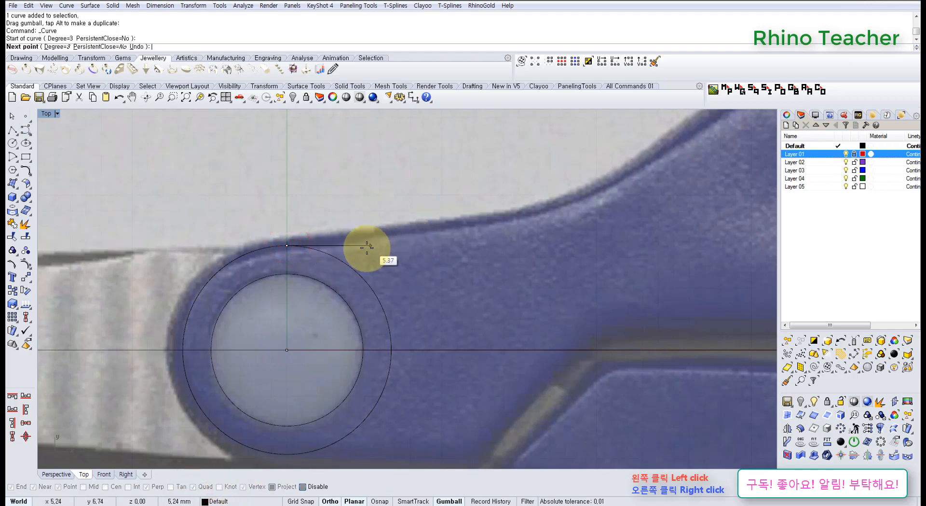
key(F8)
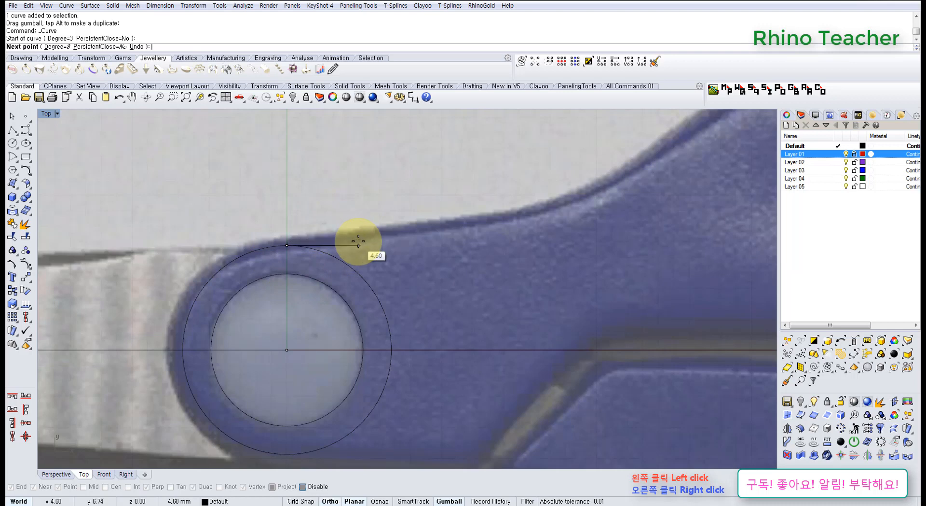
click(366, 242)
scroll(356, 242, down, 4)
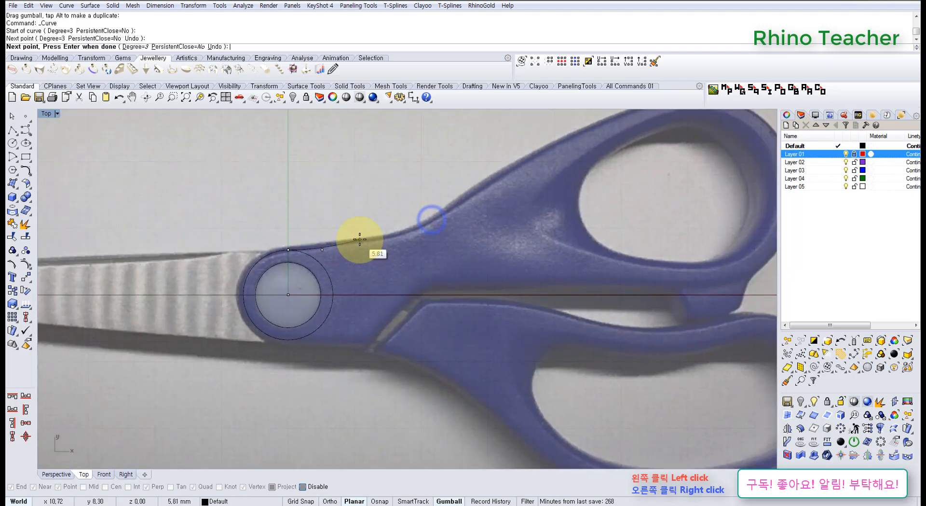
scroll(356, 243, up, 3)
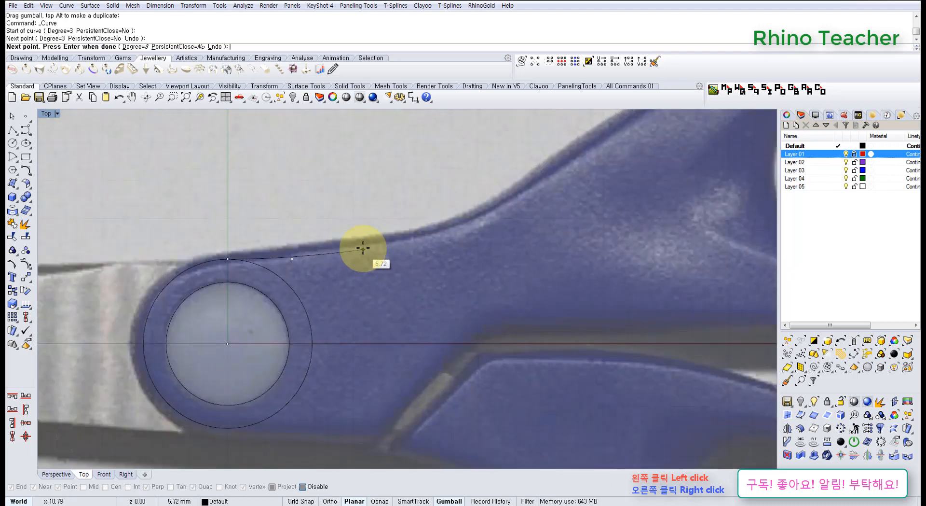
key(ctrl+z)
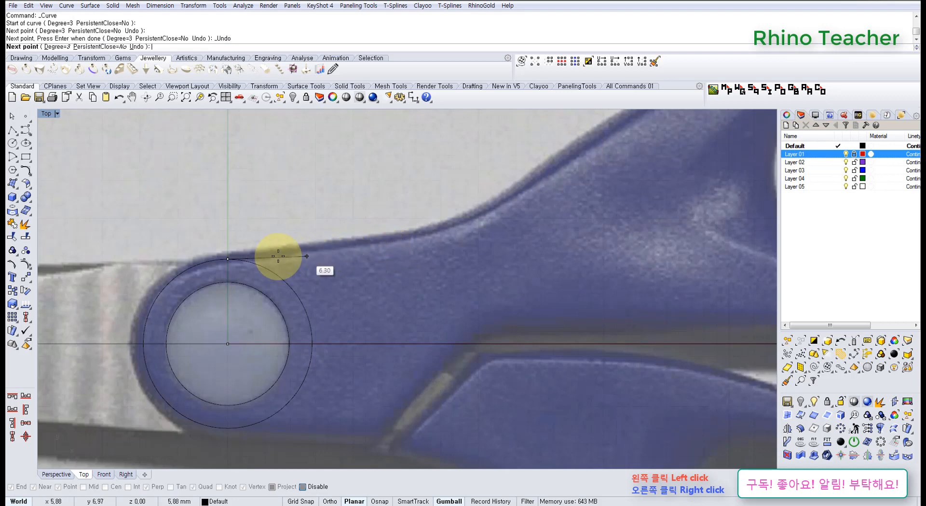
scroll(338, 255, up, 2)
scroll(357, 252, down, 2)
click(347, 258)
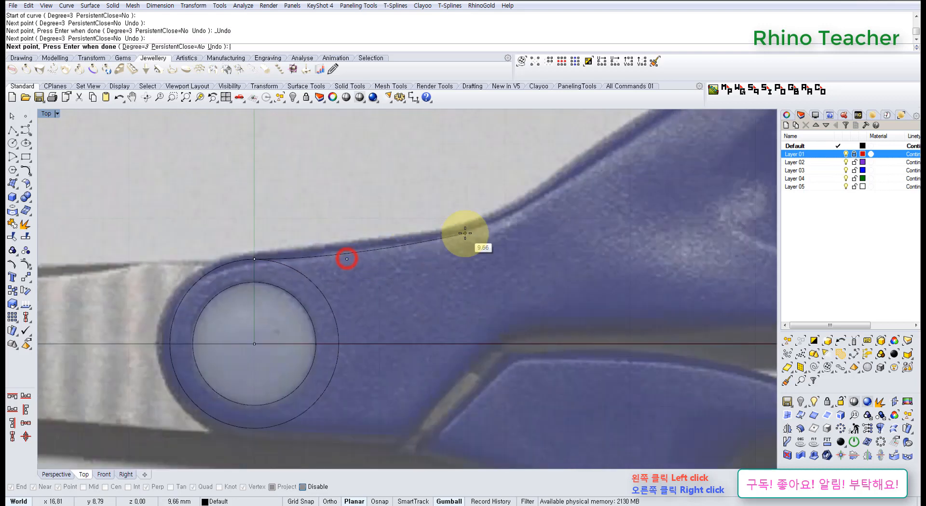
Add two more control points along the upper handle's edge up to its rising bend and finish the curve
click(472, 231)
scroll(573, 190, down, 6)
scroll(459, 221, up, 5)
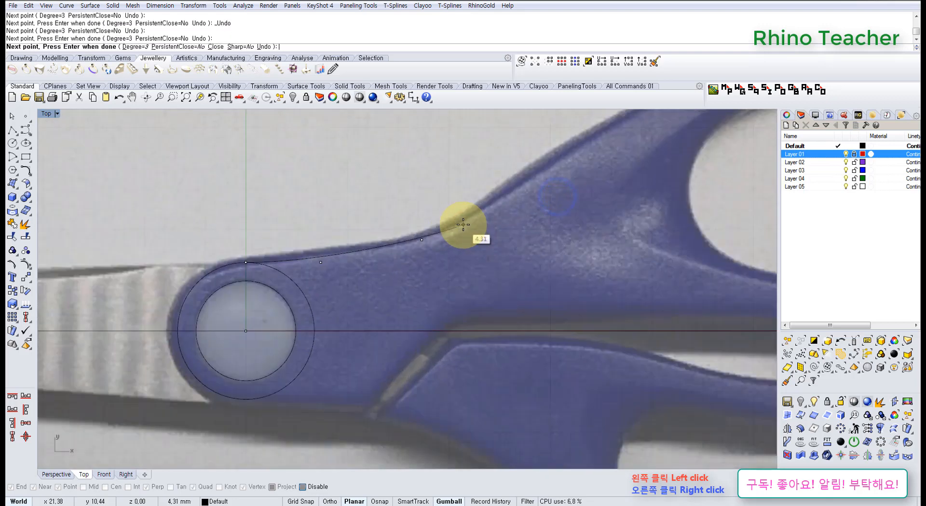
click(463, 224)
scroll(555, 165, down, 6)
right_drag(550, 170, 460, 208)
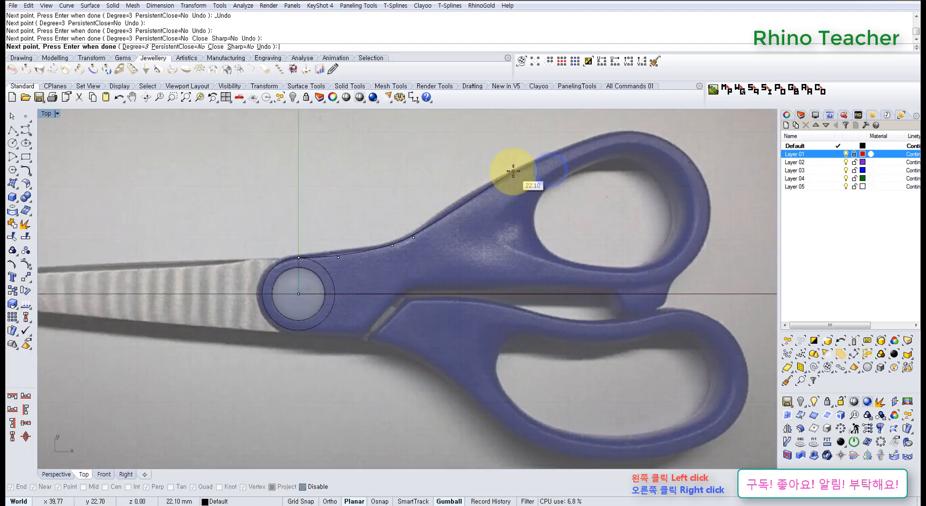
scroll(463, 188, down, 6)
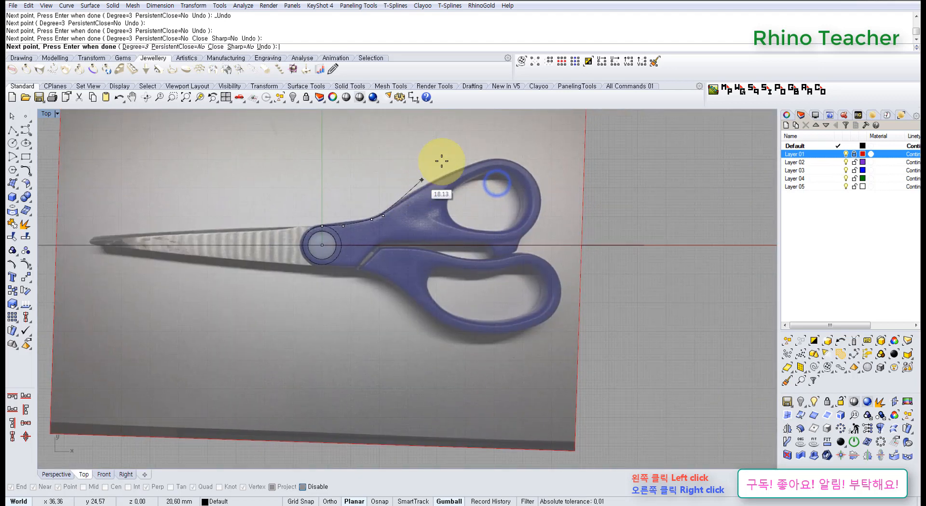
scroll(406, 202, up, 8)
right_click(419, 188)
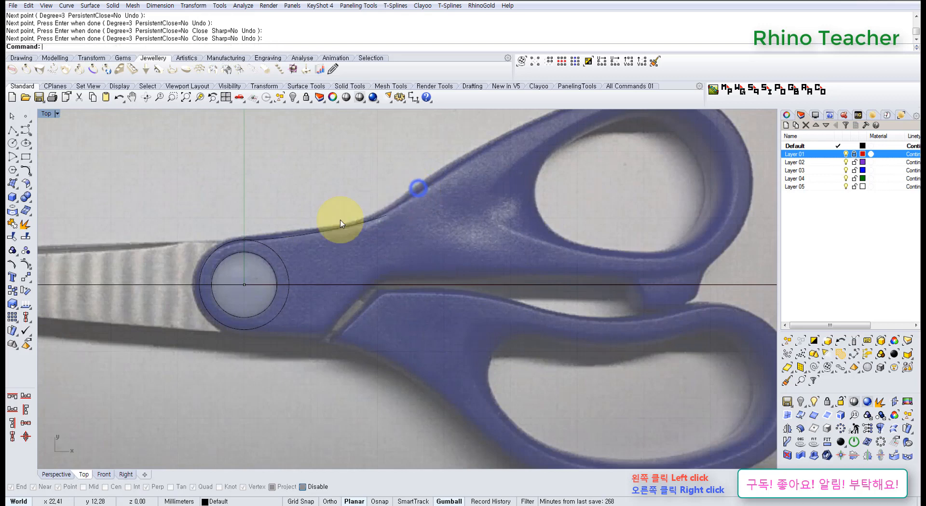
Show the upper curve's control points and move its third point slightly down to adjust the bend
scroll(333, 220, up, 6)
right_drag(308, 229, 405, 219)
drag(423, 261, 375, 225)
right_drag(378, 255, 429, 283)
key(F10)
drag(389, 233, 437, 287)
drag(499, 210, 540, 264)
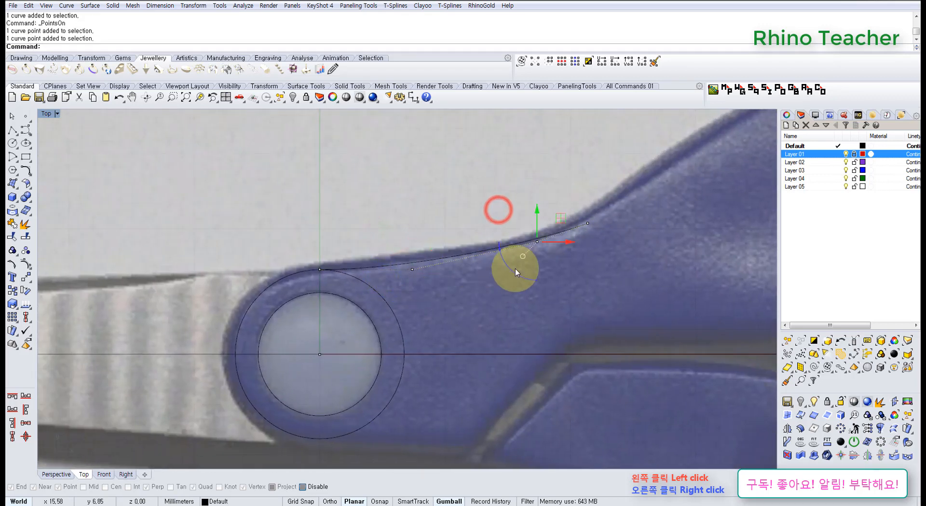
drag(556, 220, 553, 233)
Mirror a copy of the upper handle curve across the horizontal axis through the origin (0)
scroll(553, 235, down, 2)
right_drag(492, 262, 445, 240)
drag(493, 258, 454, 215)
right_drag(427, 257, 395, 281)
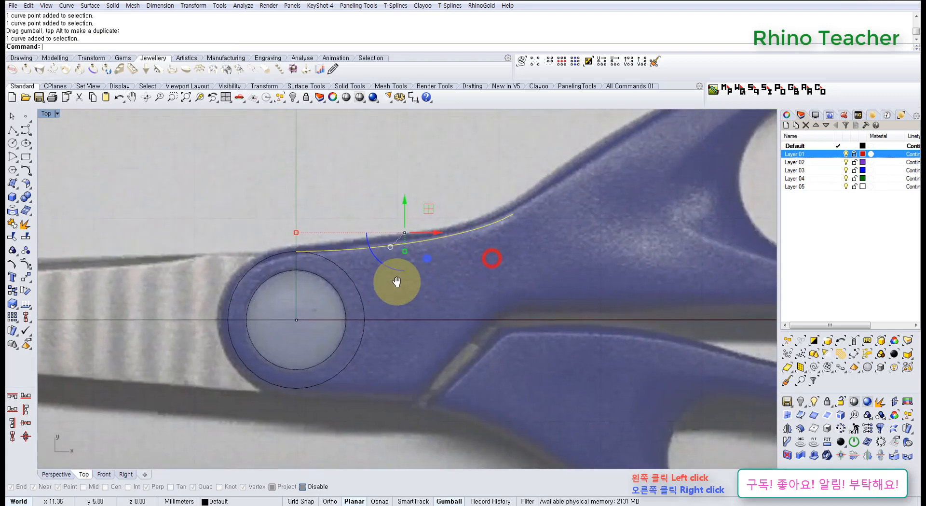
middle_click(397, 282)
click(338, 284)
text(0)
key(Return)
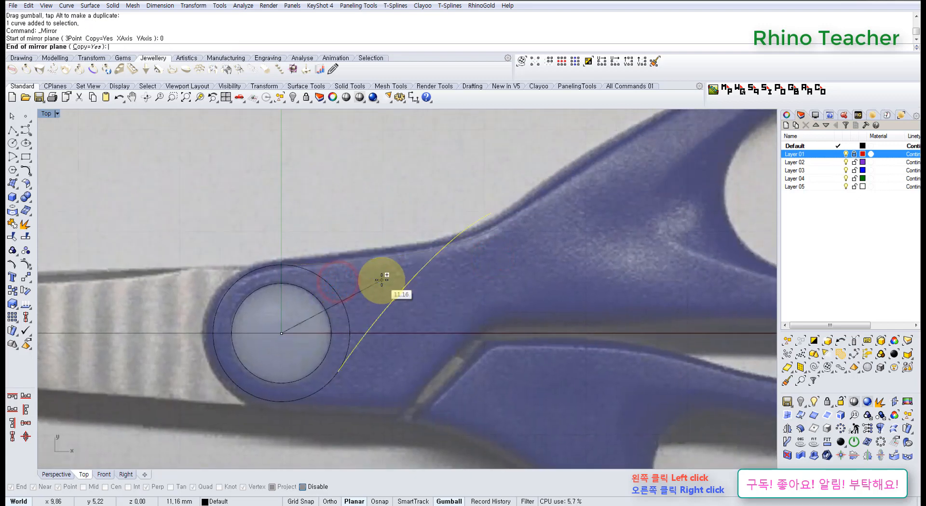
click(381, 279)
scroll(436, 295, down, 5)
scroll(422, 322, up, 5)
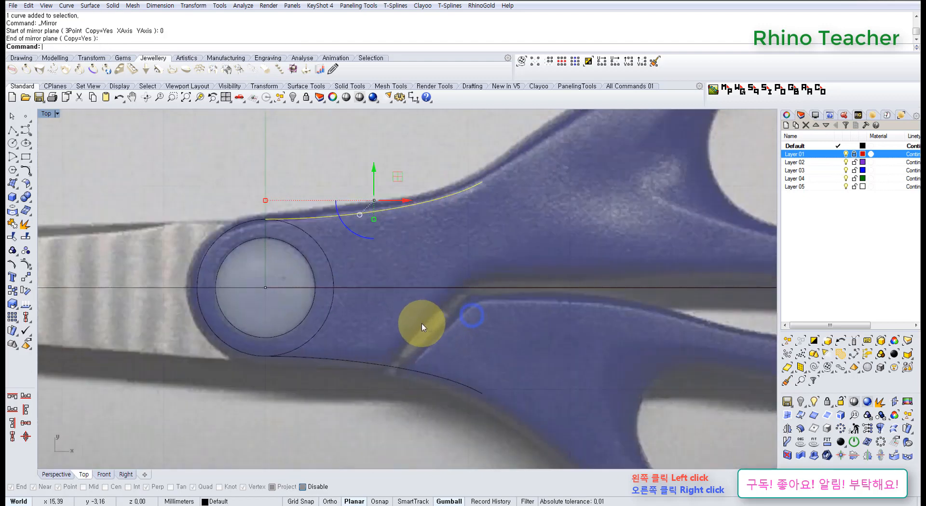
Examine how closely the mirrored curve follows the lower handle's edge in the photo
right_drag(449, 333, 404, 321)
right_drag(419, 252, 438, 236)
scroll(357, 293, down, 6)
scroll(395, 269, up, 3)
right_drag(363, 266, 403, 313)
right_drag(346, 358, 320, 359)
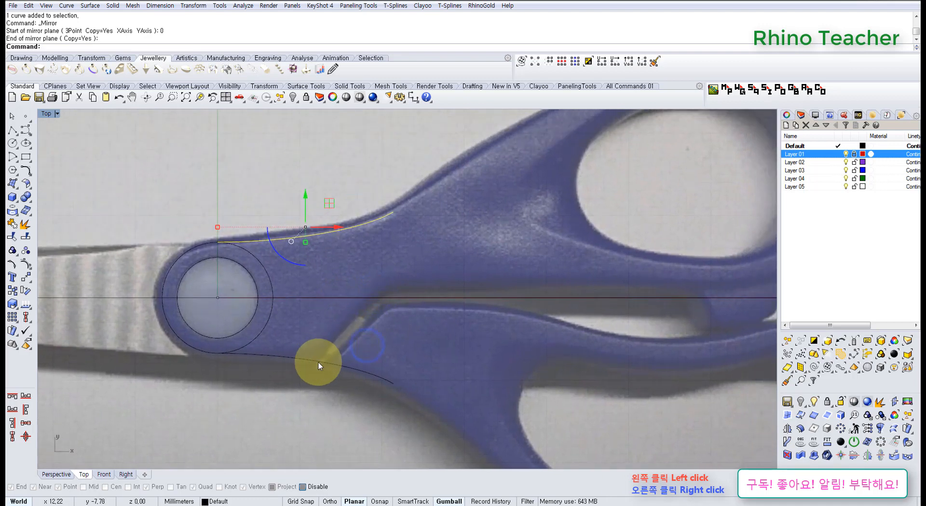
right_drag(392, 314, 397, 278)
scroll(289, 330, down, 4)
click(283, 363)
scroll(345, 310, up, 6)
Highlight the outer circle with both handle curves, and the two curves alone, to check the symmetric outline against the photo
drag(400, 314, 359, 353)
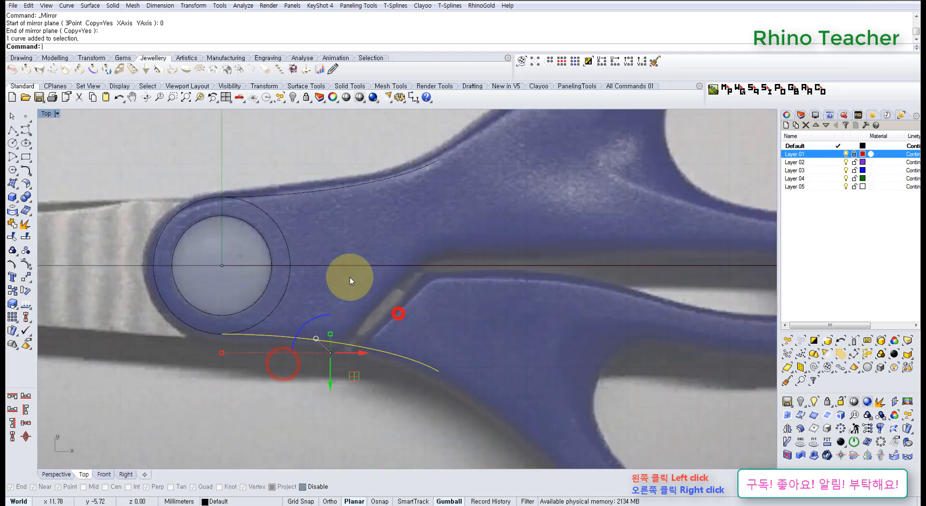
shift+drag(362, 197, 328, 181)
right_drag(266, 249, 366, 259)
shift+click(358, 234)
scroll(360, 237, down, 4)
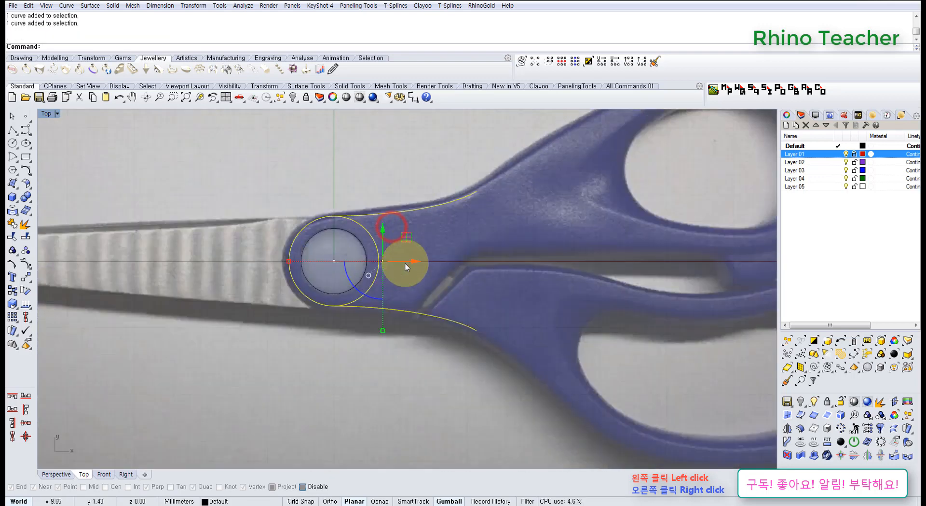
scroll(463, 200, up, 2)
scroll(482, 232, down, 2)
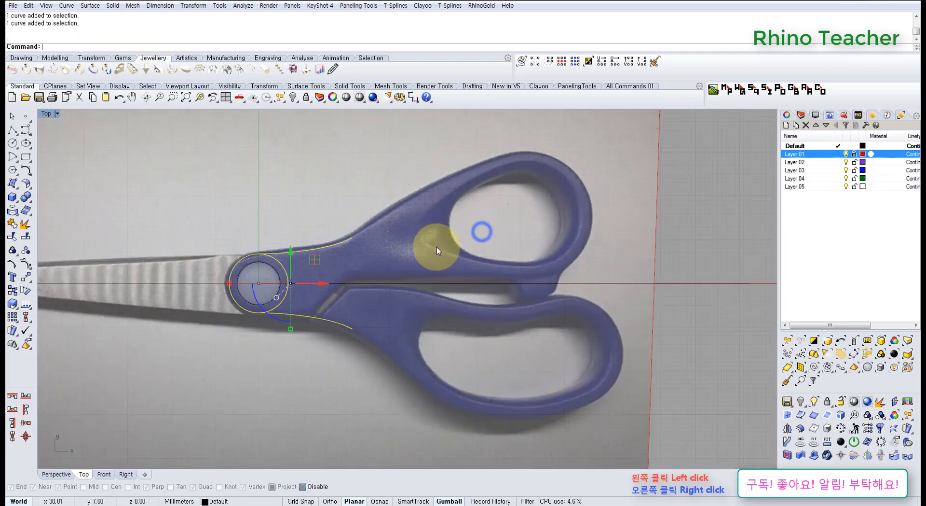
click(479, 220)
click(491, 335)
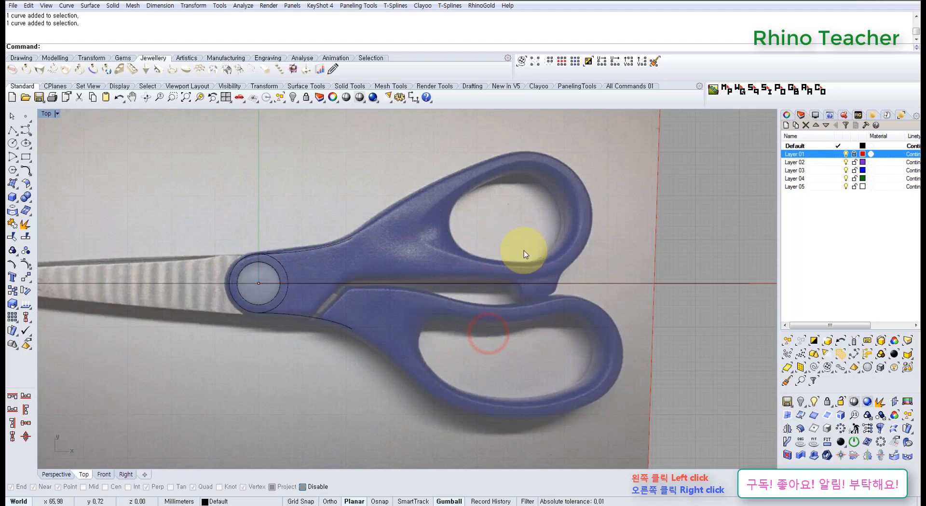
right_drag(448, 266, 411, 280)
scroll(462, 272, up, 2)
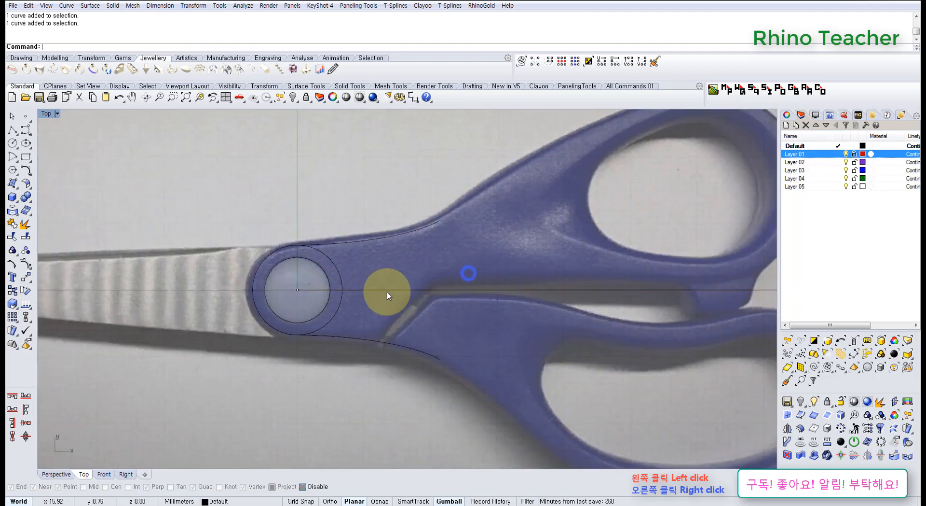
shift+click(386, 342)
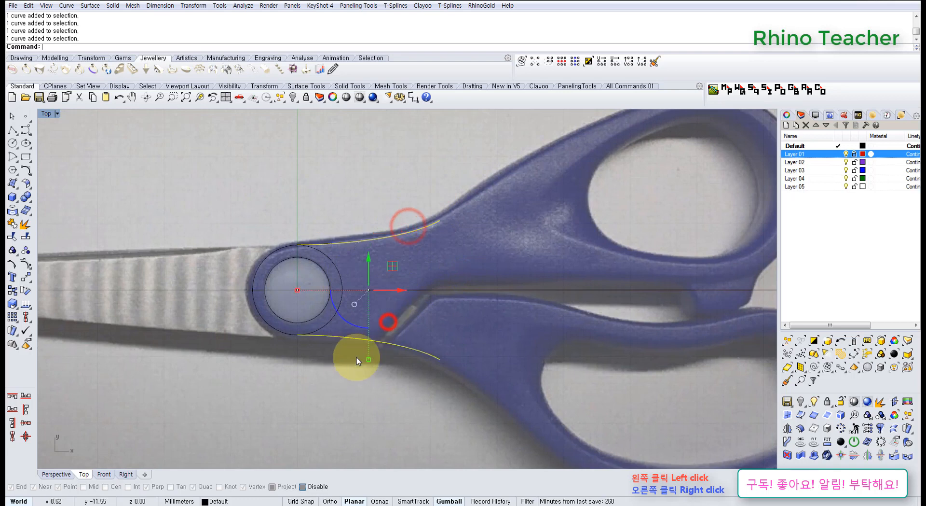
click(475, 369)
right_drag(446, 309, 399, 271)
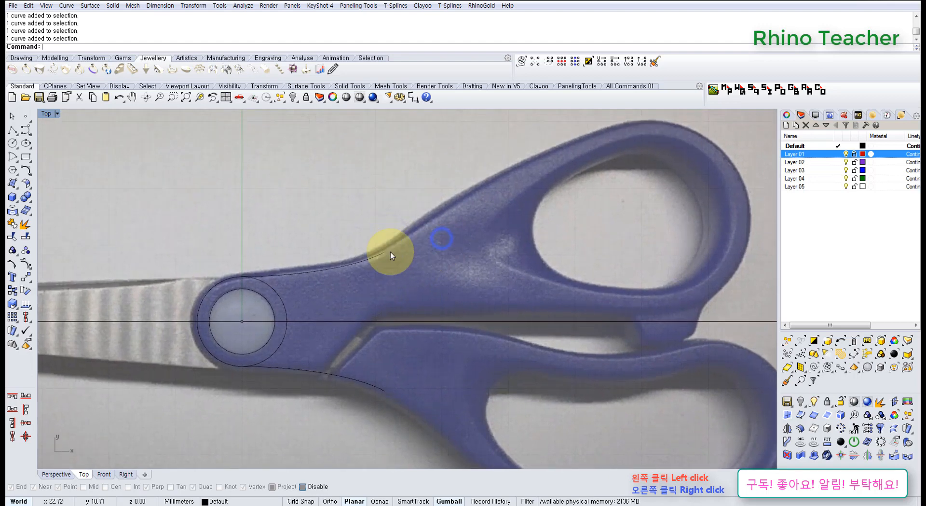
Inspect the upper and lower handle curves one at a time where they meet the finger-loop sections
scroll(396, 261, up, 2)
scroll(358, 289, down, 3)
scroll(393, 291, up, 3)
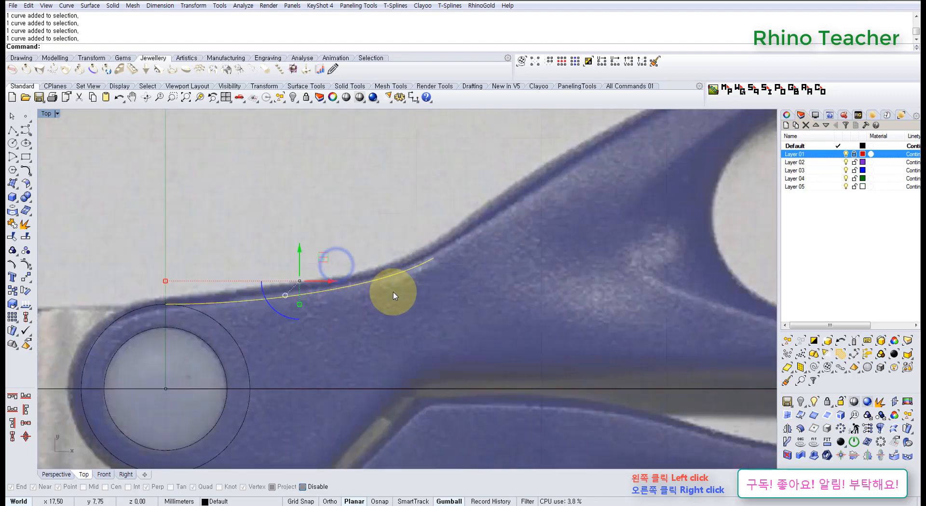
scroll(407, 348, down, 3)
scroll(369, 398, up, 3)
scroll(370, 398, up, 2)
click(412, 395)
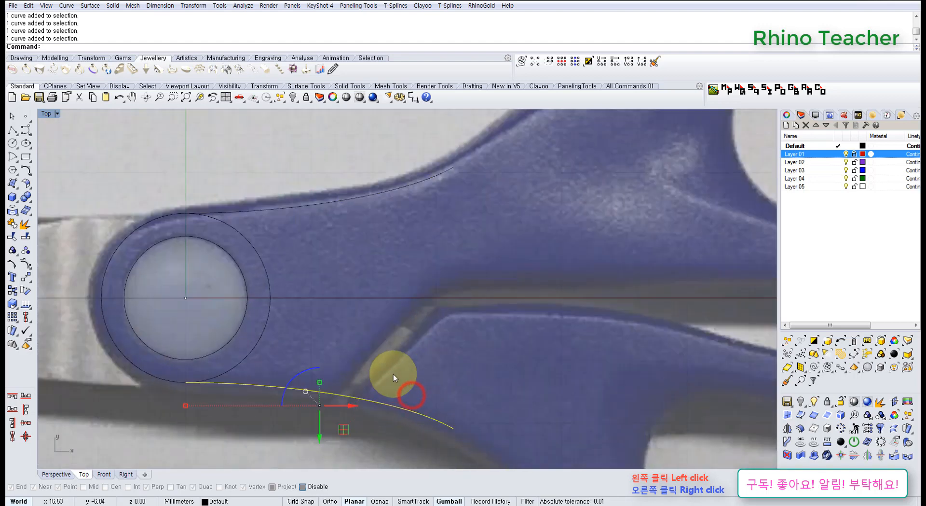
right_drag(420, 253, 380, 286)
click(380, 285)
scroll(379, 285, down, 6)
right_drag(424, 261, 357, 266)
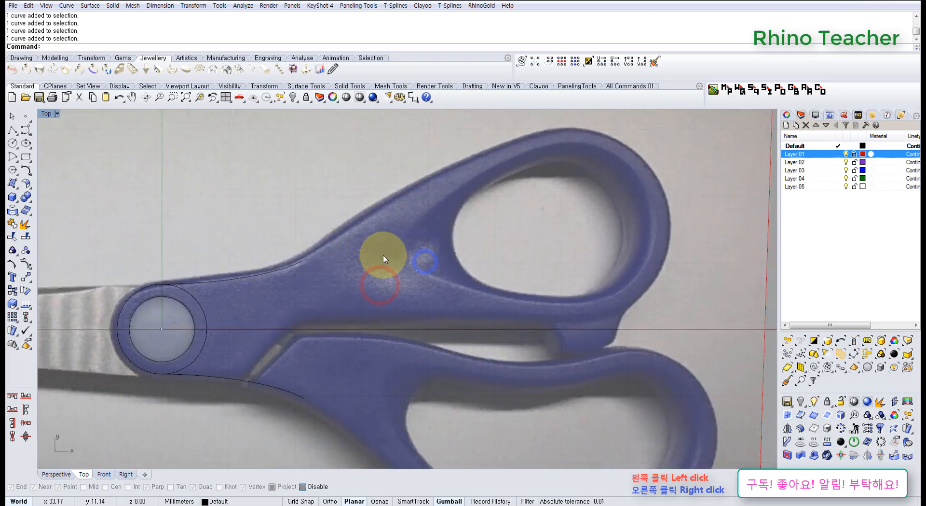
Examine the handle's upper edge, finger loop and the slanted gap near the lower handle curve in the photo
scroll(371, 265, down, 2)
scroll(366, 252, up, 2)
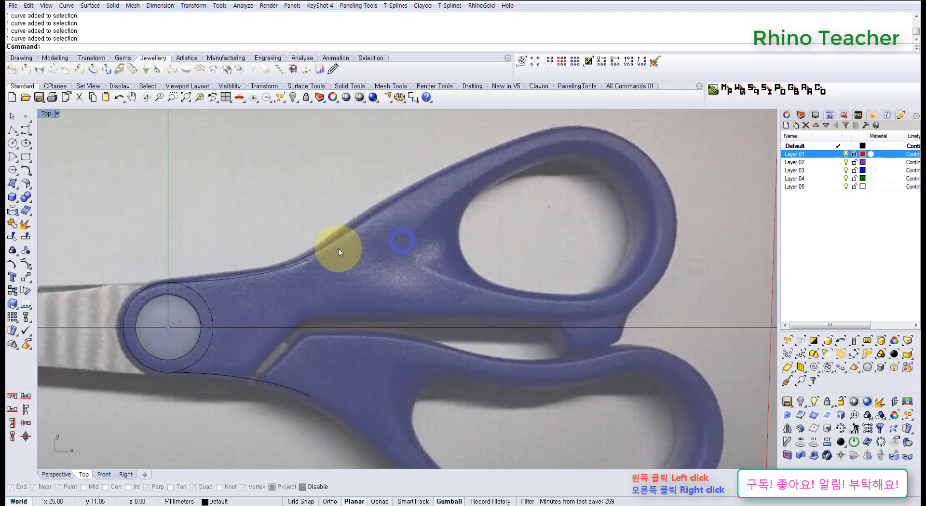
scroll(306, 259, up, 4)
scroll(319, 260, down, 2)
mouse_move(319, 260)
right_down()
mouse_move(302, 262)
mouse_move(322, 251)
right_up()
scroll(326, 250, down, 4)
scroll(304, 260, up, 3)
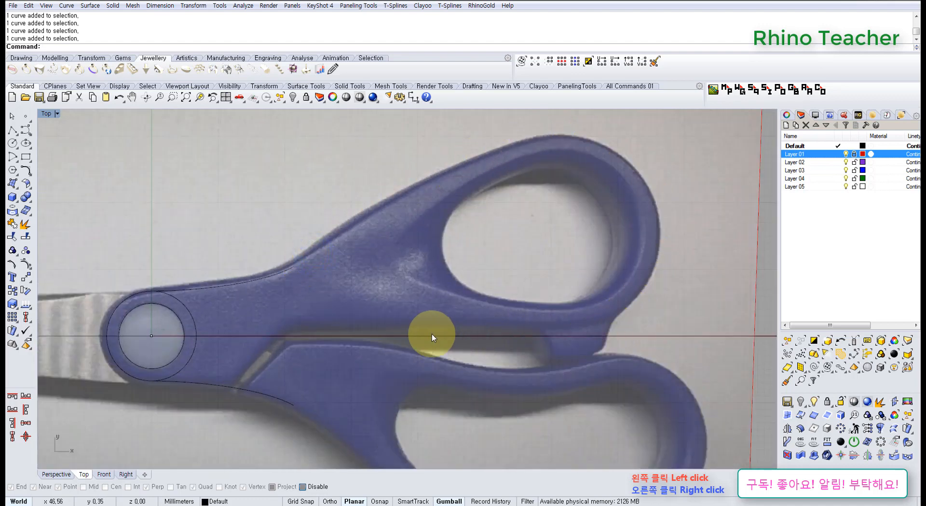
right_drag(327, 332, 418, 272)
scroll(338, 315, up, 7)
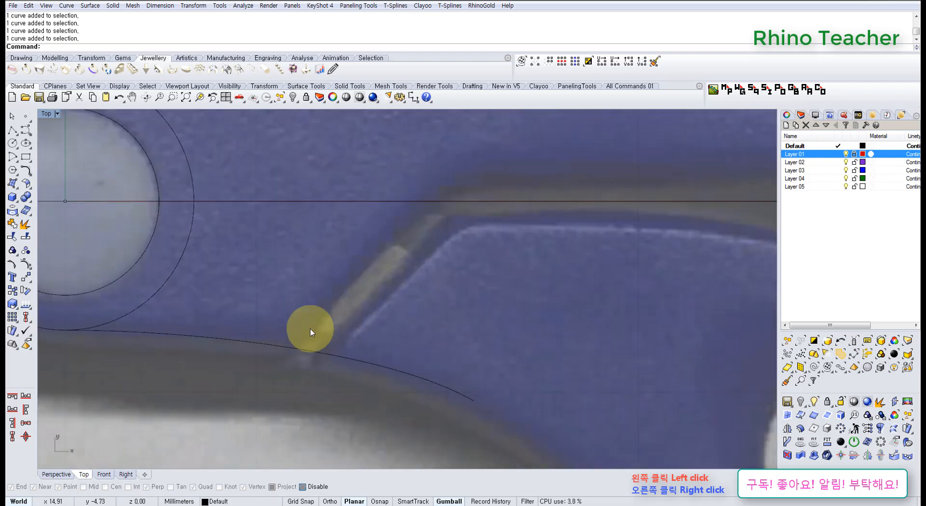
scroll(319, 324, down, 7)
scroll(325, 320, up, 2)
Copy and paste the upper and lower handle curves in place, and hide the duplicate pair as a backup
right_drag(329, 321, 382, 301)
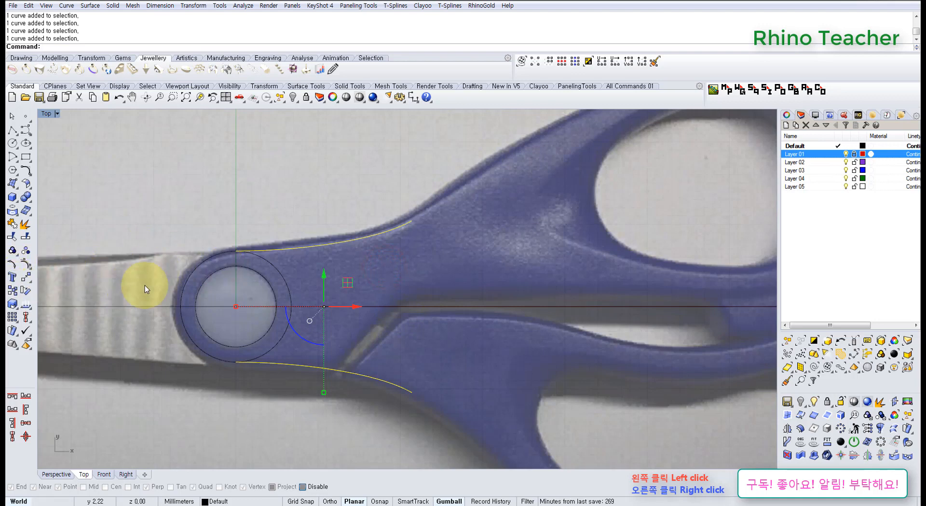
click(292, 98)
right_drag(485, 185, 422, 218)
click(378, 194)
right_drag(241, 203, 250, 164)
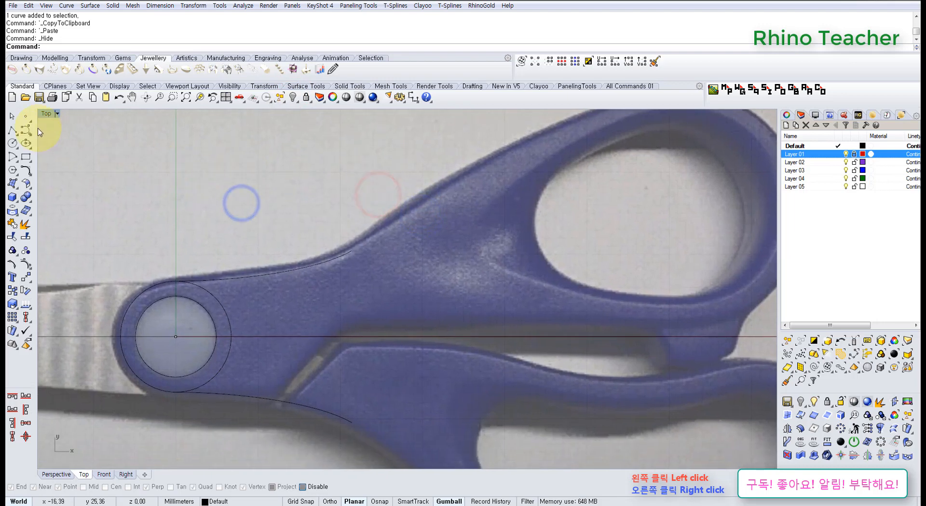
click(26, 129)
right_drag(353, 232, 273, 254)
scroll(261, 264, up, 2)
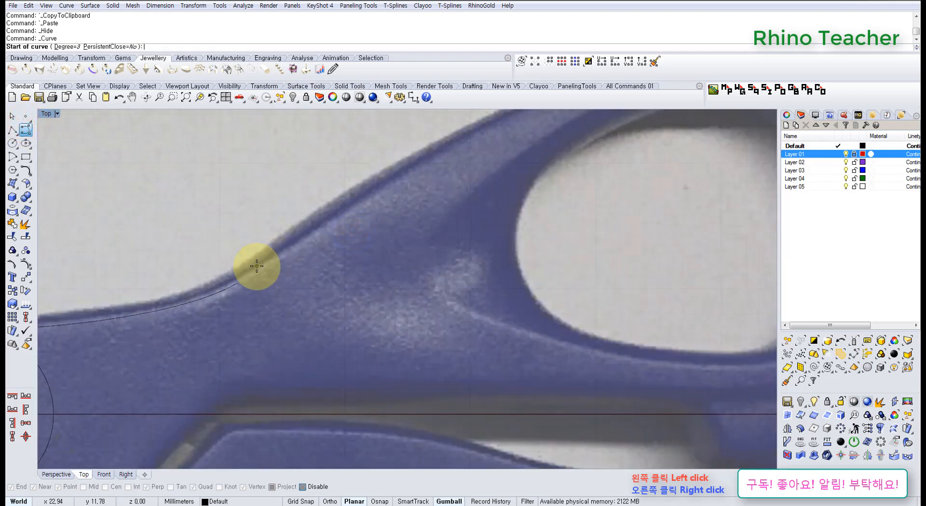
scroll(256, 266, down, 2)
scroll(231, 275, up, 2)
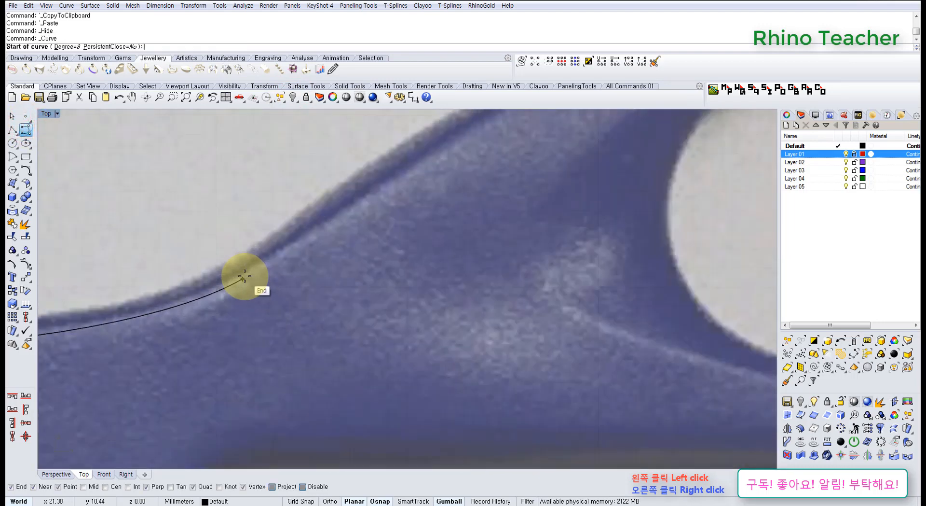
scroll(257, 262, down, 2)
scroll(252, 265, up, 2)
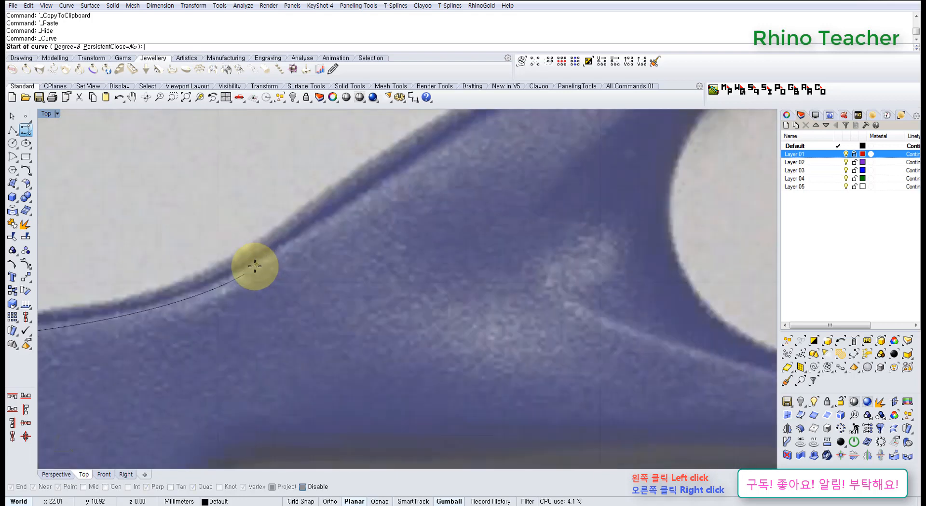
click(247, 268)
scroll(341, 248, down, 2)
right_drag(393, 238, 305, 257)
scroll(305, 258, up, 2)
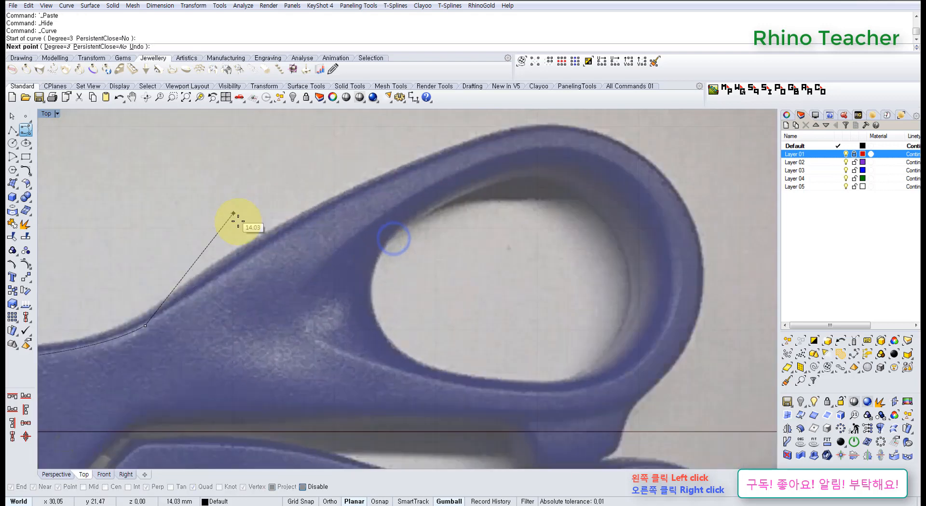
key(Escape)
right_drag(159, 293, 287, 274)
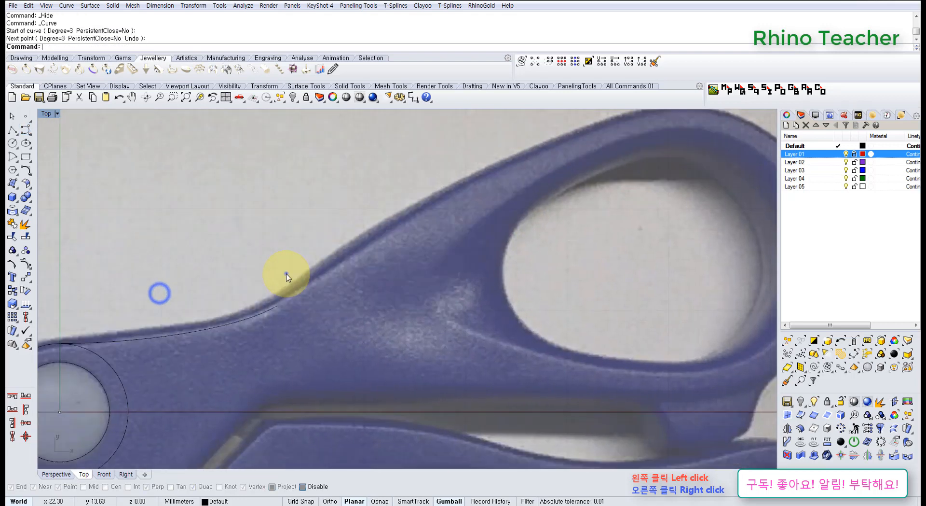
right_click(287, 273)
scroll(285, 304, up, 4)
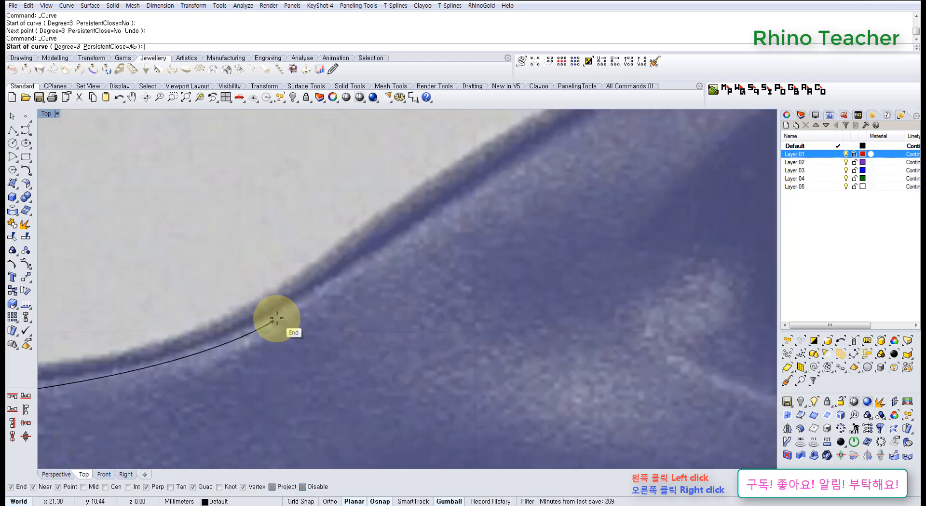
click(276, 318)
scroll(317, 291, down, 2)
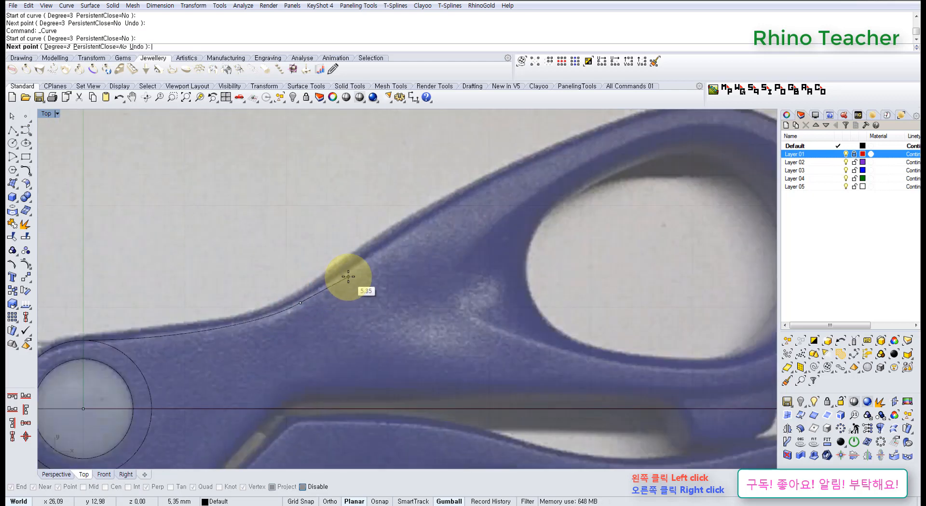
scroll(347, 275, down, 3)
click(344, 274)
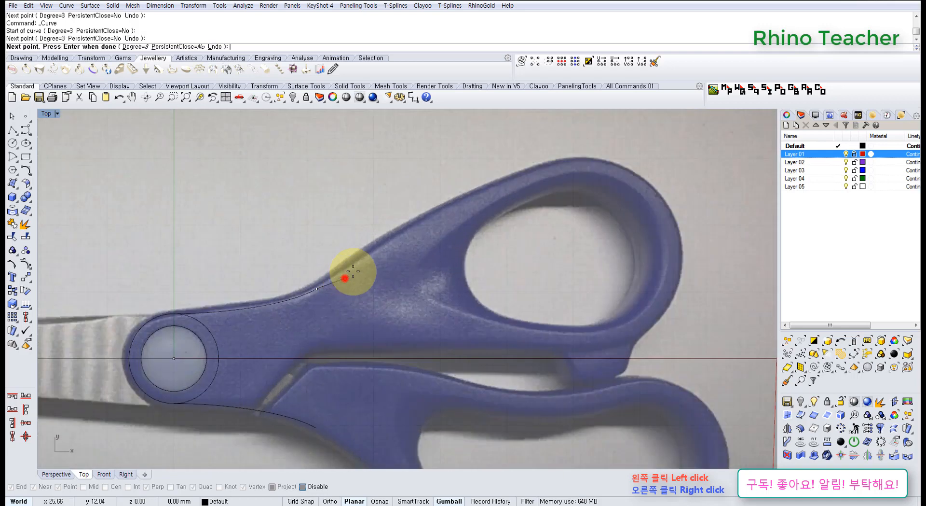
scroll(326, 277, up, 3)
key(Escape)
Start a degree-3 control-point curve at the upper handle curve's end and trace the outer edge toward the finger loop
right_click(327, 278)
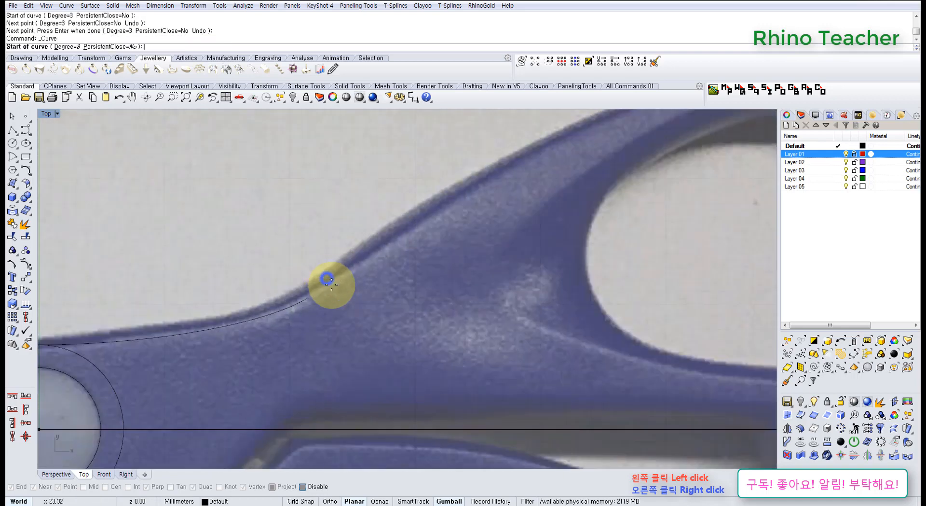
scroll(326, 277, up, 4)
click(328, 285)
scroll(415, 242, down, 4)
right_drag(415, 242, 331, 263)
scroll(332, 256, down, 3)
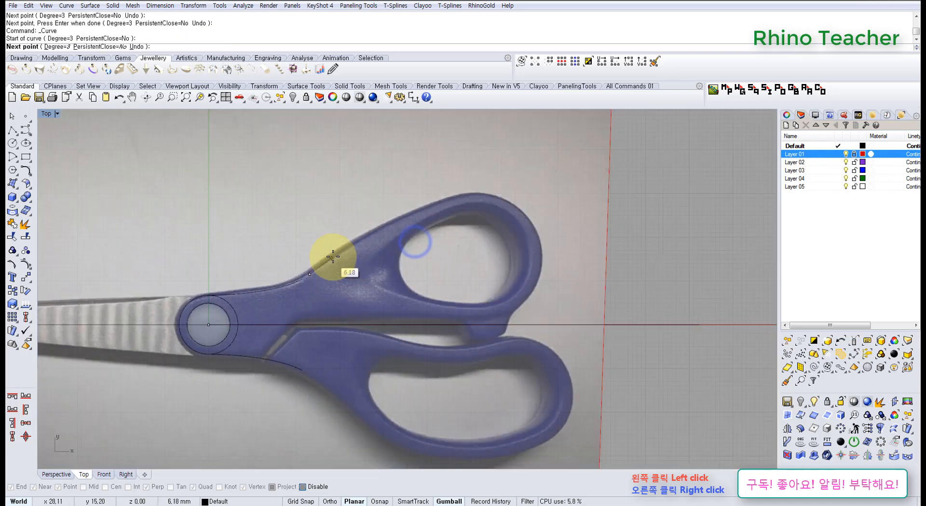
scroll(335, 254, up, 2)
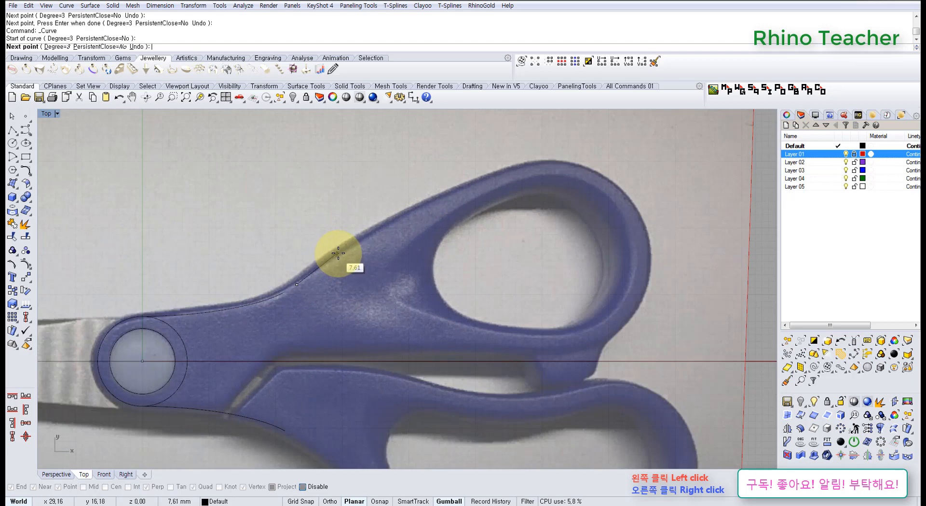
click(339, 253)
right_drag(424, 207, 360, 224)
click(365, 218)
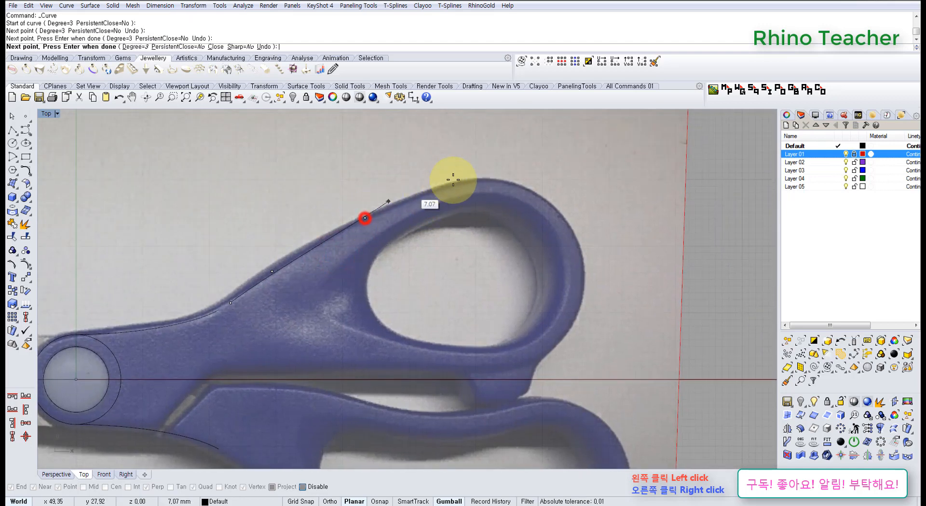
Continue the curve over the top and around the outer side of the upper finger loop
click(463, 176)
click(548, 192)
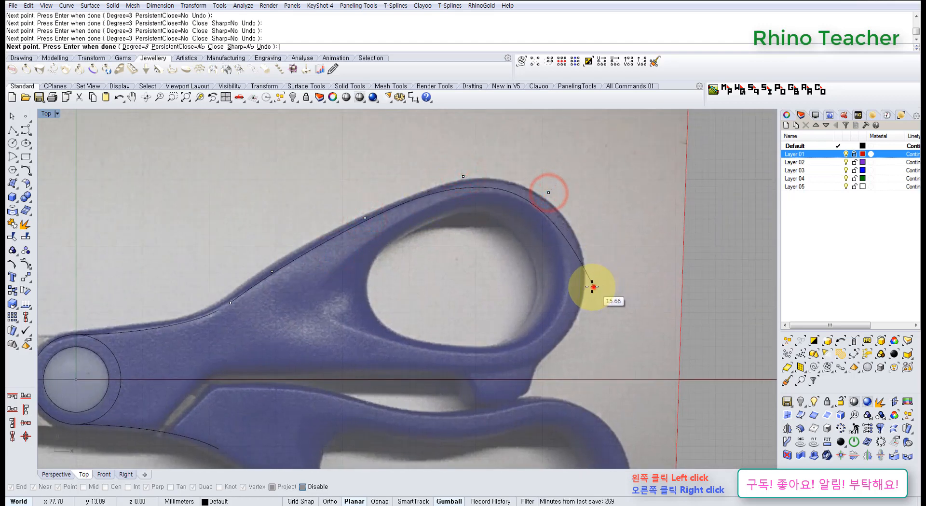
click(594, 287)
click(552, 351)
right_drag(459, 370, 528, 333)
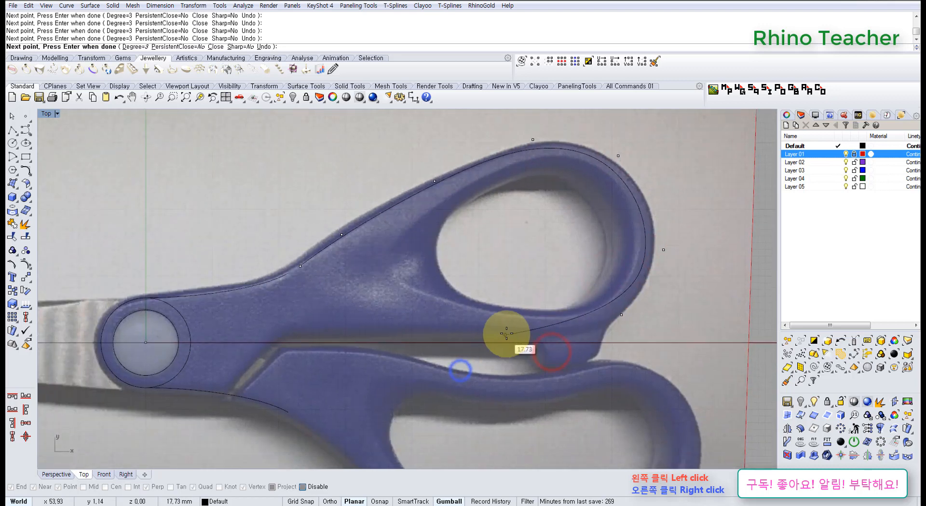
Trace the upper handle's underside back toward the pivot and round the corner into the slanted gap
click(538, 331)
click(429, 333)
right_drag(320, 330, 386, 316)
scroll(384, 315, up, 4)
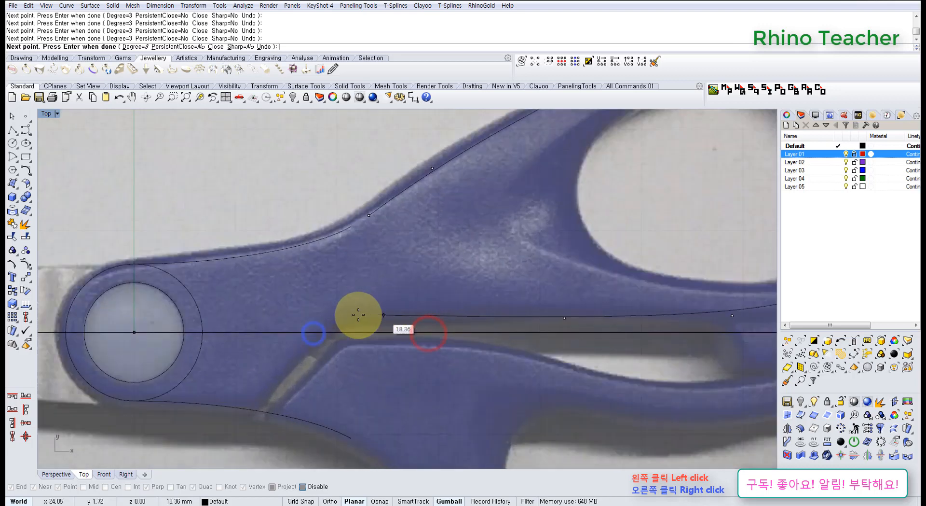
click(360, 313)
click(339, 315)
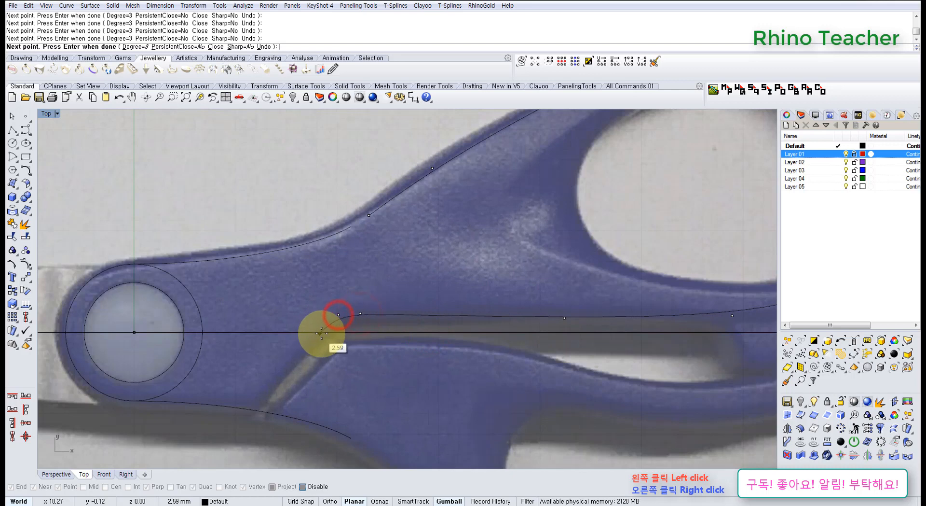
click(327, 328)
Extend the curve down the slanted gap and finish it with a bend ending on the lower handle curve
scroll(306, 347, down, 3)
right_drag(306, 347, 372, 290)
scroll(355, 320, up, 6)
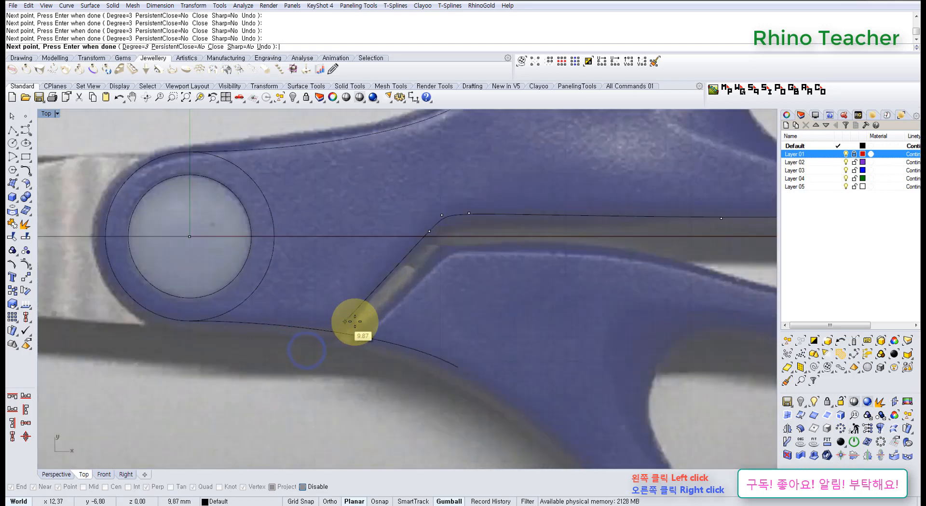
scroll(358, 323, up, 4)
scroll(365, 306, down, 4)
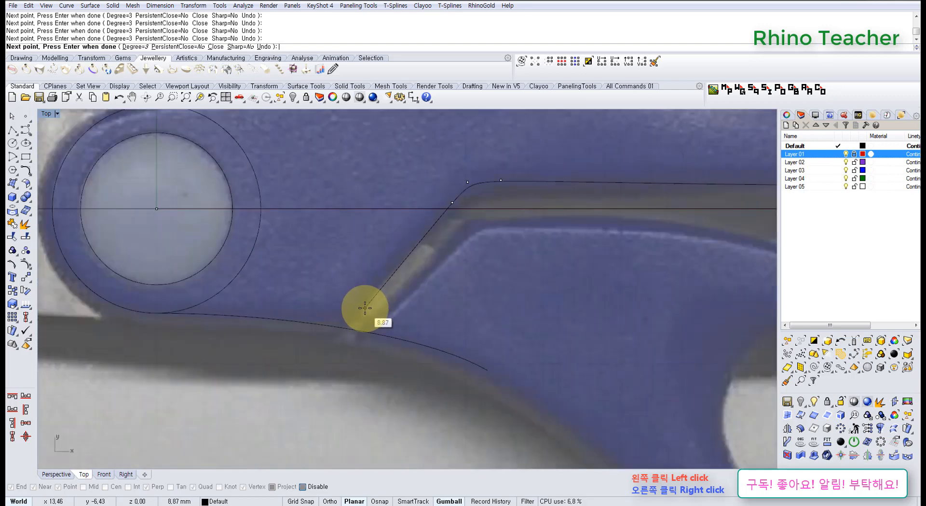
scroll(365, 310, up, 5)
click(355, 308)
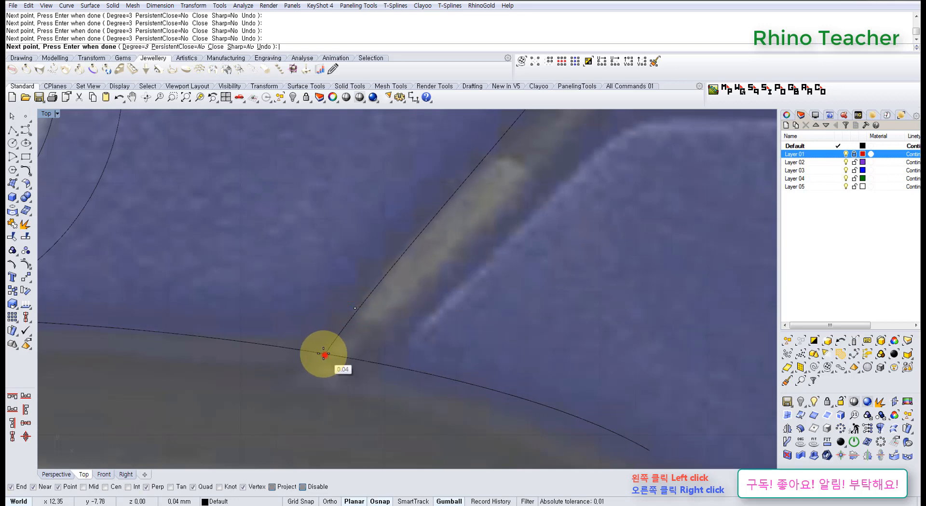
click(325, 354)
click(260, 345)
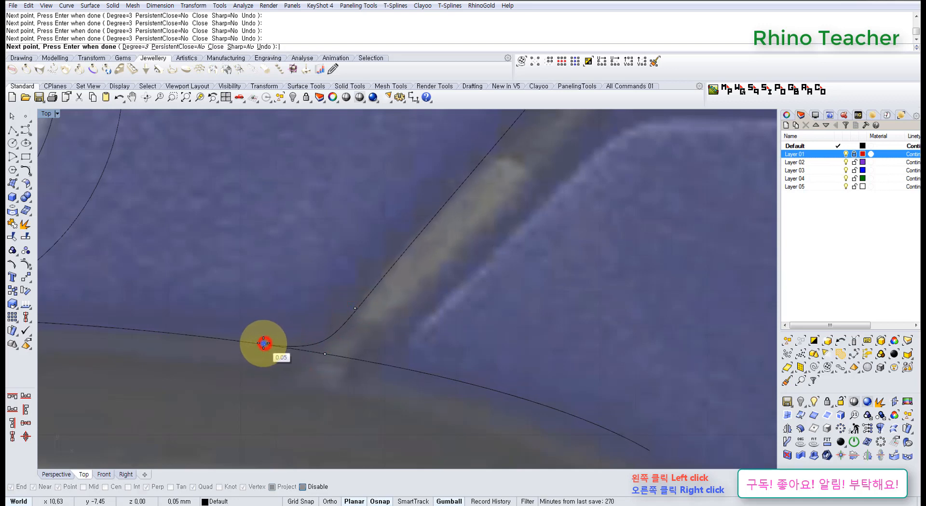
right_click(261, 346)
Inspect where the outline curve meets the lower handle curve, and undo the outline curve
scroll(277, 353, up, 3)
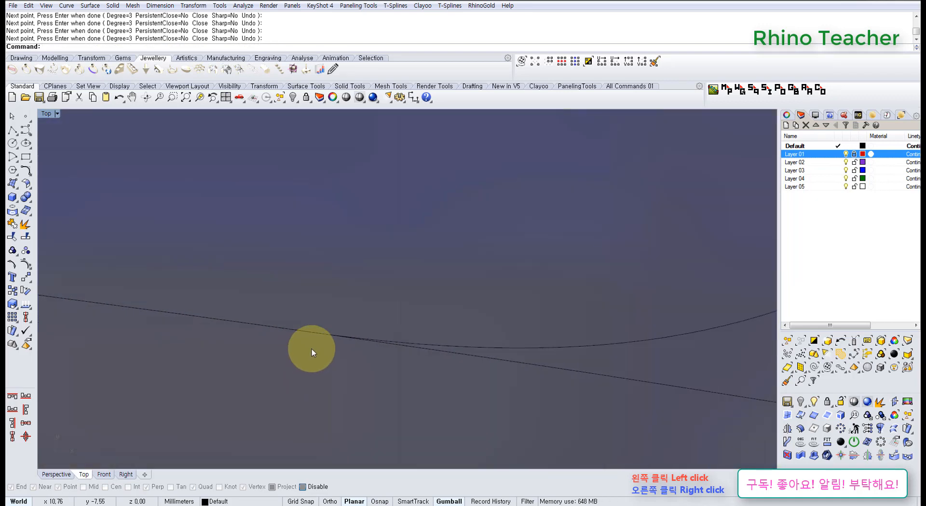
scroll(312, 348, down, 6)
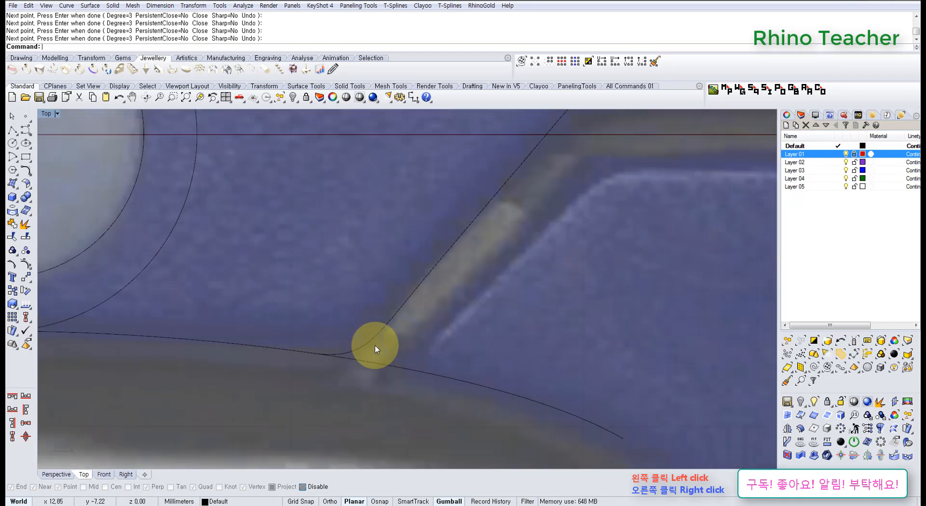
key(ctrl+z)
Start a new degree-3 curve just beyond the upper handle curve's end and trace the outer edge to the finger loop's top
scroll(400, 333, down, 5)
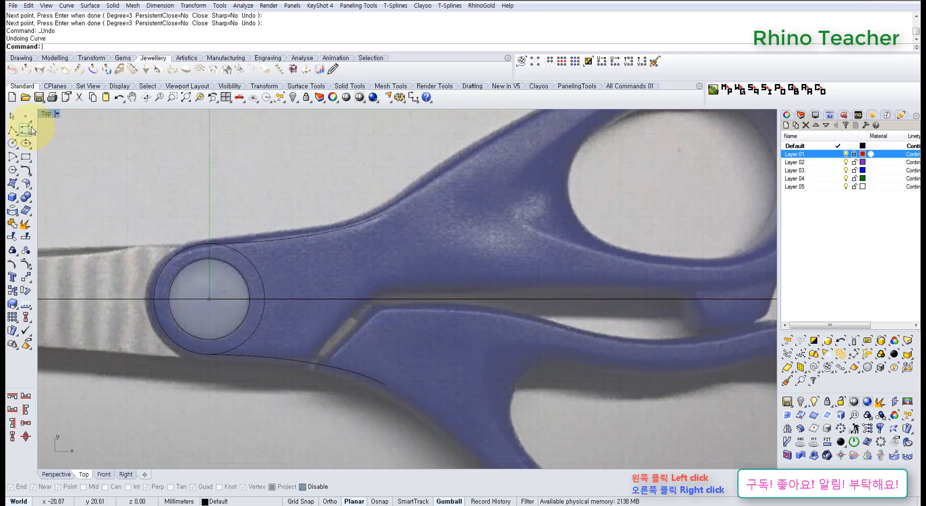
click(26, 129)
right_drag(403, 214, 276, 263)
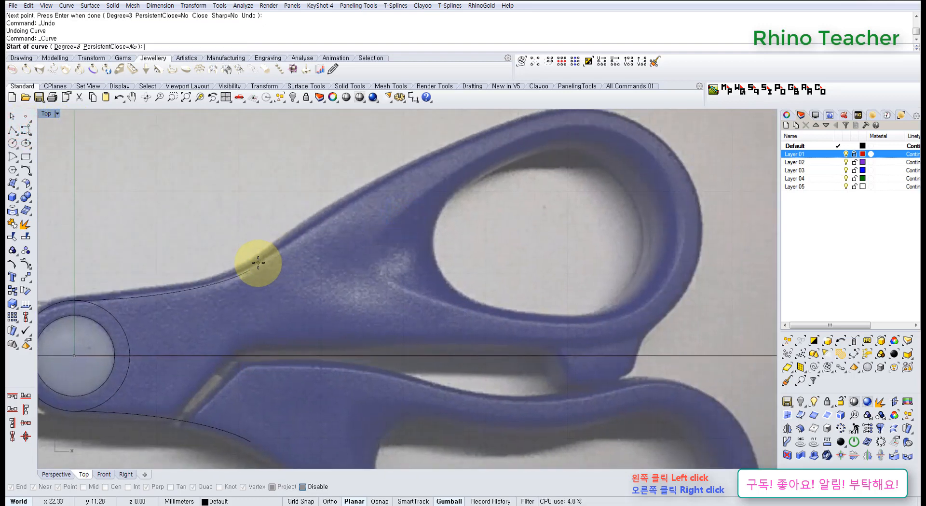
click(258, 263)
right_drag(360, 194, 277, 258)
scroll(277, 260, down, 4)
click(271, 252)
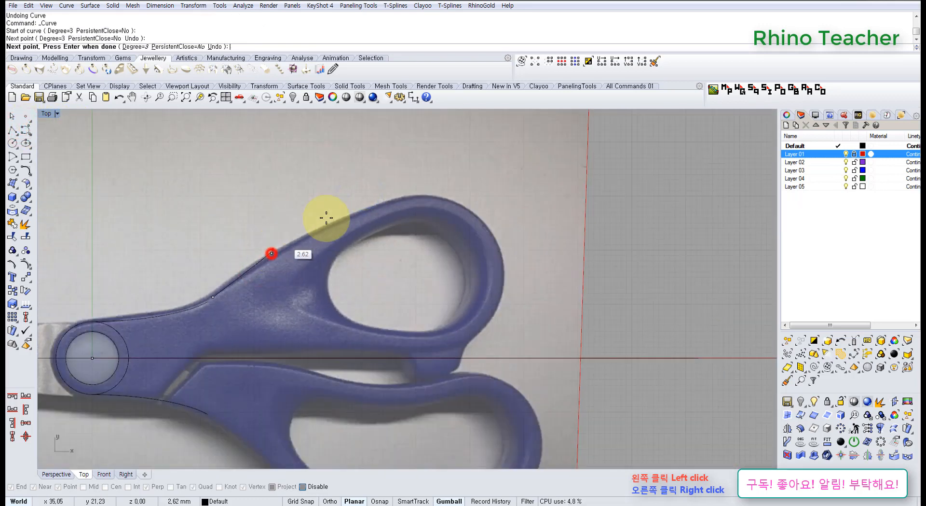
click(370, 209)
click(440, 191)
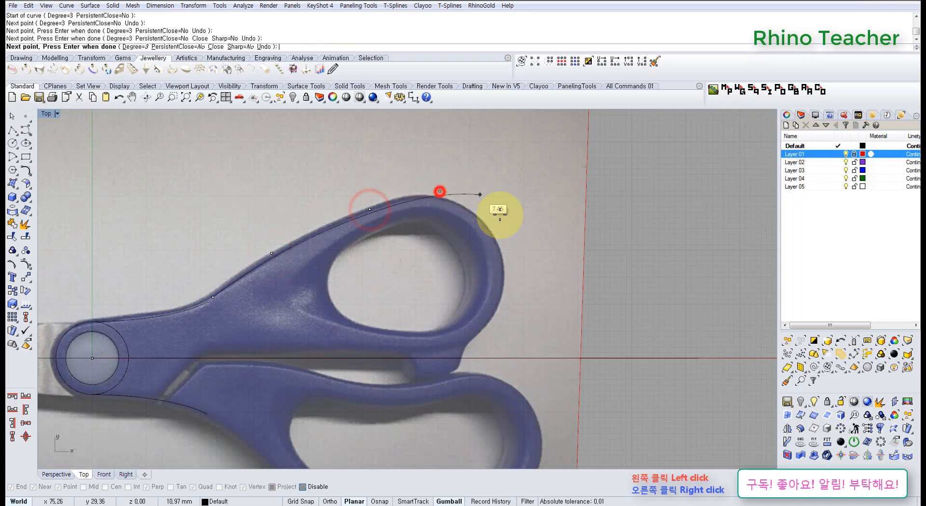
Continue the curve around the upper finger loop's outer side and onto the straight underside of the handle
click(499, 224)
click(505, 310)
click(456, 349)
right_drag(401, 343, 544, 308)
scroll(544, 307, up, 4)
click(459, 323)
Round the corner into the slanted gap and finish the curve straight across and past the lower handle curve
right_drag(317, 317, 424, 279)
scroll(424, 279, up, 2)
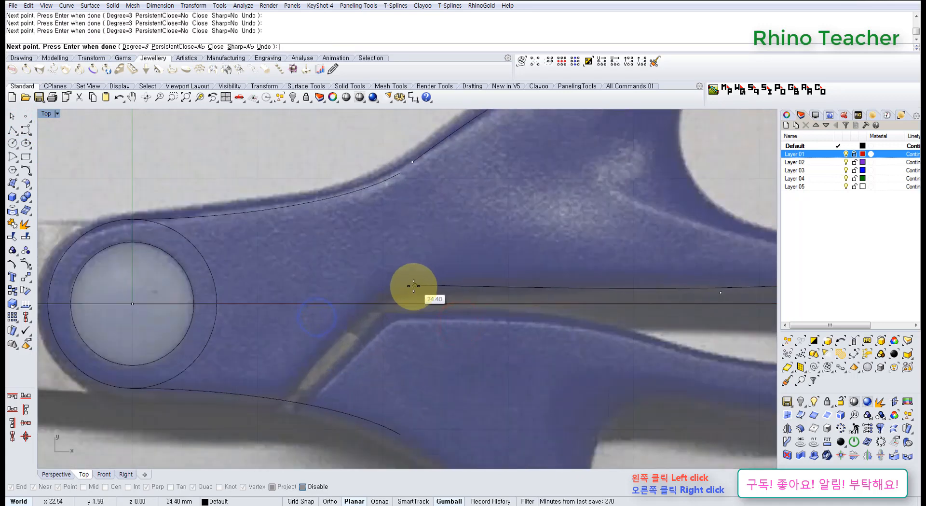
click(410, 286)
click(390, 286)
click(377, 301)
right_drag(345, 332, 359, 333)
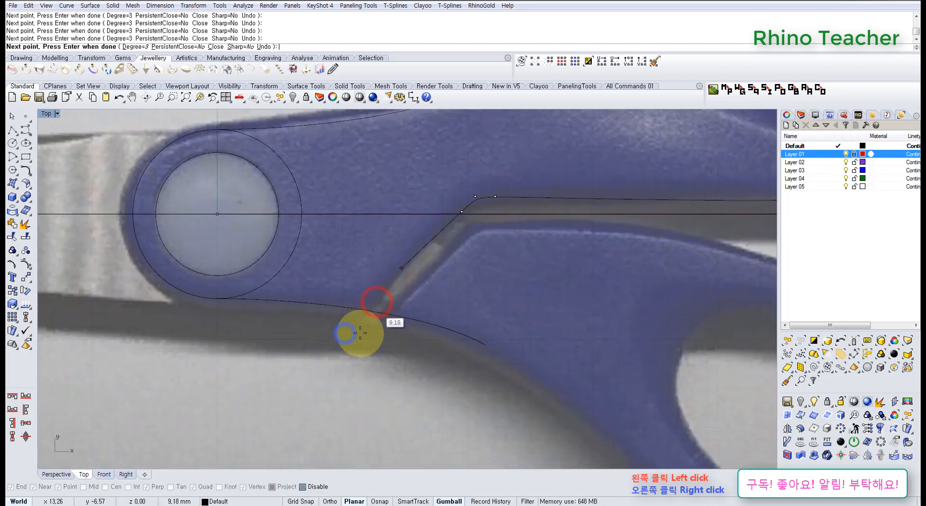
scroll(350, 328, up, 5)
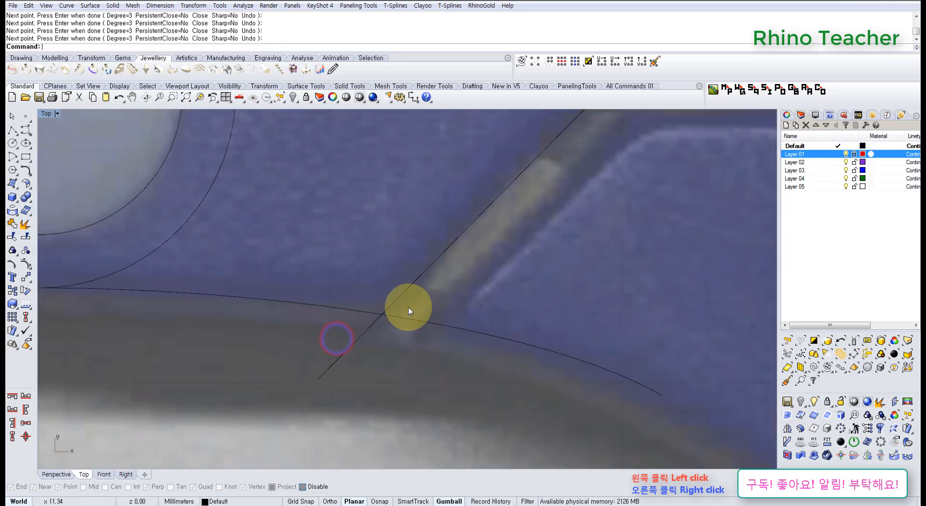
Select the new finger-loop outline curve and inspect its start next to the upper handle curve's end
scroll(463, 294, down, 10)
right_drag(486, 285, 414, 289)
right_drag(465, 268, 373, 287)
drag(405, 238, 332, 185)
right_drag(325, 203, 404, 265)
scroll(349, 299, up, 3)
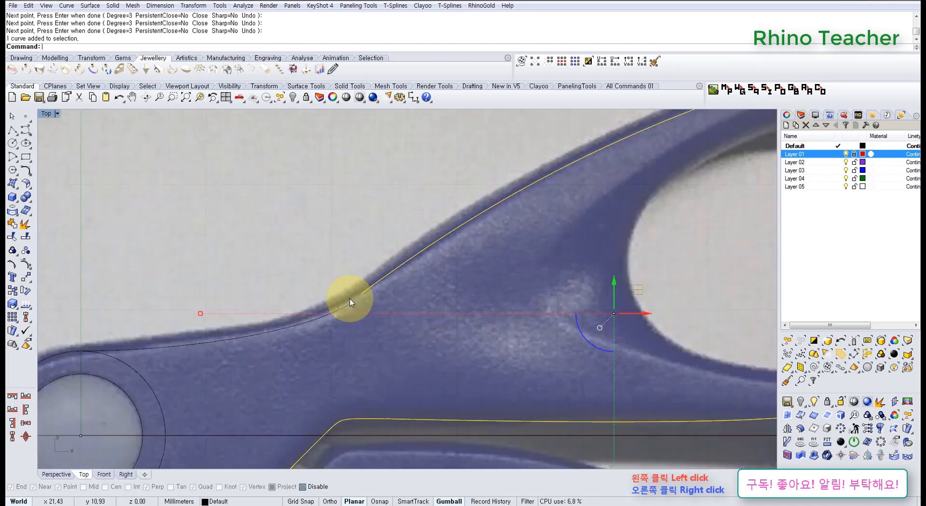
Try to match the finger-loop outline's start to the upper handle curve with Tangency, preserving Position at the other end, with Average curves off
scroll(392, 288, down, 3)
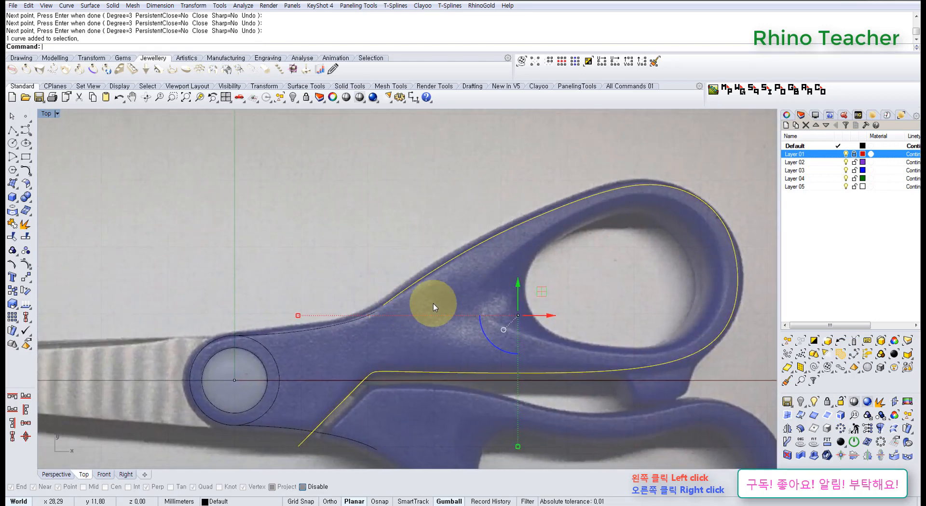
scroll(357, 286, up, 3)
click(192, 239)
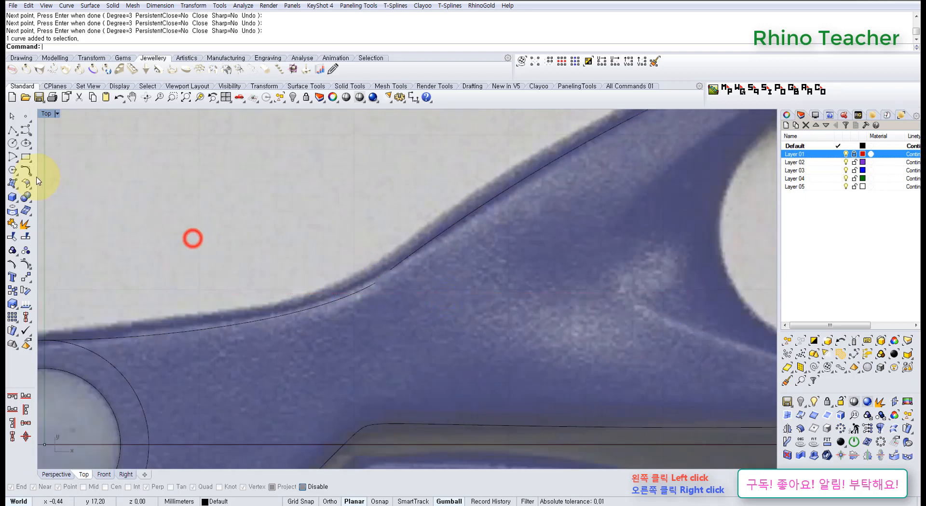
click(26, 171)
drag(55, 167, 69, 171)
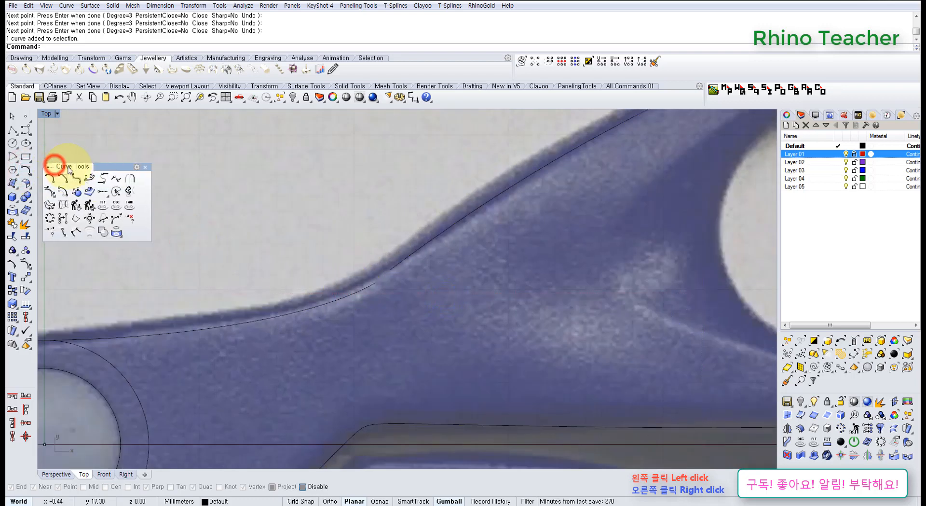
click(396, 268)
right_drag(414, 280, 328, 291)
click(328, 291)
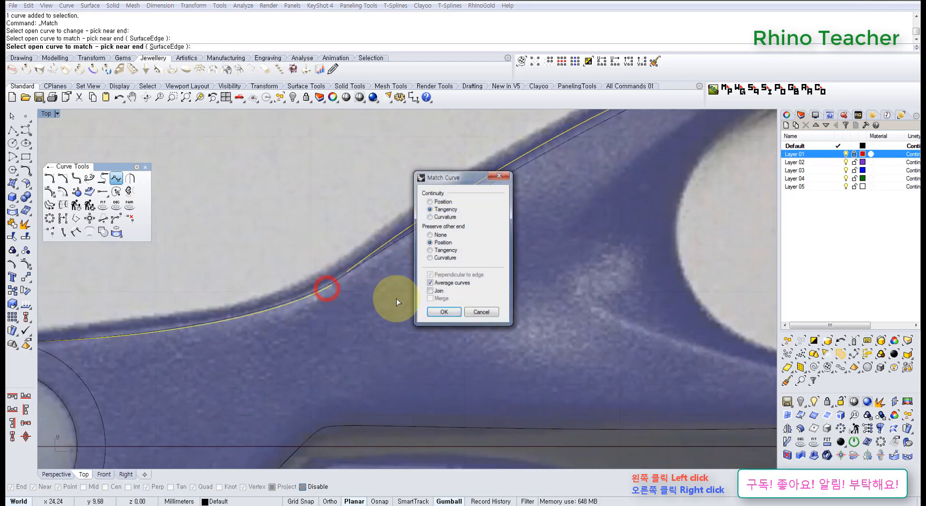
click(449, 284)
scroll(290, 307, down, 5)
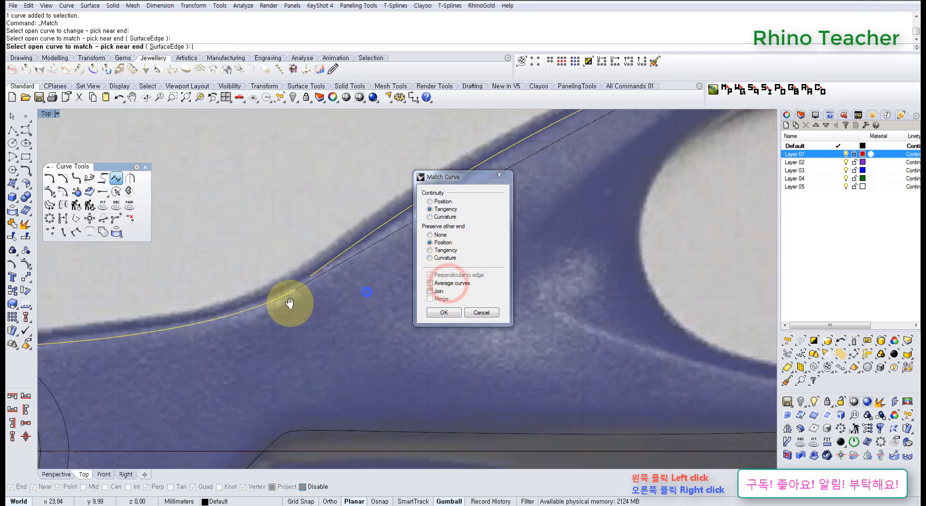
right_drag(278, 313, 223, 284)
click(443, 314)
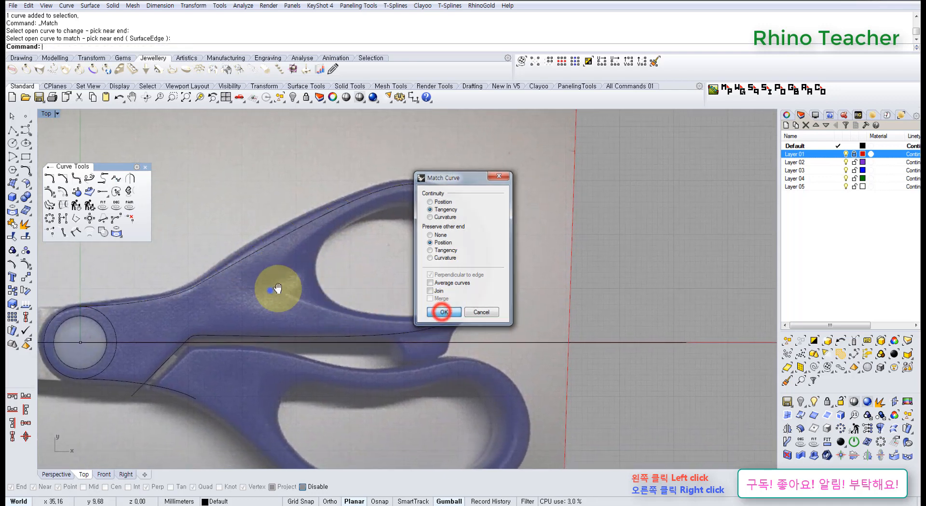
Try moving the outline's second control point onto the handle's upper edge, and undo that move and the curve match
scroll(299, 290, up, 3)
click(401, 263)
scroll(330, 289, up, 2)
key(F10)
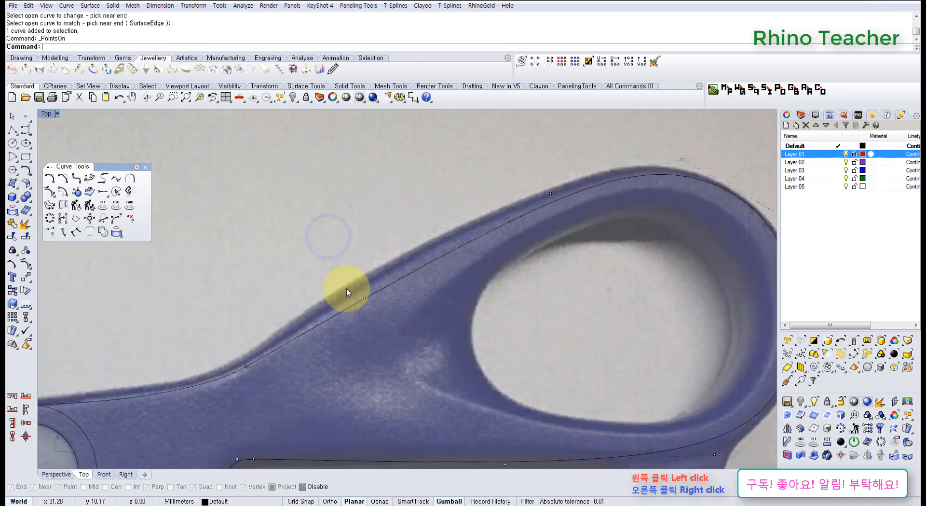
right_drag(337, 306, 390, 264)
drag(387, 210, 455, 282)
scroll(392, 289, down, 2)
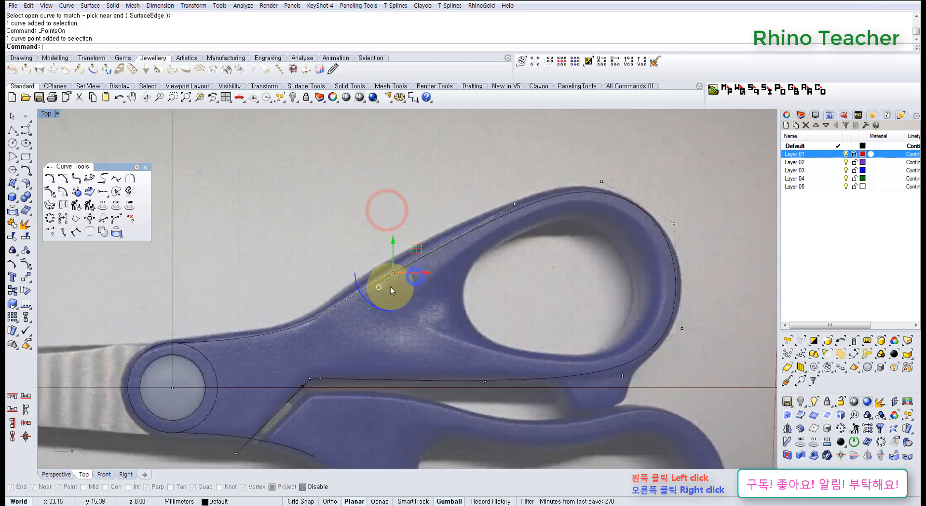
scroll(335, 304, up, 2)
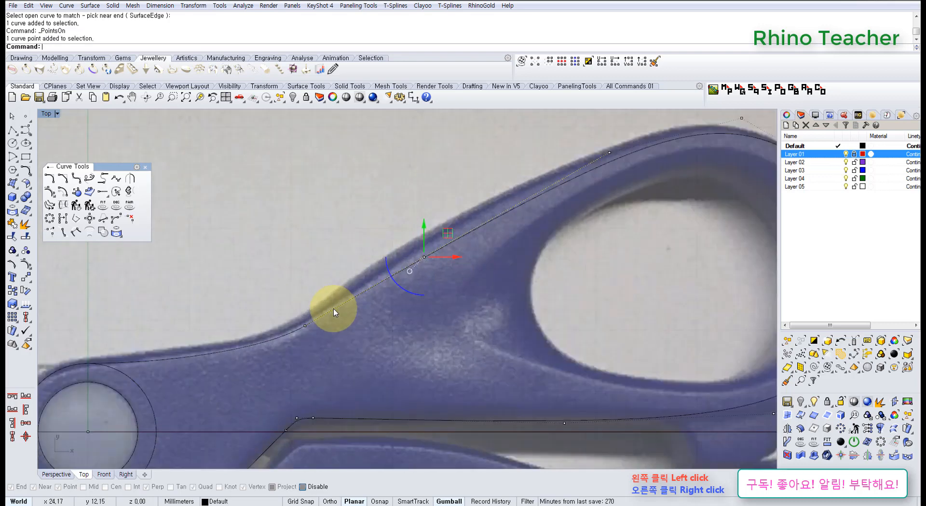
drag(447, 233, 431, 221)
scroll(421, 311, down, 2)
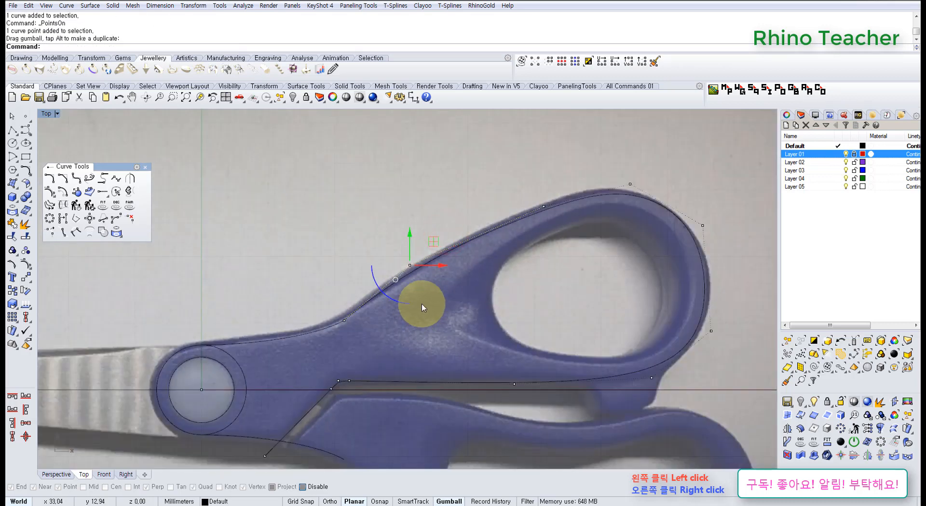
key(ctrl+z)
key(ctrl+z)
Show the finger-loop outline's control points and adjust those along the handle's sloping upper edge to follow the photo
click(436, 281)
drag(460, 283, 422, 264)
right_drag(422, 265, 371, 300)
key(F10)
scroll(346, 319, up, 5)
drag(366, 237, 447, 277)
right_drag(448, 277, 295, 291)
scroll(357, 241, down, 7)
right_drag(452, 270, 291, 340)
scroll(282, 309, up, 3)
drag(268, 228, 295, 242)
Nudge the control point above the finger loop's top and move the lower outer-side point outward about 1.3 mm
scroll(296, 259, up, 4)
drag(389, 183, 484, 257)
drag(462, 208, 460, 204)
right_drag(560, 295, 454, 174)
drag(420, 336, 538, 393)
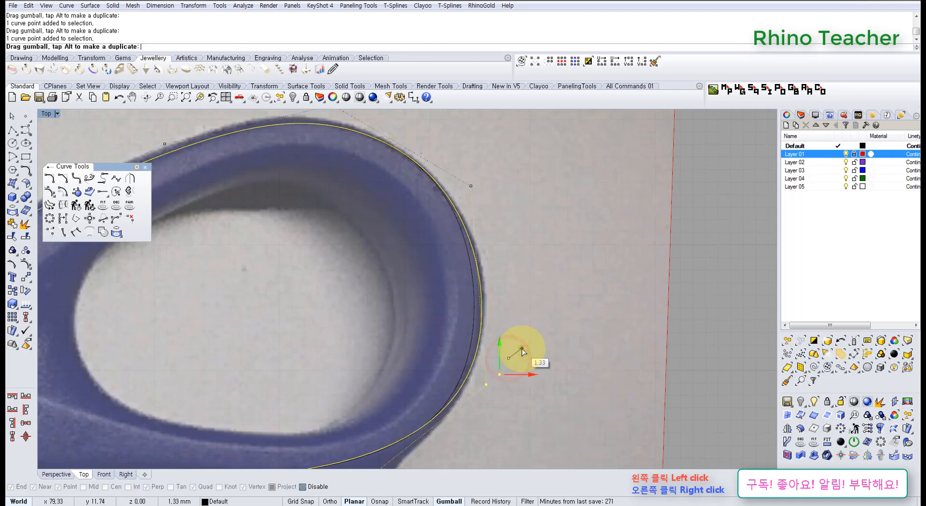
drag(522, 348, 522, 349)
Move the control point where the loop's outer side meets the handle underside inward toward the pivot
right_drag(487, 368, 572, 225)
scroll(439, 331, up, 2)
drag(425, 261, 517, 357)
drag(519, 320, 485, 324)
scroll(476, 324, down, 6)
right_drag(466, 323, 531, 316)
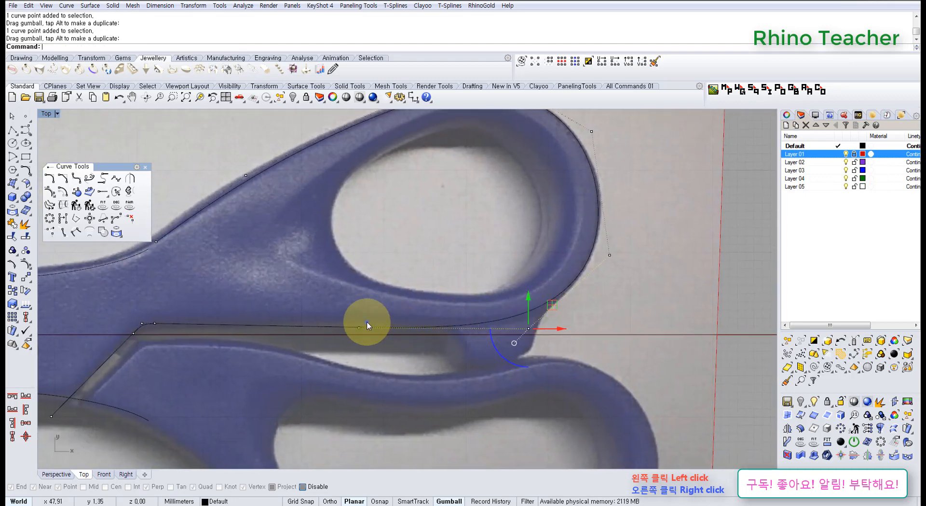
Move the control point midway along the handle's straight underside about 0.8 mm to align the curve with the photo
right_drag(368, 323, 430, 311)
drag(389, 260, 445, 339)
scroll(442, 291, up, 4)
drag(442, 302, 436, 294)
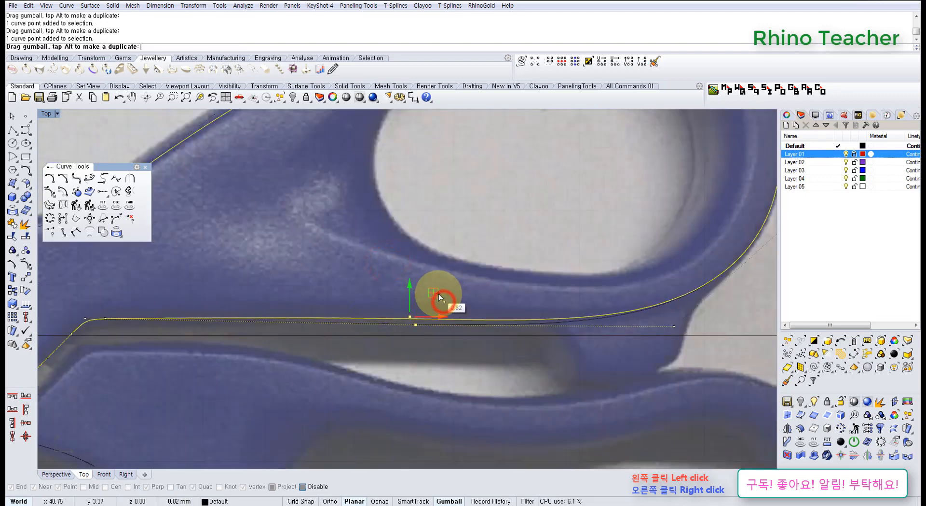
scroll(432, 319, down, 6)
right_drag(486, 296, 430, 324)
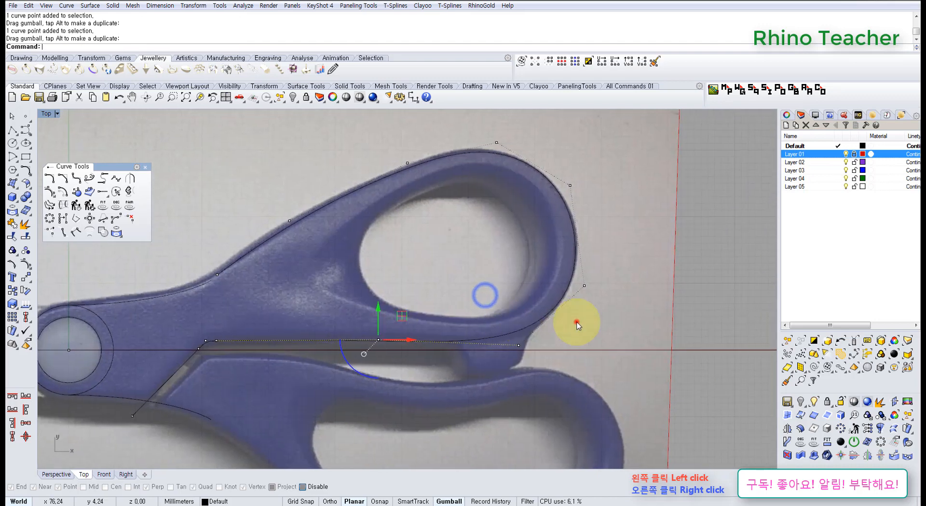
click(577, 321)
right_drag(471, 208, 434, 230)
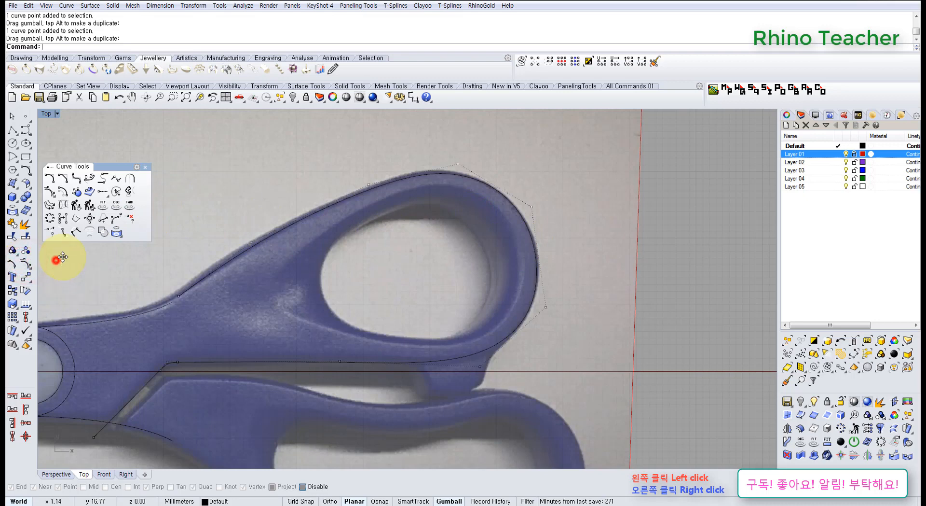
Insert two knots in the finger-loop outline, one on the underside near the loop and one on its outer side
click(25, 264)
click(45, 279)
click(372, 361)
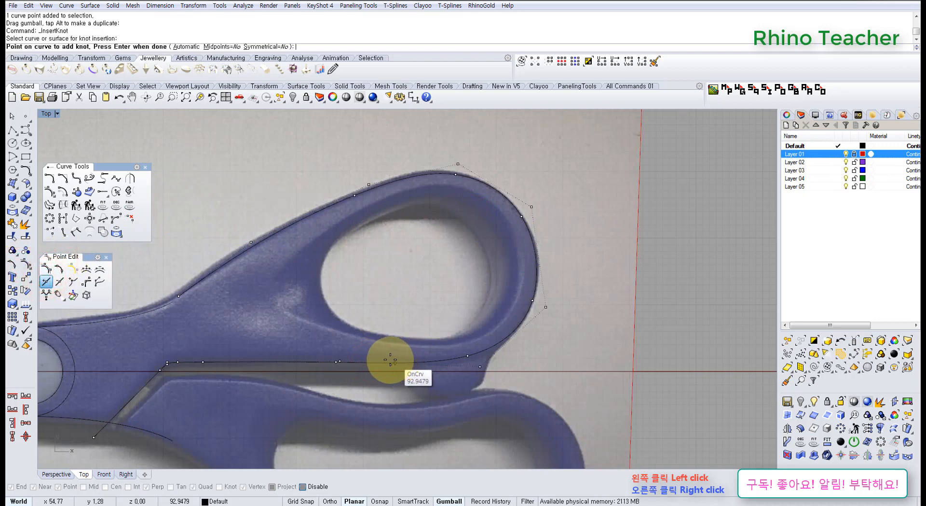
click(408, 361)
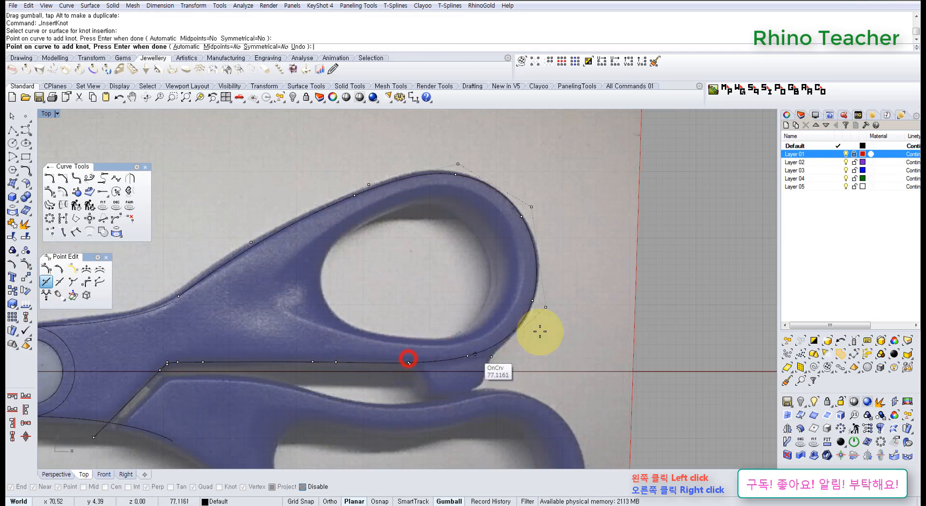
click(539, 255)
right_click(540, 256)
click(625, 239)
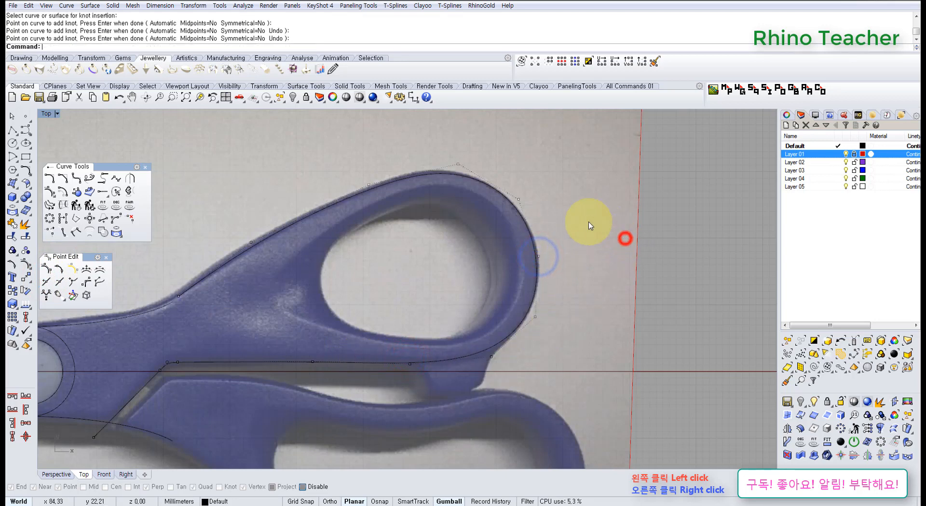
Make the finger-loop outline curve uniform with the MakeUniform command
drag(585, 222, 515, 236)
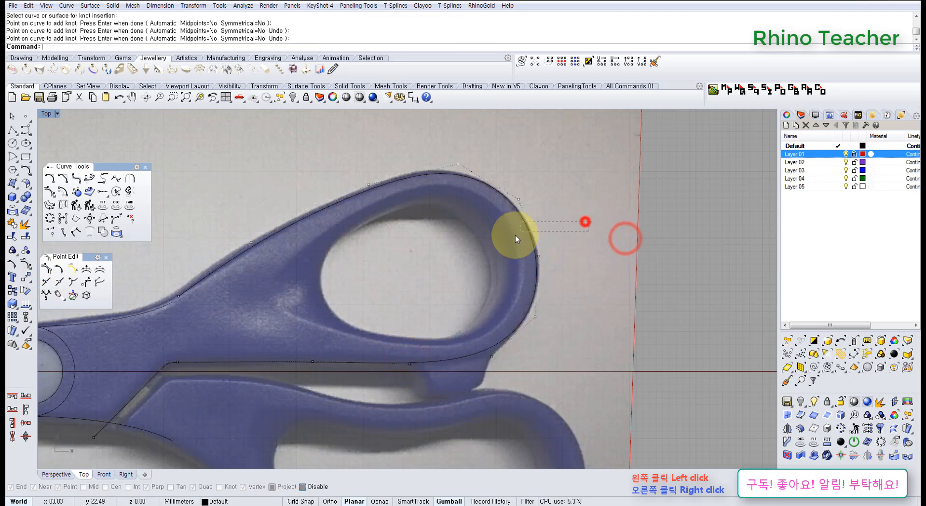
click(49, 217)
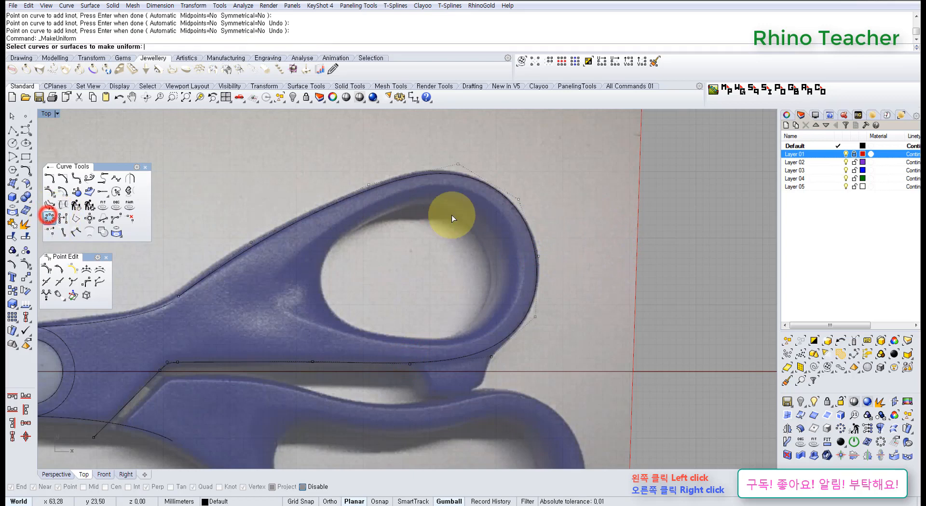
click(526, 237)
right_click(528, 237)
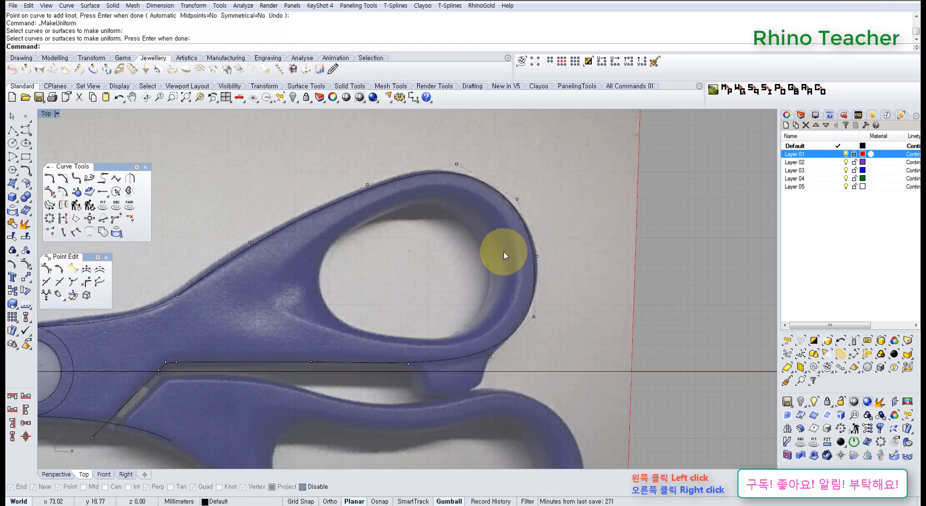
Move the new control point on the finger loop's outer side to fit the curve to the photo edge
right_drag(448, 252, 460, 233)
scroll(506, 221, up, 4)
drag(504, 215, 615, 268)
scroll(492, 263, up, 2)
right_drag(599, 233, 543, 230)
scroll(482, 267, up, 2)
click(466, 269)
scroll(471, 266, down, 3)
scroll(540, 231, down, 6)
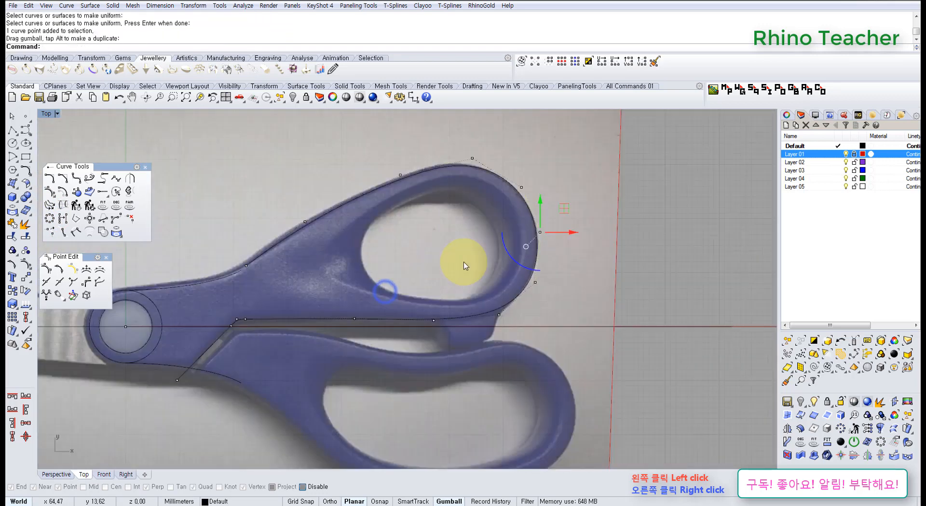
Move the control point at the loop's lower corner down and inward so the curve blends smoothly into the straight underside
right_drag(434, 277, 473, 244)
scroll(372, 289, up, 6)
right_drag(581, 278, 385, 288)
right_drag(474, 270, 421, 290)
drag(408, 279, 465, 322)
scroll(454, 295, up, 6)
drag(442, 289, 444, 292)
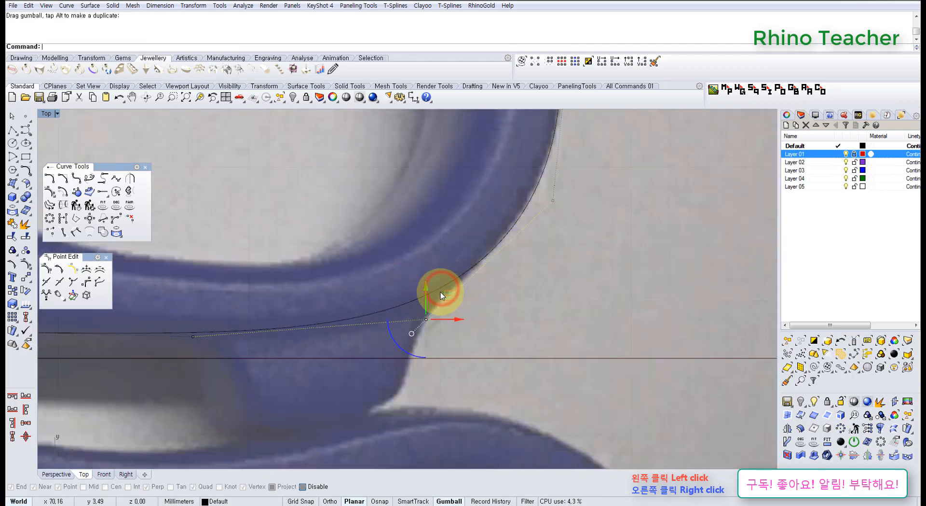
scroll(441, 292, down, 7)
right_drag(366, 296, 505, 294)
scroll(581, 308, up, 7)
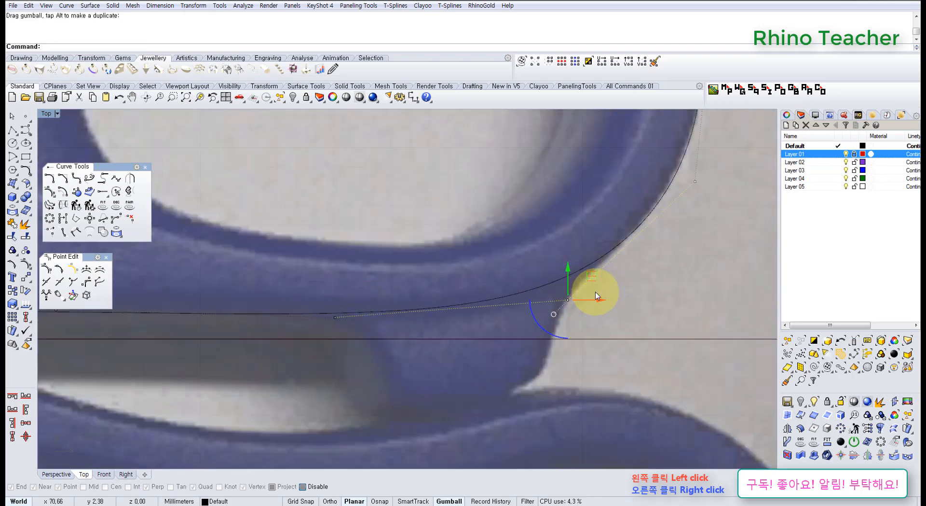
drag(594, 277, 571, 297)
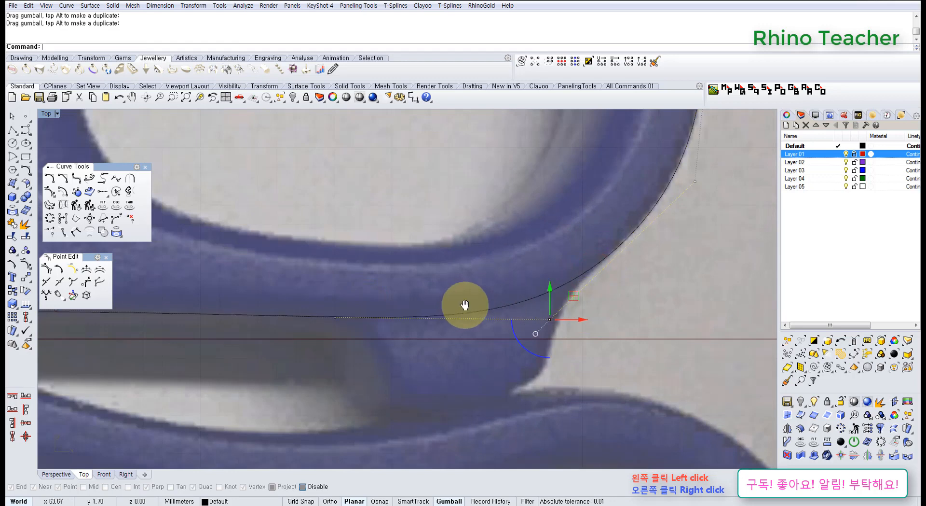
Examine the outline along the underside, at the slanted gap's corner, and at its start beside the upper handle curve
scroll(563, 299, down, 5)
scroll(420, 331, down, 5)
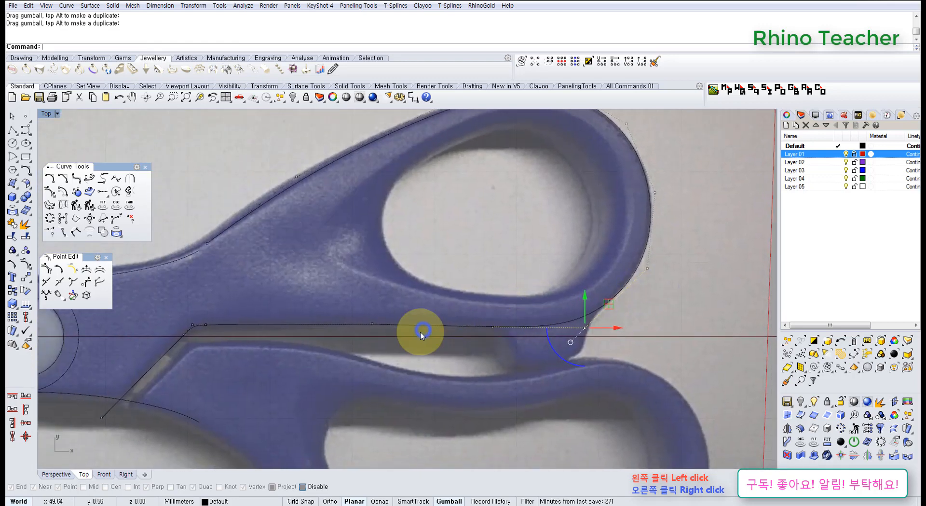
scroll(574, 325, up, 7)
scroll(389, 318, down, 7)
scroll(329, 325, up, 5)
scroll(329, 326, up, 2)
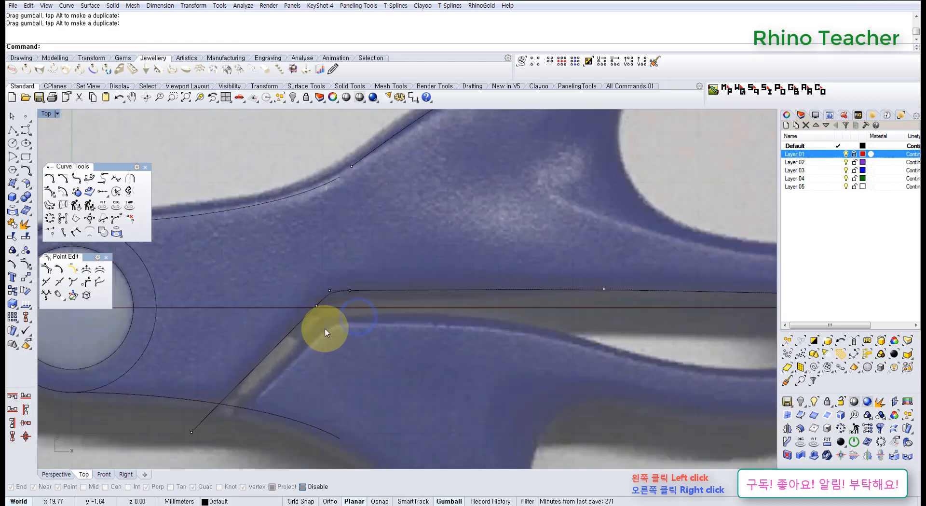
scroll(389, 303, down, 6)
scroll(391, 304, up, 8)
scroll(405, 248, up, 2)
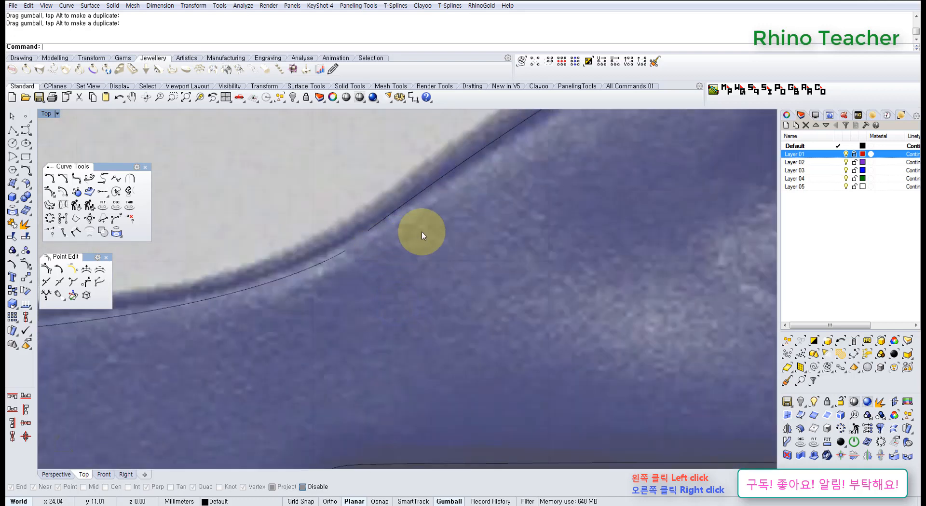
Select the finger-loop outline near its start and turn its control points on
click(427, 228)
scroll(321, 306, down, 3)
scroll(345, 278, up, 3)
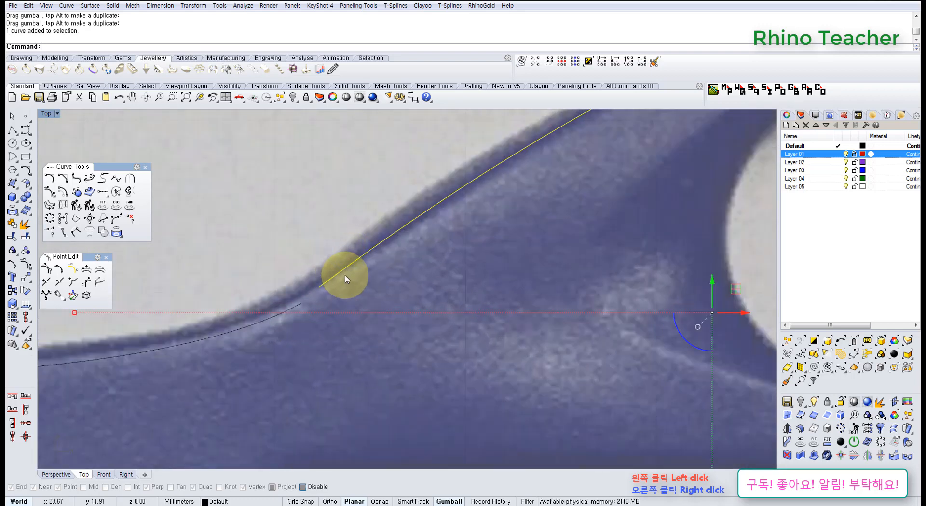
scroll(338, 280, down, 5)
right_drag(337, 281, 382, 275)
key(F10)
scroll(380, 258, up, 6)
scroll(404, 259, down, 3)
click(414, 267)
key(F10)
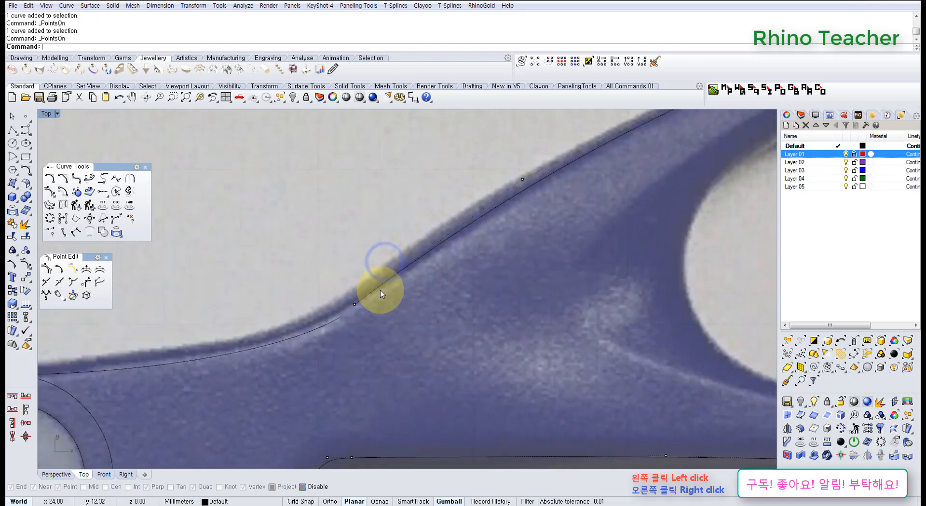
Move the outline's starting control point up along the handle edge, widening the gap to the upper handle curve's end
scroll(380, 290, up, 4)
drag(314, 271, 364, 318)
drag(366, 286, 367, 290)
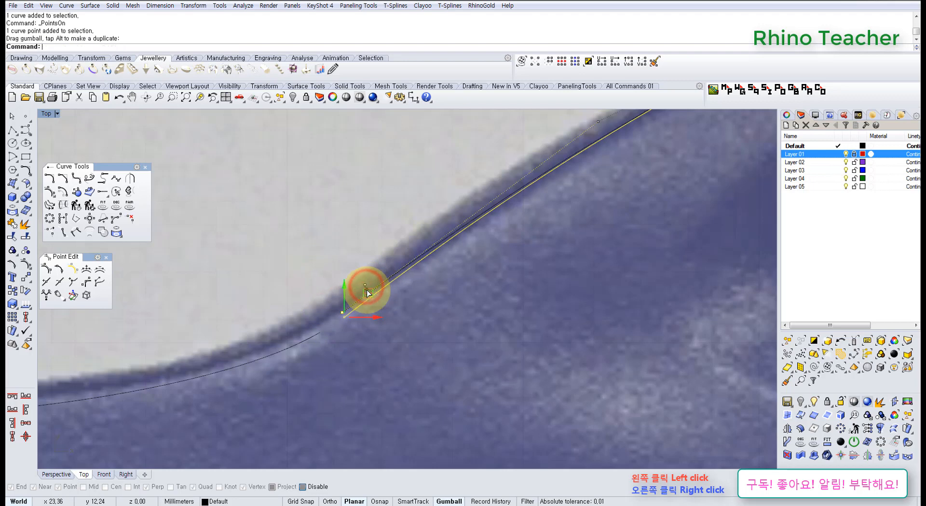
scroll(373, 293, down, 6)
right_drag(397, 302, 354, 332)
drag(342, 317, 376, 279)
Move the outline's second control point up along the sloping handle edge toward the finger loop
right_drag(449, 275, 401, 299)
drag(389, 237, 422, 271)
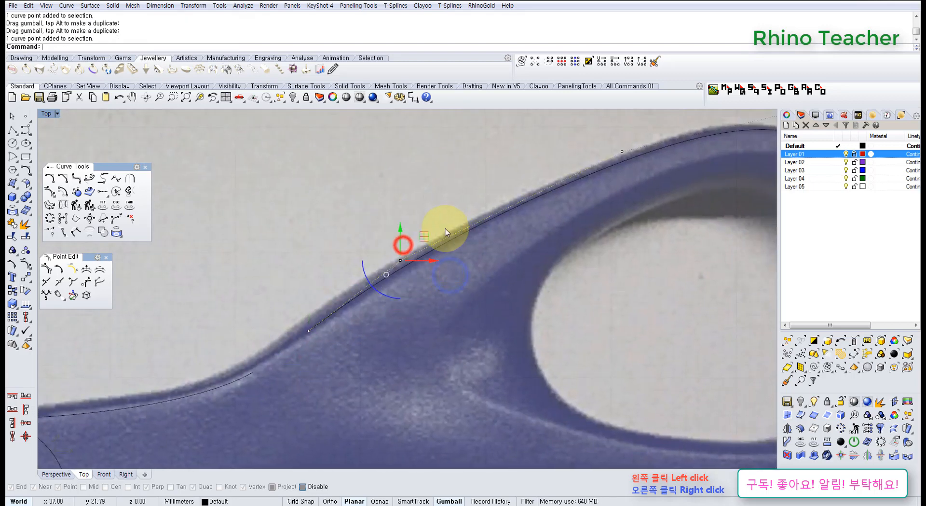
drag(420, 241, 498, 204)
click(496, 252)
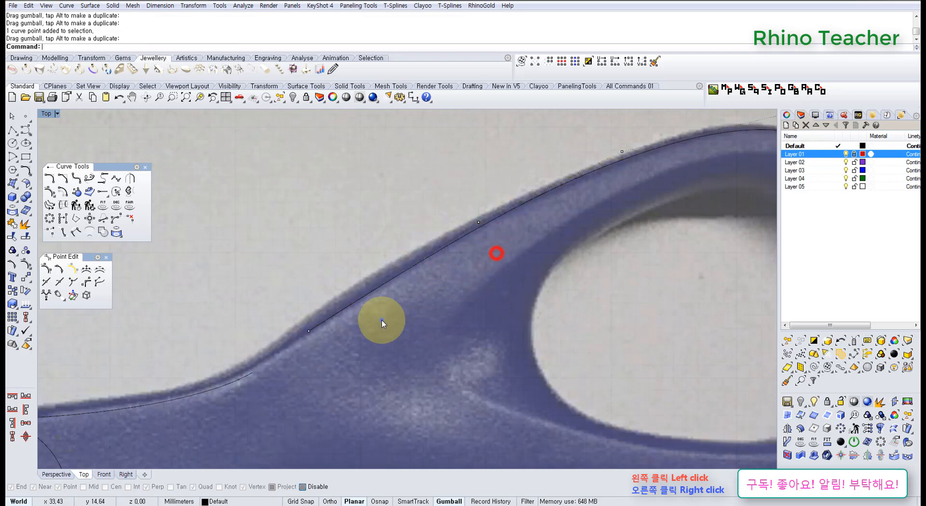
Nudge the outline's starting control point into line with the handle edge and turn the control points off
right_drag(382, 320, 481, 271)
drag(384, 245, 415, 294)
scroll(412, 292, up, 6)
drag(430, 256, 429, 254)
click(410, 354)
scroll(401, 354, down, 3)
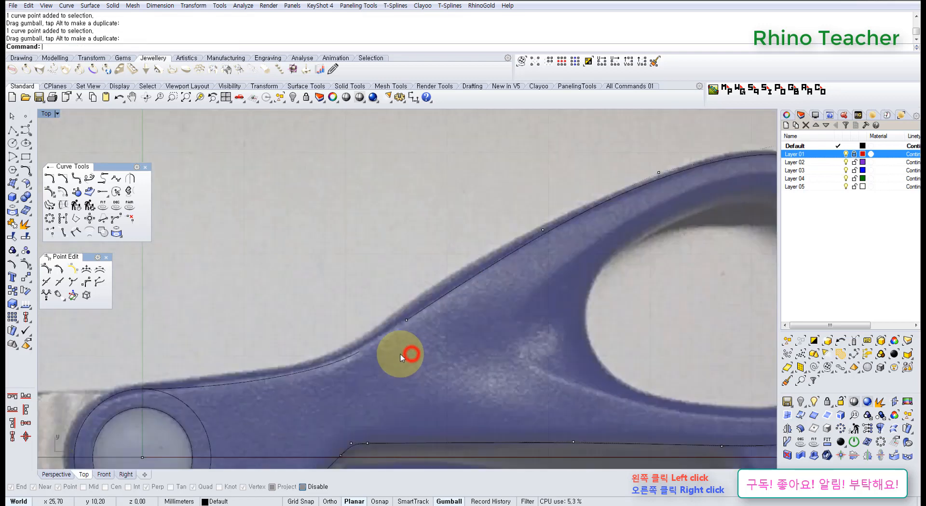
drag(295, 329, 294, 328)
right_drag(305, 374, 315, 284)
click(390, 298)
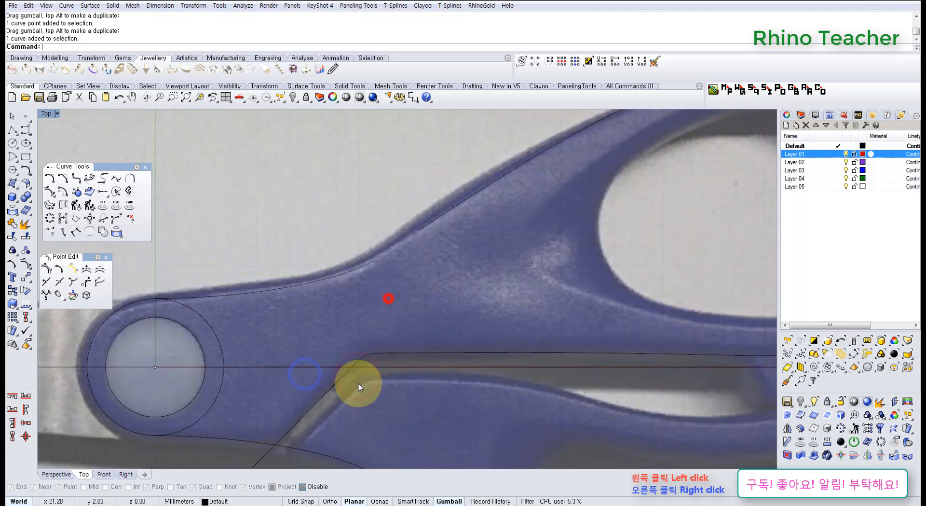
Bridge the gap between the finger-loop outline's start and the upper handle curve's end with a blend curve, tangent at both ends
right_drag(347, 362, 281, 371)
scroll(322, 254, up, 6)
right_drag(280, 250, 283, 280)
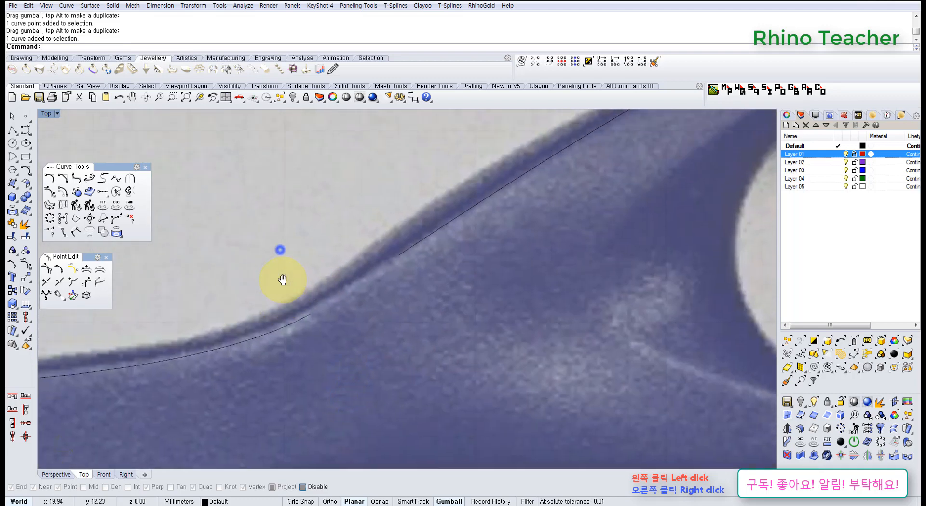
click(91, 179)
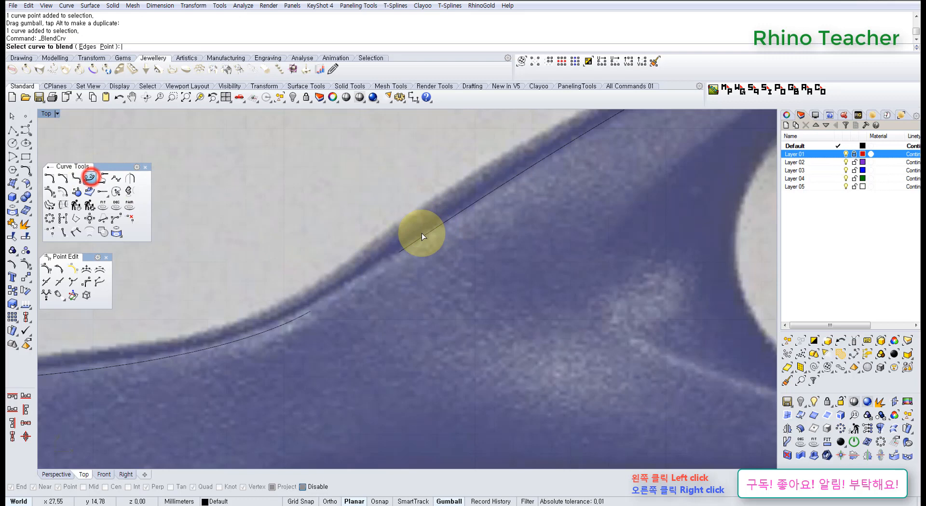
click(401, 250)
click(306, 315)
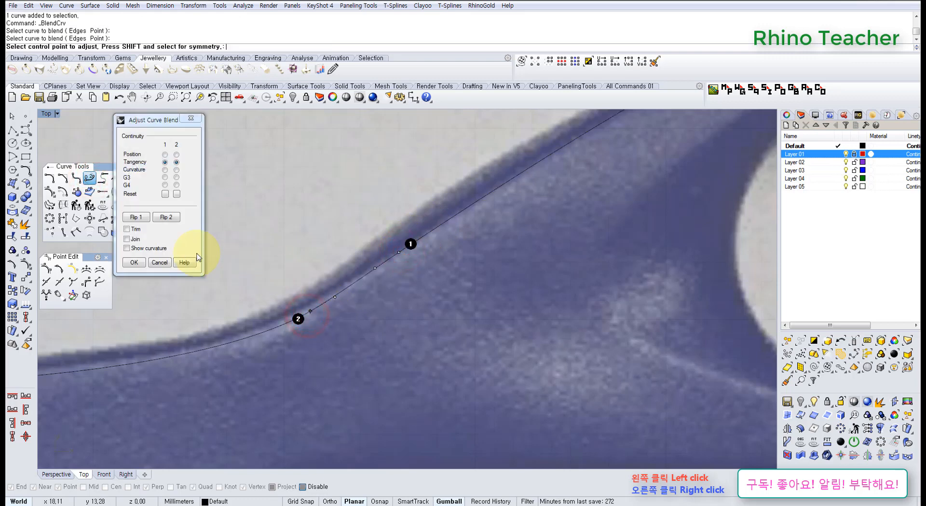
click(135, 263)
scroll(391, 213, down, 5)
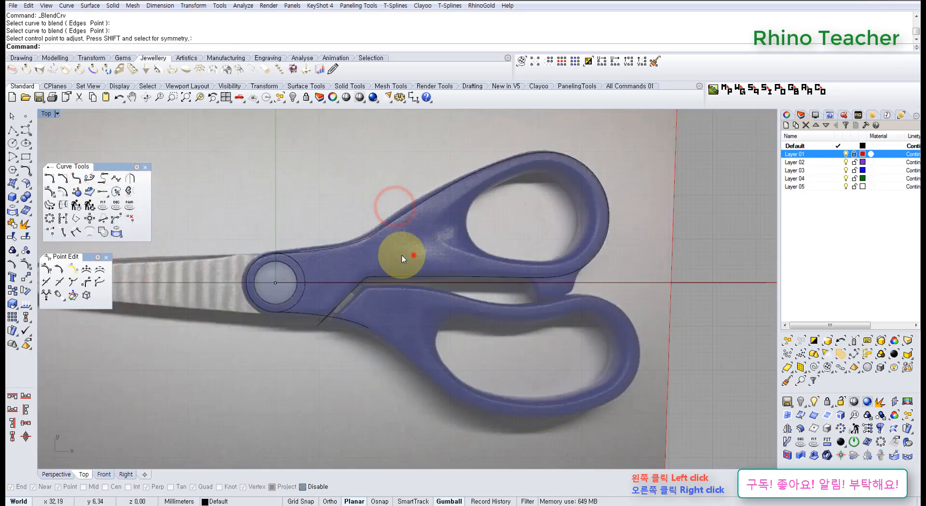
click(411, 255)
scroll(371, 291, up, 3)
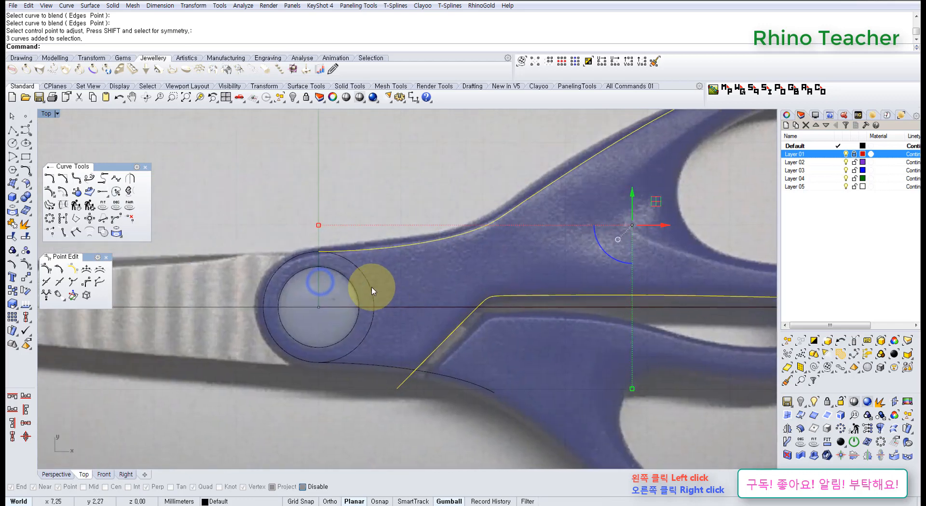
click(367, 288)
click(413, 265)
scroll(365, 283, up, 2)
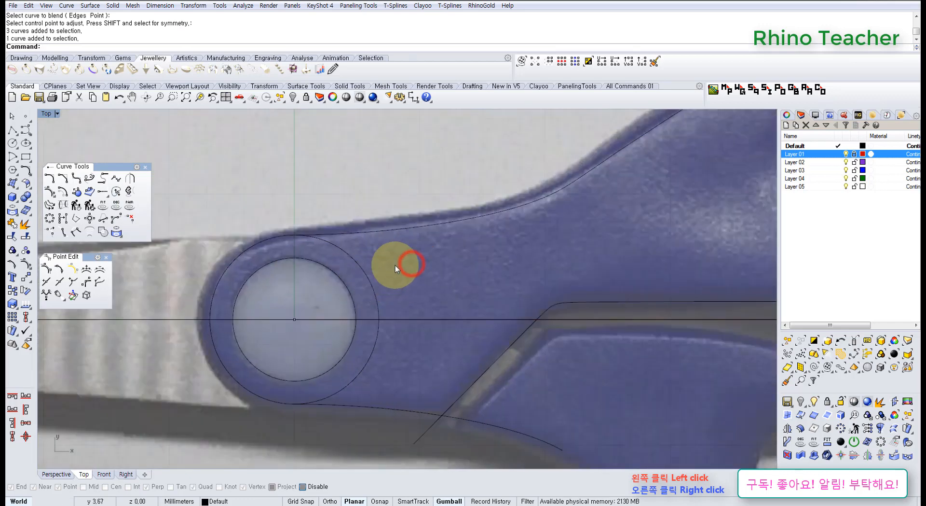
Duplicate the outer pivot circle in place through the clipboard and hide one copy
drag(394, 261, 361, 276)
scroll(364, 277, down, 4)
right_drag(371, 278, 396, 304)
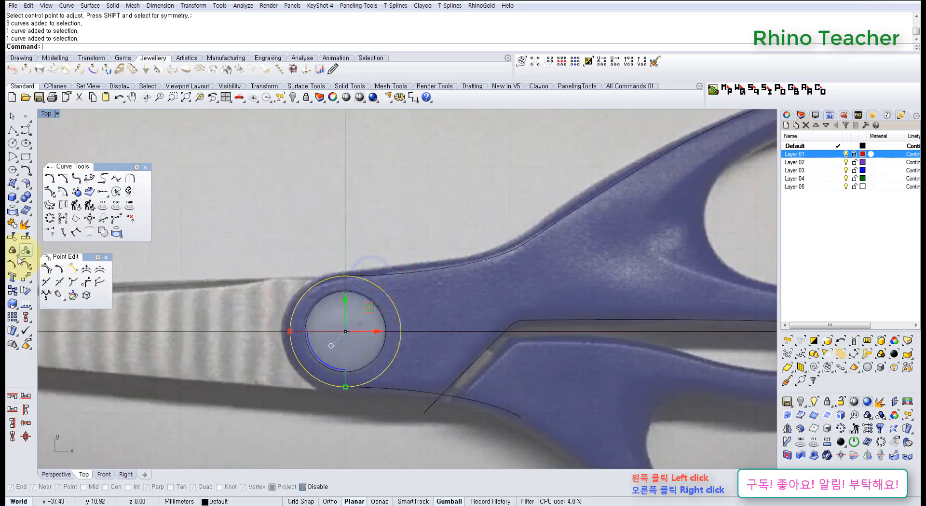
key(ctrl+c)
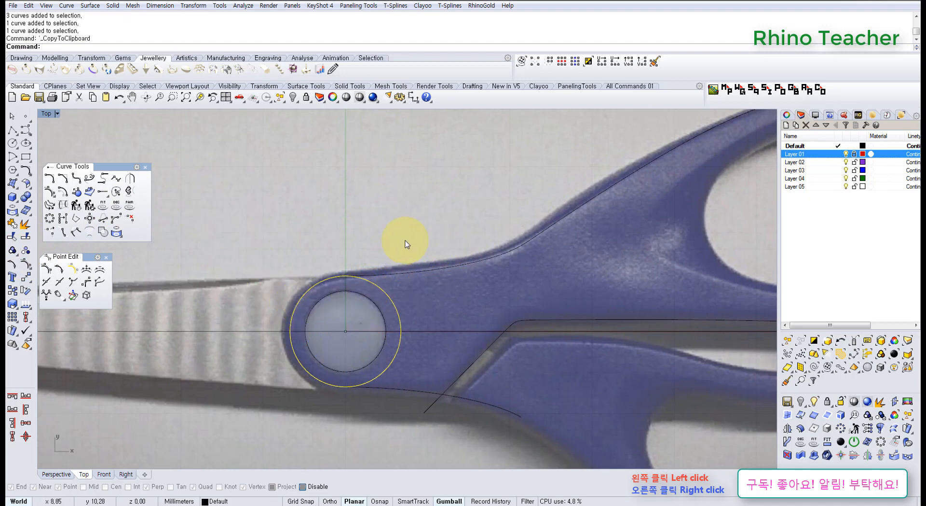
click(293, 98)
right_drag(440, 213, 396, 167)
drag(367, 263, 332, 251)
shift+drag(439, 236, 395, 188)
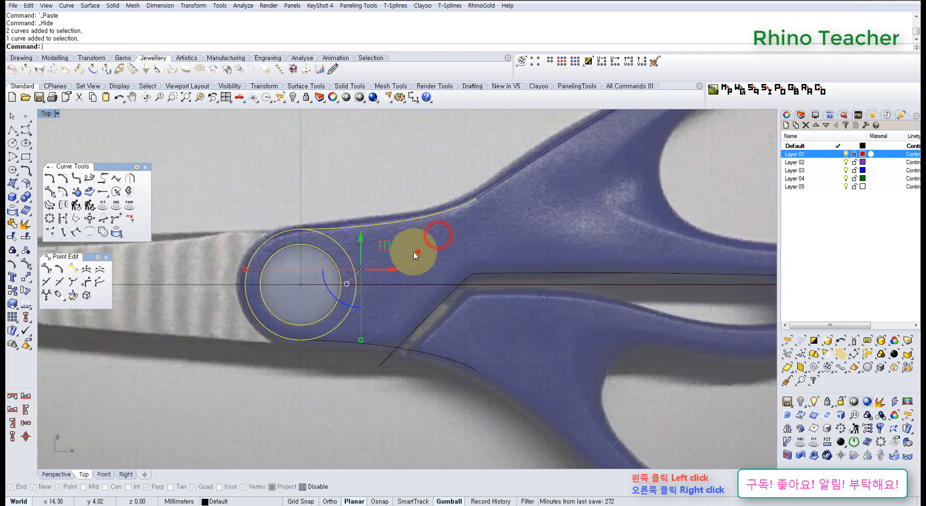
click(418, 252)
Select the outer pivot circle together with the upper handle curve, blend, finger-loop outline and lower edge curve, leaving out the inner circle
scroll(352, 255, up, 4)
drag(353, 258, 335, 267)
shift+drag(467, 217, 439, 185)
scroll(446, 201, down, 6)
right_drag(500, 215, 431, 233)
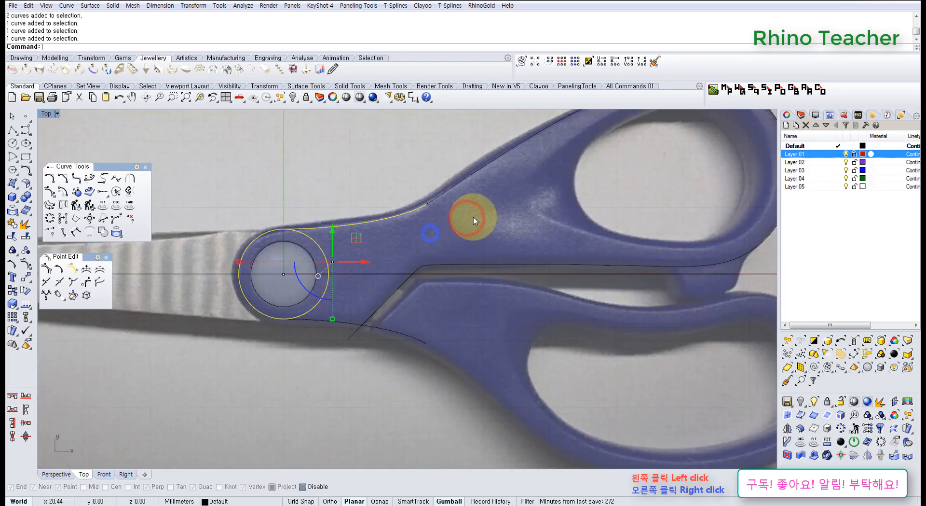
shift+drag(472, 216, 453, 273)
shift+drag(359, 307, 342, 332)
scroll(360, 325, down, 8)
scroll(362, 317, up, 8)
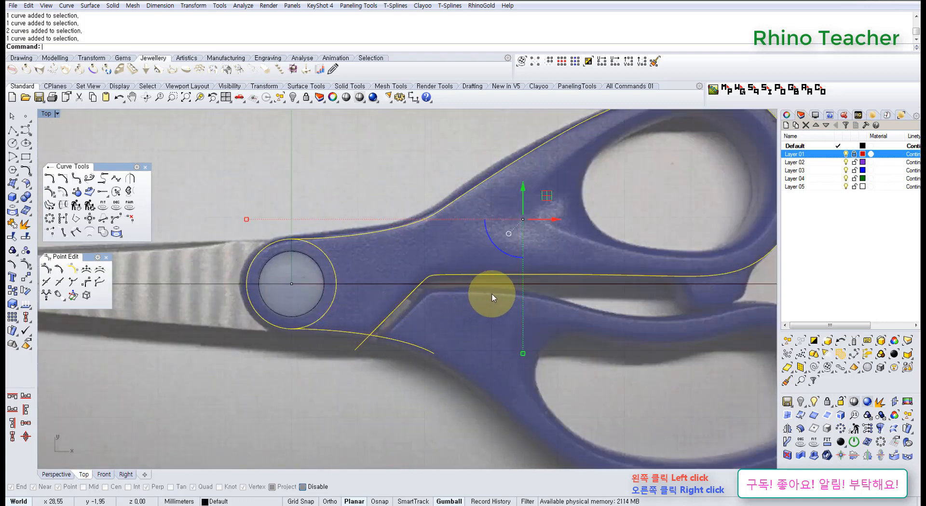
Try to merge the selected curves with Curve Boolean, deleting all input and picking the handle and pivot circle regions
scroll(492, 296, down, 4)
right_drag(486, 295, 430, 312)
scroll(349, 306, up, 4)
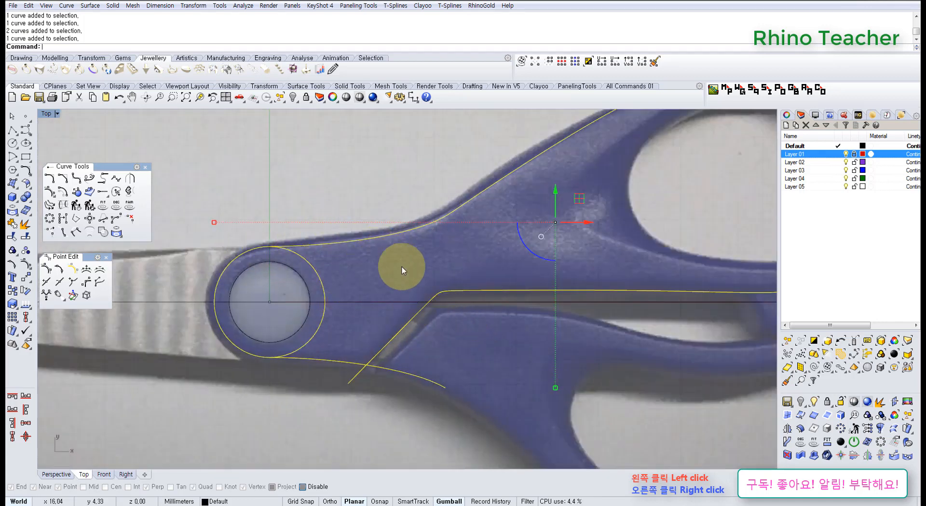
right_drag(311, 304, 331, 281)
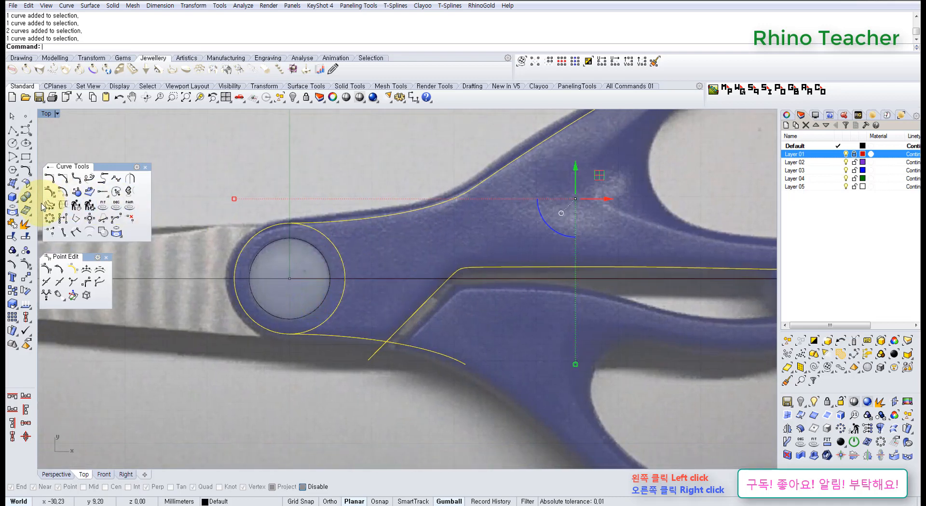
click(104, 233)
click(190, 46)
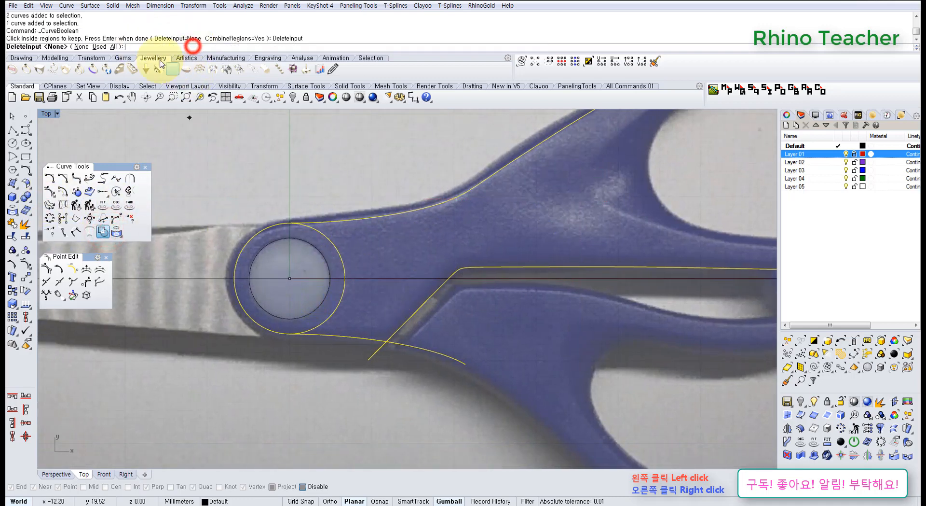
click(114, 47)
click(376, 269)
scroll(376, 268, down, 5)
right_drag(365, 278, 353, 290)
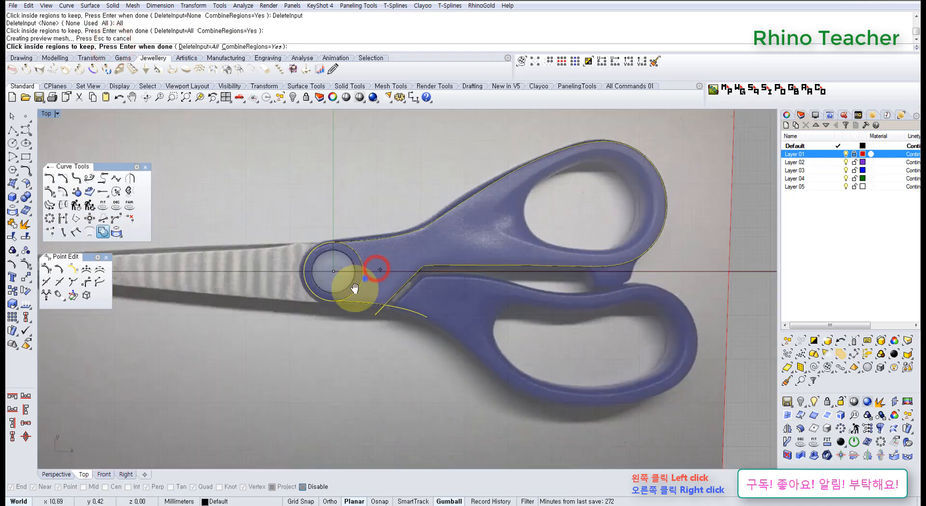
scroll(336, 261, up, 6)
click(352, 252)
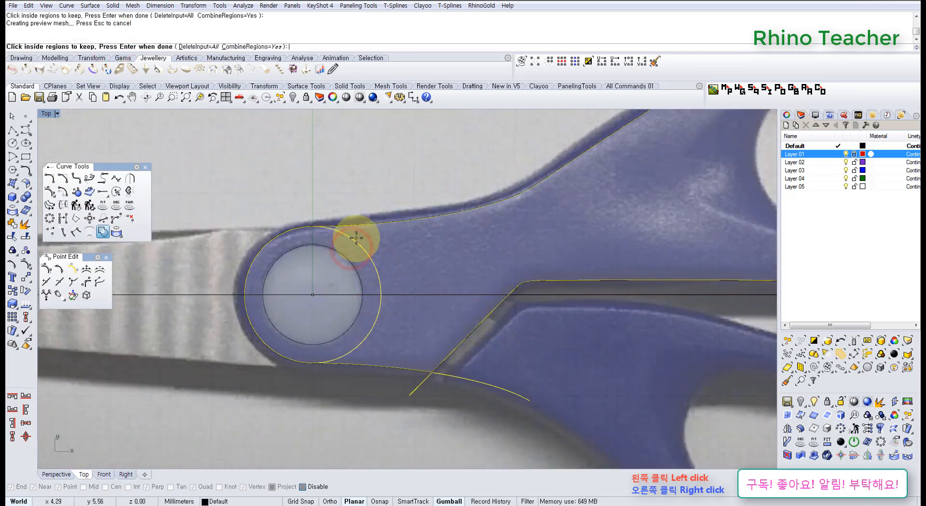
scroll(357, 238, down, 5)
key(Return)
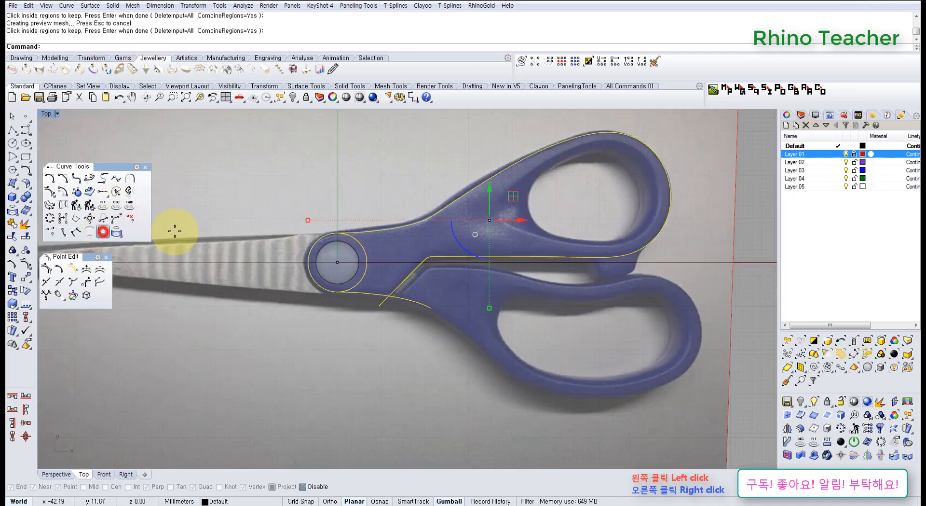
Merge the selected curves into a single closed handle outline with Curve Boolean, deleting all input, and select the result
click(417, 183)
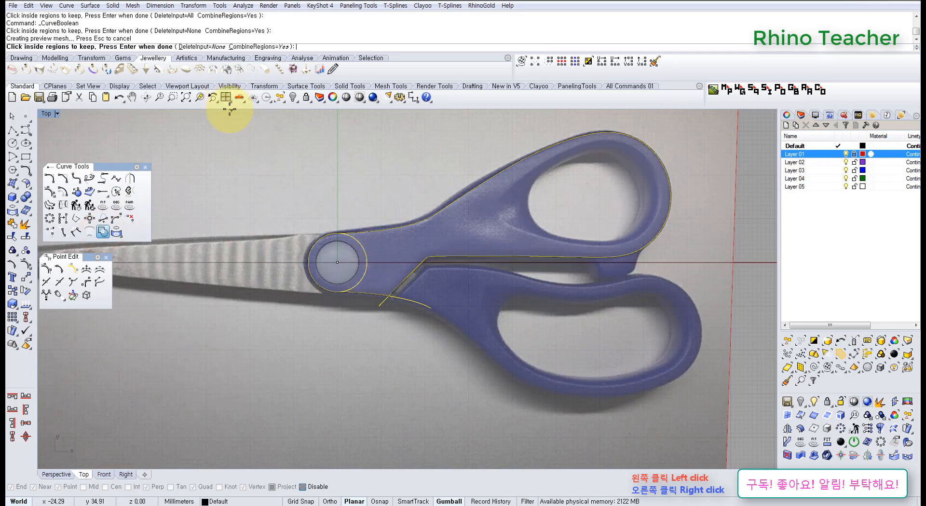
click(208, 47)
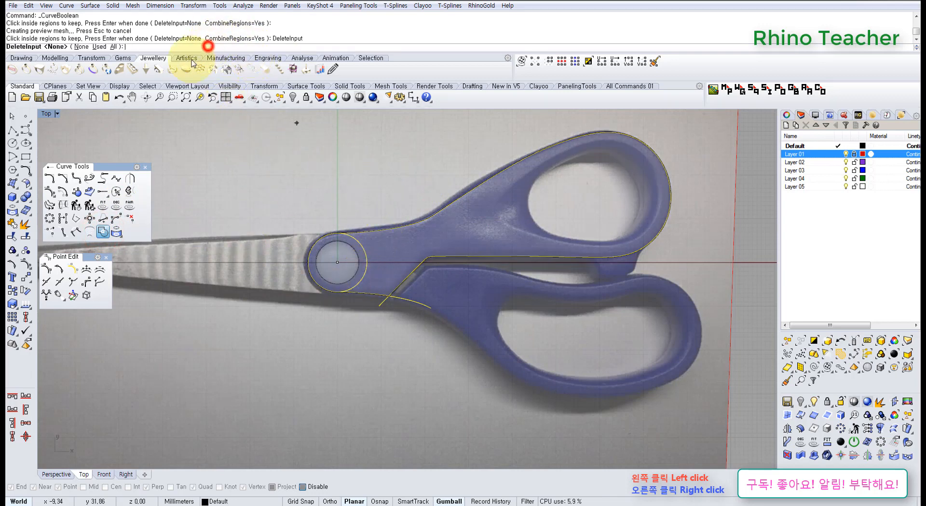
click(109, 47)
right_click(340, 170)
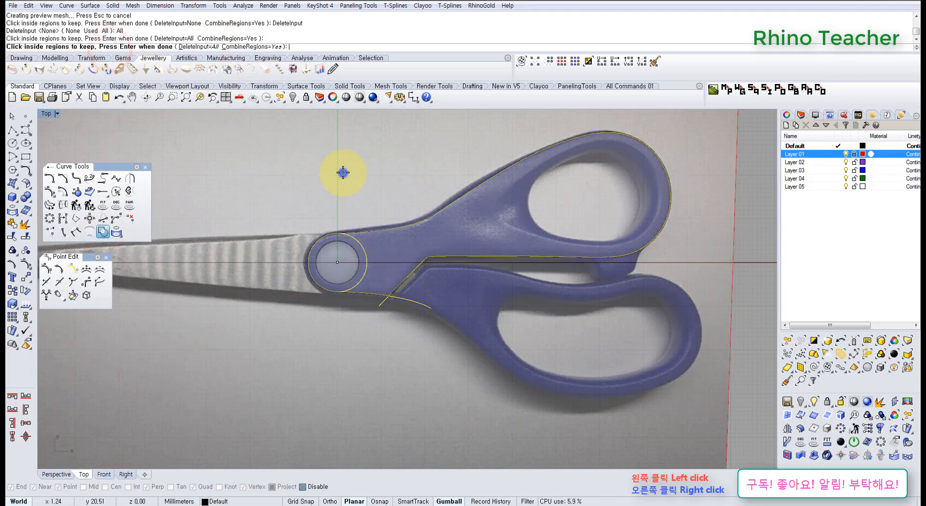
right_drag(414, 220, 351, 227)
scroll(350, 256, up, 6)
drag(424, 219, 350, 190)
Try a radius 1 fillet on the outline's sharp lower corner, where the bottom edge meets the sloping edge
right_drag(317, 238, 367, 205)
scroll(326, 303, up, 8)
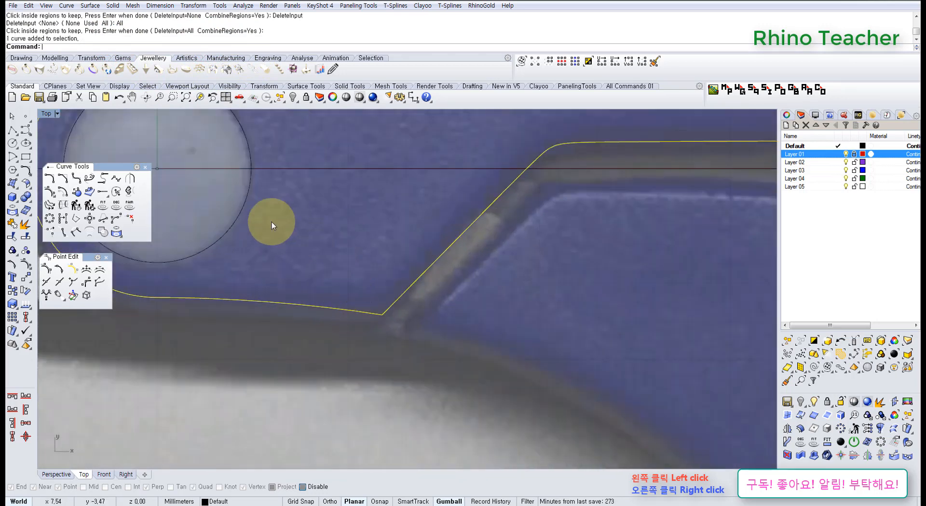
click(330, 262)
click(49, 178)
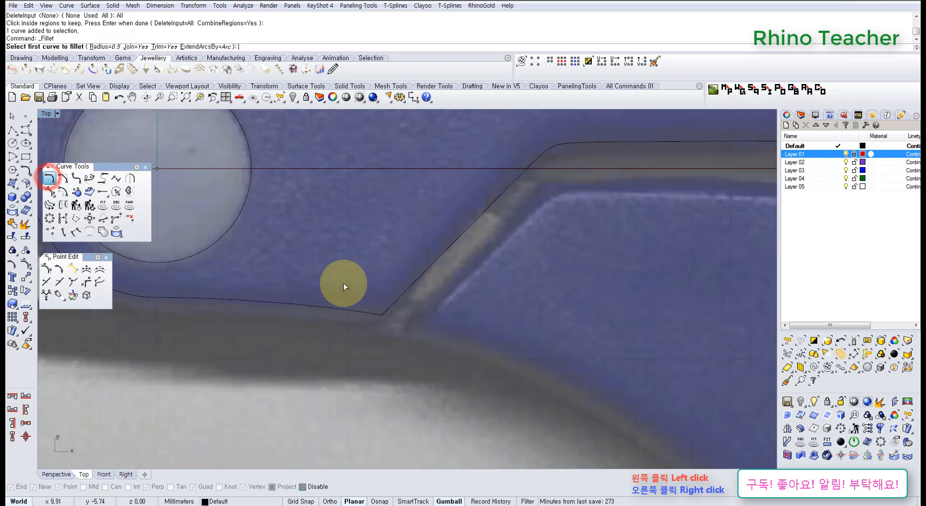
key(Return)
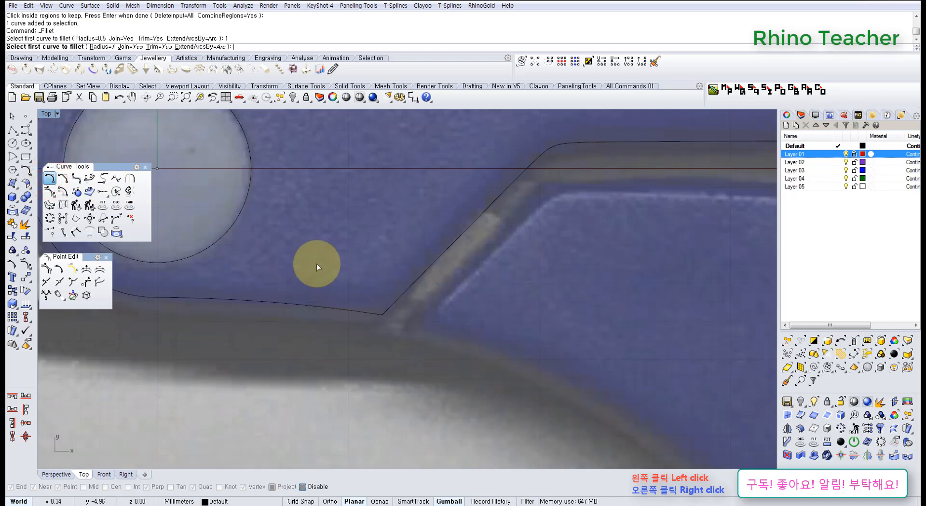
click(341, 311)
click(398, 300)
scroll(428, 289, down, 10)
key(ctrl+z)
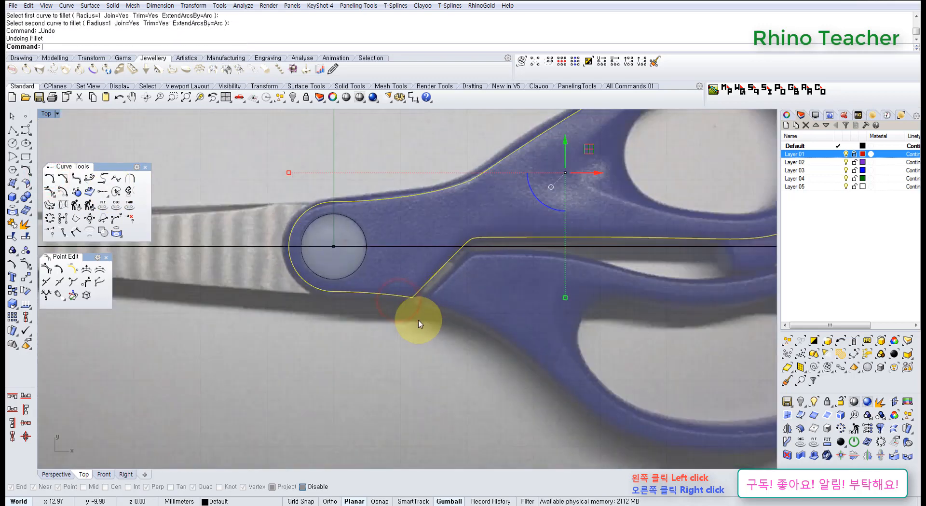
Fillet the outline's sharp lower corner between the bottom edge and the sloping edge with radius 3
click(415, 322)
right_click(412, 321)
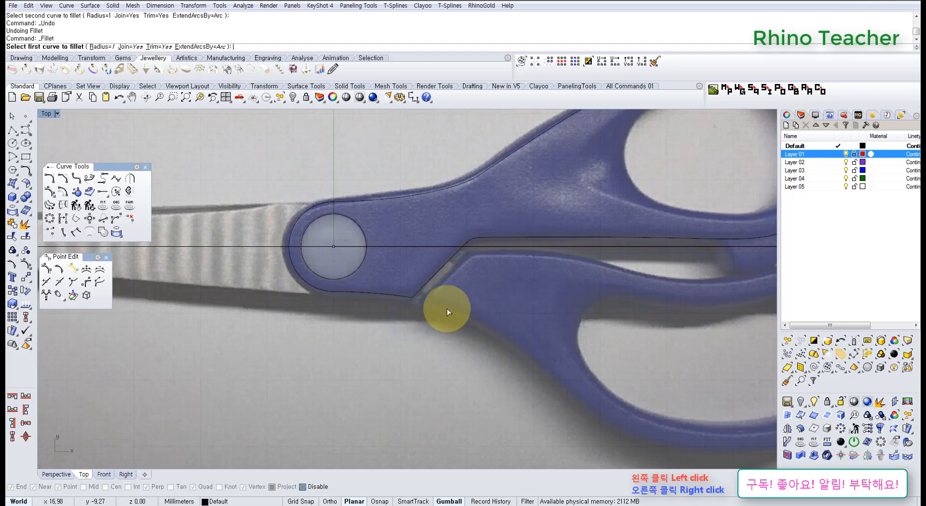
text(3)
key(Return)
scroll(423, 294, up, 5)
click(384, 305)
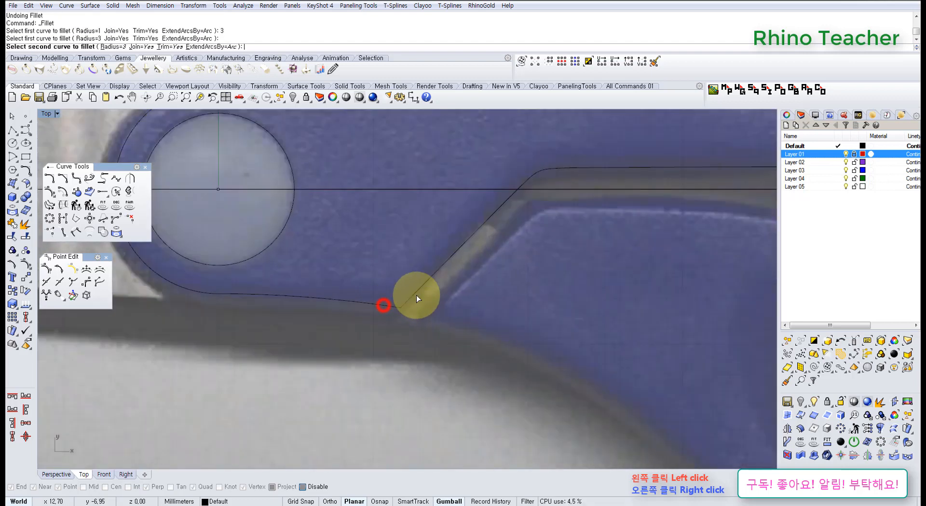
click(416, 295)
scroll(405, 309, down, 6)
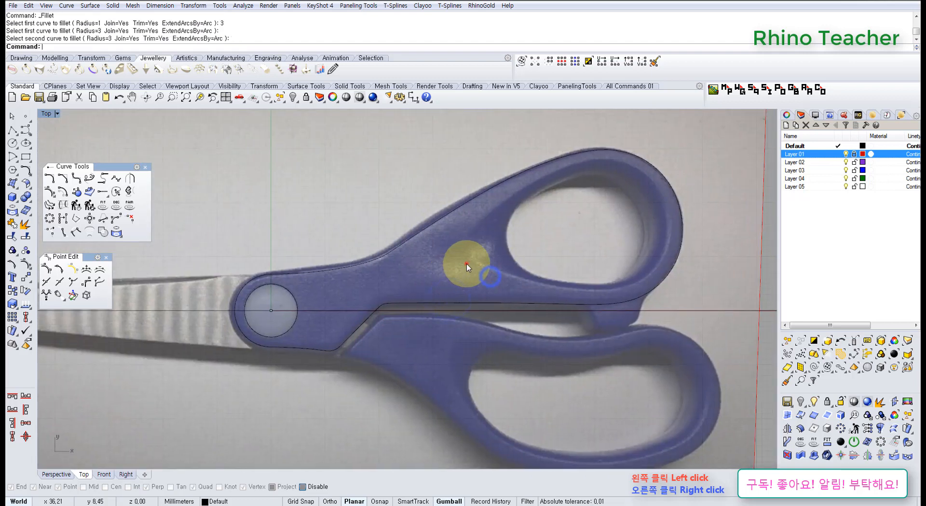
Mirror a copy of the closed handle outline across the horizontal axis, starting the mirror plane at the origin (0)
drag(467, 264, 383, 206)
scroll(459, 254, down, 6)
scroll(424, 283, up, 6)
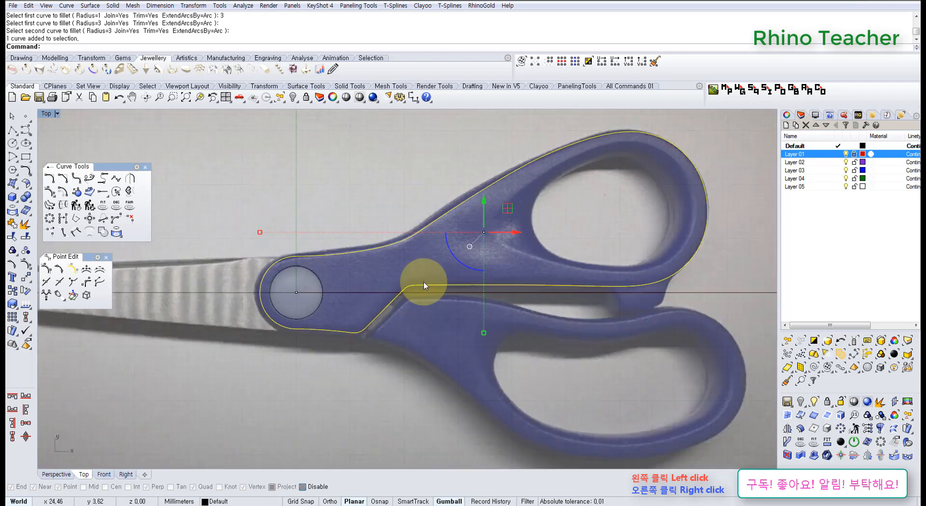
right_drag(411, 309, 424, 270)
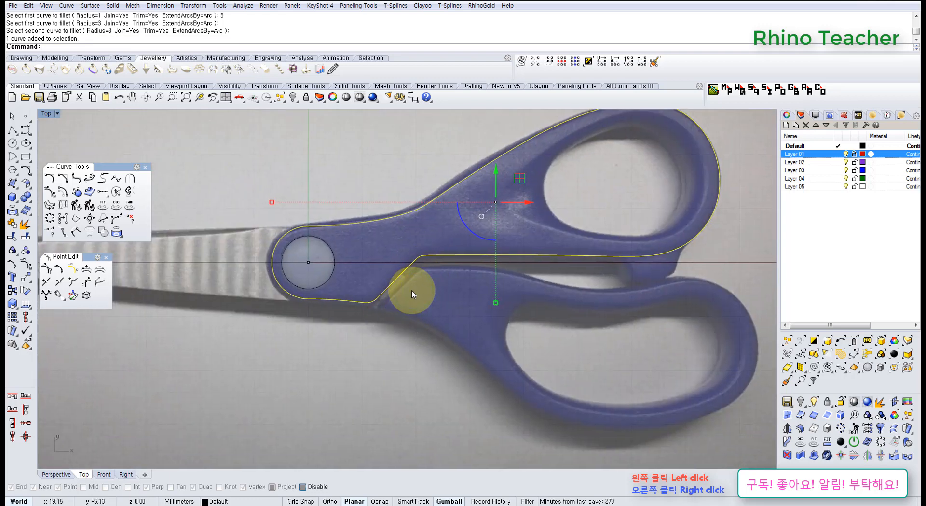
scroll(418, 284, down, 6)
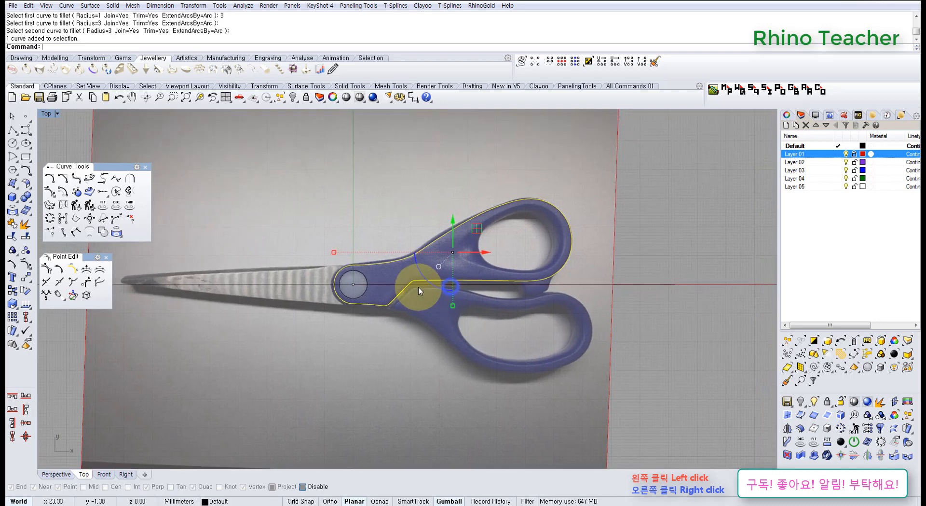
scroll(420, 290, up, 6)
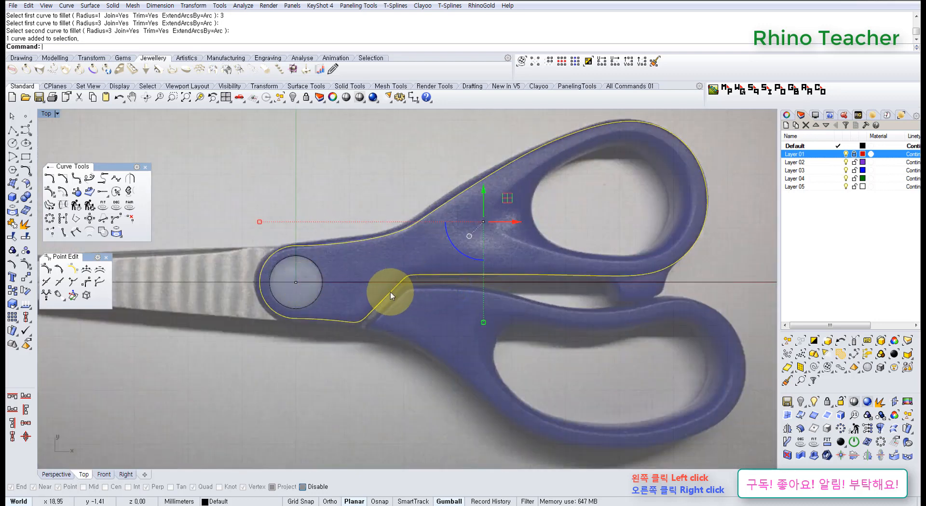
right_drag(379, 311, 433, 285)
scroll(426, 285, up, 6)
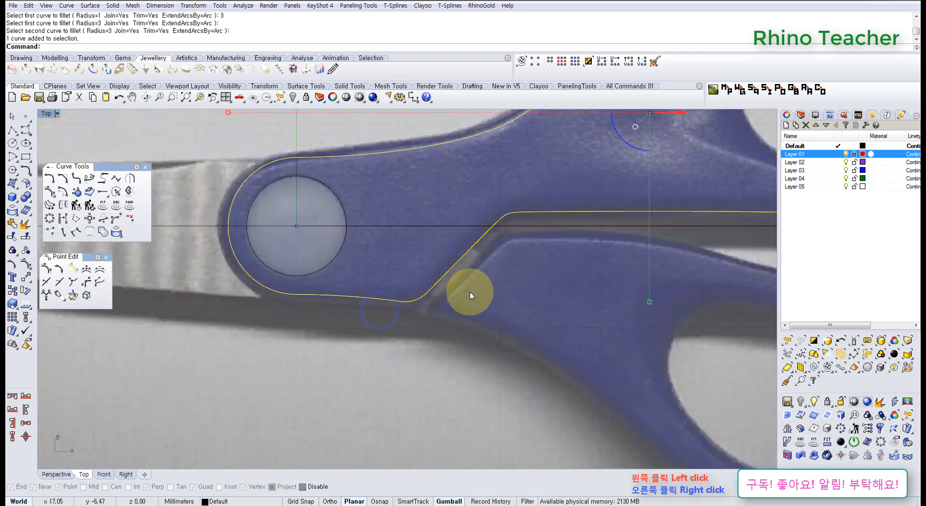
middle_click(470, 291)
click(398, 283)
text(0)
key(Return)
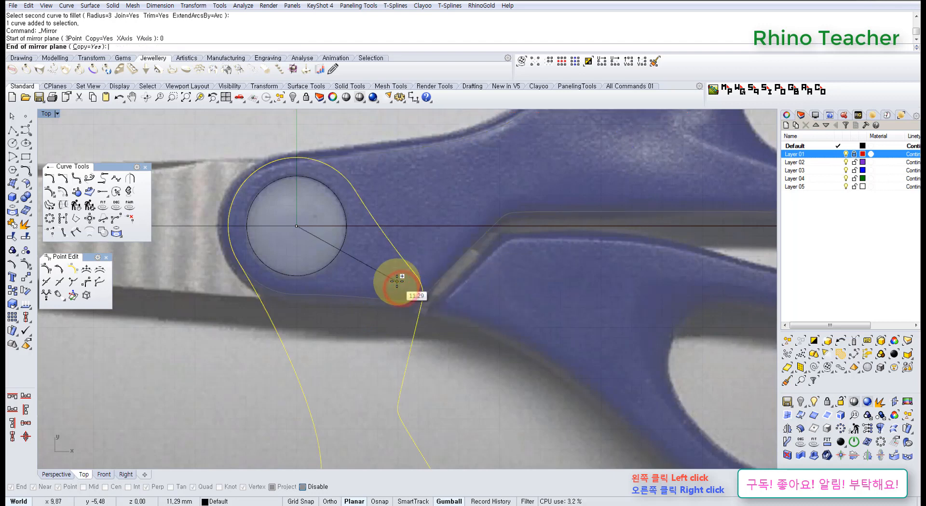
click(473, 299)
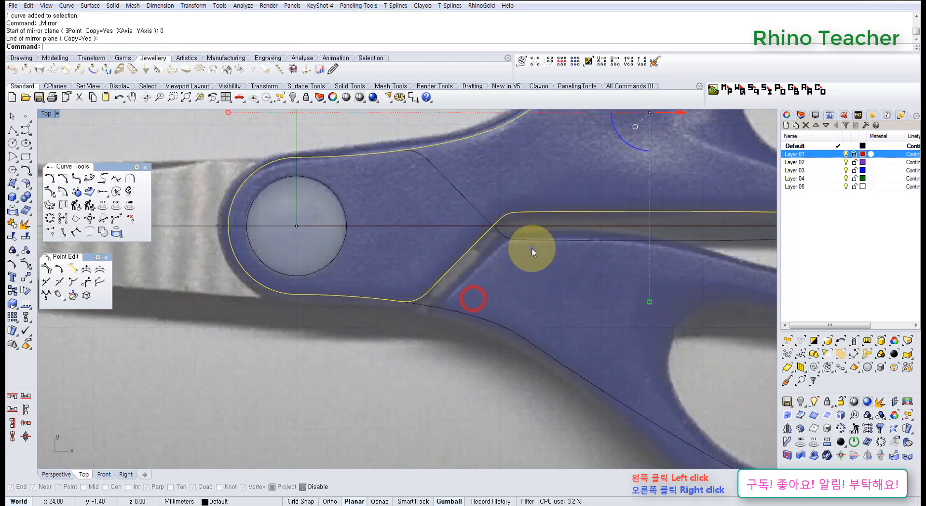
Compare the mirrored outline with the lower handle in the photo, from the pivot along the sloping edges
right_drag(532, 249, 526, 296)
scroll(511, 319, down, 4)
right_drag(485, 322, 333, 293)
right_drag(432, 330, 362, 275)
scroll(357, 222, up, 4)
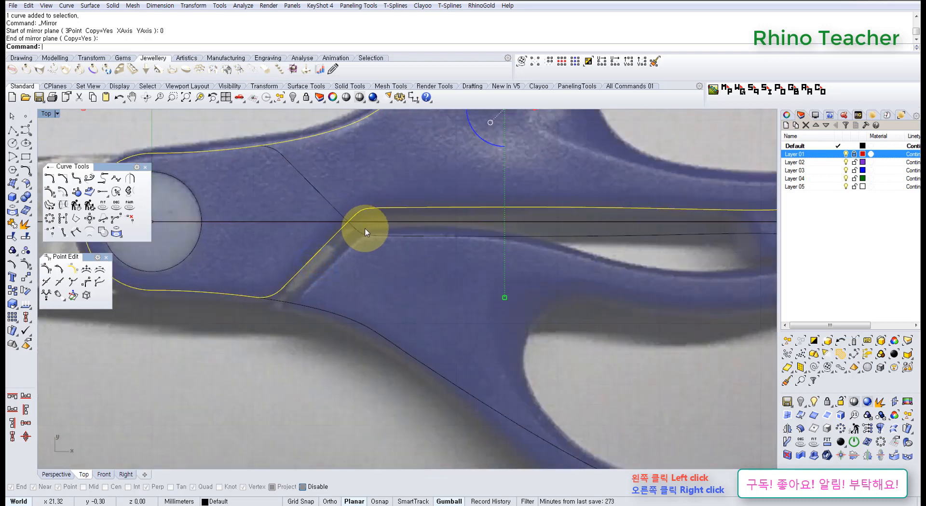
Compare the mirrored outline with the lower handle's upper edge and finger loop in the photo
scroll(421, 291, down, 4)
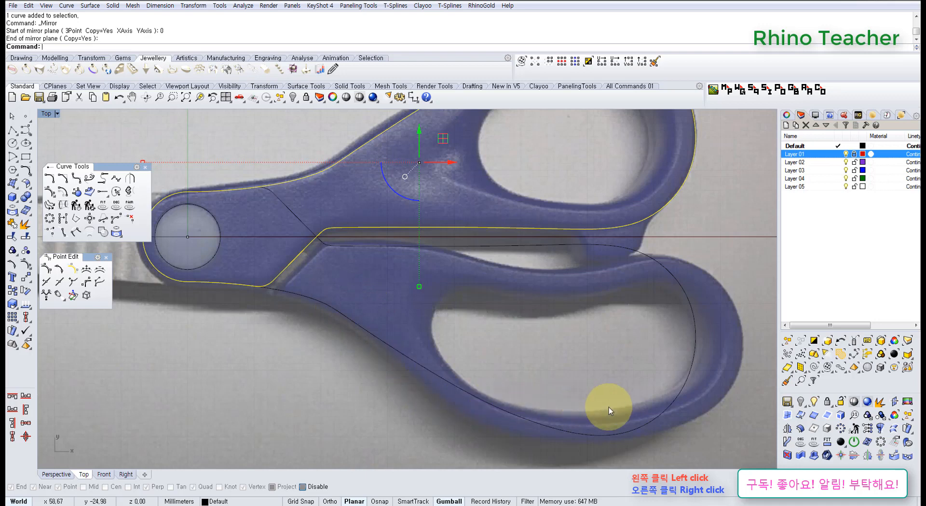
scroll(347, 243, up, 3)
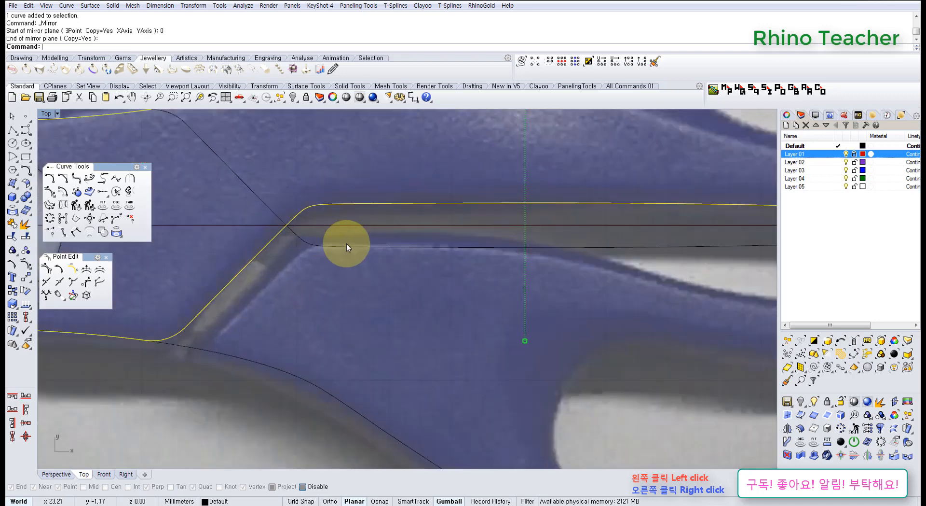
scroll(340, 244, down, 4)
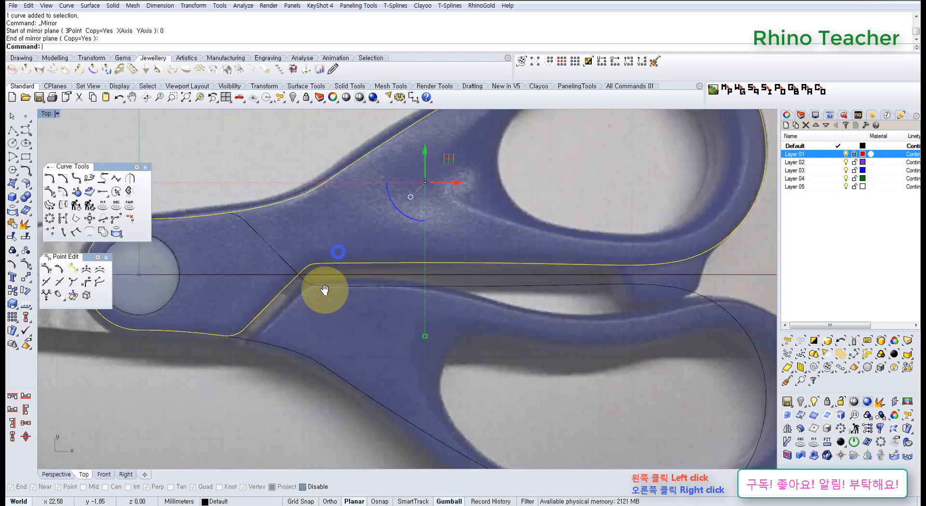
right_drag(367, 298, 368, 274)
scroll(345, 253, up, 3)
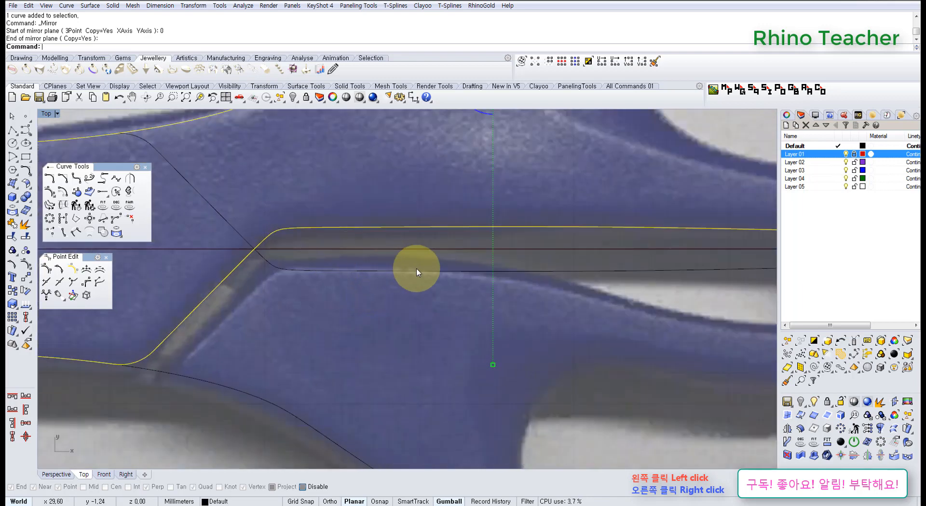
scroll(391, 279, down, 4)
scroll(380, 259, up, 2)
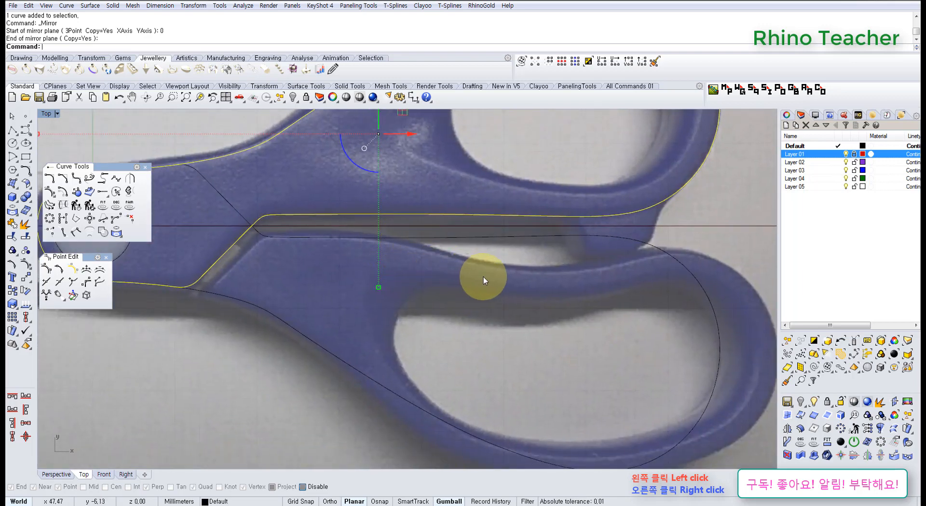
scroll(579, 269, down, 4)
right_drag(607, 269, 501, 241)
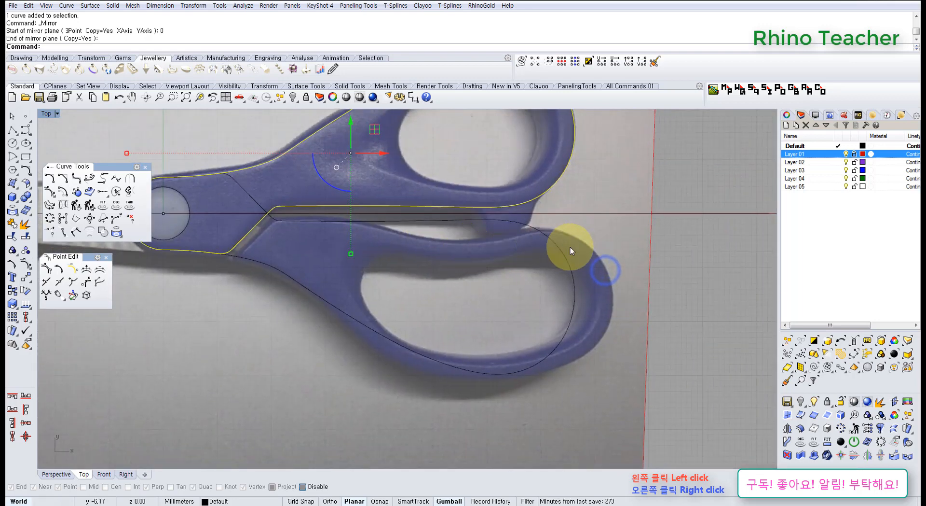
right_drag(419, 351, 438, 363)
drag(599, 375, 535, 342)
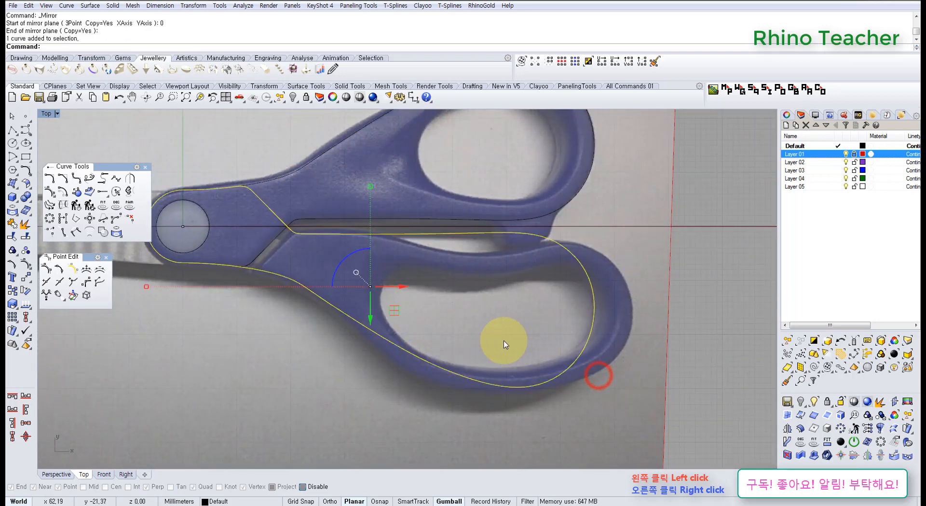
key(F10)
key(Escape)
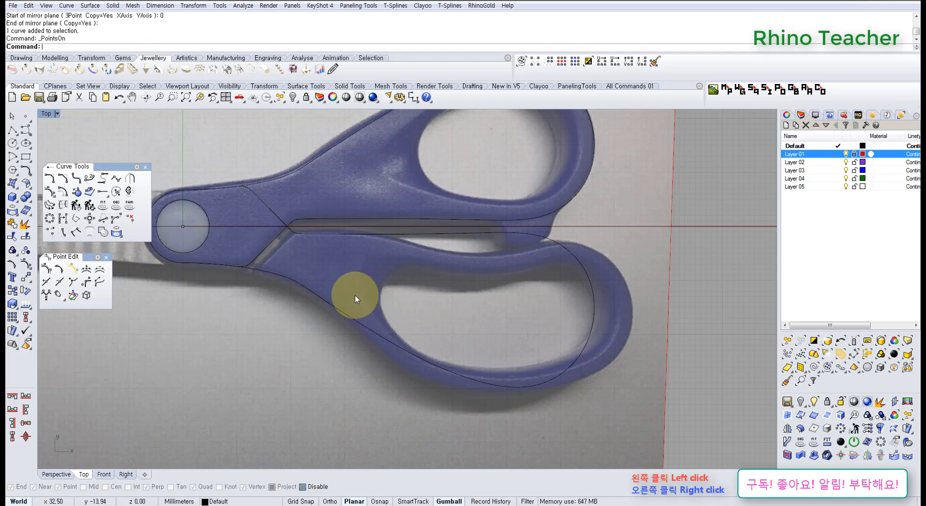
right_drag(333, 261, 435, 289)
middle_click(287, 250)
click(282, 246)
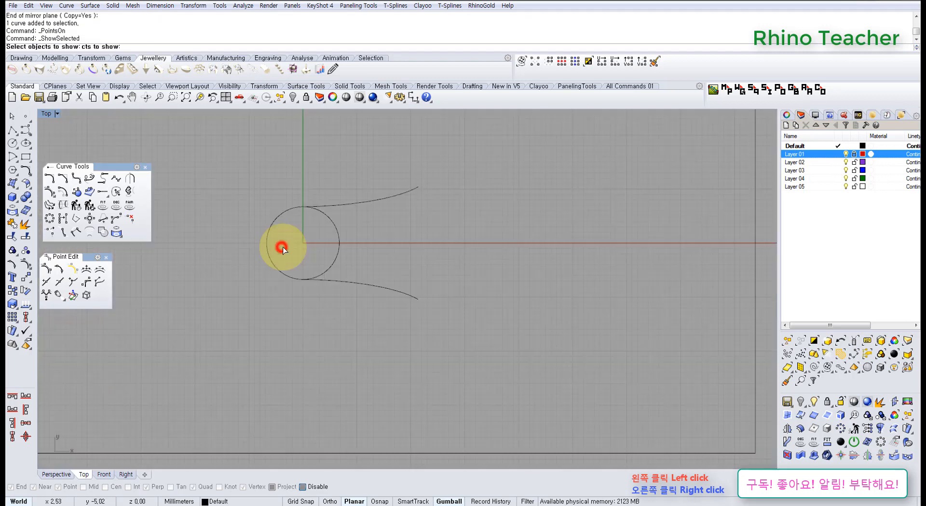
key(Escape)
right_drag(446, 267, 392, 282)
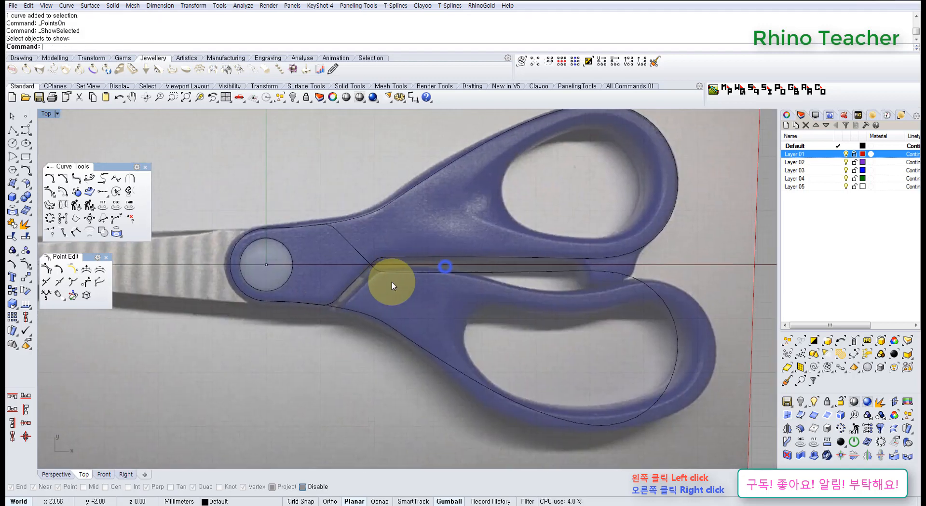
scroll(391, 282, up, 6)
drag(475, 298, 431, 263)
scroll(437, 270, down, 3)
right_drag(455, 286, 330, 283)
click(477, 349)
right_drag(428, 336, 397, 306)
Split the mirrored outline at two points: on its upper edge just past the sloping corner and on its lower edge along the handle's neck
drag(391, 312, 319, 323)
right_drag(315, 324, 368, 325)
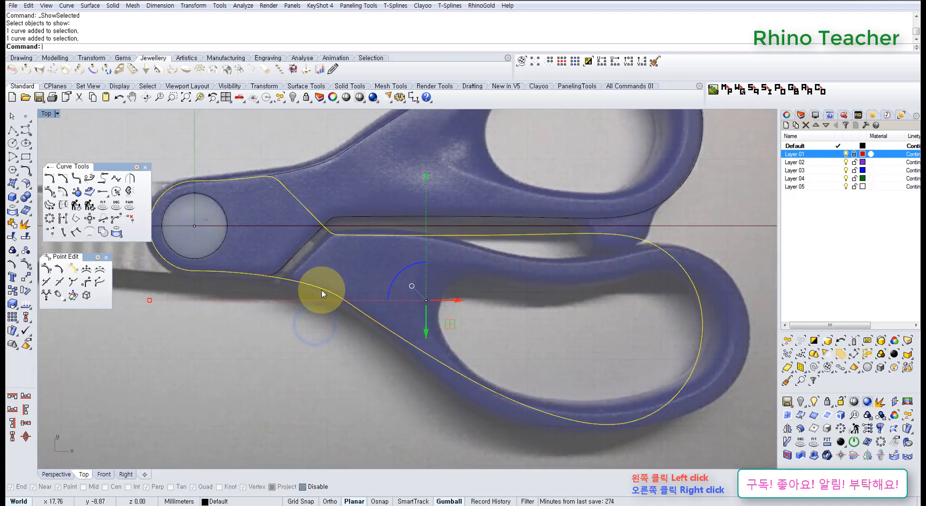
scroll(325, 295, up, 3)
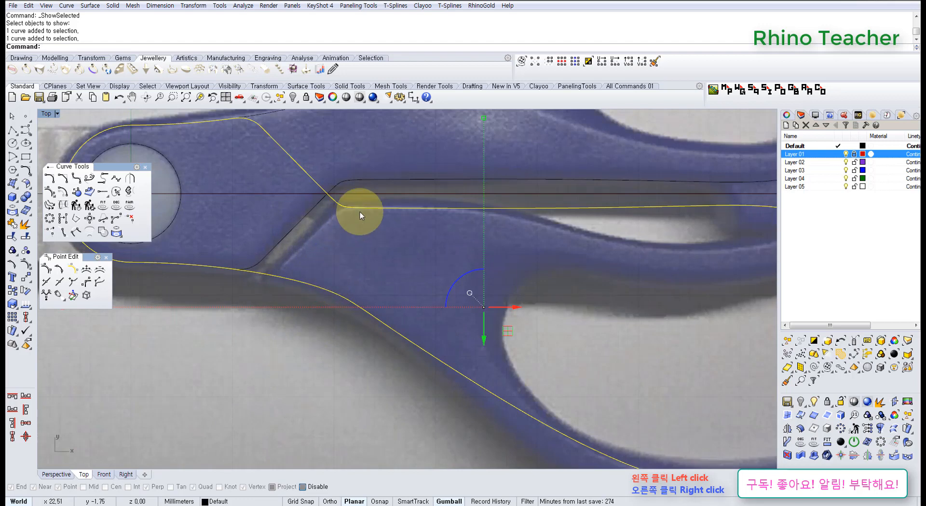
right_drag(388, 216, 327, 248)
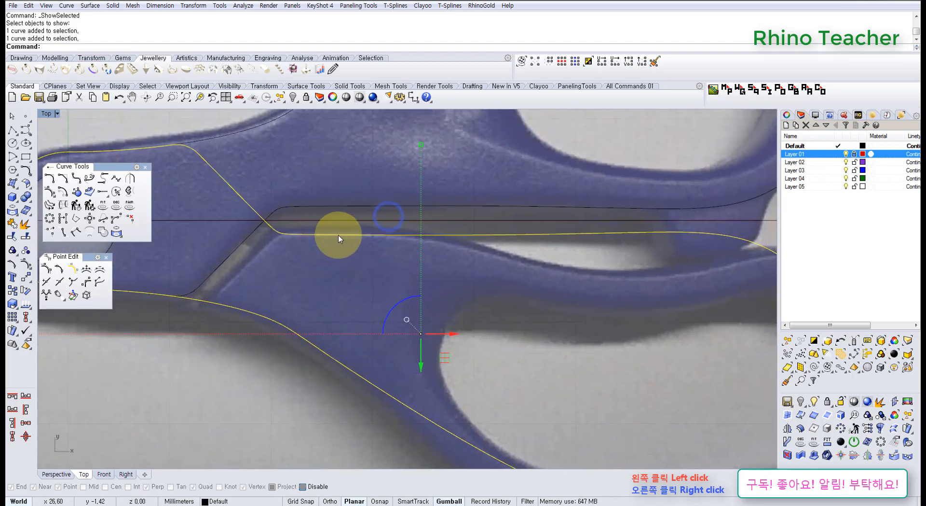
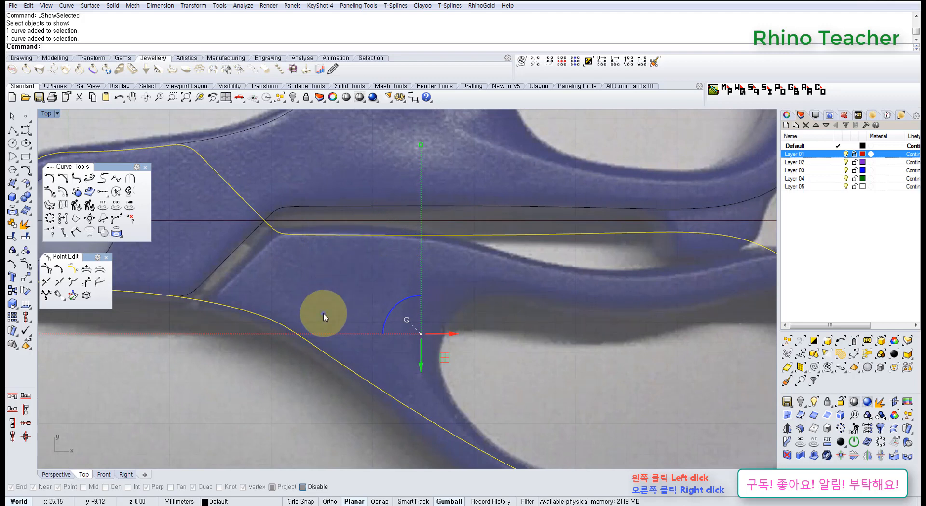
right_drag(320, 312, 326, 233)
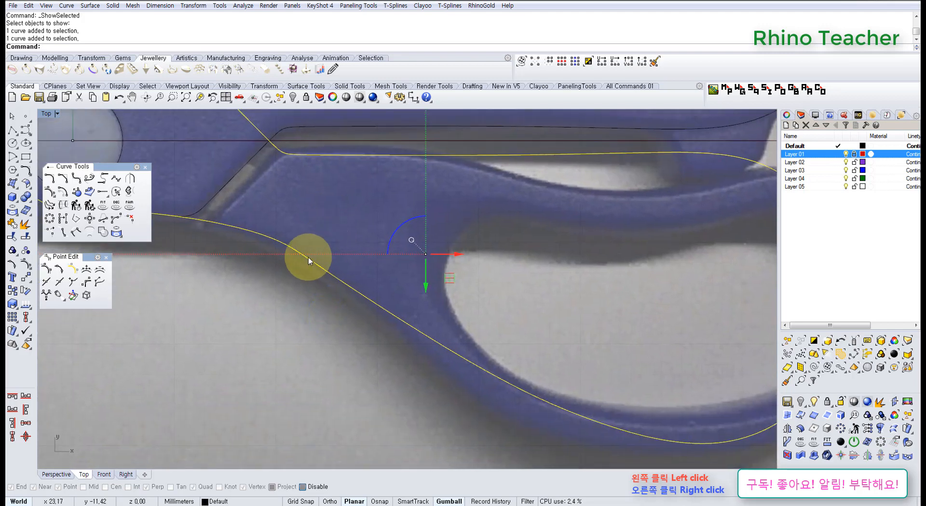
right_drag(336, 220, 315, 279)
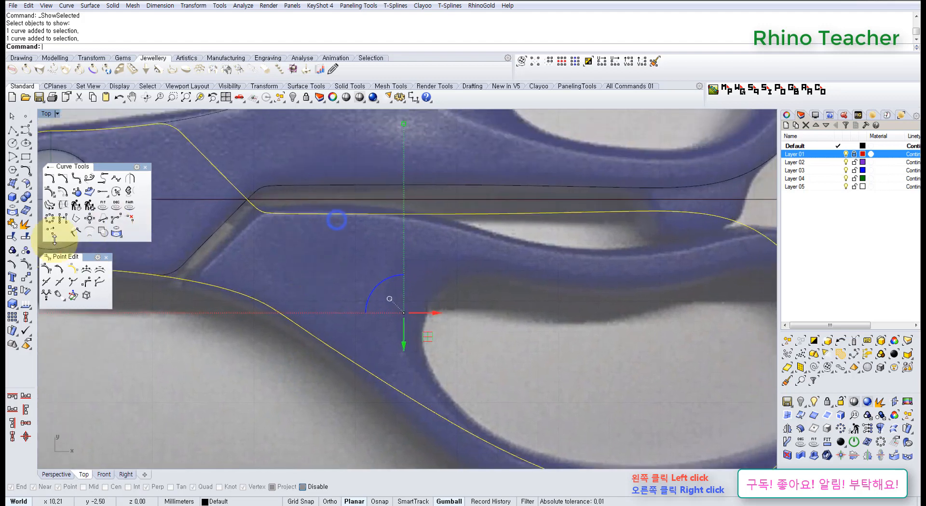
click(26, 236)
click(86, 47)
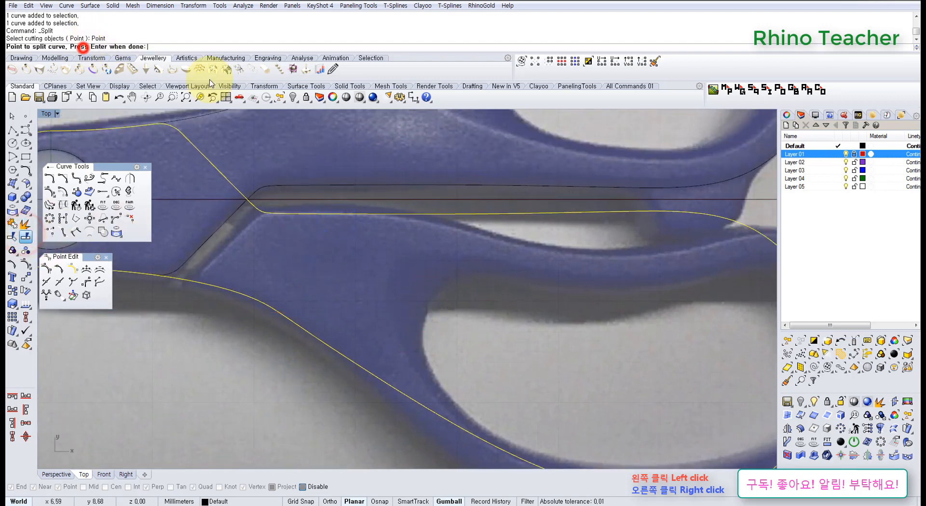
click(365, 215)
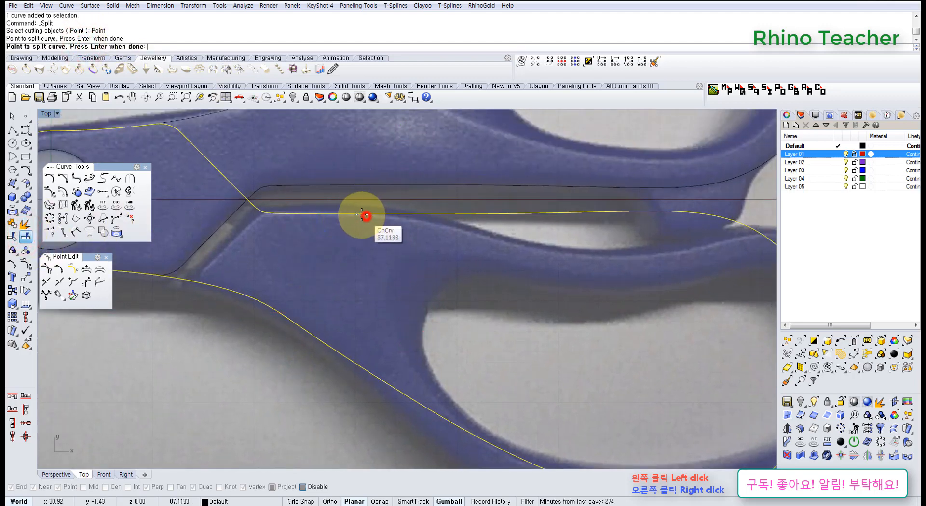
click(304, 329)
right_click(305, 328)
Delete the split-off loop section of the mirrored outline, keeping the part around the pivot
scroll(314, 323, down, 4)
right_drag(435, 321, 347, 259)
click(411, 267)
drag(430, 296, 354, 381)
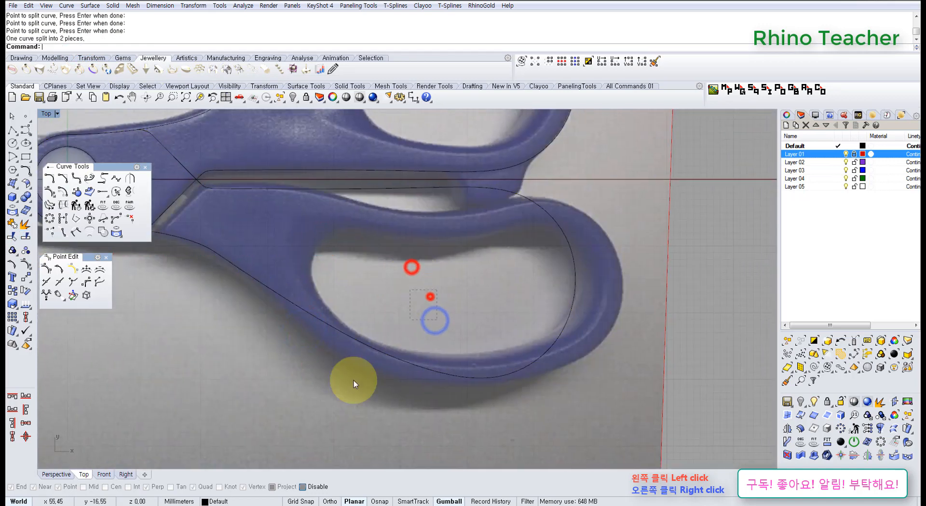
scroll(365, 356, down, 4)
key(Delete)
Start a degree 3 control-point curve just beyond the cut upper edge, placing its first two points along the lower handle's upper edge
scroll(383, 337, up, 4)
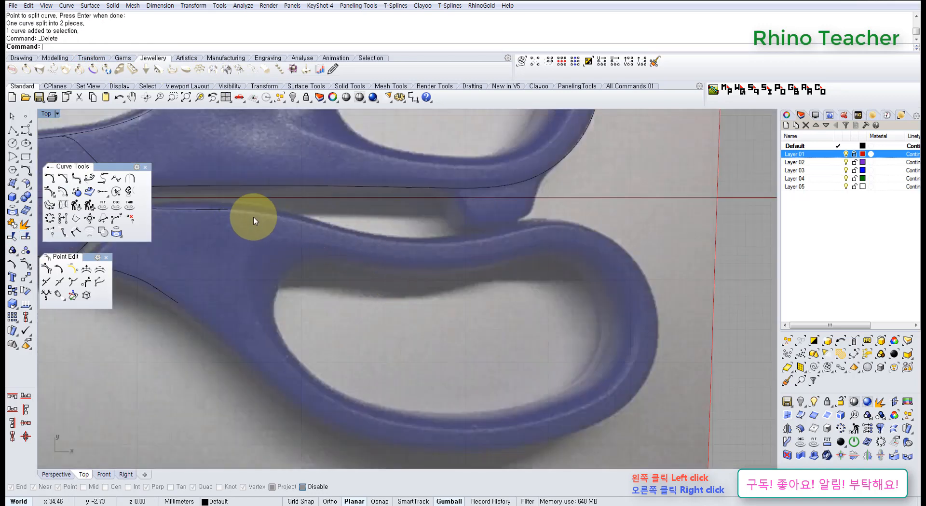
scroll(256, 216, down, 2)
scroll(482, 333, down, 4)
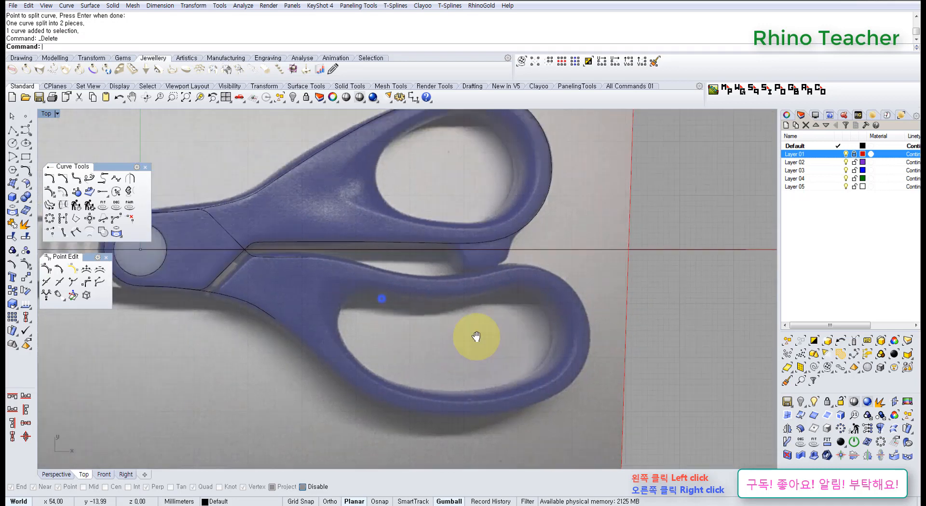
scroll(434, 299, up, 5)
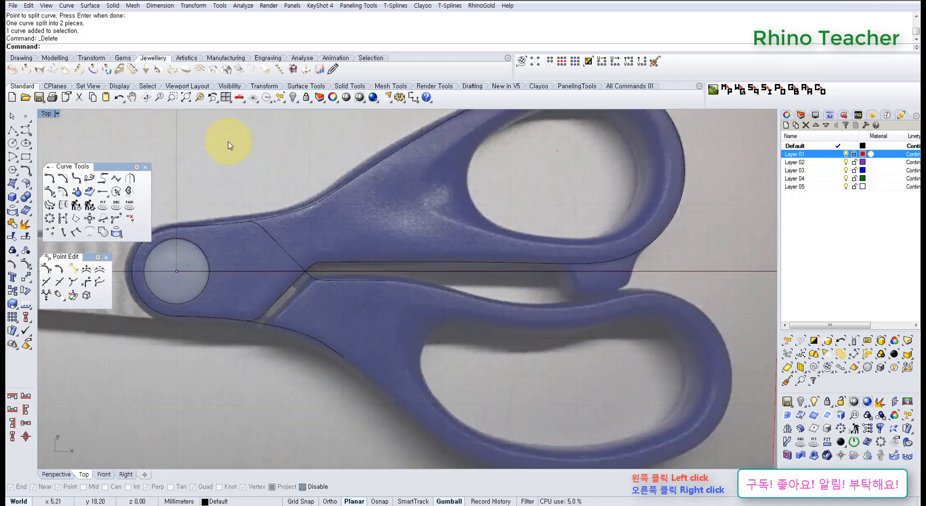
scroll(288, 222, up, 3)
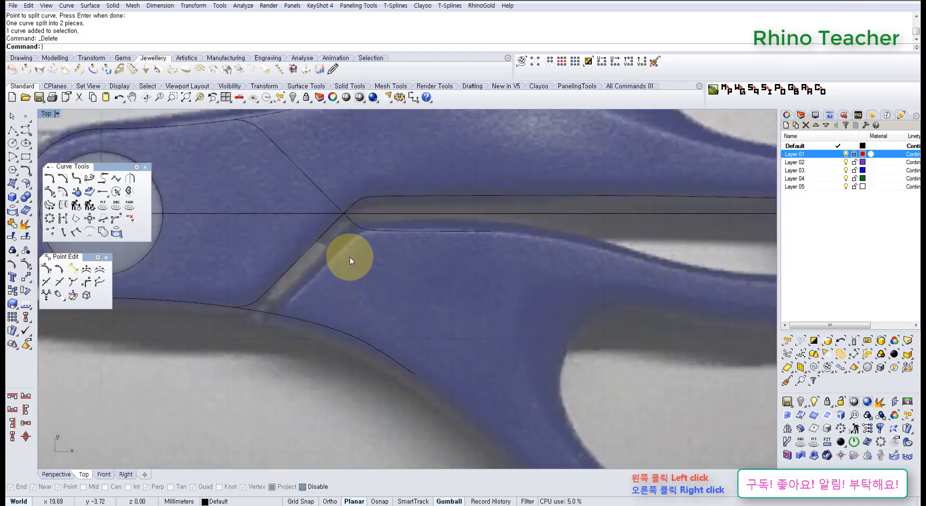
click(25, 130)
right_drag(554, 267, 382, 247)
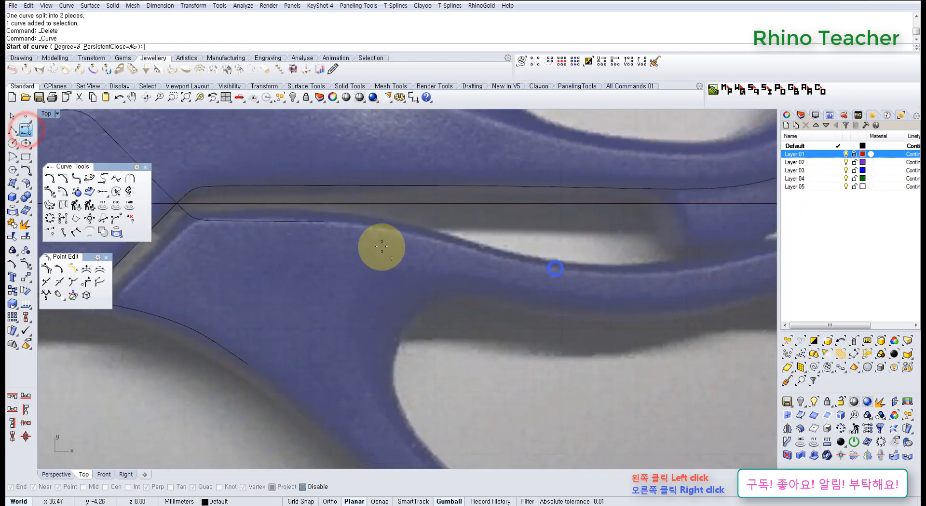
scroll(362, 247, down, 3)
scroll(344, 227, up, 3)
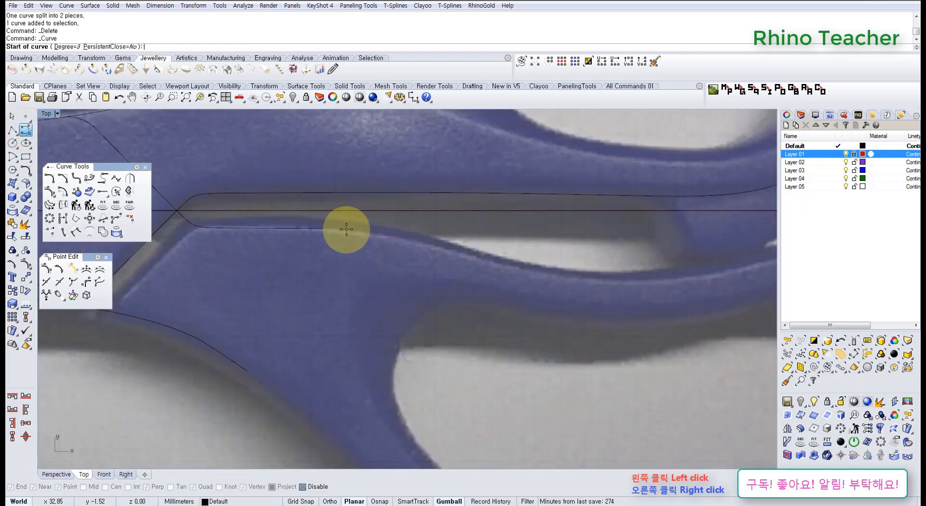
click(346, 232)
scroll(455, 243, down, 3)
scroll(347, 227, up, 5)
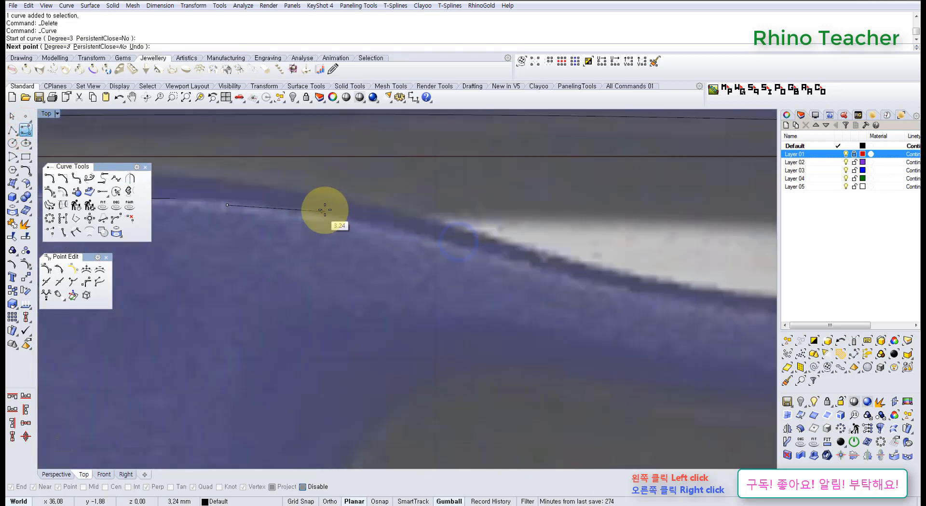
click(335, 205)
Continue the curve along the dip in the lower handle's upper edge and around the outer end of its finger loop
scroll(463, 246, down, 3)
right_drag(481, 245, 362, 233)
scroll(389, 244, down, 2)
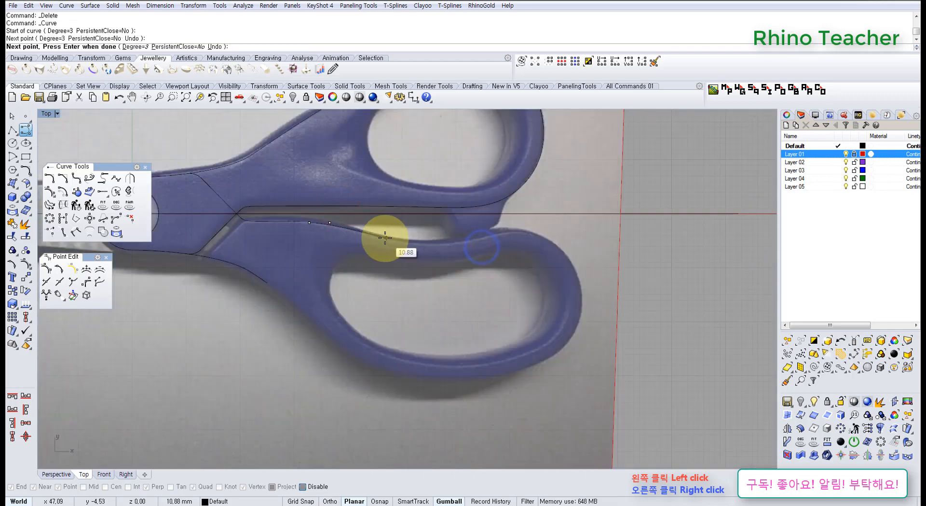
scroll(384, 240, up, 3)
click(383, 241)
click(488, 251)
right_drag(581, 224, 519, 221)
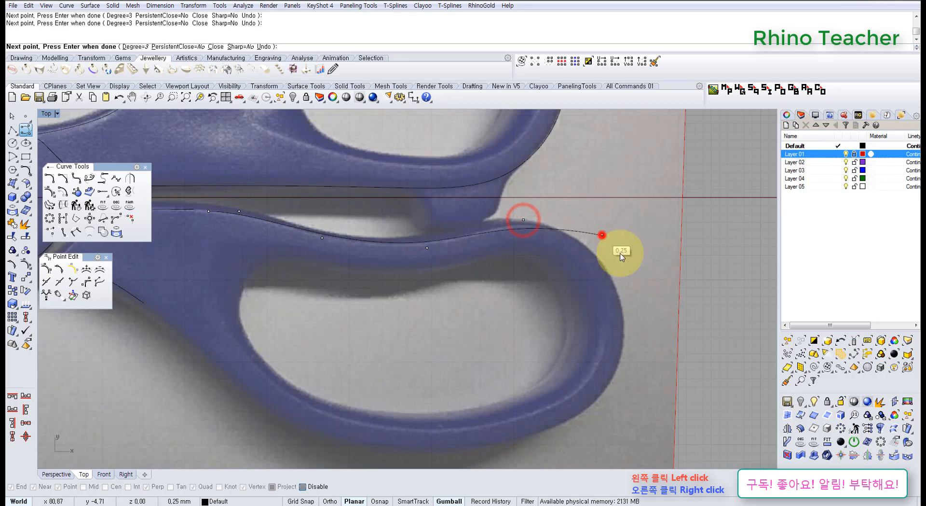
right_drag(643, 325, 599, 243)
click(592, 256)
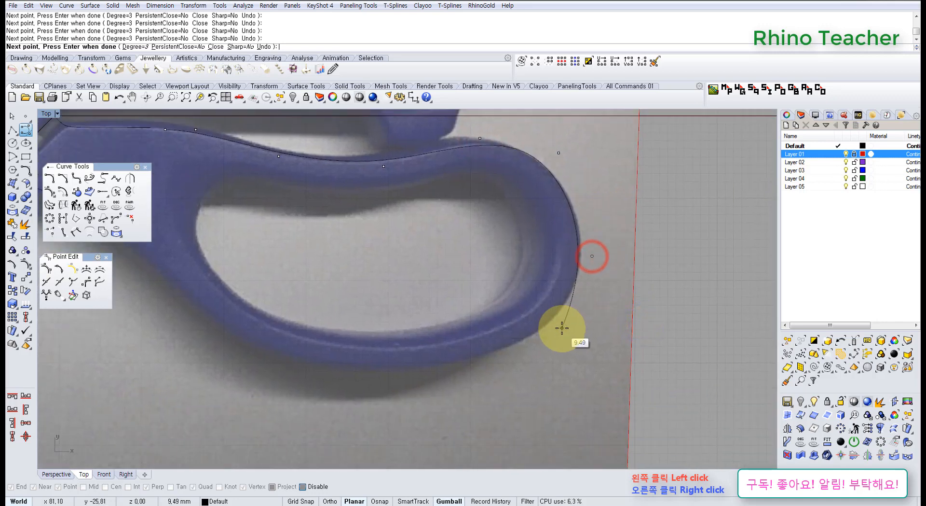
Undo the last curve points placed around the lower handle's rounded end
click(562, 328)
scroll(476, 361, down, 2)
right_drag(472, 355, 554, 331)
click(540, 334)
right_drag(467, 320, 382, 346)
key(ctrl+z)
key(ctrl+z)
key(ctrl+z)
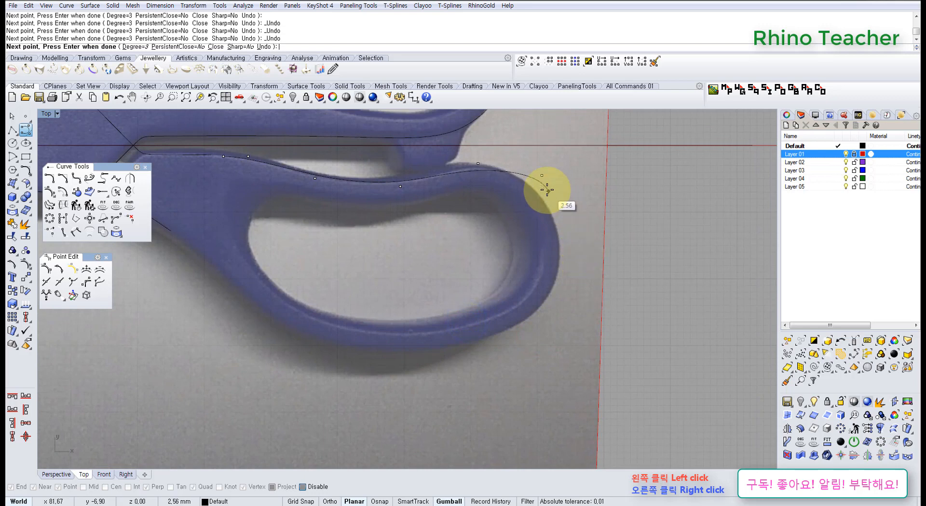
Continue the control-point curve around the lower handle's rounded end and onto its underside, following the photo
click(458, 167)
click(522, 158)
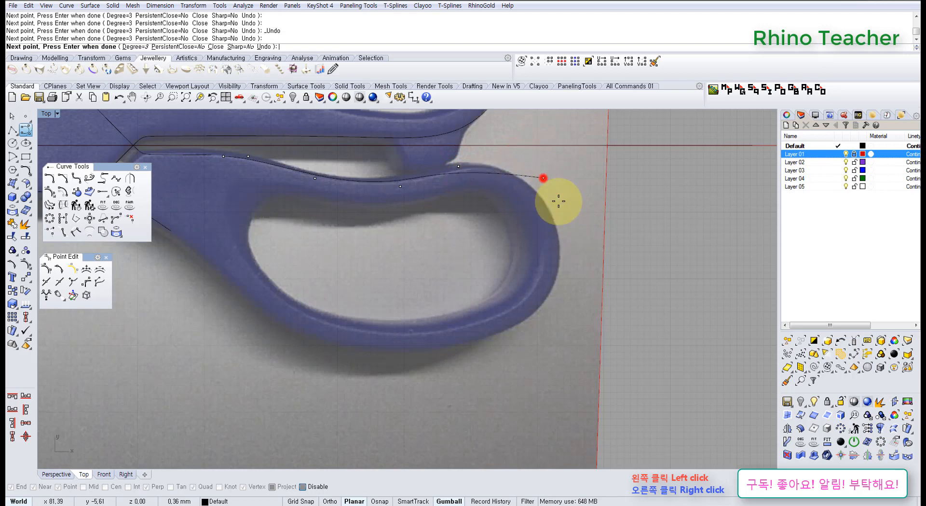
click(565, 261)
click(523, 327)
right_drag(492, 338, 562, 308)
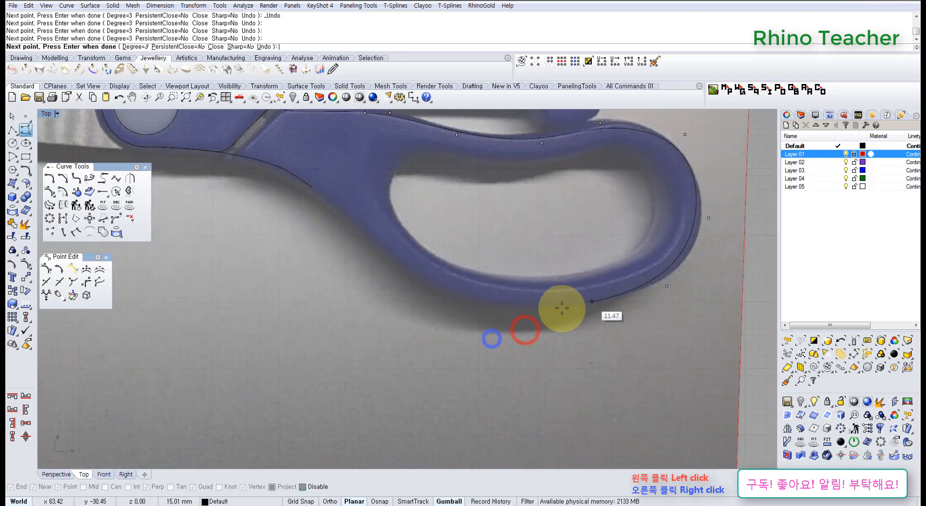
Trace the lower handle's underside back toward the pivot and end the curve just short of the existing outline
right_drag(451, 302, 513, 347)
click(498, 344)
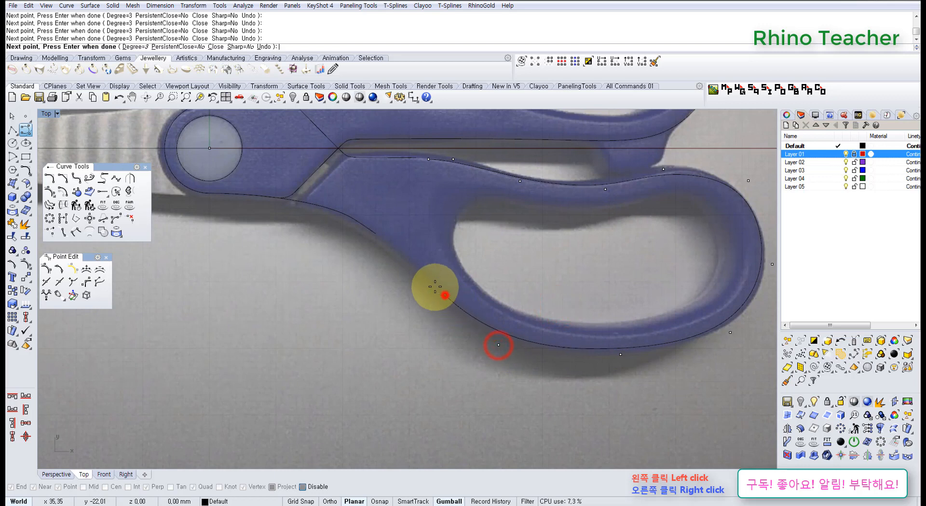
scroll(414, 254, up, 5)
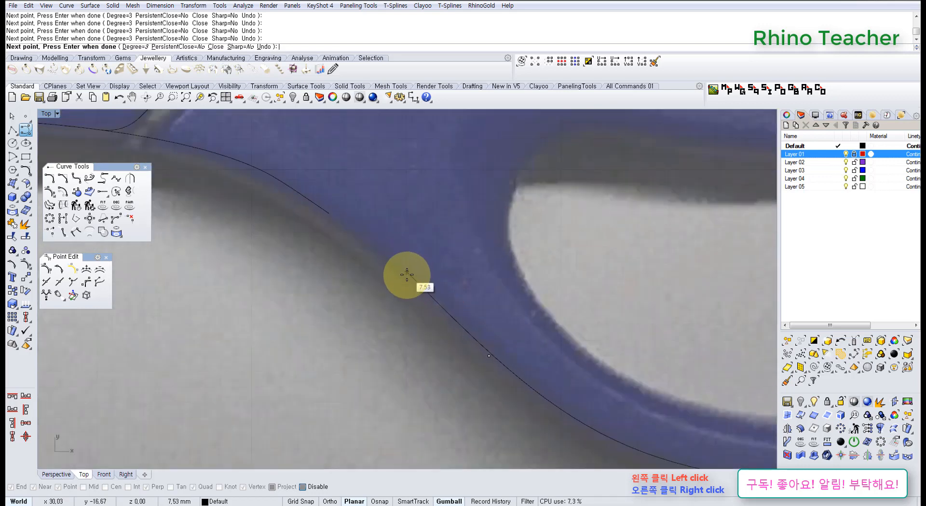
click(406, 275)
click(367, 241)
scroll(484, 270, down, 8)
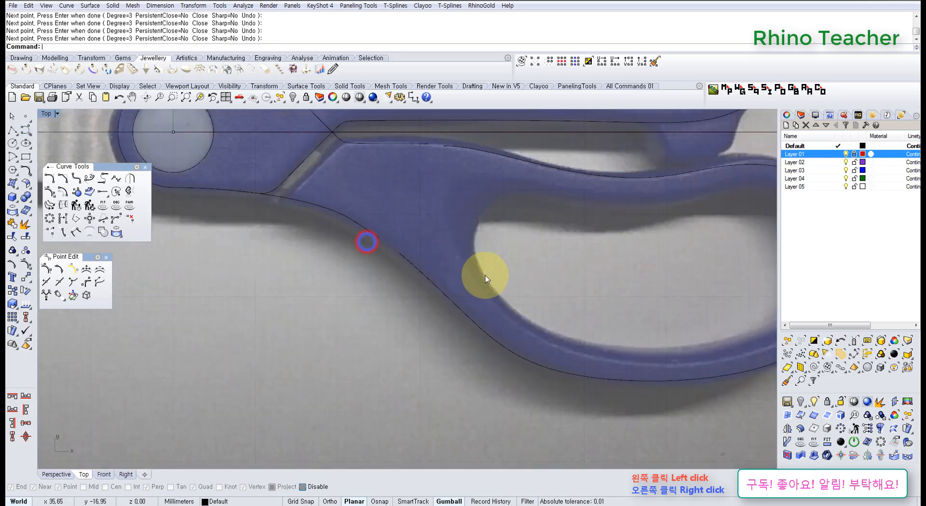
Show the new curve's control points and move those around the handle's rounded end onto the photographed edge
right_click(464, 329)
click(485, 328)
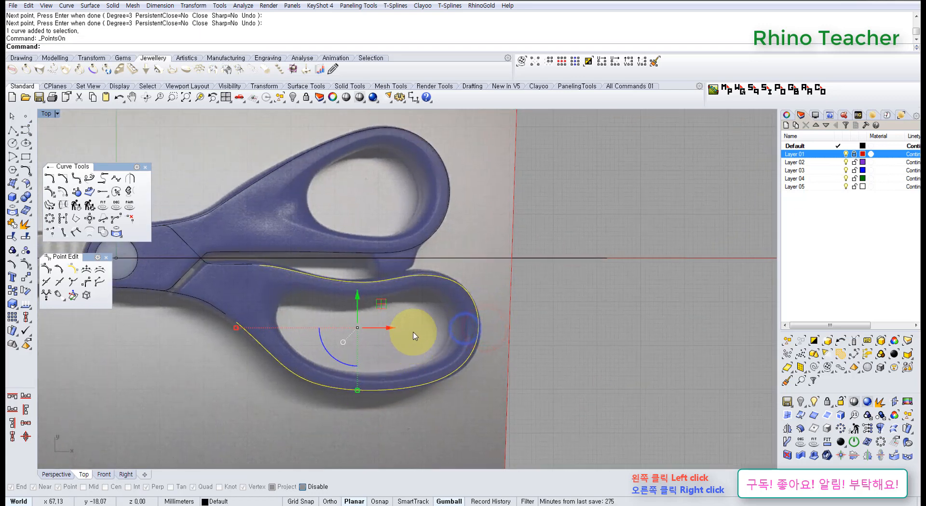
scroll(413, 336, up, 5)
drag(408, 251, 465, 250)
scroll(520, 276, down, 4)
right_drag(529, 281, 468, 223)
scroll(483, 292, up, 6)
drag(442, 283, 565, 366)
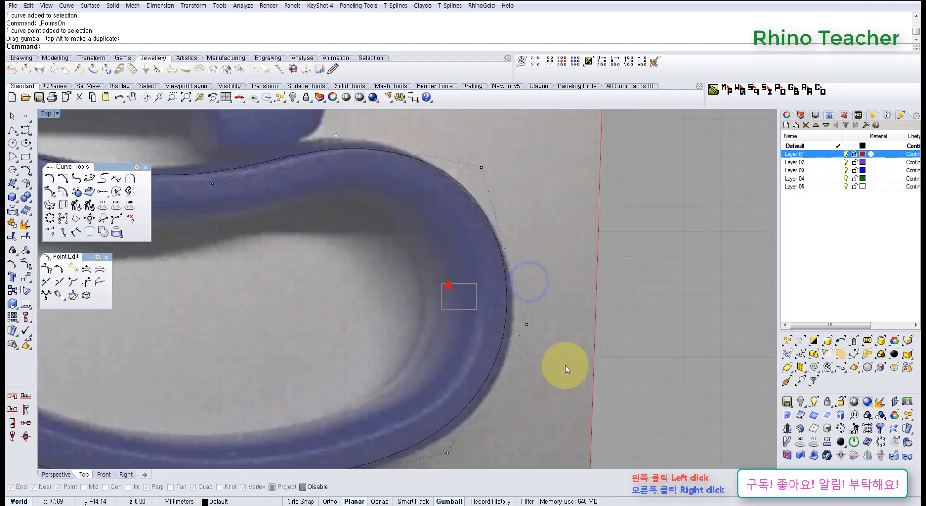
drag(555, 314, 554, 315)
Move the control point at the handle's lower outer corner so the curve follows the photographed edge
scroll(550, 313, down, 4)
right_drag(492, 322, 558, 258)
click(588, 349)
scroll(528, 285, up, 6)
click(570, 338)
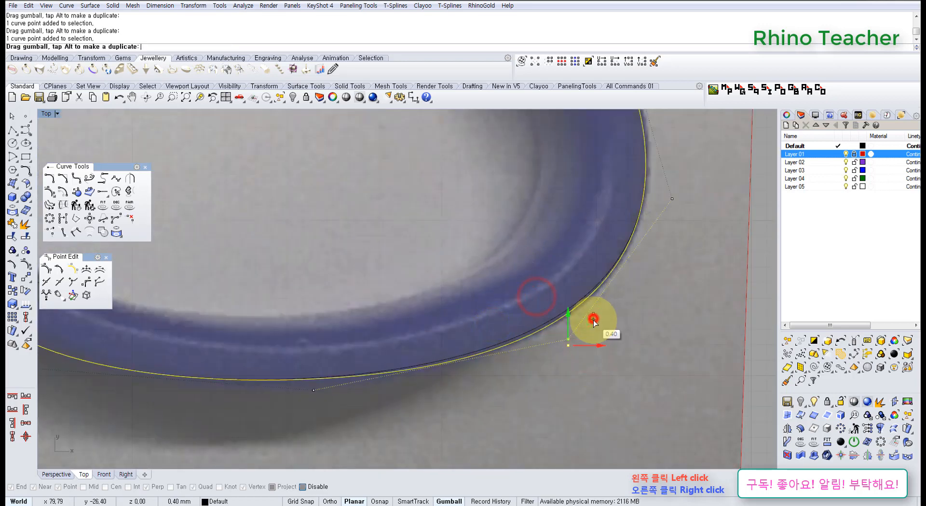
Adjust the control point below the middle of the handle's underside to match the photo
scroll(460, 304, down, 5)
scroll(484, 325, up, 6)
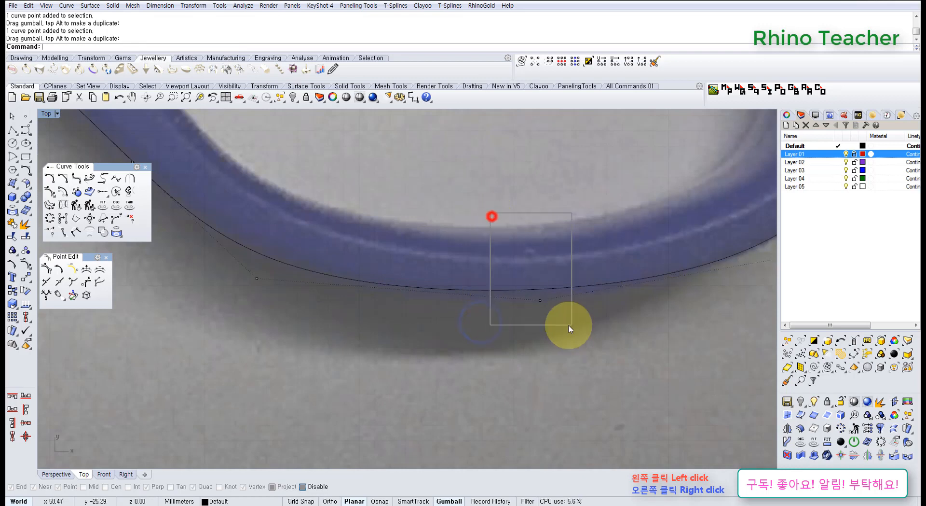
drag(568, 325, 570, 325)
right_drag(528, 291, 438, 322)
drag(466, 311, 466, 312)
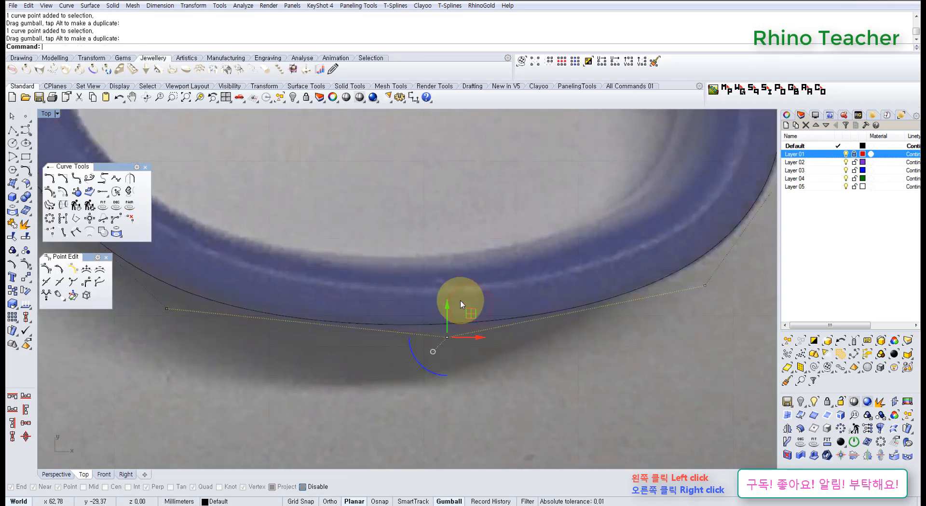
Adjust the control points along the sloping underside between the finger hole and the pivot
scroll(461, 301, down, 6)
right_drag(389, 290, 494, 328)
scroll(340, 302, up, 4)
right_drag(399, 300, 375, 308)
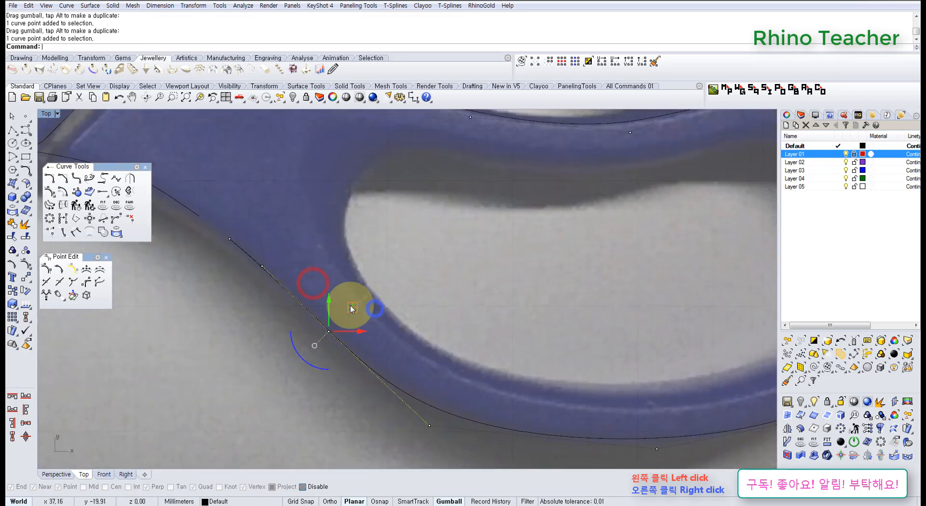
right_drag(444, 320, 395, 243)
drag(303, 333, 403, 375)
scroll(401, 331, up, 4)
drag(397, 330, 390, 321)
Adjust the control point in the dip of the lower handle's upper edge to follow the photo
scroll(407, 299, down, 5)
right_drag(533, 308, 413, 324)
click(467, 264)
scroll(467, 264, down, 6)
right_drag(434, 253, 438, 294)
scroll(416, 251, up, 8)
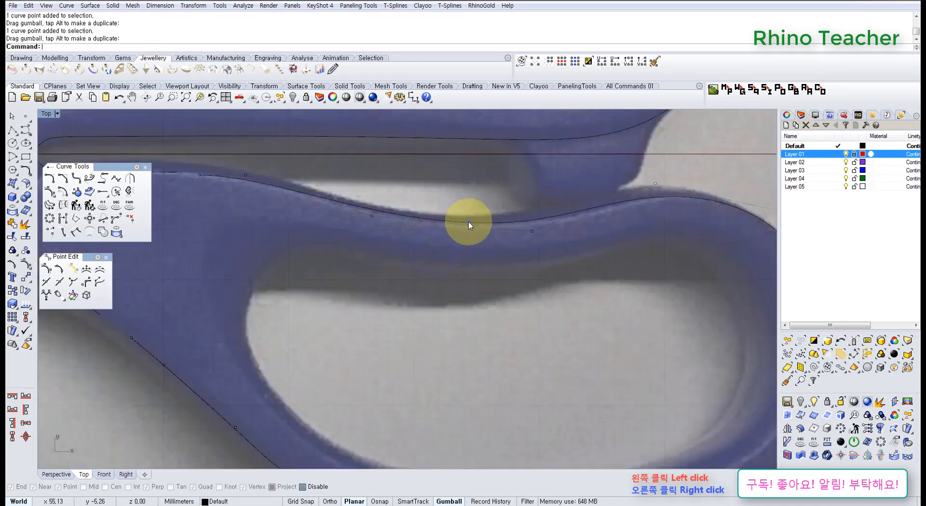
right_drag(468, 221, 525, 279)
drag(518, 247, 588, 311)
scroll(555, 277, up, 4)
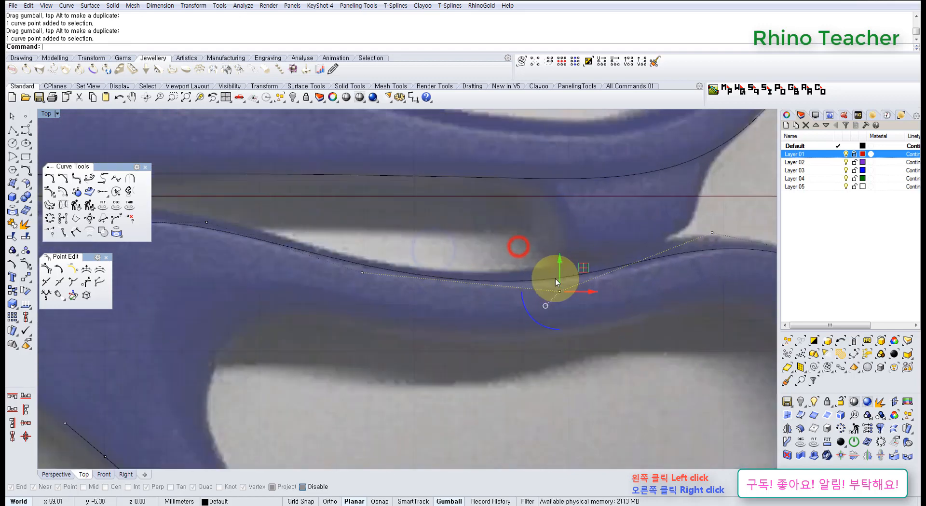
drag(581, 267, 579, 272)
Move the curve's starting control point on the upper edge up about 0.16 mm toward the adjoining outline
scroll(578, 273, down, 6)
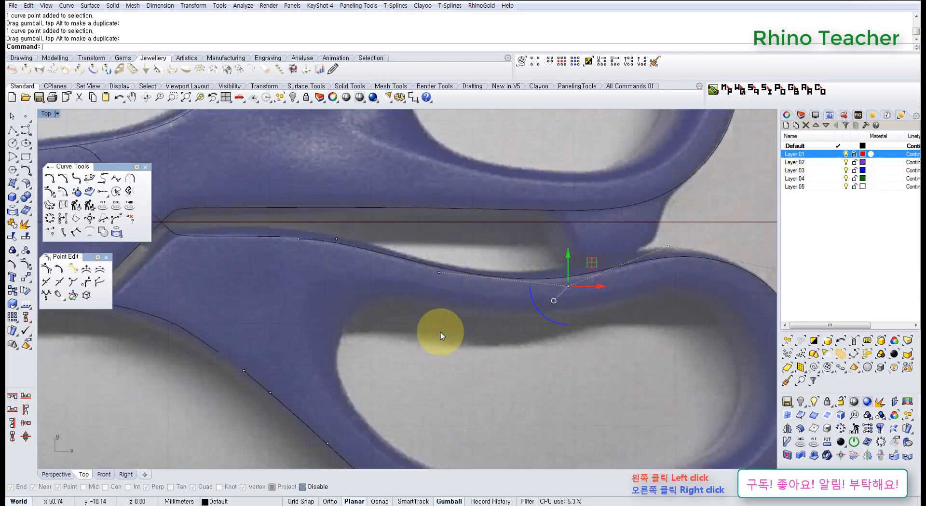
click(441, 332)
right_drag(405, 314, 517, 290)
right_drag(442, 256, 458, 303)
scroll(441, 261, up, 5)
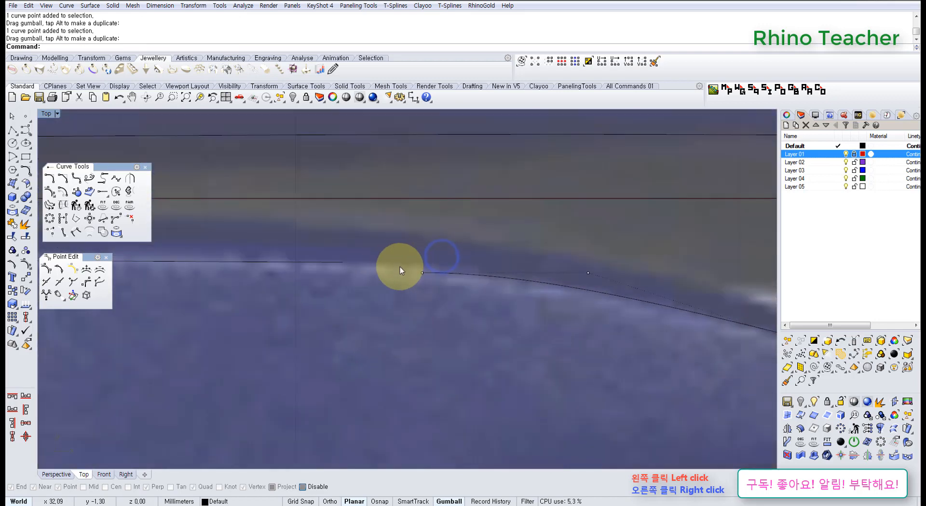
drag(405, 237, 472, 303)
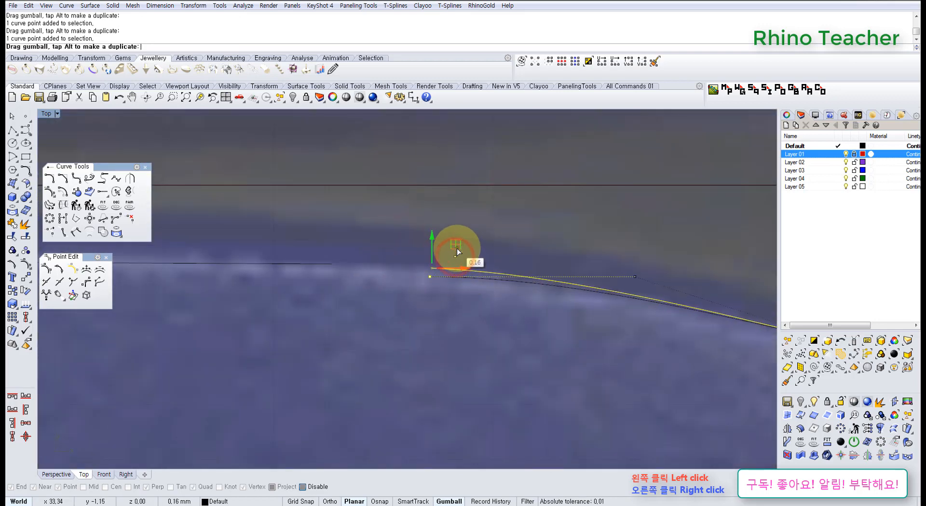
drag(457, 248, 456, 248)
scroll(456, 252, down, 7)
click(538, 323)
scroll(454, 257, up, 6)
scroll(550, 284, down, 4)
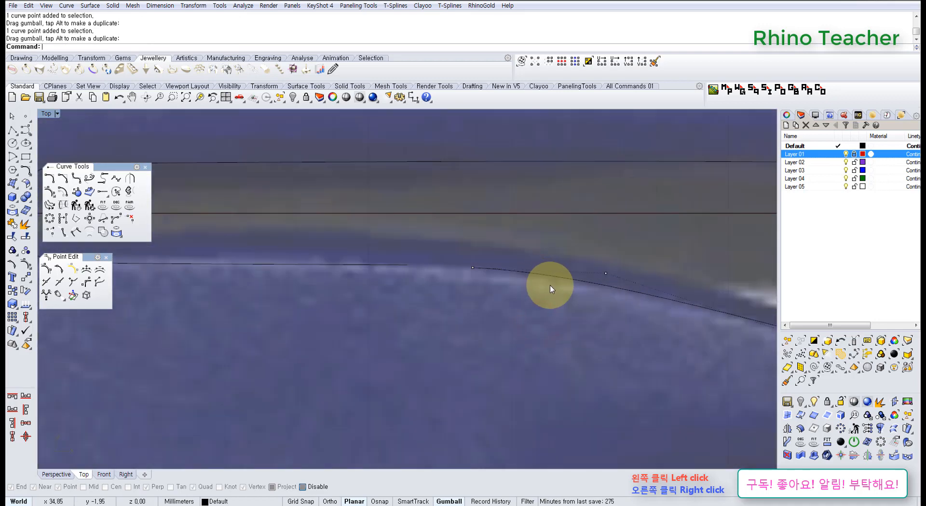
Examine the traced lower handle outline against the photo and the two gaps to the pivot-side outline
scroll(550, 286, down, 6)
scroll(363, 326, up, 8)
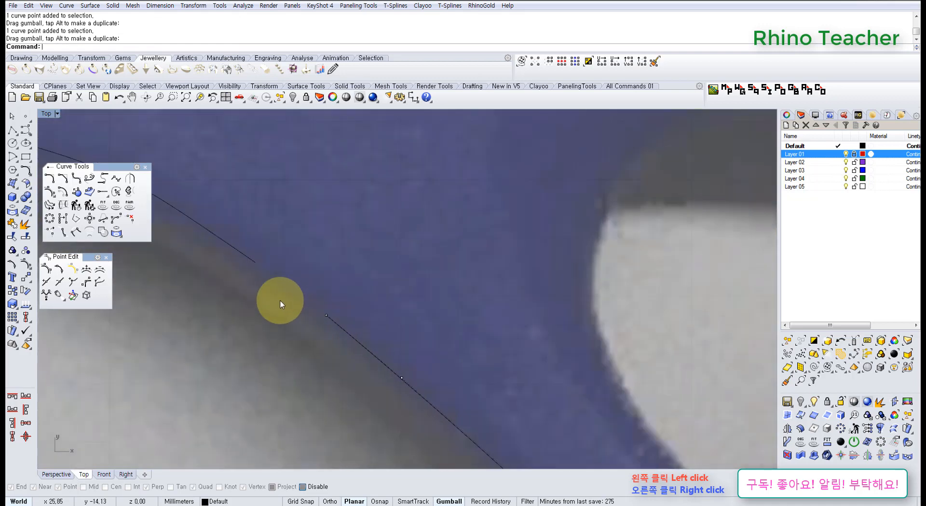
scroll(281, 303, up, 2)
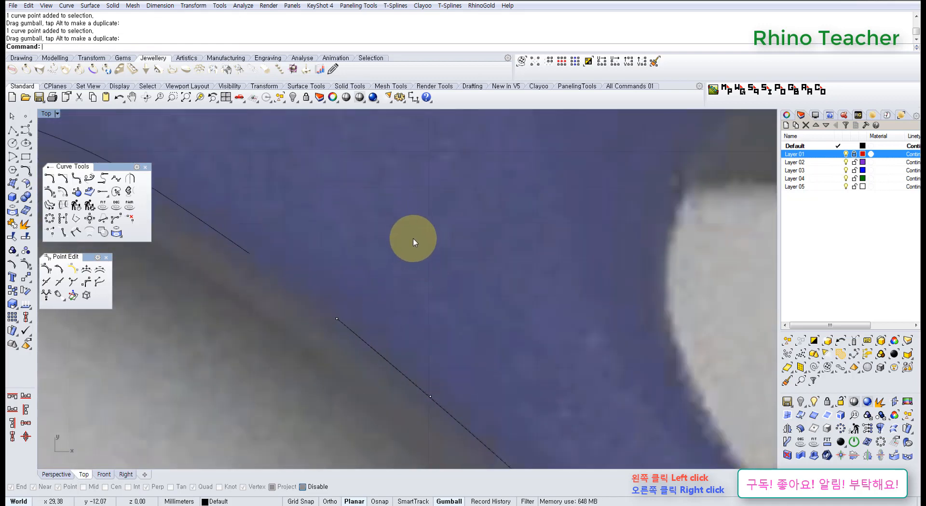
scroll(413, 241, down, 5)
scroll(365, 267, up, 2)
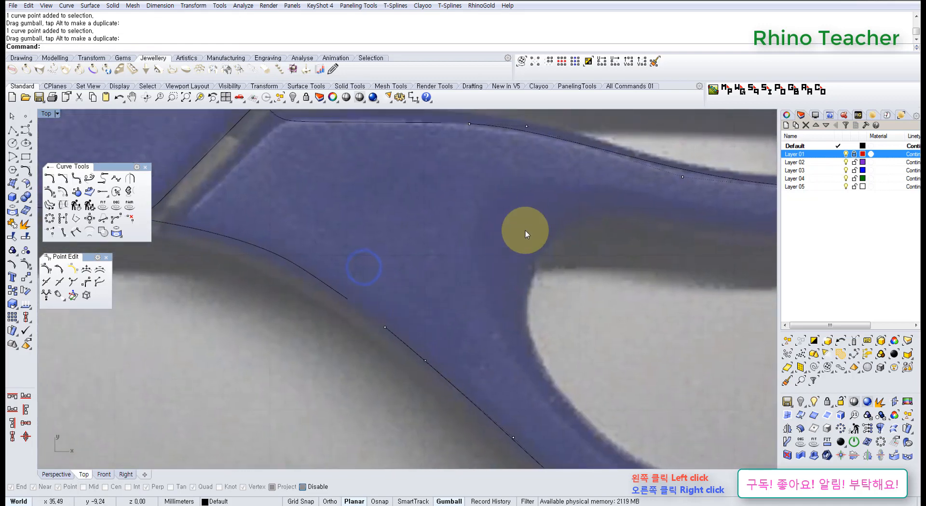
scroll(525, 231, down, 3)
scroll(471, 277, up, 6)
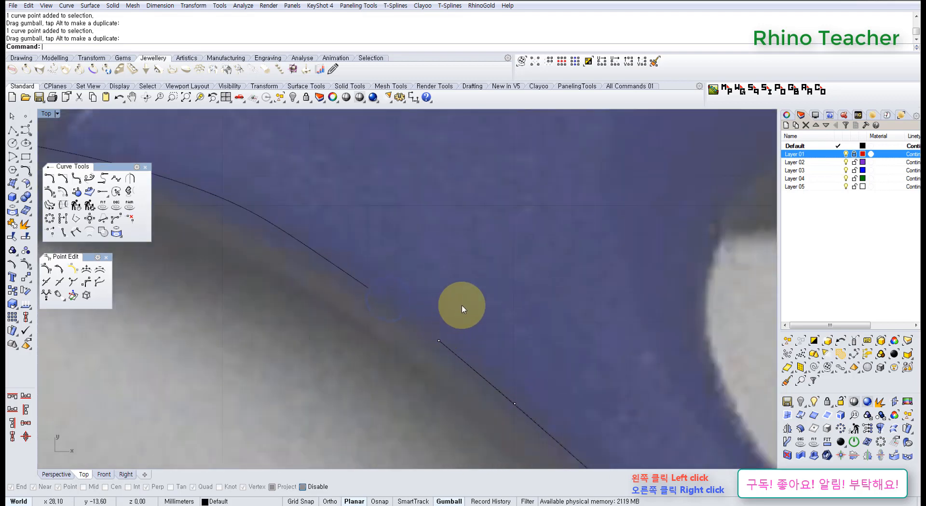
scroll(461, 305, down, 5)
right_drag(542, 289, 419, 293)
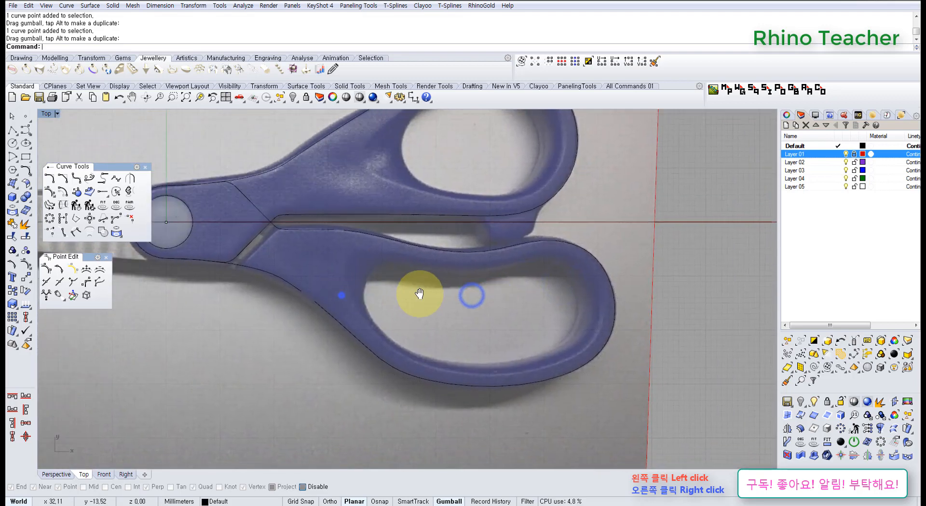
scroll(419, 293, up, 3)
scroll(410, 290, down, 4)
scroll(423, 302, up, 2)
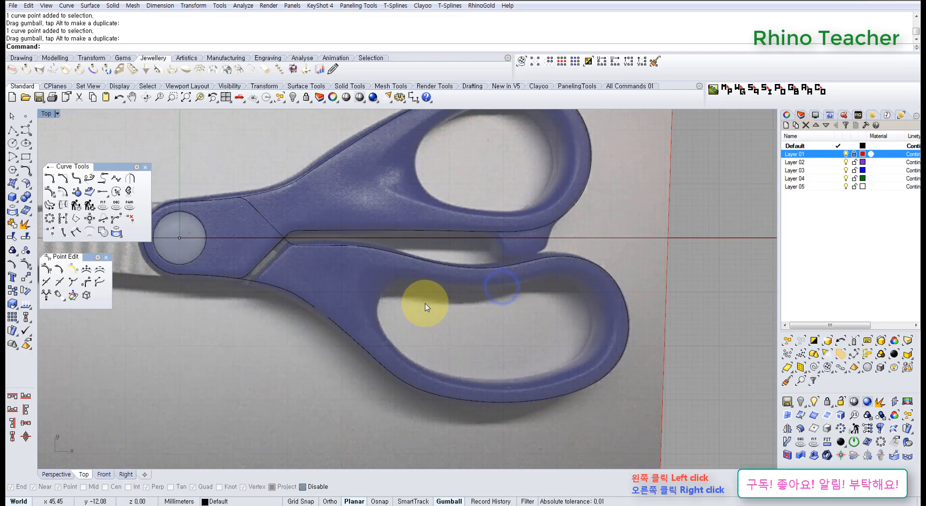
right_drag(449, 312, 415, 337)
scroll(402, 290, up, 4)
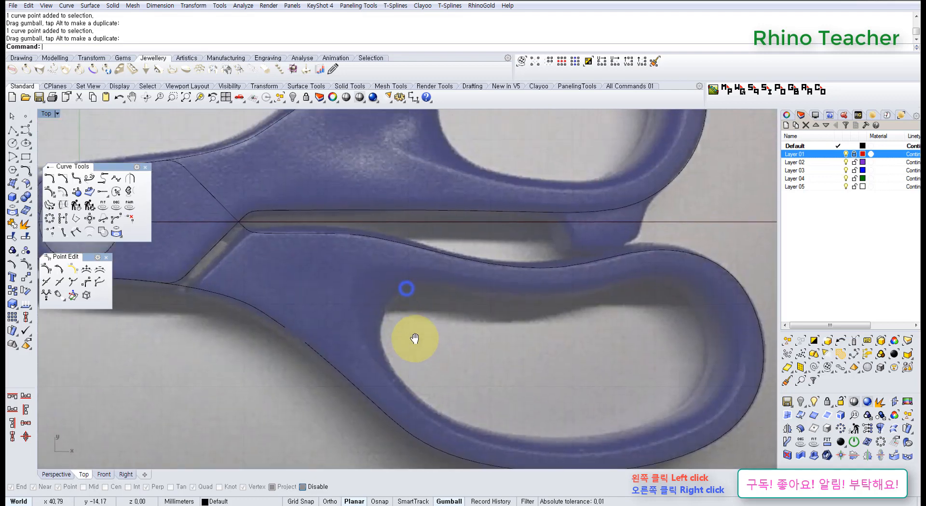
scroll(416, 333, down, 4)
right_drag(421, 274, 378, 272)
scroll(338, 260, up, 6)
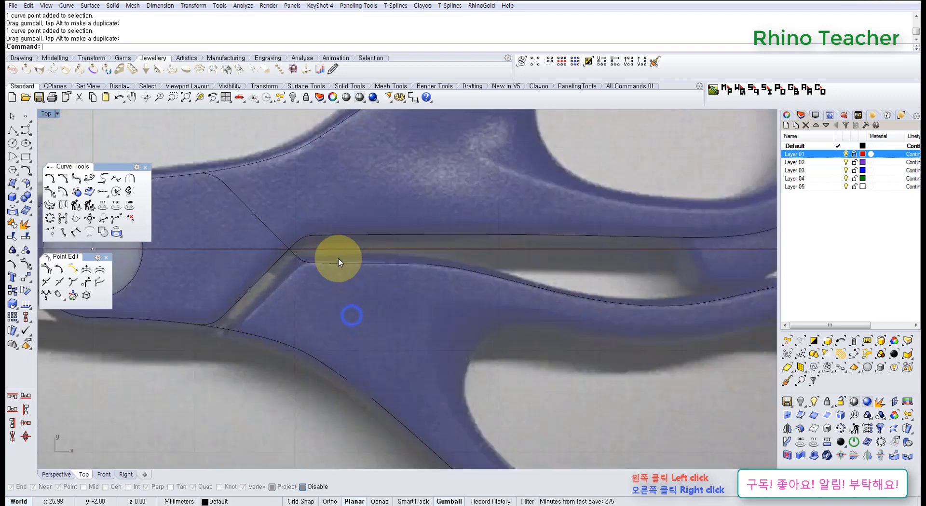
Bridge the gap on the lower handle's upper edge with a Tangency curve blend
click(92, 181)
click(403, 264)
scroll(401, 263, up, 2)
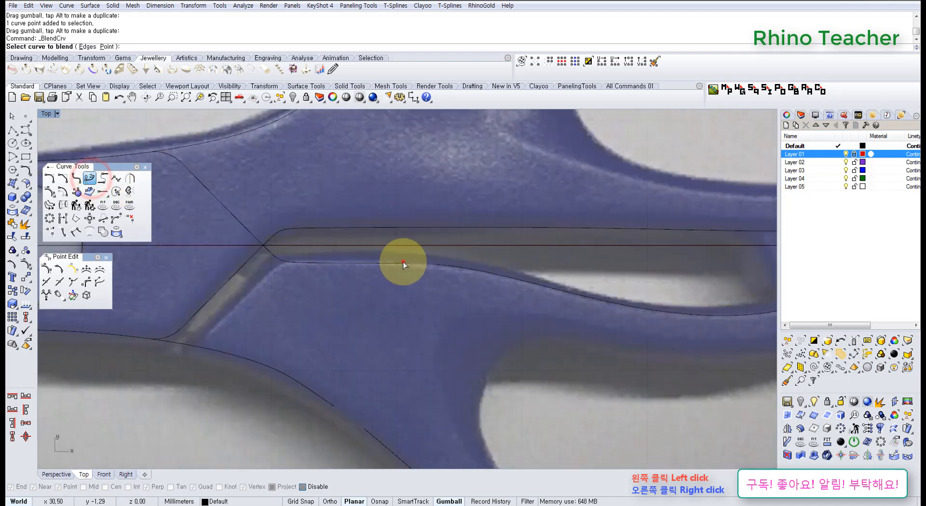
click(435, 263)
right_click(403, 317)
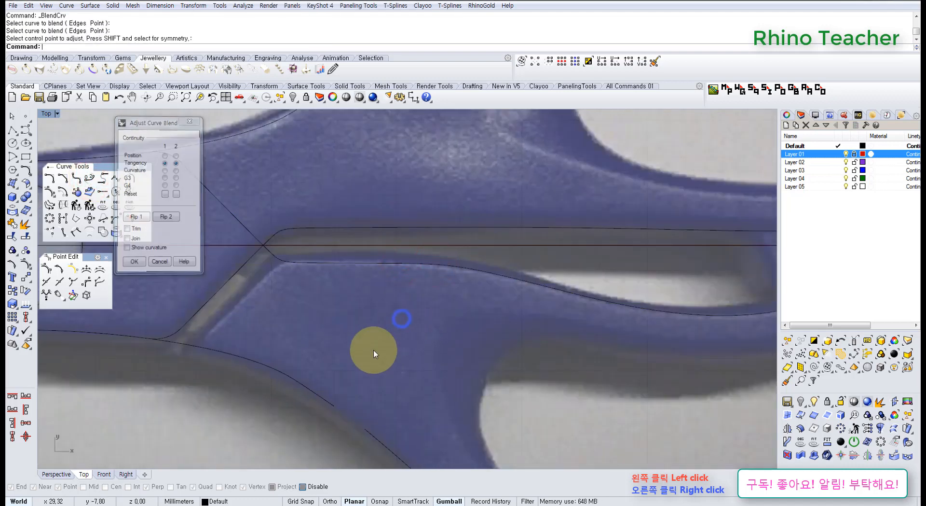
Bridge the gap on the lower handle's underside with a second curve blend
right_drag(368, 342, 372, 271)
right_click(372, 271)
click(333, 327)
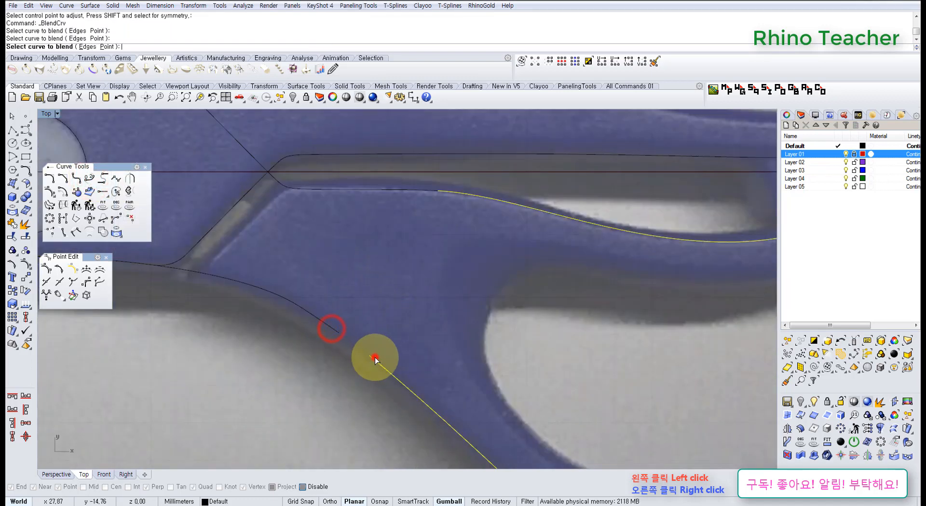
click(375, 358)
right_click(417, 308)
scroll(417, 308, down, 5)
click(416, 308)
right_drag(428, 291, 387, 289)
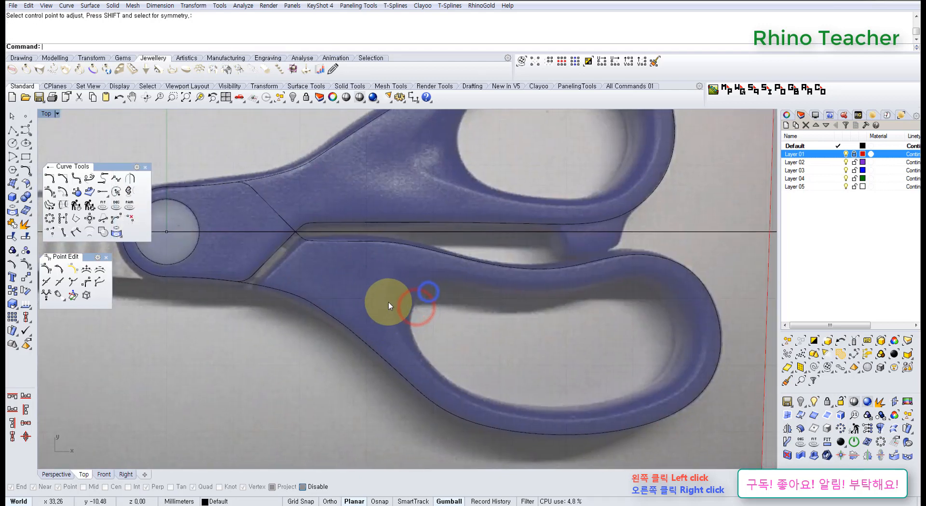
Join the handle curve, both blend curves and the pivot-side outline into one closed curve
drag(380, 308, 296, 356)
scroll(368, 273, up, 5)
shift+drag(434, 252, 357, 209)
scroll(357, 210, down, 3)
right_drag(357, 210, 316, 250)
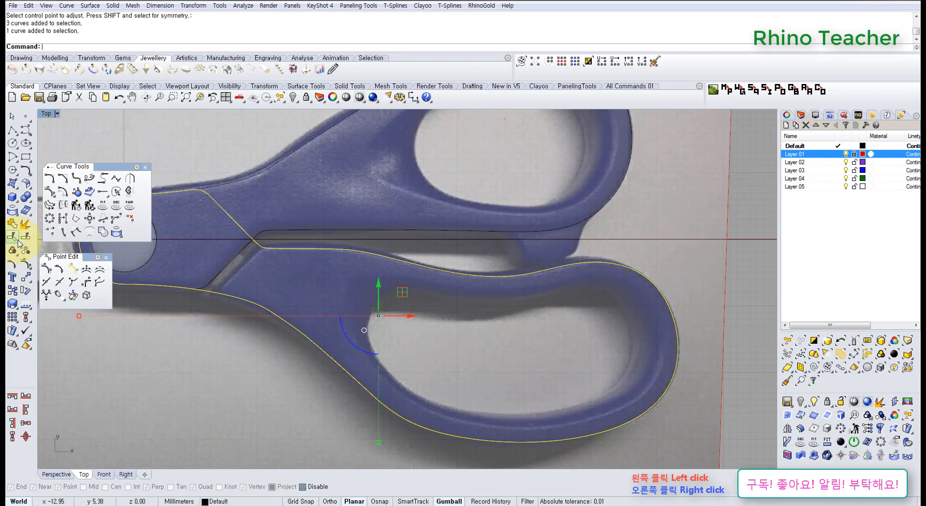
right_drag(341, 303, 330, 348)
click(496, 362)
Select the joined lower handle outline to check that it is one continuous curve, and deselect it
right_drag(410, 365, 461, 326)
scroll(434, 310, down, 4)
drag(502, 335, 434, 374)
scroll(373, 292, up, 6)
scroll(441, 274, down, 4)
right_drag(444, 273, 348, 299)
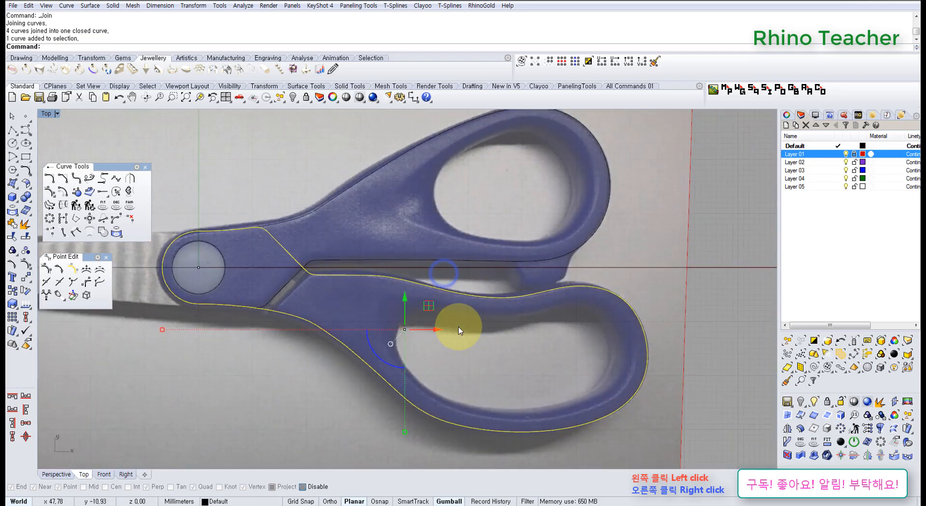
click(466, 333)
right_drag(449, 221, 427, 262)
scroll(448, 232, up, 2)
right_drag(448, 232, 362, 291)
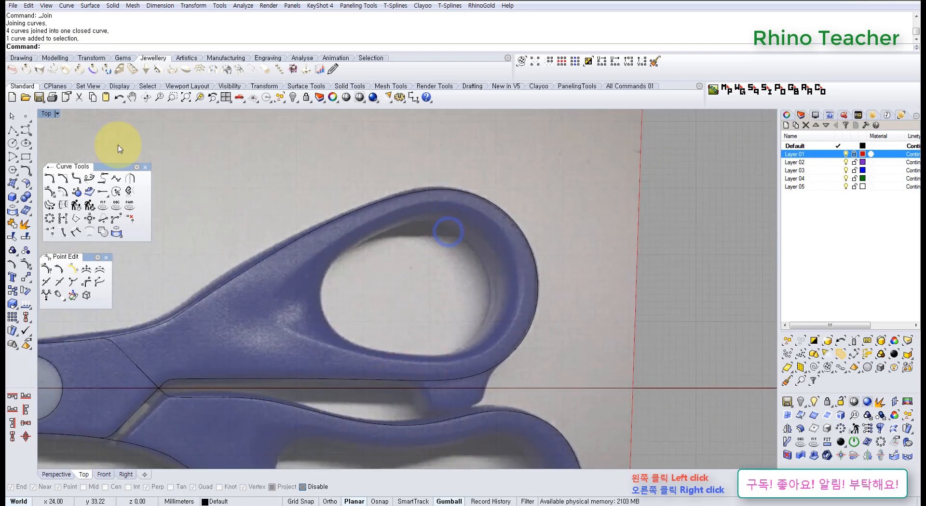
click(25, 131)
scroll(314, 294, up, 3)
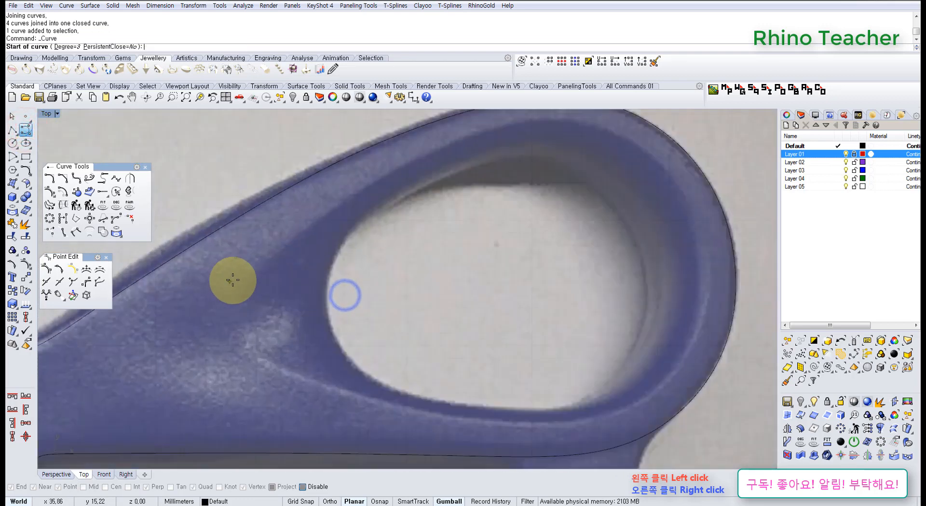
right_drag(319, 248, 345, 245)
scroll(269, 294, up, 6)
scroll(273, 290, down, 8)
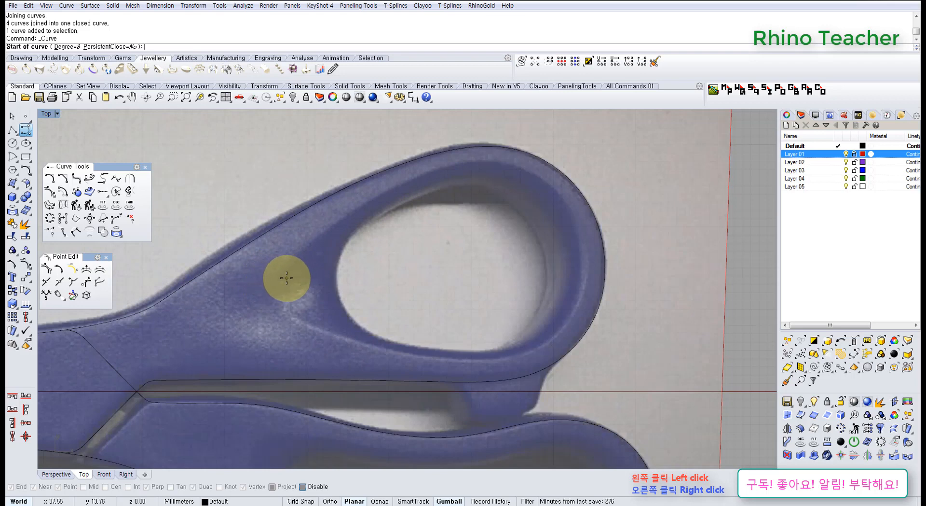
scroll(284, 282, up, 4)
click(268, 281)
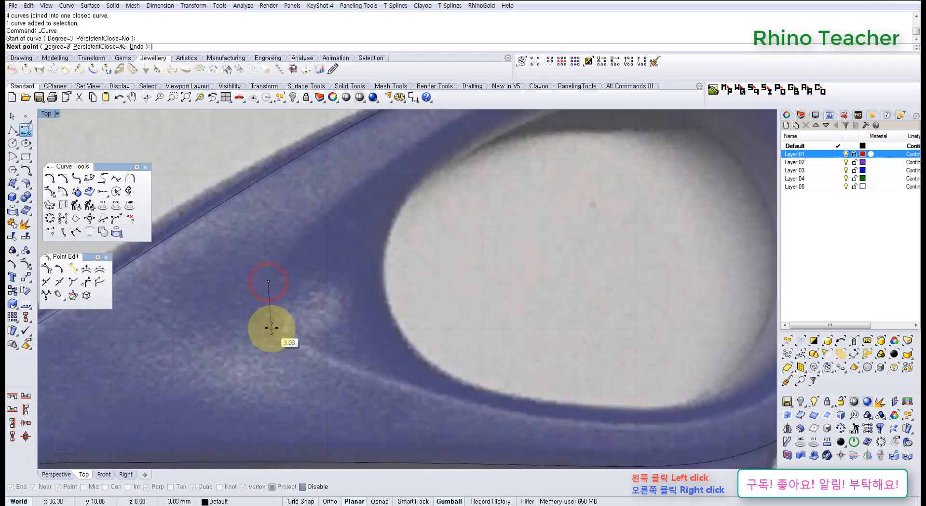
right_click(274, 314)
scroll(277, 292, down, 3)
Start a control-point curve around the upper handle's finger-hole recess, placing the first four points around its narrow end near the pivot
right_click(277, 285)
scroll(280, 280, up, 5)
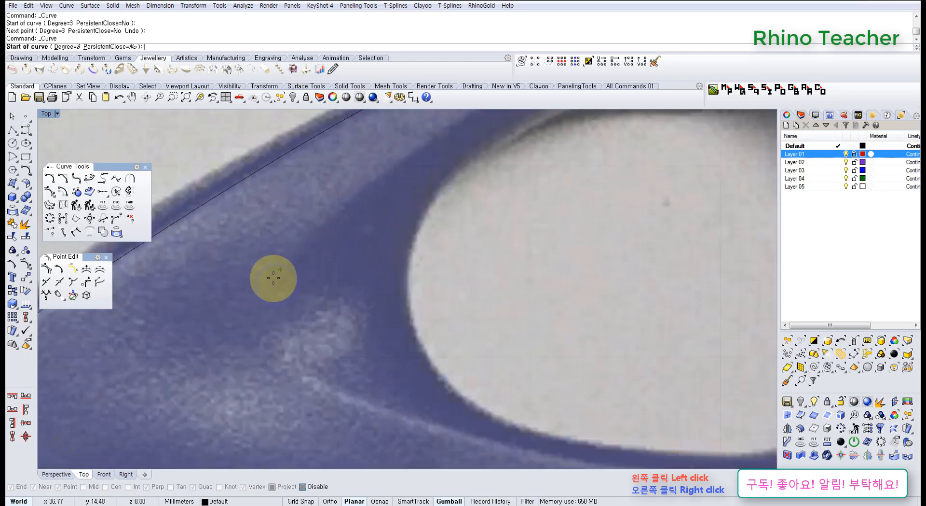
click(296, 254)
click(256, 294)
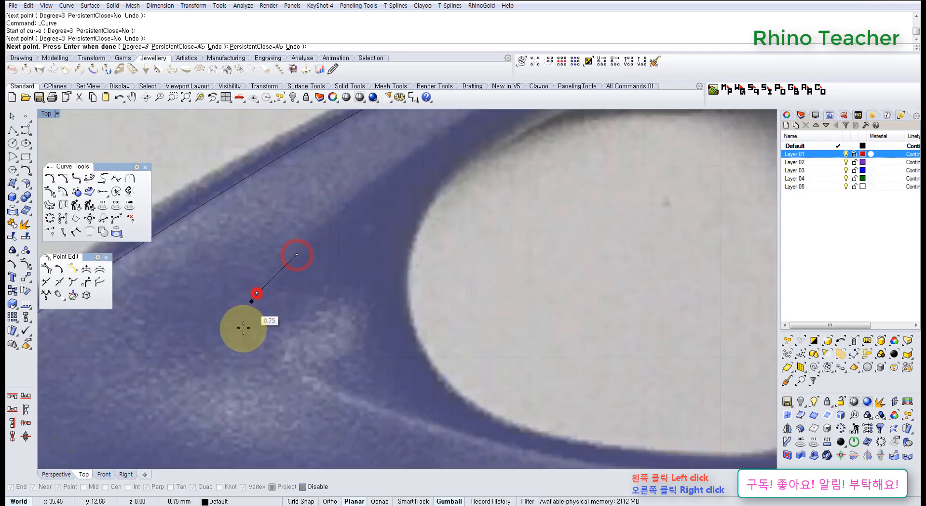
scroll(243, 332, down, 2)
right_drag(242, 334, 241, 261)
click(256, 284)
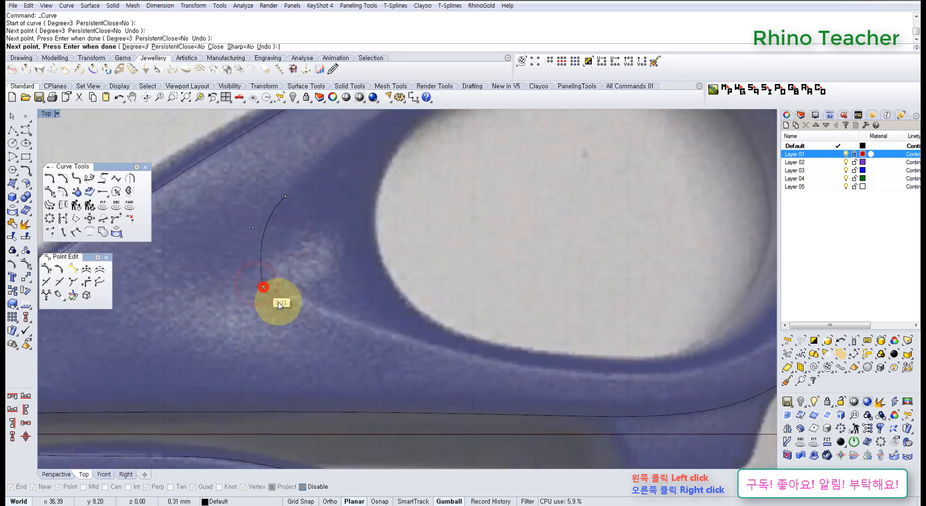
click(299, 304)
right_drag(434, 355, 305, 343)
scroll(305, 343, down, 2)
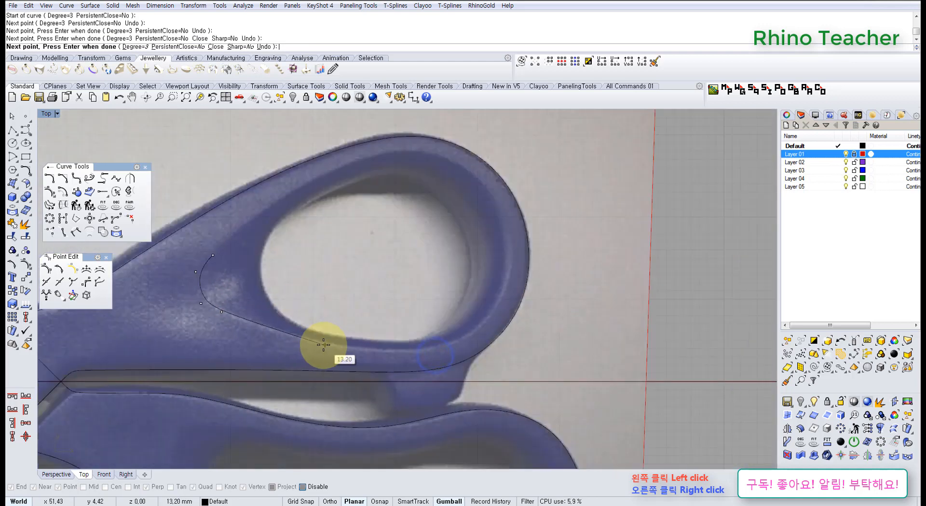
Continue the curve along the lower rim of the upper finger hole and up around its outer end
click(313, 343)
click(391, 353)
right_drag(475, 336, 383, 363)
click(384, 363)
click(431, 294)
right_drag(417, 228, 439, 277)
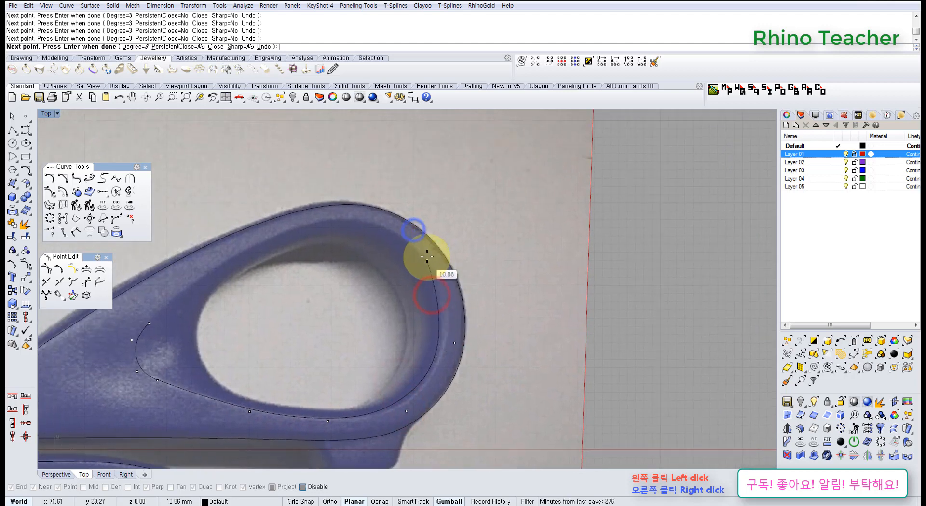
Continue the curve over the upper rim and back to its start point, closing it around the upper finger hole
click(426, 254)
click(357, 216)
mouse_move(287, 225)
right_down()
mouse_move(368, 219)
mouse_move(356, 232)
right_up()
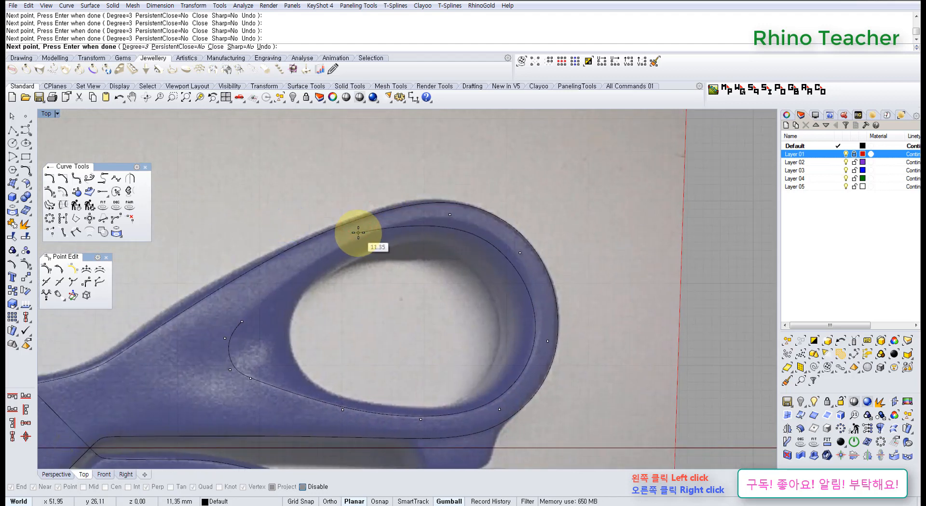
click(363, 231)
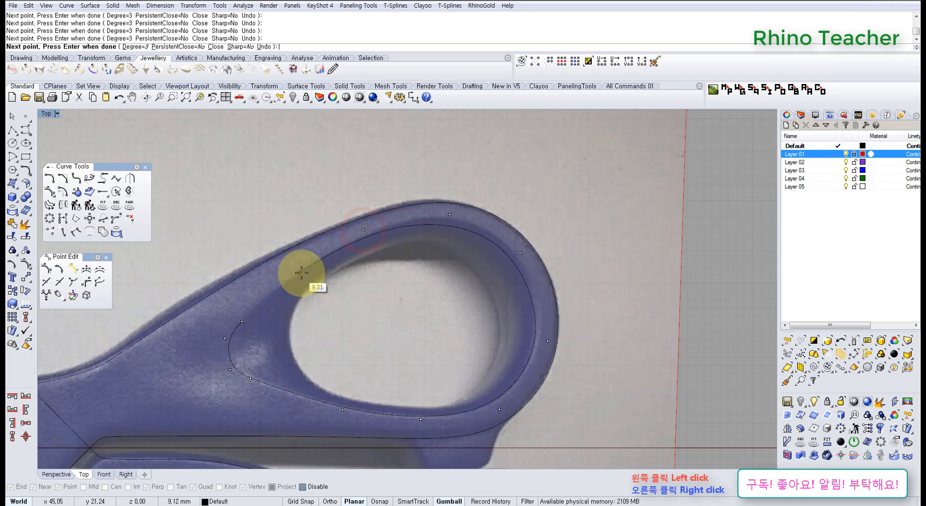
click(303, 272)
right_drag(294, 308, 403, 276)
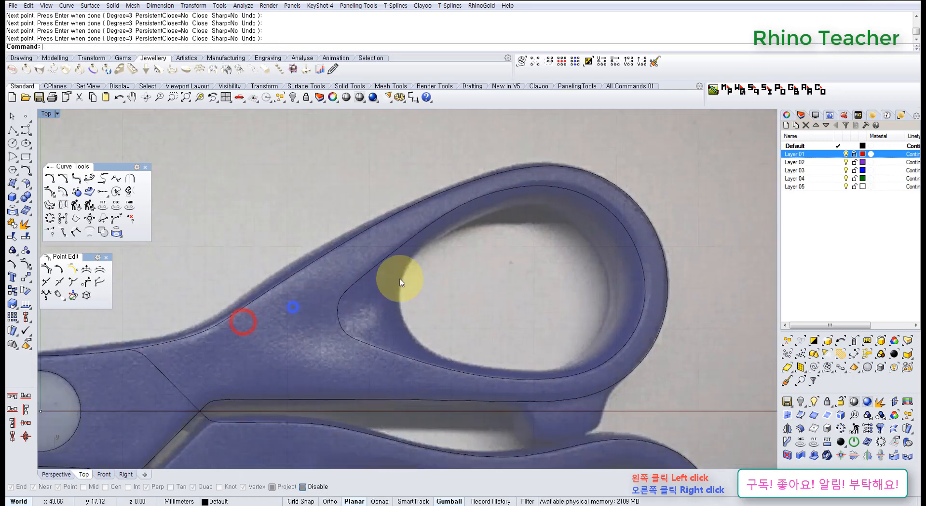
Turn on the closed finger-hole curve's control points and reshape its narrow end to follow the edge of the recess
drag(387, 316, 296, 317)
right_drag(386, 328, 337, 316)
key(F10)
scroll(320, 311, up, 6)
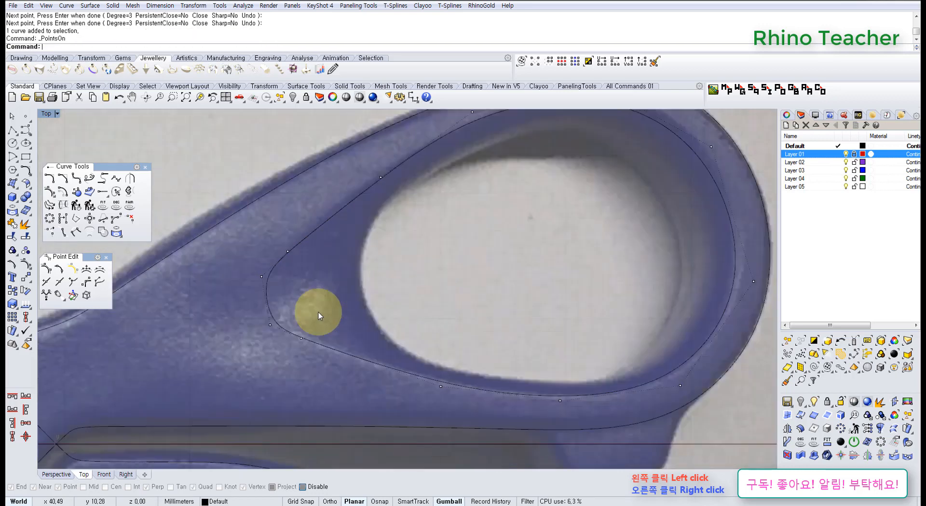
drag(229, 309, 291, 348)
mouse_move(280, 303)
mouse_down()
mouse_move(268, 303)
mouse_move(272, 297)
mouse_up()
click(288, 294)
drag(233, 261, 263, 252)
click(370, 278)
Adjust the curve at the upper outer bend by moving its control point to match the finger-hole rim
scroll(401, 292, down, 6)
right_drag(409, 285, 370, 299)
right_drag(435, 217, 384, 275)
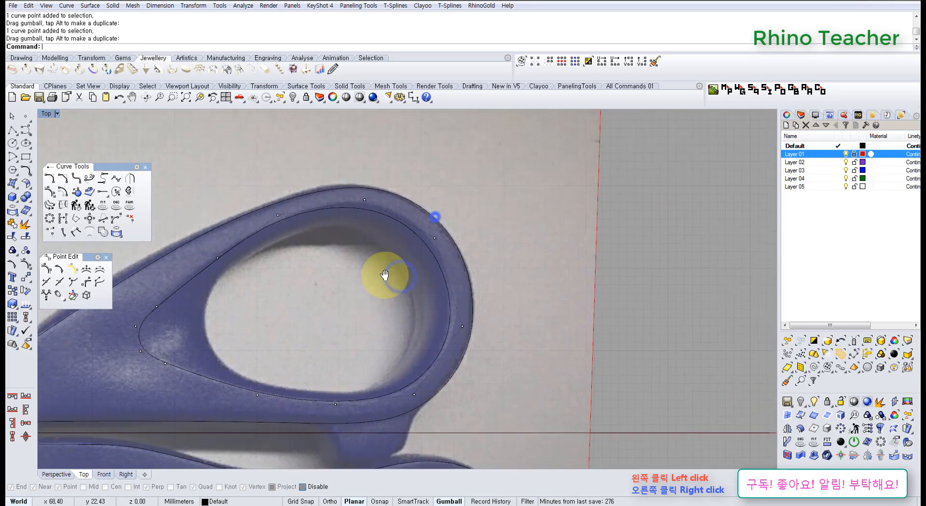
scroll(386, 266, up, 3)
drag(442, 302, 439, 301)
right_drag(432, 299, 377, 327)
drag(378, 285, 392, 279)
Move the topmost control point slightly so the upper finger-hole curve follows the rim's crest
scroll(312, 269, down, 4)
right_drag(299, 284, 487, 290)
scroll(488, 289, up, 2)
drag(392, 169, 436, 251)
right_drag(428, 255, 389, 268)
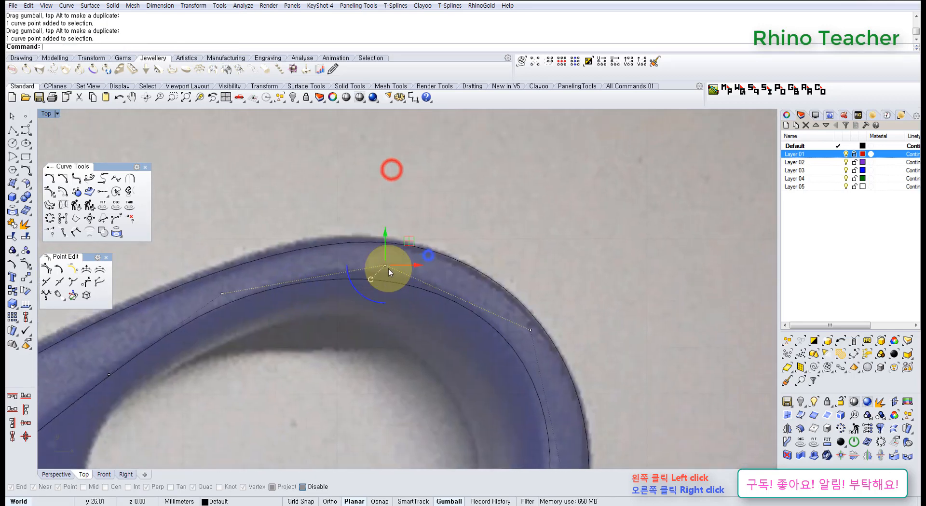
scroll(398, 248, up, 3)
drag(408, 236, 407, 235)
scroll(429, 260, down, 6)
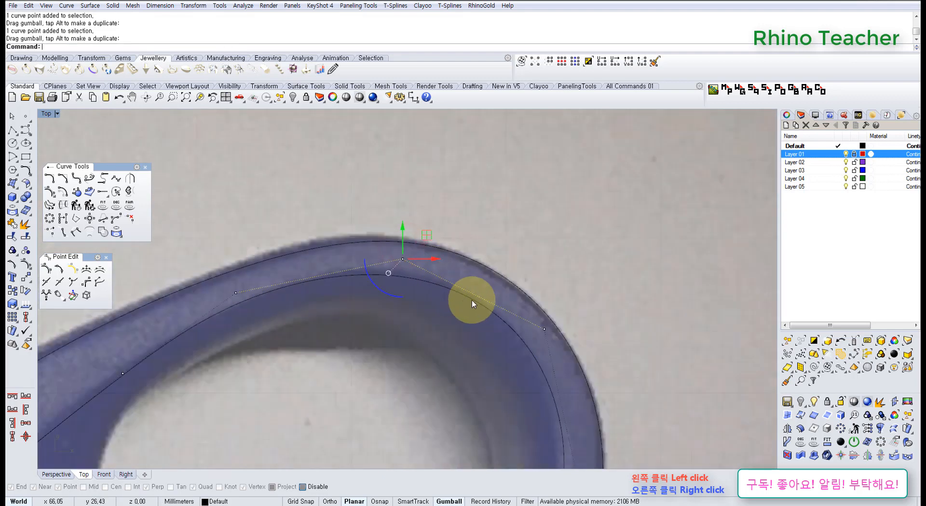
Refine the topmost control point again and shift the neighbouring point on the pivot side along the upper rim
mouse_move(463, 306)
right_down()
mouse_move(445, 275)
mouse_move(475, 317)
right_up()
scroll(473, 309, up, 2)
scroll(457, 212, up, 2)
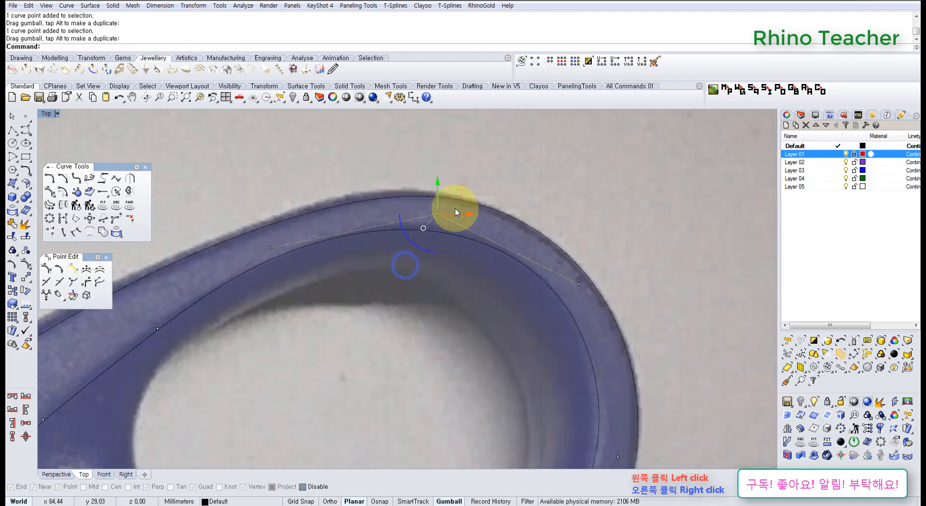
drag(461, 193, 462, 192)
right_drag(418, 275, 513, 272)
click(477, 289)
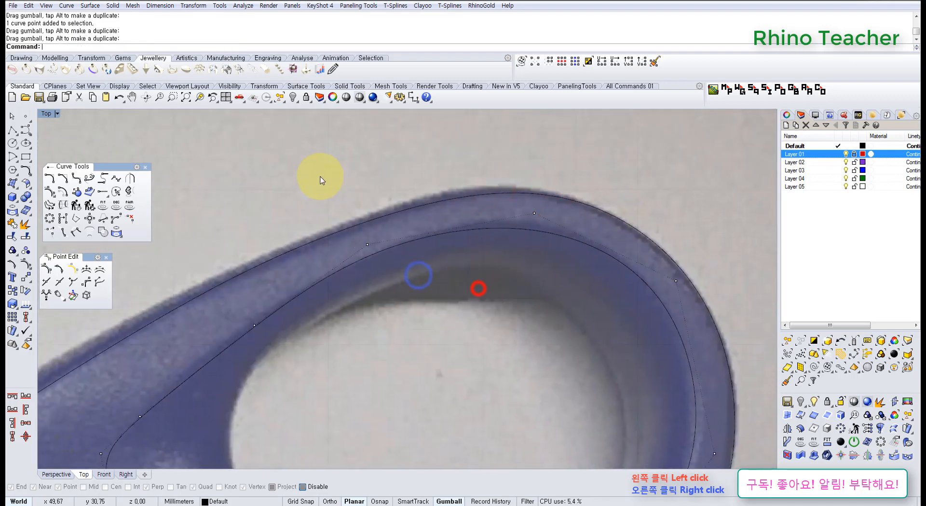
drag(338, 198, 411, 283)
scroll(374, 218, up, 4)
drag(385, 235, 391, 236)
scroll(395, 242, down, 12)
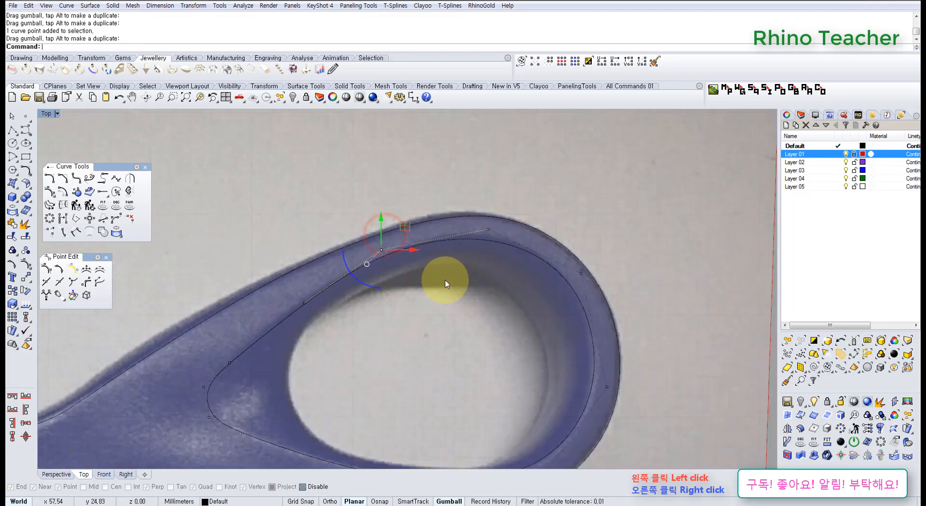
Nudge the control point at the finger hole's outermost end to fit the curve to the rim
right_drag(481, 318, 349, 261)
scroll(387, 274, up, 5)
drag(332, 243, 427, 295)
scroll(419, 263, up, 3)
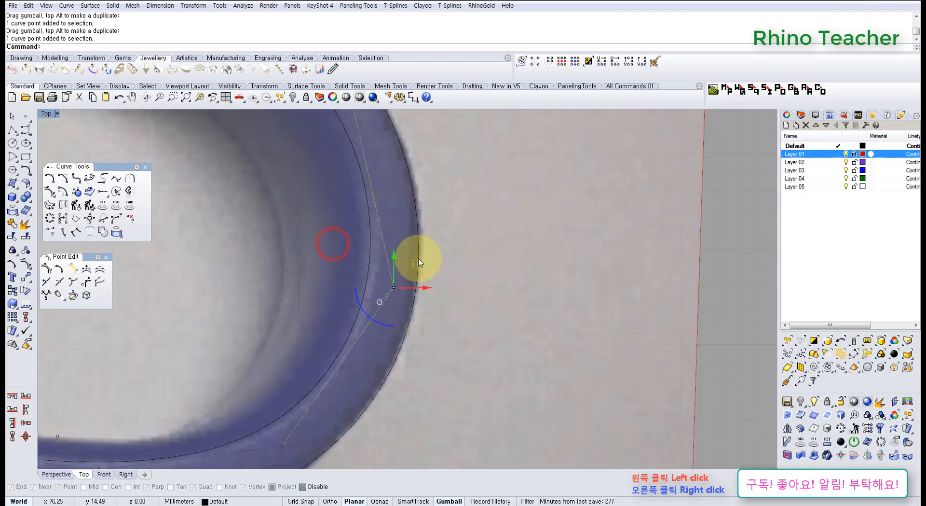
drag(425, 263, 426, 263)
scroll(423, 265, down, 8)
right_drag(364, 281, 435, 255)
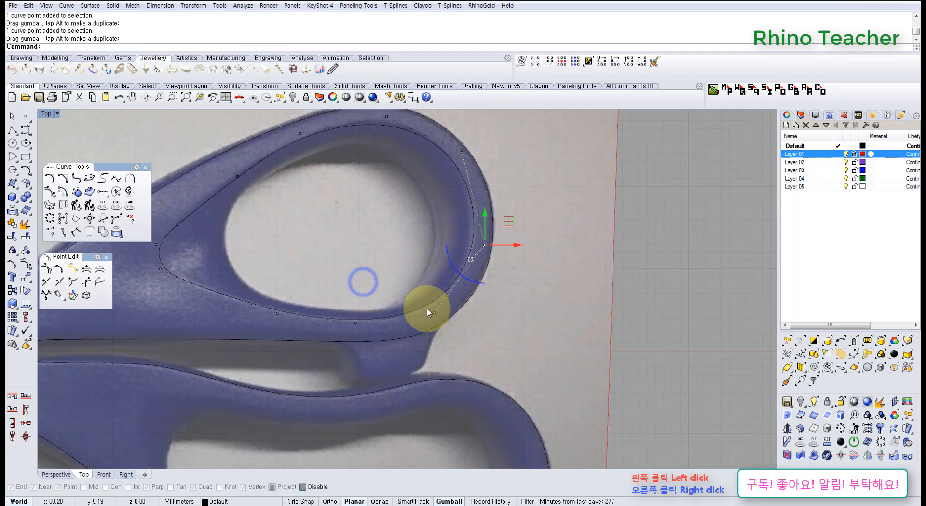
Move the control point at the lower outer bend outward so the curve fits the rim there
right_drag(475, 295, 452, 322)
click(515, 332)
scroll(398, 338, up, 3)
drag(389, 304, 442, 359)
drag(444, 324, 447, 329)
scroll(534, 322, down, 6)
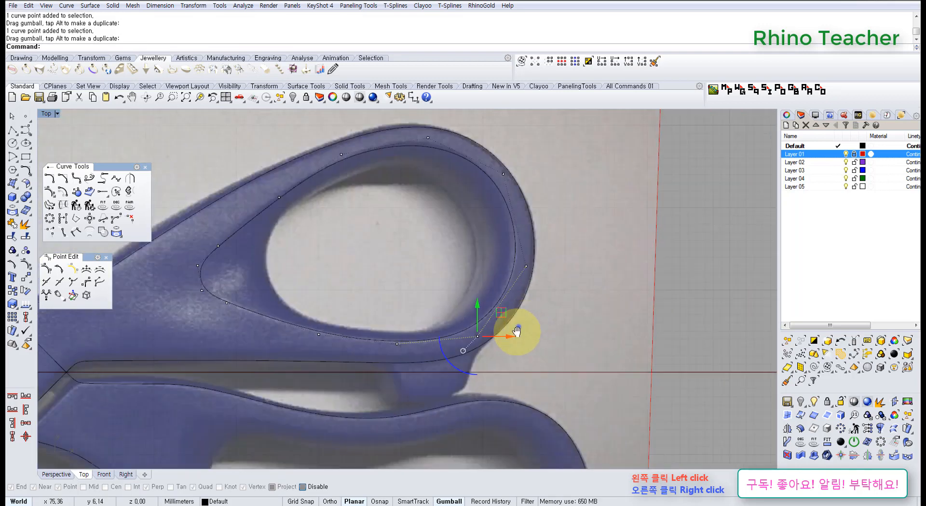
right_drag(518, 327, 523, 343)
click(572, 320)
Shift the bottom control point of the upper finger-hole curve slightly up and toward the pivot to follow the lower rim
scroll(392, 351, up, 6)
right_drag(399, 351, 450, 344)
drag(442, 336, 486, 389)
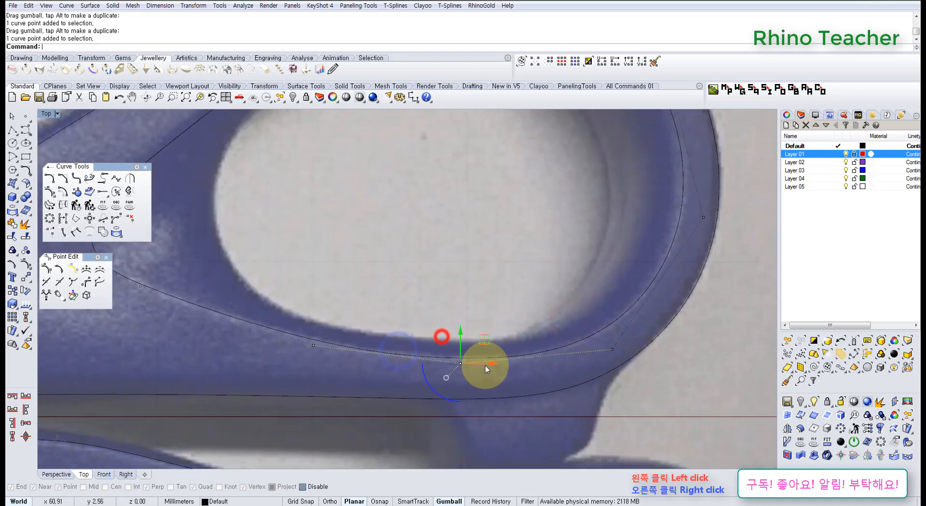
drag(484, 344, 479, 341)
scroll(502, 333, down, 6)
right_drag(505, 331, 406, 333)
scroll(513, 263, up, 2)
scroll(513, 264, up, 4)
right_drag(505, 271, 456, 306)
scroll(379, 294, down, 8)
right_drag(372, 295, 460, 285)
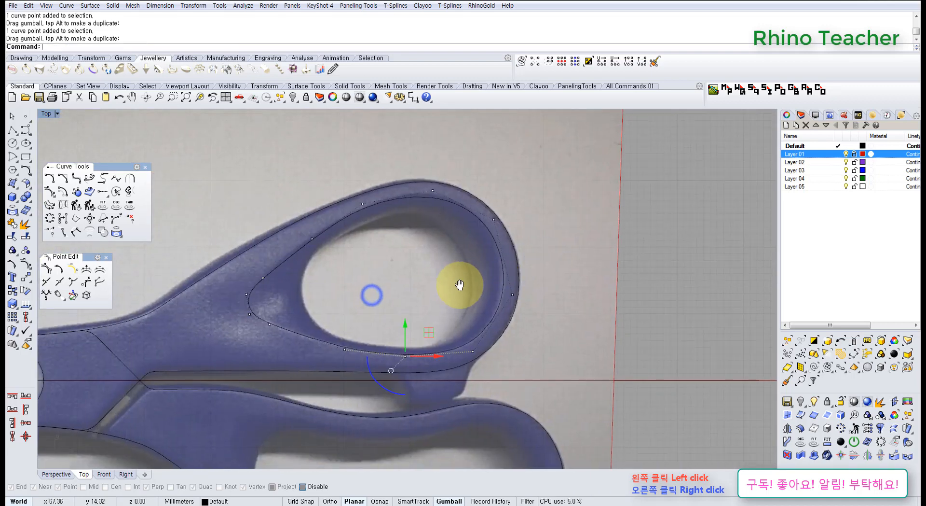
Adjust the control point midway along the sloping upper rim toward the narrow end, and deselect it
scroll(441, 260, up, 3)
scroll(440, 248, up, 3)
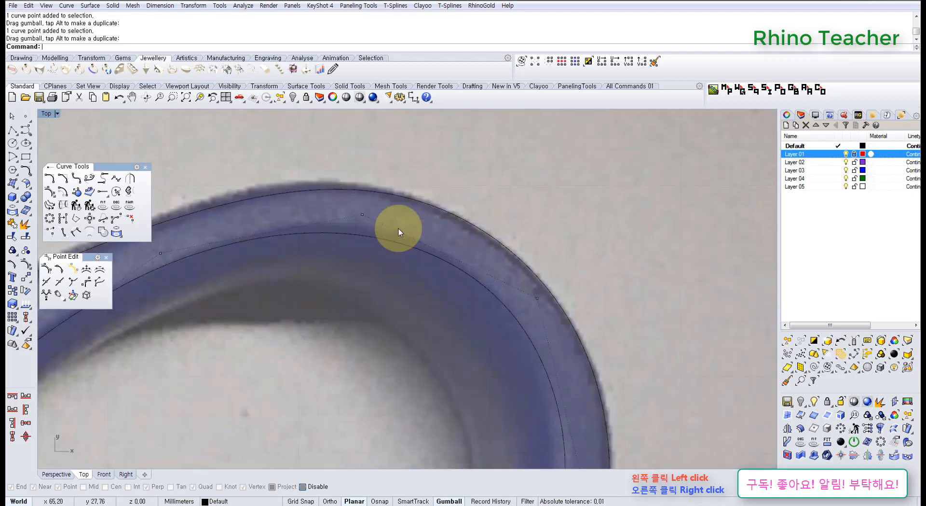
scroll(398, 230, down, 6)
scroll(348, 265, up, 6)
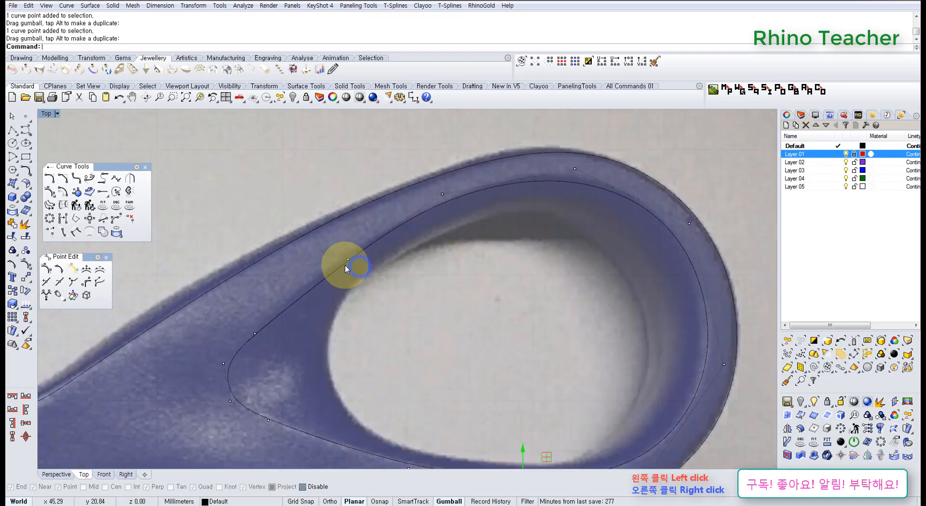
drag(372, 240, 366, 242)
click(414, 300)
Nudge the control point just above the recess's narrow tip to smooth the curve's transition, and deselect it
right_drag(311, 328, 404, 284)
scroll(325, 314, up, 4)
drag(310, 267, 369, 322)
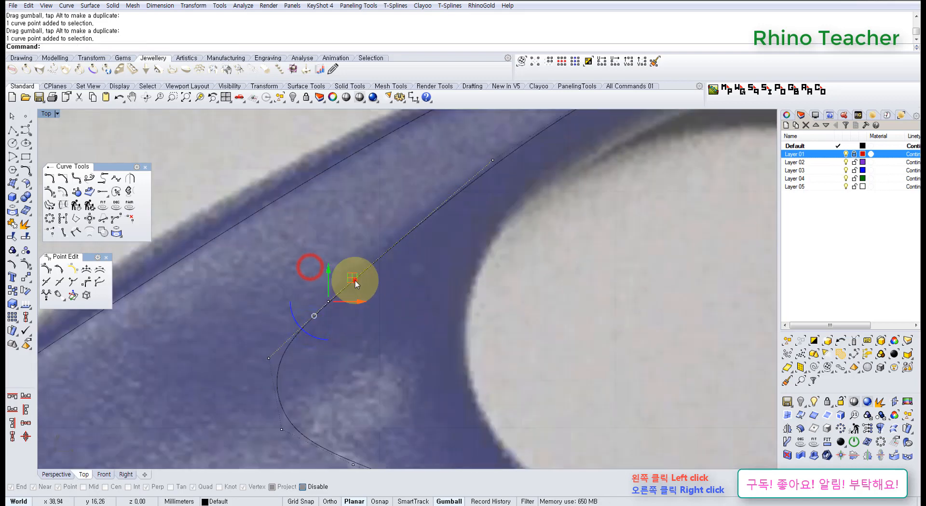
drag(355, 280, 356, 280)
scroll(428, 320, down, 6)
right_drag(428, 320, 340, 288)
click(368, 294)
scroll(393, 310, down, 5)
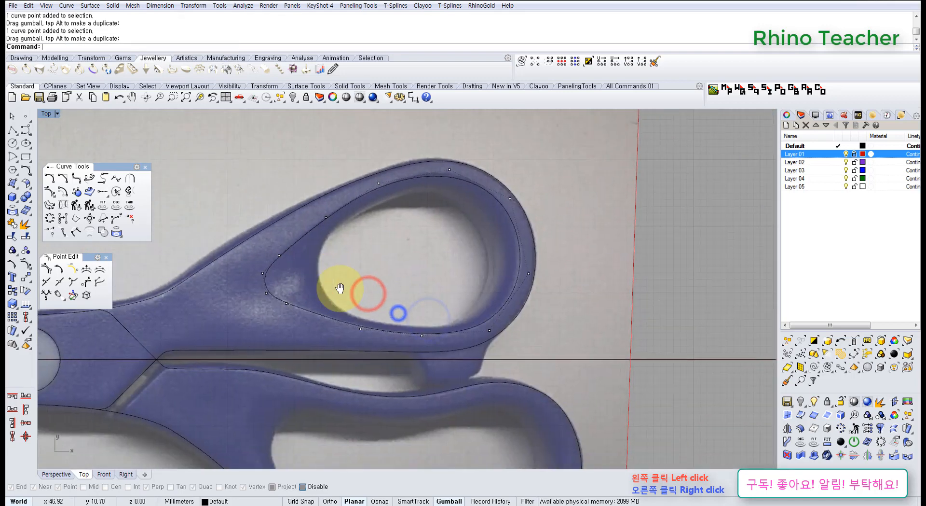
Fine-tune the outermost control point of the upper finger-hole curve once more, and hide the curve's control points
scroll(410, 331, up, 1)
scroll(502, 274, up, 4)
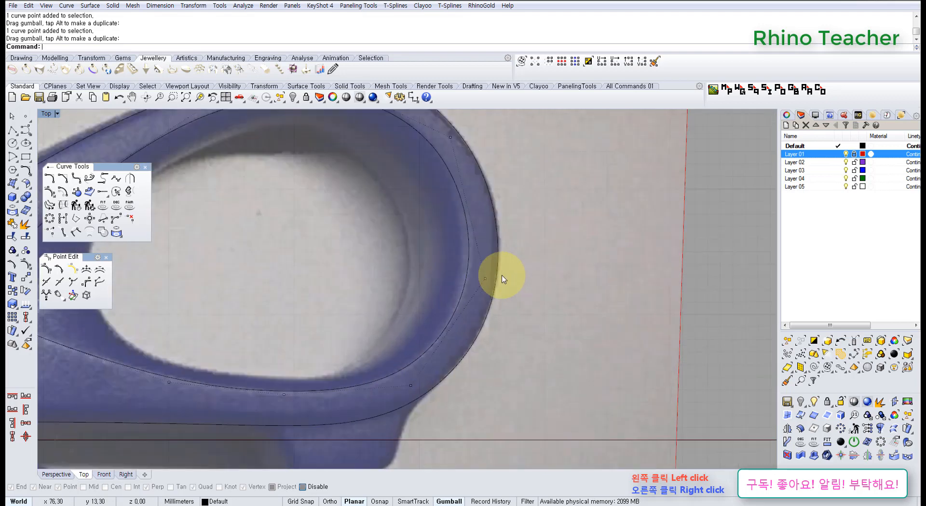
drag(420, 247, 505, 299)
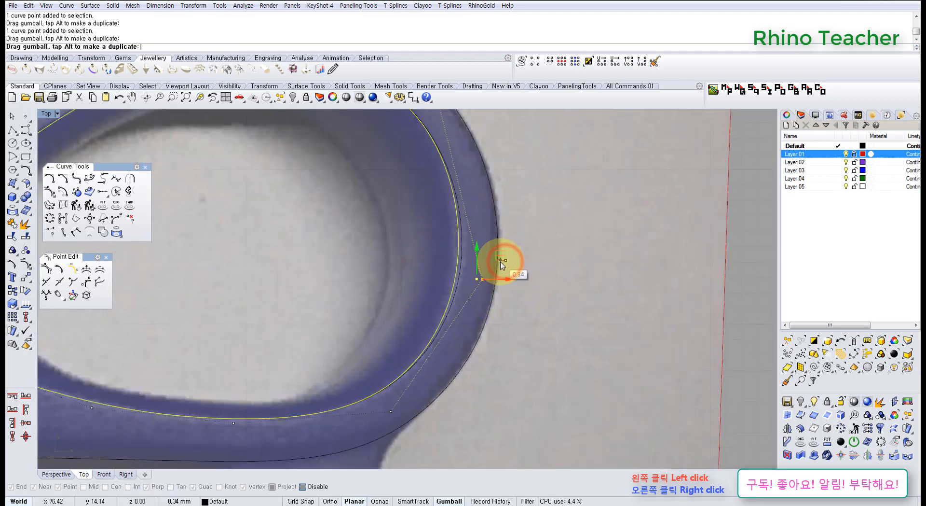
drag(501, 261, 501, 262)
scroll(501, 264, down, 7)
key(Escape)
key(Escape)
Start a degree-3 control point curve on the lower handle and place its first four points around the finger hole's pivot-side end
right_drag(514, 358, 480, 297)
scroll(476, 305, down, 6)
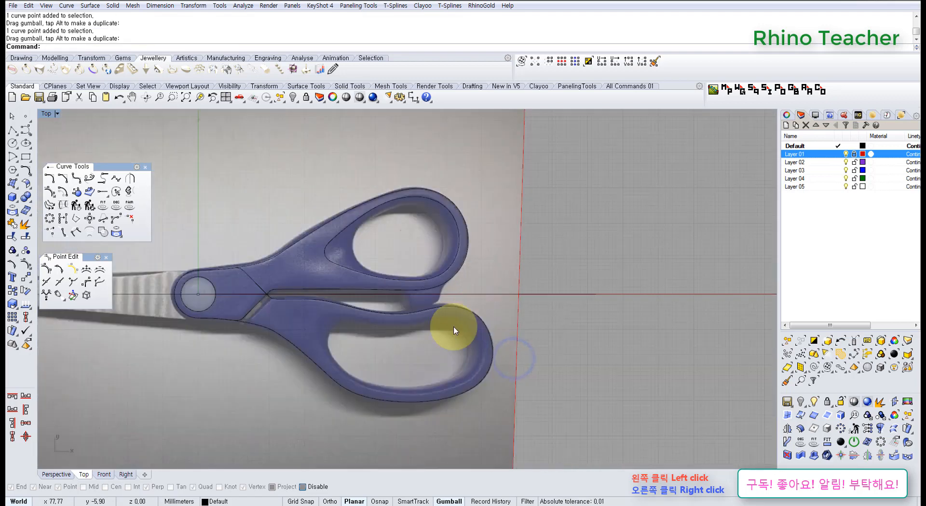
right_drag(449, 325, 434, 298)
scroll(372, 307, up, 6)
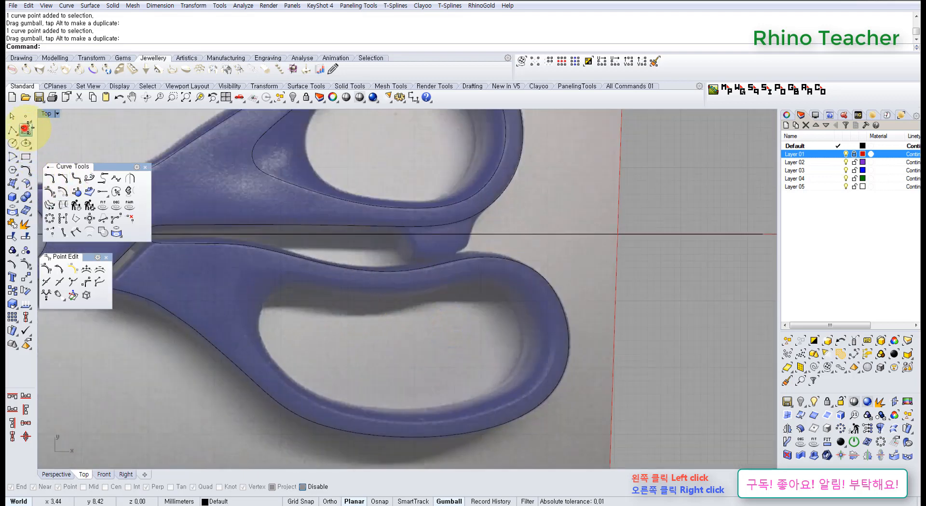
click(26, 129)
right_drag(262, 311, 337, 269)
scroll(341, 265, up, 4)
scroll(372, 280, down, 6)
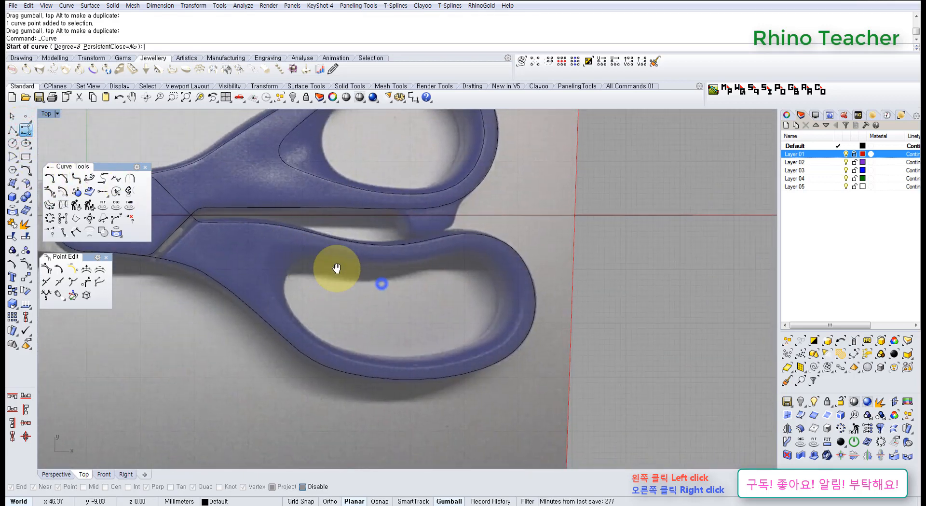
scroll(328, 260, up, 5)
scroll(324, 241, down, 6)
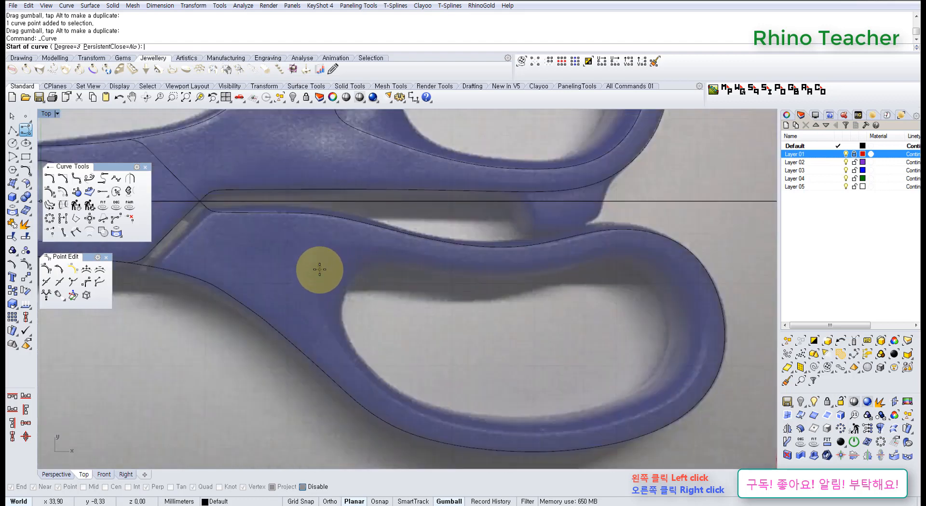
scroll(309, 275, up, 6)
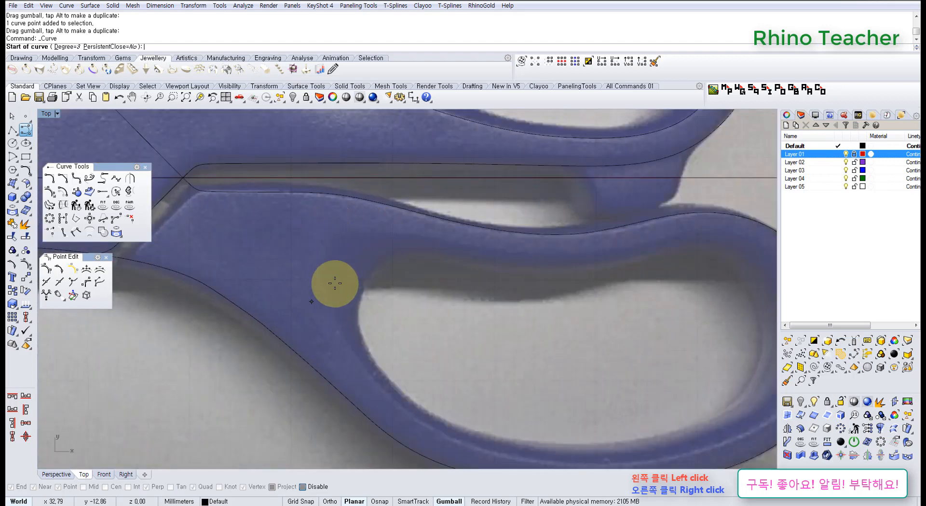
click(384, 229)
click(354, 227)
click(318, 262)
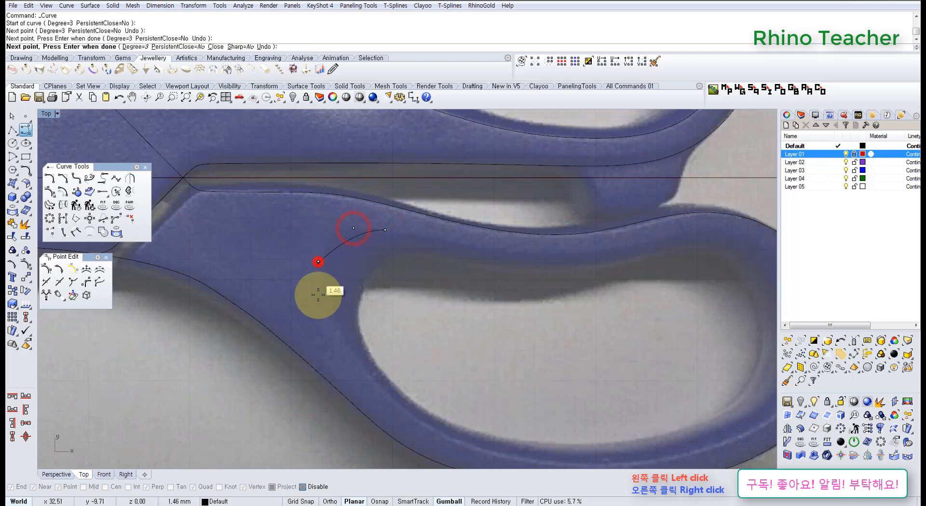
click(327, 311)
Continue the curve along the lower rim of the lower finger hole and around to its outermost side
scroll(351, 349, down, 4)
right_drag(351, 350, 278, 265)
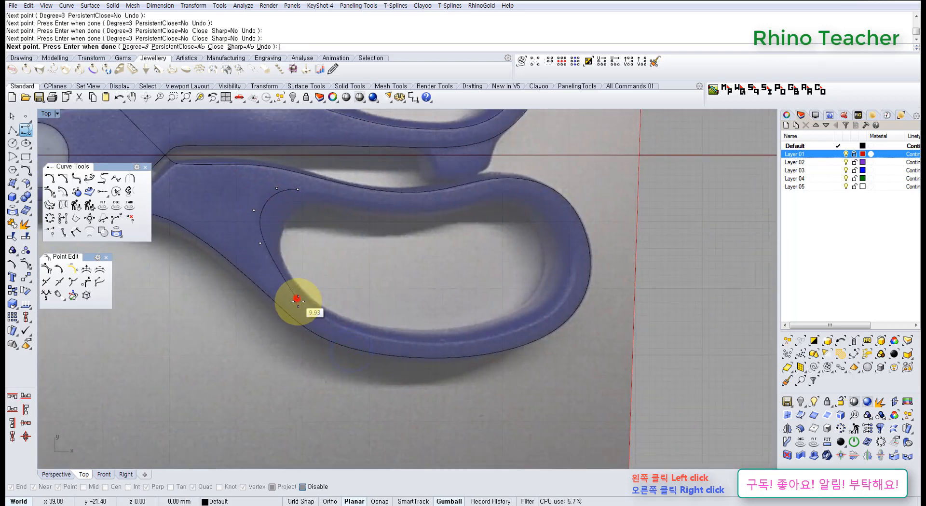
click(298, 300)
click(338, 332)
right_drag(440, 343, 368, 345)
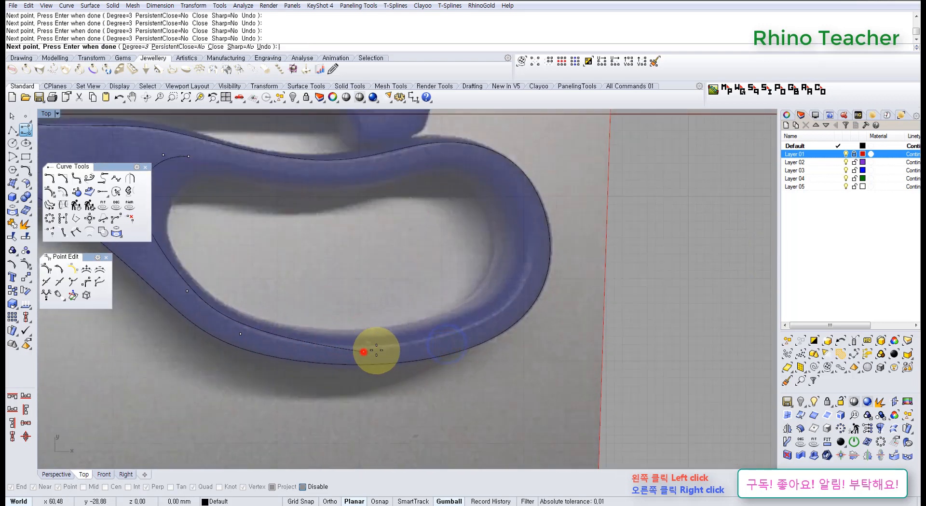
click(448, 337)
right_drag(500, 305, 417, 342)
scroll(424, 339, up, 4)
click(432, 345)
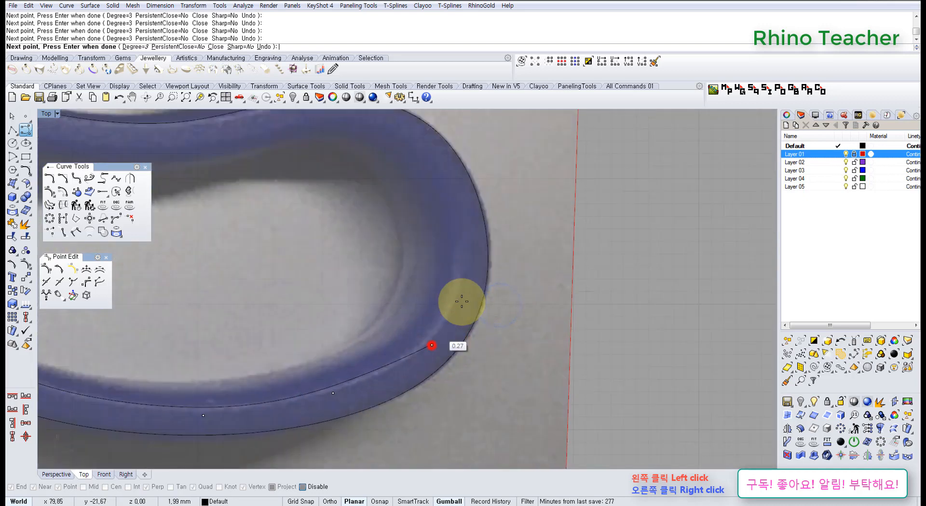
click(469, 268)
Carry the curve around the outer end and back along the dipping upper rim, closing it at its start point
scroll(469, 224, down, 6)
right_drag(465, 220, 447, 278)
scroll(447, 276, up, 4)
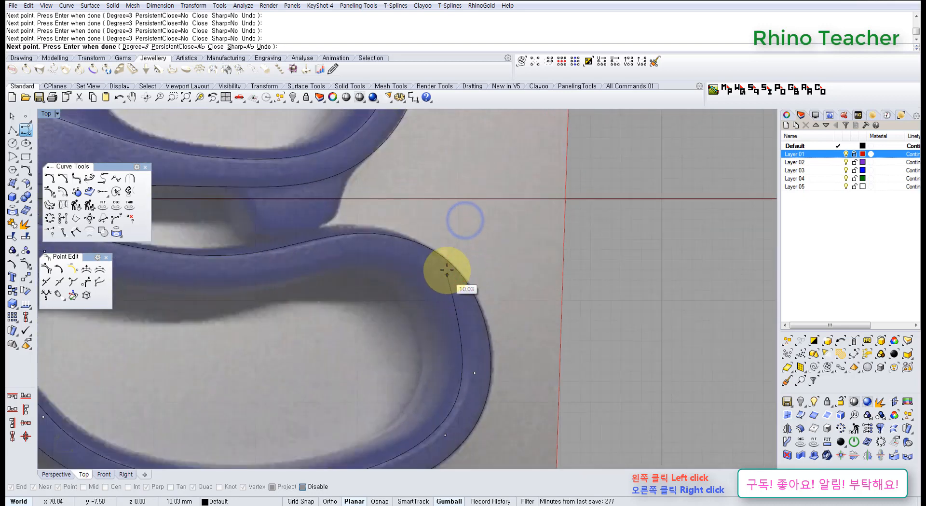
click(447, 268)
click(380, 254)
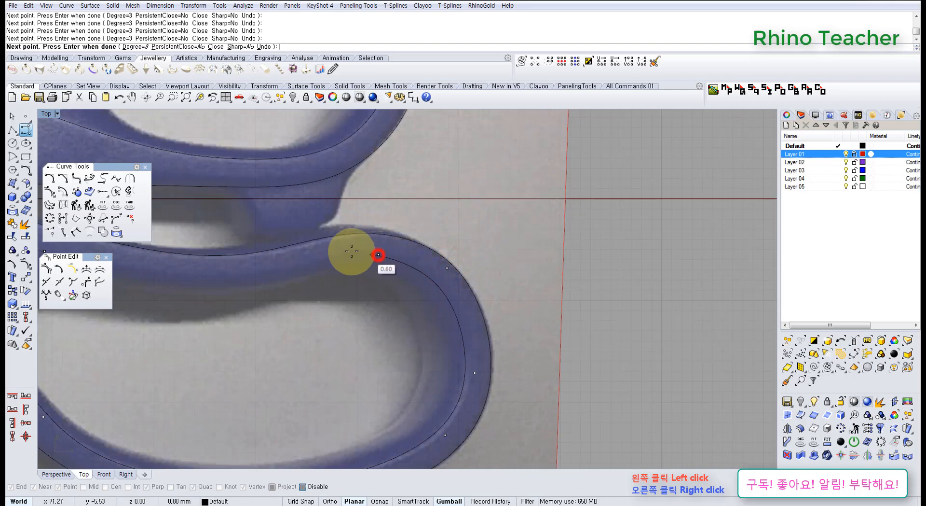
right_drag(332, 264, 455, 262)
scroll(435, 265, down, 2)
click(417, 276)
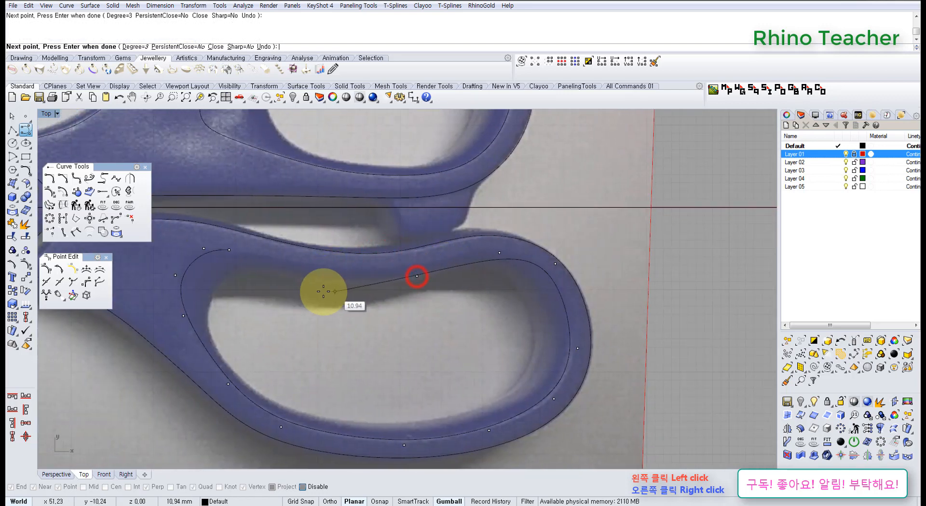
click(321, 284)
click(235, 251)
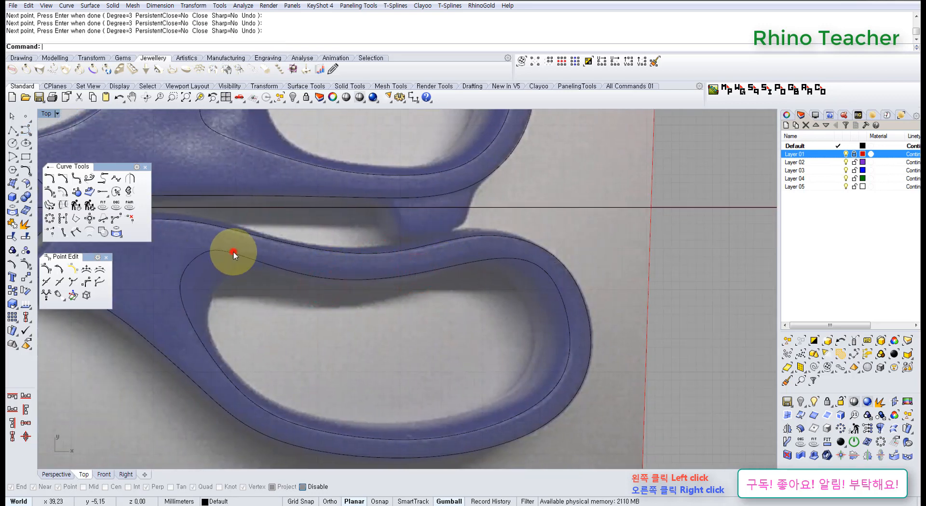
Show the lower finger-hole curve's control points and shift the two at its upper corner nearest the pivot
scroll(392, 262, down, 2)
scroll(331, 270, up, 4)
click(337, 273)
scroll(295, 321, down, 1)
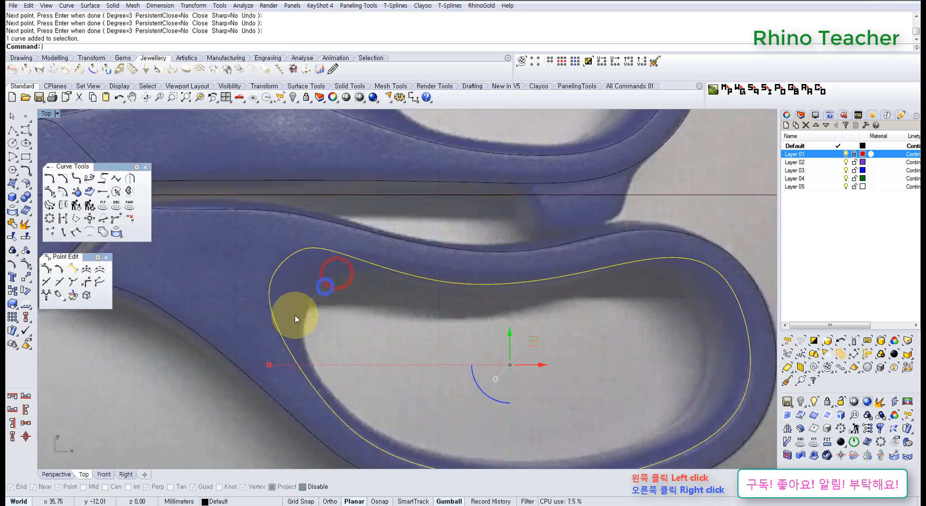
right_click(324, 299)
scroll(346, 241, up, 4)
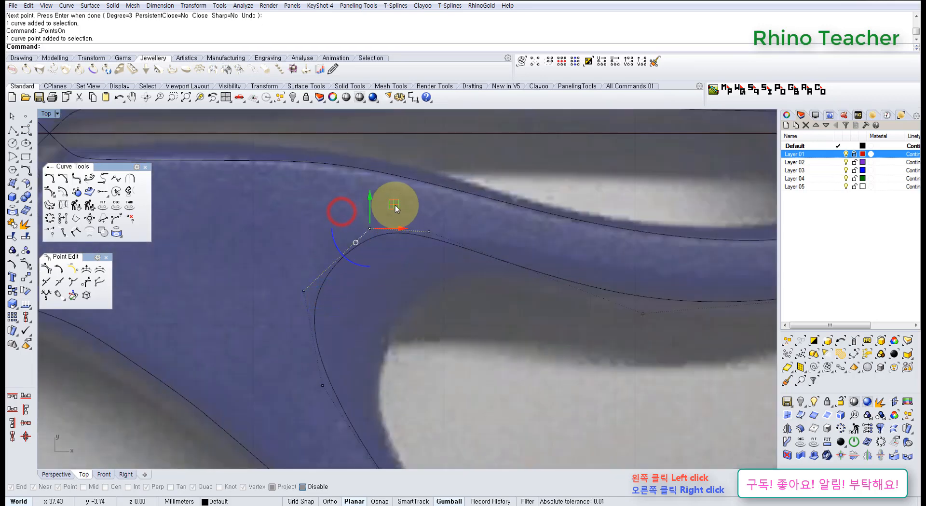
drag(367, 211, 367, 213)
drag(482, 280, 483, 281)
right_drag(479, 227, 398, 263)
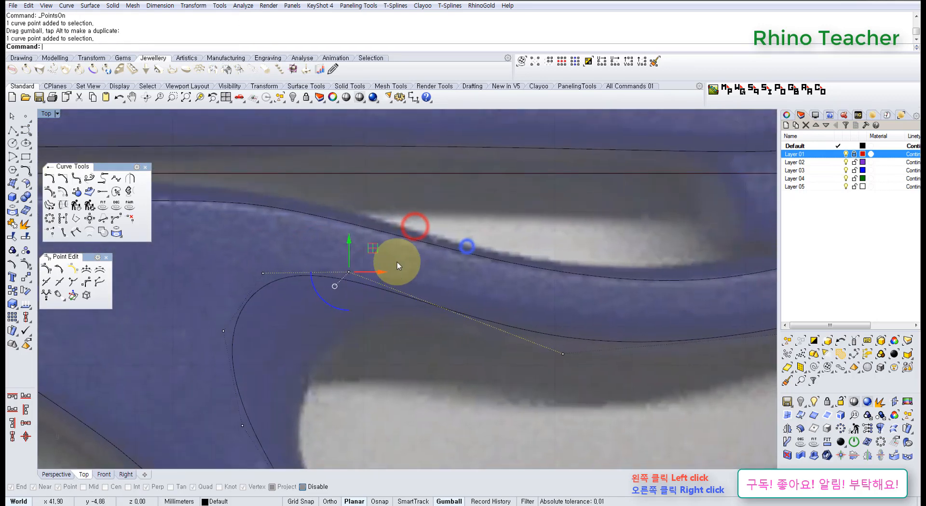
drag(376, 251, 383, 247)
Nudge the control point below the dip in the lower finger hole's upper rim to follow the photo
right_drag(498, 289, 388, 291)
drag(386, 280, 505, 388)
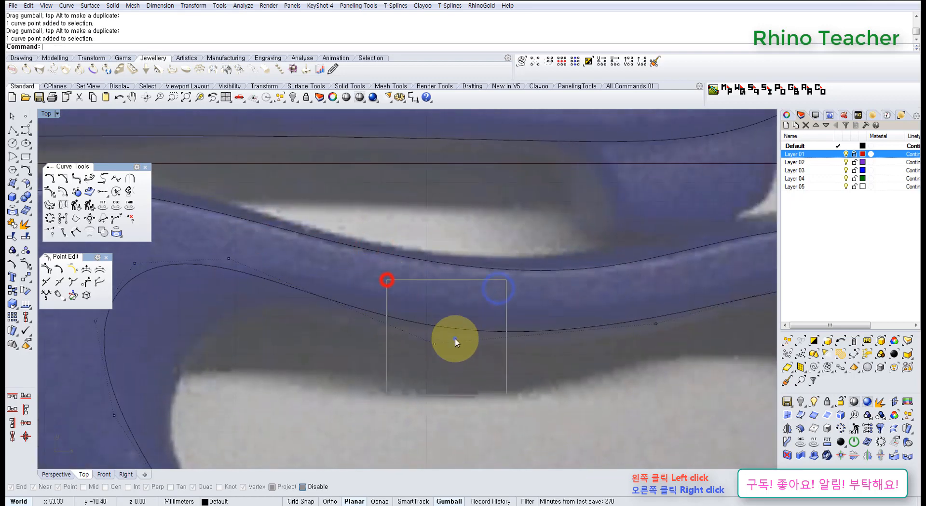
right_drag(454, 338, 372, 313)
drag(363, 294, 364, 295)
scroll(461, 305, down, 5)
right_drag(498, 302, 449, 314)
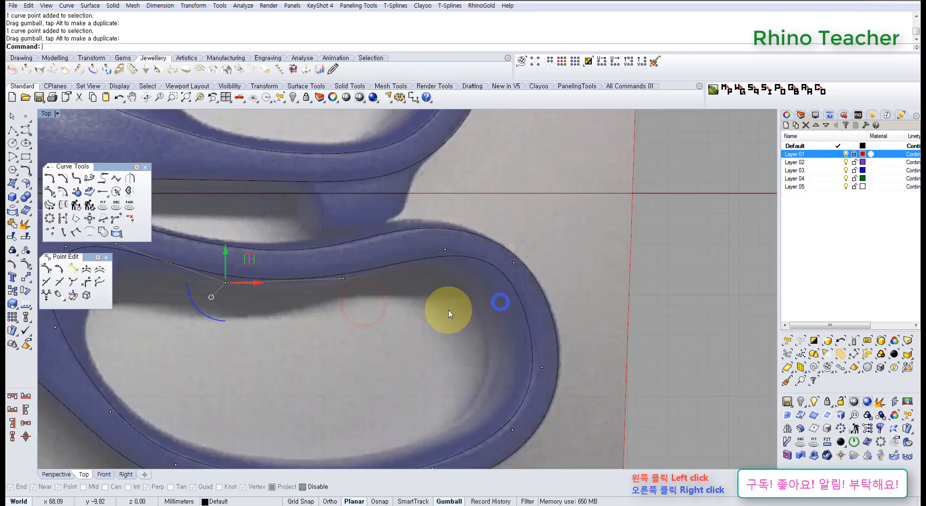
Fine-tune the lower finger-hole curve's control points where the upper rim crests and bends into the outer end
click(447, 314)
right_drag(472, 285, 432, 273)
scroll(442, 269, up, 4)
drag(424, 205, 485, 278)
right_drag(358, 271, 438, 290)
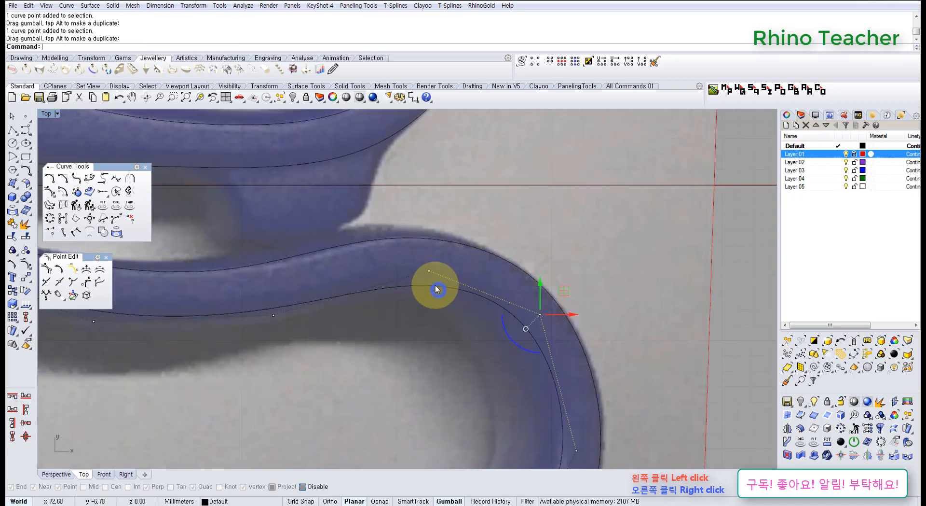
drag(410, 253, 452, 285)
drag(450, 245, 450, 245)
Nudge the control point on the pivot side of the lower rim to match the finger hole's lower edge
right_drag(521, 358, 444, 220)
scroll(462, 280, down, 4)
right_drag(426, 323, 518, 332)
right_drag(312, 294, 430, 318)
scroll(434, 343, up, 4)
drag(420, 318, 454, 401)
right_drag(458, 368, 339, 342)
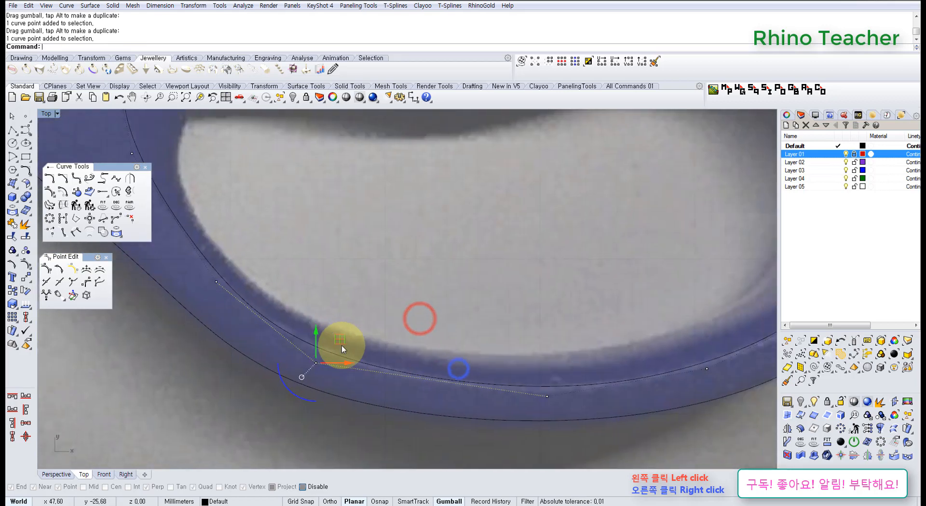
drag(337, 338, 347, 341)
Shift the control point at the lower outer bend of the lower finger-hole curve slightly outward
right_drag(560, 321, 506, 369)
scroll(497, 331, down, 6)
scroll(379, 350, up, 4)
scroll(452, 332, down, 6)
right_drag(525, 316, 380, 315)
scroll(497, 334, up, 4)
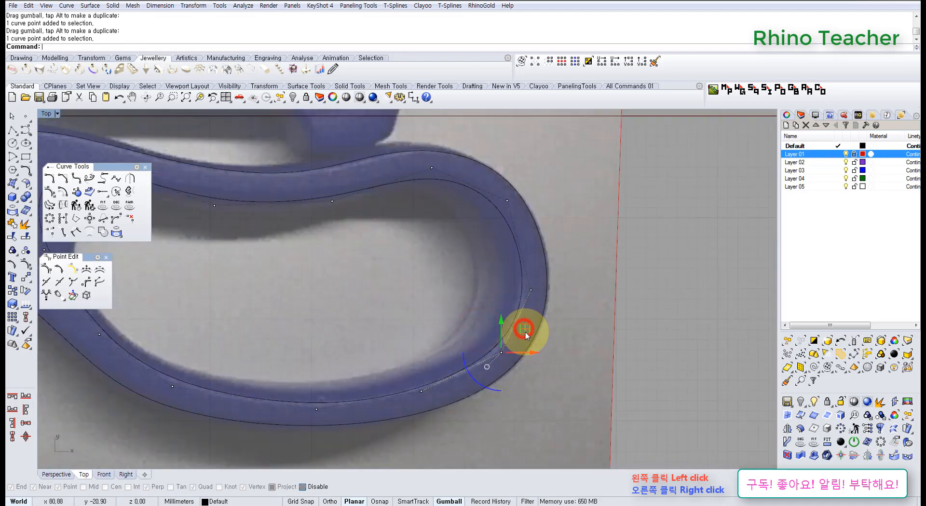
drag(526, 333, 533, 331)
Nudge the outermost control point of the lower finger-hole curve slightly, and hide the curve's control points
click(584, 314)
scroll(534, 300, up, 2)
drag(489, 290, 565, 311)
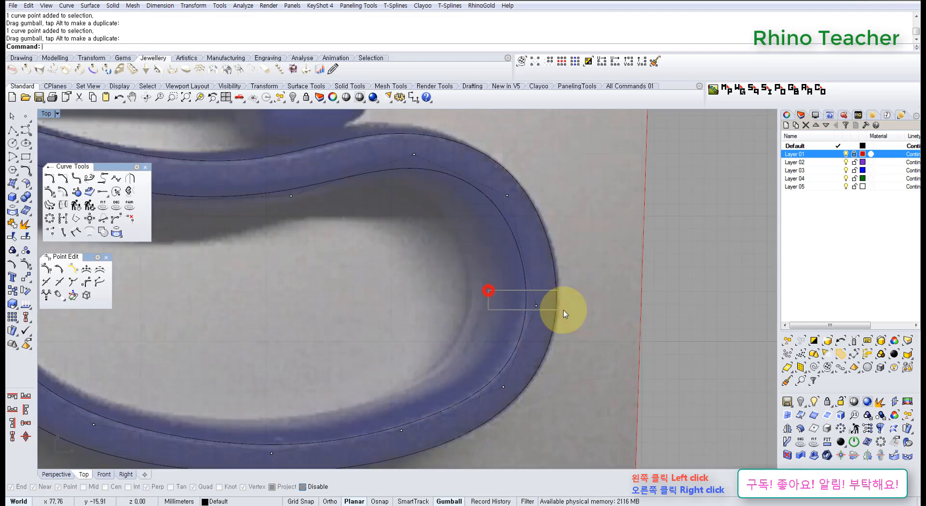
drag(565, 280, 564, 283)
scroll(564, 284, down, 3)
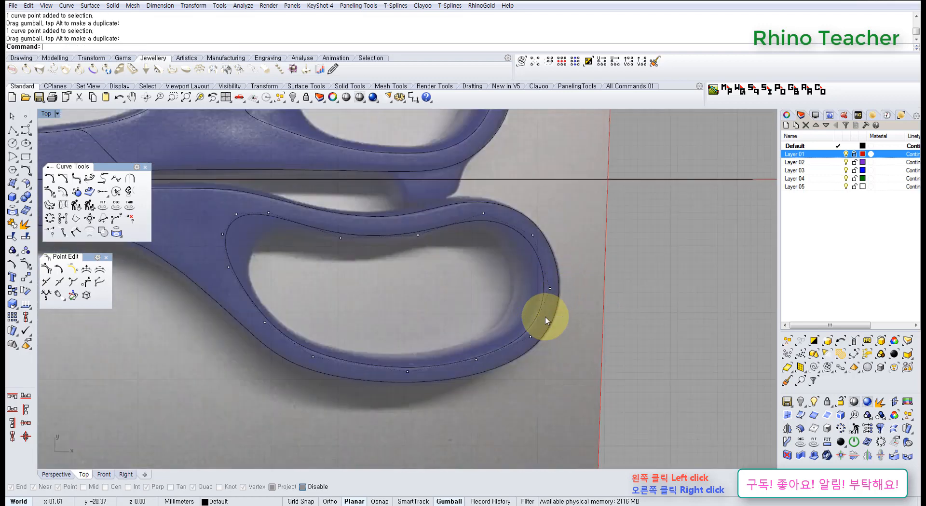
right_drag(428, 323, 472, 325)
scroll(452, 343, down, 2)
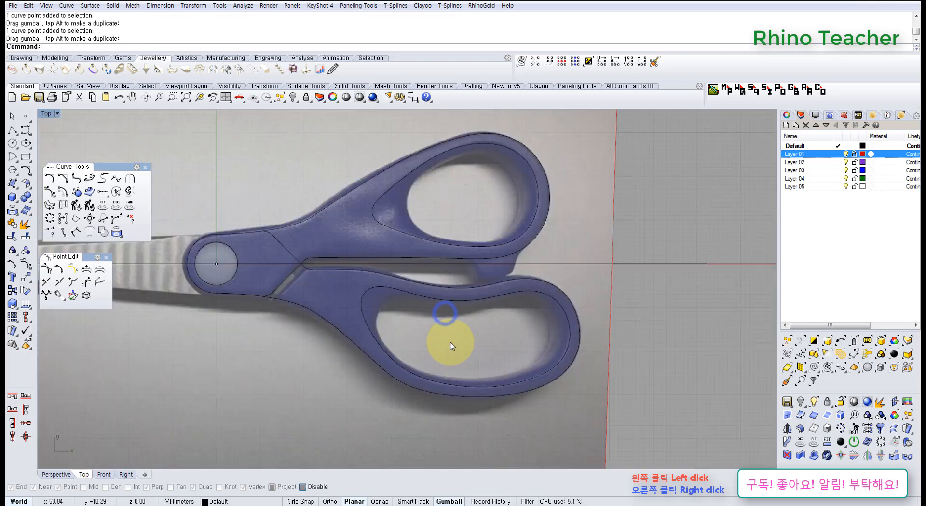
Redisplay the lower finger-hole curve's control points, nudge the one starting the upper rim near the pivot, and hide them again
scroll(415, 324, up, 3)
drag(441, 316, 397, 276)
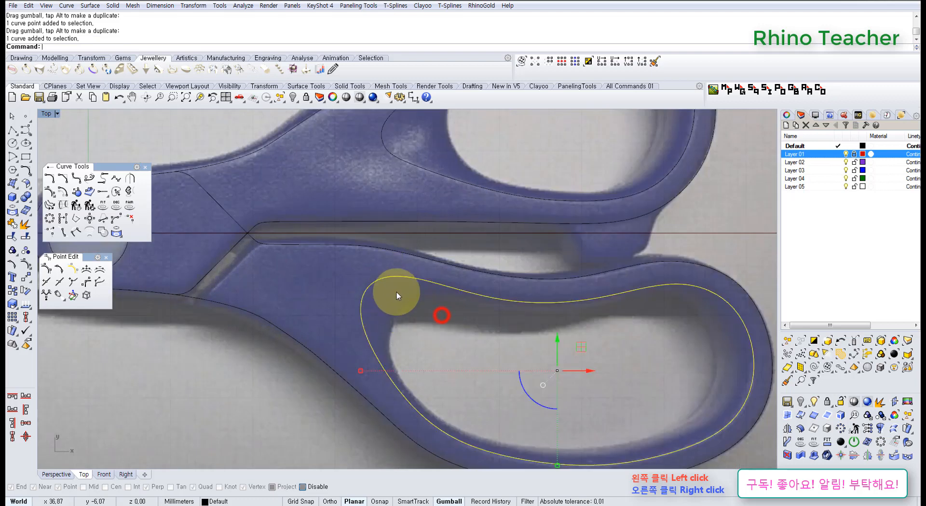
key(F10)
scroll(391, 285, up, 5)
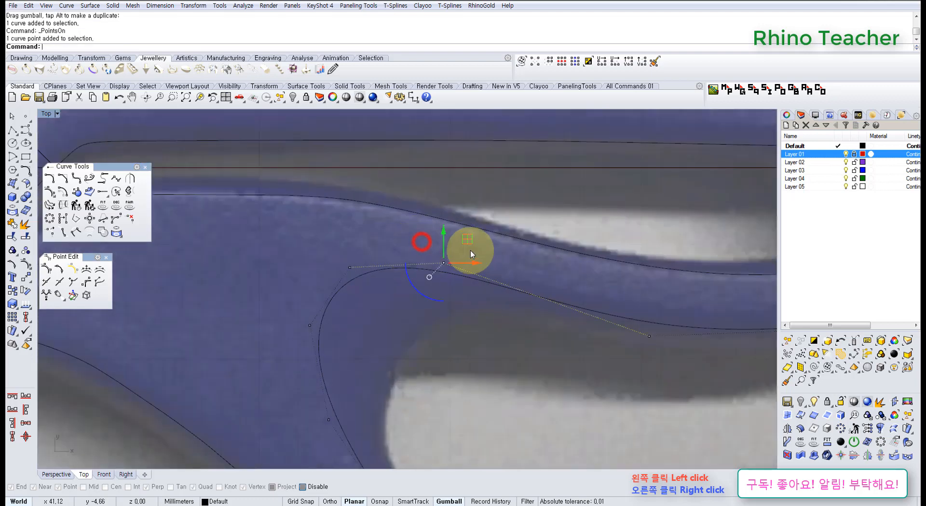
drag(464, 242, 464, 243)
scroll(534, 272, down, 4)
right_drag(532, 275, 343, 305)
key(Escape)
key(Escape)
Select the lower and upper finger-hole curves together
scroll(423, 292, down, 5)
scroll(343, 305, down, 4)
drag(342, 306, 300, 258)
right_drag(296, 258, 380, 338)
scroll(386, 328, up, 2)
shift+drag(404, 270, 362, 285)
scroll(360, 287, down, 2)
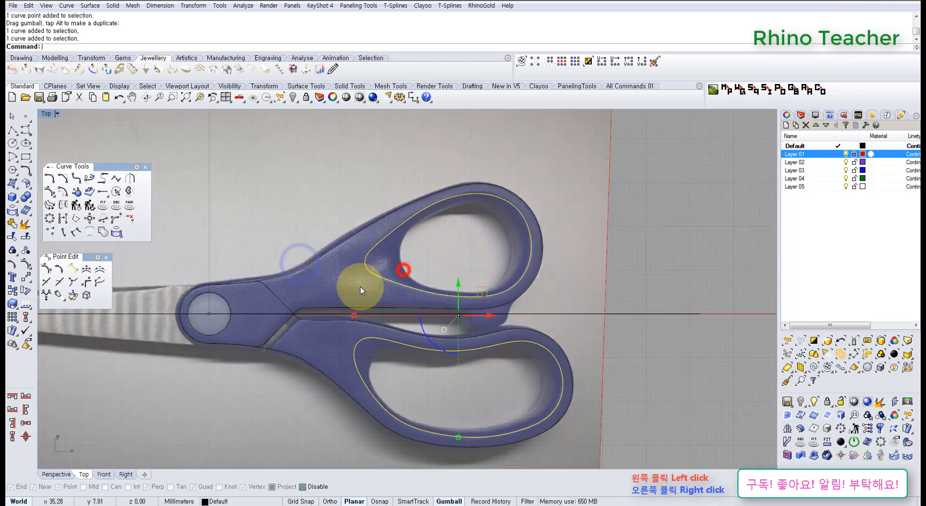
Select only the lower handle's outline and its finger-hole curve, and switch to the maximized Front view
right_drag(351, 296, 444, 261)
scroll(444, 270, up, 2)
right_drag(505, 341, 472, 320)
drag(459, 322, 409, 368)
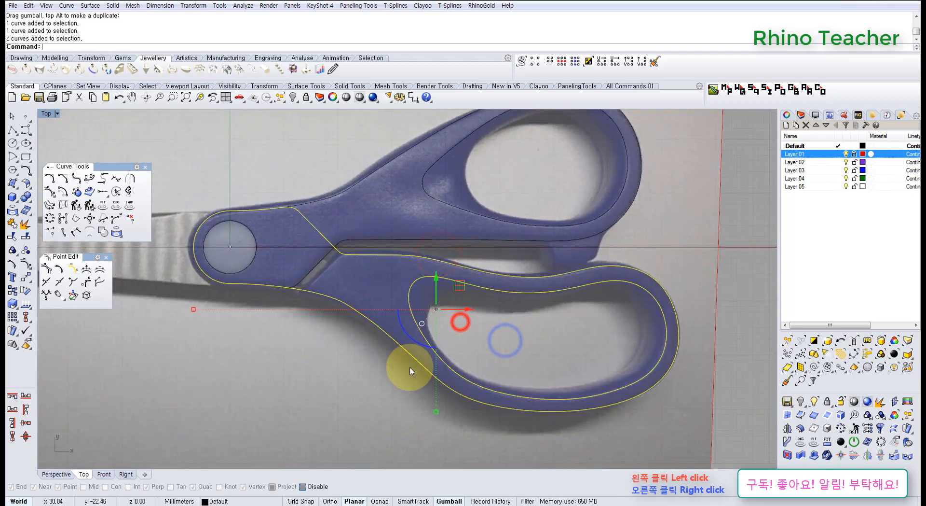
key(ctrl+F4)
scroll(435, 332, down, 8)
right_drag(397, 348, 435, 328)
key(ctrl+F2)
scroll(506, 290, up, 9)
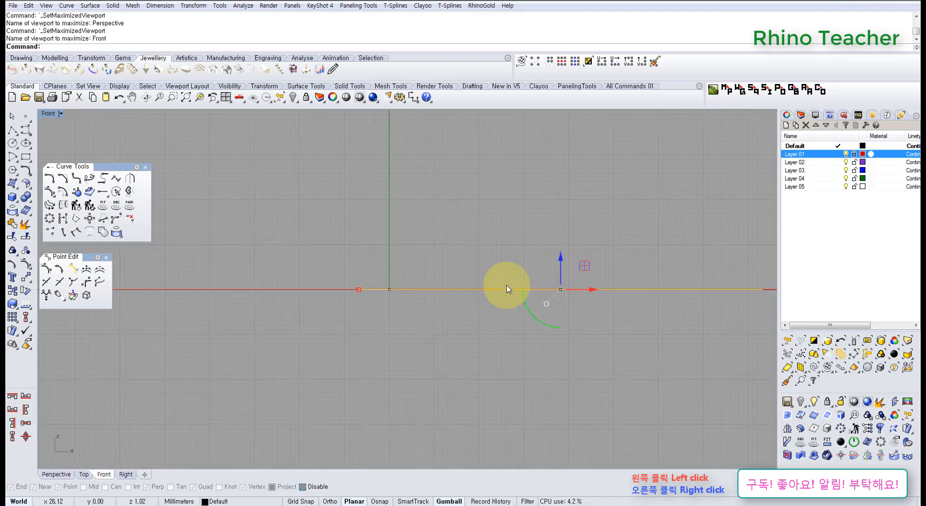
right_drag(455, 296, 250, 246)
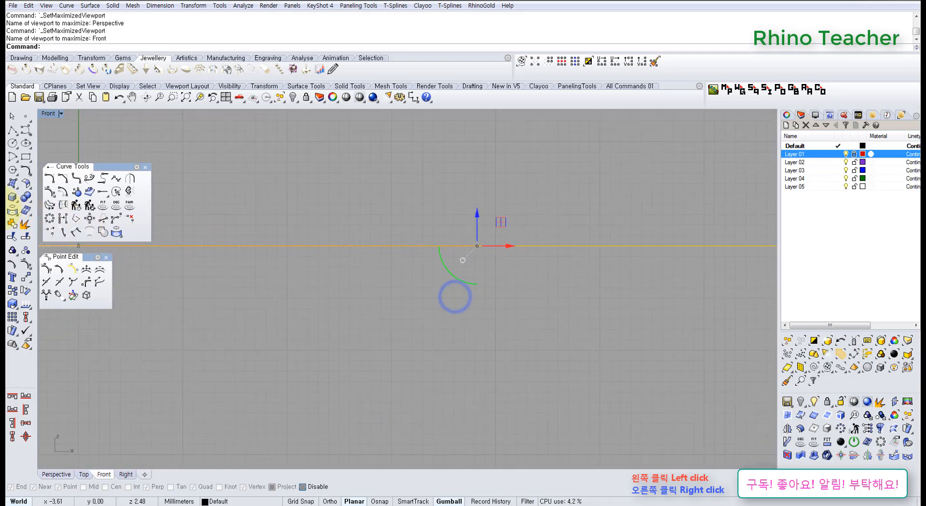
Extrude the selected curves to both sides as a solid with an extrusion distance of 9/2
click(13, 196)
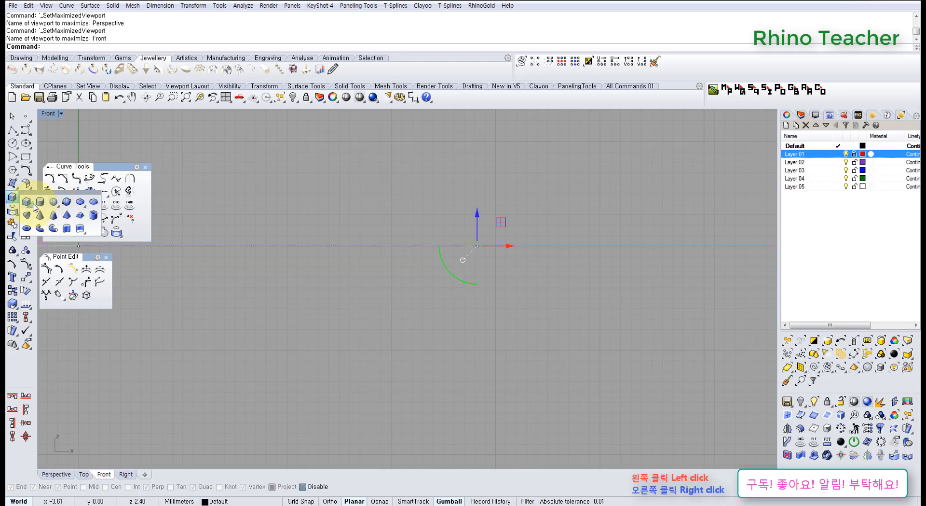
click(10, 184)
click(52, 215)
scroll(433, 211, down, 13)
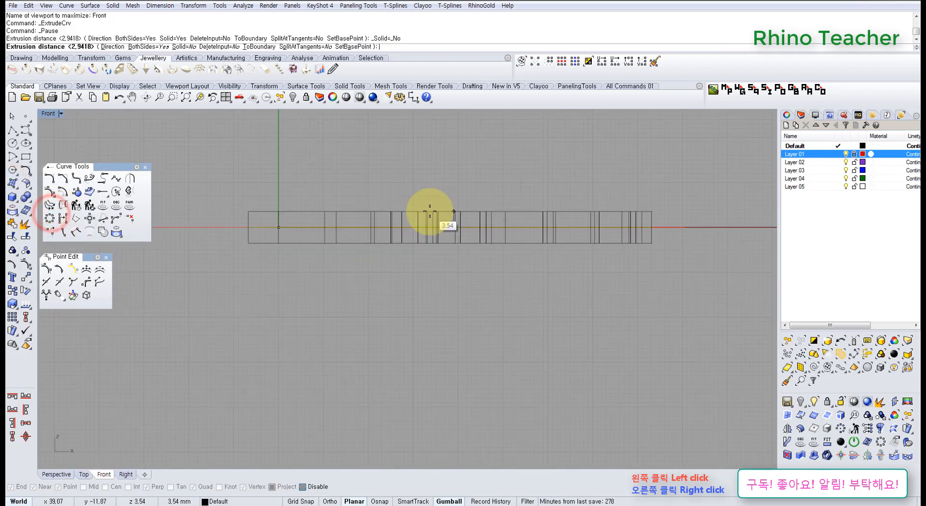
right_drag(434, 210, 397, 267)
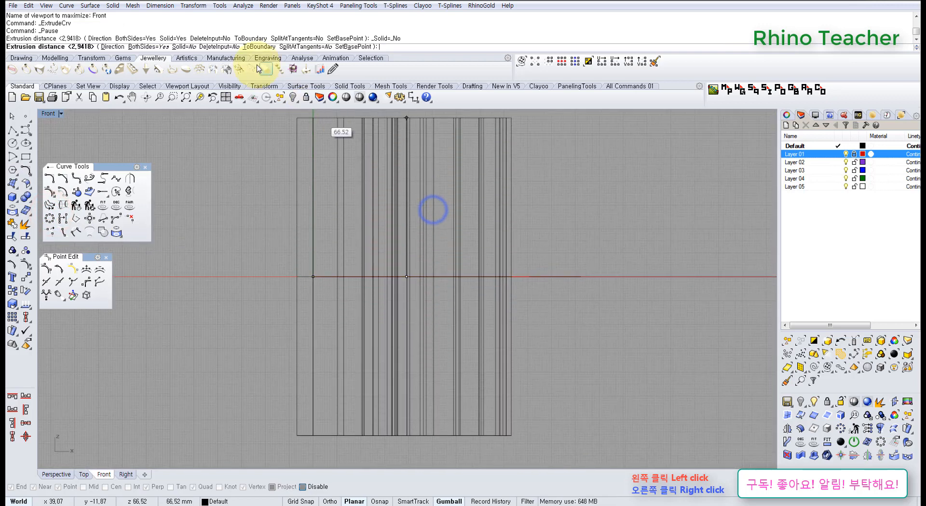
click(182, 46)
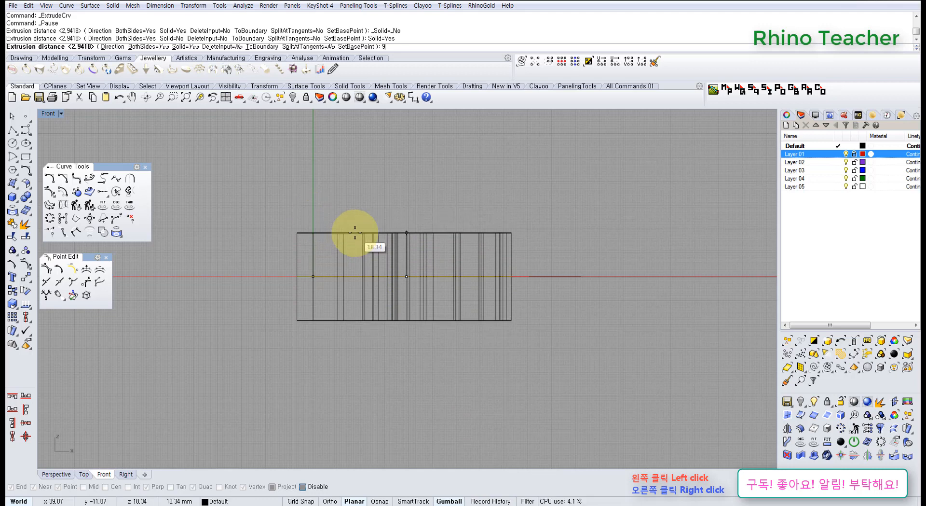
text(9/2)
key(Return)
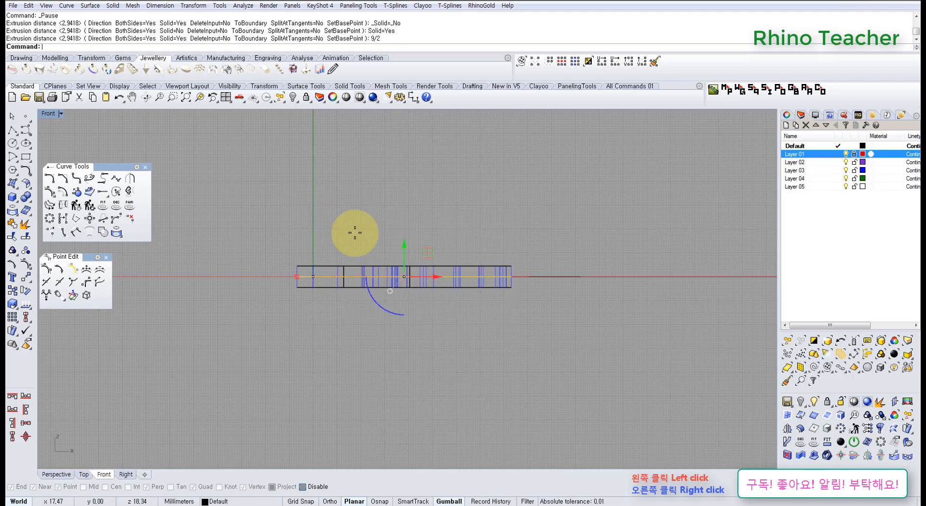
Examine the extruded lower handle and its finger hole from several angles in the maximized Perspective view
scroll(527, 269, up, 8)
right_drag(517, 292, 396, 355)
key(ctrl+F4)
scroll(385, 240, up, 6)
right_drag(286, 260, 322, 319)
scroll(323, 323, down, 4)
click(355, 370)
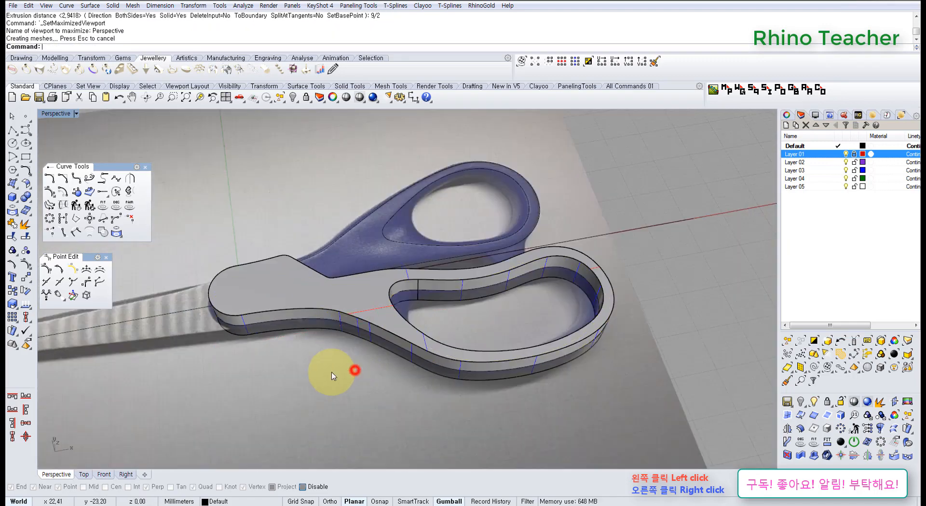
right_drag(312, 354, 276, 371)
Extrude the upper handle's outline and its finger-hole curve to both sides as a solid with a distance of 4.5
scroll(475, 203, up, 5)
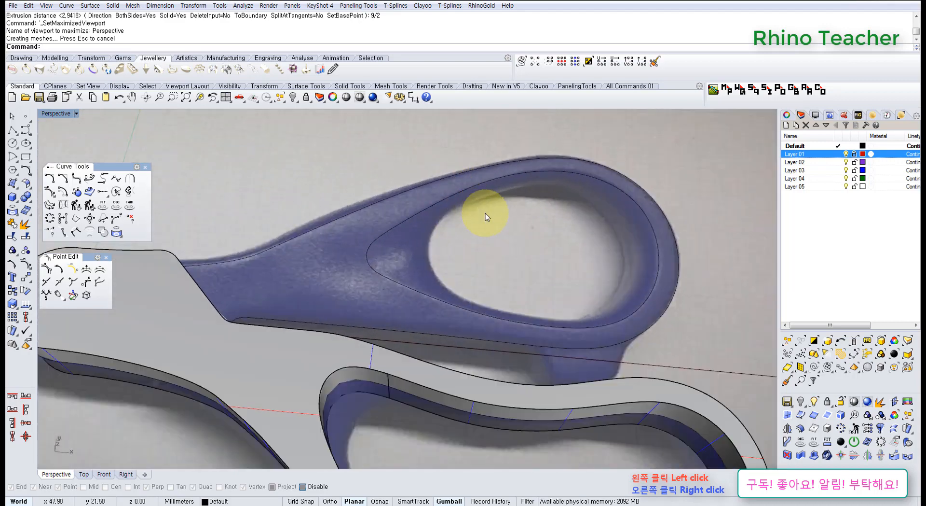
drag(505, 231, 392, 168)
scroll(392, 168, down, 2)
right_drag(330, 304, 357, 222)
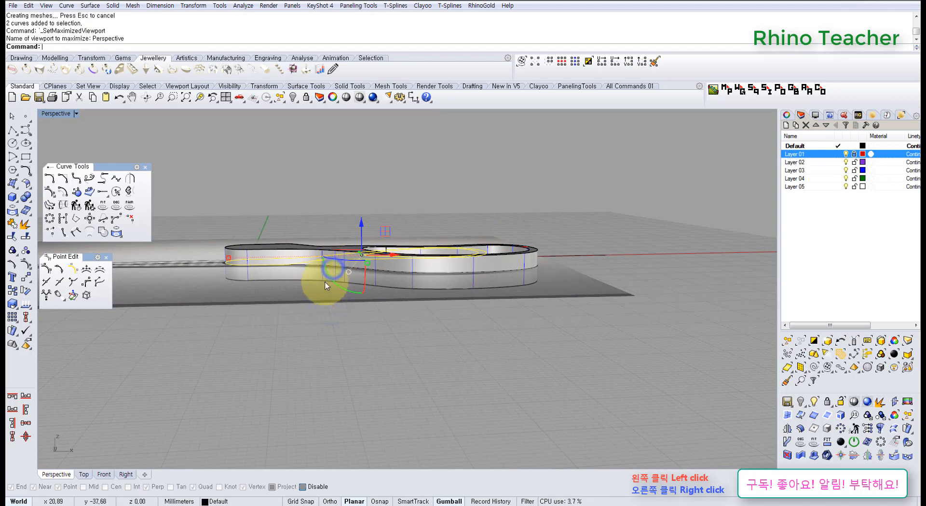
click(13, 187)
click(54, 218)
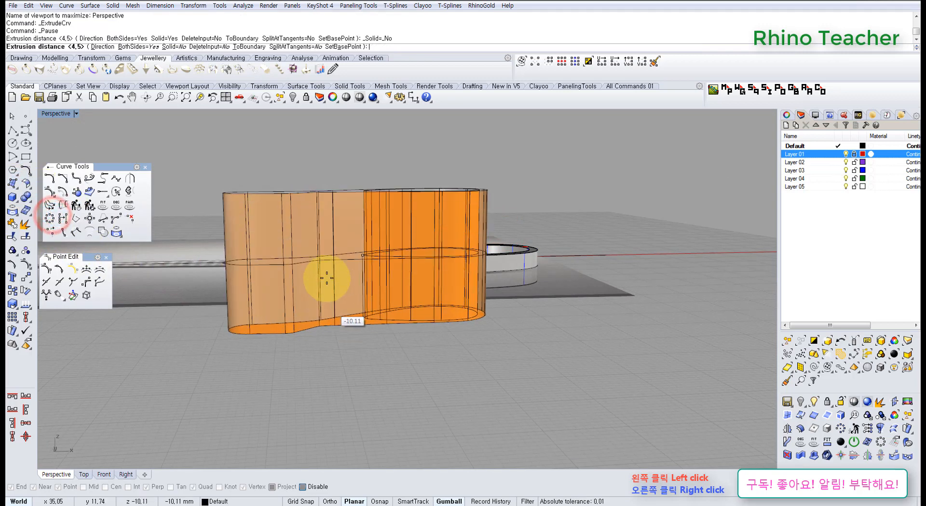
click(169, 47)
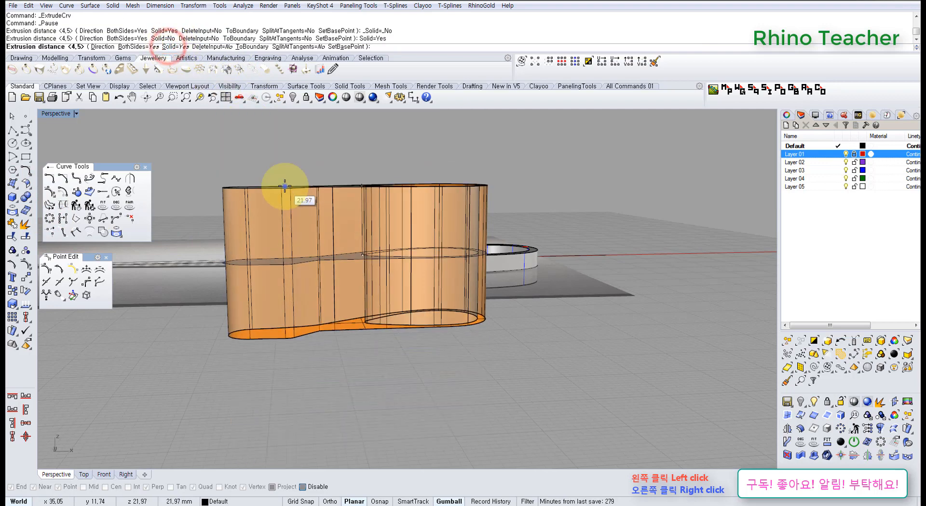
right_click(284, 186)
In the maximized Top view, draw a straight line about 20 mm long through the diagonal gap between the handles near the pivot
right_drag(430, 213, 435, 249)
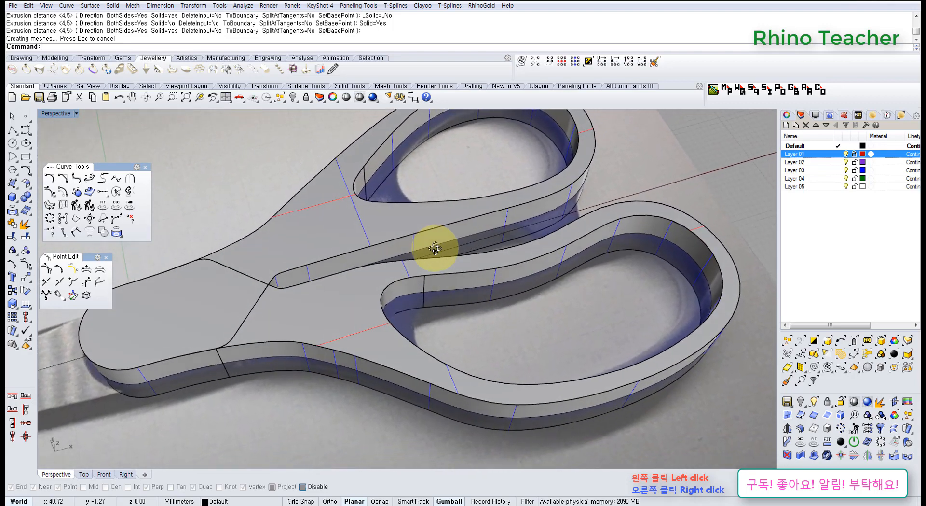
key(ctrl+F2)
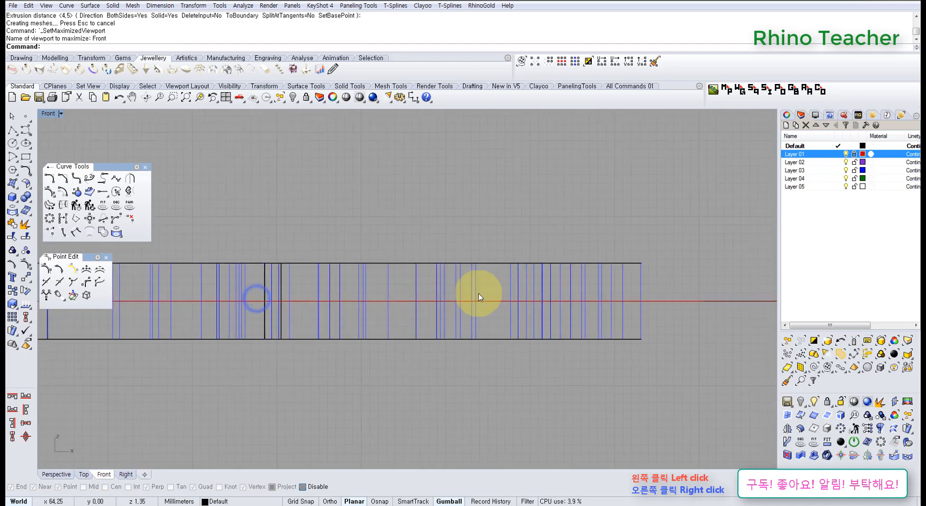
key(ctrl+F1)
scroll(392, 289, up, 3)
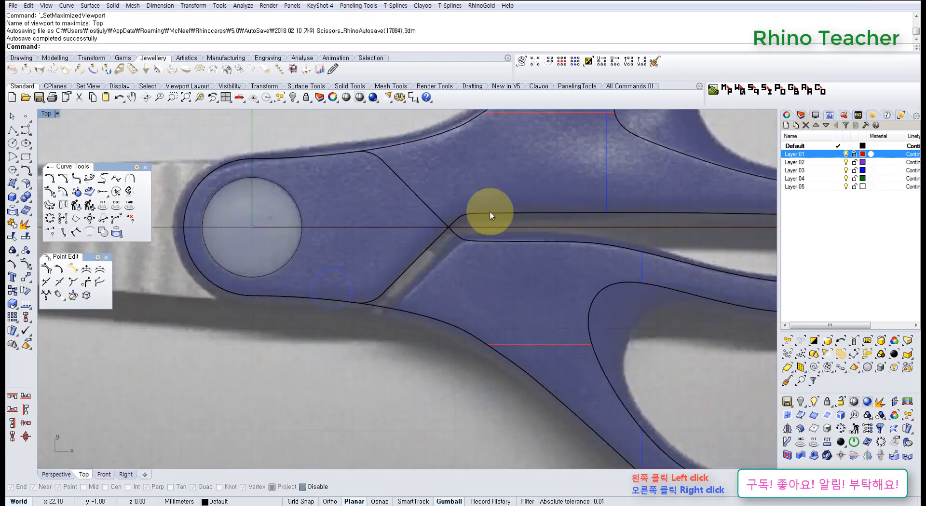
scroll(416, 271, down, 4)
right_drag(384, 299, 379, 341)
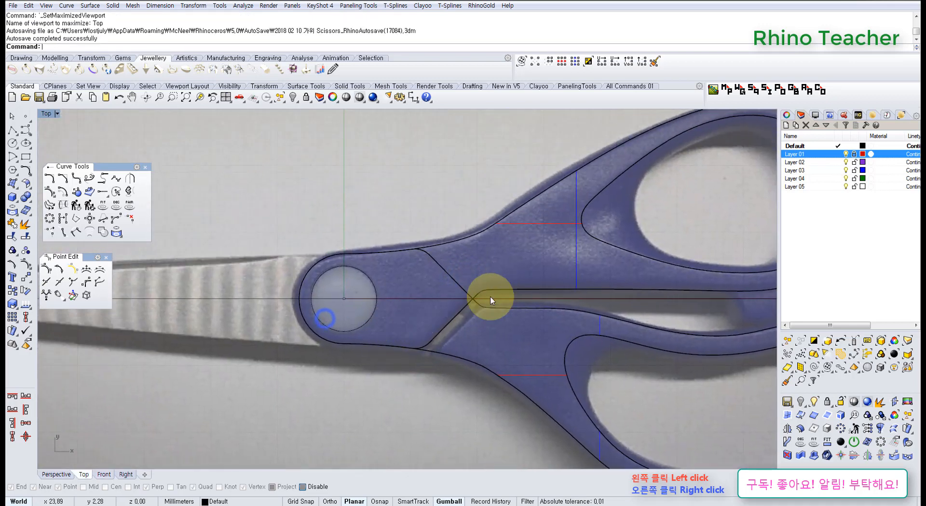
click(13, 131)
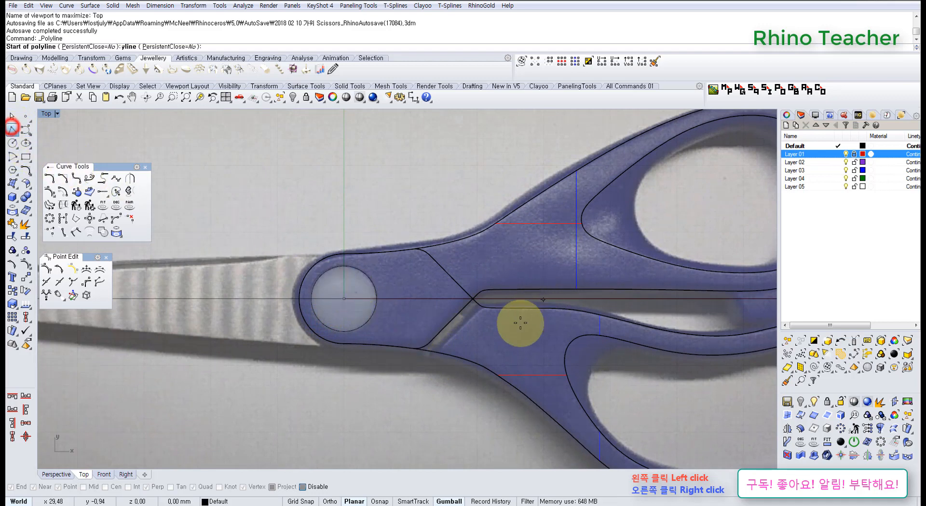
right_drag(490, 342, 388, 282)
scroll(332, 304, up, 4)
click(273, 336)
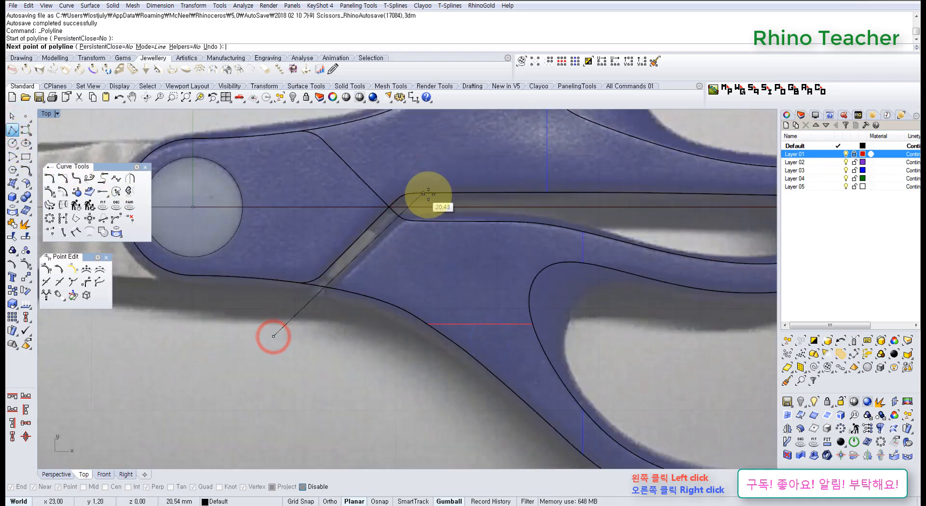
click(425, 187)
right_click(424, 186)
Move the diagonal line onto the lower handle's edge of the gap, fine-tuning its position against the reference photo
scroll(415, 197, up, 3)
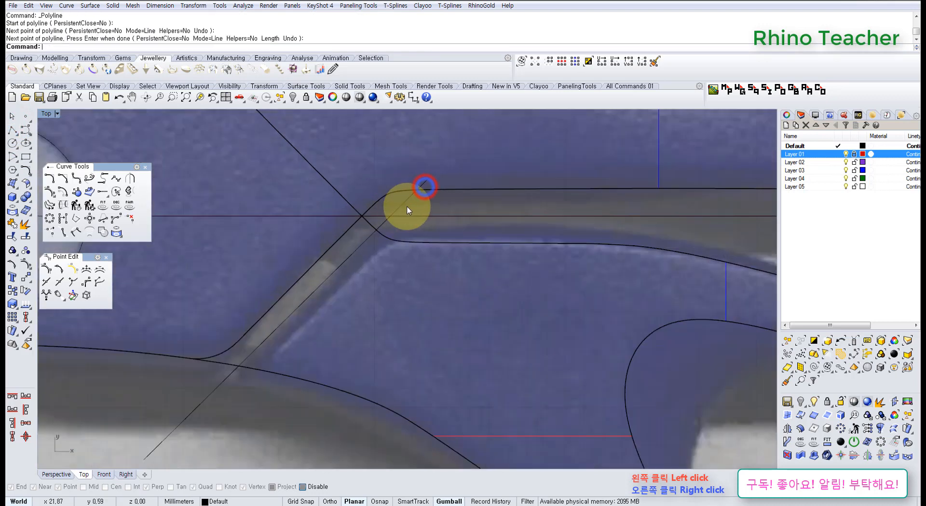
drag(398, 207, 421, 213)
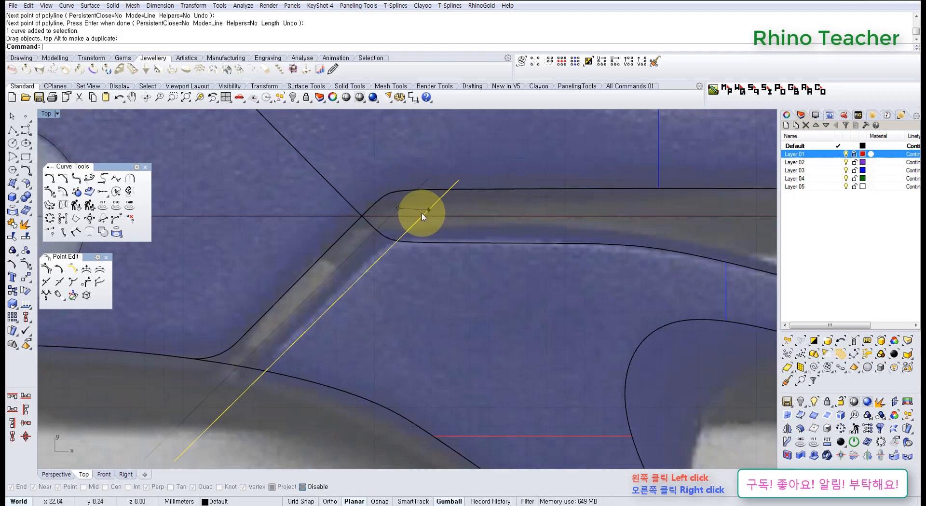
scroll(422, 213, down, 4)
scroll(414, 254, up, 3)
scroll(411, 267, up, 2)
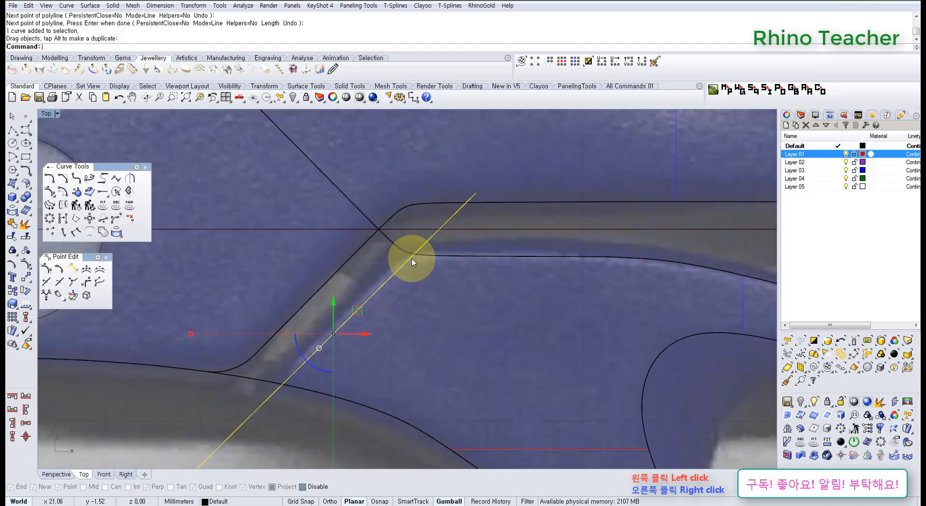
scroll(411, 262, down, 3)
scroll(415, 258, up, 4)
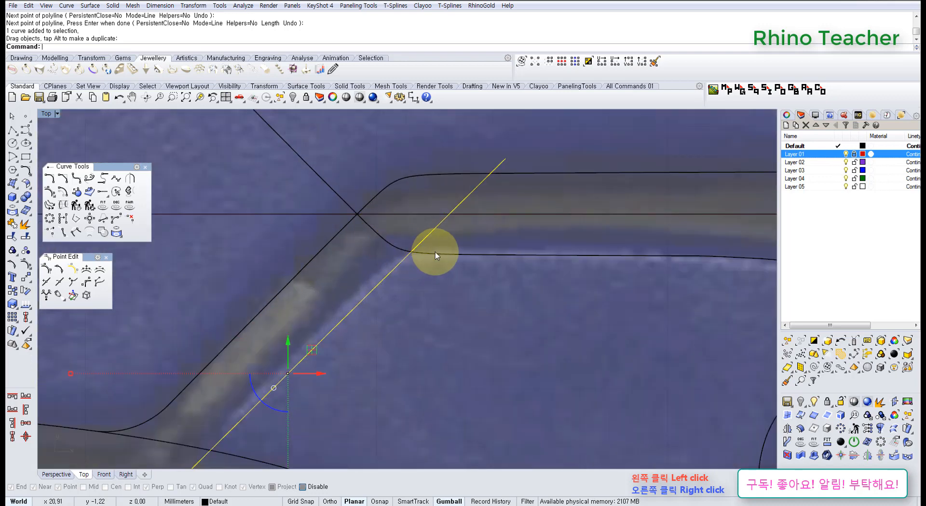
scroll(414, 262, down, 6)
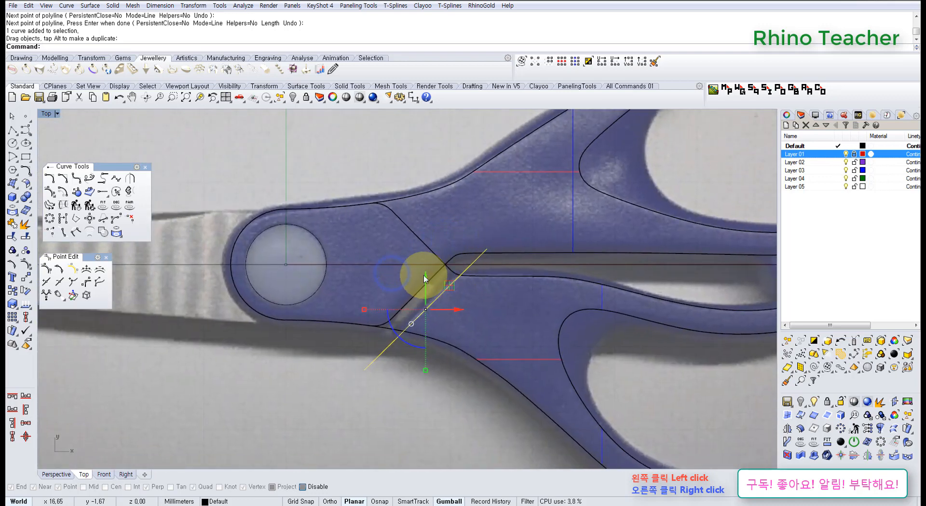
scroll(463, 270, up, 5)
drag(482, 265, 476, 261)
scroll(477, 262, down, 5)
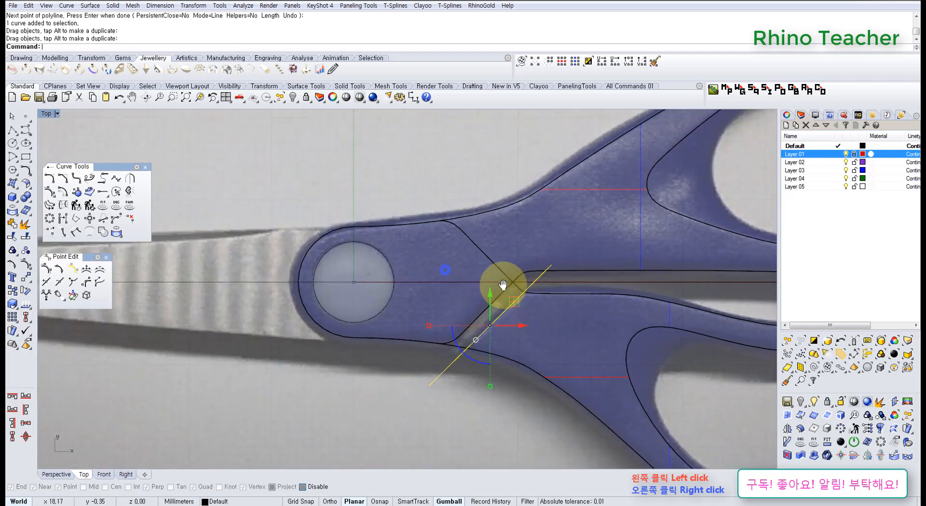
Draw a polyline from the diagonal line's upper end around the outside of the pivot area to the line's lower end
click(13, 125)
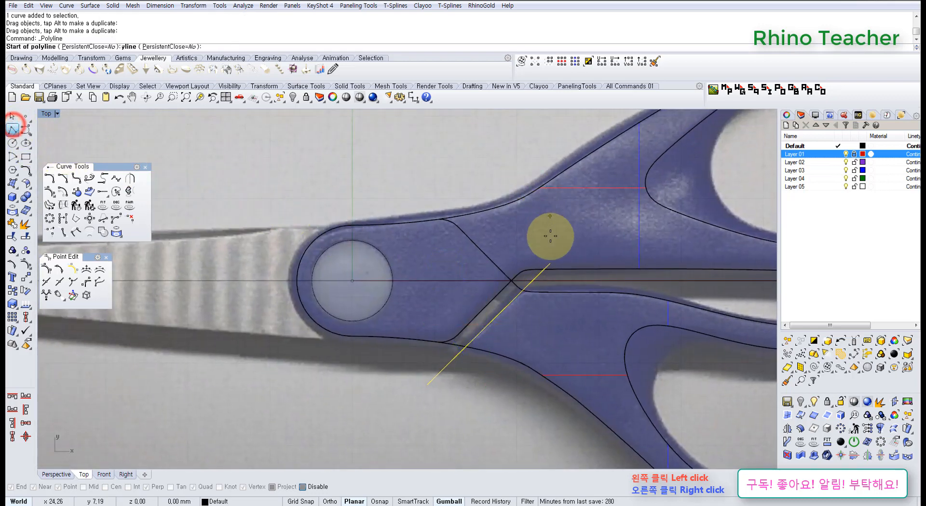
click(553, 264)
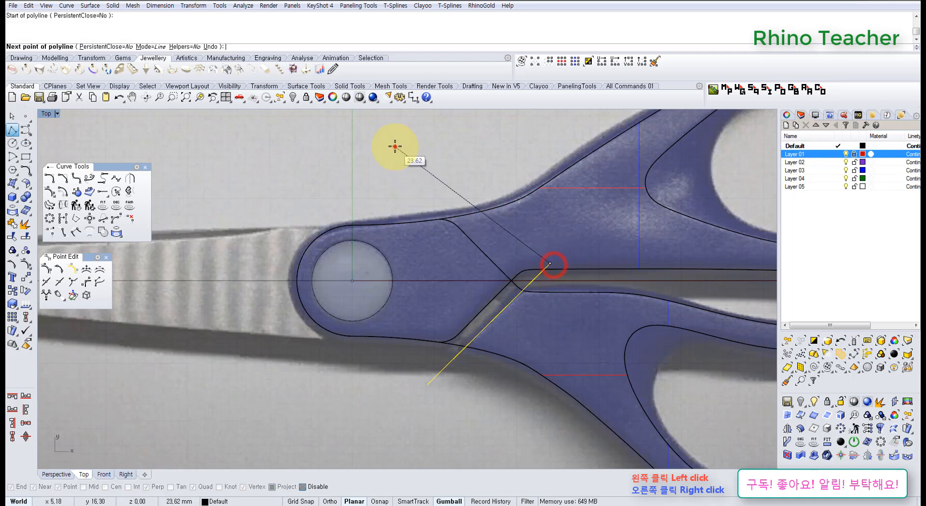
click(267, 197)
click(214, 290)
click(308, 382)
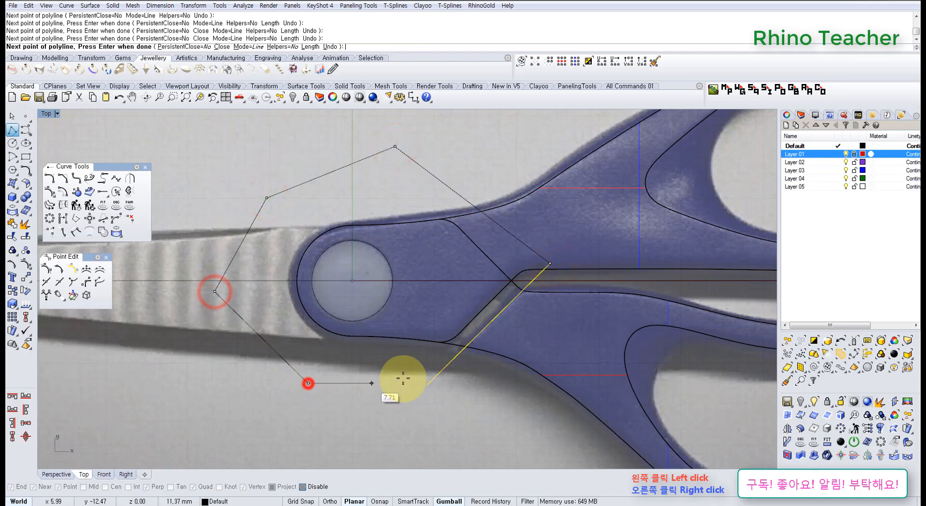
click(426, 387)
right_click(425, 387)
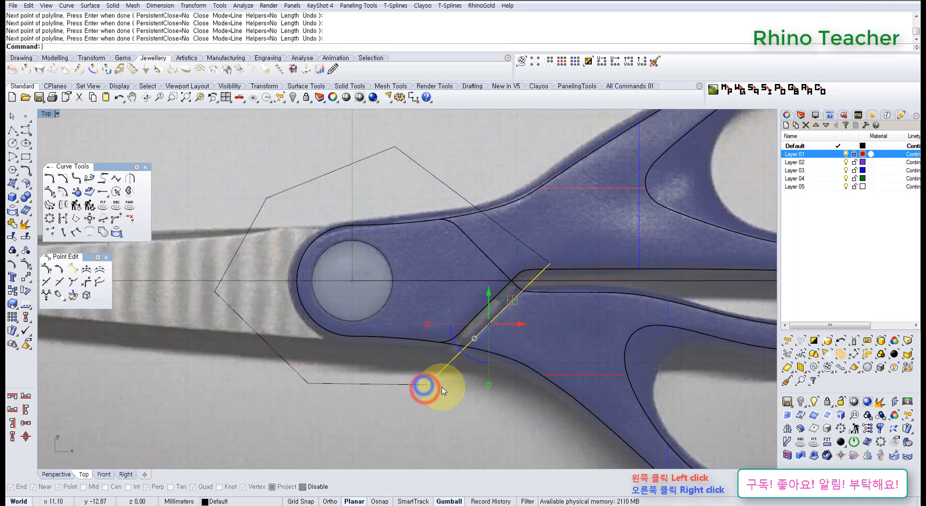
Select the diagonal line together with the polyline around the pivot and join them into one closed curve
drag(440, 389, 373, 359)
scroll(393, 271, down, 6)
right_drag(381, 268, 293, 315)
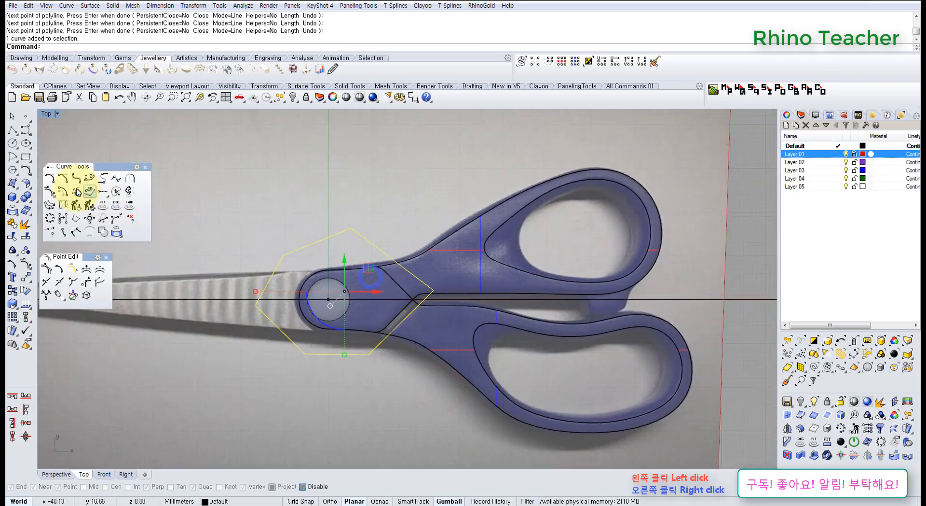
click(15, 223)
Extrude the closed polygon around the pivot upward about 10 mm as a solid with BothSides=No, in the Perspective view
key(ctrl+F4)
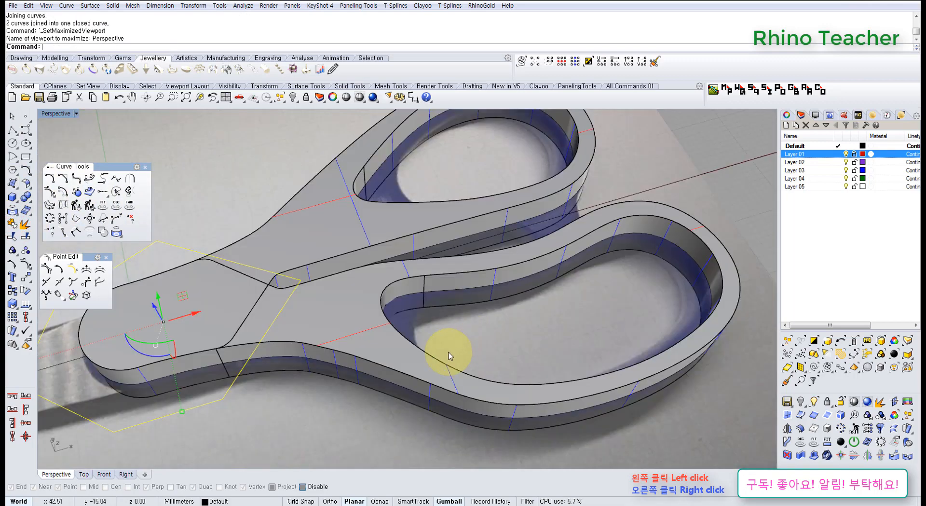
right_drag(370, 347, 335, 271)
shift+right_drag(274, 266, 394, 352)
right_drag(439, 258, 430, 302)
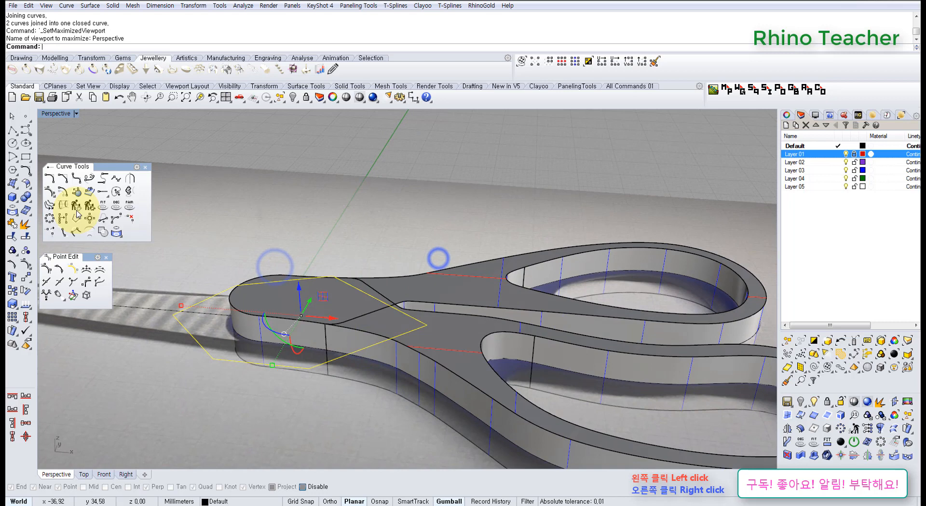
click(10, 185)
click(54, 215)
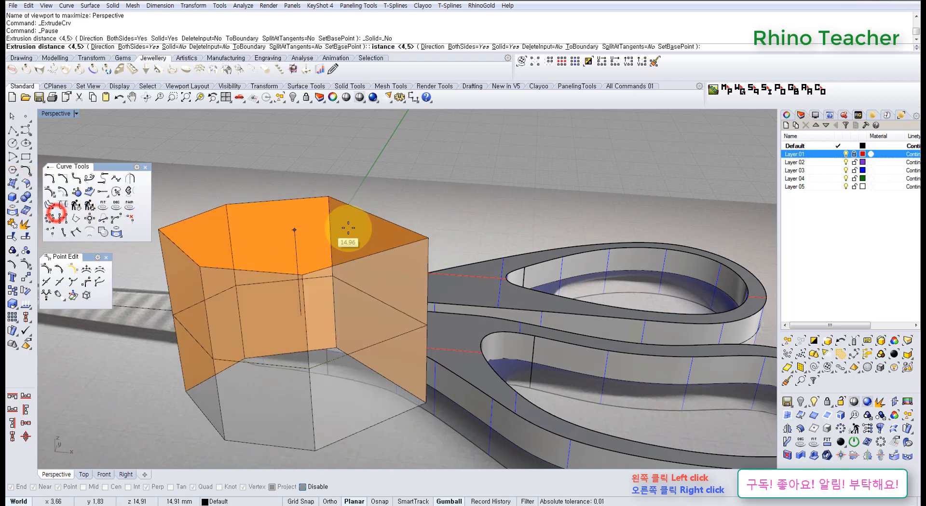
click(168, 46)
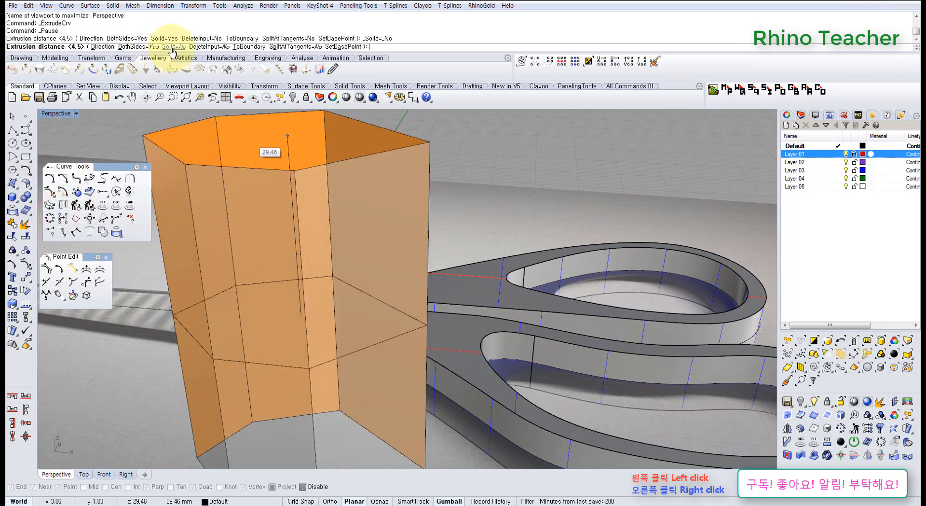
click(172, 47)
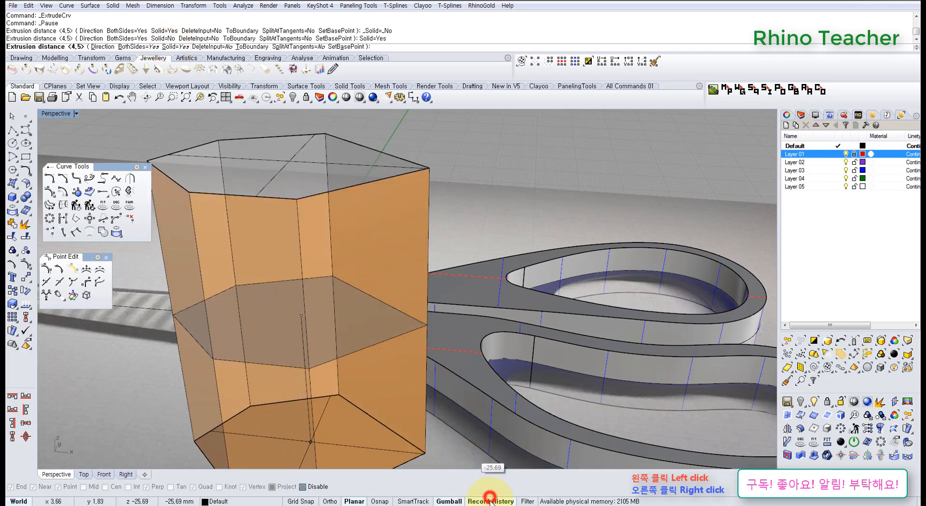
click(137, 46)
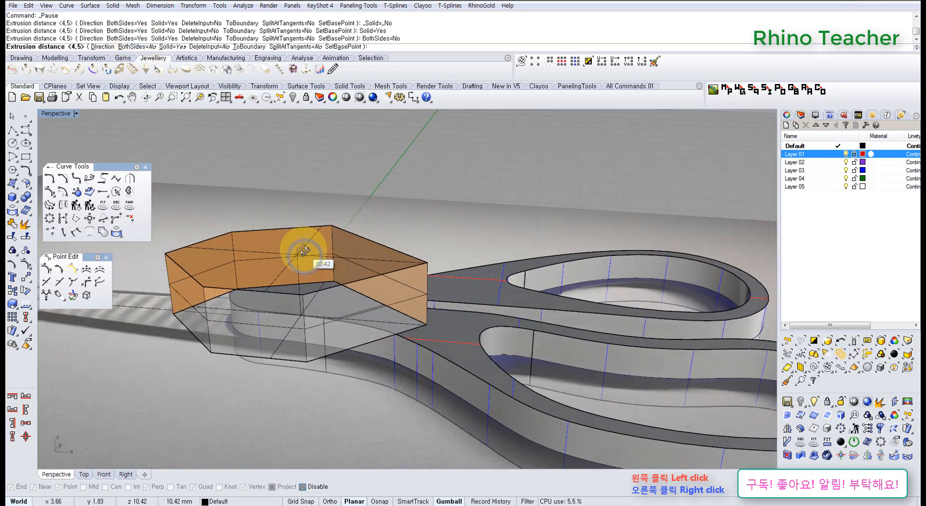
click(304, 249)
Examine how the polygonal block overlaps the lower handle's pivot end in the Top and Perspective views
right_drag(348, 223, 356, 386)
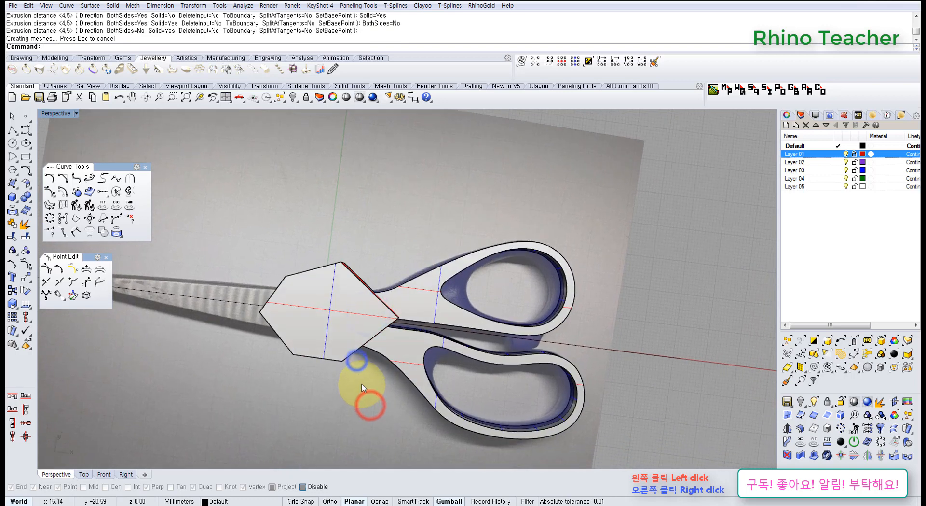
key(ctrl+F1)
scroll(400, 321, up, 2)
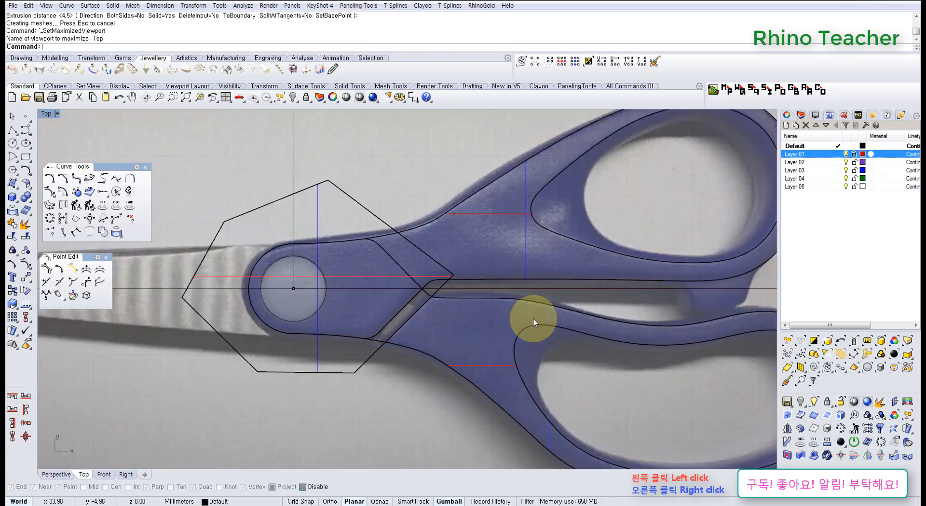
click(547, 316)
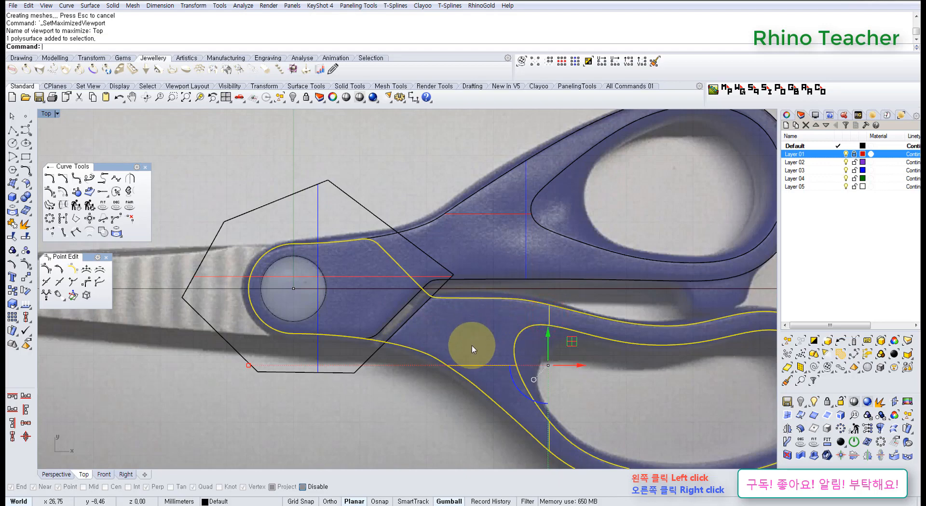
key(ctrl+F4)
right_drag(397, 349, 357, 296)
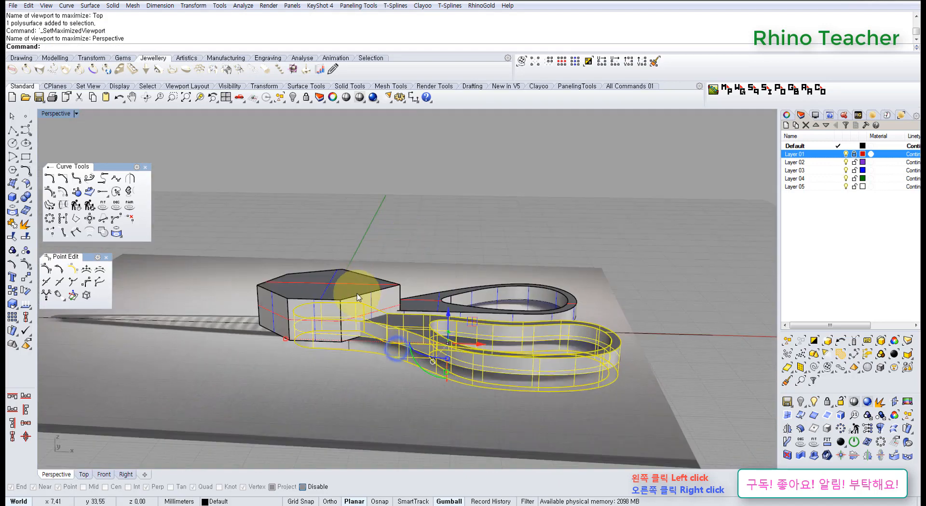
scroll(355, 316, up, 4)
right_drag(353, 343, 374, 350)
key(Escape)
right_drag(415, 293, 414, 325)
Subtract the polygonal block from the lower handle solid with Boolean Difference
click(416, 327)
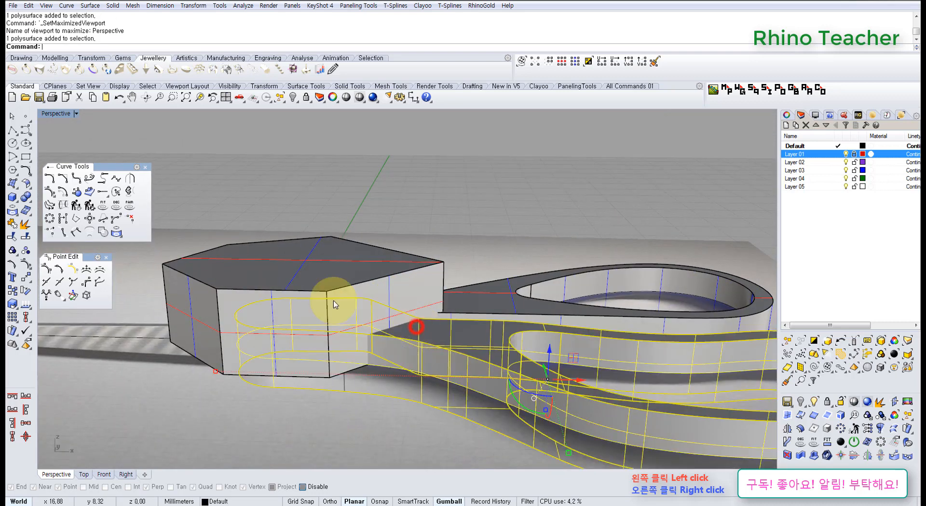
click(23, 198)
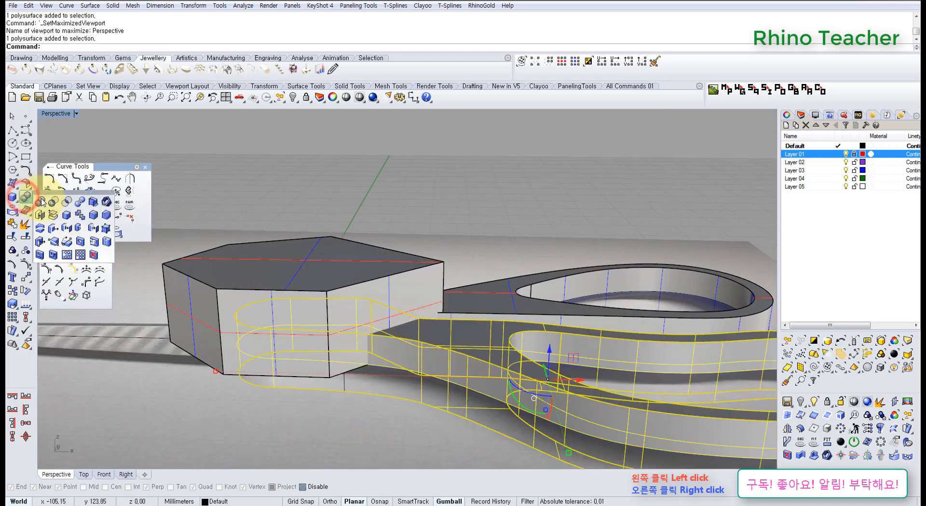
click(54, 202)
right_drag(316, 271, 404, 278)
click(379, 292)
right_click(379, 292)
Mirror a copy of the polygonal block below the horizontal axis through origin 0 in the Front view
click(385, 343)
key(ctrl+F1)
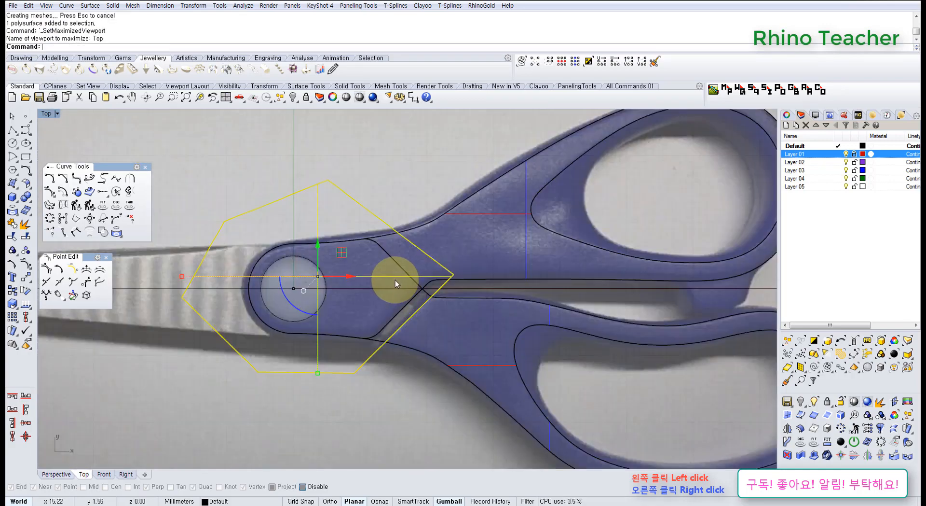
scroll(430, 308, up, 3)
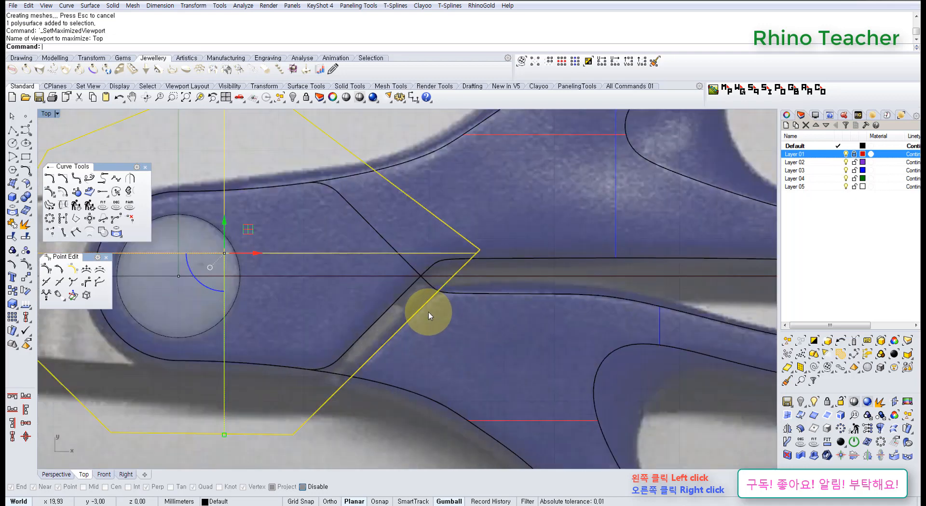
key(ctrl+F2)
scroll(427, 311, down, 5)
right_drag(263, 318, 410, 317)
middle_click(343, 314)
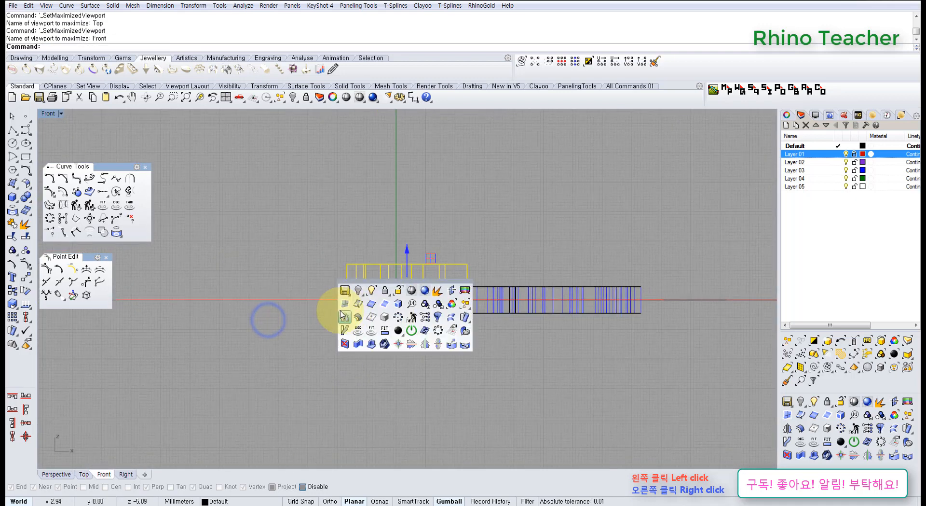
click(344, 317)
text(0)
key(Return)
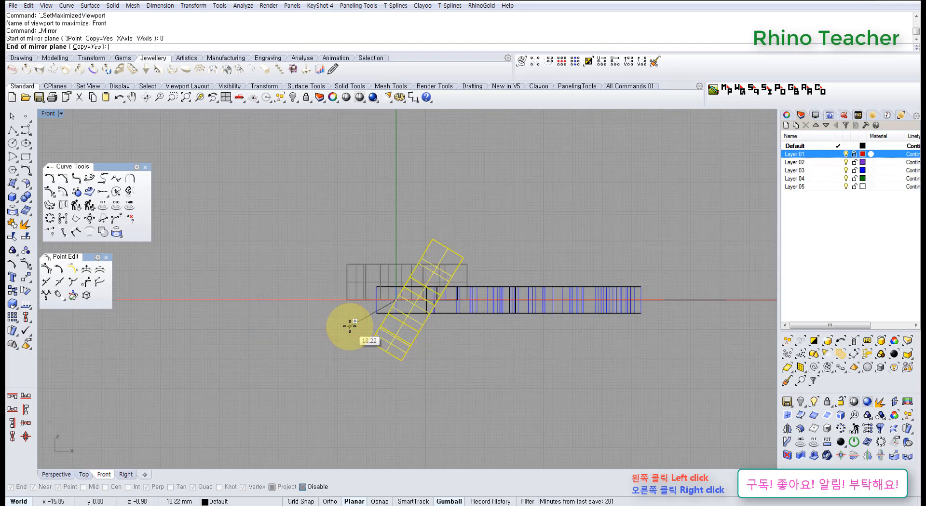
click(350, 324)
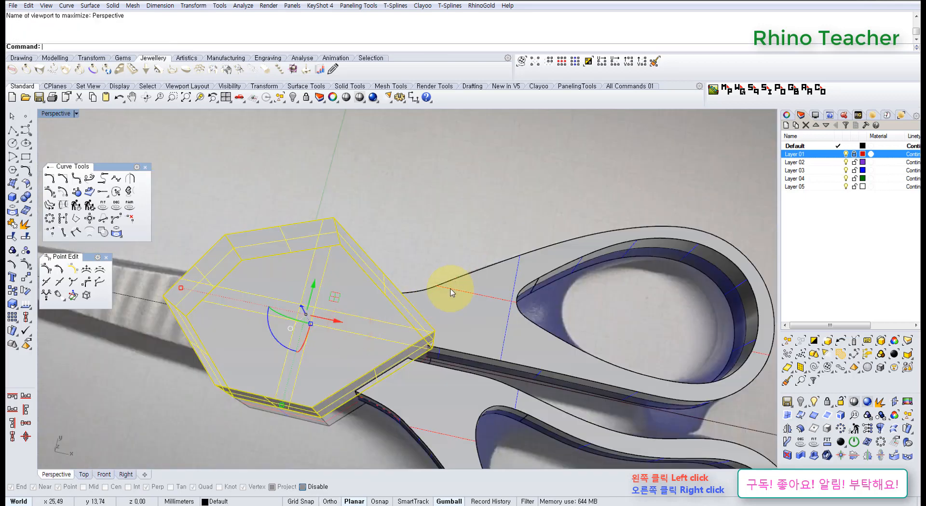
Hide the original upper polygonal block in the Perspective view
right_drag(390, 361, 419, 318)
click(387, 315)
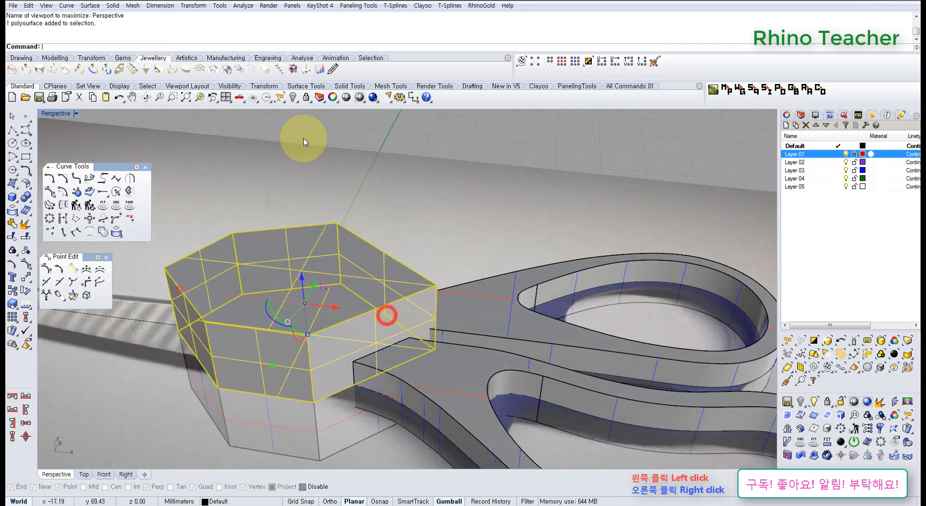
click(299, 97)
Subtract the mirrored lower block from the upper handle with Boolean Difference and hide the block
right_drag(413, 287, 426, 259)
click(427, 259)
right_drag(372, 327, 38, 201)
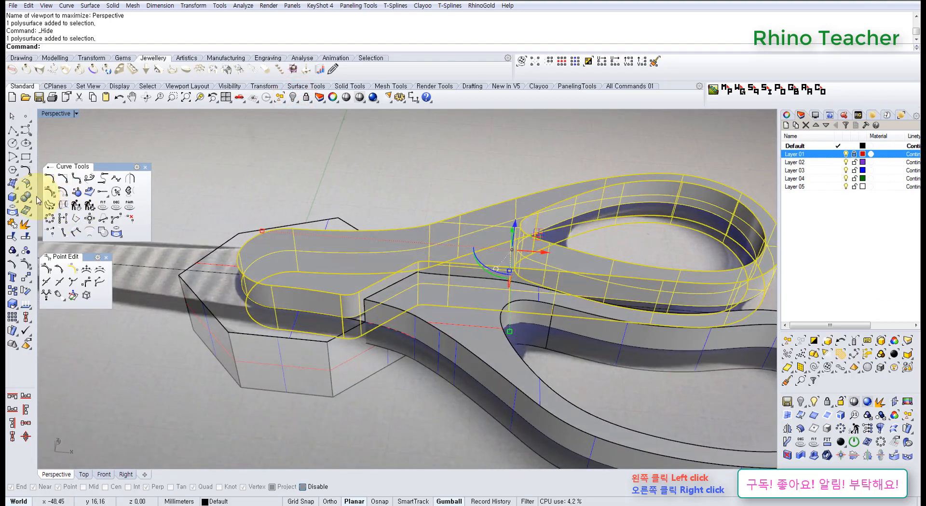
click(29, 196)
click(309, 370)
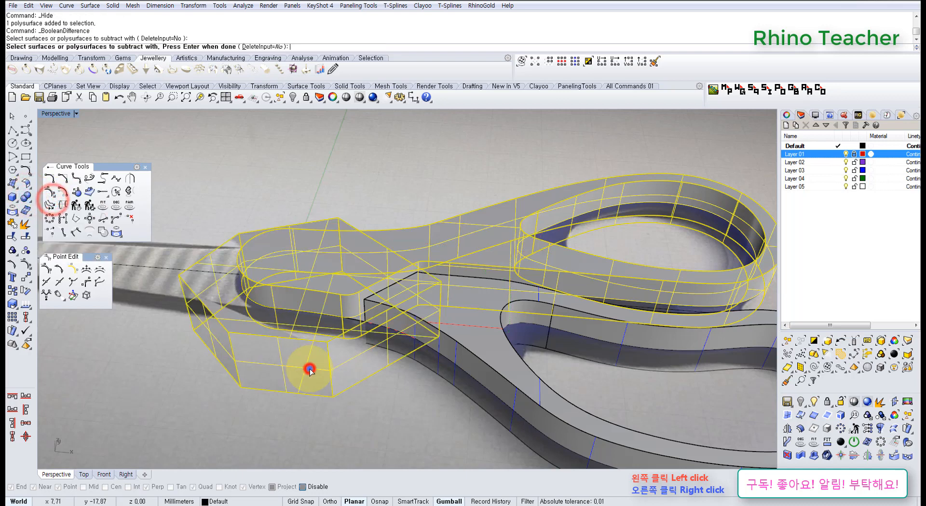
click(310, 370)
key(ctrl+h)
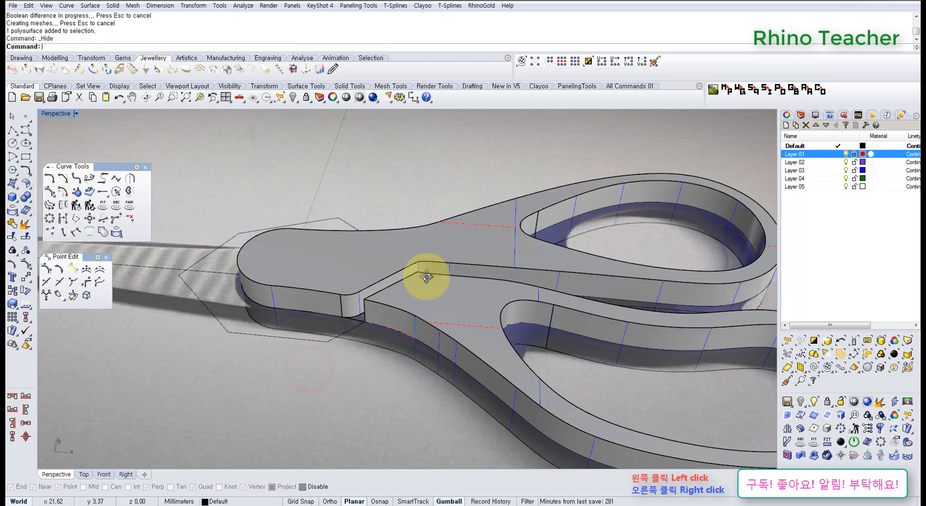
Hide the polygon outline around the pivot and examine the cut joint between both handles in the Top view
mouse_move(426, 275)
right_down()
mouse_move(440, 278)
mouse_move(427, 276)
right_up()
scroll(354, 348, up, 4)
click(367, 390)
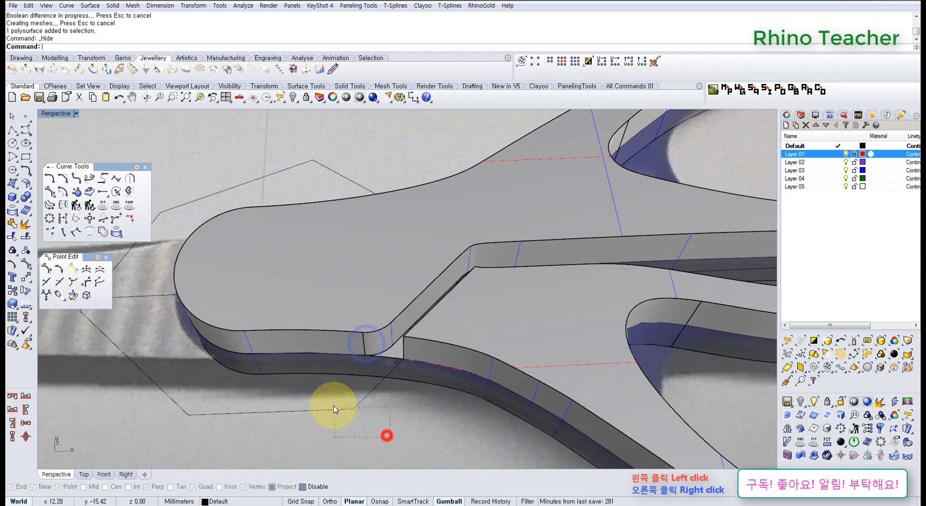
click(292, 97)
scroll(381, 181, down, 6)
right_drag(464, 291, 341, 362)
key(ctrl+F1)
scroll(381, 312, down, 5)
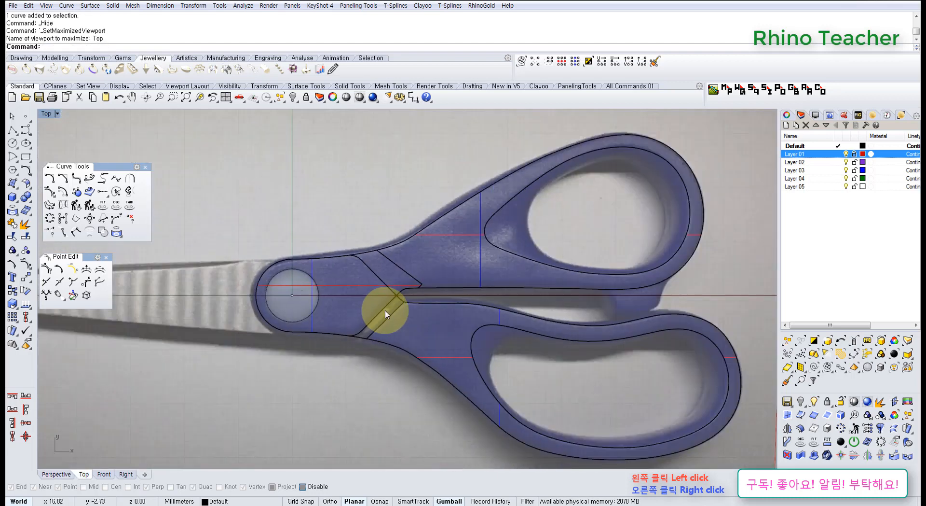
scroll(419, 291, up, 5)
scroll(421, 296, up, 2)
Undo the hiding of the outline and blocks together with the upper handle's Boolean Difference
key(ctrl+z)
scroll(426, 300, down, 3)
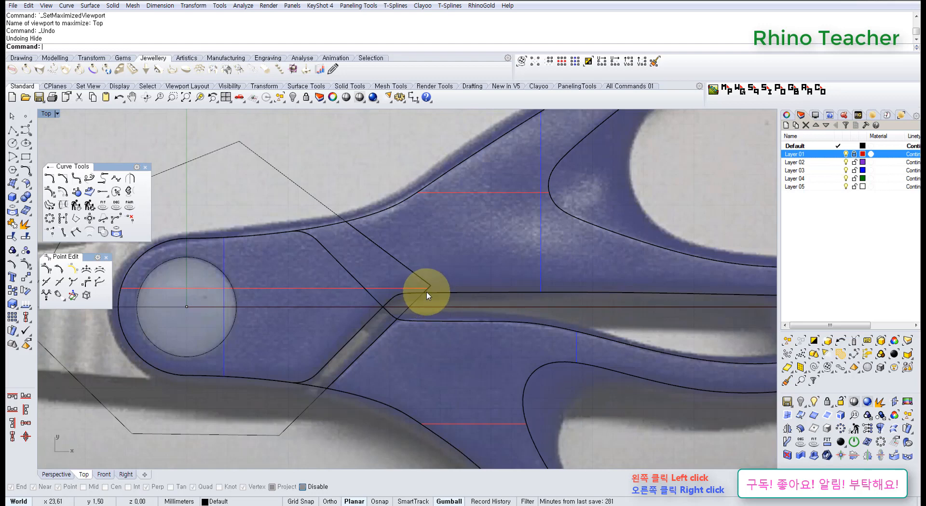
key(ctrl+z)
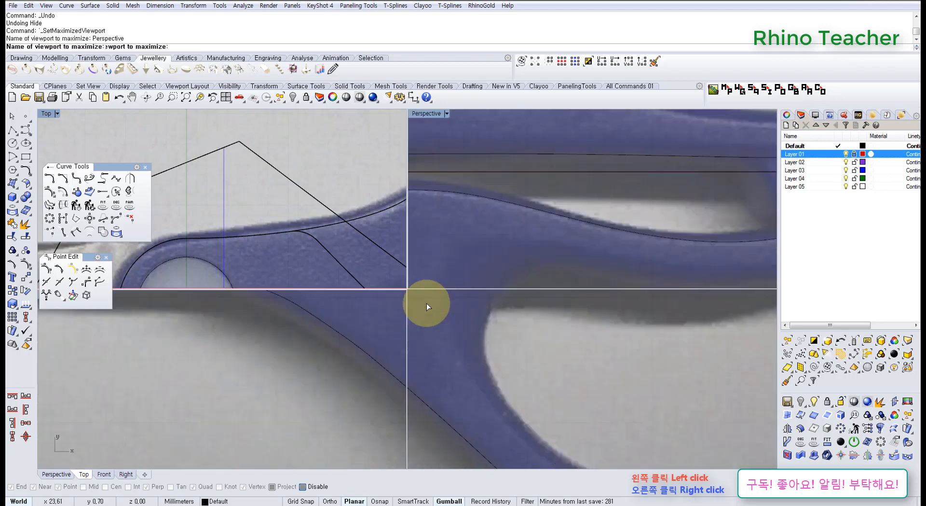
key(ctrl+F4)
right_drag(376, 331, 371, 305)
key(ctrl+z)
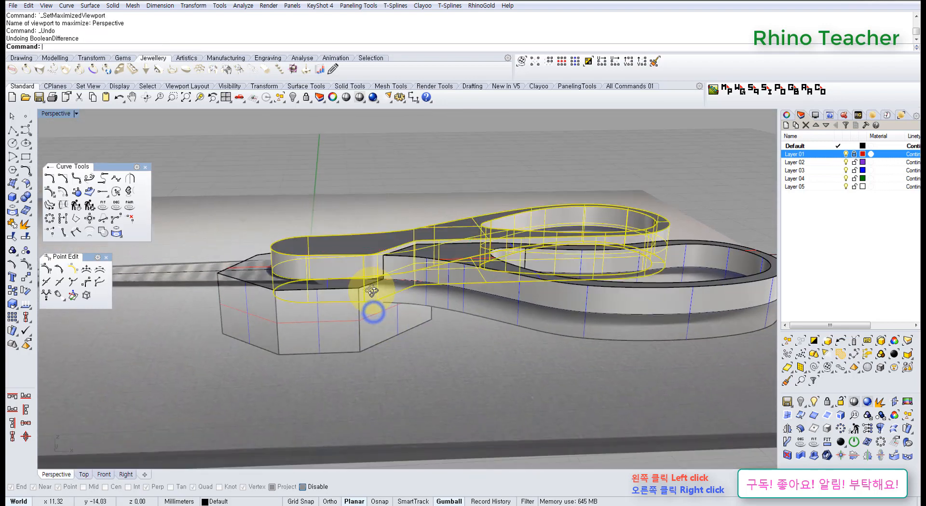
key(ctrl+z)
Delete the mirrored polygonal block below the handles
click(365, 340)
right_drag(365, 340, 392, 355)
key(Delete)
Select the remaining polygonal block and examine how its edges line up with the handle joint in the Top and Perspective views
click(384, 284)
key(ctrl+F1)
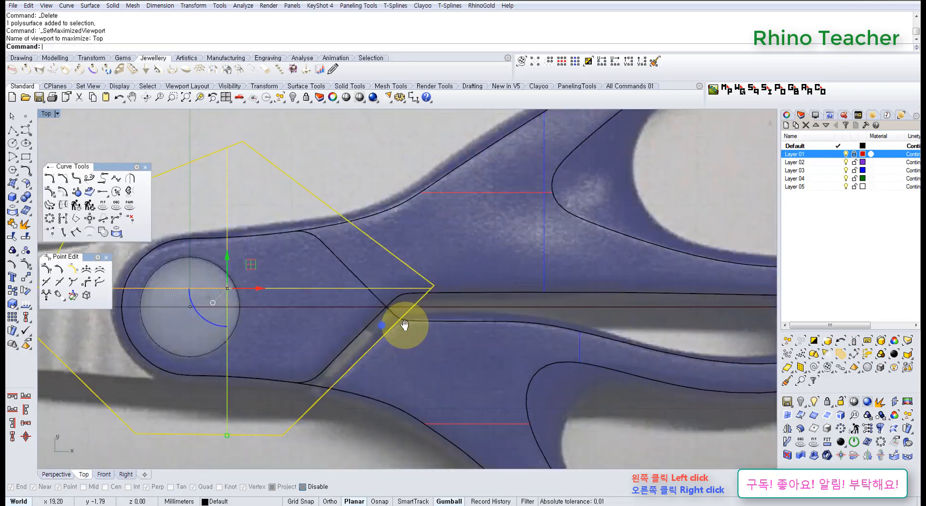
right_drag(404, 324, 439, 324)
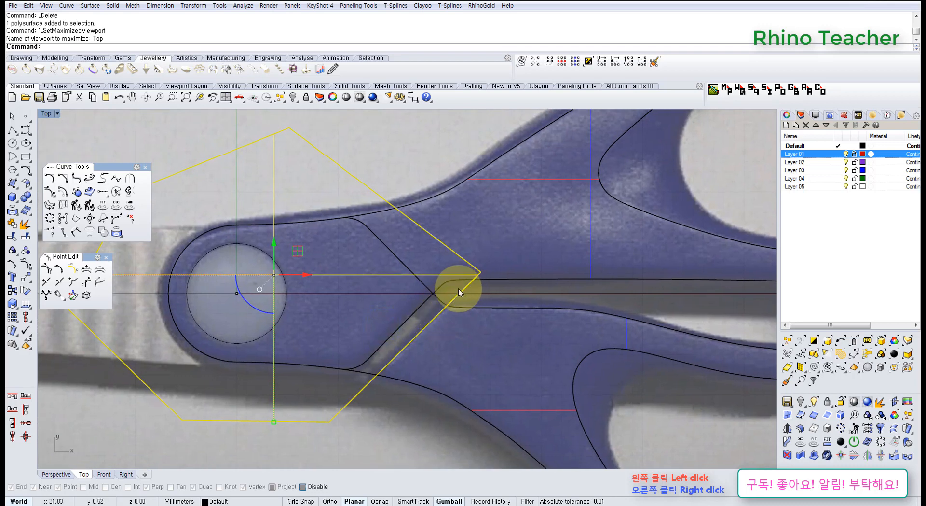
scroll(449, 298, down, 4)
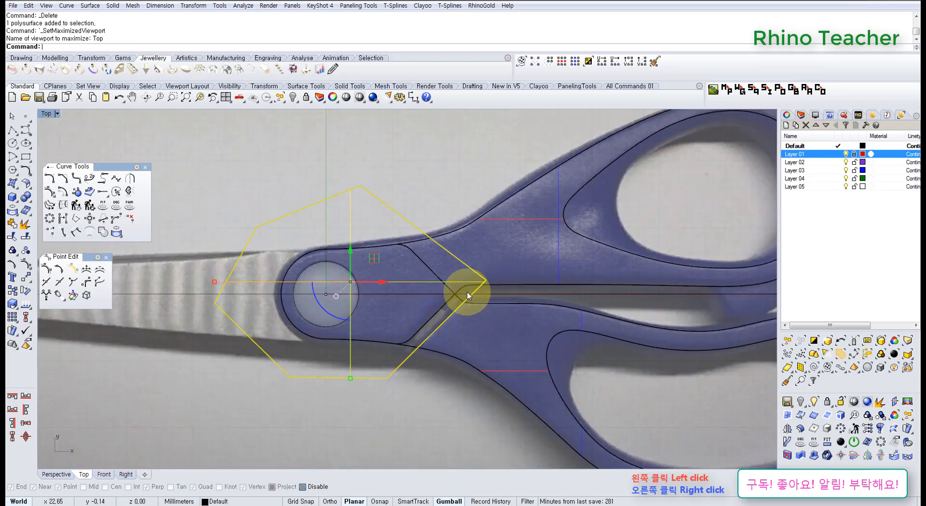
scroll(467, 291, up, 5)
scroll(476, 298, down, 3)
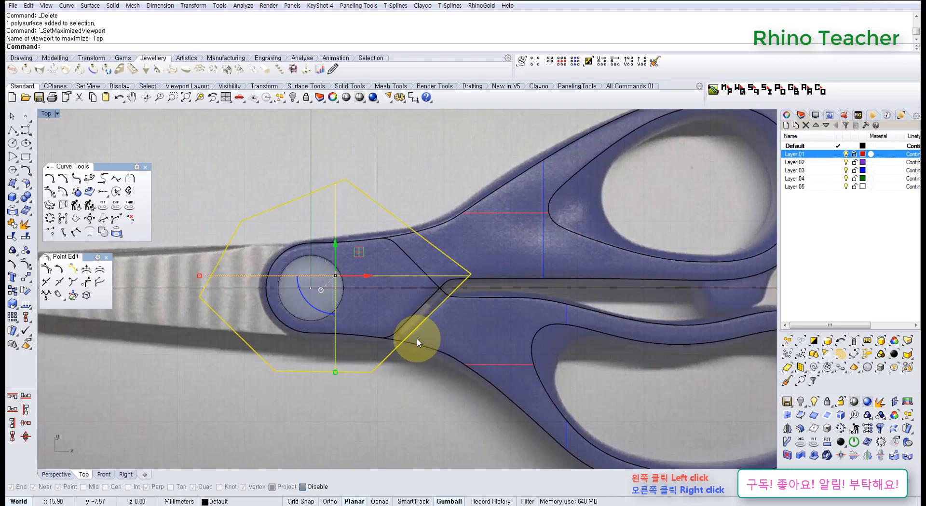
key(ctrl+F4)
right_drag(407, 355, 362, 236)
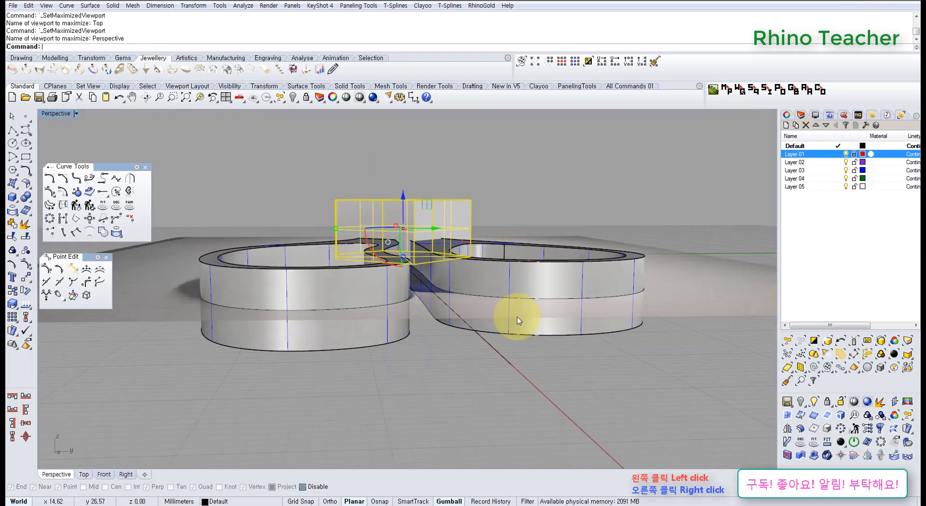
Polar array the polygonal block around origin 0 in the Right view with 2 items over 360 degrees
key(ctrl+F2)
key(ctrl+F3)
scroll(386, 303, down, 5)
middle_click(305, 317)
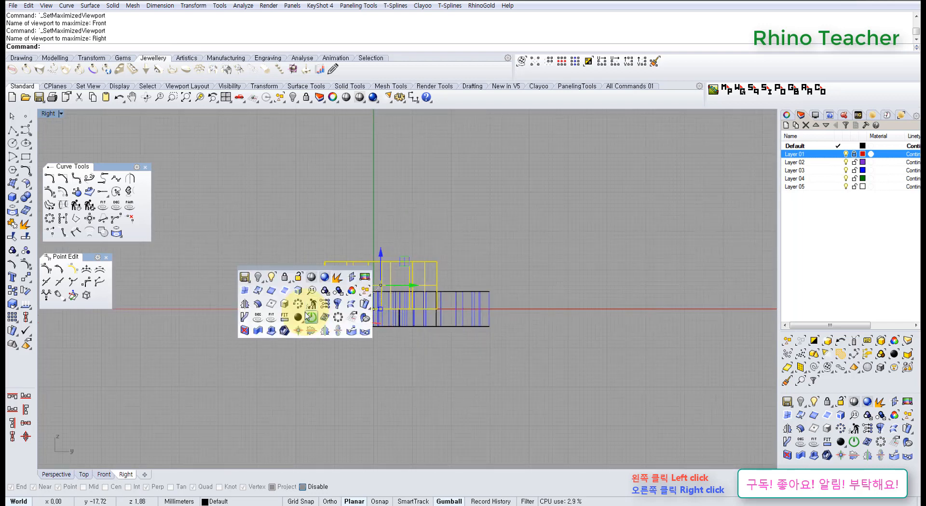
click(309, 316)
text(0)
key(Return)
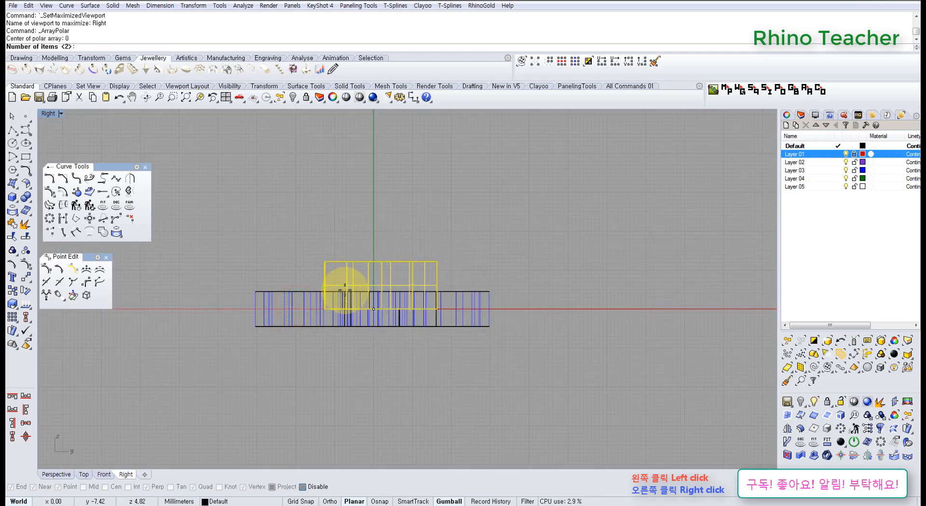
key(Return)
key(Return)
key(Return)
Hide the upper polygonal block in the Perspective view, leaving the rotated copy below the handles
key(ctrl+F1)
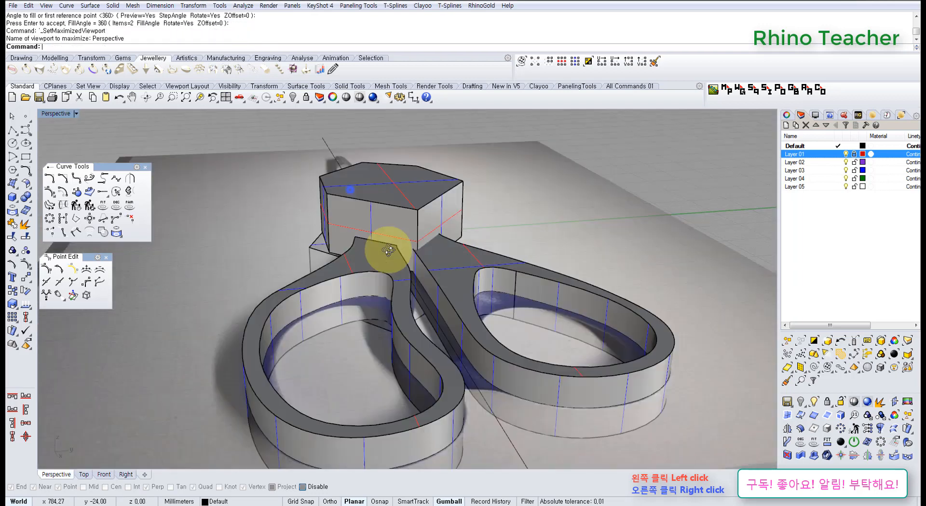
right_drag(388, 250, 456, 155)
scroll(371, 274, up, 3)
right_drag(408, 238, 331, 252)
click(353, 237)
click(293, 97)
Subtract the rotated lower block from the upper handle with Boolean Difference, keeping the block, and hide it
click(451, 254)
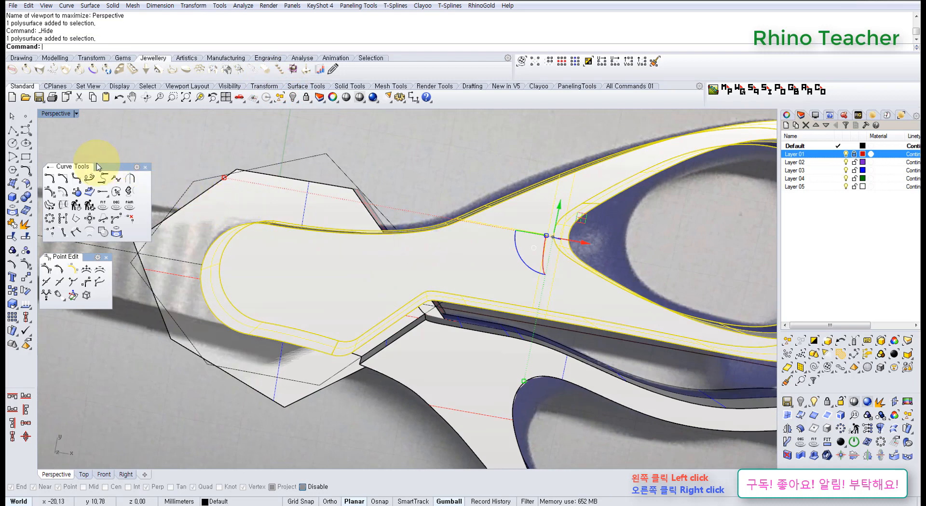
click(24, 199)
click(54, 198)
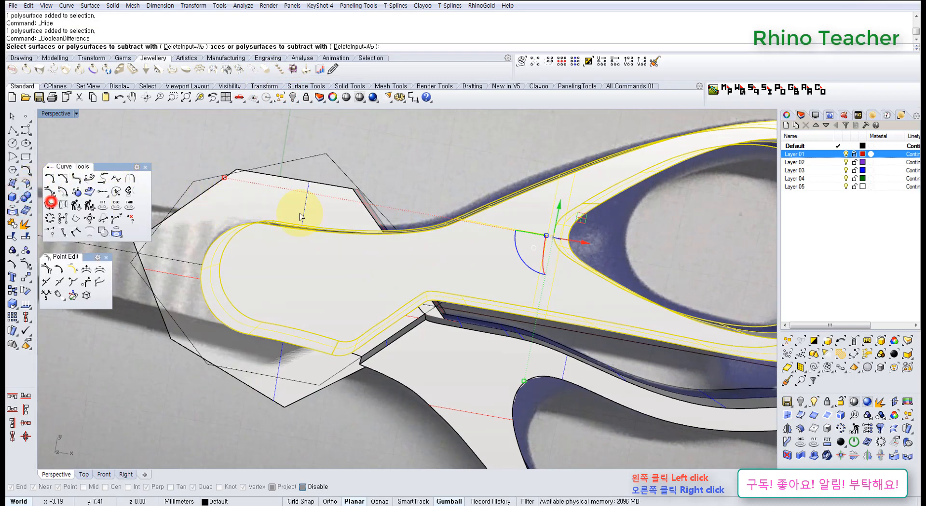
click(306, 206)
right_click(308, 216)
click(313, 216)
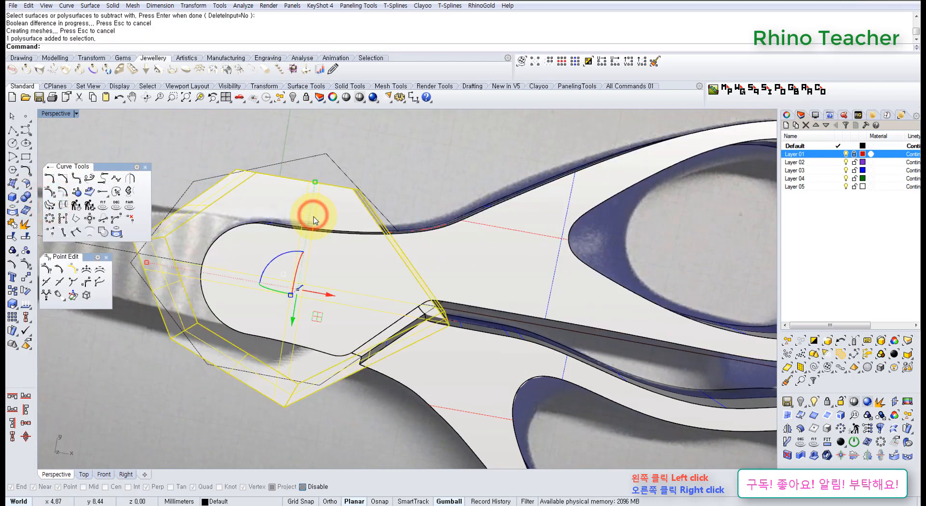
key(ctrl+h)
Check the cut joint in the Top view and hide the polygon outline curve around the pivot
key(ctrl+F1)
scroll(430, 294, up, 5)
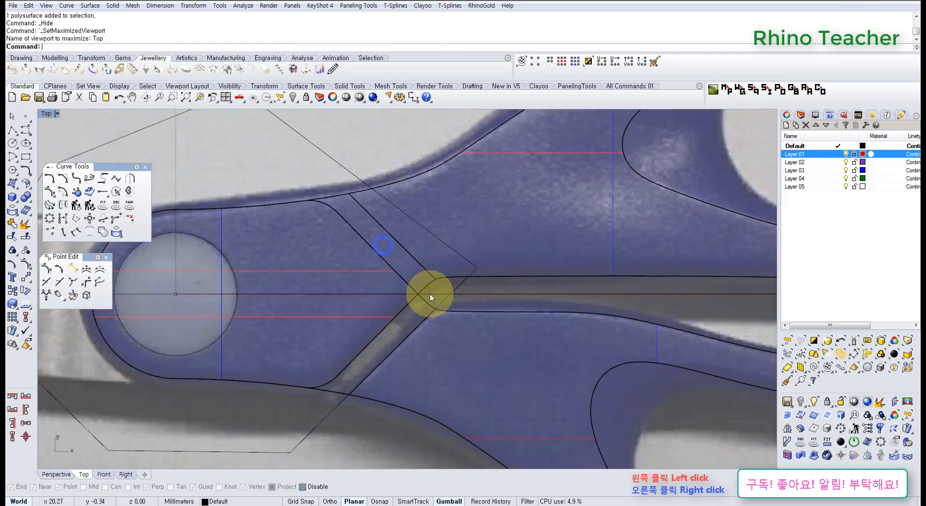
scroll(378, 263, down, 4)
right_drag(378, 242, 386, 285)
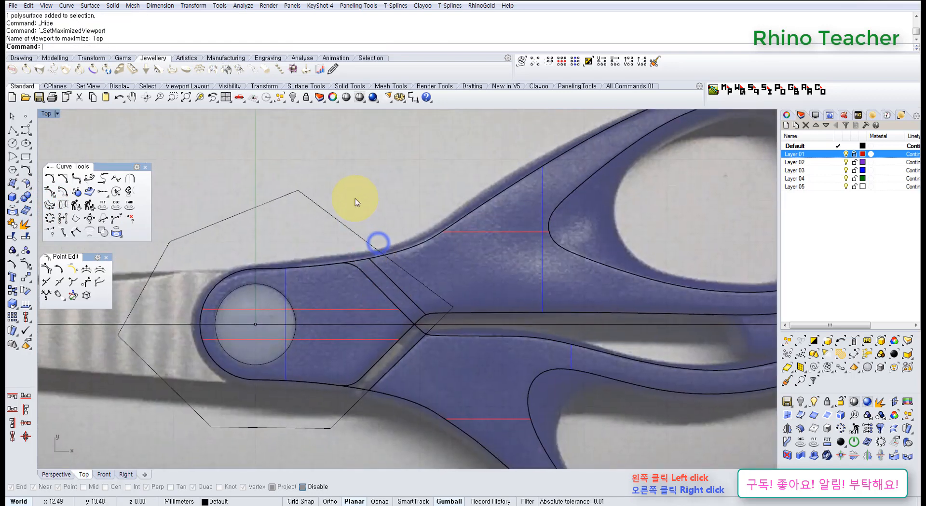
drag(348, 203, 312, 225)
scroll(311, 225, down, 3)
key(ctrl+h)
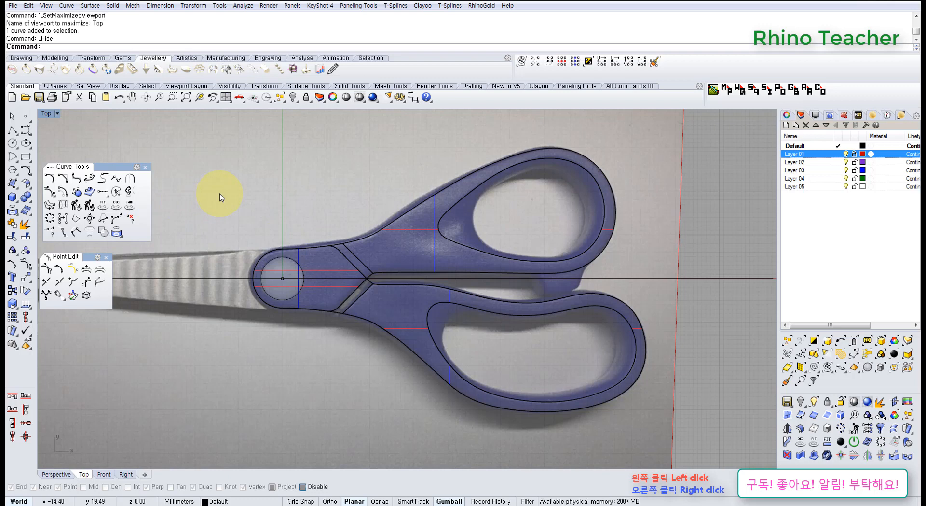
Draw a vertical polyline upward from origin 0 in the Front view
right_drag(226, 294, 327, 293)
scroll(325, 289, down, 8)
right_drag(264, 297, 311, 313)
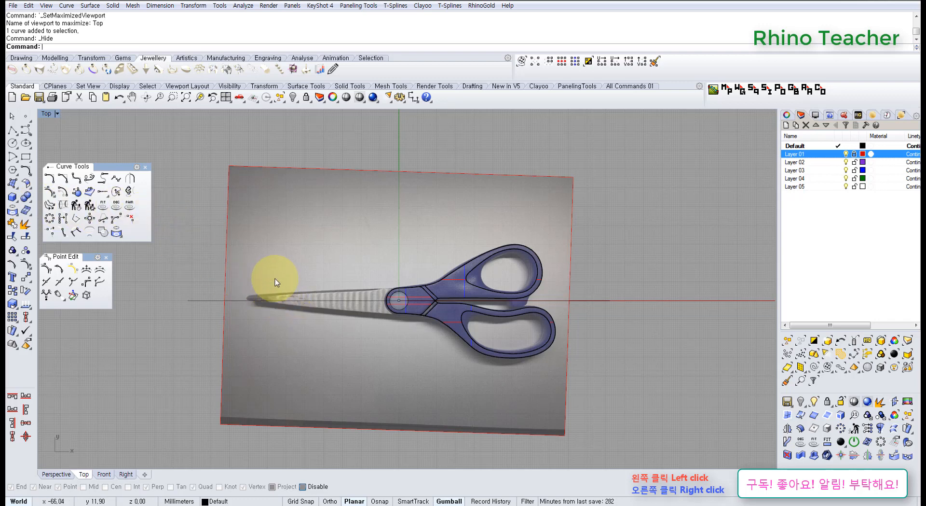
key(ctrl+F2)
scroll(281, 258, down, 4)
right_drag(374, 263, 328, 296)
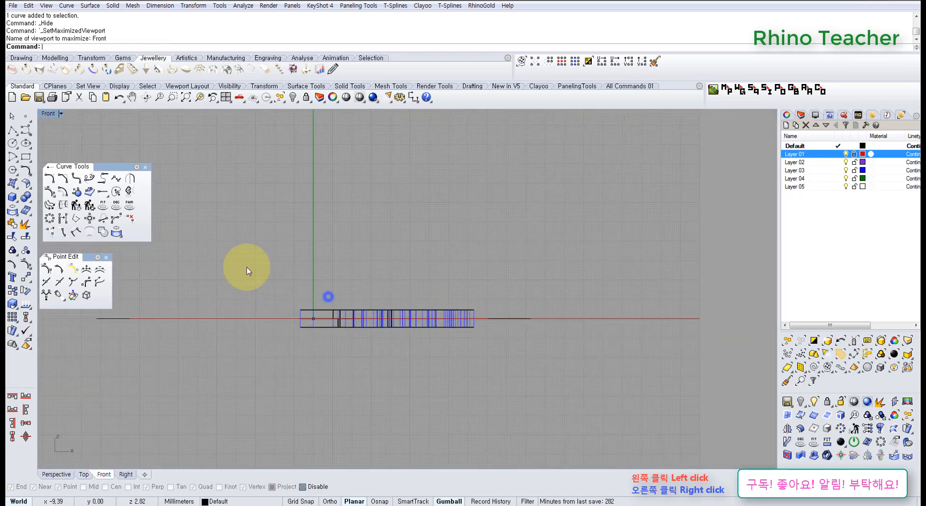
click(11, 130)
text(0)
key(Return)
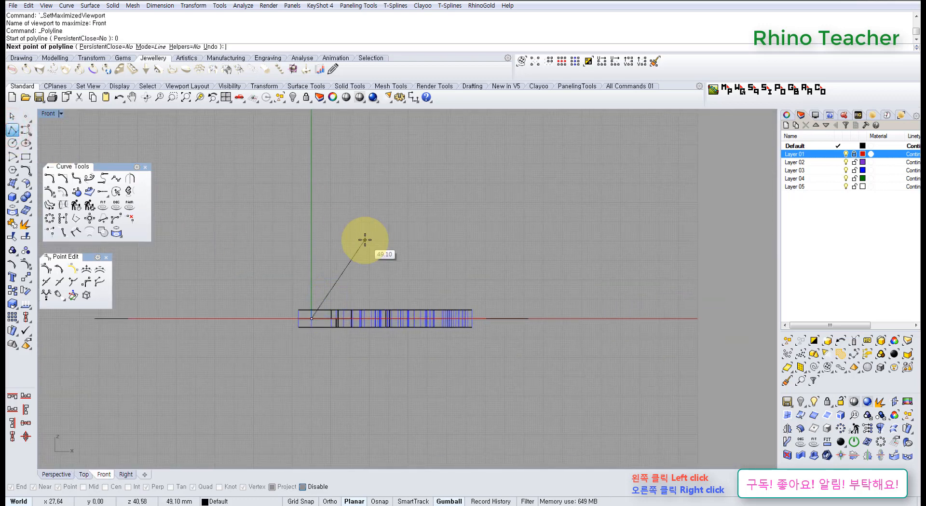
click(338, 141)
right_click(327, 211)
Draw a bulging control-point curve beside the vertical axis in the Front view, with both ends on the axis and the lower at about z 18
scroll(298, 255, up, 3)
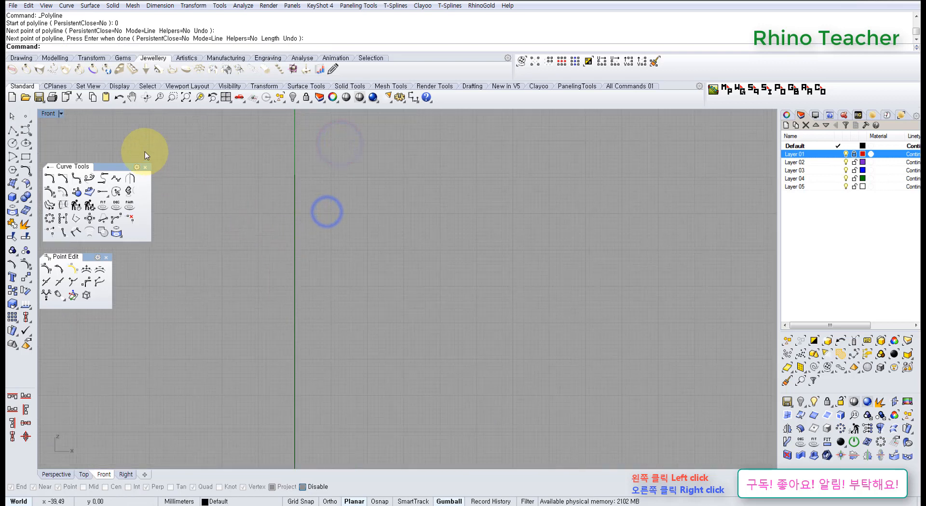
click(24, 130)
right_drag(368, 244, 369, 179)
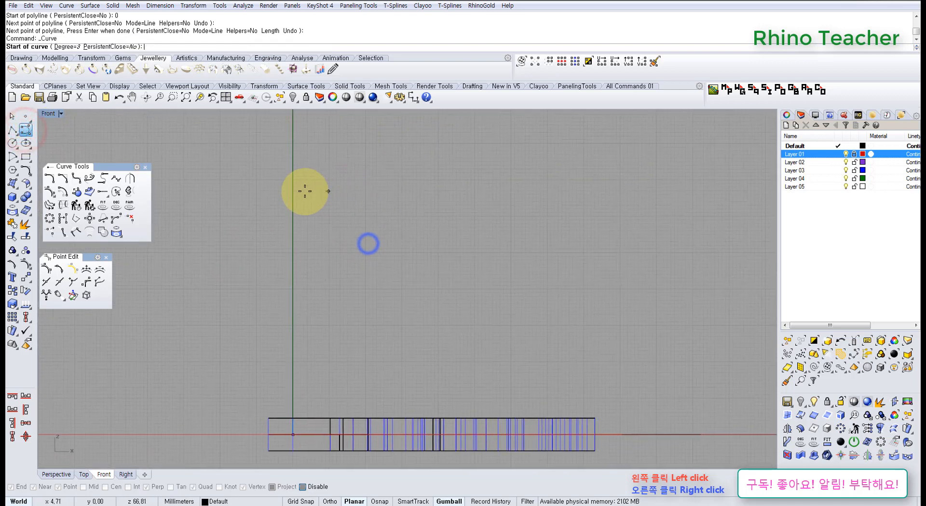
click(298, 174)
click(336, 174)
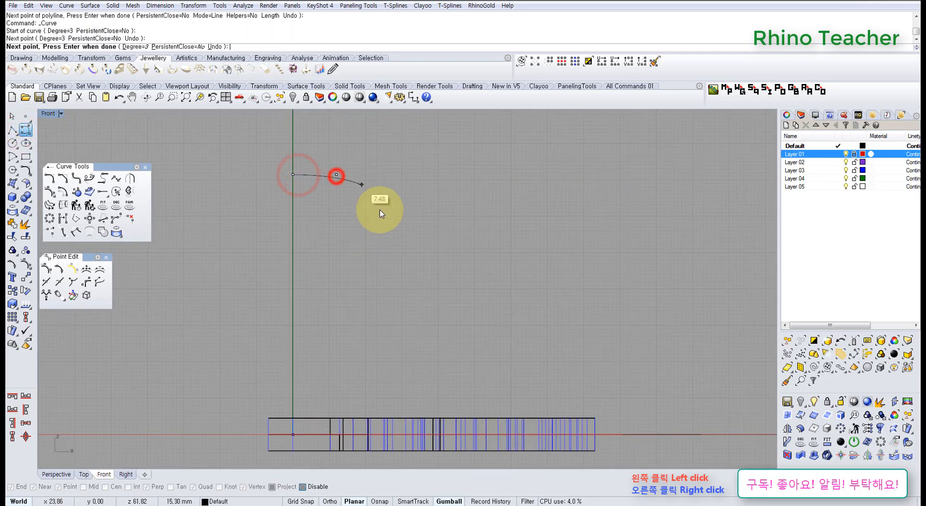
click(380, 207)
click(384, 291)
click(341, 356)
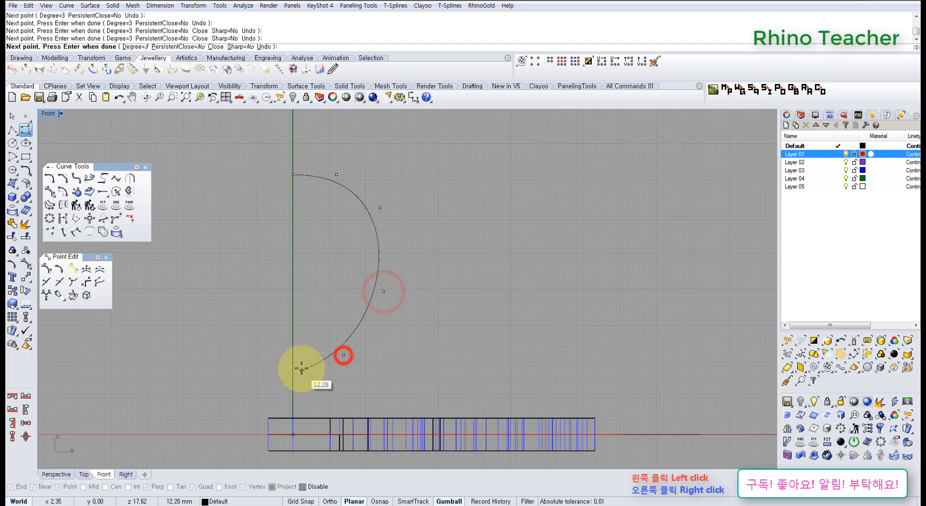
click(294, 369)
right_click(294, 369)
Draw a larger control-point curve around the first one, starting on the axis at about z 11 and ending on it at about z 80
right_drag(381, 343, 378, 343)
right_click(298, 383)
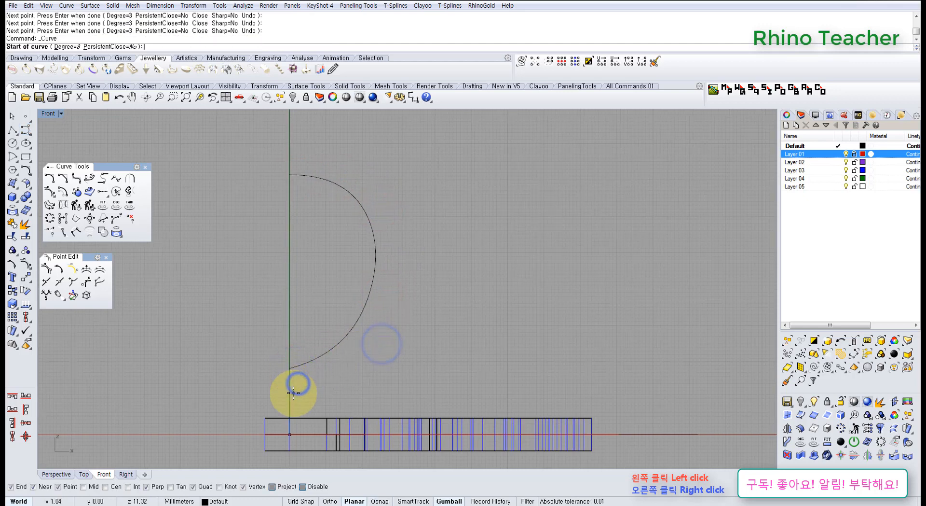
click(293, 392)
click(353, 381)
click(404, 348)
click(419, 237)
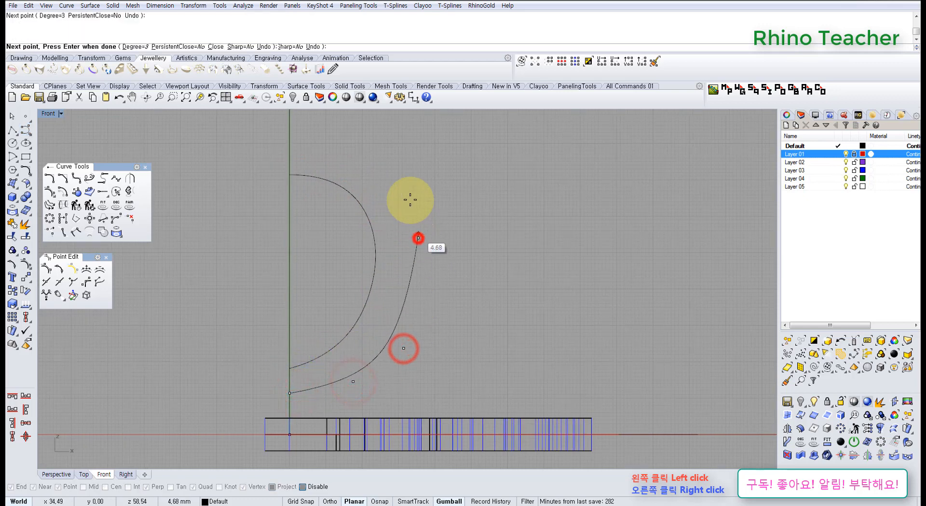
click(395, 173)
click(340, 141)
click(289, 142)
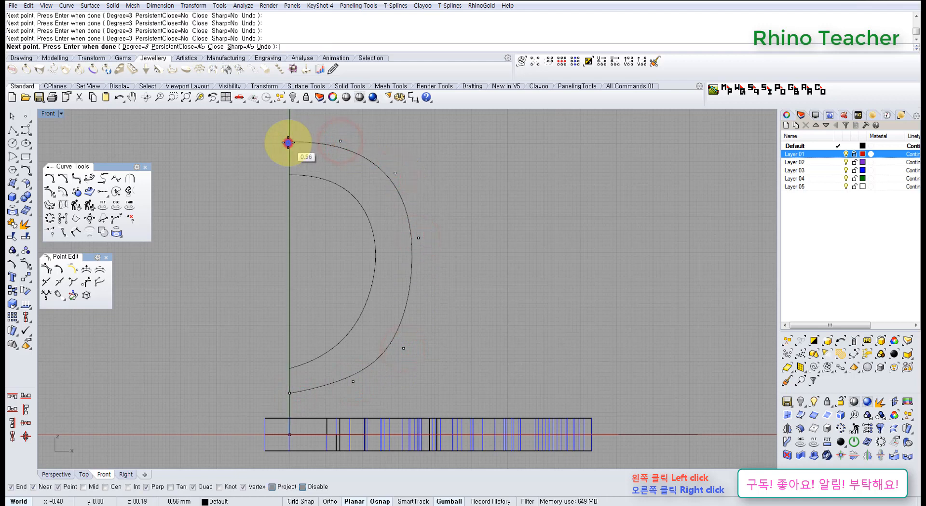
right_click(288, 142)
Revolve both profile curves a full circle around the vertical axis through origin 0
drag(386, 152, 366, 202)
scroll(365, 205, down, 4)
right_drag(352, 242, 289, 301)
middle_click(288, 301)
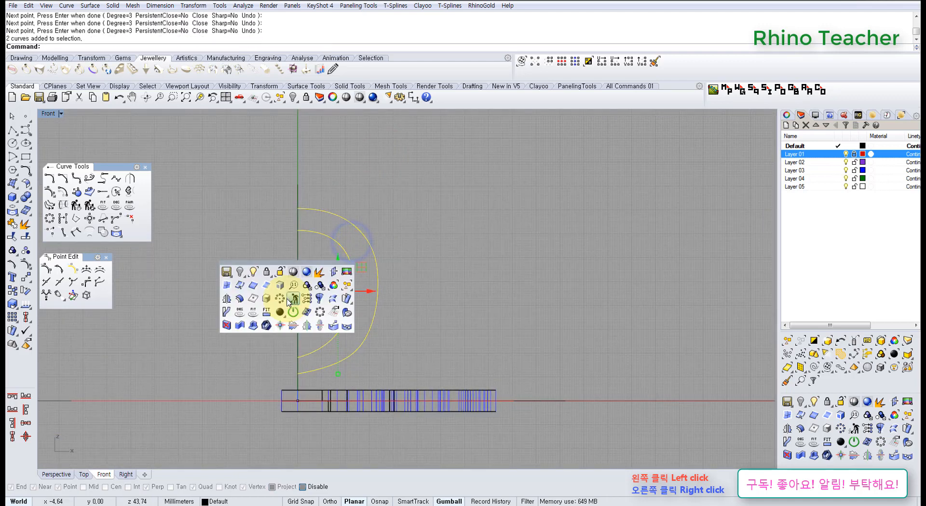
click(320, 298)
text(0)
key(Return)
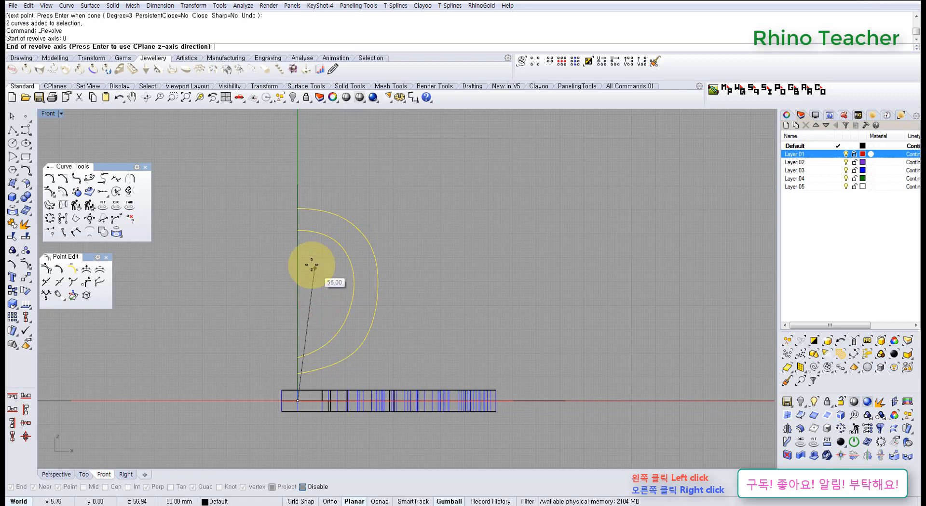
click(327, 192)
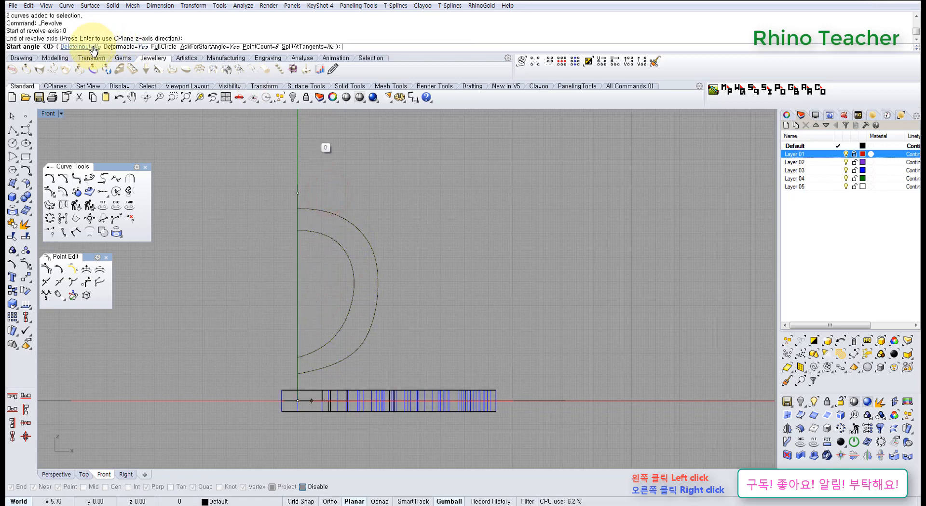
click(168, 48)
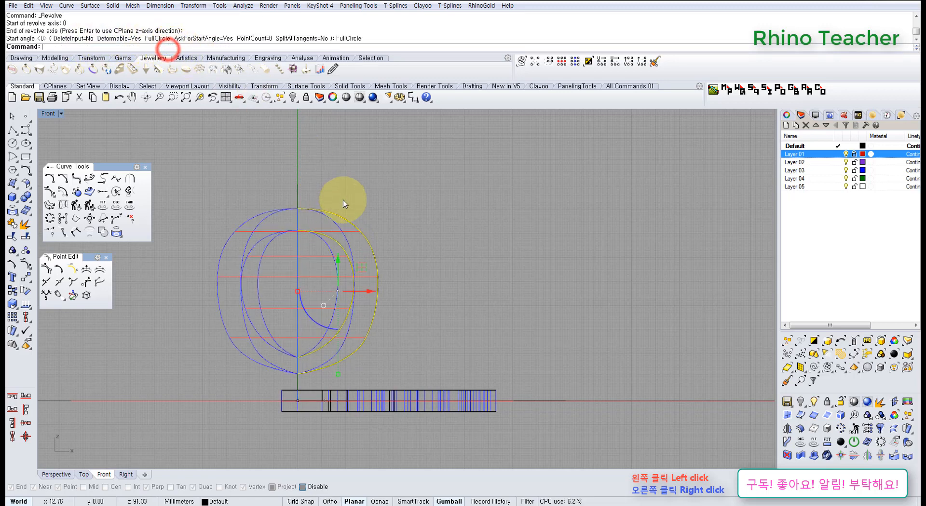
Delete the two profile curves in the Perspective view, keeping the revolved surfaces
key(ctrl+F4)
right_drag(345, 310, 350, 250)
scroll(328, 340, down, 7)
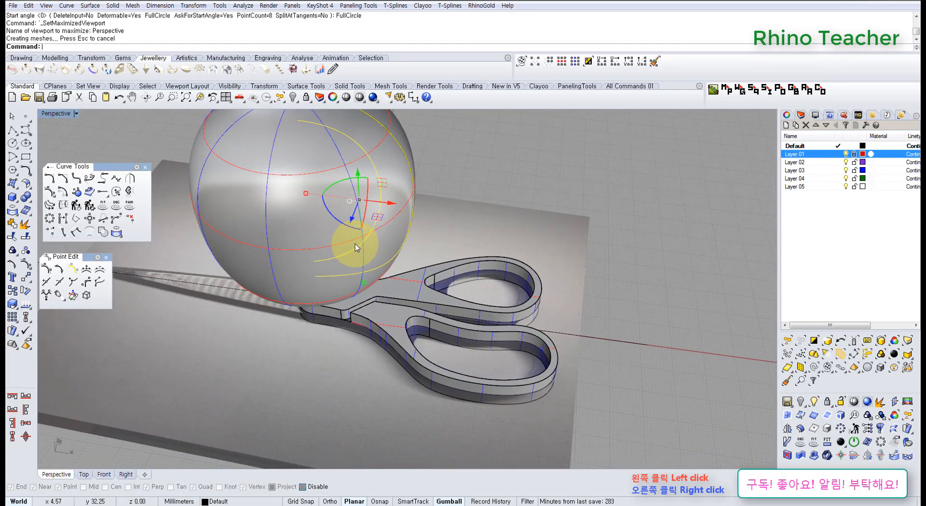
key(Delete)
Hide the outer revolved surface to expose the inner one, and undo the hide
scroll(363, 180, up, 6)
scroll(400, 214, up, 4)
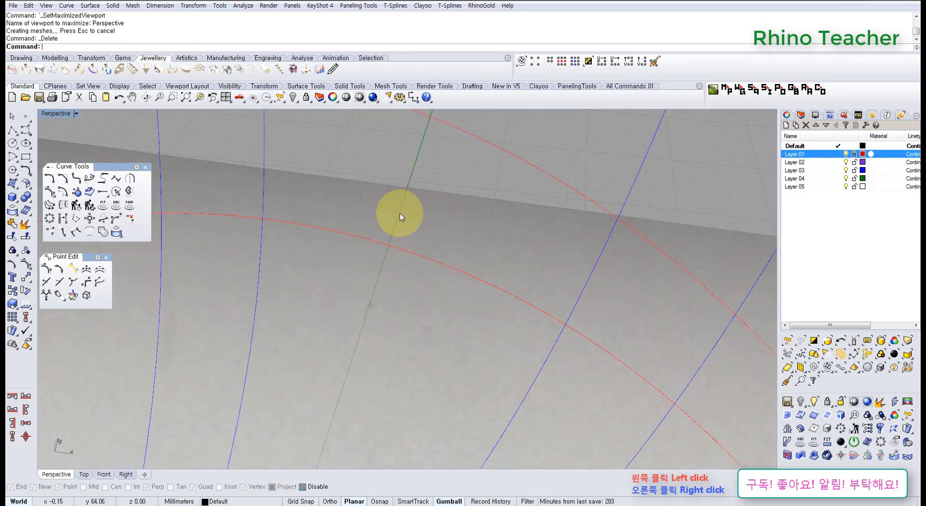
right_drag(436, 237, 485, 212)
scroll(486, 212, down, 5)
click(517, 219)
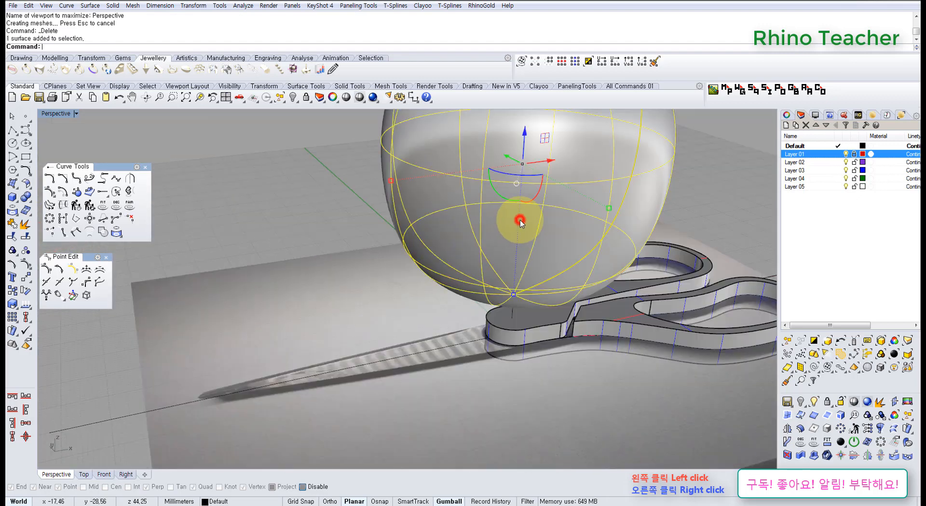
key(ctrl+h)
key(ctrl+z)
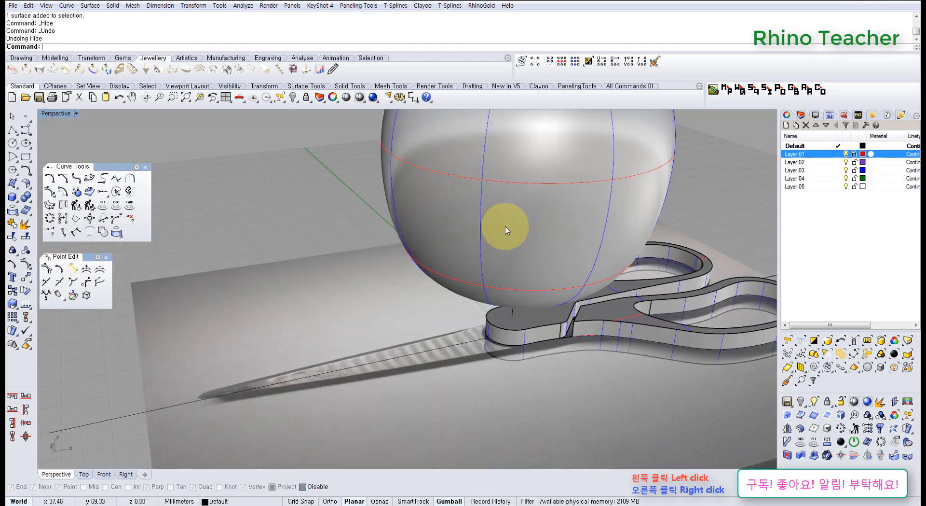
Examine the nested outer and inner revolved surfaces in the Front view by selecting each of them
key(ctrl+F2)
right_drag(433, 269, 509, 259)
scroll(357, 335, up, 6)
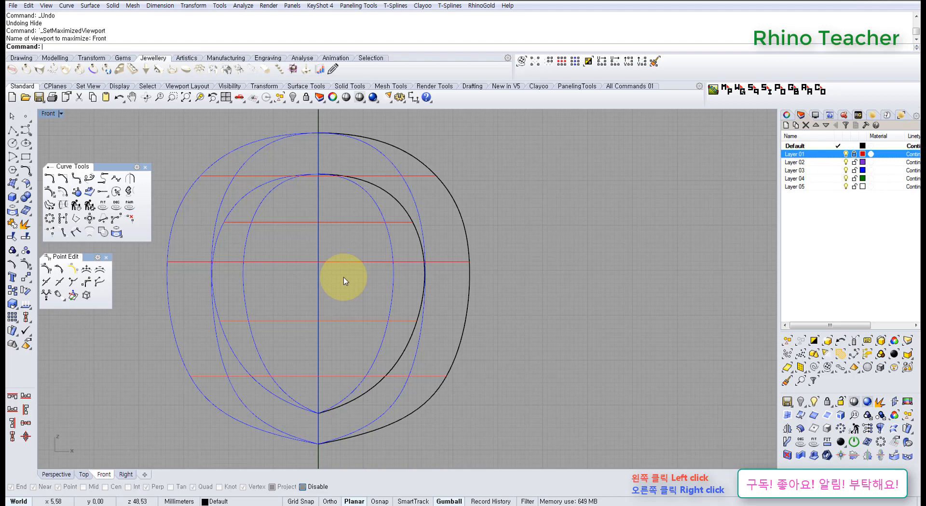
right_drag(341, 345, 339, 315)
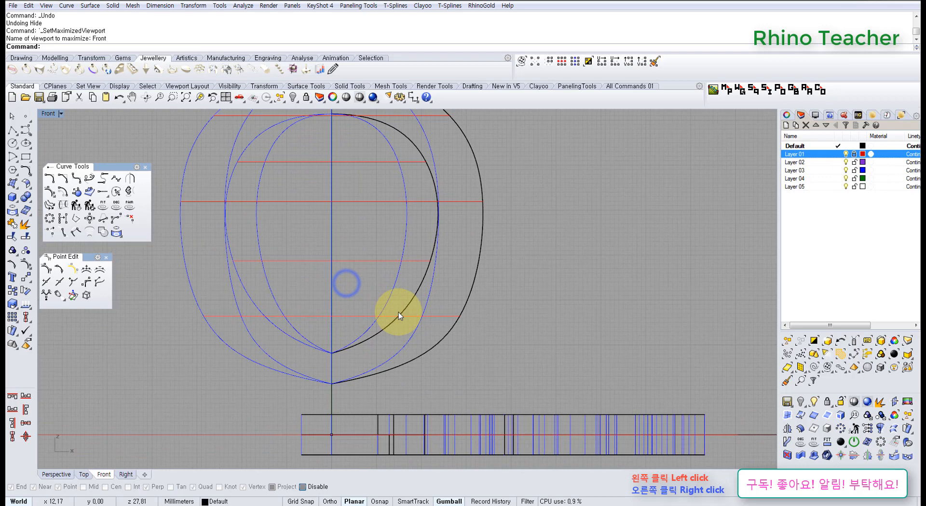
click(474, 360)
scroll(394, 332, up, 5)
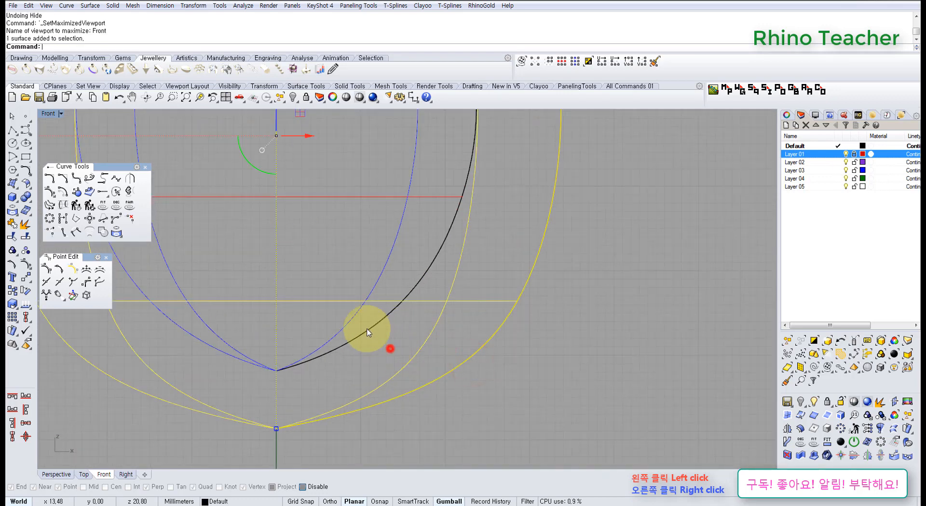
click(368, 332)
scroll(395, 337, down, 1)
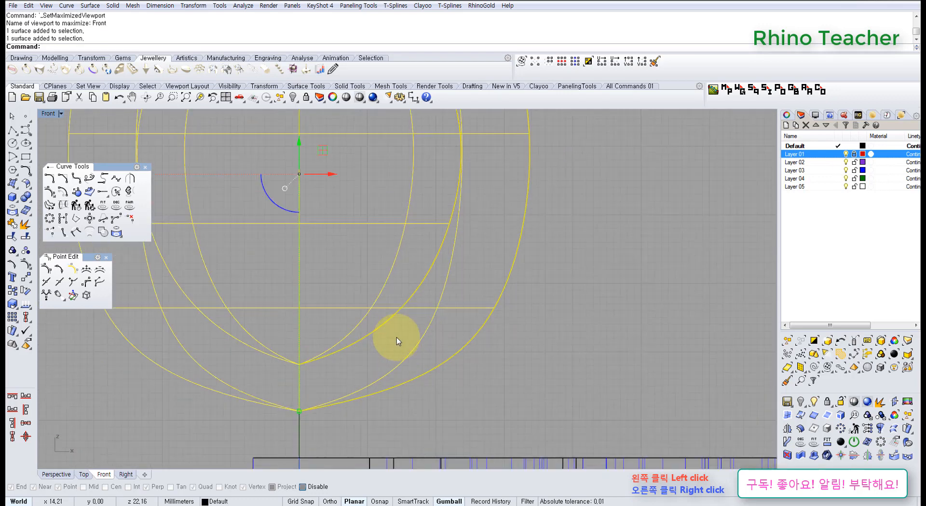
click(557, 321)
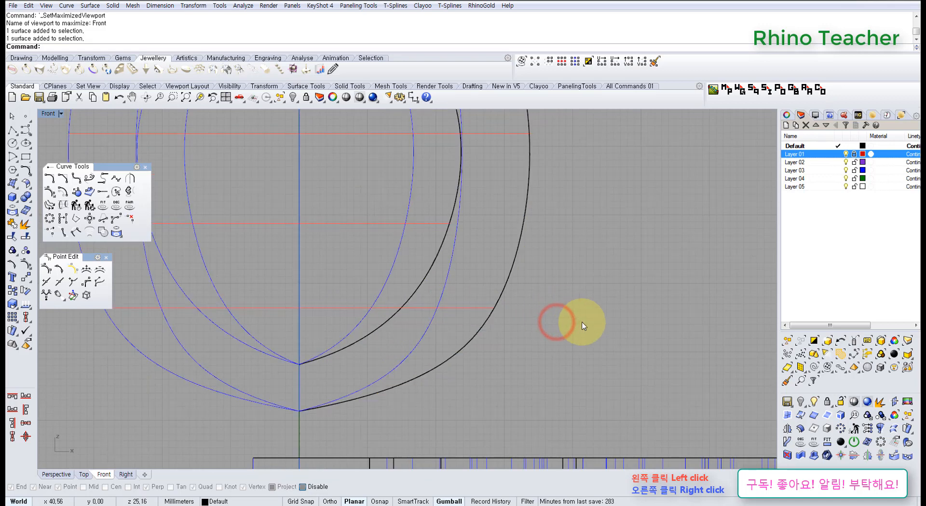
Move the outer revolved surface sideways in the Front view, and undo the move after viewing it in Perspective
click(578, 310)
scroll(570, 296, down, 6)
right_drag(565, 283, 488, 292)
drag(535, 328, 456, 287)
right_drag(438, 295, 487, 319)
drag(435, 268, 331, 273)
click(360, 97)
key(ctrl+F4)
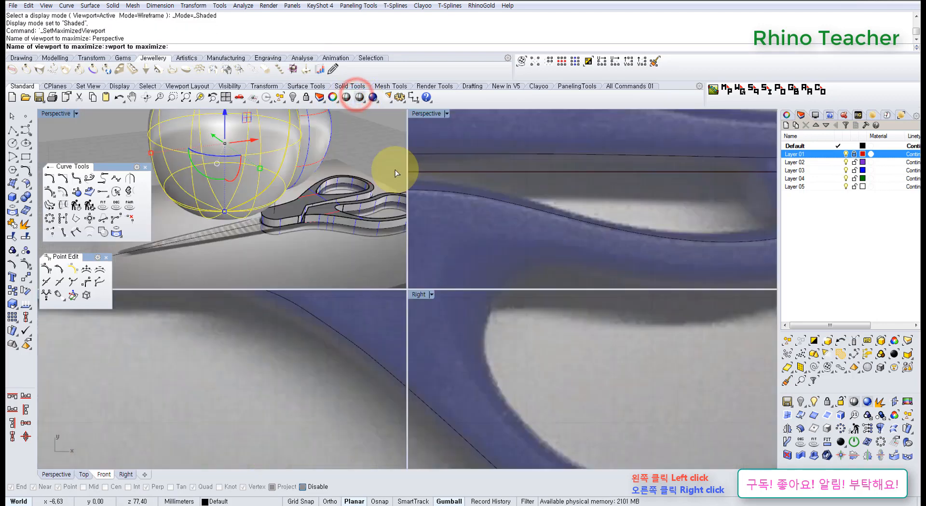
right_drag(537, 262, 516, 212)
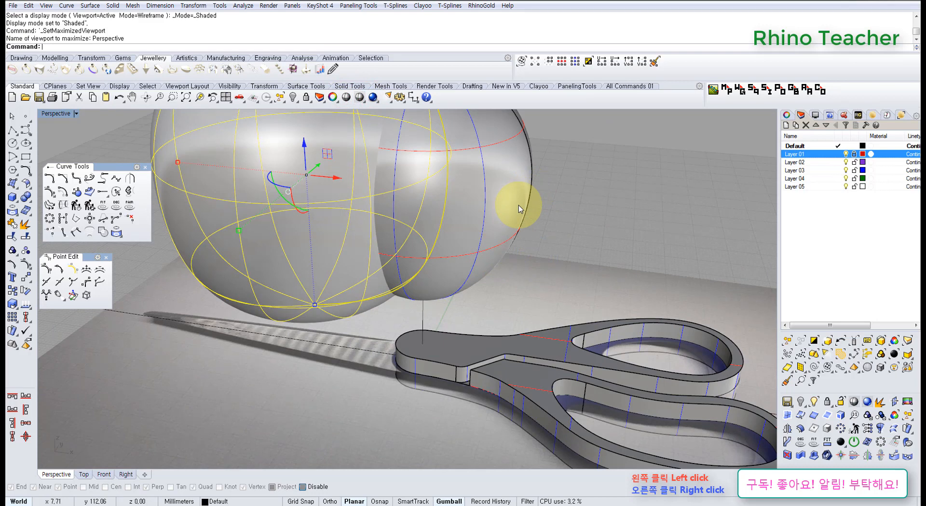
key(ctrl+z)
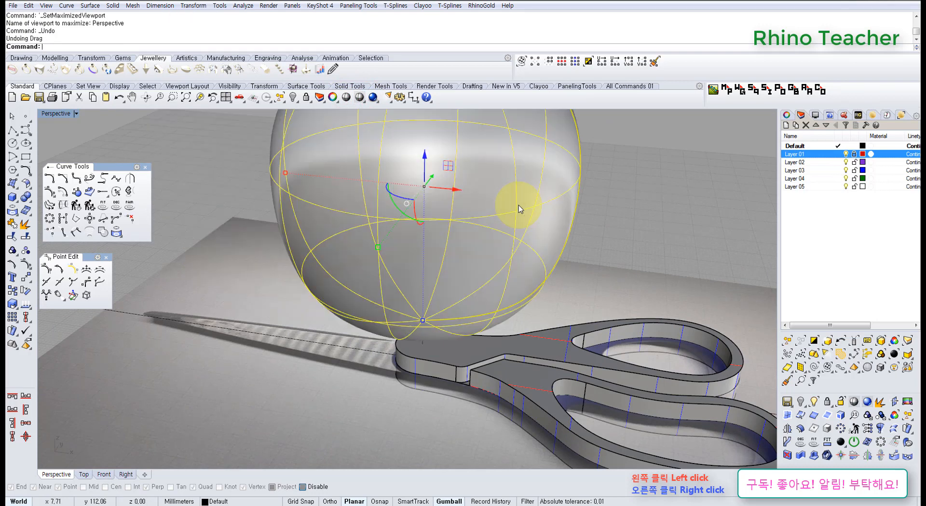
Try to subtract the inner revolved surface from the outer one with Boolean Difference, using wireframe display to reach the inner surface
right_drag(537, 234, 559, 223)
click(543, 217)
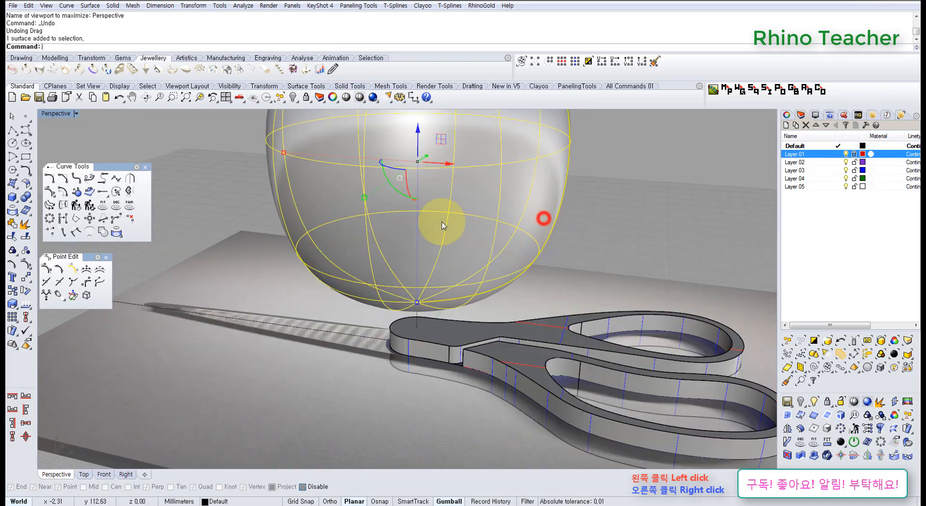
click(27, 196)
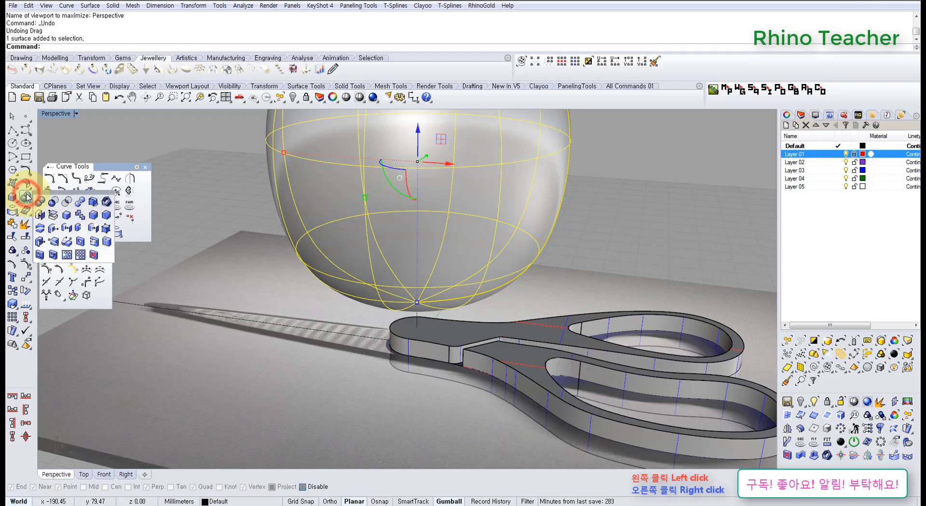
click(54, 202)
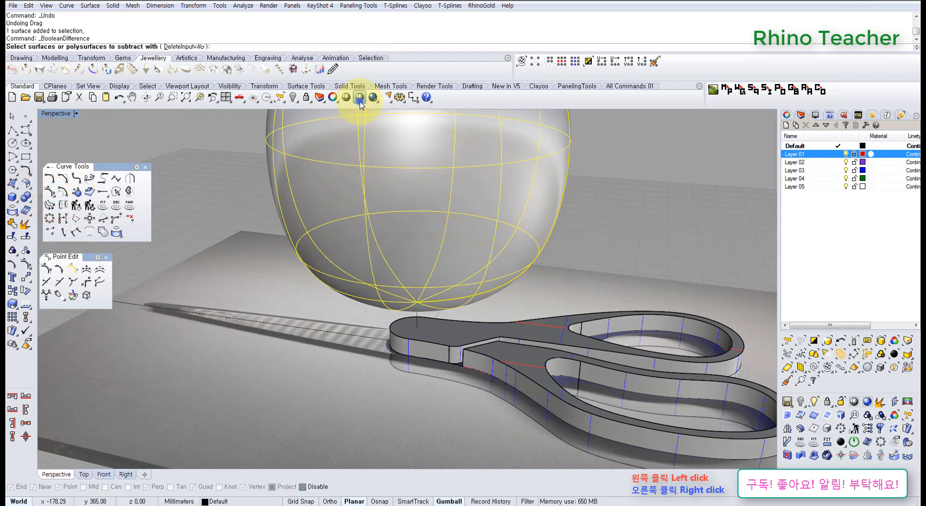
click(359, 98)
click(326, 187)
right_click(327, 187)
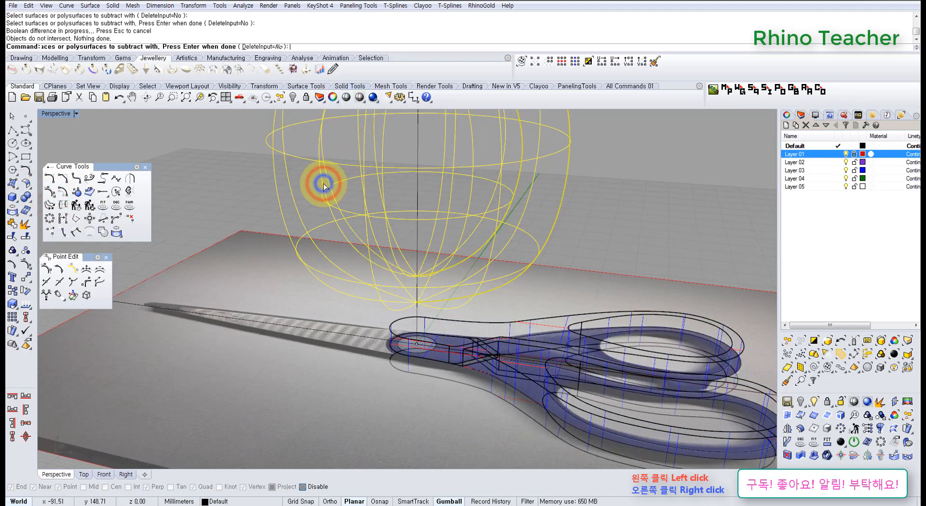
Delete the inner revolved surface and undo the deletion
click(328, 188)
key(Delete)
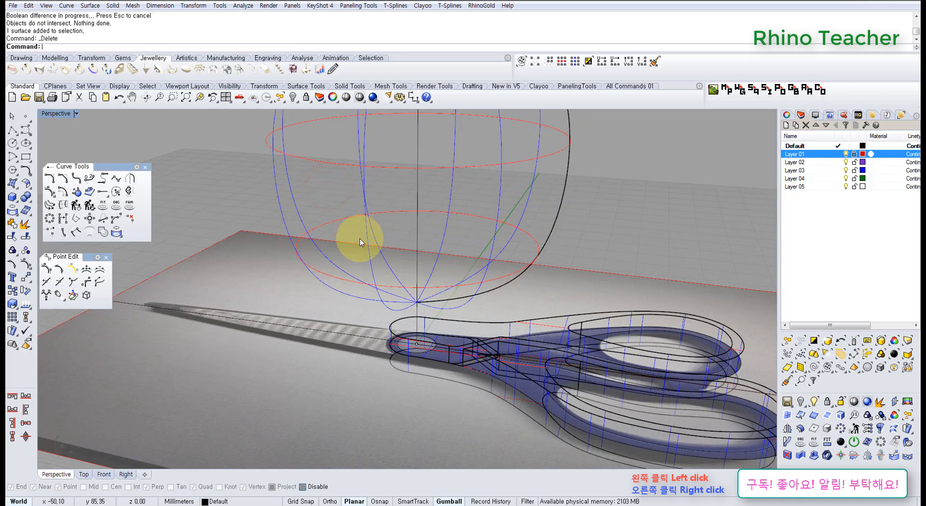
key(ctrl+z)
Retry the Boolean Difference with the outer revolved surface as the target and the inner one as the cutter
click(617, 207)
drag(592, 225, 539, 201)
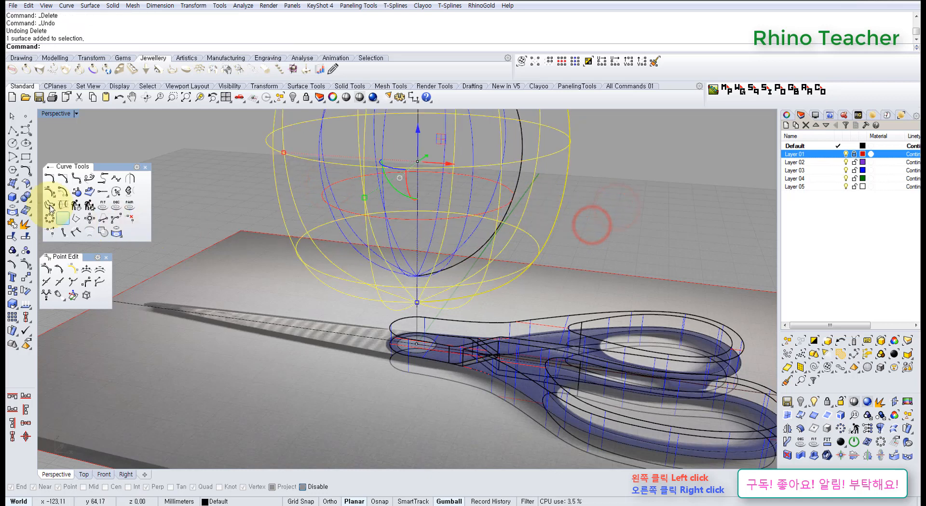
click(28, 198)
click(53, 202)
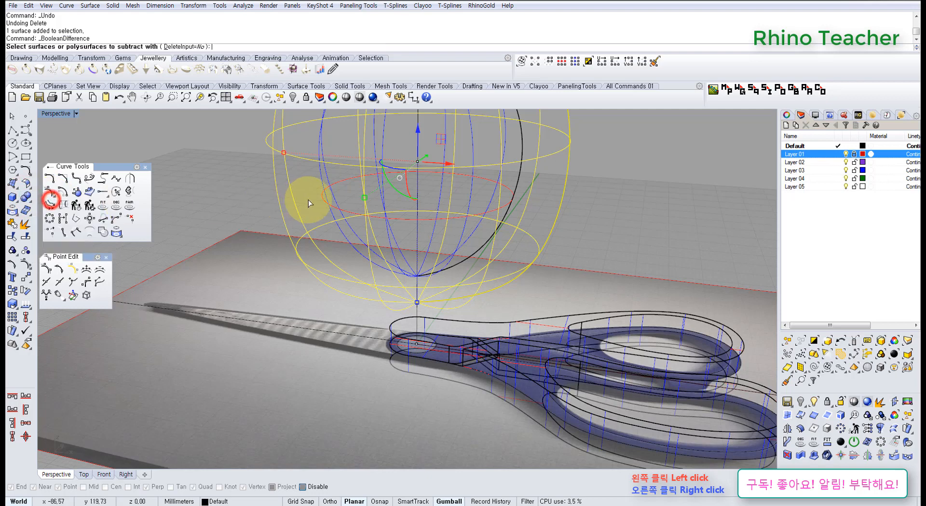
click(325, 194)
key(Return)
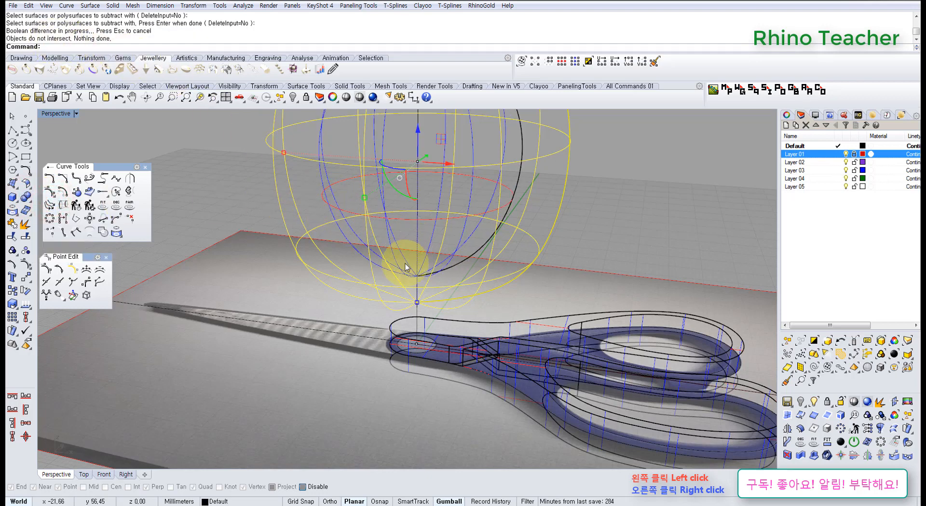
Hide the inner revolved surface and undo the hide
key(ctrl+h)
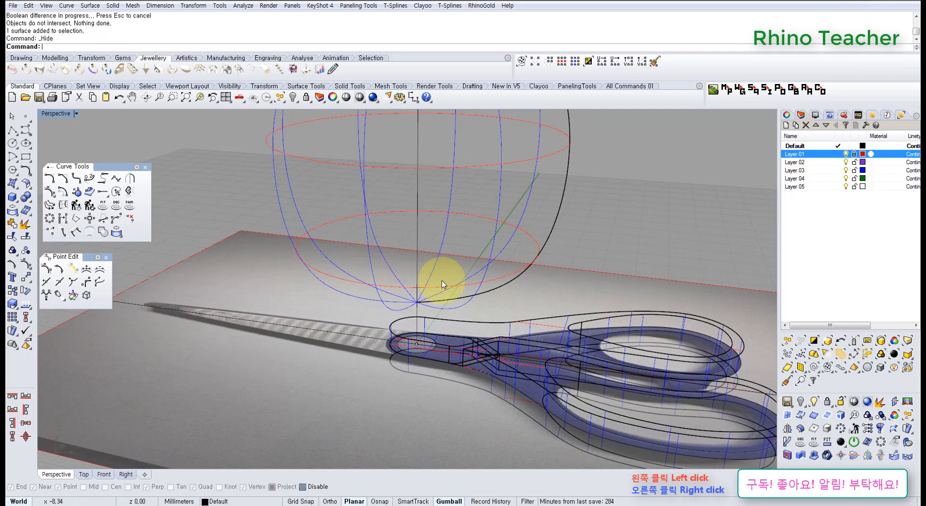
right_drag(445, 251, 409, 293)
key(ctrl+z)
Select both nested surfaces to inspect them, clear the selection, and return the Perspective view to Shaded display
click(523, 222)
right_drag(399, 215, 437, 214)
scroll(429, 210, up, 6)
click(528, 239)
scroll(407, 215, down, 4)
click(491, 219)
drag(500, 250, 390, 215)
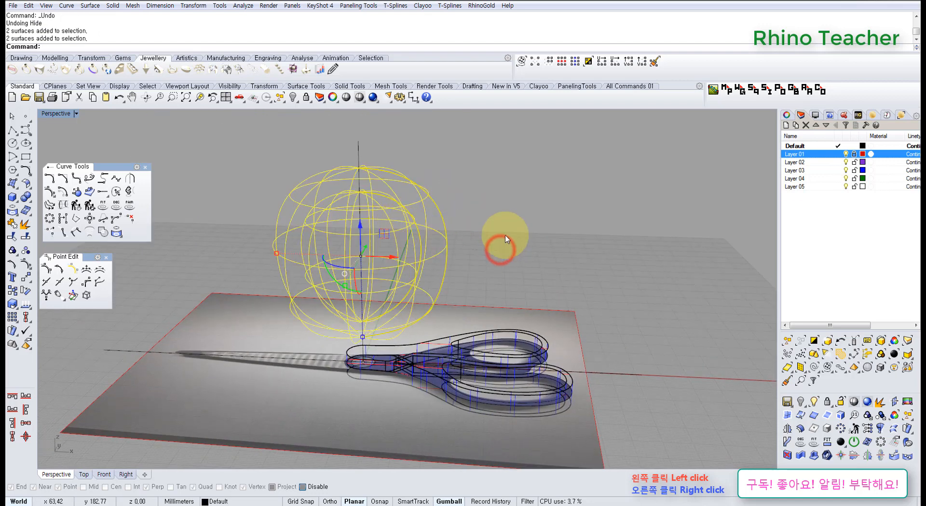
click(499, 183)
click(359, 97)
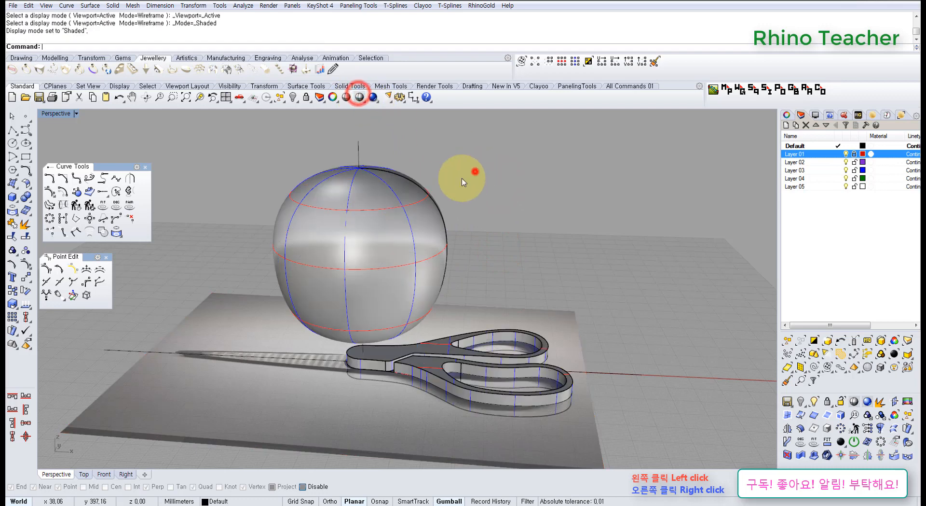
Move the outer revolved surface sideways toward the scissor blades, partly uncovering the inner surface
click(419, 203)
right_drag(411, 207, 419, 222)
key(alt)
drag(397, 280, 285, 268)
click(497, 229)
click(298, 250)
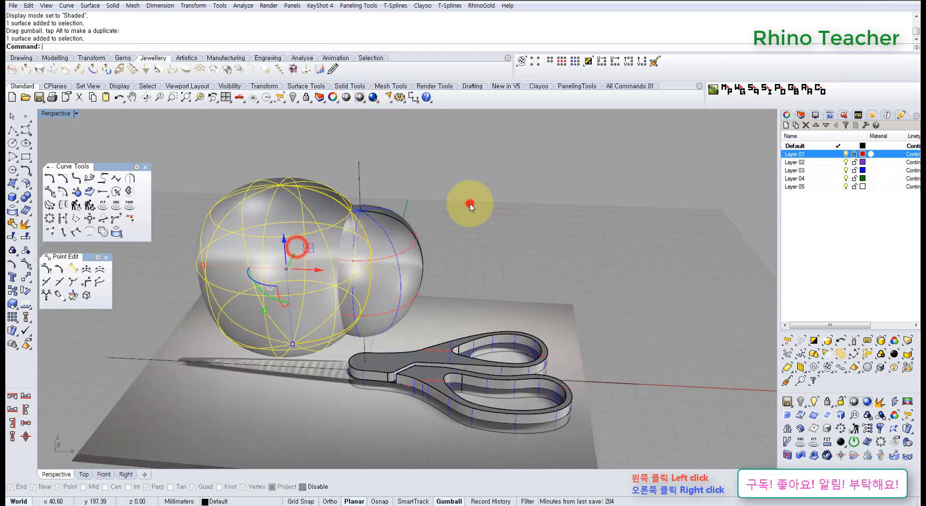
Subtract the partly uncovered inner revolved surface from the displaced outer one with Boolean Difference and inspect the cut
click(471, 203)
click(302, 255)
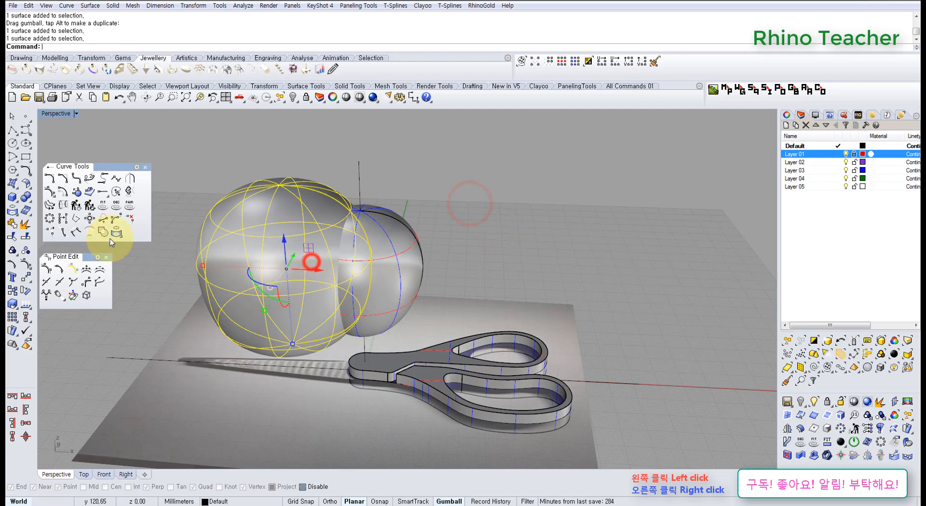
click(22, 197)
click(55, 199)
click(378, 261)
key(Return)
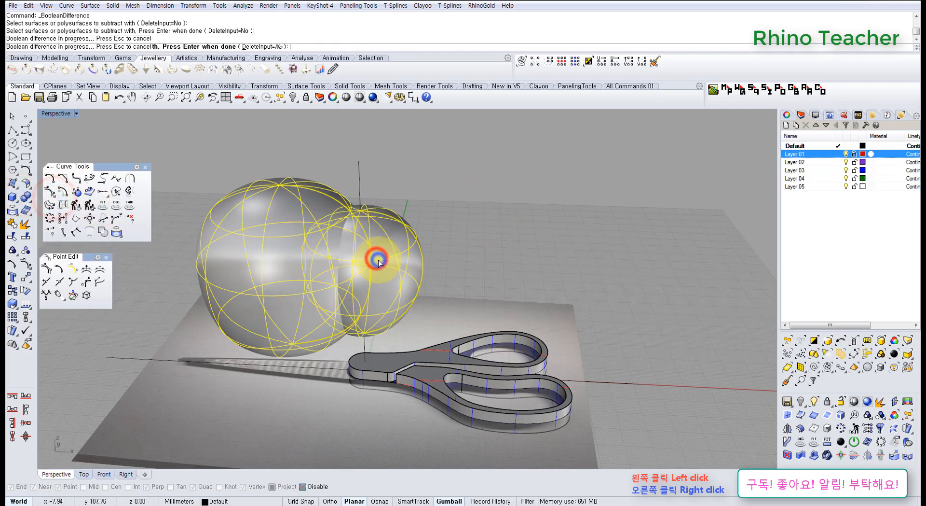
click(390, 256)
drag(487, 268, 488, 268)
mouse_move(460, 239)
right_down()
mouse_move(380, 237)
mouse_move(416, 236)
mouse_move(358, 259)
right_up()
Undo the Boolean Difference and the sideways move of the outer revolved surface, and clear the selection
key(ctrl+z)
key(ctrl+z)
key(ctrl+z)
click(498, 237)
Switch the Perspective view to Wireframe and try to subtract the nested inner surface from the outer one with Boolean Difference
scroll(405, 247, up, 4)
click(406, 246)
right_click(358, 99)
click(27, 197)
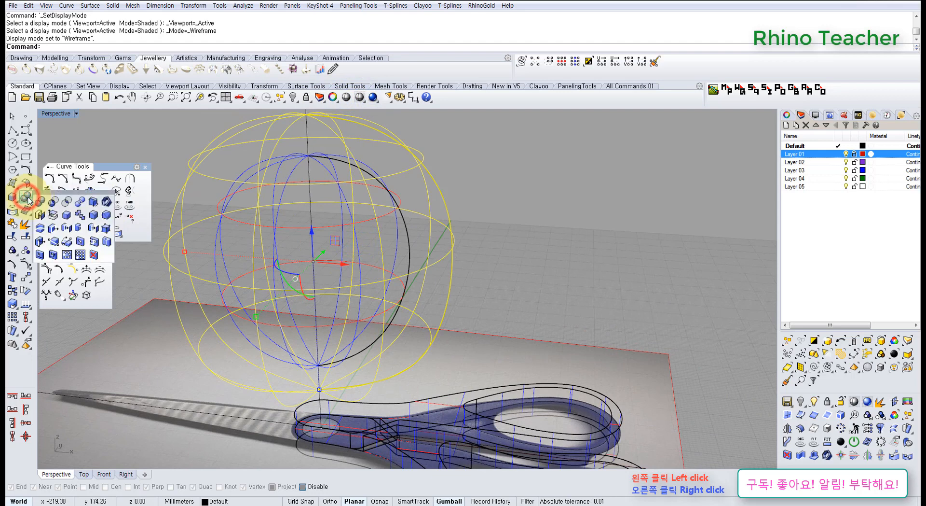
click(53, 202)
click(389, 190)
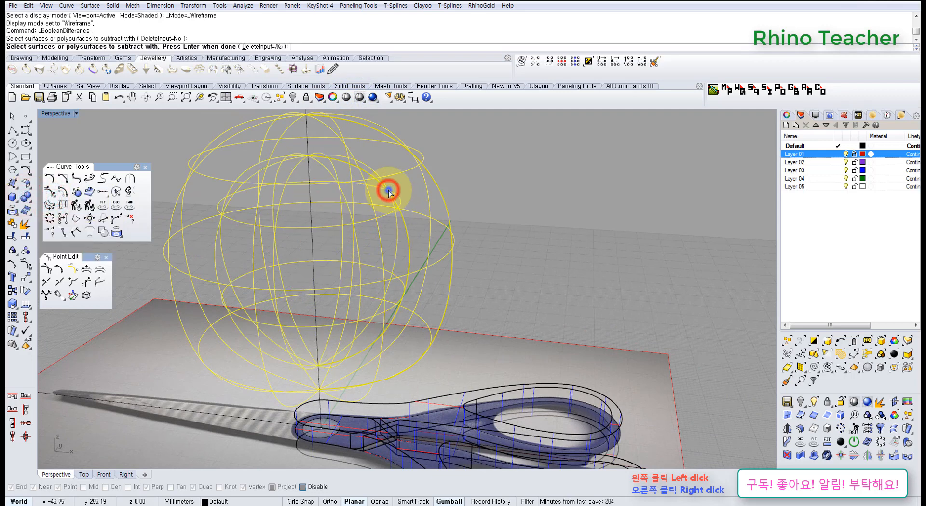
right_click(390, 192)
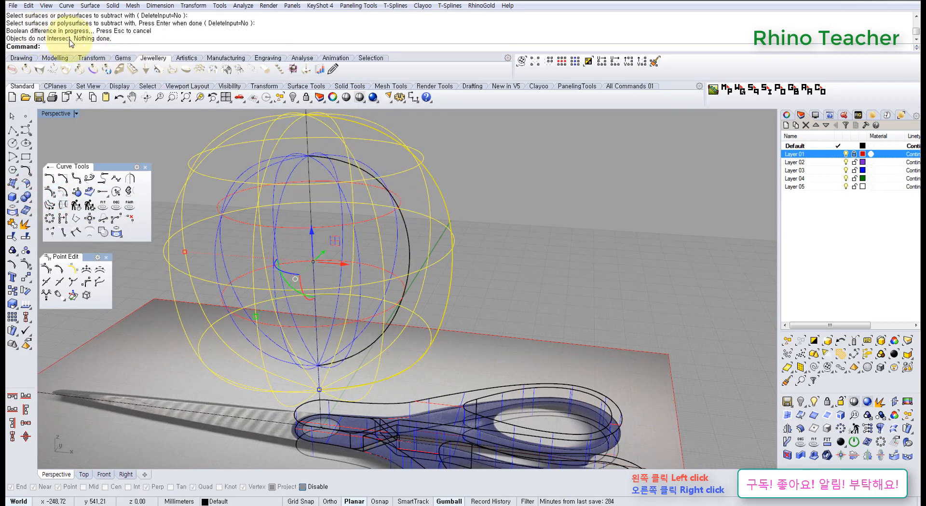
Select the nested revolved surfaces individually and together in Wireframe to examine whether their boundaries touch anywhere
click(511, 207)
click(524, 212)
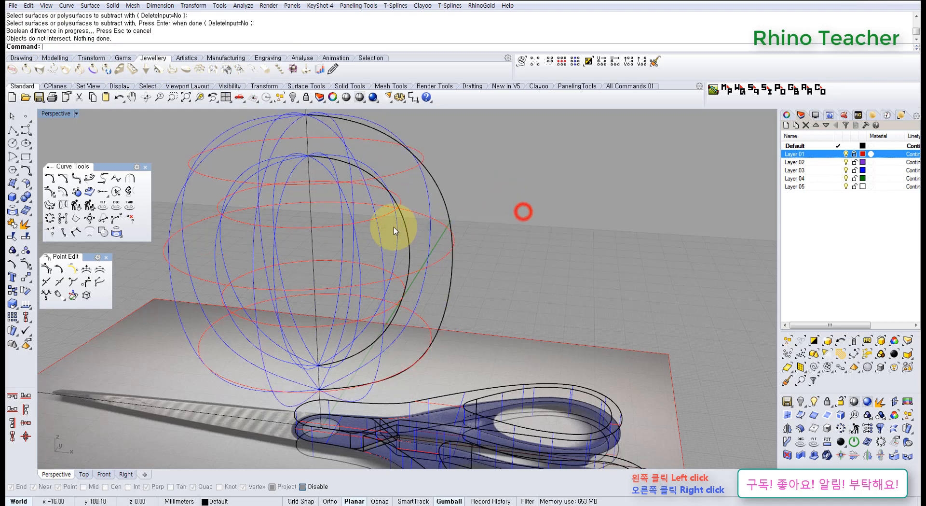
click(393, 211)
click(502, 206)
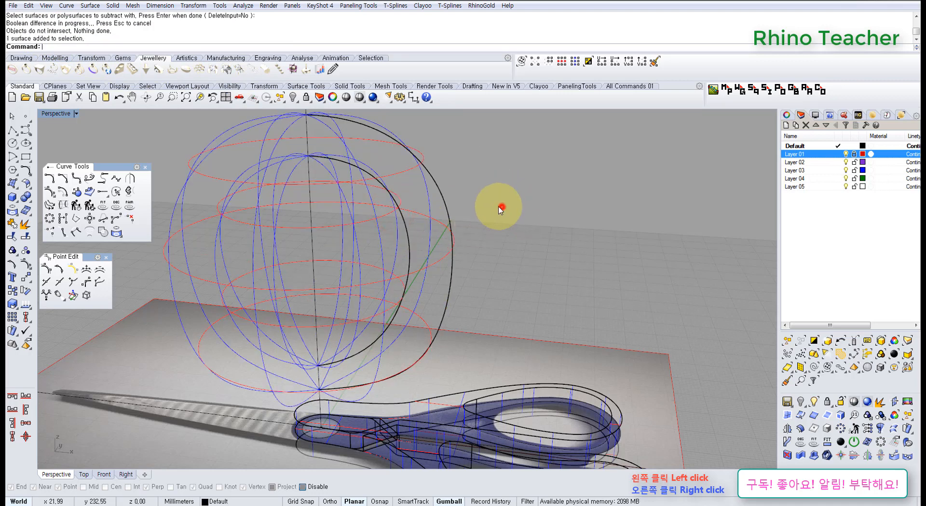
drag(502, 216, 371, 242)
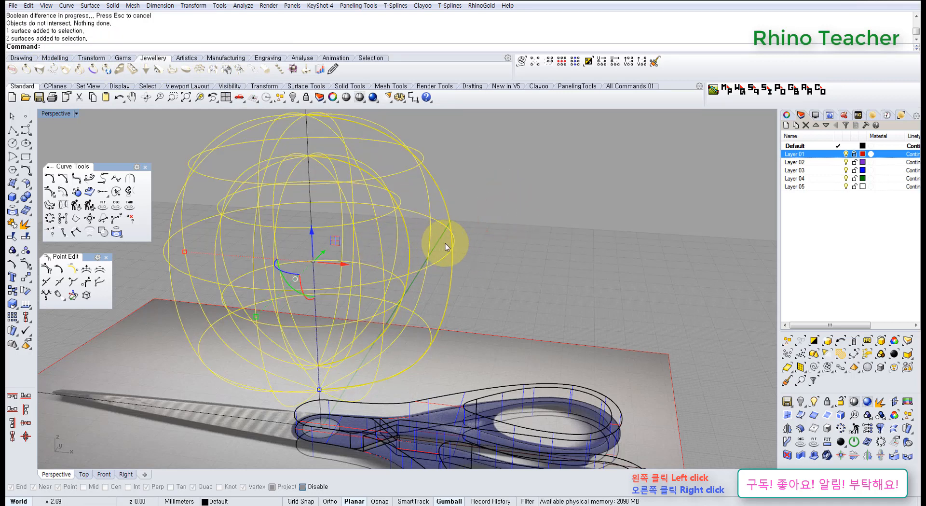
right_drag(472, 248, 472, 244)
click(509, 236)
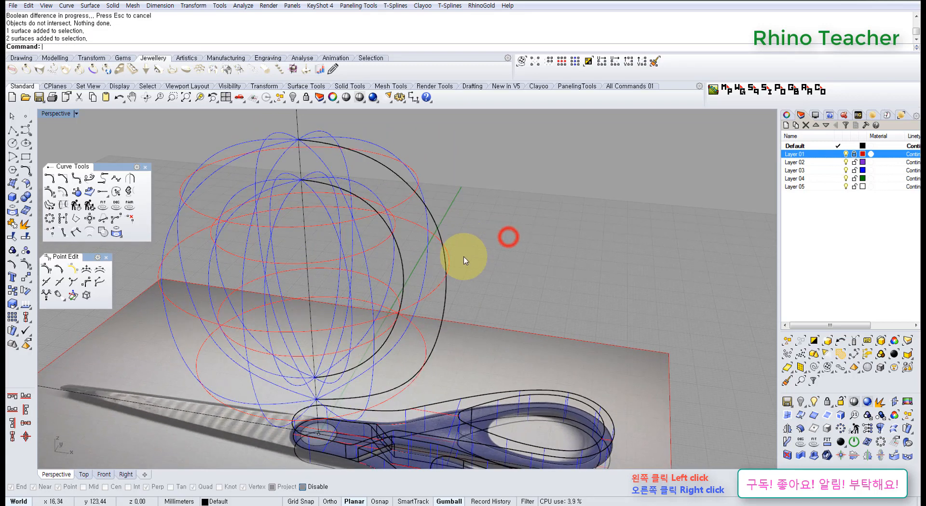
right_drag(444, 291, 435, 264)
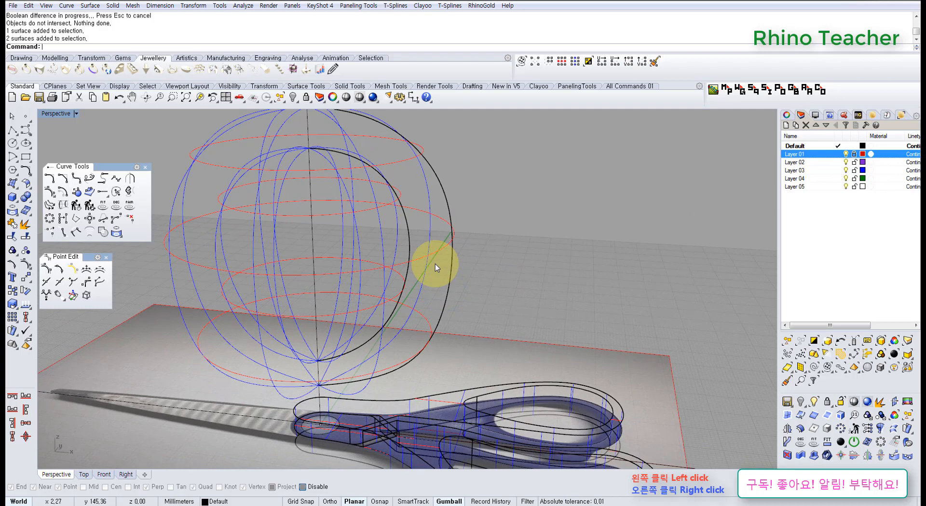
click(538, 246)
drag(495, 279, 384, 236)
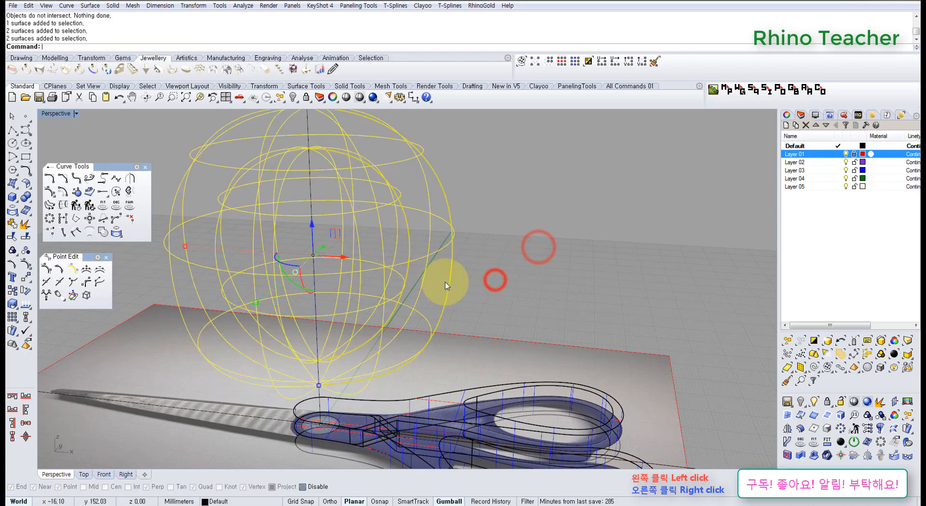
mouse_move(451, 278)
right_down()
mouse_move(483, 268)
mouse_move(454, 265)
right_up()
click(502, 263)
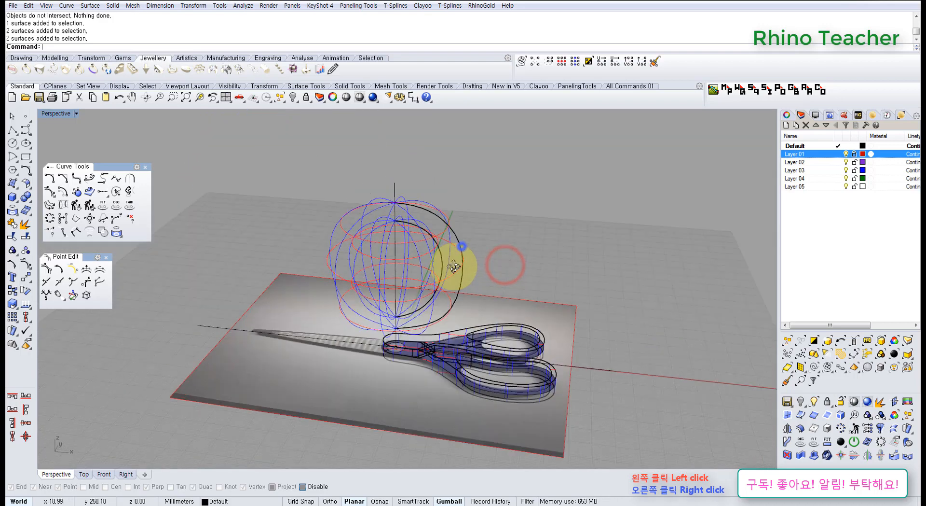
scroll(485, 271, up, 3)
drag(486, 272, 466, 259)
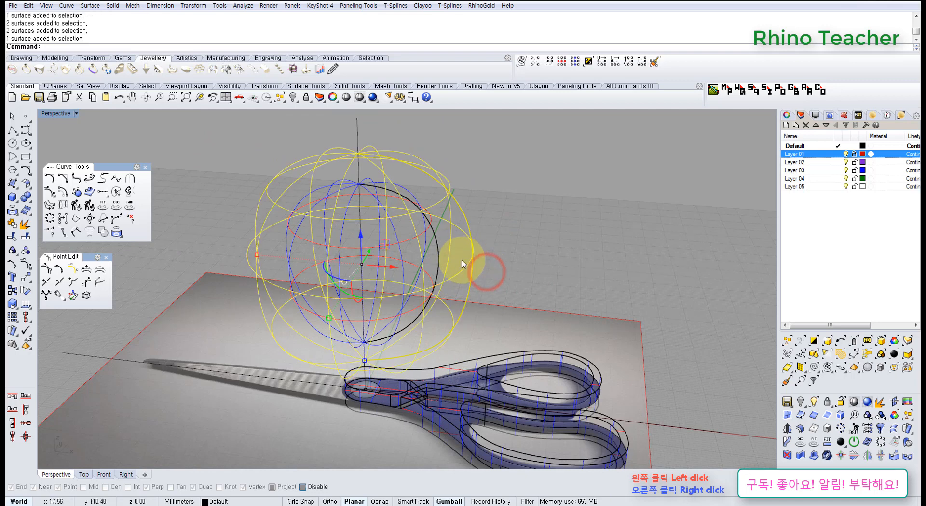
mouse_move(484, 253)
right_down()
mouse_move(455, 275)
mouse_move(465, 265)
mouse_move(484, 269)
right_up()
drag(533, 261, 433, 236)
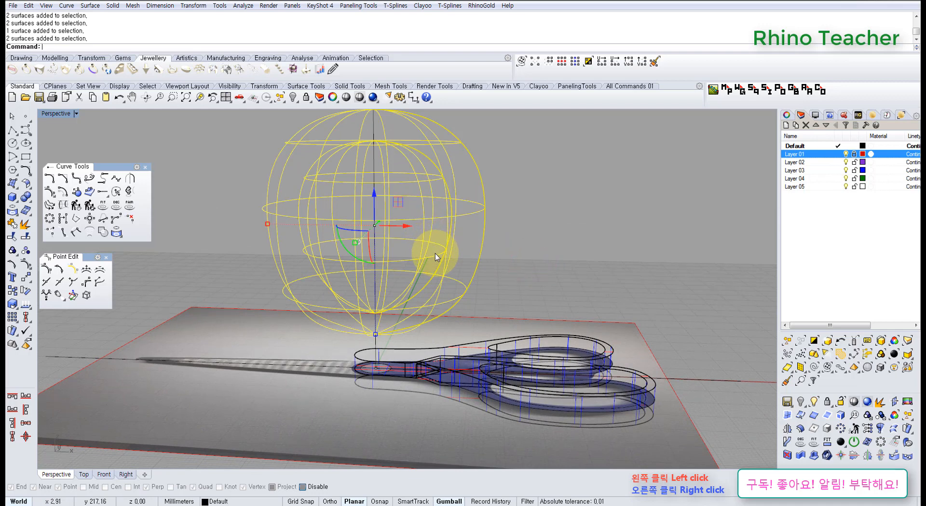
right_drag(481, 271, 465, 283)
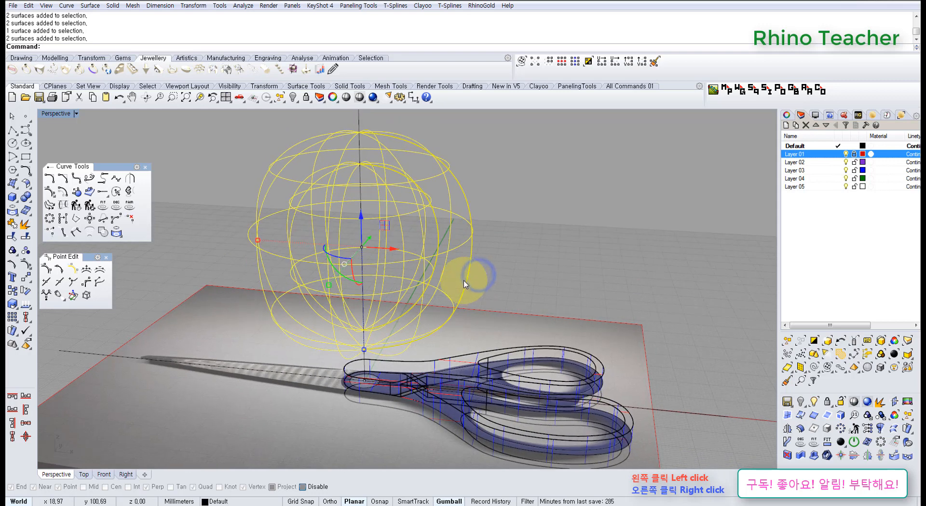
Maximize the Front view and delete both nested revolved surfaces above the scissors
key(ctrl+F2)
right_drag(434, 316, 388, 303)
click(508, 321)
drag(491, 351, 414, 300)
key(Delete)
right_drag(400, 309, 356, 252)
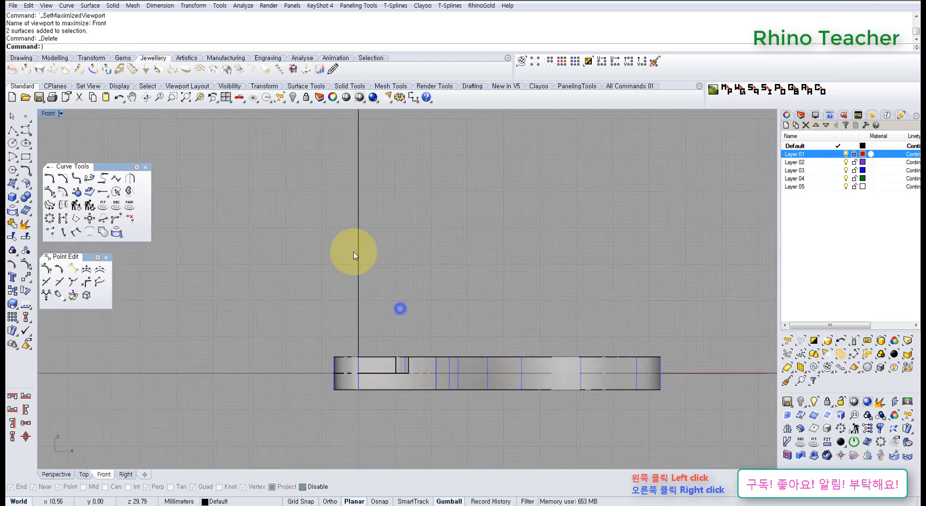
Abandon a new curve in the Front view, return to Perspective and delete the vertical axis line
click(26, 130)
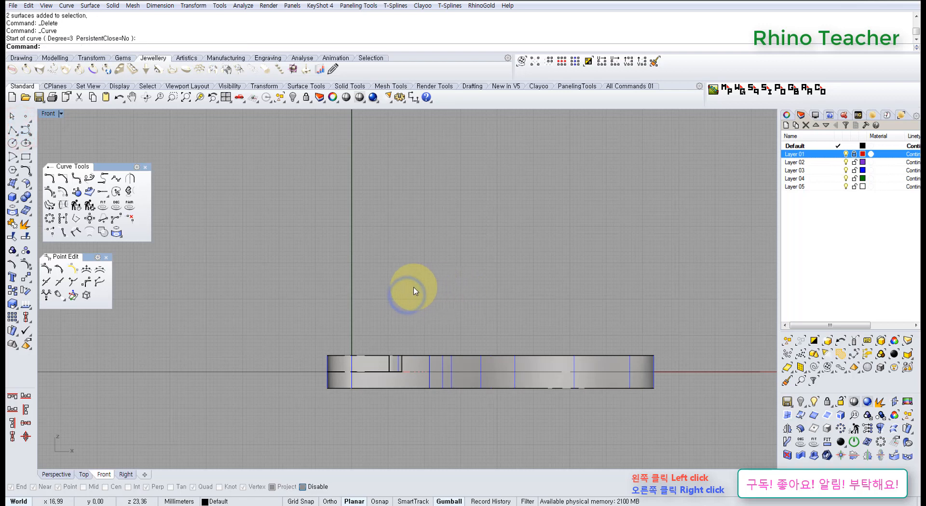
key(ctrl+F4)
right_drag(409, 260, 427, 247)
drag(468, 235, 367, 239)
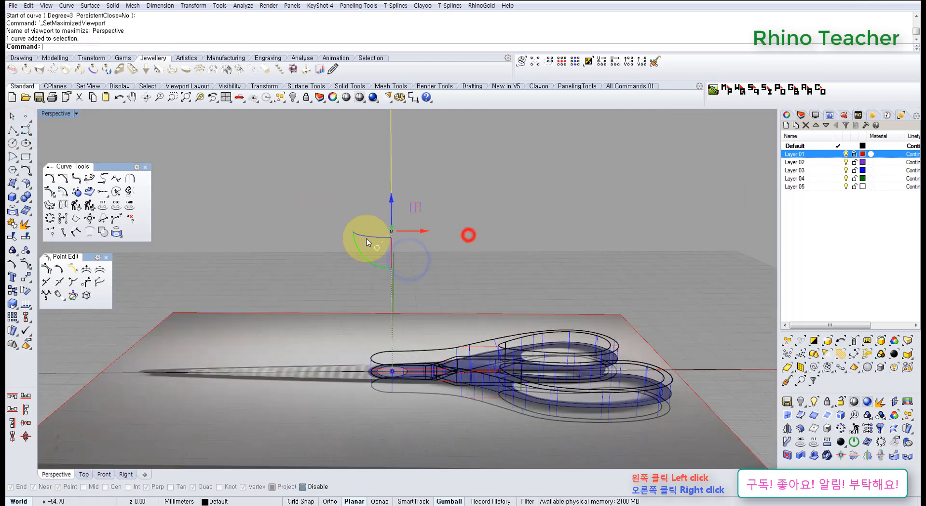
key(Delete)
right_drag(453, 296, 428, 321)
Check the pivot area of the scissors in the Top view and set the Perspective view to Shaded display
key(ctrl+F1)
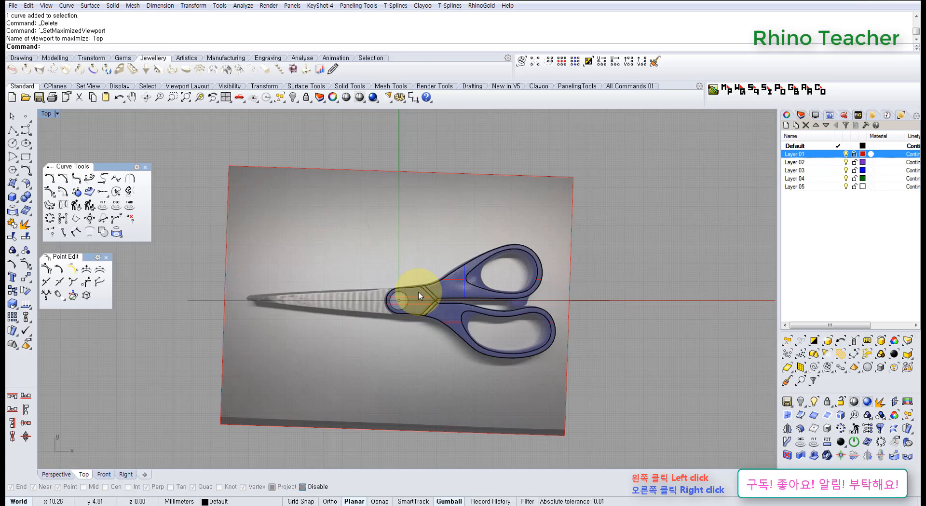
scroll(445, 309, up, 8)
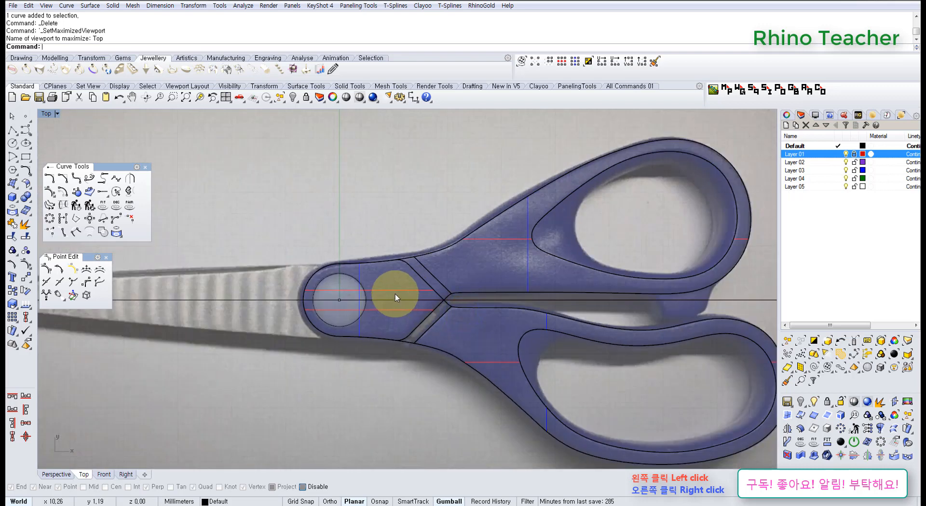
key(ctrl+F4)
right_drag(449, 326, 436, 345)
scroll(424, 333, down, 5)
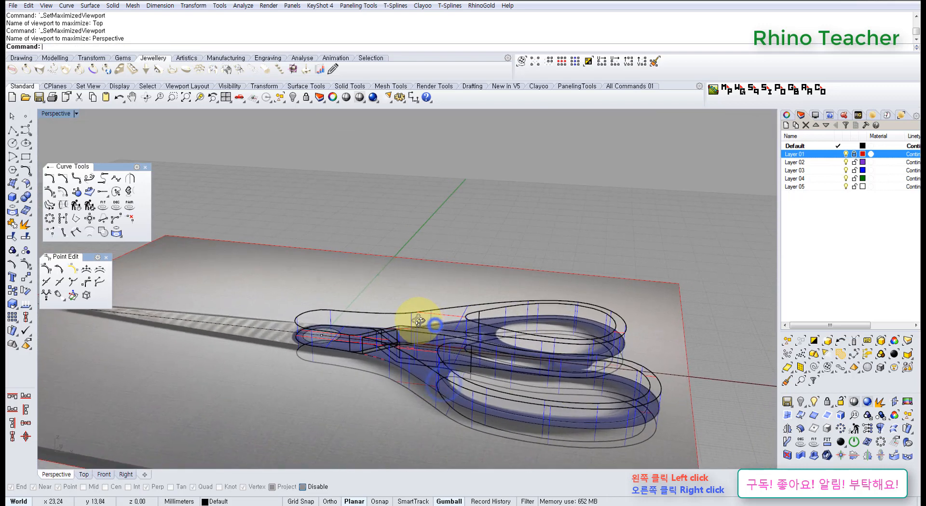
click(360, 97)
Examine the angled joint and the gap between the two handles in the Perspective and Top views
scroll(424, 305, up, 8)
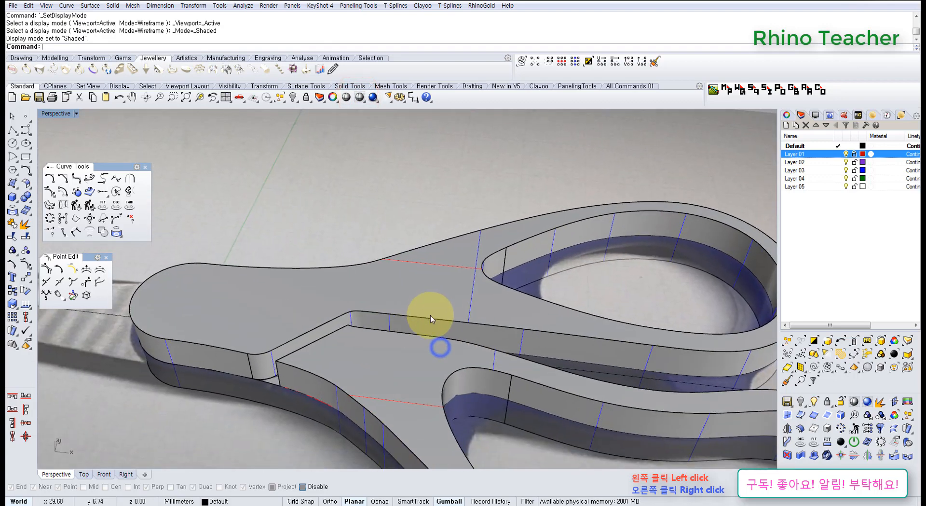
scroll(431, 314, down, 8)
scroll(441, 304, up, 6)
scroll(438, 299, down, 5)
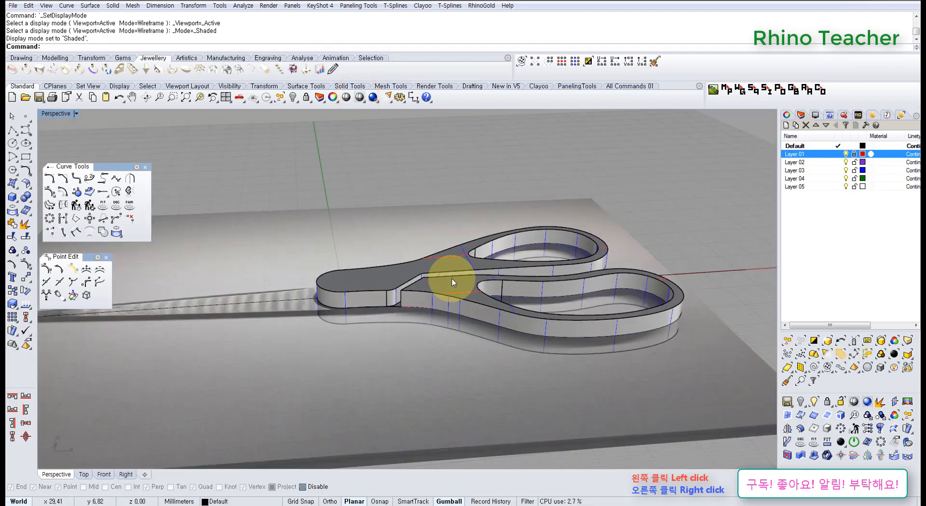
right_drag(449, 285, 444, 315)
scroll(428, 332, up, 6)
key(ctrl+F1)
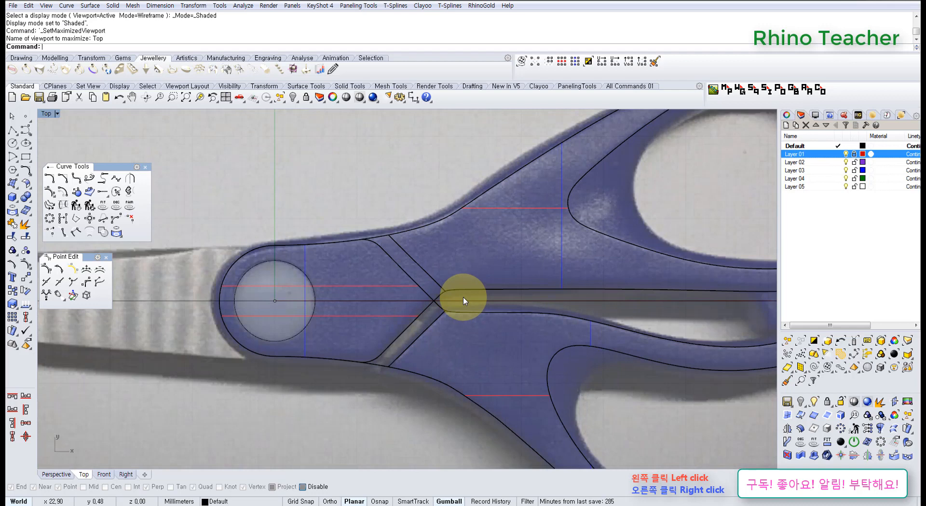
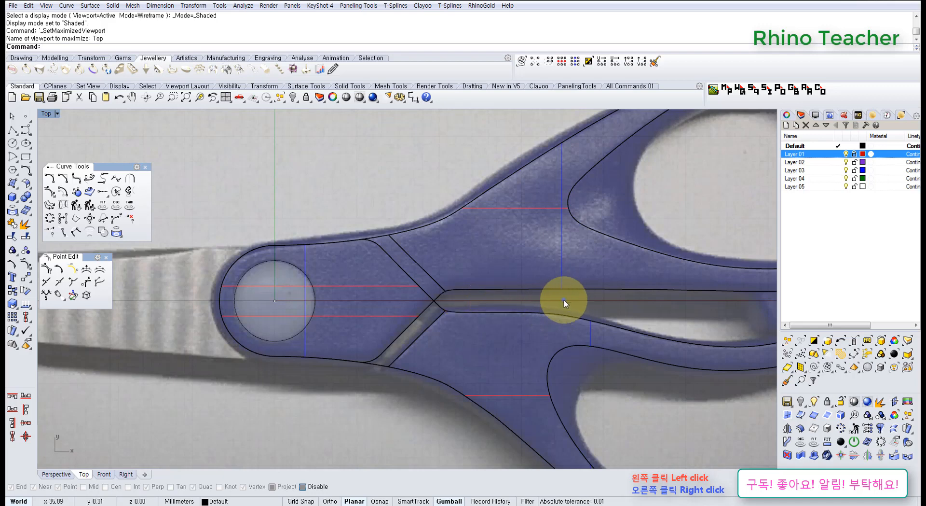
right_drag(564, 299, 424, 302)
scroll(425, 301, down, 2)
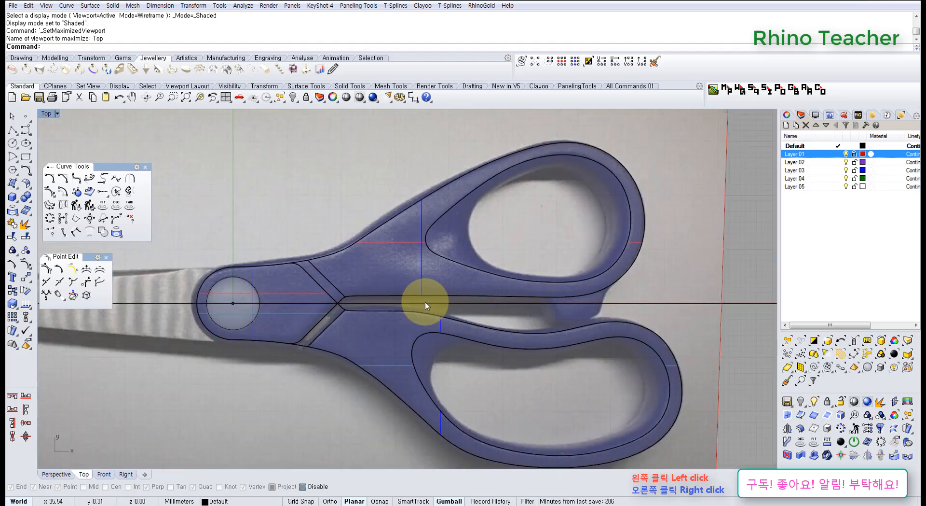
scroll(424, 302, up, 2)
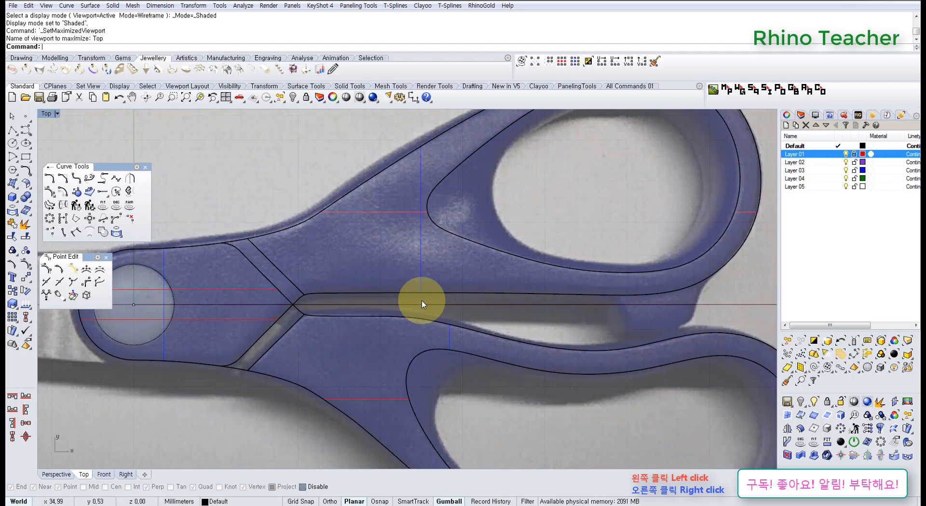
Return to Perspective and select each scissor handle in turn to examine how the solids meet at the angled joint
key(ctrl+F4)
right_drag(378, 356, 375, 271)
scroll(347, 280, down, 5)
scroll(351, 379, up, 5)
shift+right_drag(375, 269, 433, 333)
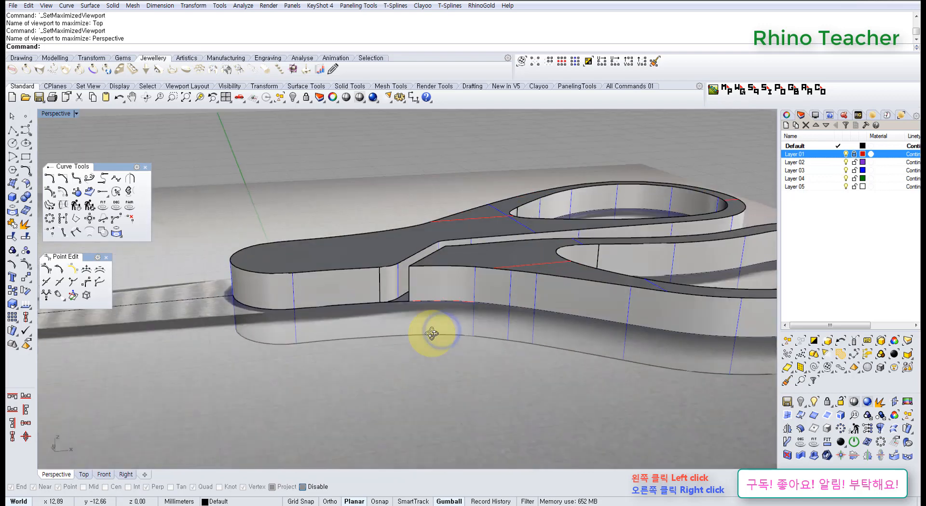
scroll(406, 304, up, 7)
scroll(406, 305, down, 7)
right_drag(407, 299, 449, 319)
click(448, 314)
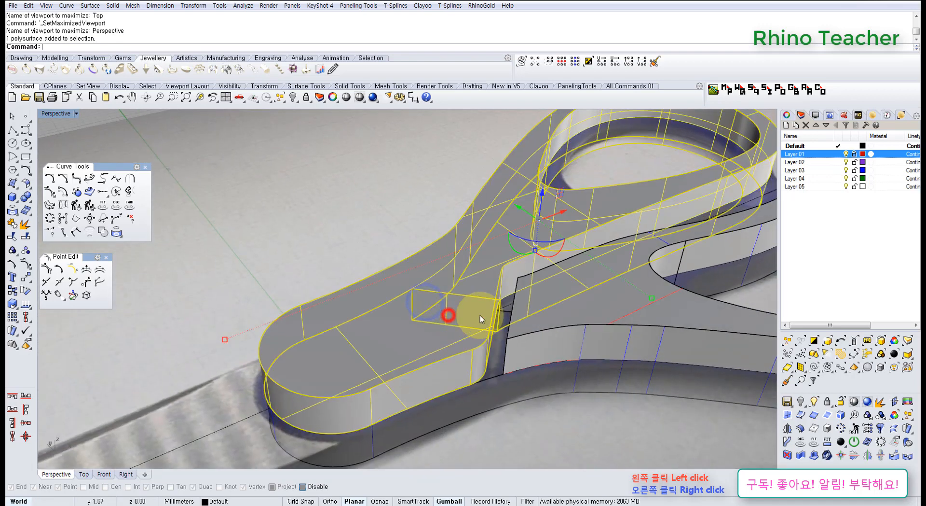
click(549, 316)
click(349, 224)
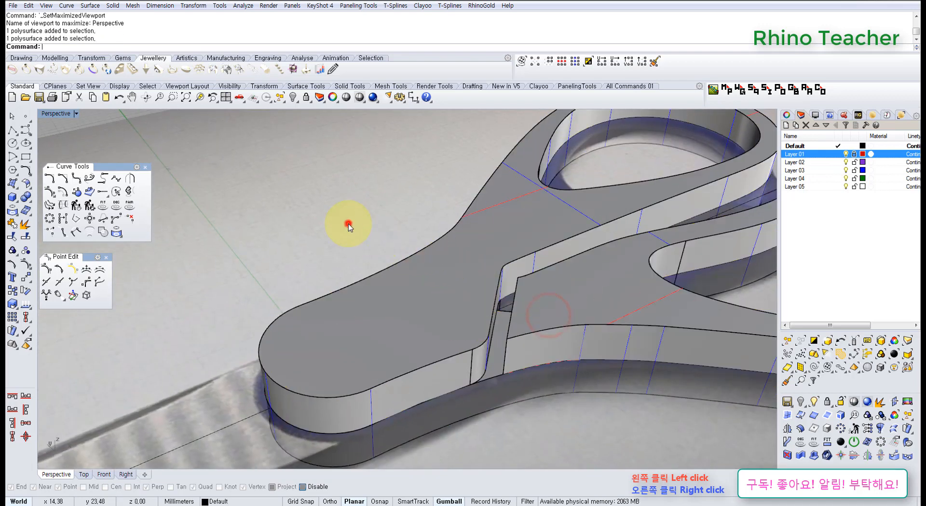
right_drag(508, 278, 513, 258)
click(452, 256)
click(571, 277)
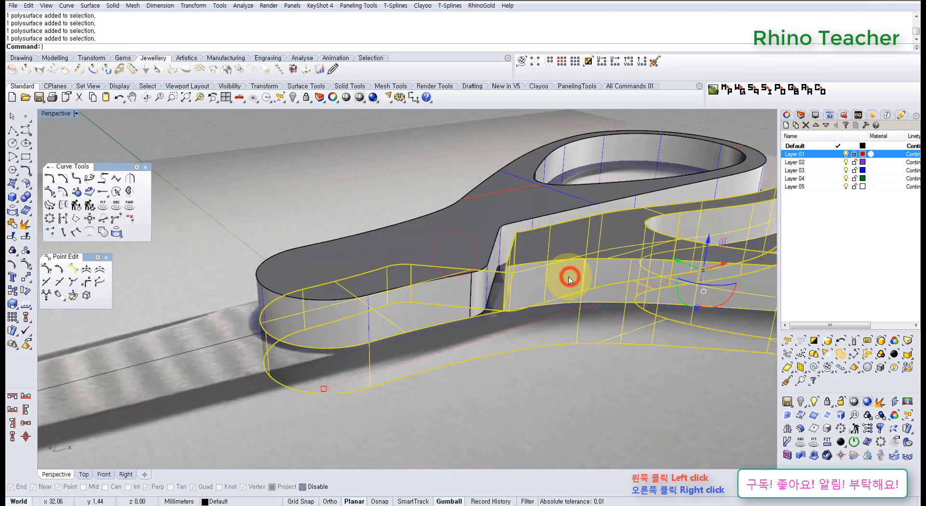
click(375, 180)
Examine the overlapping scissor handles from several angles and distances in the Perspective view
scroll(455, 213, down, 4)
right_drag(467, 217, 340, 234)
click(378, 240)
right_drag(407, 242, 220, 276)
right_drag(245, 241, 265, 300)
scroll(305, 280, down, 8)
right_drag(308, 269, 327, 330)
click(323, 180)
scroll(330, 200, down, 6)
right_drag(351, 258, 431, 251)
scroll(407, 307, up, 6)
scroll(411, 311, down, 6)
scroll(380, 290, up, 7)
Undo repeatedly back through the deletions, polyline, hide, polar array, mirror and handle Boolean Difference, and clear the selection
key(ctrl+z)
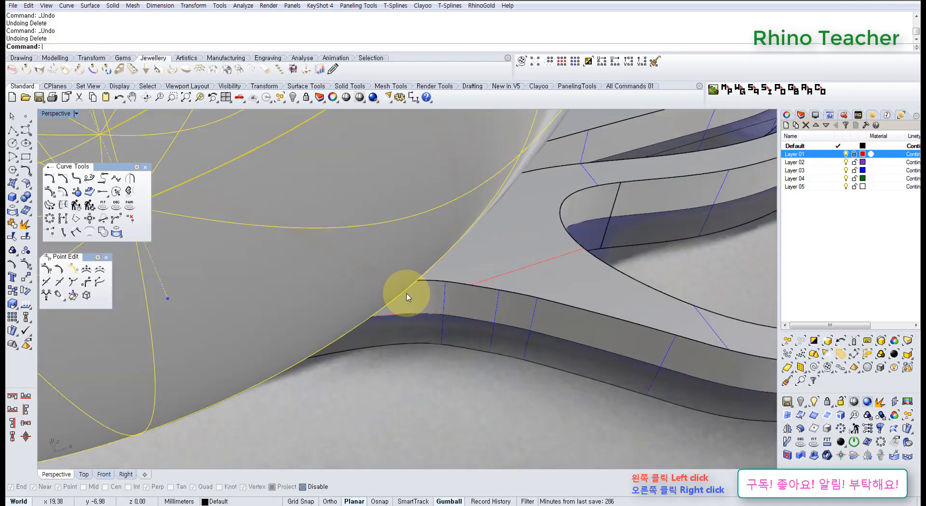
scroll(411, 298, down, 2)
right_drag(481, 337, 441, 293)
key(ctrl+z)
key(ctrl+z)
key(ctrl+z)
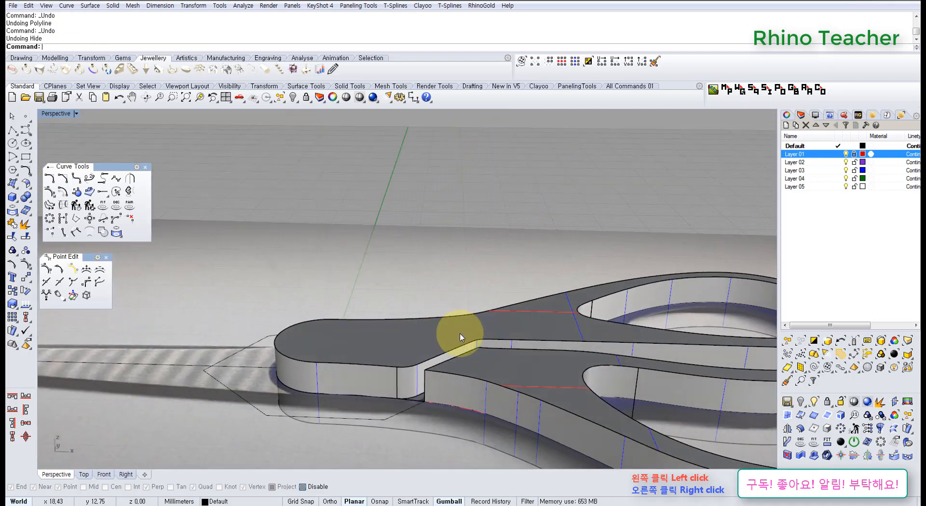
key(ctrl+z)
key(ctrl+z)
key(ctrl+z)
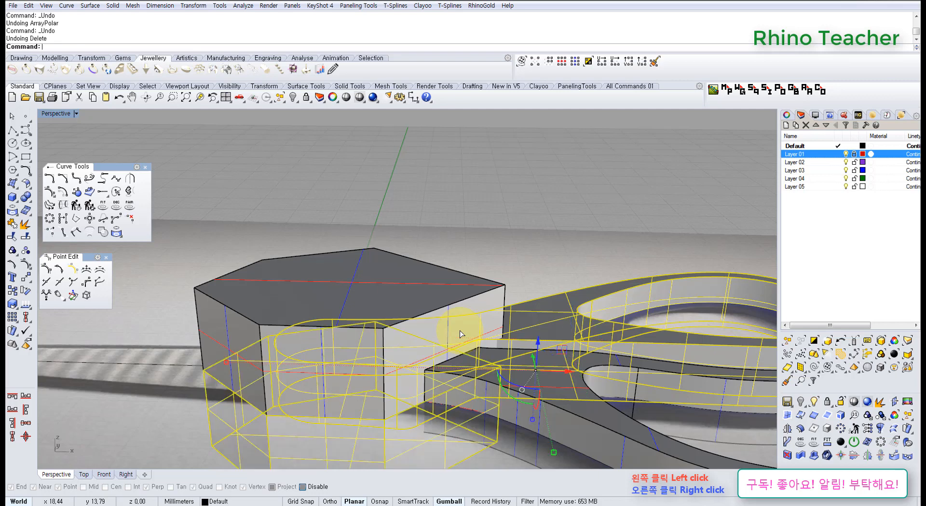
key(ctrl+z)
click(509, 244)
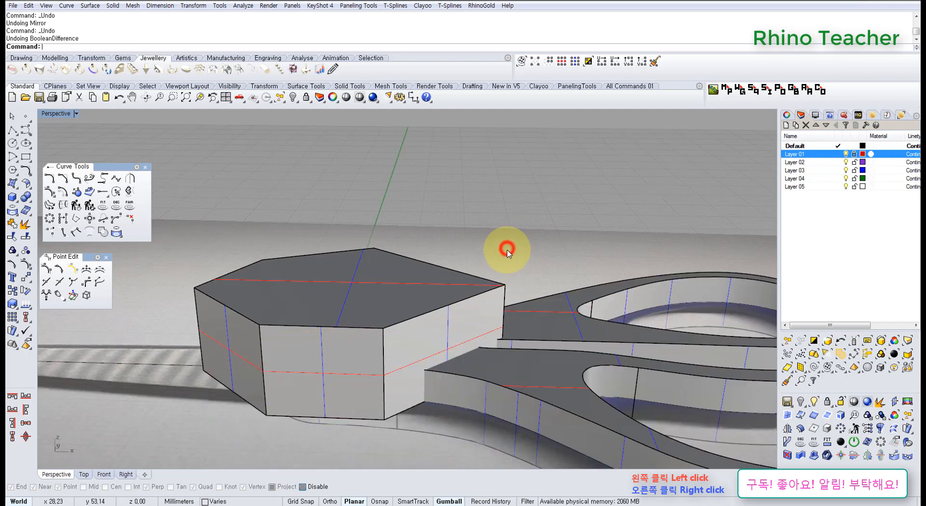
Hide the polygonal cutter block covering the scissor pivot to expose the handle joint
scroll(507, 248, down, 2)
click(444, 290)
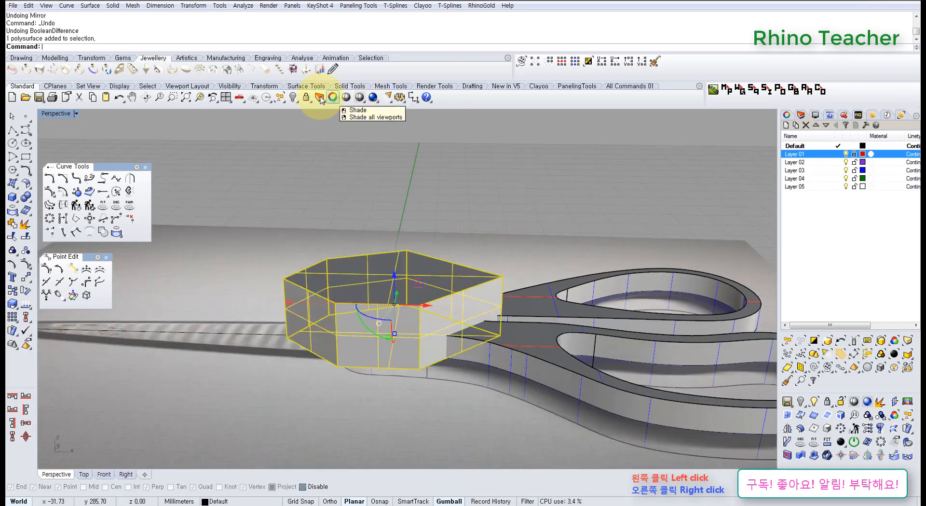
click(293, 97)
mouse_move(408, 289)
right_down()
mouse_move(329, 279)
mouse_move(335, 332)
mouse_move(335, 307)
mouse_move(383, 341)
mouse_move(420, 346)
mouse_move(434, 331)
right_up()
scroll(335, 307, up, 3)
scroll(316, 311, down, 2)
shift+right_drag(504, 331, 404, 285)
right_drag(403, 285, 451, 275)
scroll(472, 288, up, 3)
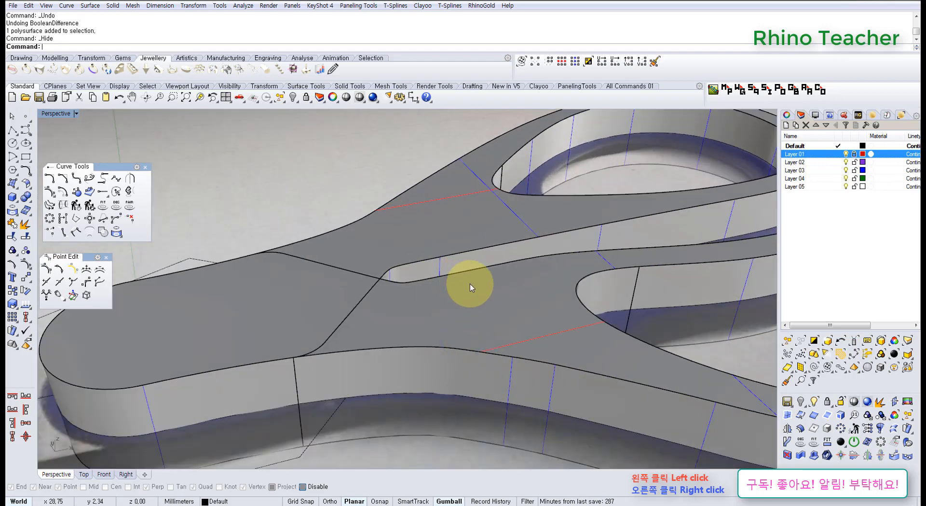
scroll(473, 304, down, 3)
right_drag(473, 311, 447, 363)
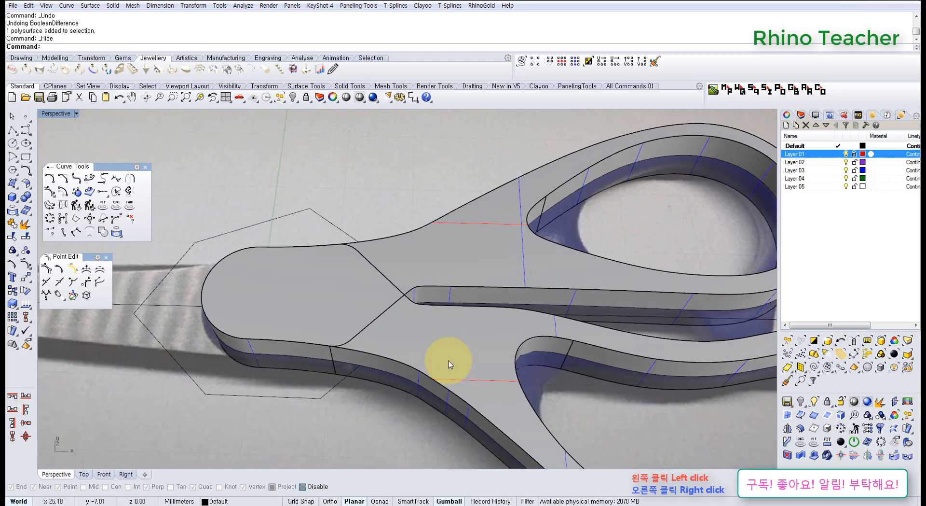
Select each handle in turn to inspect how the two solids overlap at the pivot, and clear the selection
click(449, 357)
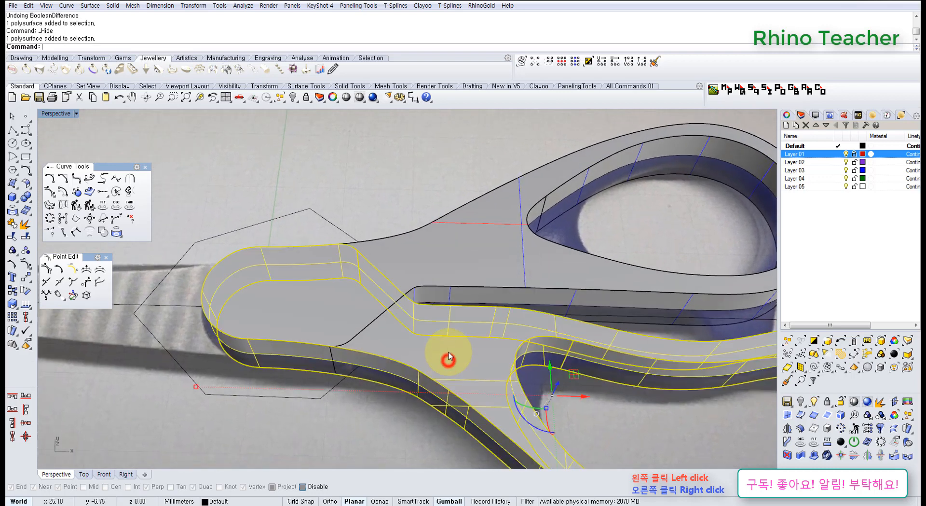
click(477, 263)
click(429, 182)
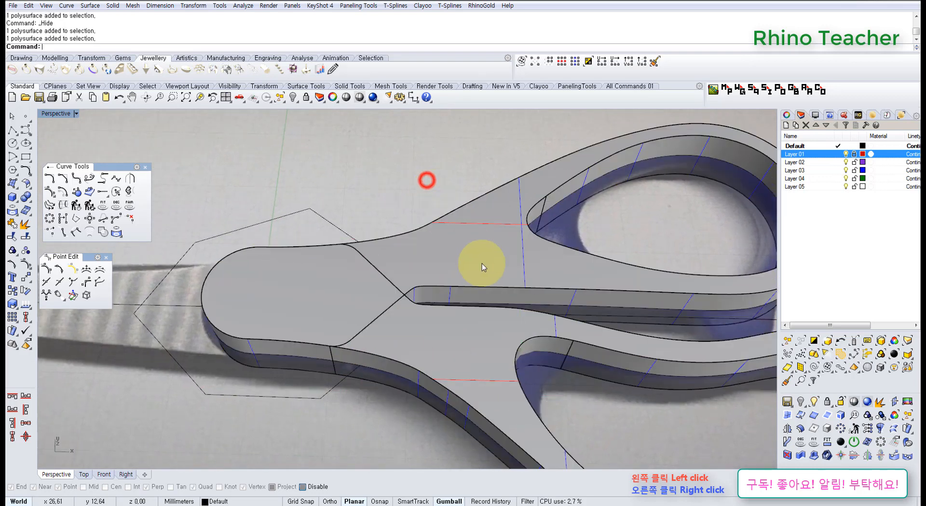
right_drag(480, 264, 468, 248)
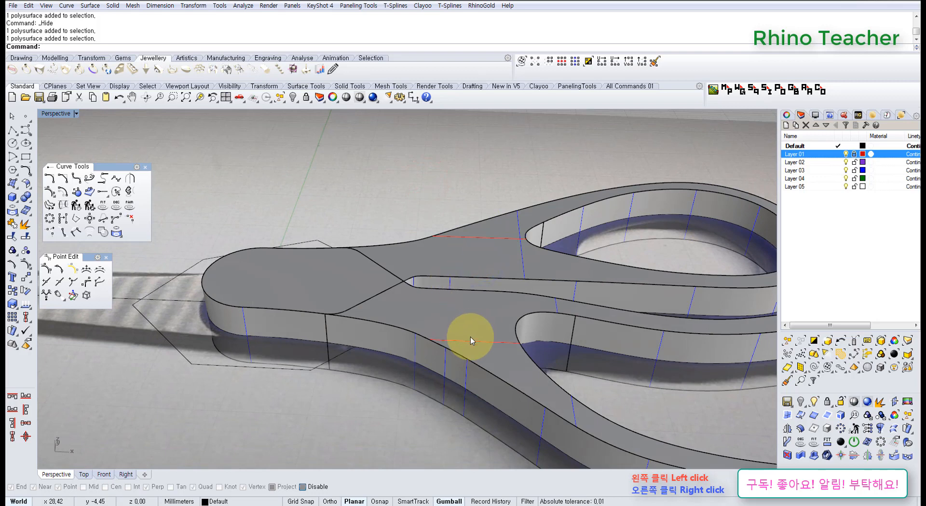
right_drag(470, 336, 453, 329)
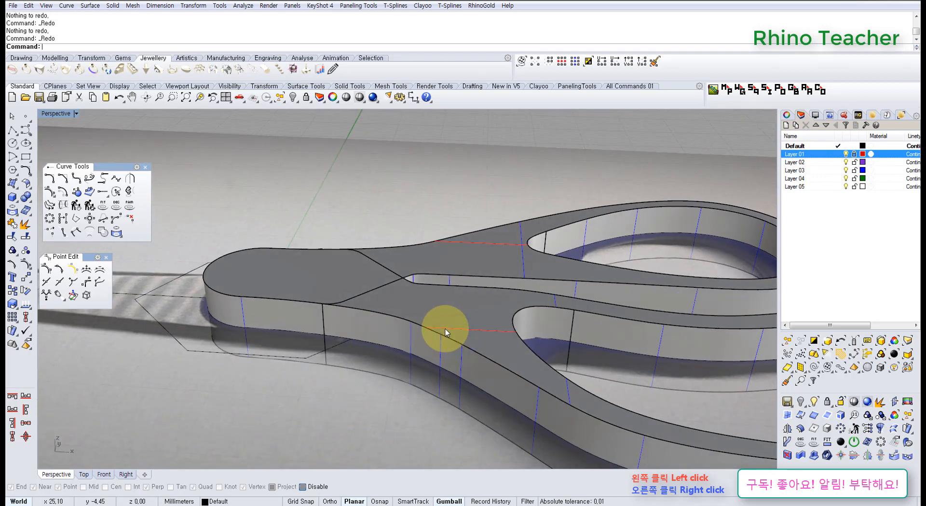
Undo the cutter's hide and subtract the cutter block from the lower handle with Boolean Difference, keeping the input
key(ctrl+z)
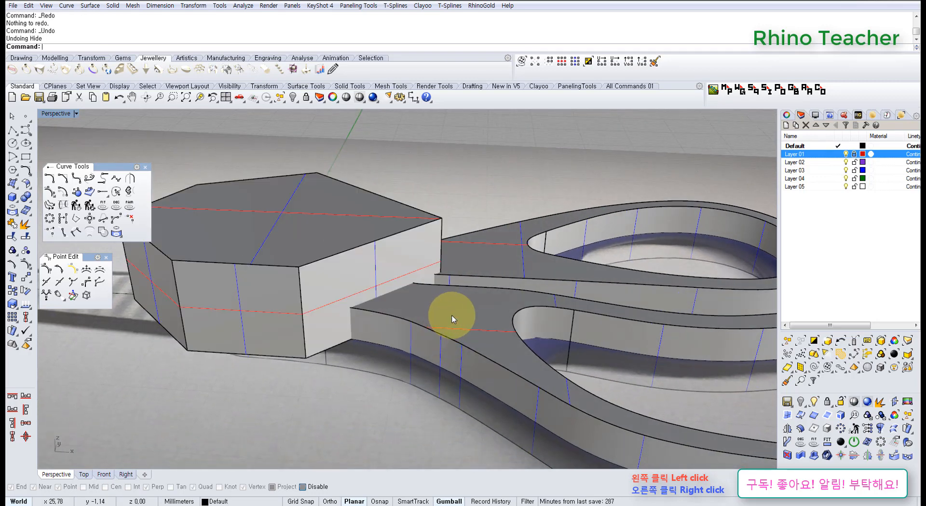
click(436, 316)
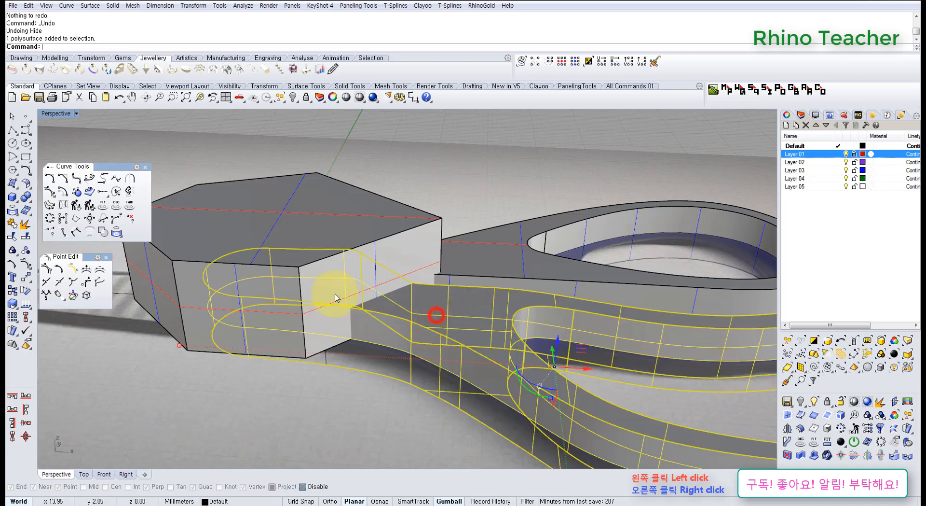
click(30, 195)
click(57, 205)
click(290, 241)
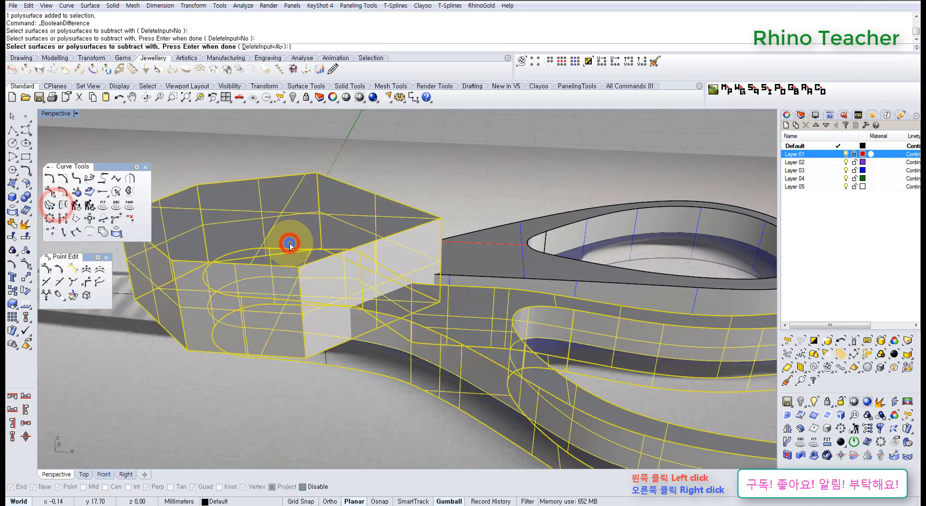
right_click(348, 243)
Hide the cutter block and select the cut lower handle to inspect its angled face
click(352, 238)
key(ctrl+h)
scroll(418, 251, up, 5)
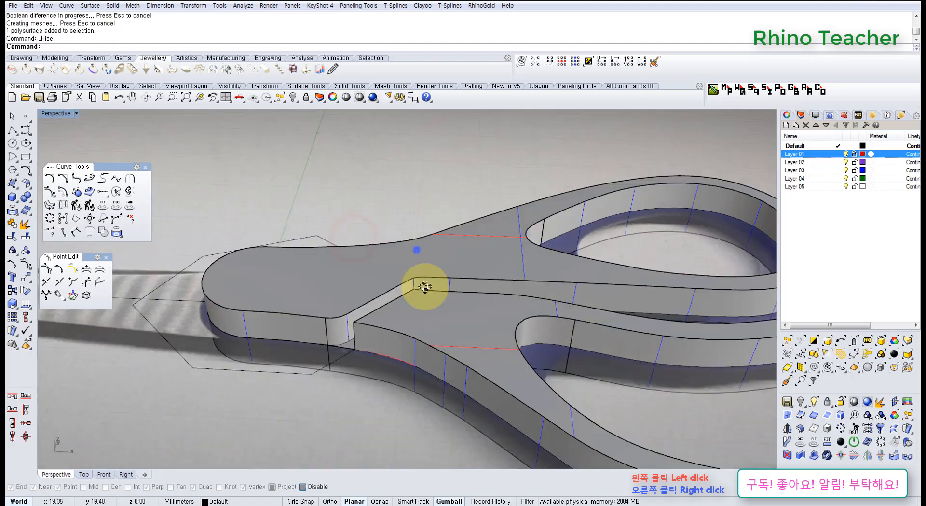
click(432, 343)
right_drag(391, 333, 423, 303)
right_drag(473, 269, 374, 303)
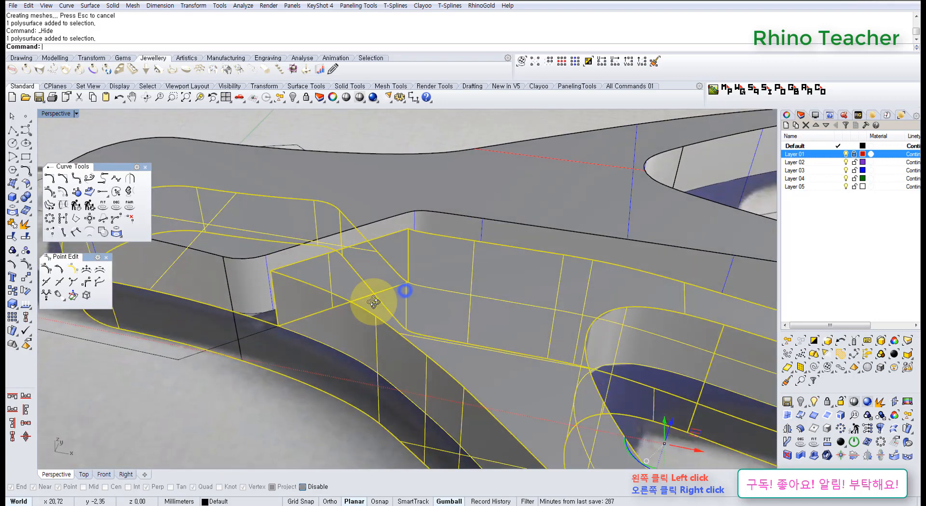
Undo the cutter's hide and the Boolean Difference on the lower handle
key(ctrl+z)
key(ctrl+z)
mouse_move(331, 327)
right_down()
mouse_move(365, 319)
mouse_move(399, 289)
right_up()
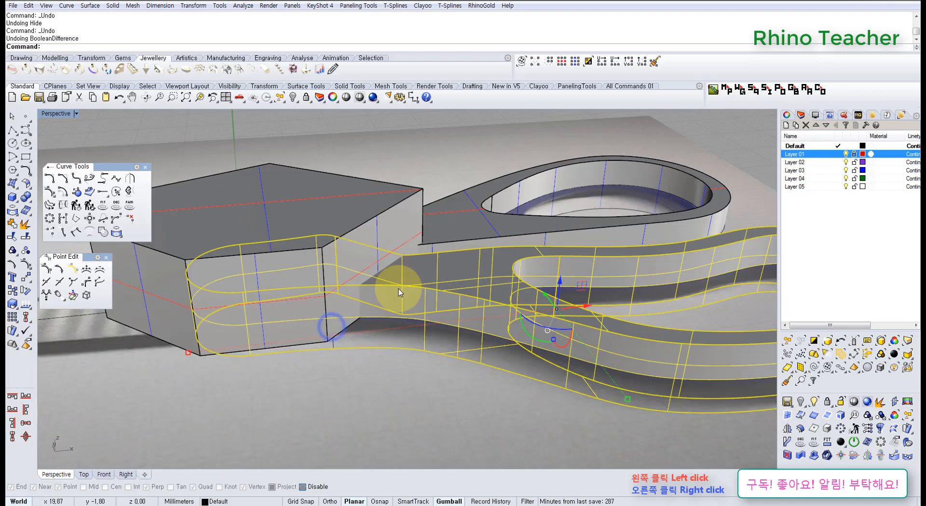
Hide the polygonal cutter block and delete its outline curve around the pivot
click(372, 254)
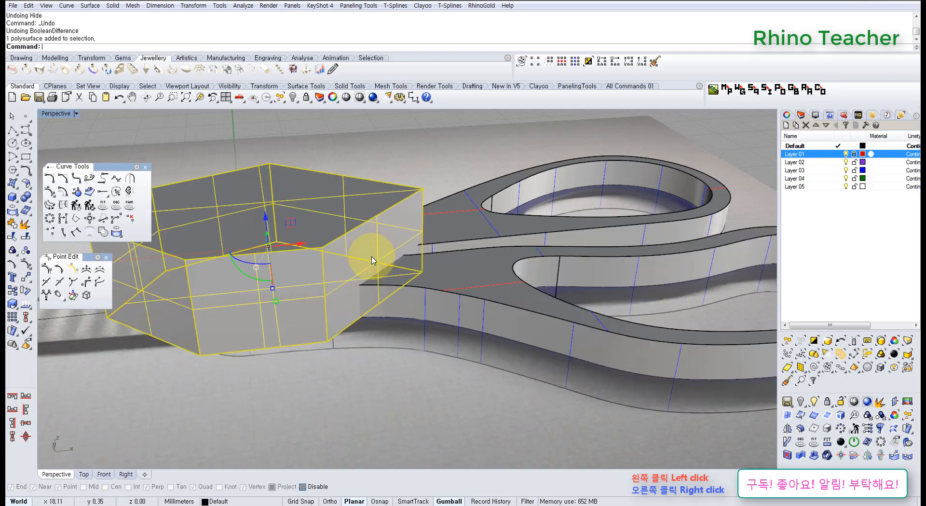
key(ctrl+h)
right_drag(406, 242, 244, 429)
click(244, 429)
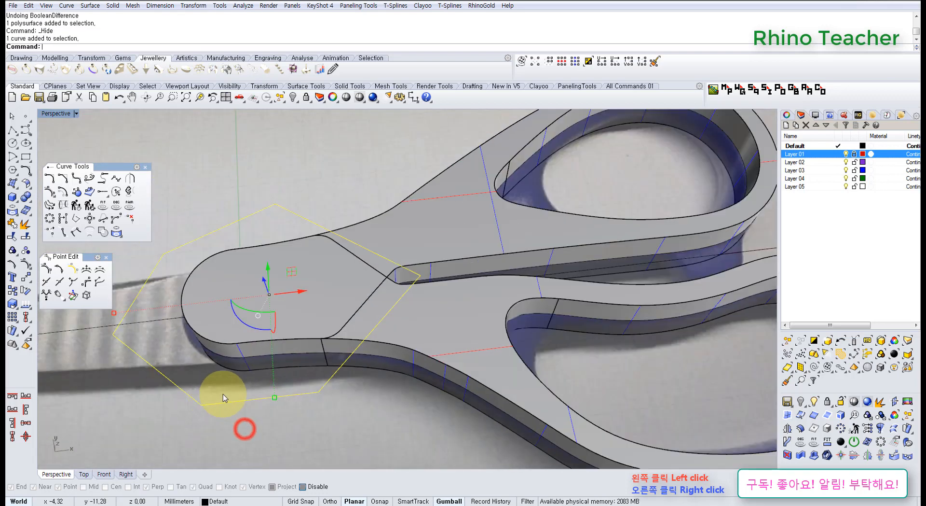
key(Delete)
right_drag(375, 351, 379, 367)
right_drag(377, 335, 382, 351)
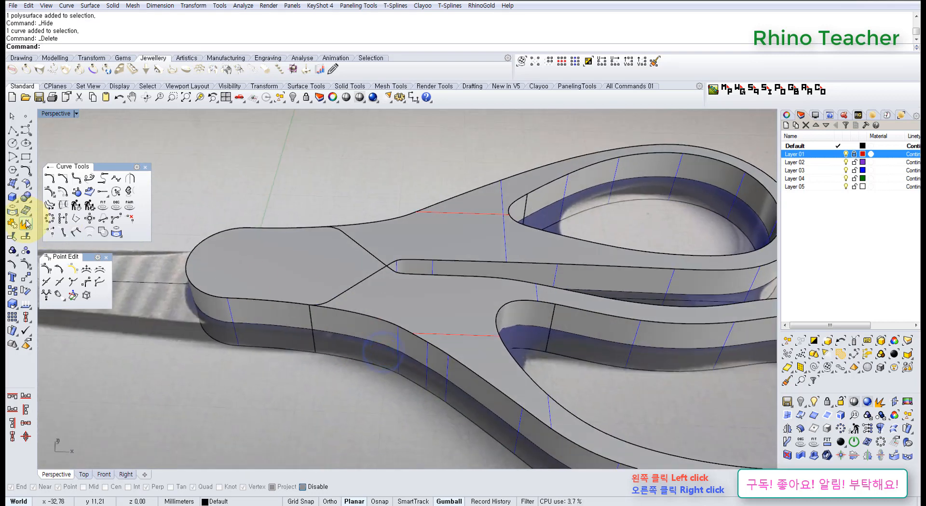
Extract the outer side wall surface from each of the two handle solids
click(26, 223)
click(394, 334)
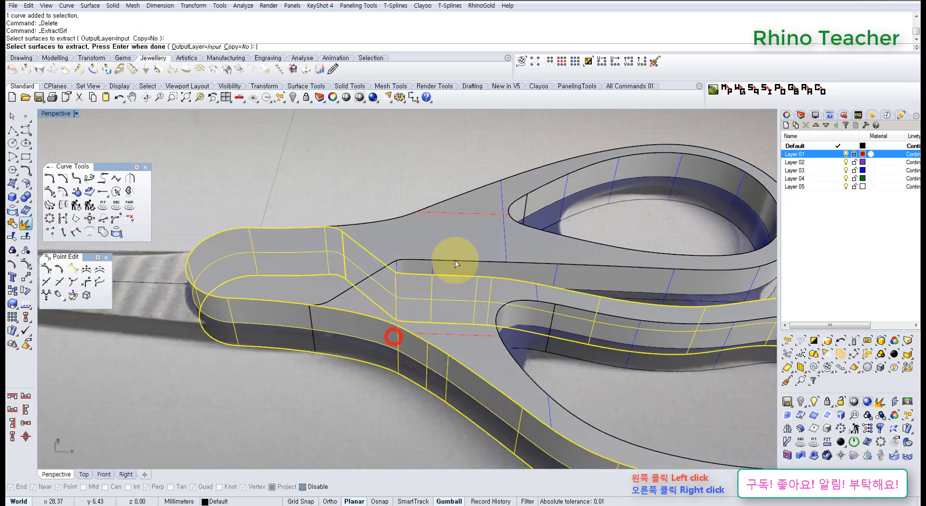
click(484, 272)
right_click(486, 274)
scroll(488, 273, down, 6)
right_drag(487, 273, 519, 279)
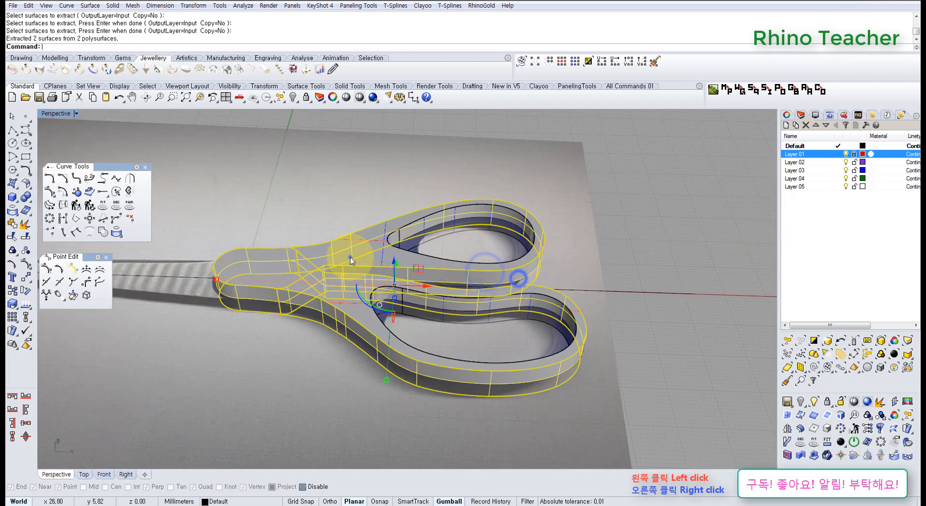
right_drag(352, 259, 351, 257)
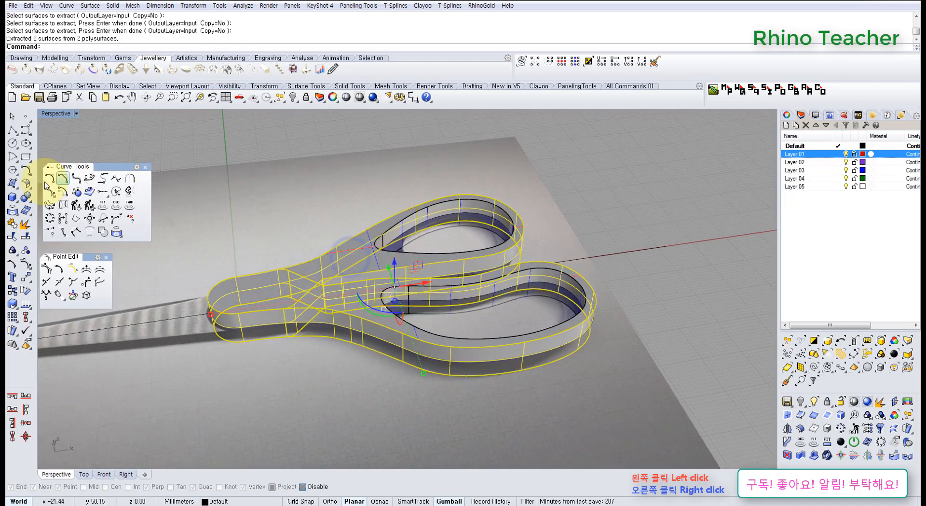
Change the degree of the two extracted side surfaces to 3 in U and 3 in V
click(25, 196)
click(25, 184)
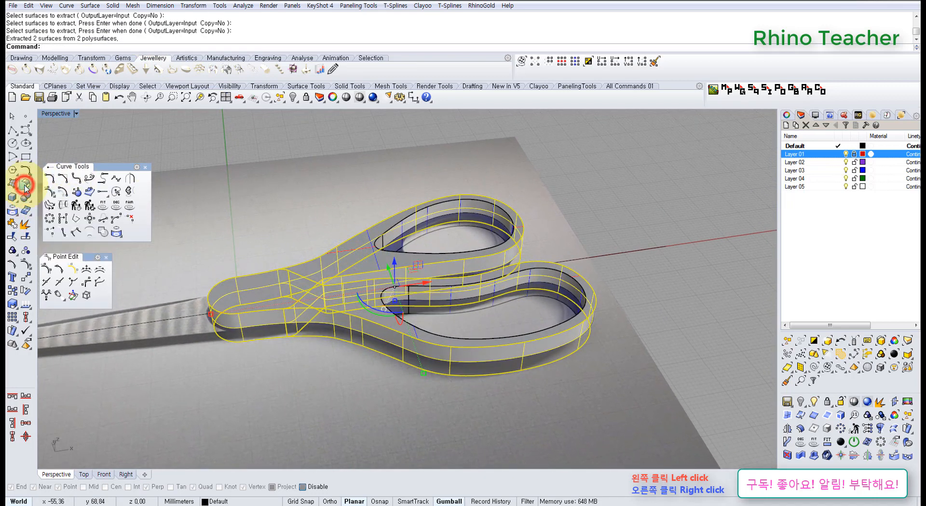
click(93, 217)
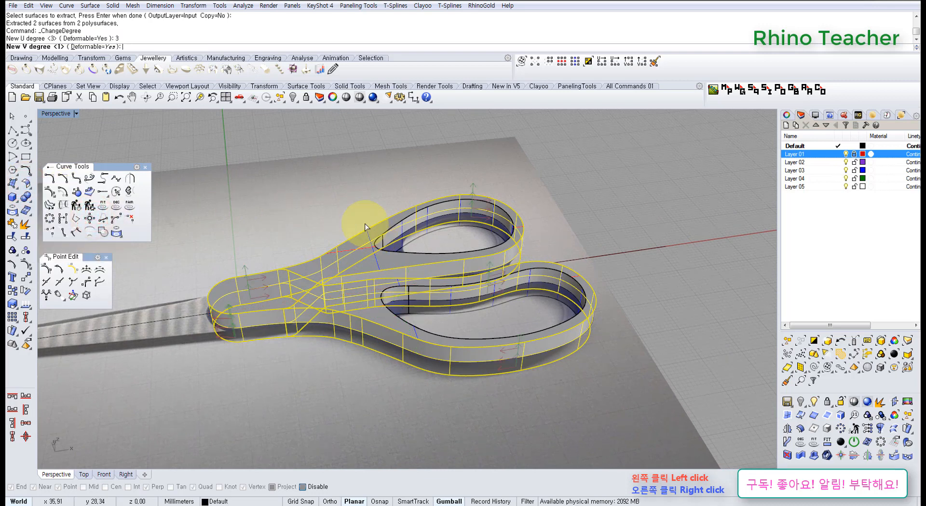
text(3)
key(Return)
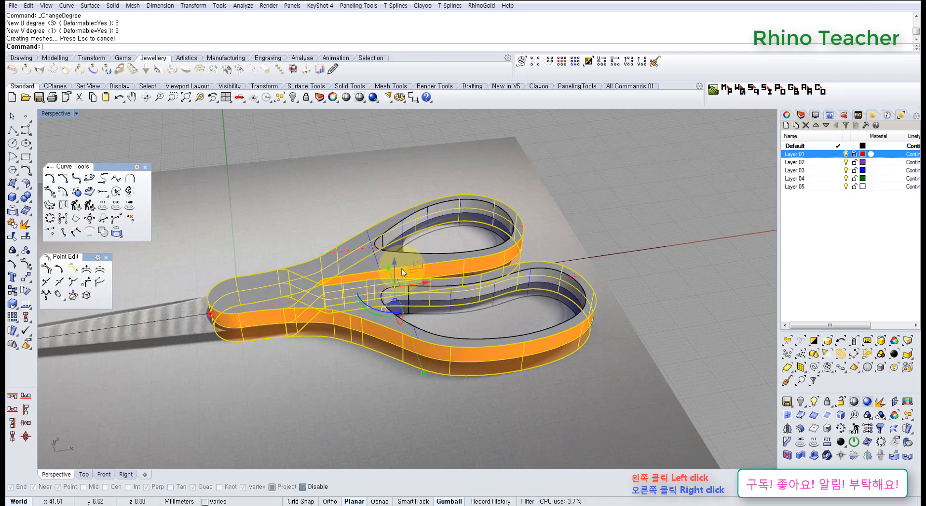
Turn on the side surfaces' control points and select the two middle-height points at the end of each handle loop
key(F10)
right_drag(546, 364, 552, 313)
scroll(581, 300, up, 6)
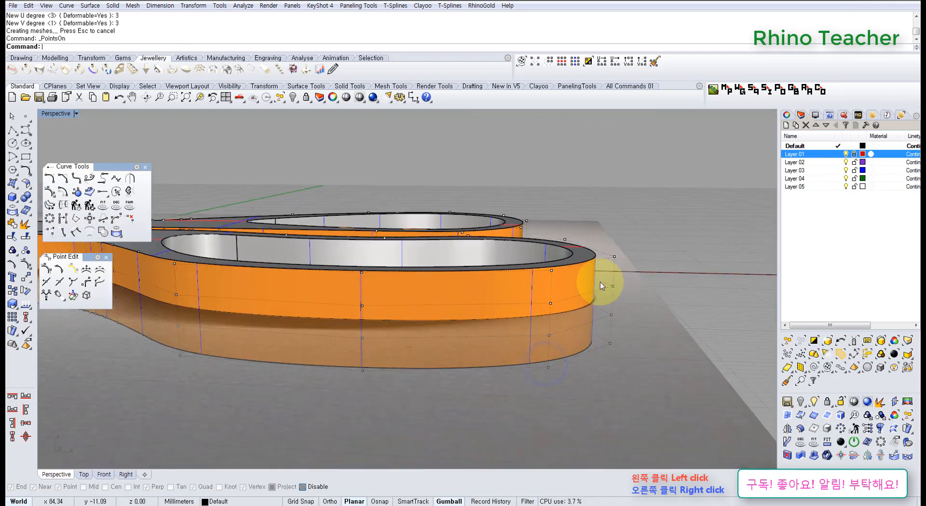
drag(604, 275, 624, 325)
right_drag(655, 250, 606, 271)
shift+right_drag(606, 272, 543, 290)
scroll(545, 292, up, 5)
right_drag(545, 291, 556, 262)
scroll(556, 262, up, 5)
shift+drag(545, 233, 598, 317)
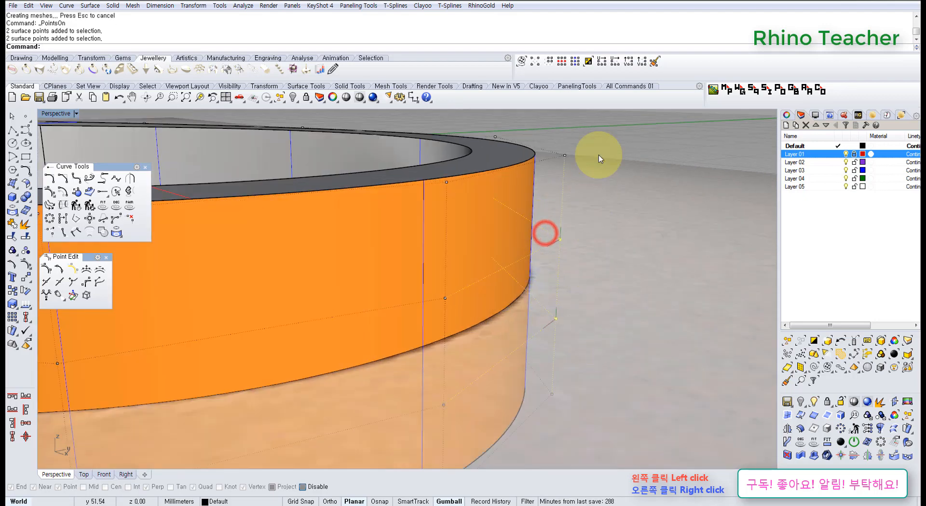
Extend the point selection along the U direction of both side surfaces and maximize the Top view
scroll(563, 190, down, 5)
right_drag(548, 254, 487, 306)
scroll(488, 306, down, 4)
right_drag(418, 315, 385, 275)
right_drag(378, 227, 418, 298)
key(ctrl+F1)
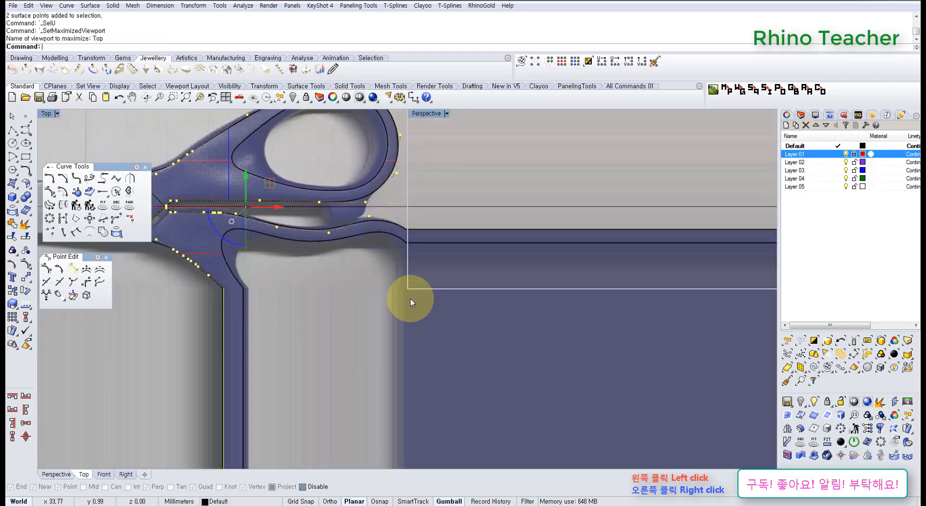
right_drag(295, 330, 395, 323)
scroll(178, 305, up, 5)
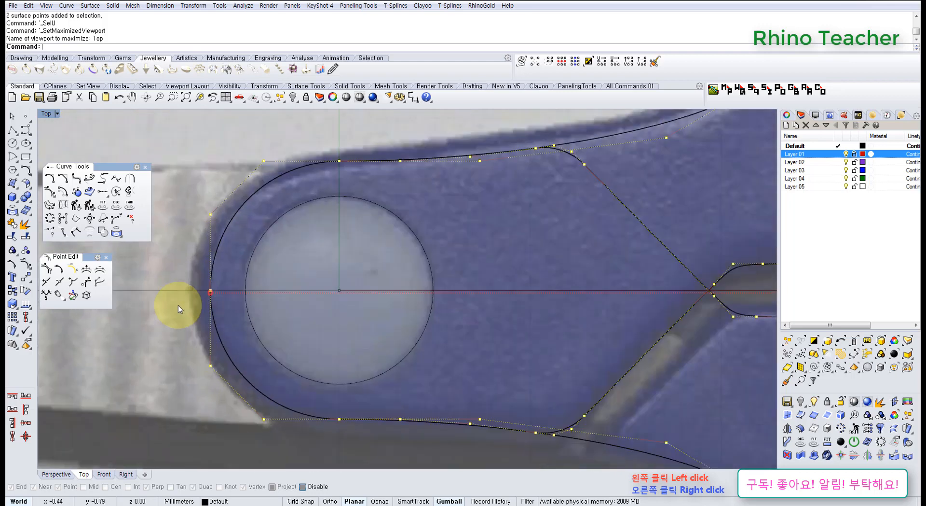
Try moving the selected middle points along the surface normal with MoveUVN at scale 2.0, and undo the move
click(75, 299)
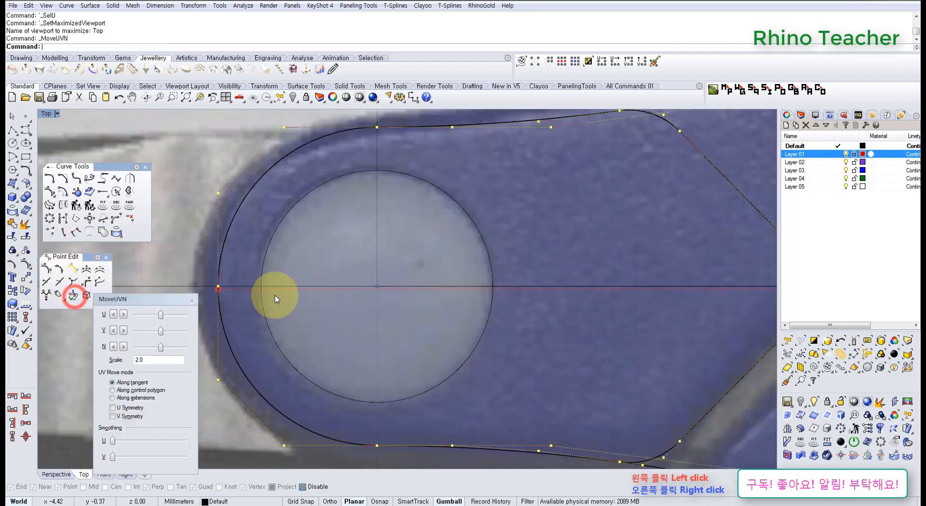
right_drag(227, 318, 318, 310)
scroll(268, 317, down, 4)
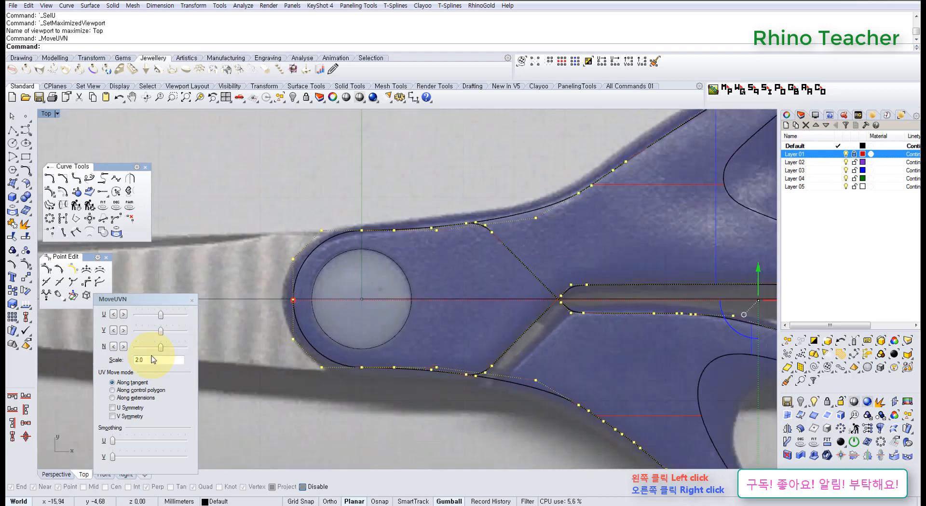
right_drag(438, 362, 221, 365)
drag(162, 348, 160, 353)
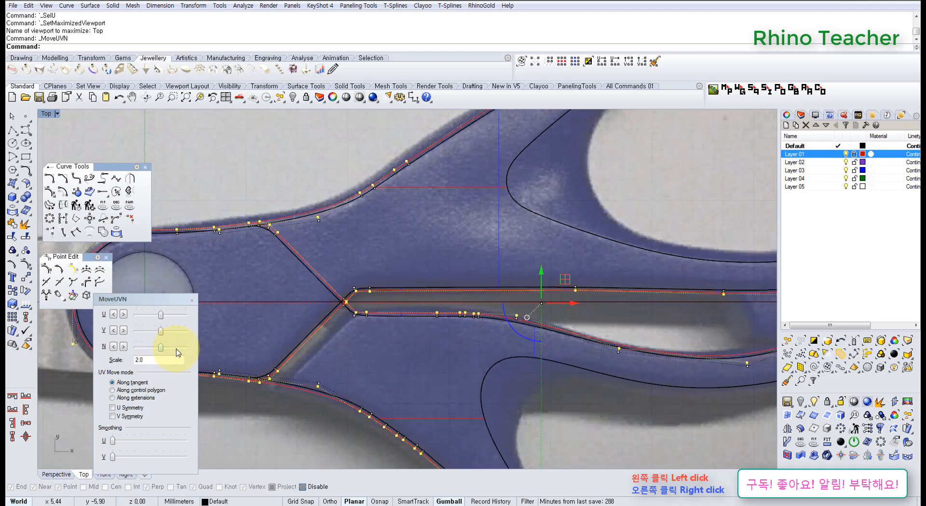
key(ctrl+z)
Set the MoveUVN scale to 1 and shift the selected middle points along the surface normal
right_drag(234, 330, 414, 350)
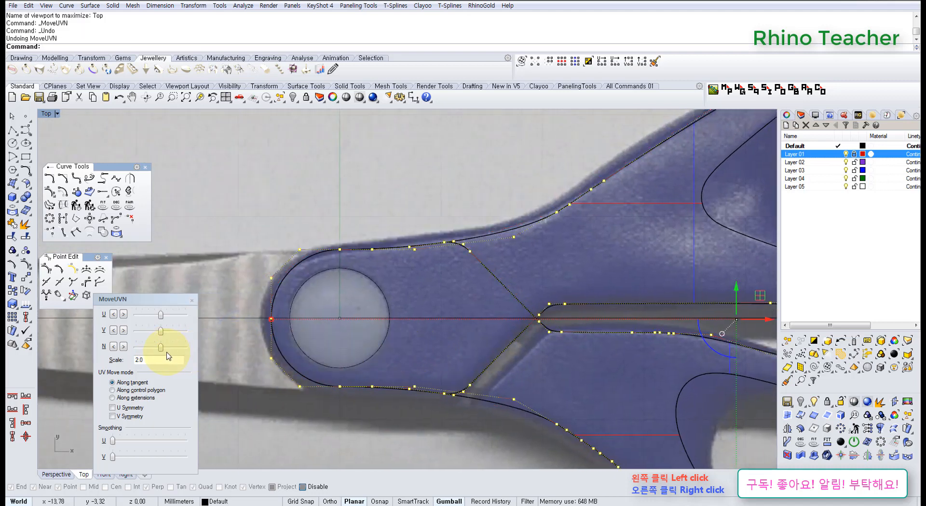
right_drag(527, 261, 444, 293)
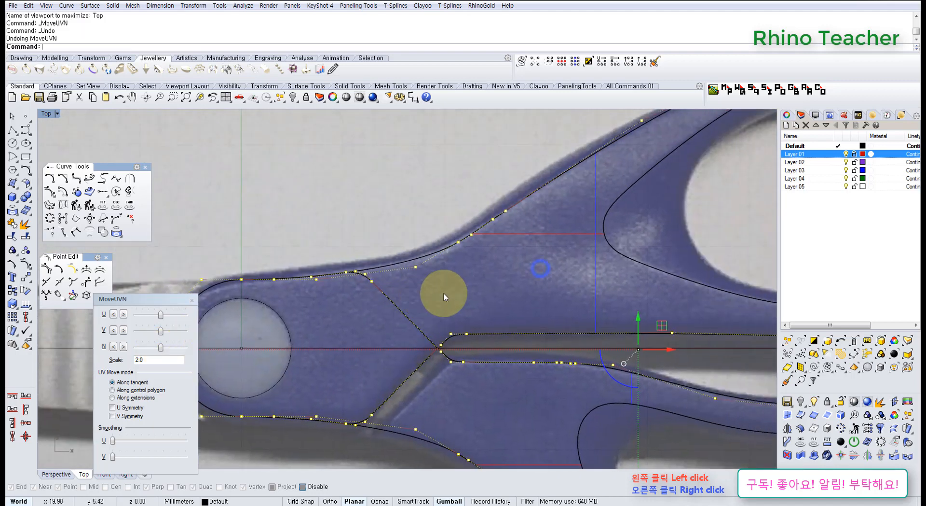
right_drag(299, 340, 308, 325)
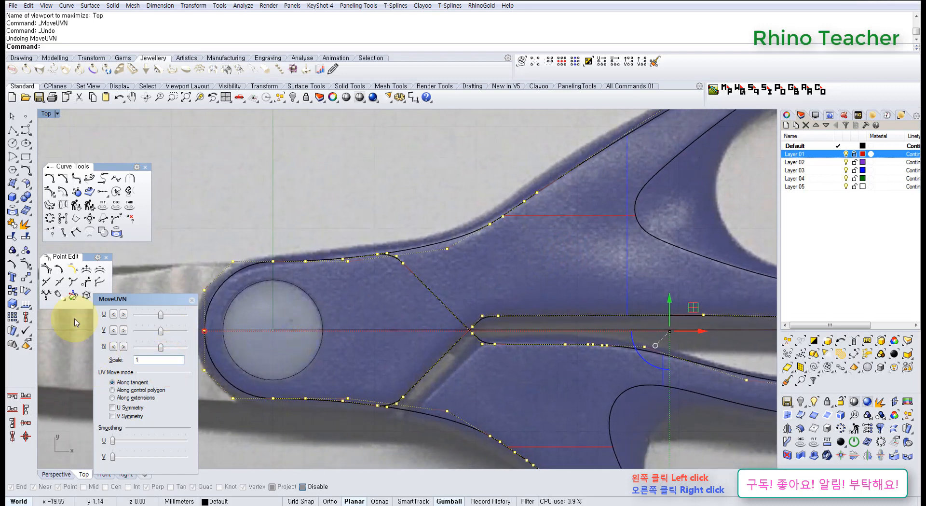
drag(160, 350, 164, 349)
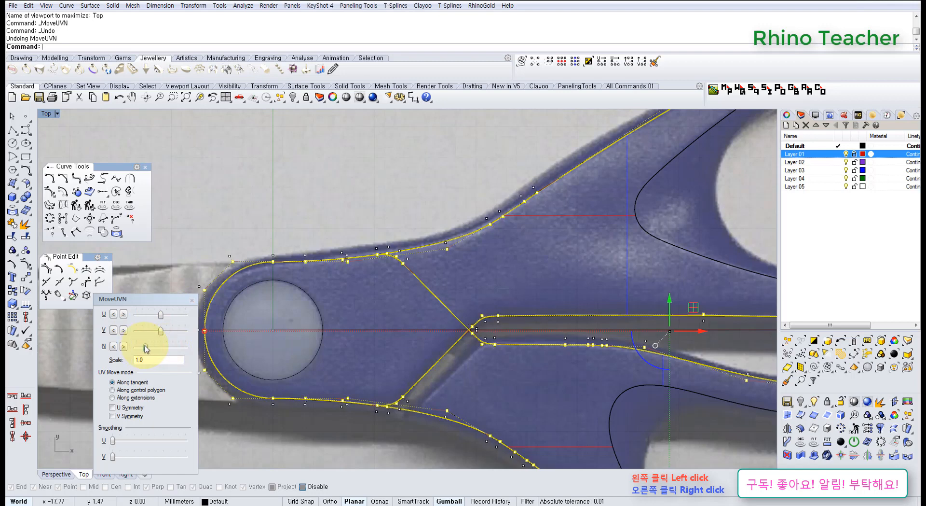
Set the MoveUVN scale to 0.1 and fine-tune the middle points' offset along the surface normal
mouse_move(274, 331)
right_down()
mouse_move(347, 331)
mouse_move(266, 328)
right_up()
scroll(401, 336, down, 4)
right_drag(441, 331, 453, 304)
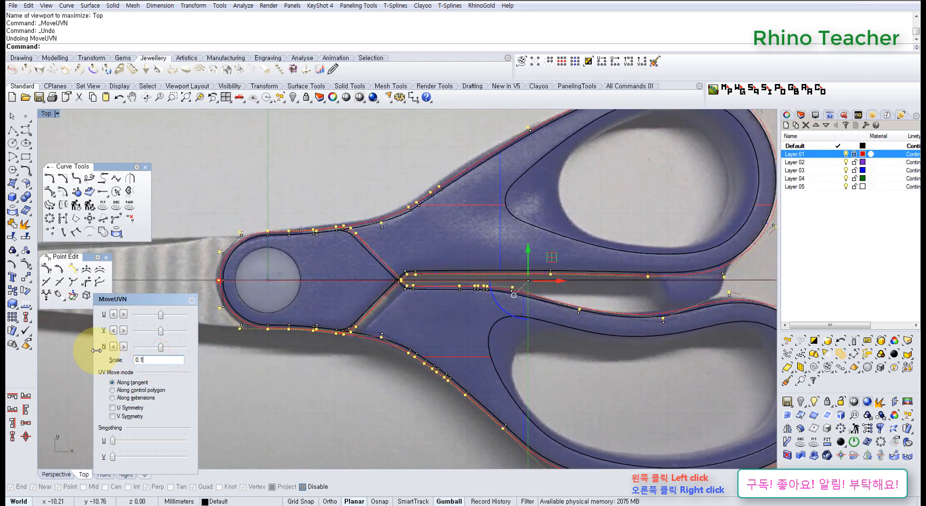
drag(161, 351, 171, 352)
right_drag(261, 268, 292, 313)
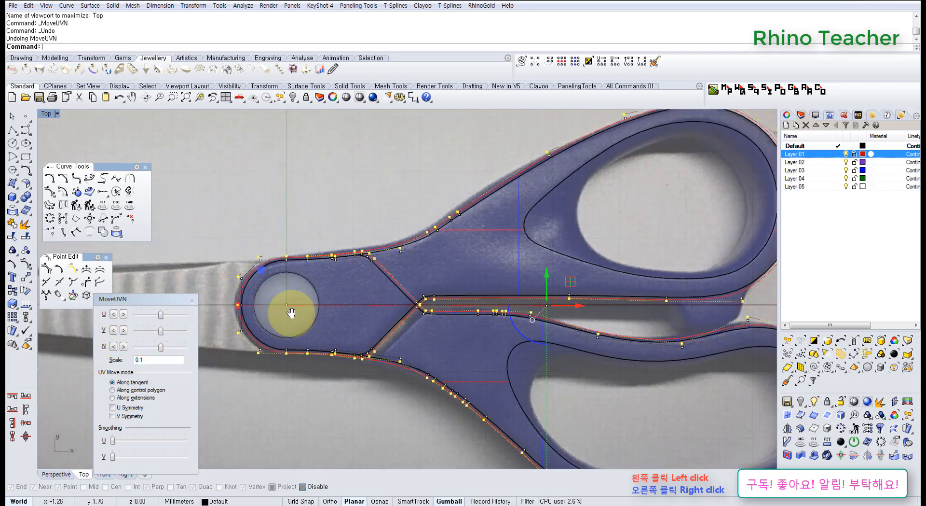
Set the MoveUVN scale to 1 and shift the outer side surfaces' selected middle points along the surface normal
scroll(331, 287, up, 10)
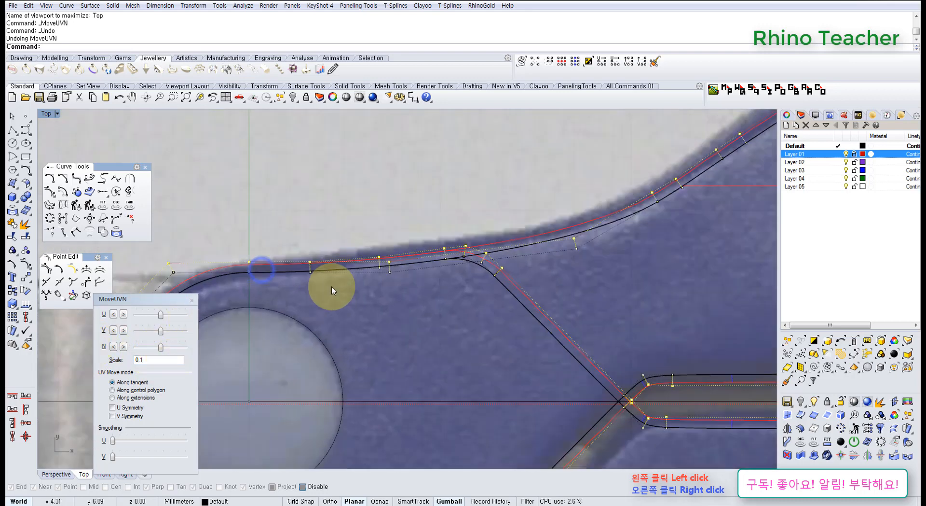
double_click(157, 361)
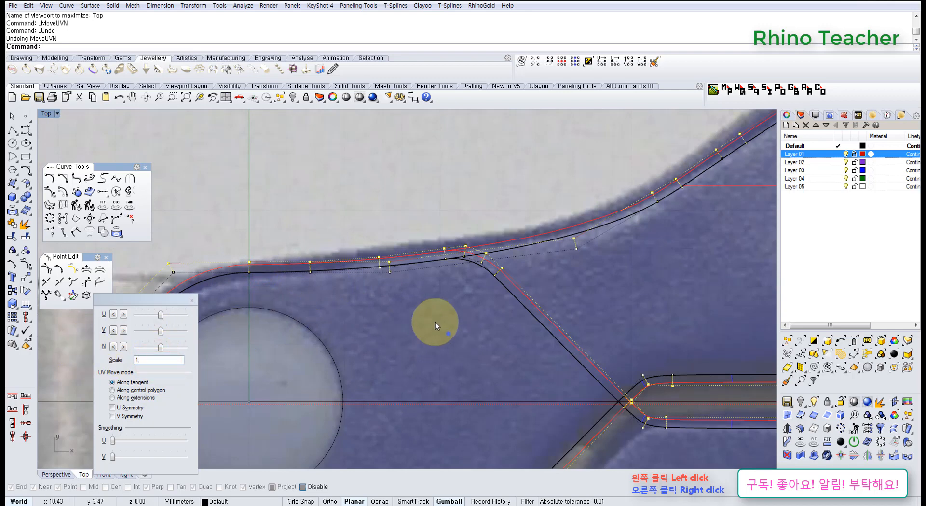
right_drag(445, 332, 368, 288)
scroll(420, 286, down, 14)
right_drag(524, 302, 401, 290)
scroll(580, 310, up, 8)
scroll(555, 313, down, 8)
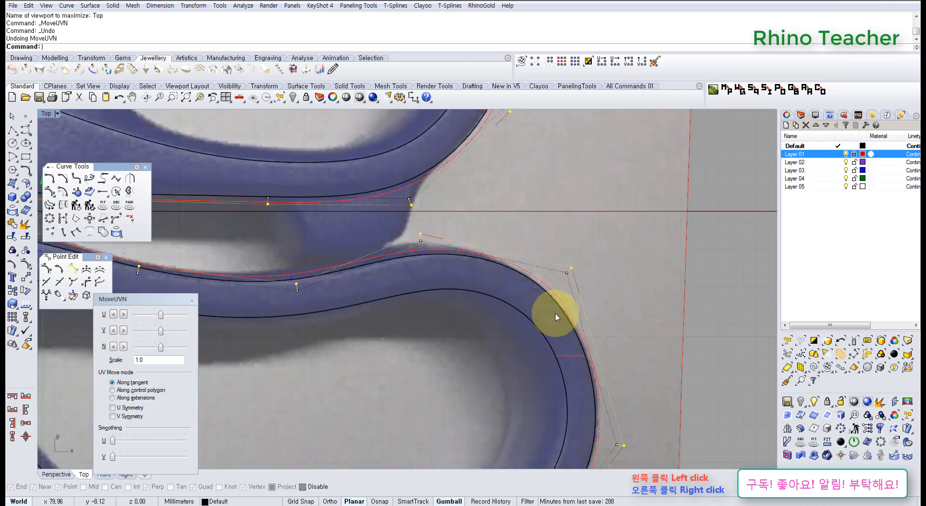
right_drag(288, 319, 420, 326)
scroll(504, 297, up, 8)
right_drag(499, 292, 269, 356)
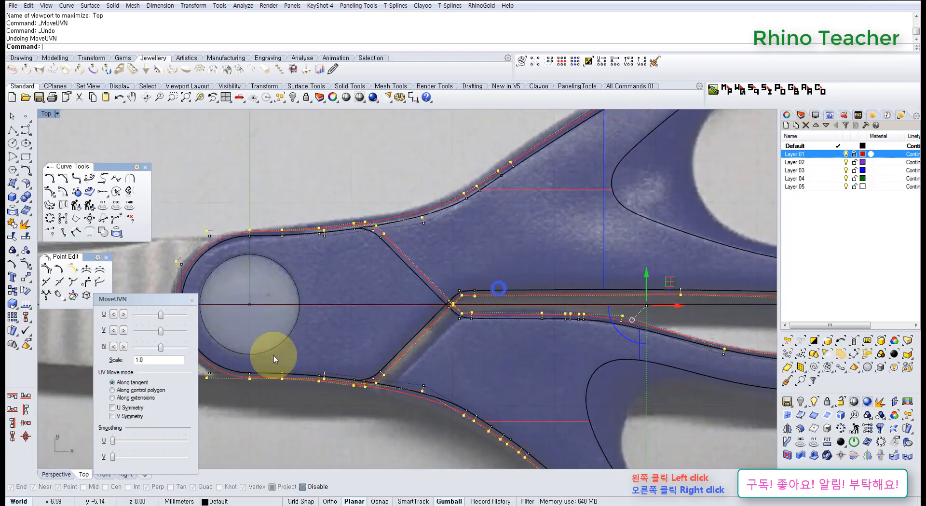
scroll(294, 345, up, 4)
right_drag(252, 321, 363, 364)
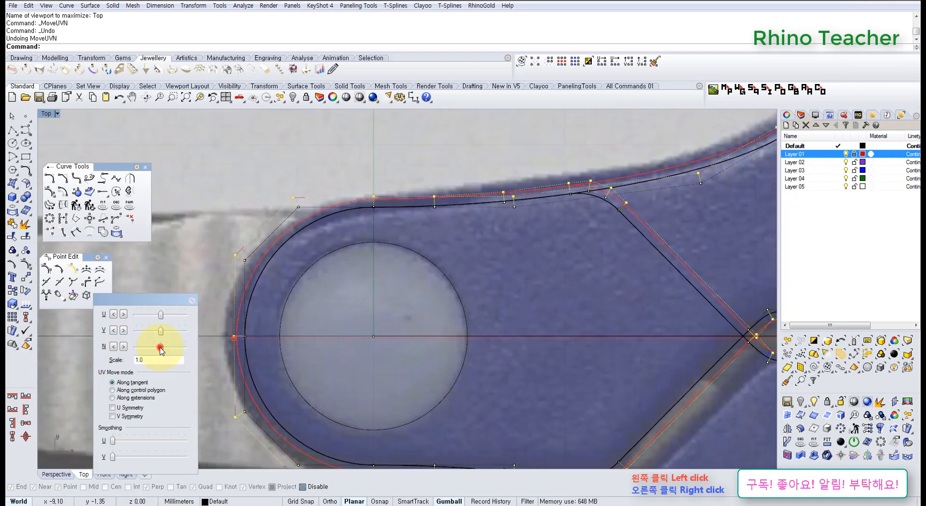
drag(162, 349, 157, 348)
Compare the bulged outer side surfaces with the reference photo around the pivot end and handles, and clear their control points
scroll(451, 348, down, 6)
right_drag(532, 352, 426, 334)
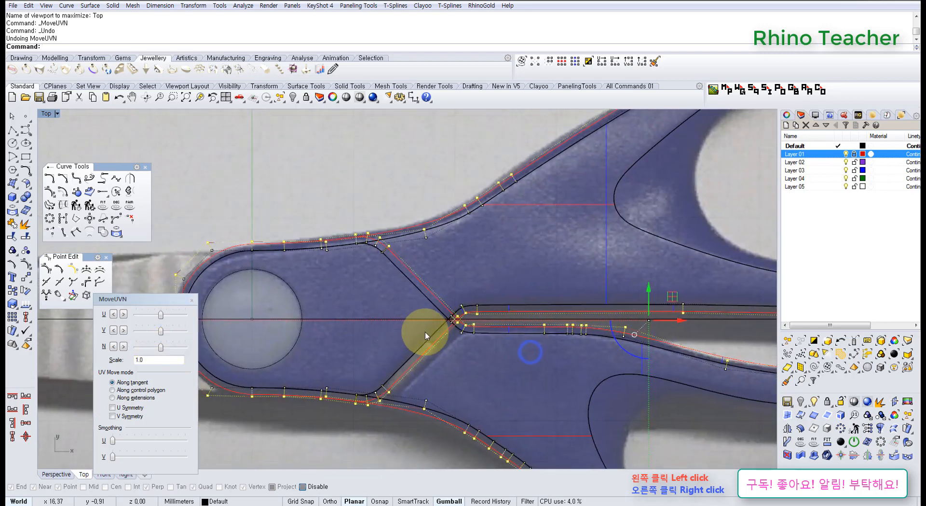
scroll(441, 335, down, 6)
right_drag(499, 343, 457, 337)
scroll(434, 333, up, 5)
scroll(412, 325, down, 5)
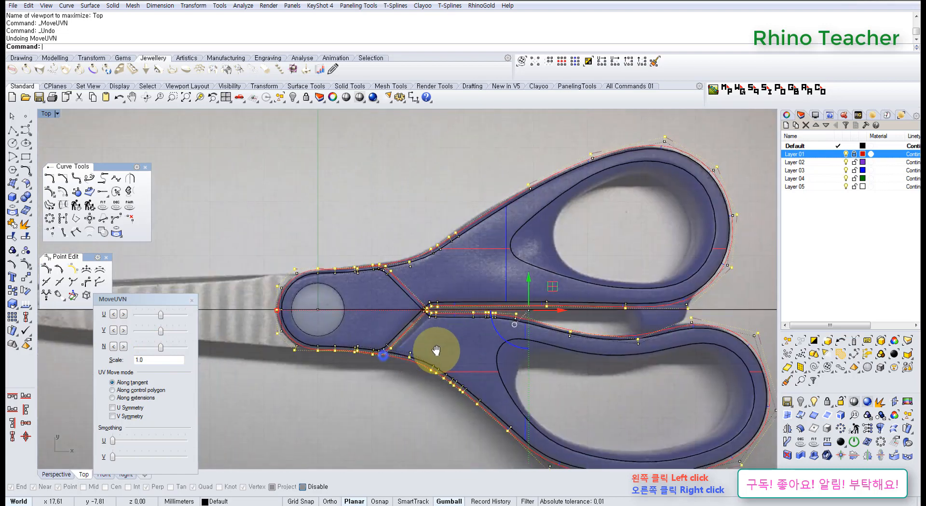
scroll(439, 351, up, 5)
right_drag(384, 354, 393, 348)
scroll(425, 364, down, 2)
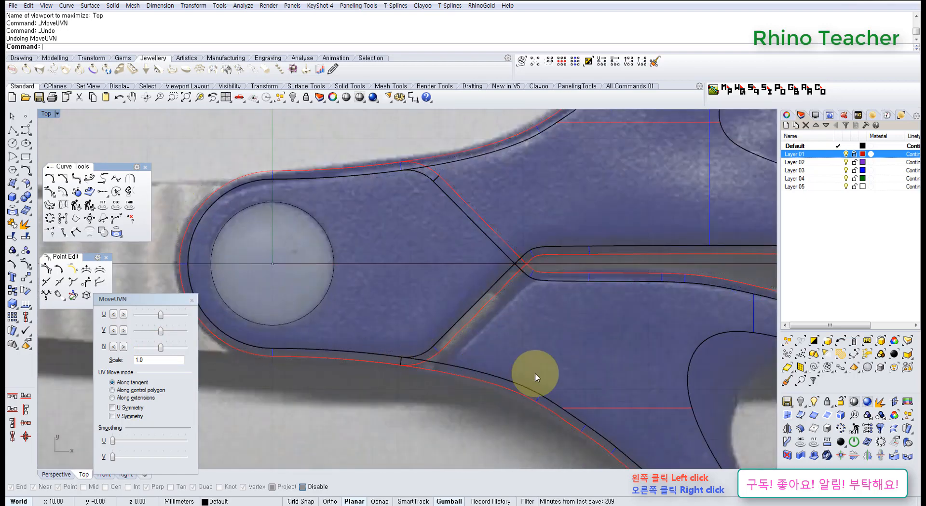
scroll(482, 376, down, 5)
Extract the inner side surfaces of both finger holes from the handle polysurfaces in the Perspective view
key(ctrl+F4)
right_drag(434, 378, 341, 267)
scroll(345, 293, up, 4)
click(345, 293)
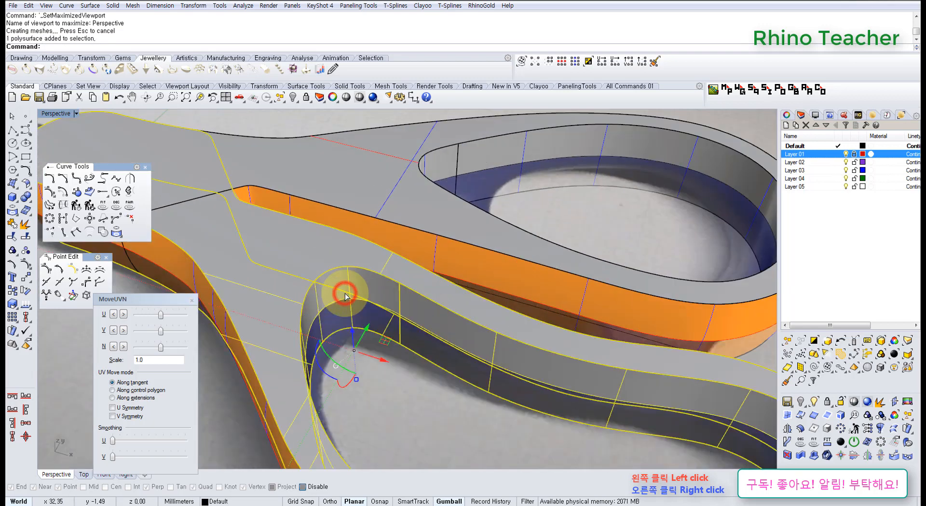
key(Escape)
click(25, 225)
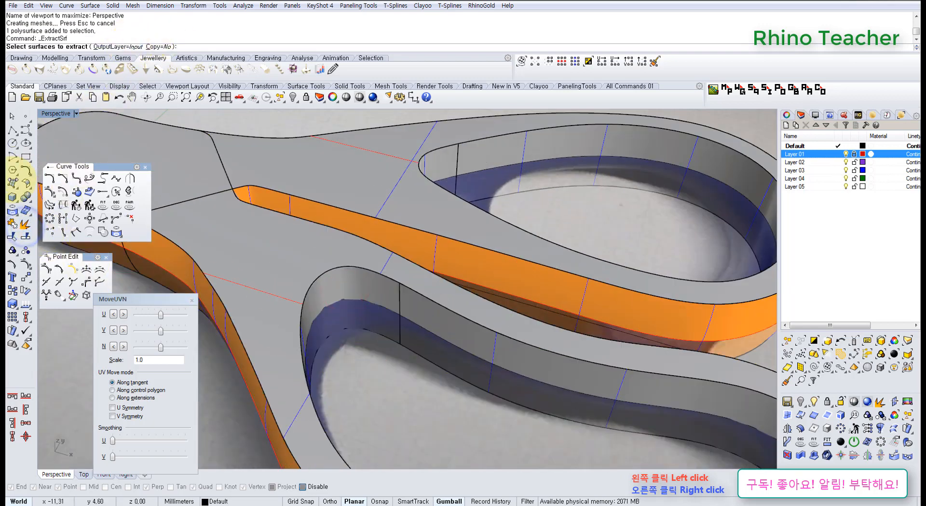
click(25, 225)
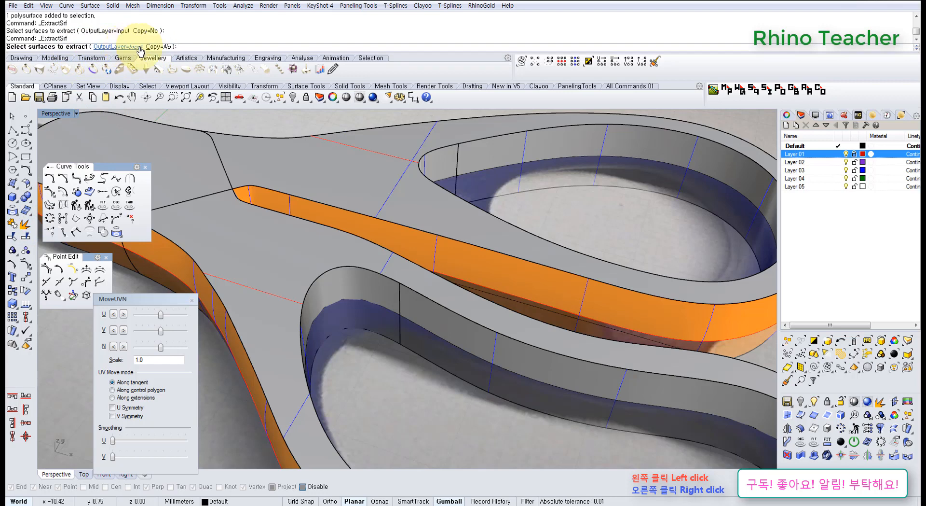
click(360, 300)
click(513, 152)
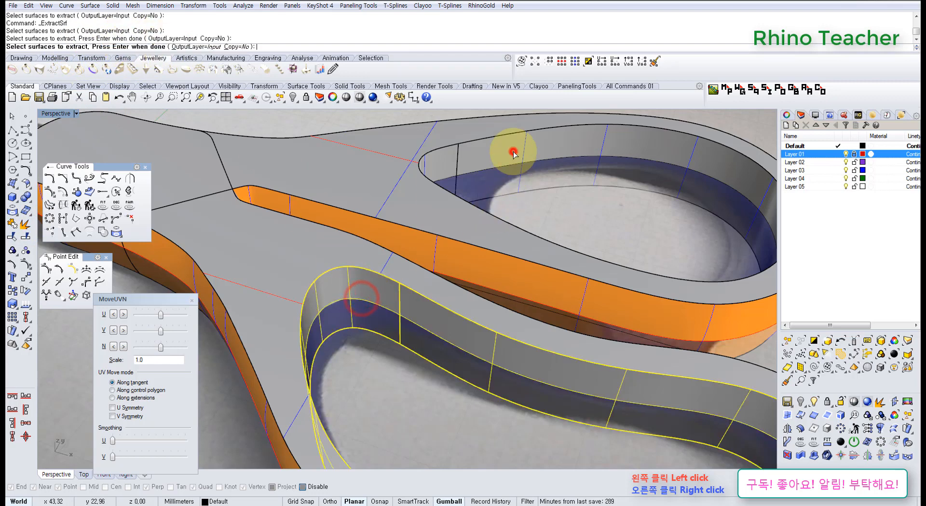
key(Return)
Change both extracted finger-hole surfaces to degree 3 in U and V and show their control points
click(116, 204)
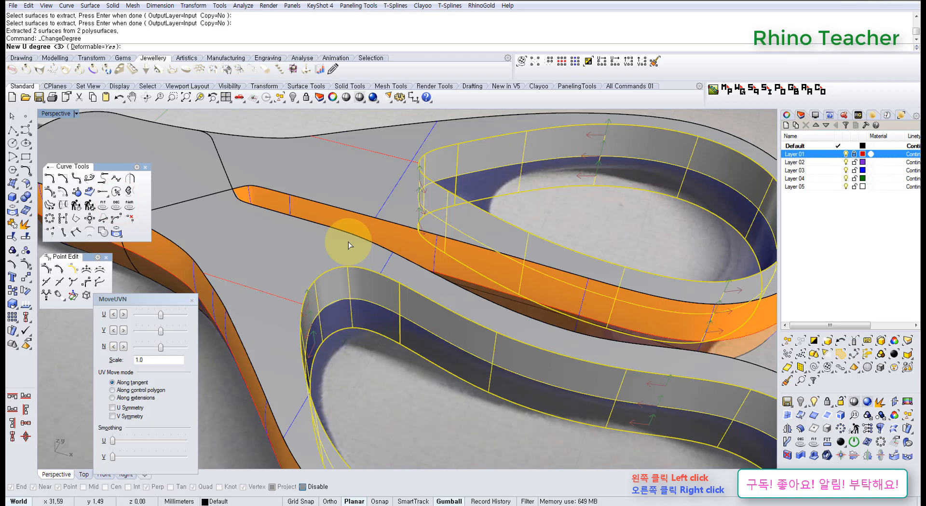
key(Return)
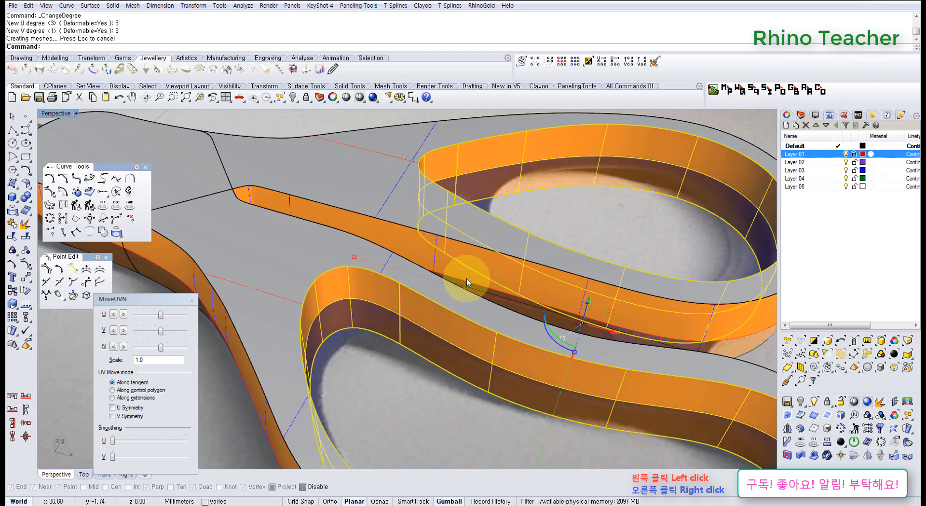
key(F10)
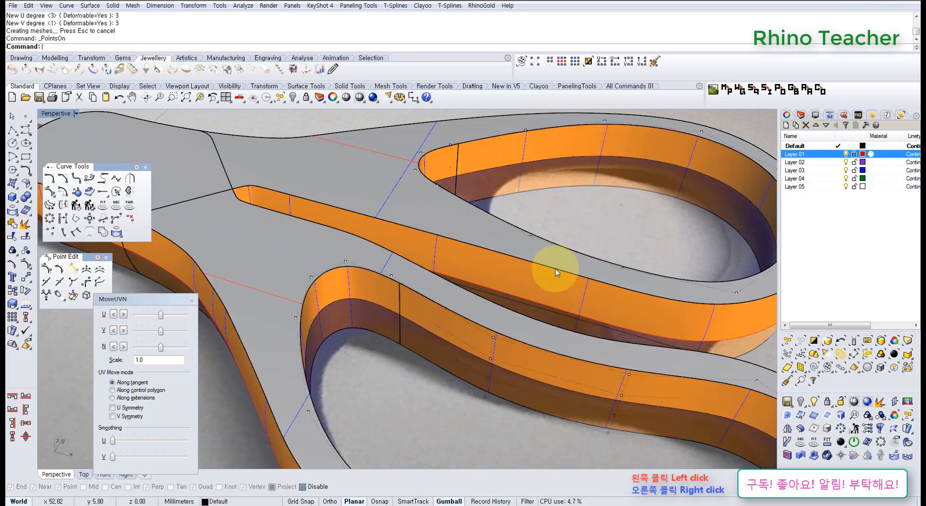
Select middle control points of the finger-hole surfaces in a wireframe Front view and extend the selection along the U direction
key(ctrl+F2)
right_drag(440, 307, 375, 281)
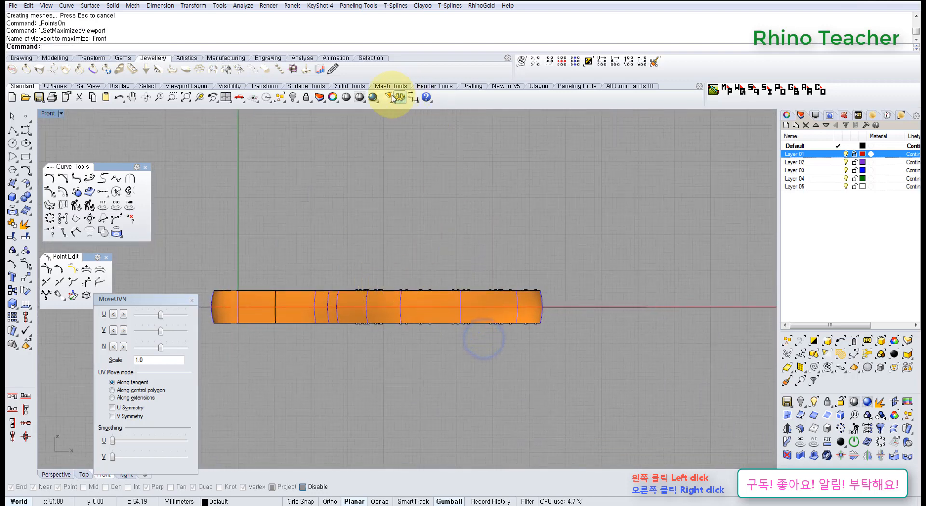
click(359, 98)
scroll(385, 299, up, 5)
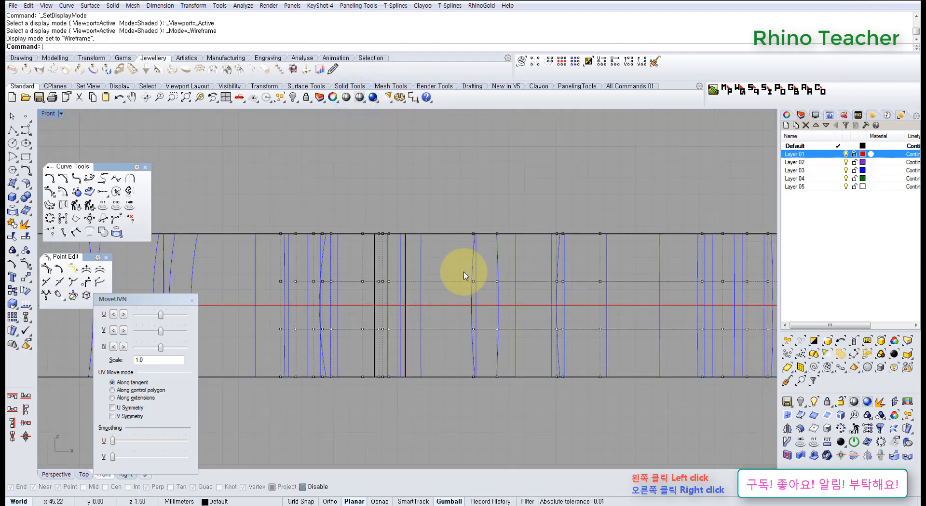
drag(435, 257, 521, 340)
key(ctrl+F4)
right_drag(528, 296, 487, 290)
scroll(488, 291, down, 4)
click(561, 63)
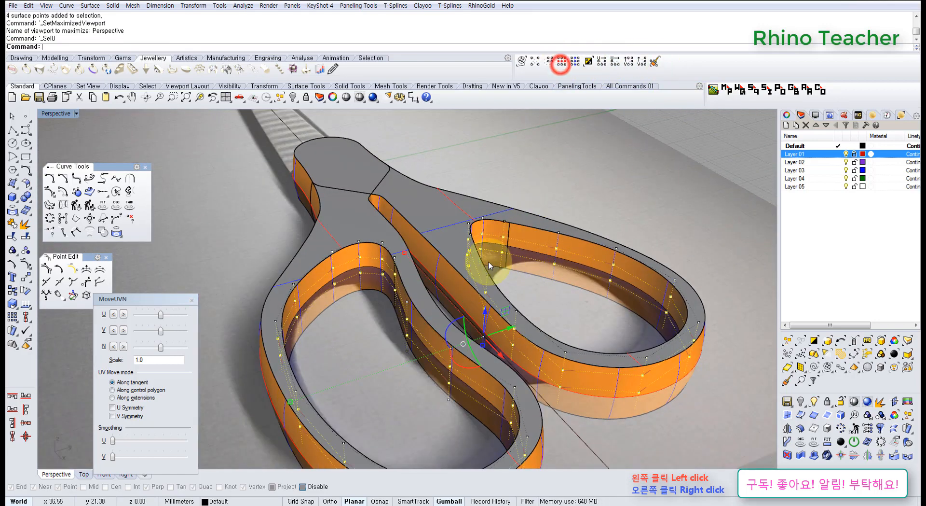
Move the finger-hole surfaces' middle points along the normal into the openings in the Top view, with MoveUVN at scale 1.0
key(ctrl+F1)
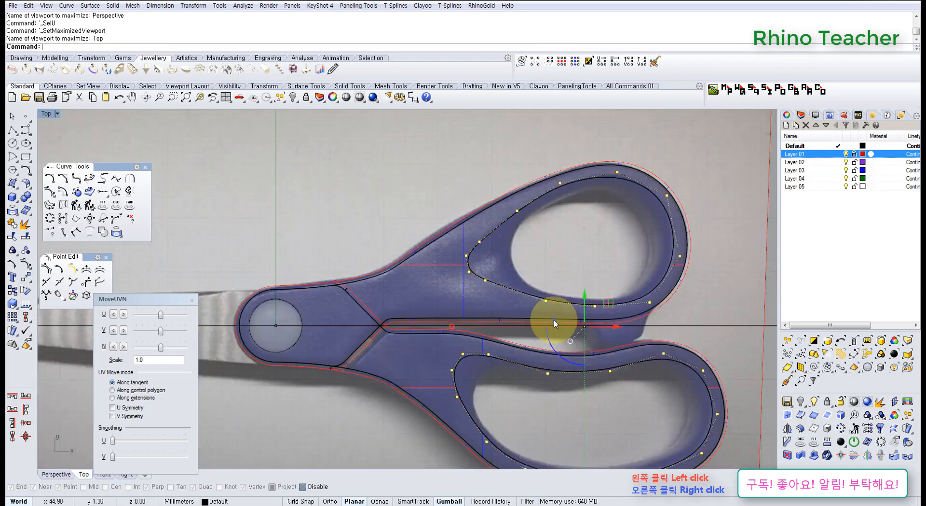
right_drag(554, 319, 358, 236)
scroll(357, 235, up, 2)
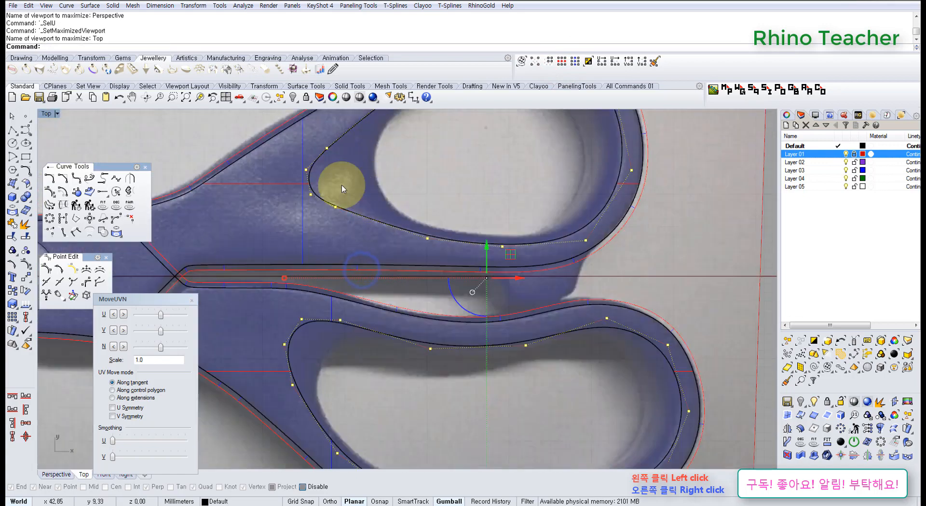
right_drag(366, 315, 378, 243)
right_drag(397, 314, 339, 272)
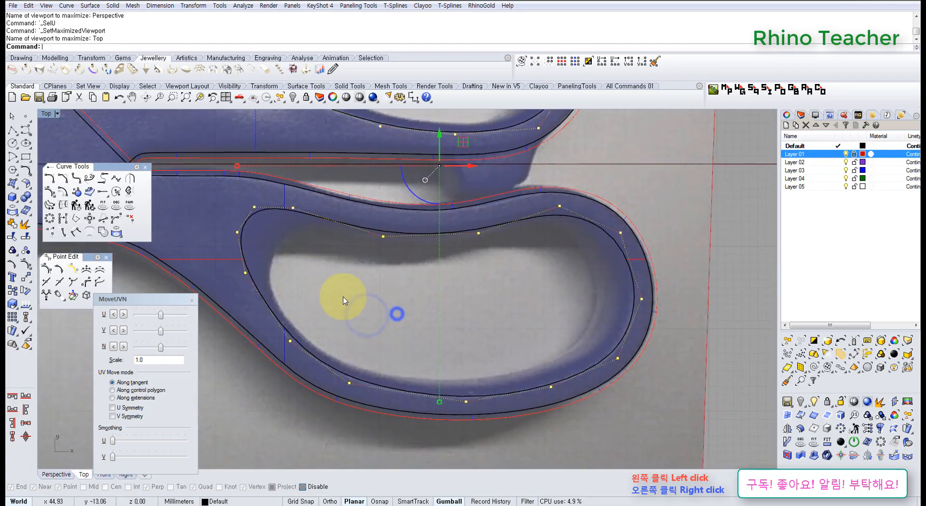
right_drag(435, 338, 422, 381)
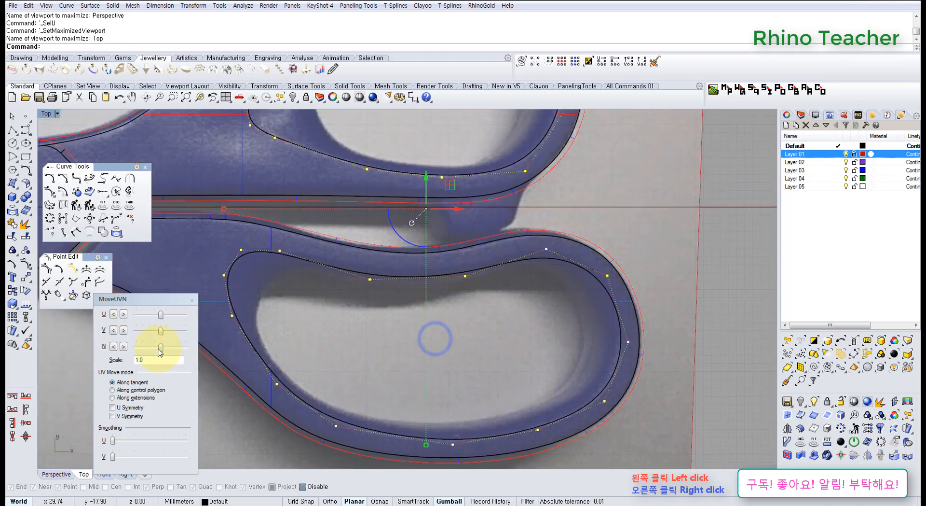
drag(159, 348, 127, 343)
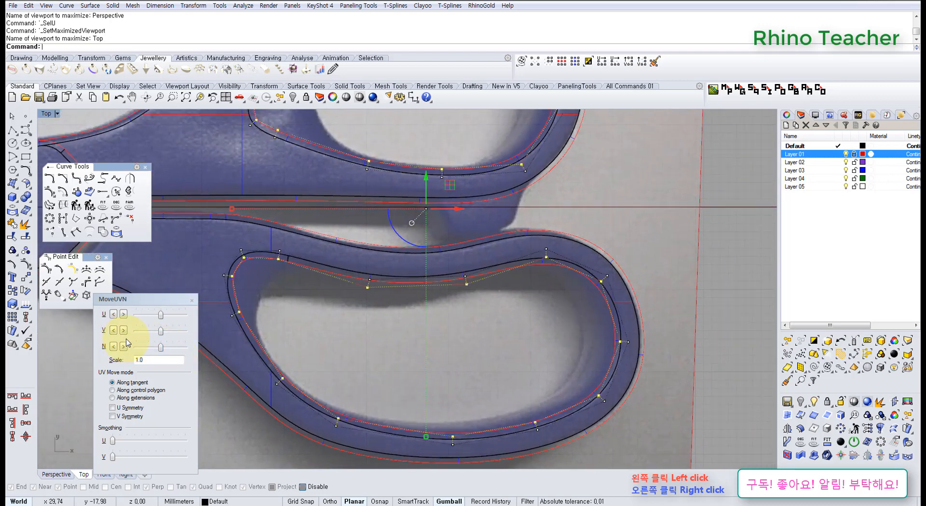
right_drag(384, 301, 389, 354)
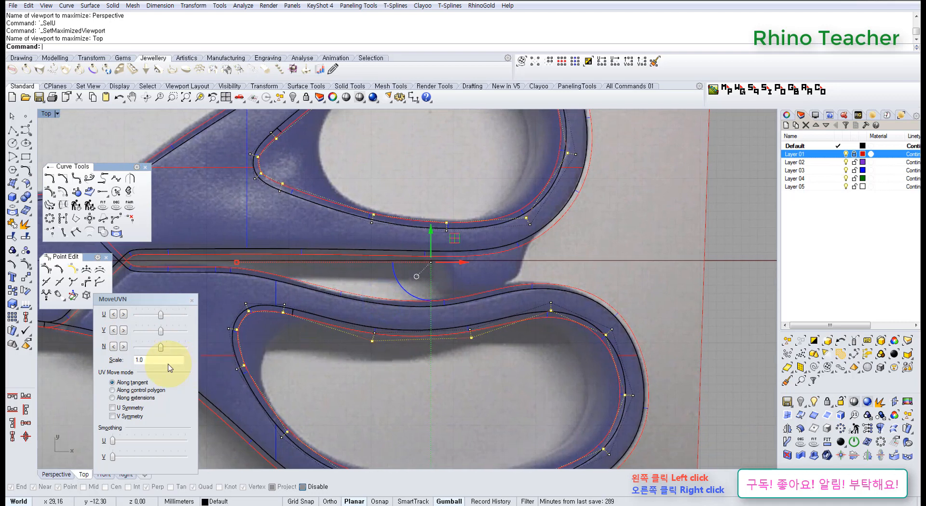
mouse_move(159, 347)
mouse_down()
mouse_move(130, 355)
mouse_move(149, 354)
mouse_up()
mouse_move(376, 386)
right_down()
mouse_move(330, 348)
mouse_move(479, 342)
mouse_move(366, 389)
right_up()
scroll(334, 352, down, 5)
scroll(357, 386, up, 9)
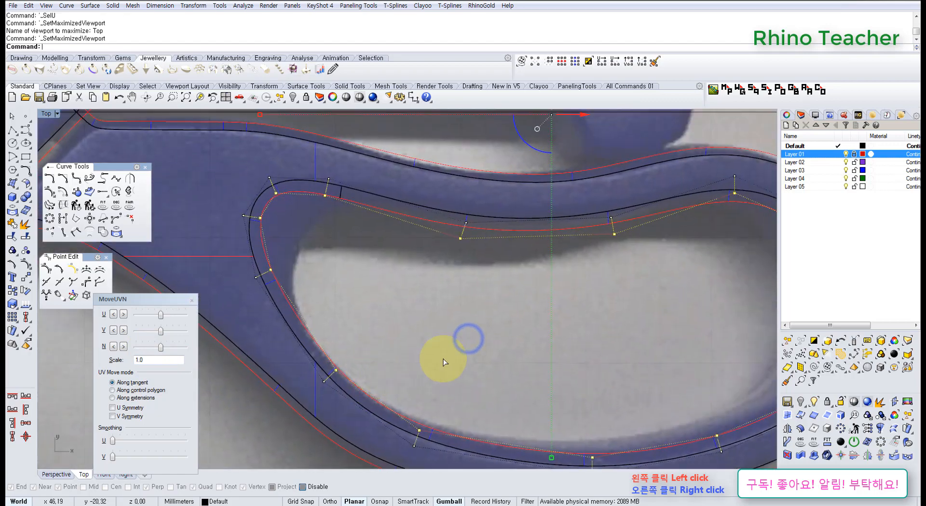
Try scaling the two middle point rows apart vertically in the Front view, and undo the change
key(ctrl+F4)
mouse_move(511, 382)
right_down()
mouse_move(450, 343)
mouse_move(424, 269)
mouse_move(430, 244)
mouse_move(375, 247)
mouse_move(429, 245)
mouse_move(414, 234)
mouse_move(392, 243)
right_up()
key(ctrl+F2)
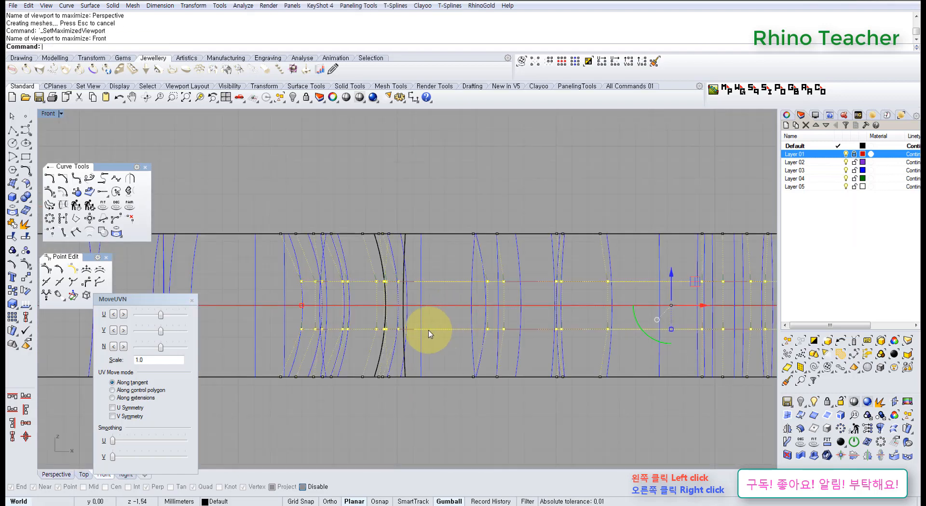
right_drag(452, 343, 405, 322)
scroll(389, 297, down, 6)
scroll(498, 302, up, 5)
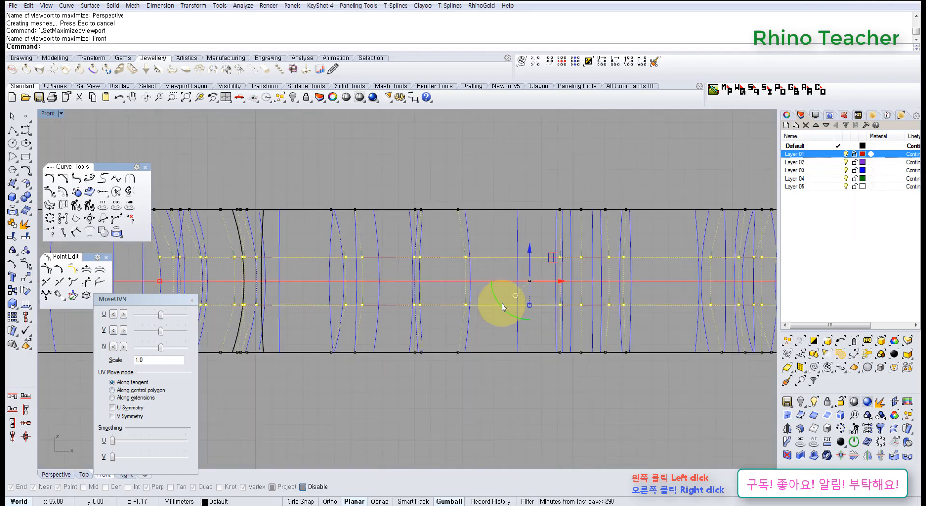
scroll(525, 315, down, 5)
right_drag(525, 315, 485, 335)
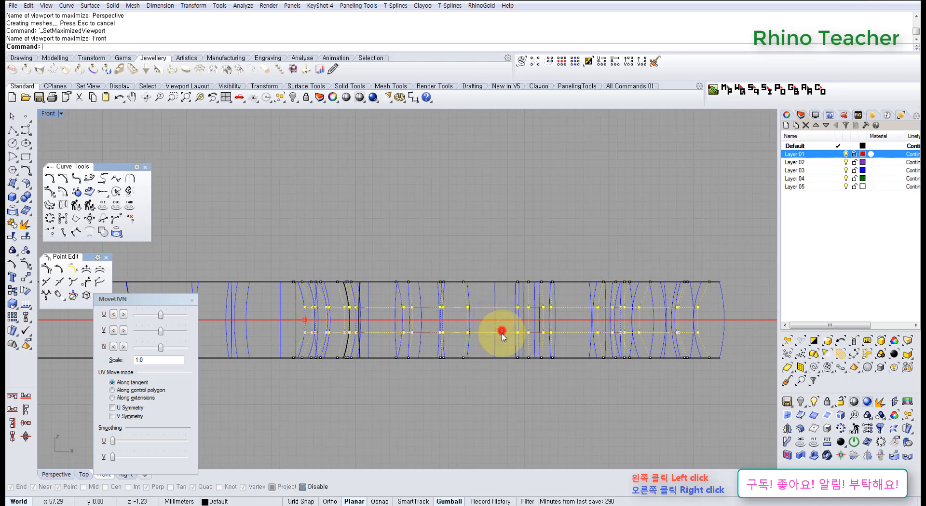
drag(502, 333, 502, 342)
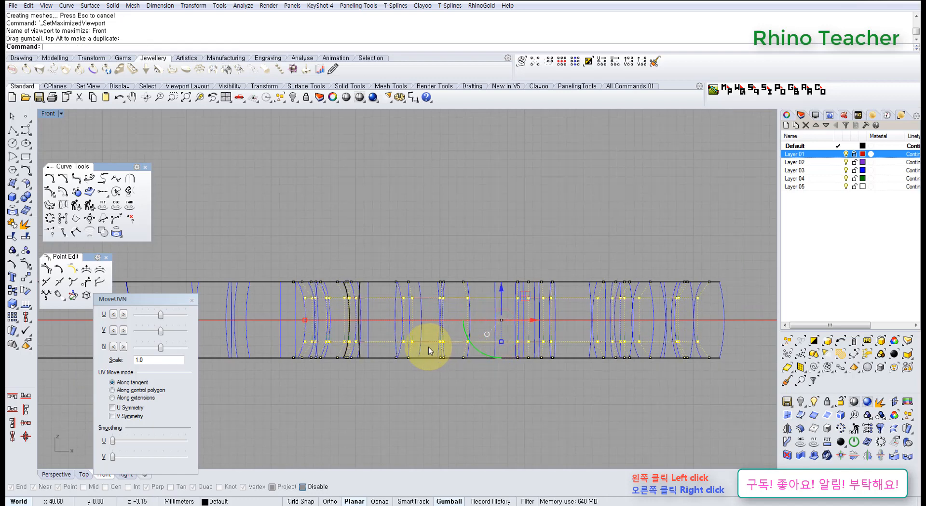
key(ctrl+z)
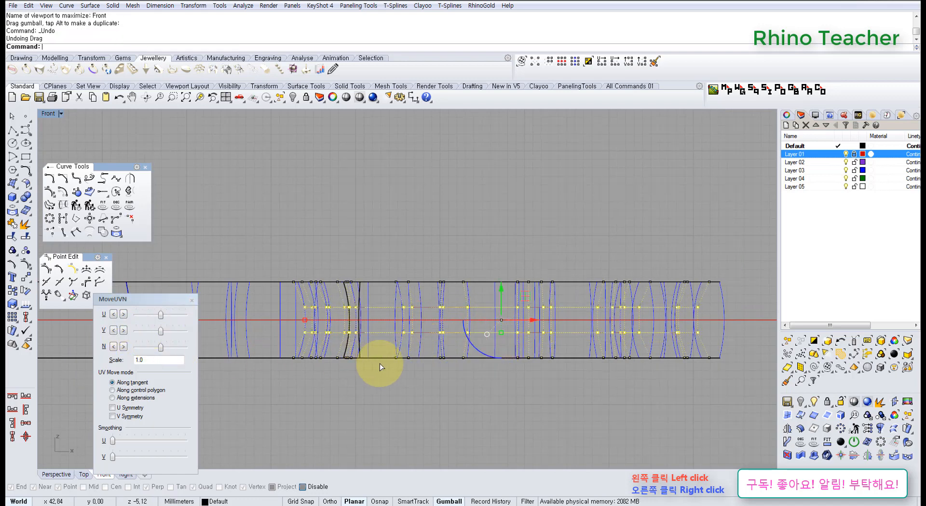
Maximize the Top view, close the MoveUVN dialog and clear the point selection around the lower finger hole's narrow end
key(ctrl+F1)
right_drag(422, 349, 361, 366)
scroll(374, 366, down, 9)
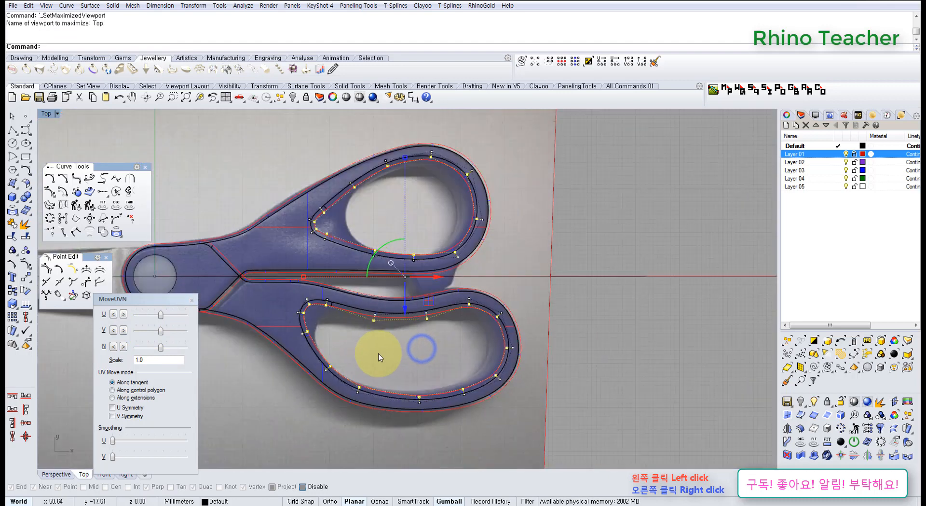
scroll(380, 340, up, 8)
right_drag(275, 318, 395, 355)
scroll(347, 326, up, 8)
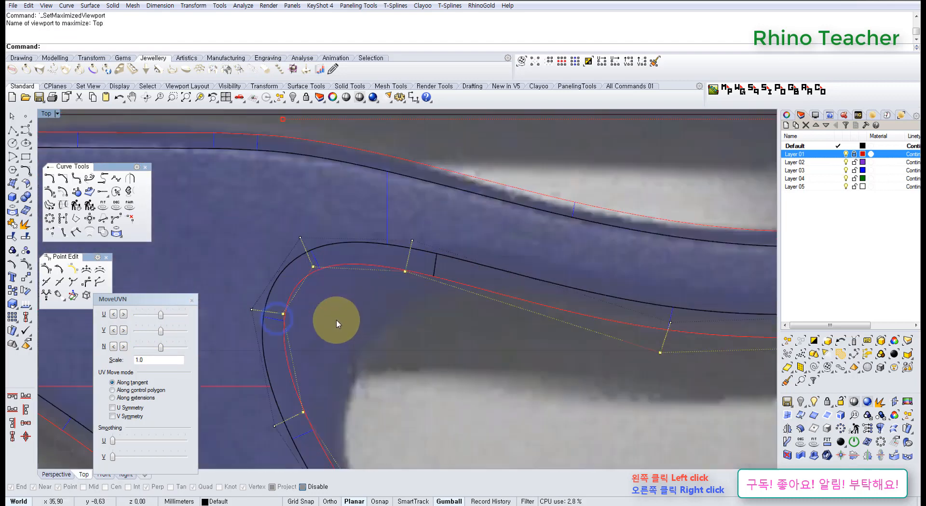
click(372, 332)
scroll(335, 334, up, 4)
mouse_move(325, 301)
right_down()
mouse_move(352, 341)
mouse_move(341, 300)
right_up()
click(191, 301)
scroll(400, 339, down, 8)
click(345, 303)
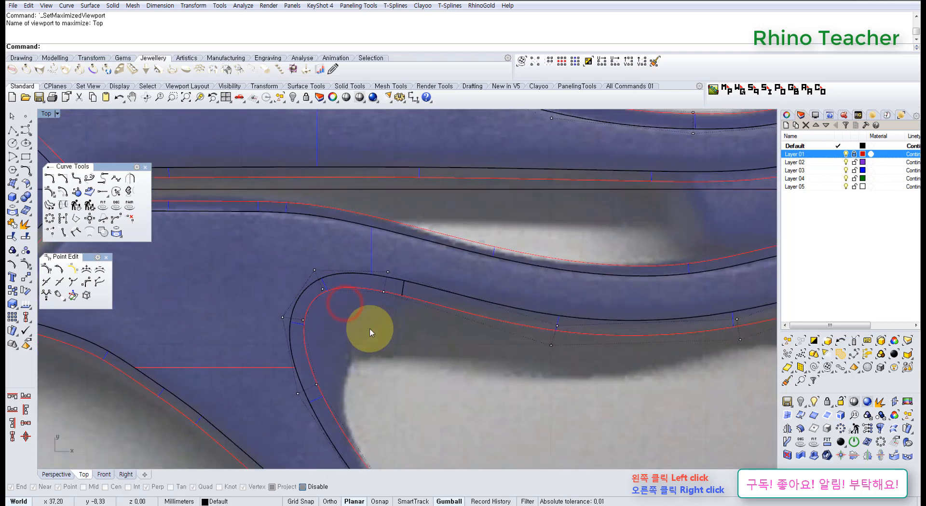
Move the middle points at the lower finger hole's narrow upper corner toward the opening to follow the photo
right_drag(384, 323, 352, 292)
scroll(307, 270, up, 6)
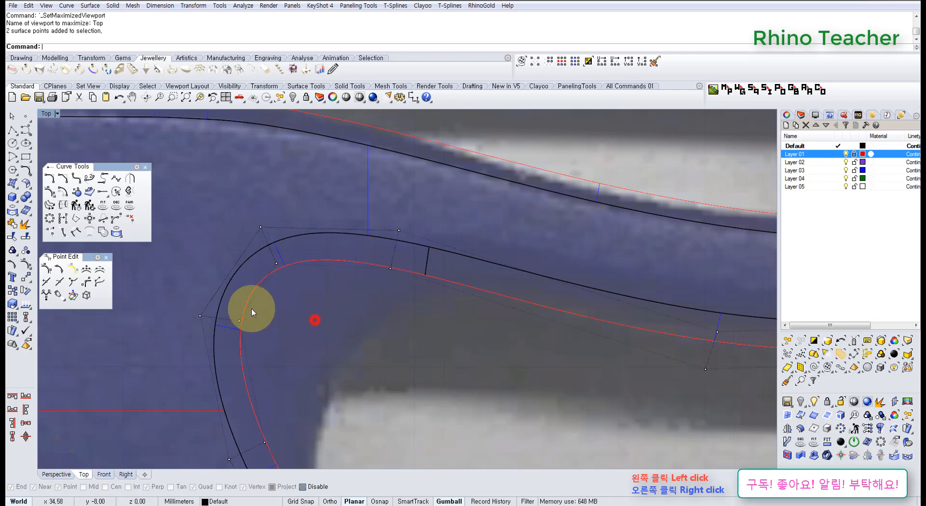
shift+drag(268, 258, 292, 271)
scroll(315, 293, down, 4)
right_drag(307, 293, 282, 267)
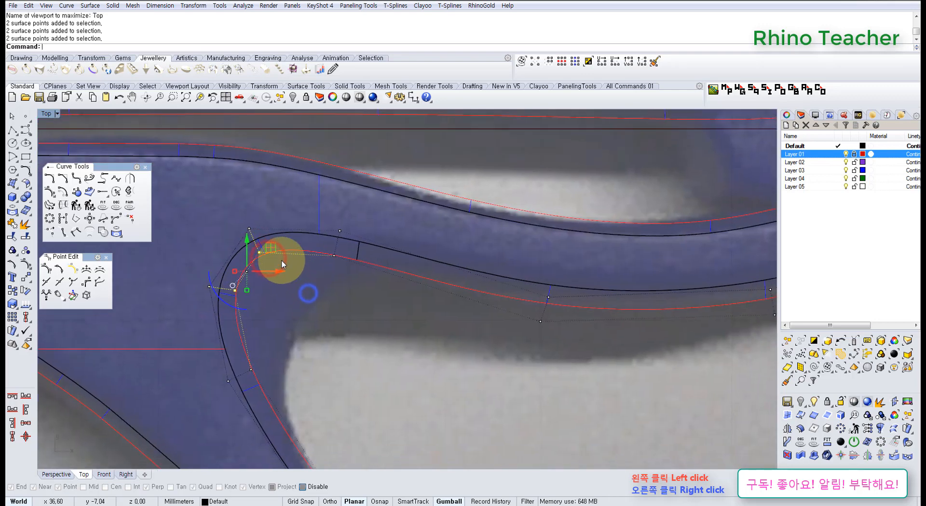
drag(273, 250, 380, 303)
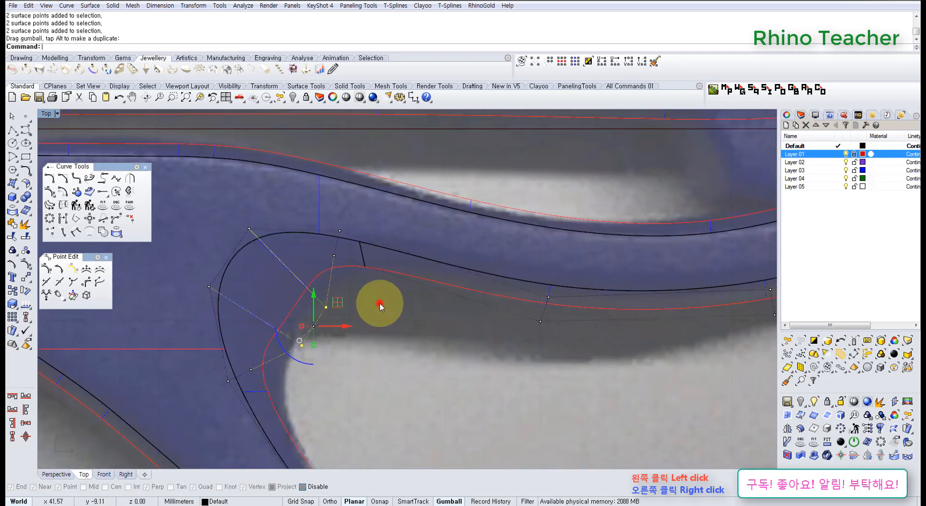
drag(358, 248, 441, 263)
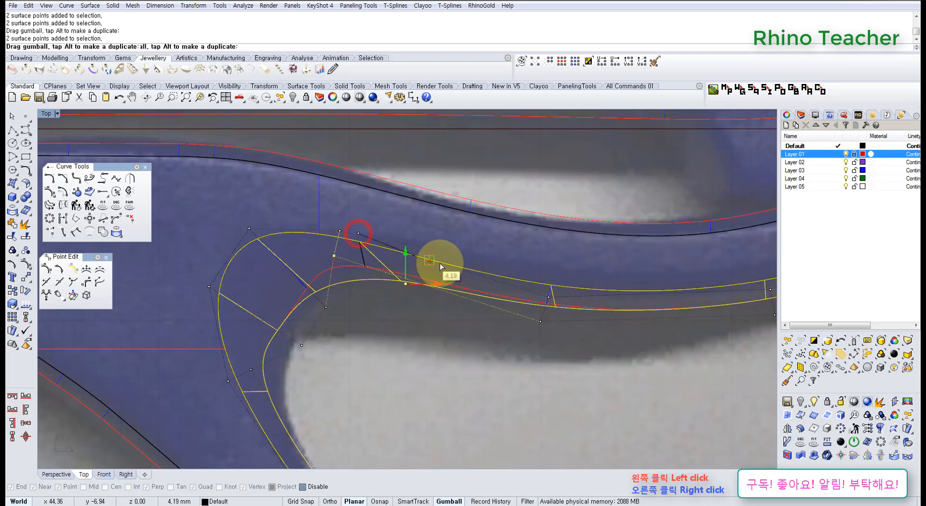
Move the control-point pair on the lower finger hole's left inner edge down and right to follow the reference outline
right_drag(355, 349, 395, 247)
click(287, 256)
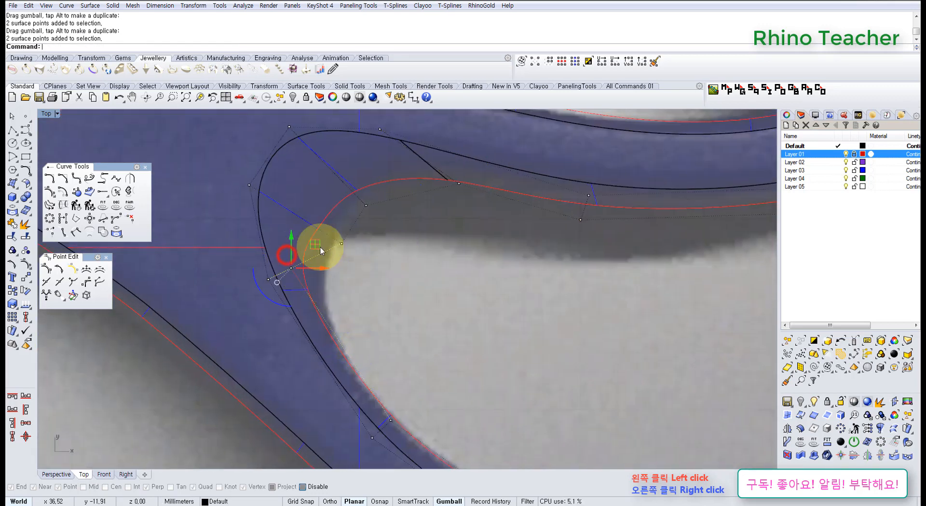
drag(310, 242, 366, 323)
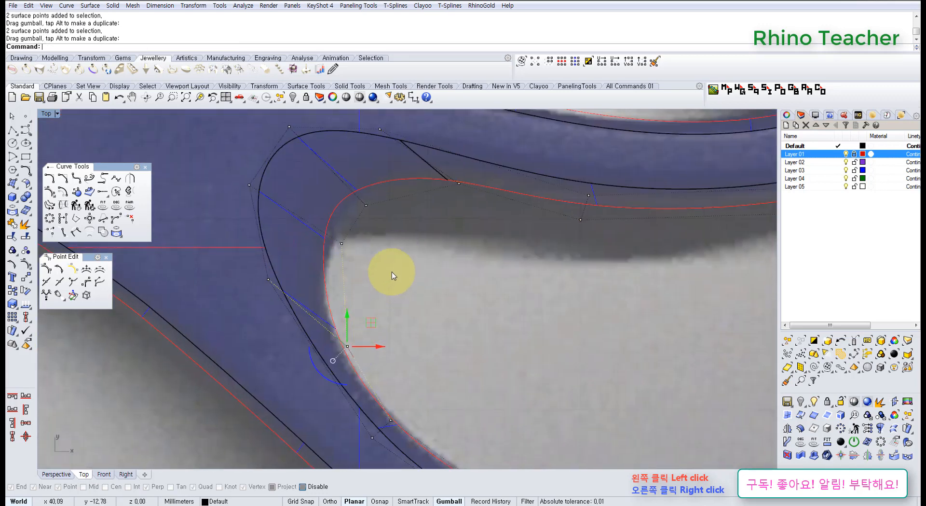
right_drag(391, 271, 346, 273)
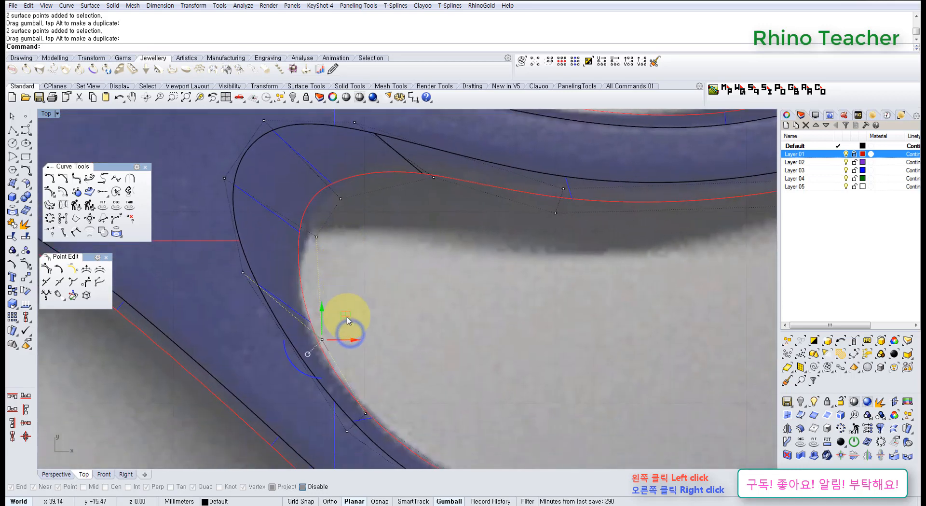
drag(347, 316, 343, 312)
right_drag(373, 262, 359, 333)
click(369, 320)
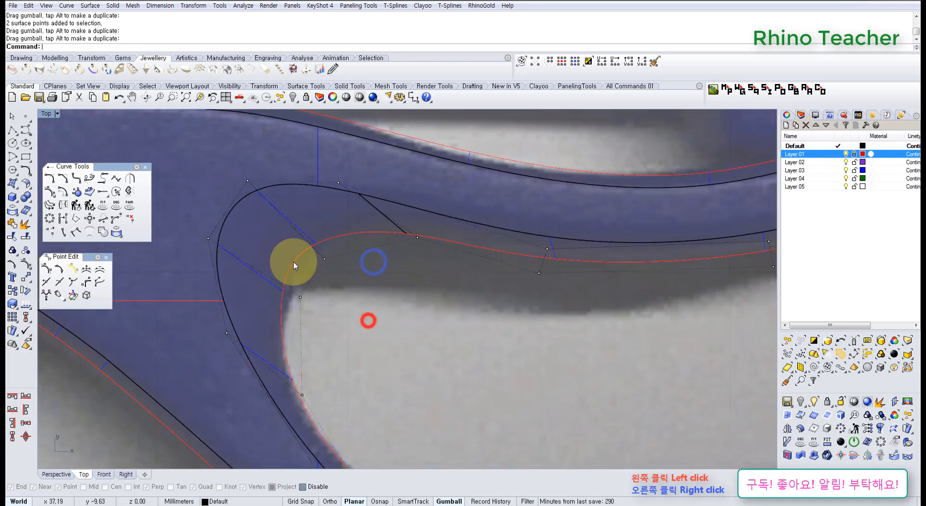
Reposition the inner-edge control points at the lower finger hole's upper-left bend, shifting four points and refining the left pair
scroll(293, 262, up, 4)
drag(248, 215, 374, 336)
drag(345, 260, 360, 274)
drag(423, 291, 331, 310)
scroll(380, 326, down, 6)
right_drag(399, 411, 369, 350)
scroll(327, 232, up, 3)
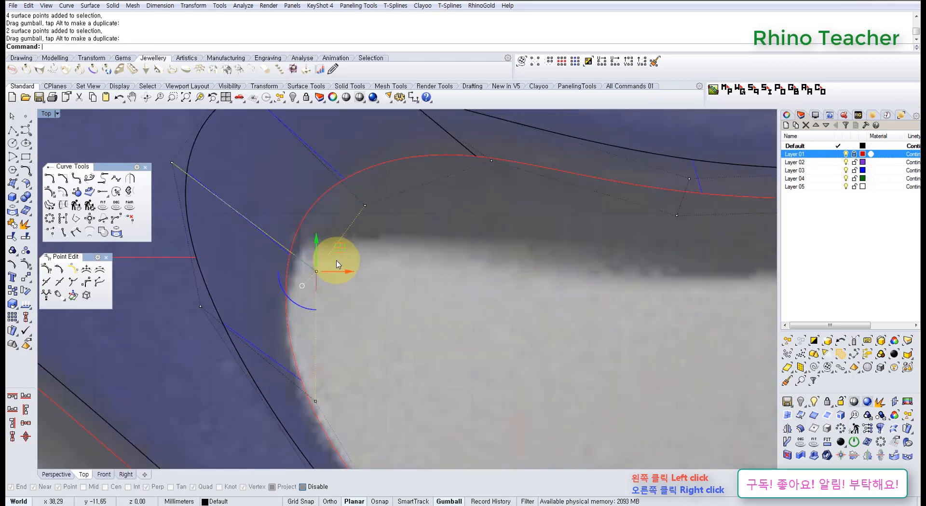
drag(336, 251, 330, 263)
right_drag(346, 294, 327, 329)
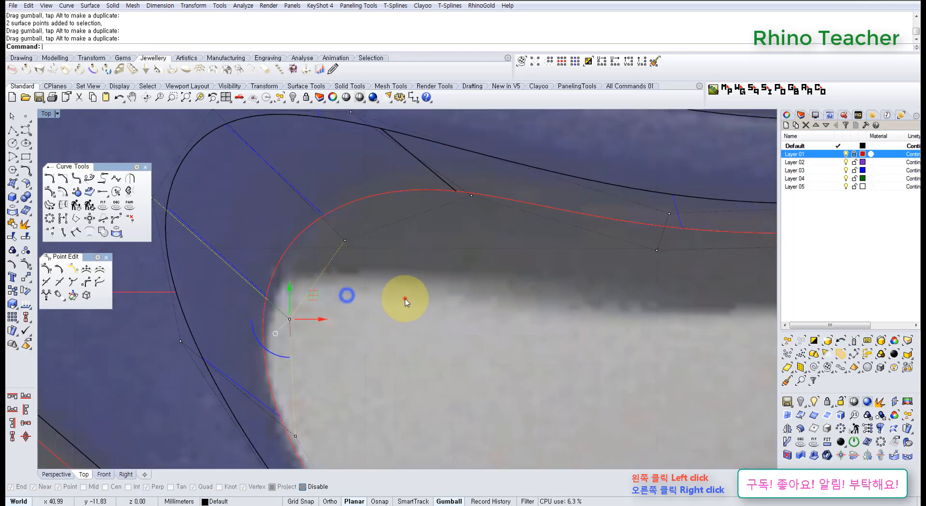
click(405, 298)
Fine-tune the control-point pair just above the lower finger hole's left bend against the reference picture
right_drag(340, 228, 345, 301)
drag(316, 244, 385, 276)
scroll(384, 270, down, 4)
right_drag(448, 308, 390, 260)
click(389, 260)
scroll(390, 260, down, 3)
right_drag(407, 290, 341, 341)
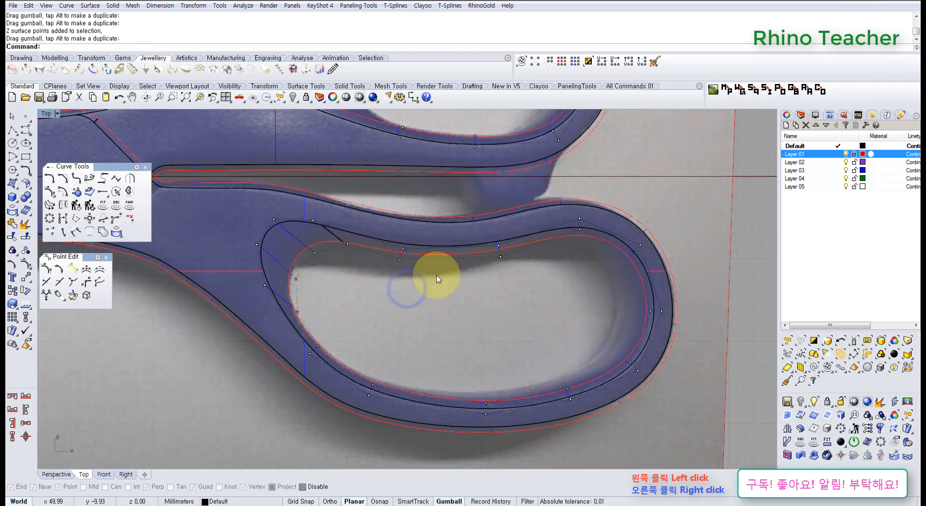
Move the four inner control points at the upper finger hole's pointed end right toward the hole outline in the picture
right_drag(449, 305, 469, 418)
right_drag(419, 223, 415, 338)
scroll(303, 293, up, 10)
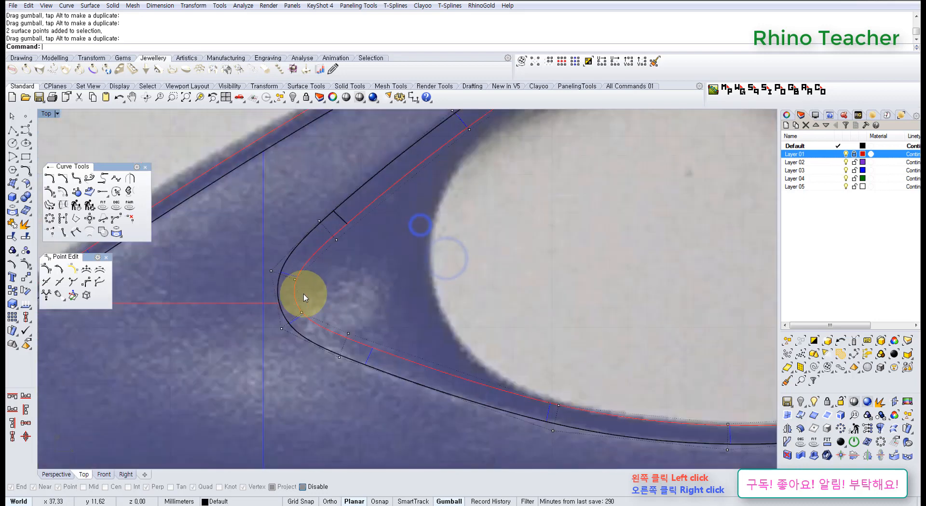
drag(341, 357, 342, 357)
scroll(338, 338, down, 2)
right_drag(335, 325, 279, 313)
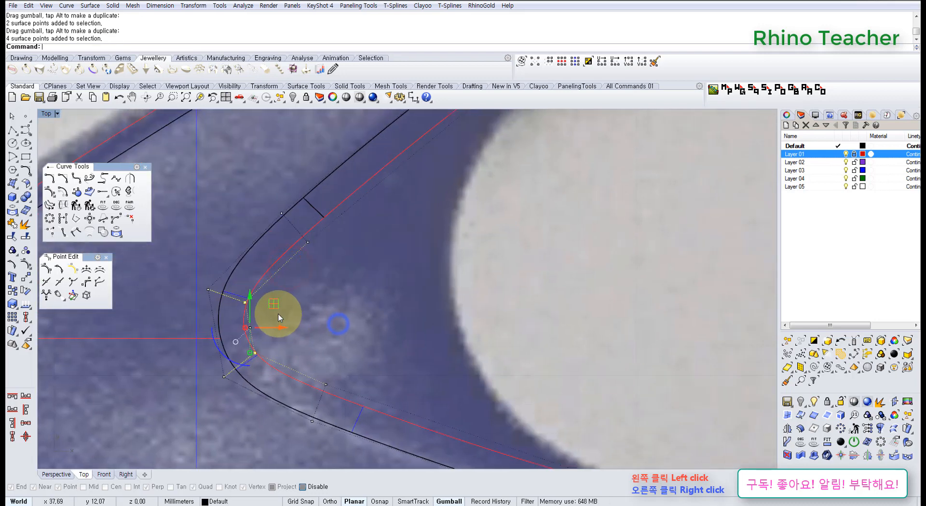
mouse_move(273, 306)
mouse_down()
mouse_move(427, 305)
mouse_move(494, 281)
mouse_move(467, 277)
mouse_up()
scroll(470, 294, down, 6)
right_drag(449, 312, 364, 277)
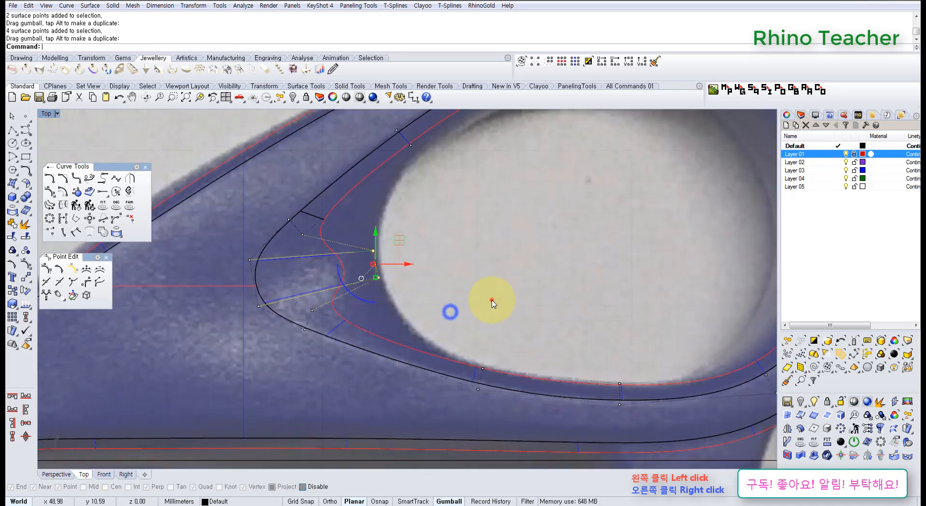
Move the control-point pair just below the upper hole's pointed end right toward the reference outline
click(492, 300)
scroll(303, 310, up, 4)
drag(288, 304, 367, 326)
drag(321, 288, 496, 312)
Move the inner control-point pair just above the upper hole's pointed end right toward the reference outline
right_drag(438, 268, 468, 336)
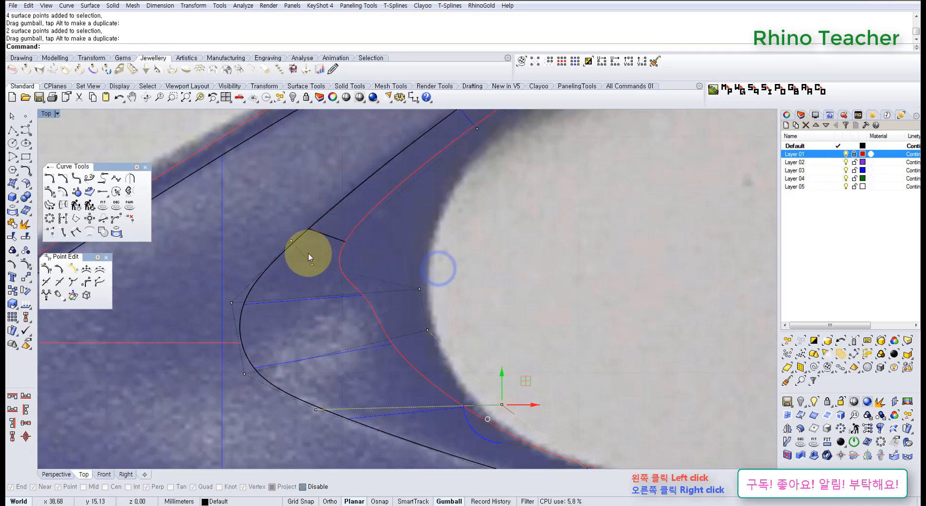
drag(305, 250, 332, 276)
right_drag(335, 270, 274, 339)
drag(277, 308, 430, 268)
click(441, 271)
Shift the four middle control points on the upper hole's left inner edge slightly farther right
right_drag(400, 342, 316, 261)
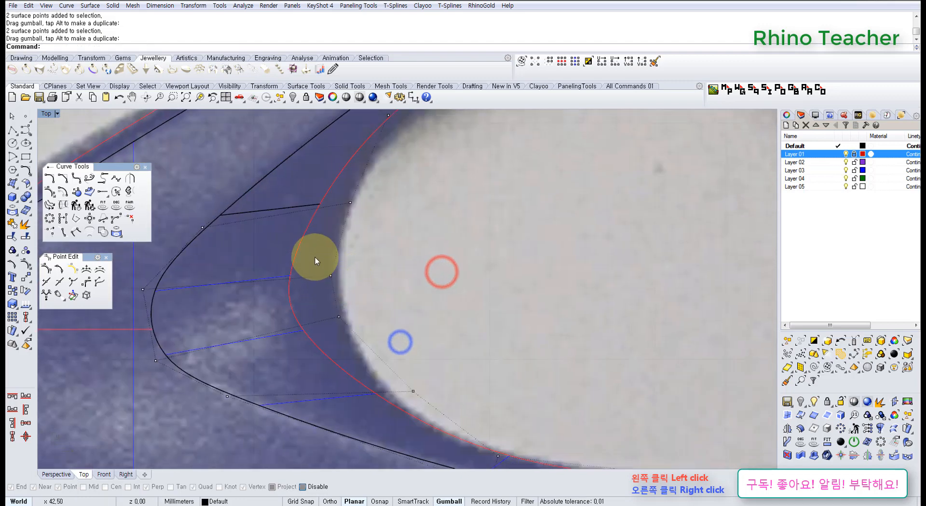
drag(316, 260, 344, 326)
right_drag(385, 293, 355, 324)
drag(328, 303, 367, 300)
click(404, 299)
scroll(360, 318, down, 3)
scroll(362, 333, up, 6)
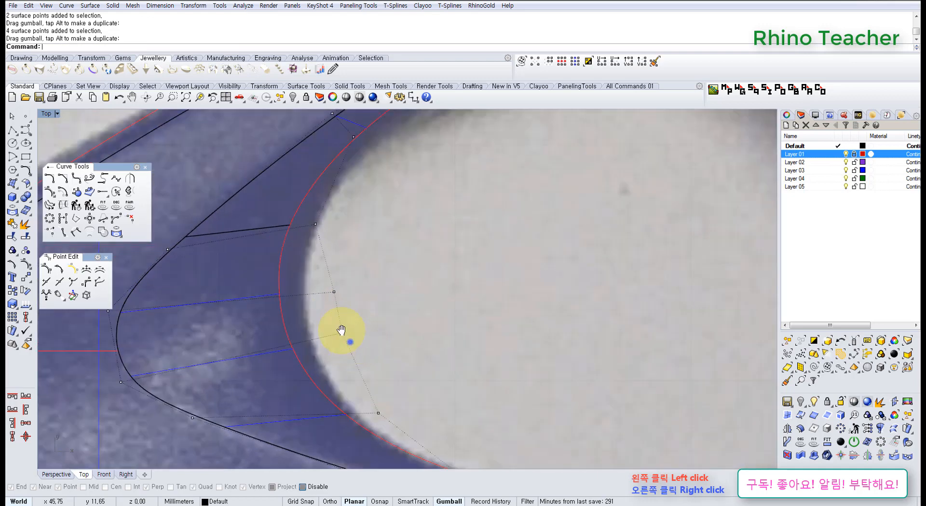
Move the control-point pair at the upper hole's lower-left curve right to match the picture's edge
right_drag(349, 341, 339, 319)
scroll(431, 339, down, 4)
right_drag(438, 350, 328, 297)
scroll(276, 306, up, 6)
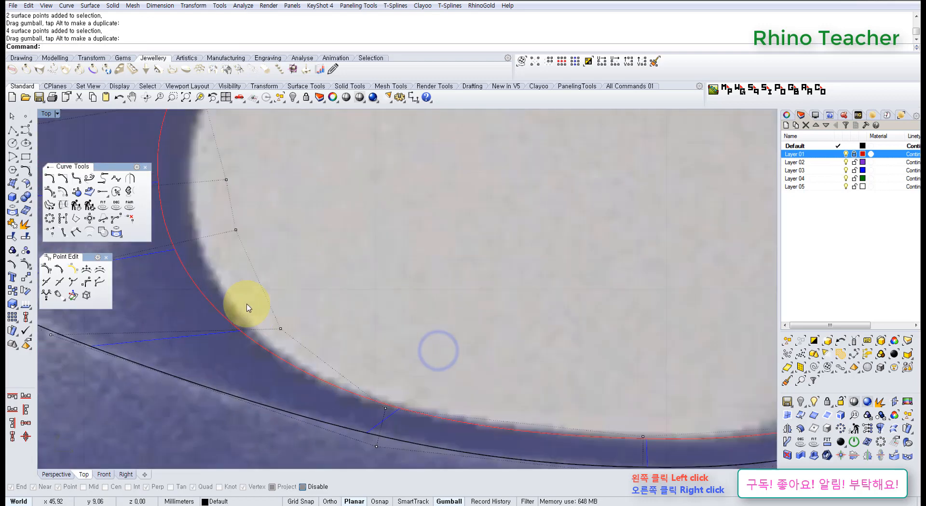
drag(263, 309, 338, 364)
drag(307, 305, 346, 314)
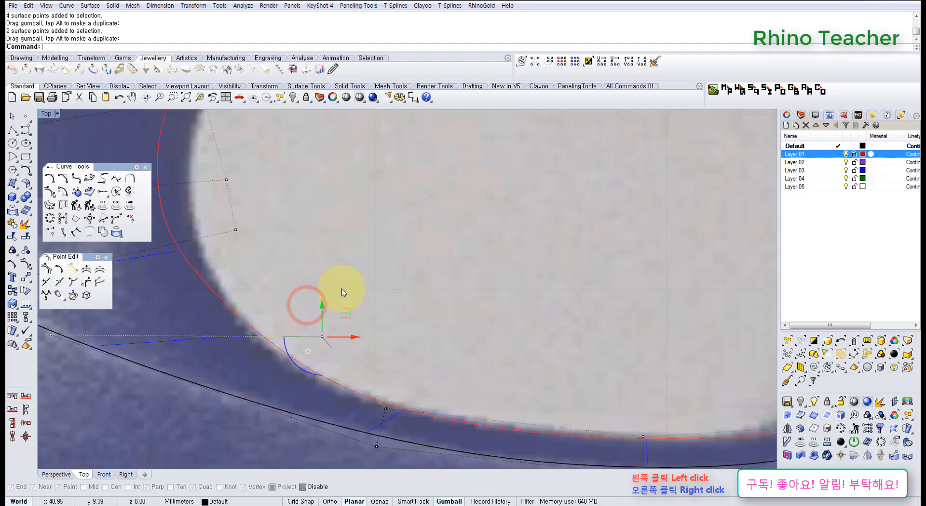
Align the control-point pair at the upper hole's upper-left curve with the reference outline
scroll(343, 291, down, 2)
right_drag(300, 233, 337, 295)
drag(331, 268, 389, 277)
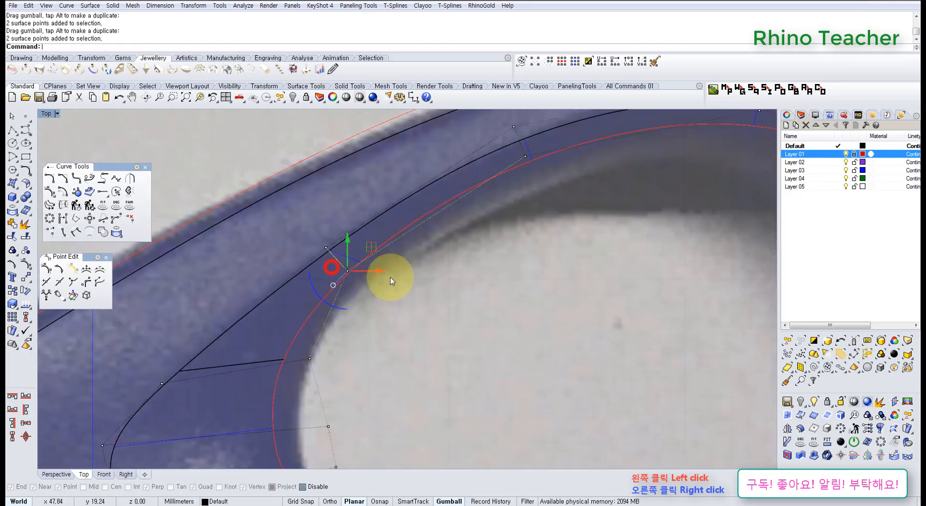
drag(376, 247, 372, 259)
click(465, 275)
Move the pair directly below the upper hole's upper-left curve points up and right onto the reference edge
right_drag(392, 341, 348, 280)
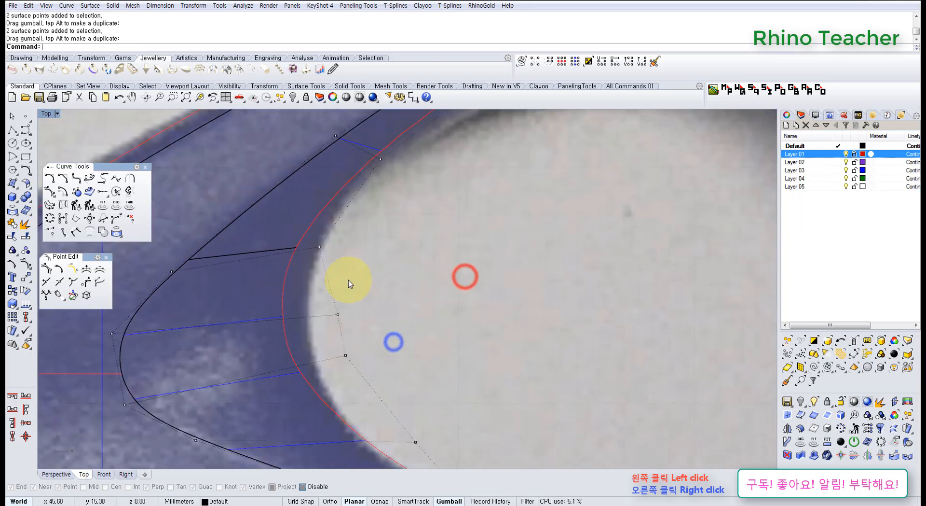
drag(302, 222, 372, 266)
right_drag(370, 252, 340, 243)
scroll(361, 276, down, 6)
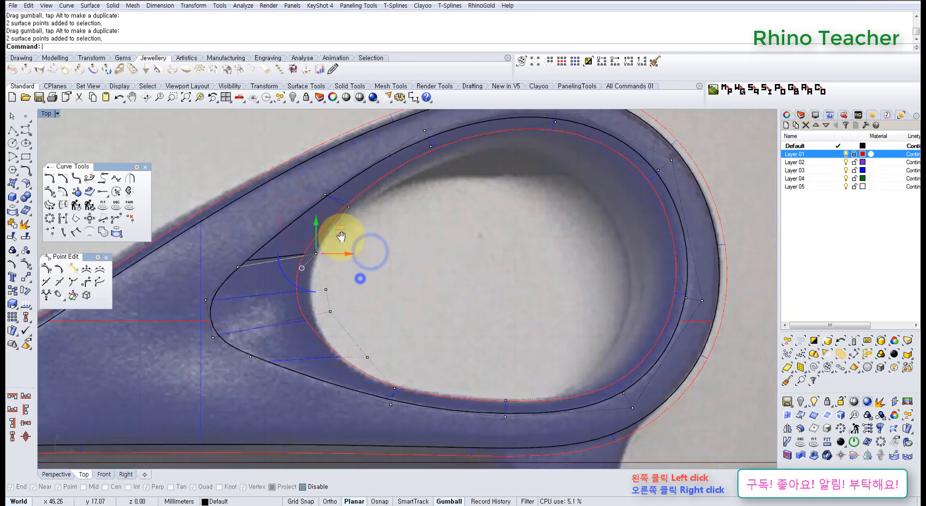
scroll(340, 241, up, 4)
click(325, 248)
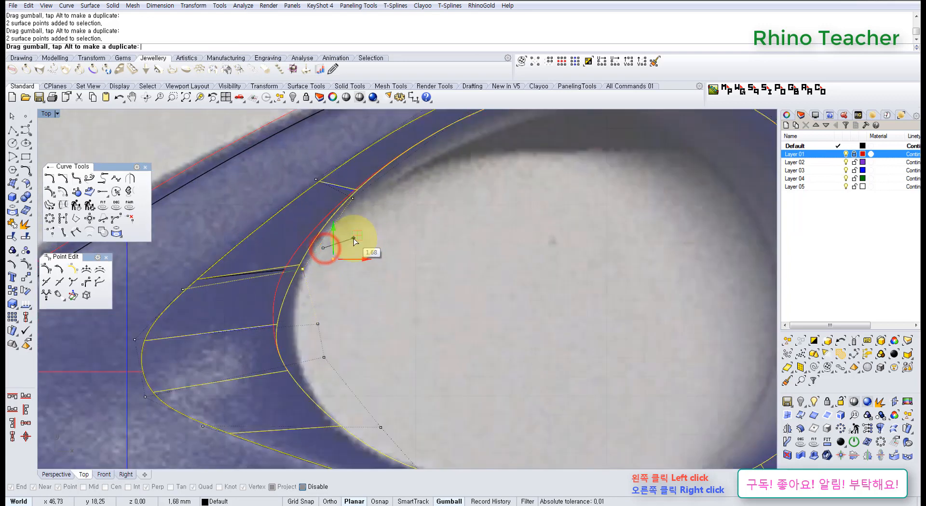
click(390, 254)
Adjust the two middle control-point pairs on the upper hole's left inner edge to follow the picture
right_drag(333, 304, 353, 269)
drag(325, 262, 348, 297)
drag(360, 261, 382, 237)
click(415, 255)
drag(334, 296, 384, 330)
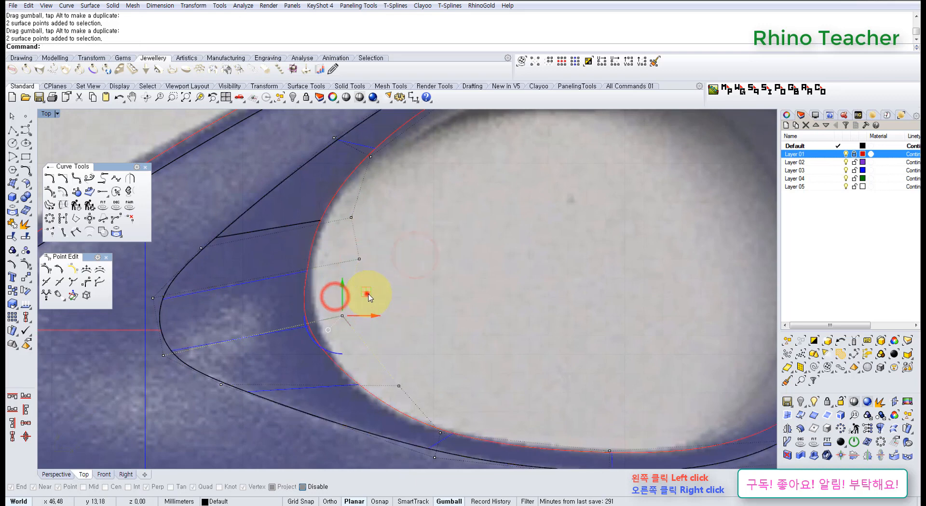
drag(367, 294, 390, 312)
click(415, 283)
Nudge the upper-middle pair and the pair above it downward to smooth the upper hole's left inner edge
right_drag(370, 233, 382, 281)
scroll(352, 291, up, 4)
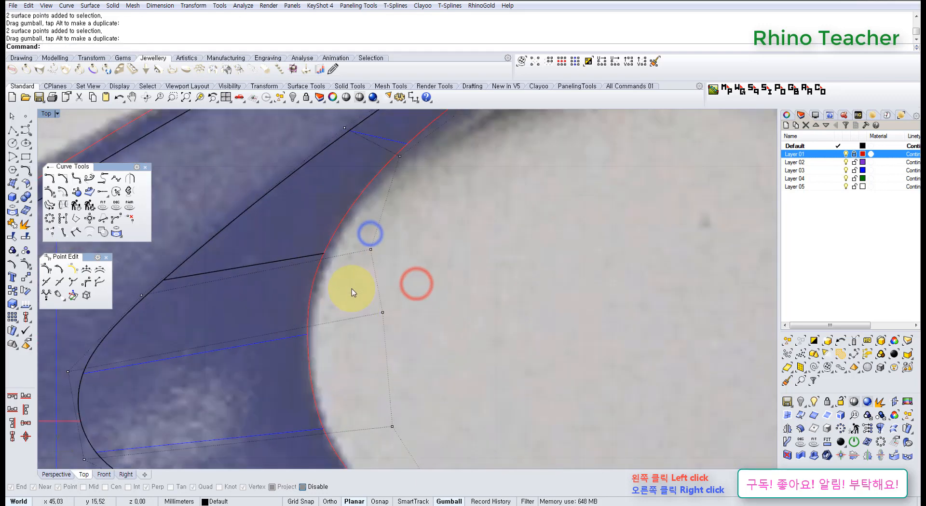
drag(355, 290, 410, 337)
drag(405, 288, 402, 315)
click(430, 286)
right_drag(369, 253, 368, 290)
drag(360, 265, 400, 308)
drag(389, 262, 393, 271)
click(433, 270)
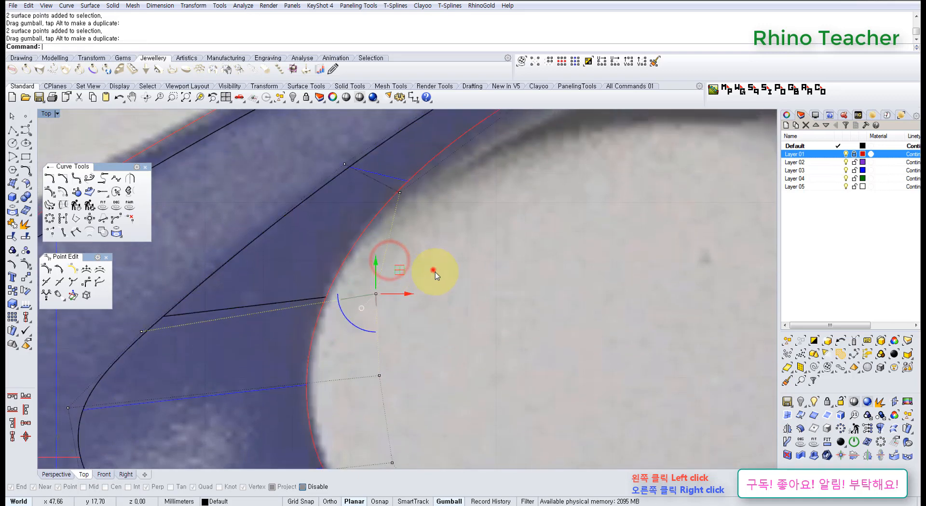
Fine-tune the lower-middle control-point pair on the upper hole's left inner edge
scroll(472, 296, down, 6)
right_drag(497, 323, 384, 261)
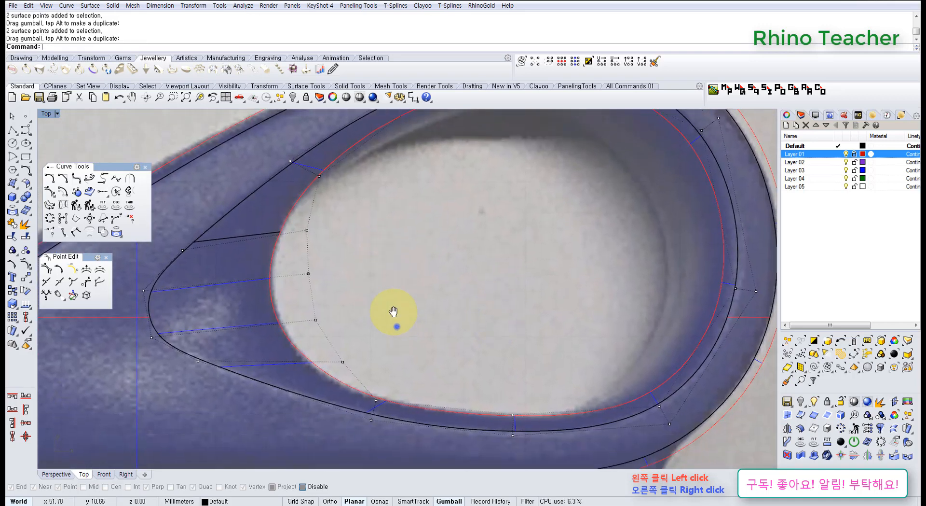
right_drag(397, 327, 394, 296)
scroll(332, 306, up, 2)
drag(284, 254, 351, 294)
right_drag(352, 295, 413, 326)
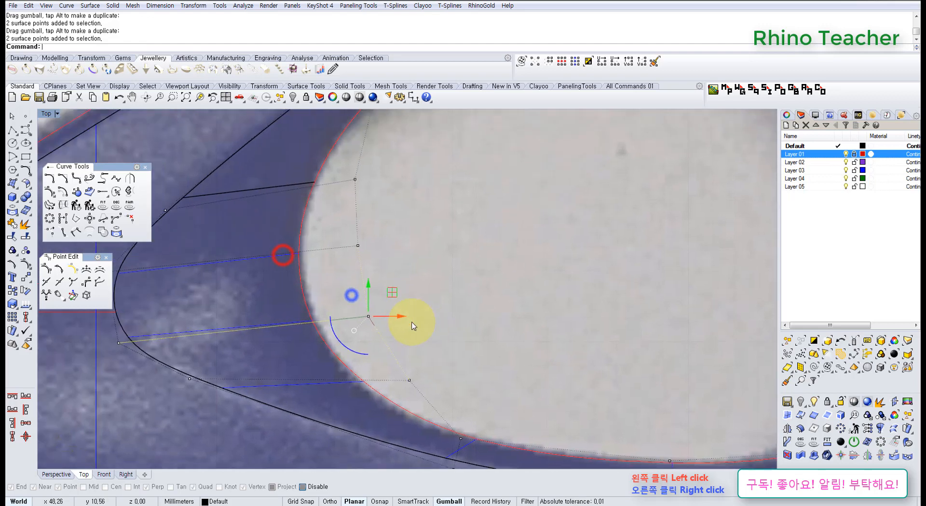
click(384, 292)
drag(388, 295, 393, 289)
Examine the upper finger hole's reshaped inner edge against the reference picture
scroll(394, 290, down, 4)
right_drag(427, 296, 413, 315)
scroll(341, 285, up, 4)
right_drag(449, 333, 402, 273)
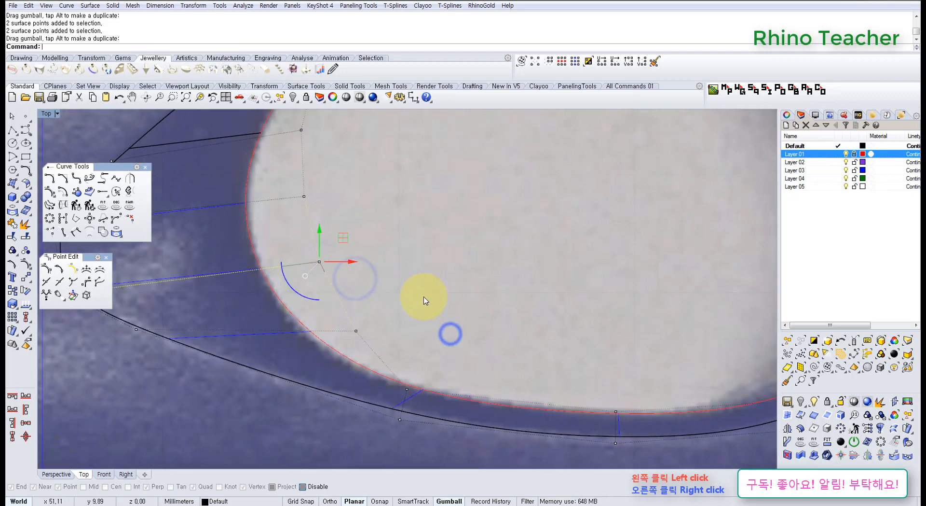
right_drag(412, 308, 408, 354)
scroll(387, 326, down, 4)
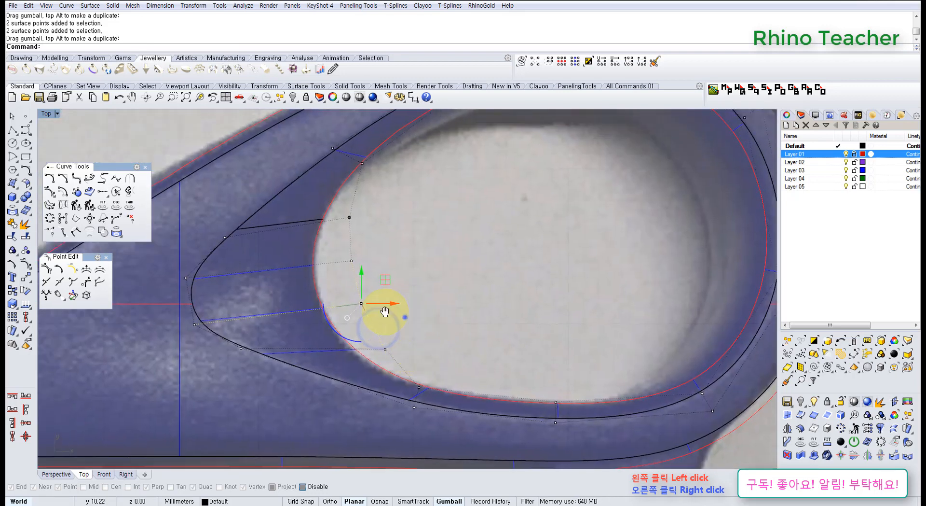
mouse_move(384, 311)
right_down()
mouse_move(320, 332)
mouse_move(336, 361)
mouse_move(392, 311)
mouse_move(377, 314)
right_up()
scroll(350, 326, up, 4)
click(399, 342)
scroll(396, 344, down, 4)
scroll(435, 299, down, 3)
right_drag(455, 289, 311, 314)
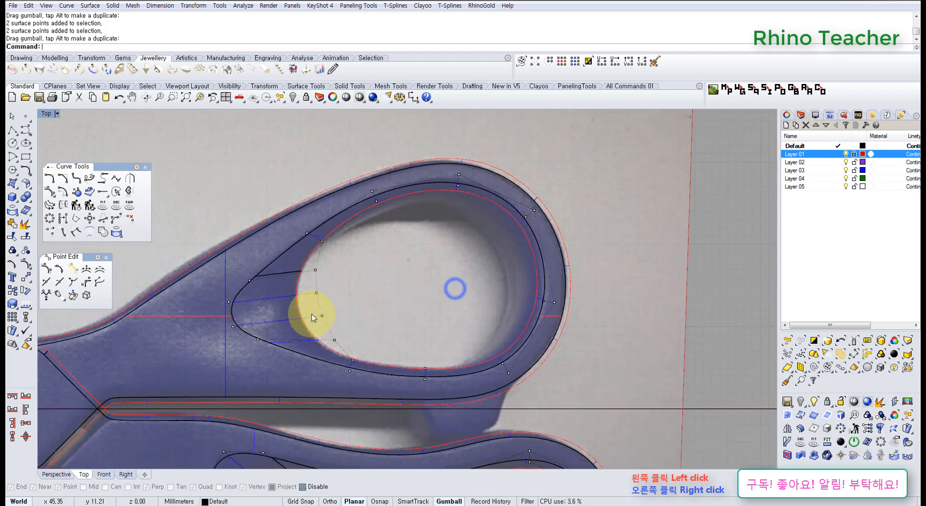
scroll(317, 311, up, 3)
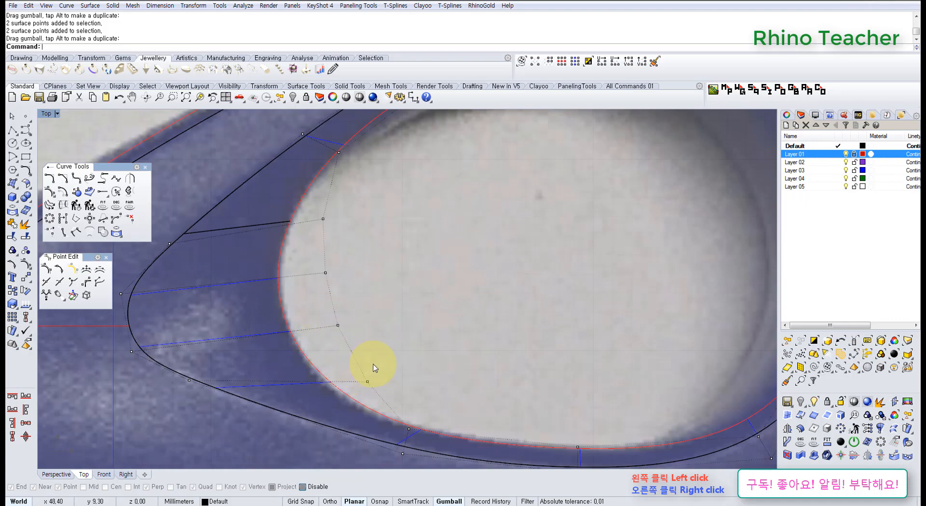
In the Perspective view, select the four inner-edge control points at the lower hole's end bend and adjust them vertically
key(ctrl+F4)
right_drag(443, 358, 311, 336)
scroll(325, 334, up, 4)
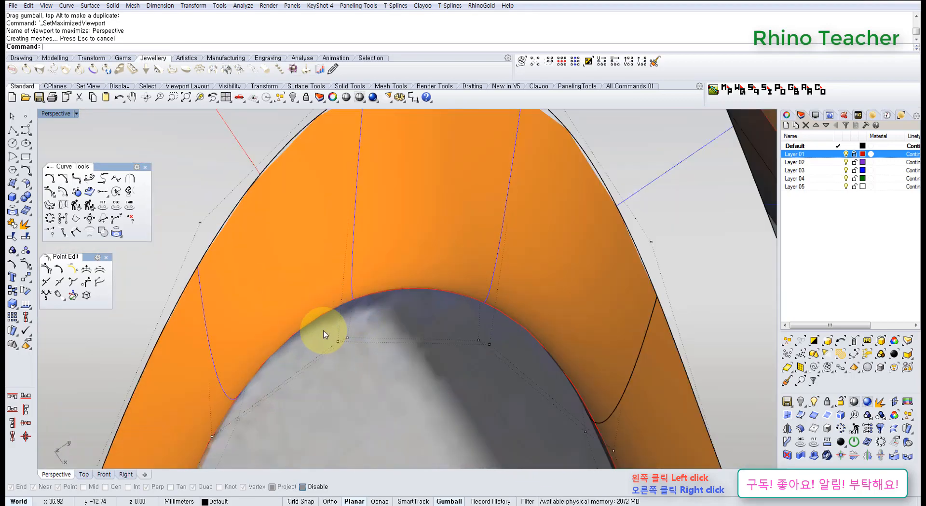
drag(501, 380, 500, 382)
scroll(488, 398, down, 5)
right_drag(444, 404, 437, 339)
scroll(407, 310, up, 6)
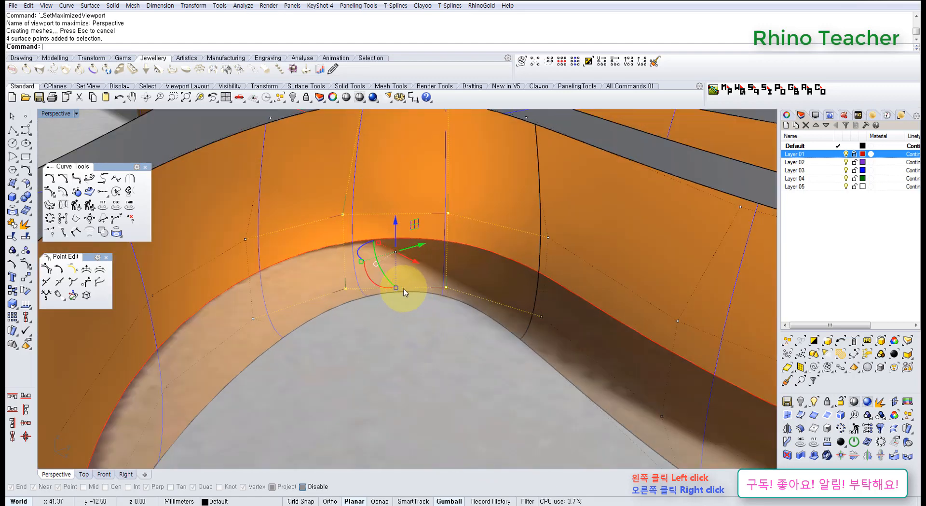
mouse_move(389, 289)
right_down()
mouse_move(367, 282)
mouse_move(382, 292)
right_up()
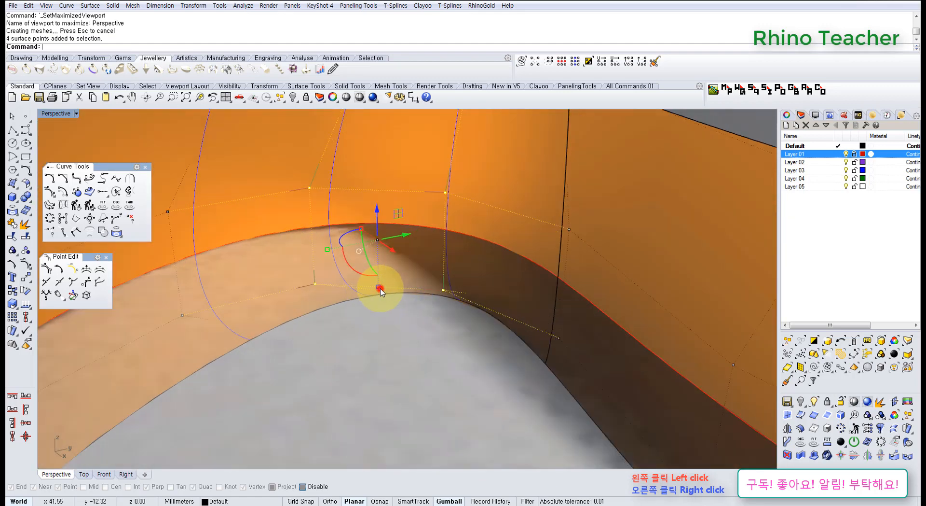
drag(391, 332, 393, 333)
right_drag(439, 322, 272, 359)
drag(308, 381, 307, 381)
mouse_move(288, 372)
right_down()
mouse_move(294, 355)
mouse_move(304, 367)
mouse_move(286, 386)
mouse_move(294, 387)
right_up()
key(ctrl+z)
click(306, 388)
Lower the inner-edge control-point pair on the outer side of the lower finger hole's end bend
scroll(271, 369, up, 3)
drag(317, 380, 278, 356)
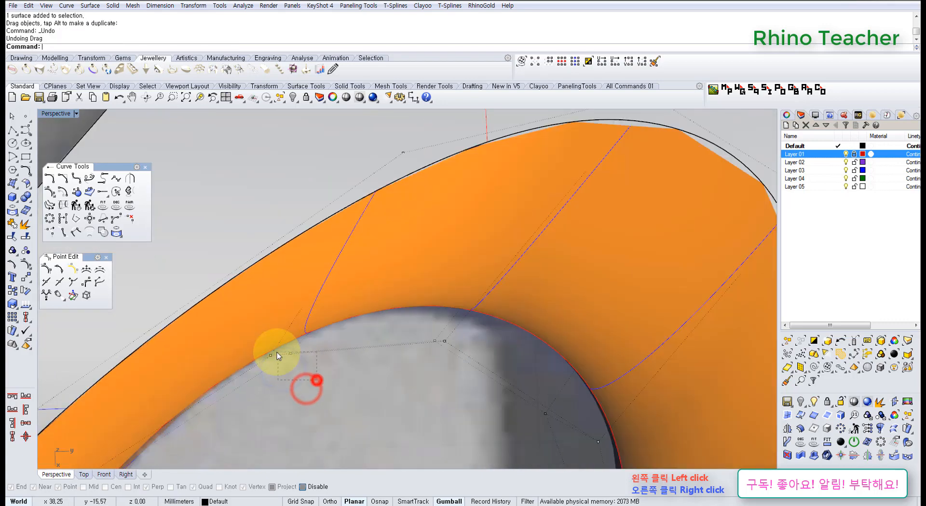
right_drag(348, 373, 368, 292)
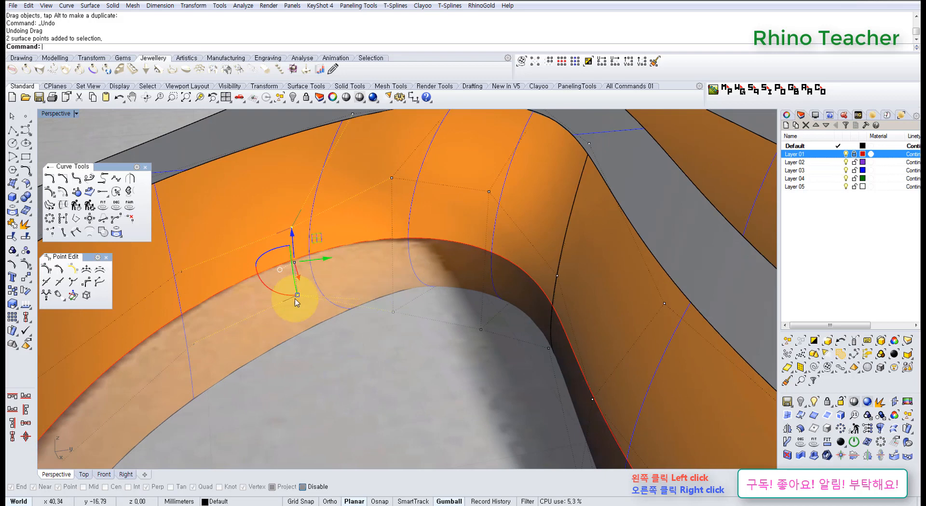
drag(303, 317, 303, 317)
key(ctrl+z)
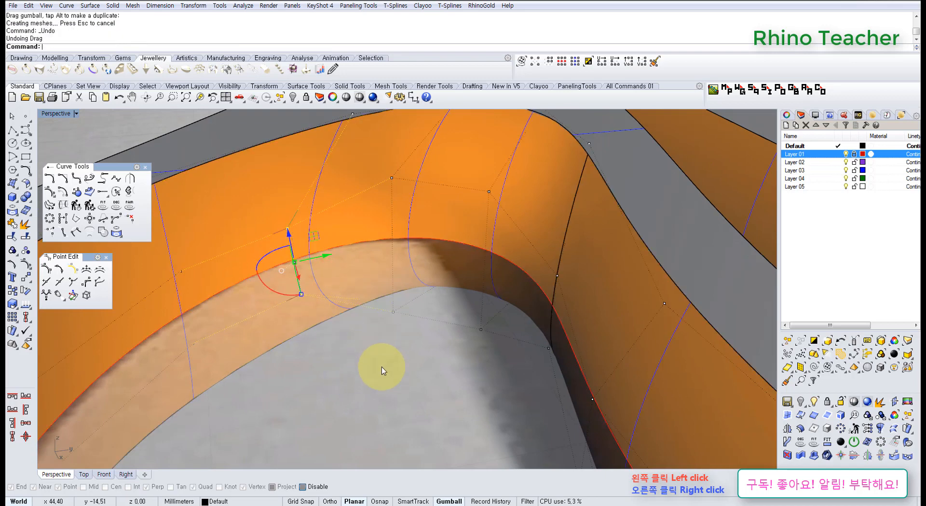
right_drag(337, 344, 336, 322)
right_drag(302, 288, 300, 274)
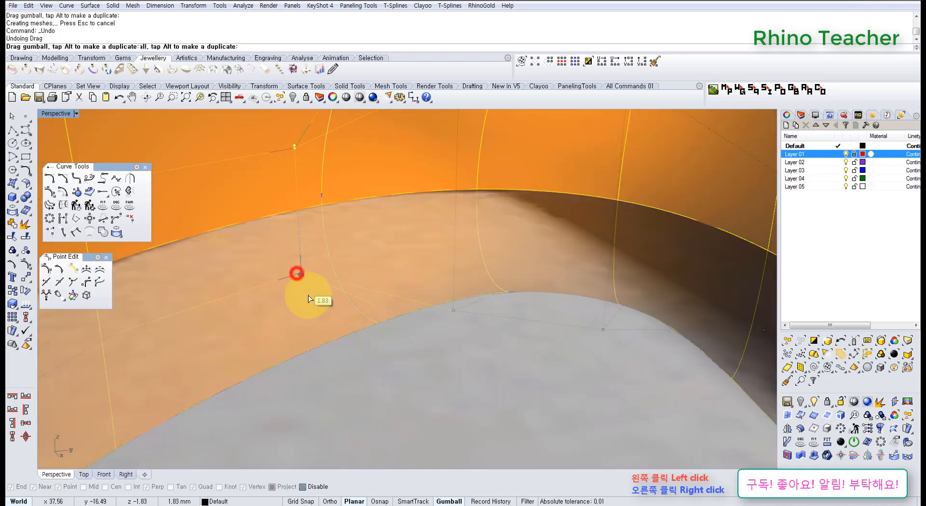
drag(308, 294, 311, 306)
Lower the control-point pair near the surface seam on the other side of the lower hole's end bend
scroll(345, 311, down, 6)
right_drag(448, 324, 345, 309)
right_drag(345, 307, 478, 331)
right_drag(405, 298, 397, 352)
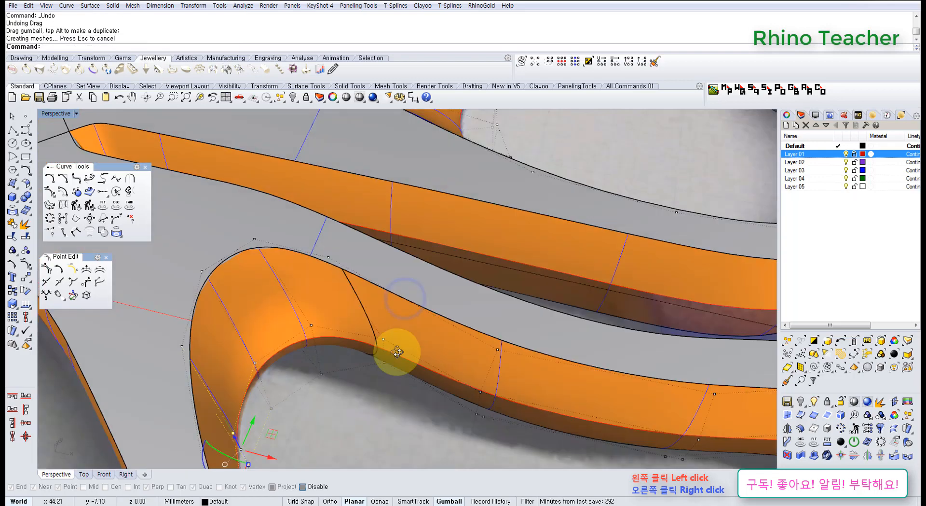
scroll(397, 367, up, 5)
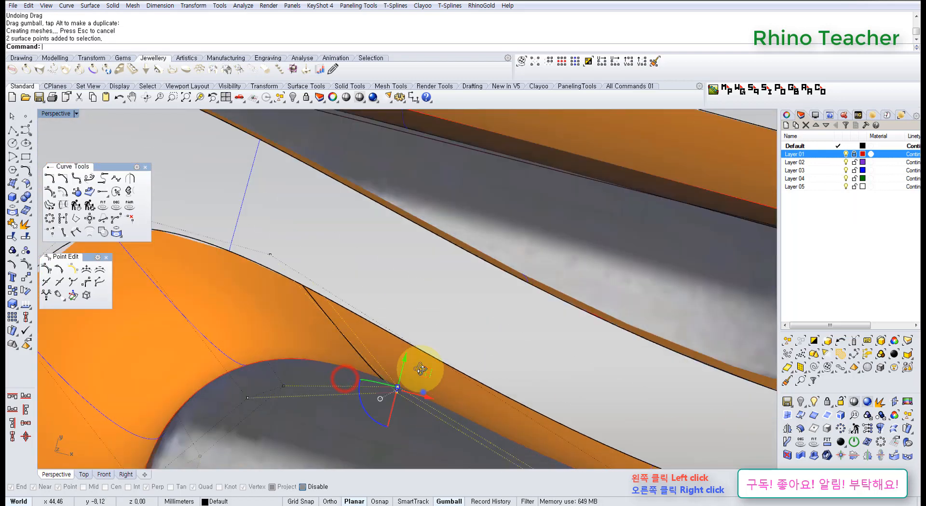
right_drag(422, 391, 387, 288)
drag(389, 286, 392, 319)
Select the four inner-edge control points at the upper finger hole's narrow end and lower them by about 3.6 mm
scroll(396, 319, down, 8)
right_drag(435, 309, 399, 254)
shift+right_drag(377, 219, 395, 275)
scroll(393, 284, up, 6)
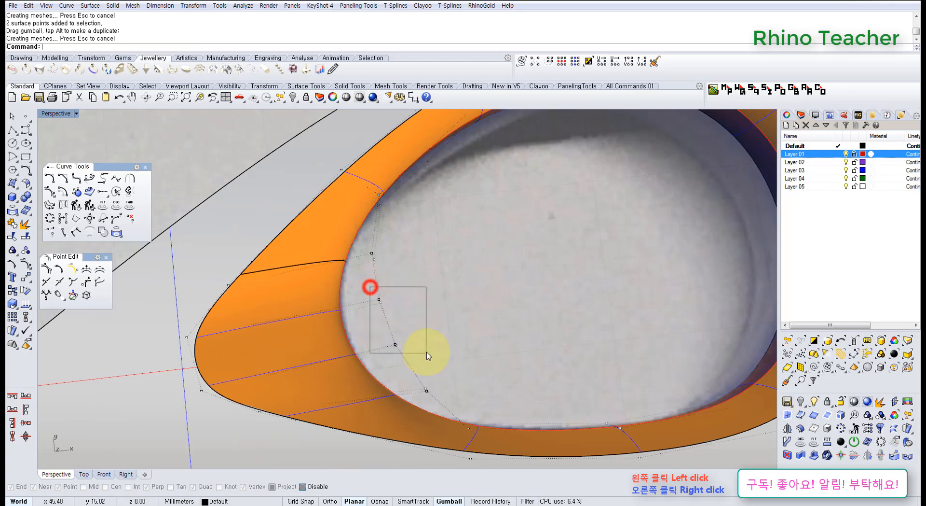
drag(426, 353, 427, 354)
right_drag(485, 333, 362, 246)
scroll(380, 345, up, 3)
right_drag(392, 353, 378, 368)
drag(378, 368, 391, 414)
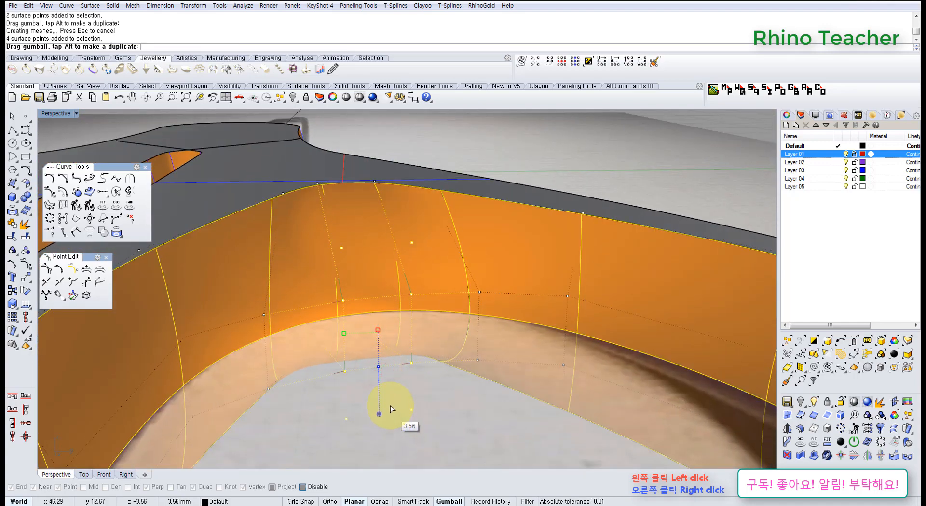
Select the two control-point pairs flanking the upper hole's narrow-end bend and move them downward
right_drag(472, 325, 302, 302)
right_drag(498, 303, 435, 310)
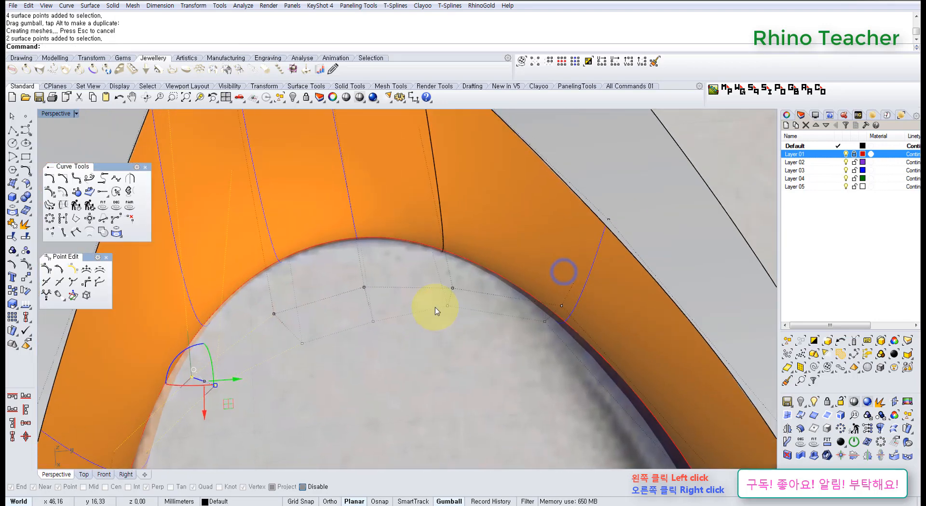
shift+drag(475, 347, 475, 349)
right_drag(439, 384, 426, 276)
right_drag(383, 390, 389, 319)
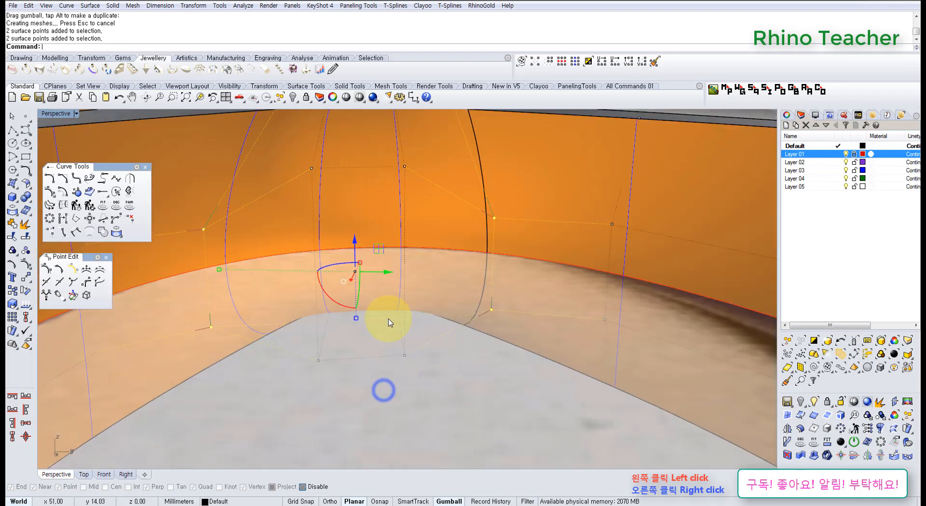
mouse_move(456, 255)
right_down()
mouse_move(453, 321)
mouse_move(471, 285)
right_up()
scroll(284, 289, up, 3)
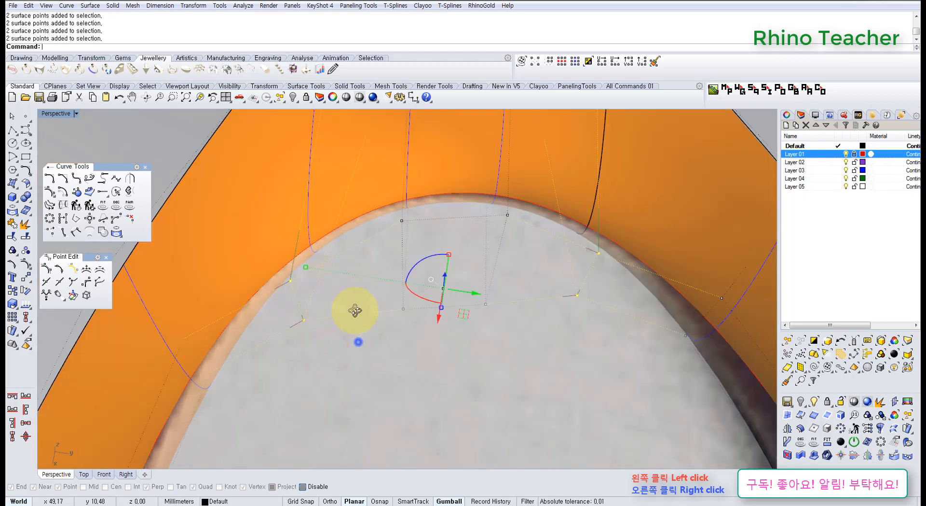
right_drag(355, 311, 436, 327)
drag(443, 330, 446, 359)
right_drag(500, 375, 486, 353)
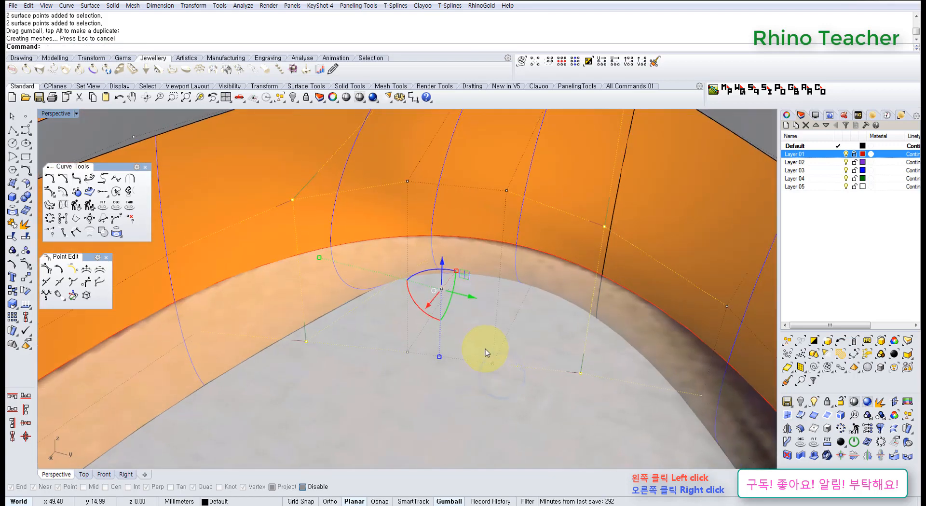
Deselect the control points and turn off control-point display on the inner surfaces
scroll(486, 348, down, 8)
key(Escape)
key(Escape)
Join the surfaces of the lower and upper handle halves into one closed polysurface each
scroll(415, 289, down, 7)
right_drag(393, 282, 533, 306)
scroll(433, 260, down, 8)
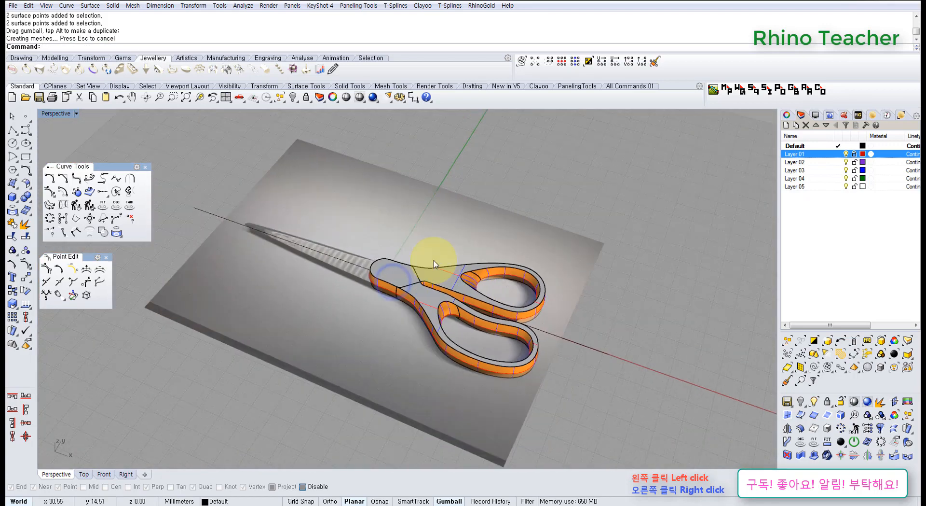
right_drag(427, 257, 483, 314)
scroll(485, 317, up, 5)
drag(567, 407, 345, 322)
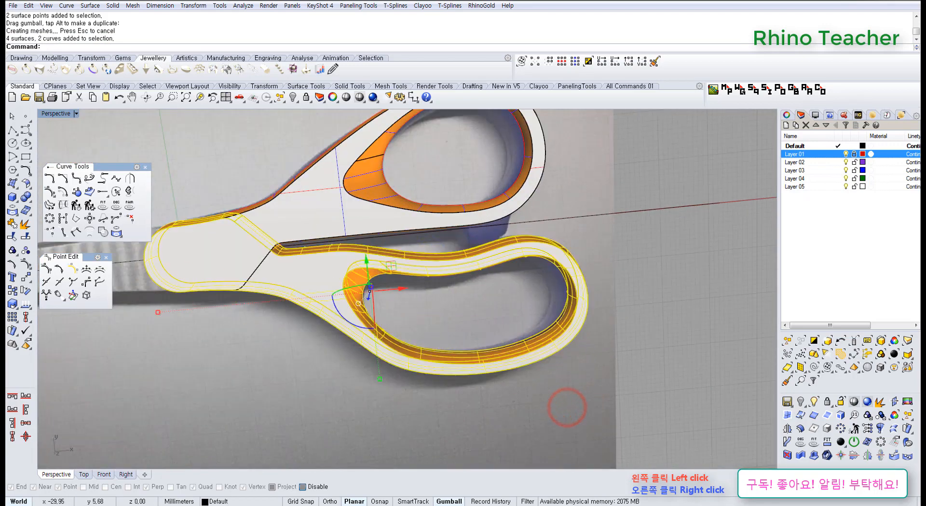
drag(562, 193, 459, 164)
click(598, 179)
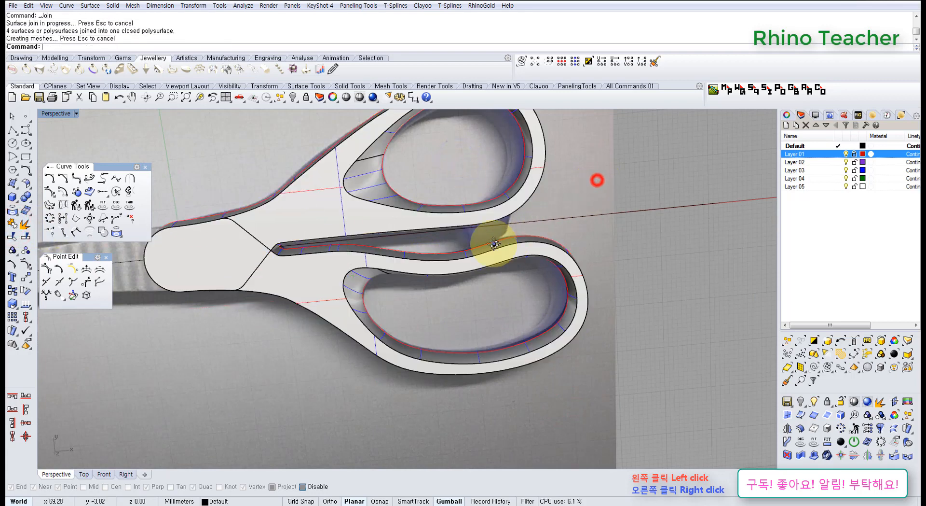
Fillet the upper finger hole's top rim with a 1 mm radius using FilletEdge
right_drag(492, 243, 409, 311)
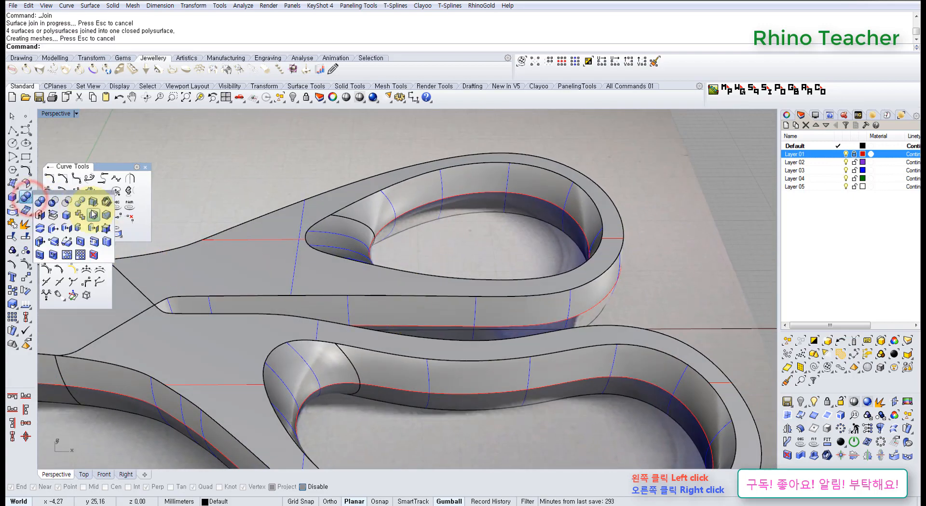
shift+right_drag(377, 232, 365, 285)
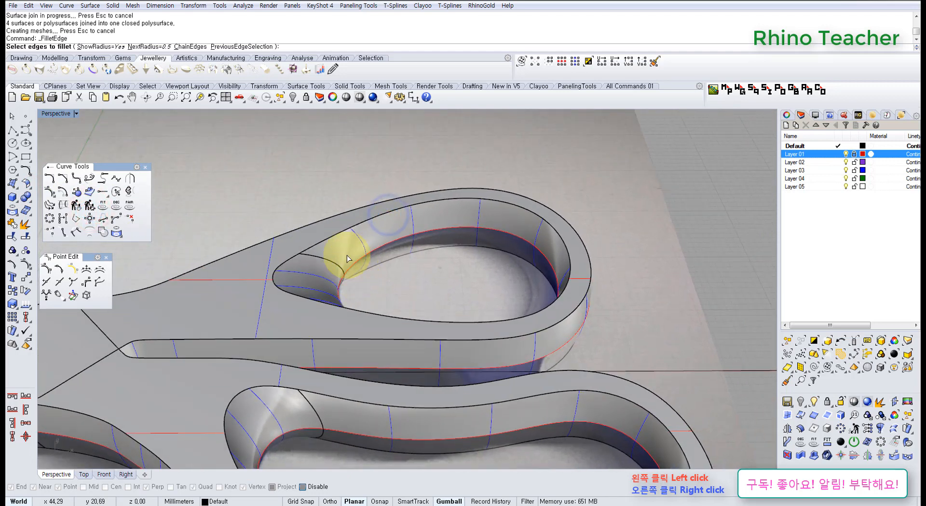
click(318, 299)
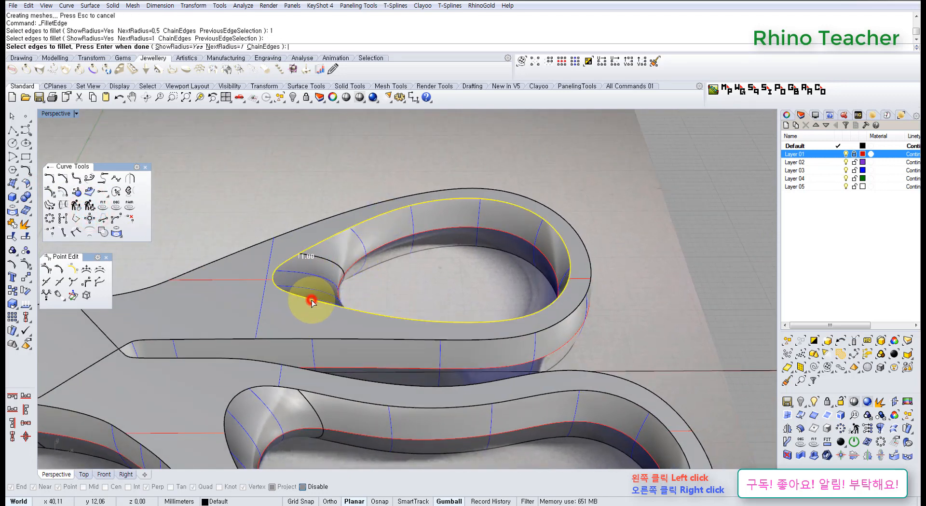
right_click(311, 302)
right_click(313, 303)
right_drag(314, 305, 334, 269)
scroll(346, 272, down, 5)
Fillet the lower finger hole's top and bottom rims and the upper hole's bottom rim with a 1 mm radius
right_click(388, 303)
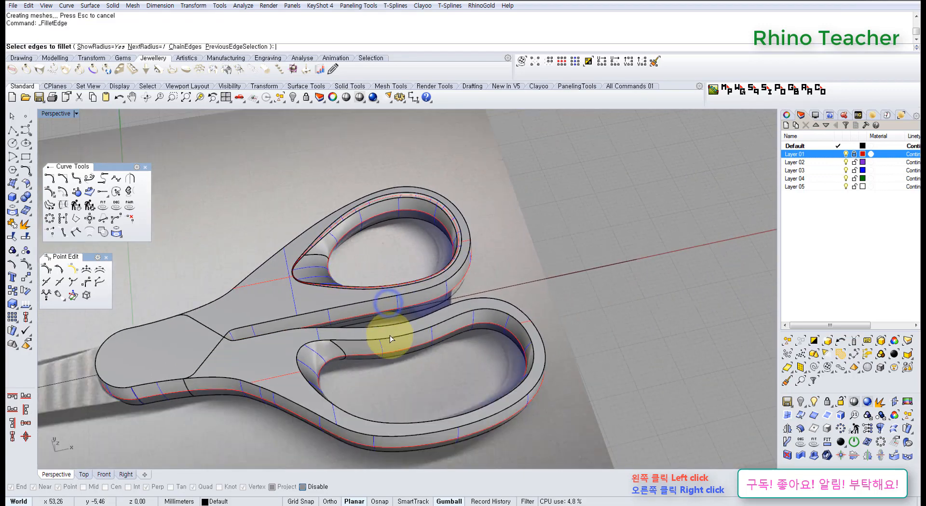
click(389, 334)
right_drag(363, 390, 363, 322)
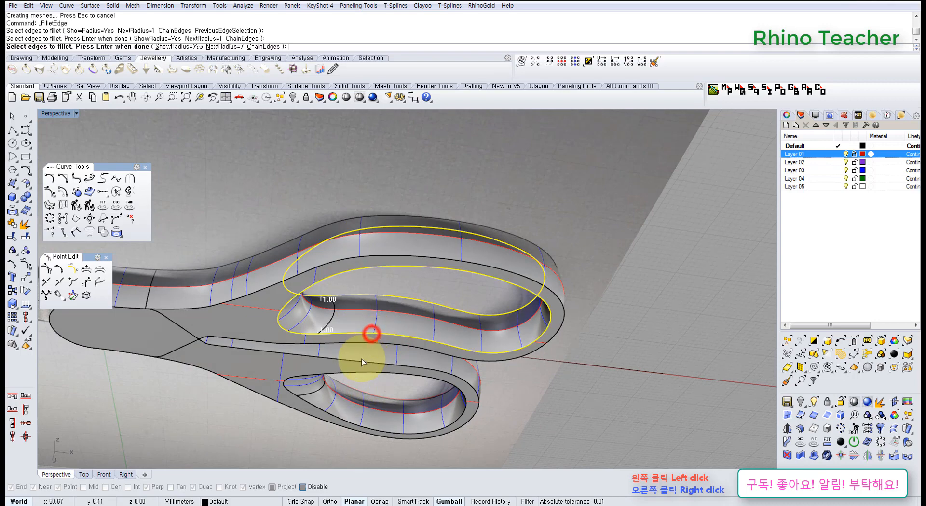
right_click(362, 373)
right_click(362, 373)
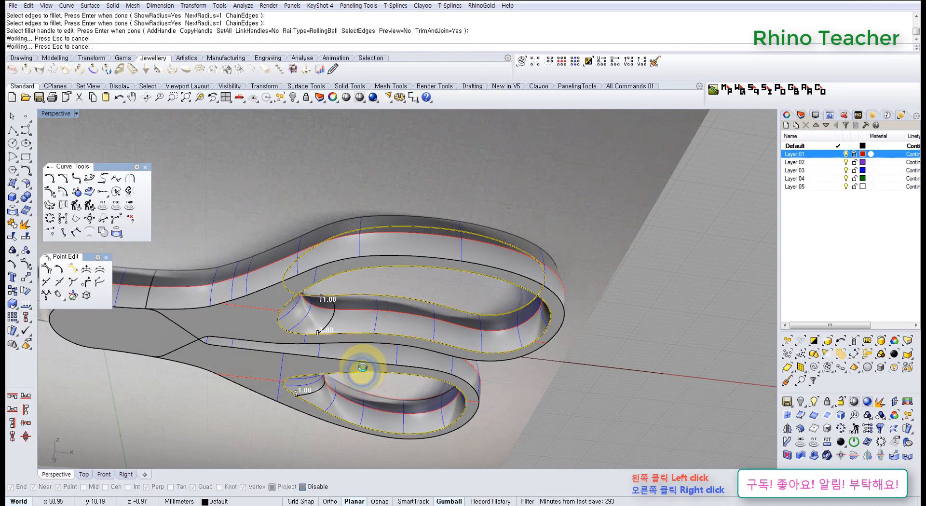
mouse_move(409, 335)
right_down()
mouse_move(407, 271)
mouse_move(424, 337)
right_up()
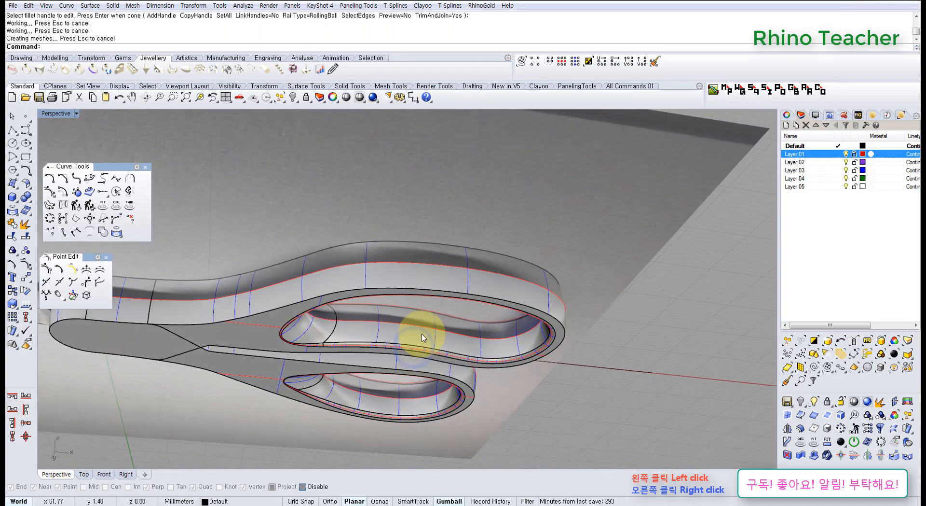
Detach the Solid Tools palette and place it floating below the Point Edit palette
scroll(422, 334, down, 8)
right_drag(372, 237, 390, 329)
scroll(326, 331, up, 3)
scroll(327, 333, up, 10)
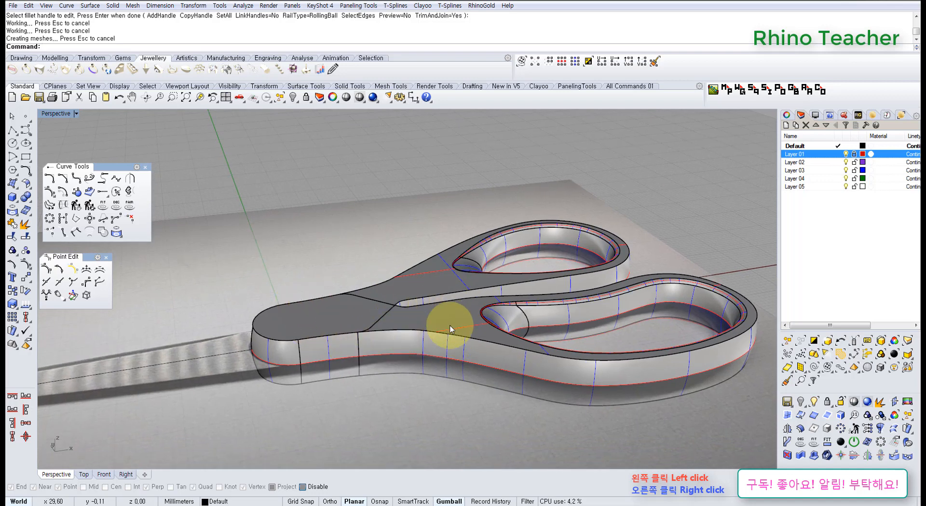
click(26, 197)
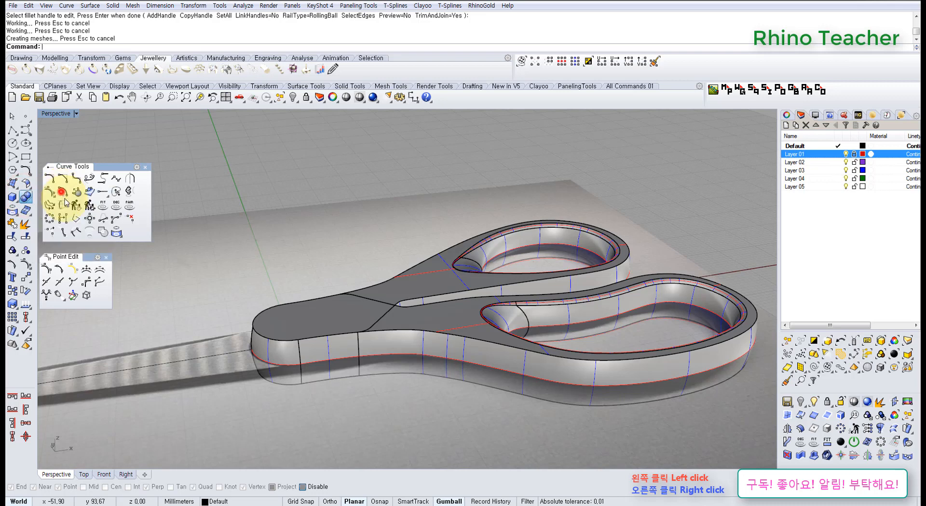
drag(66, 202, 82, 326)
Try to fillet an edge on the handle's top near the pivot with a 1 mm radius
click(116, 354)
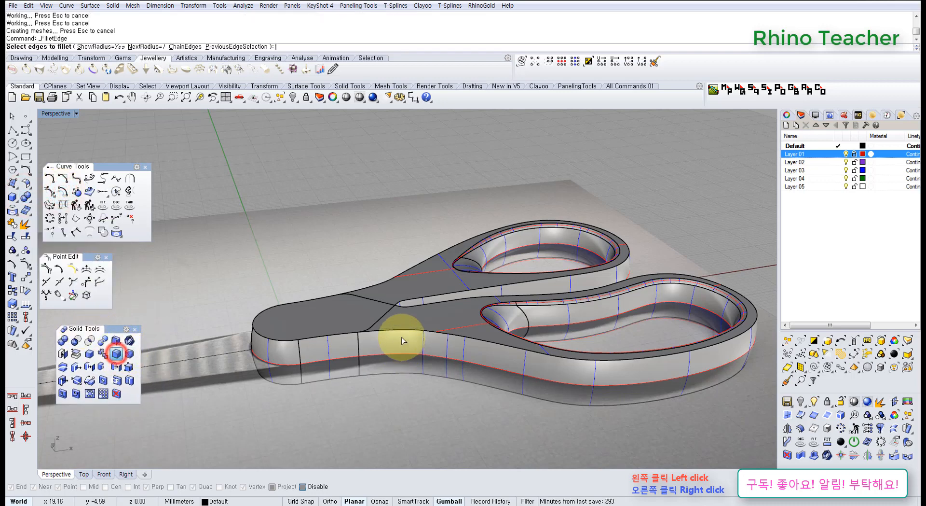
click(393, 321)
right_click(401, 333)
right_click(398, 330)
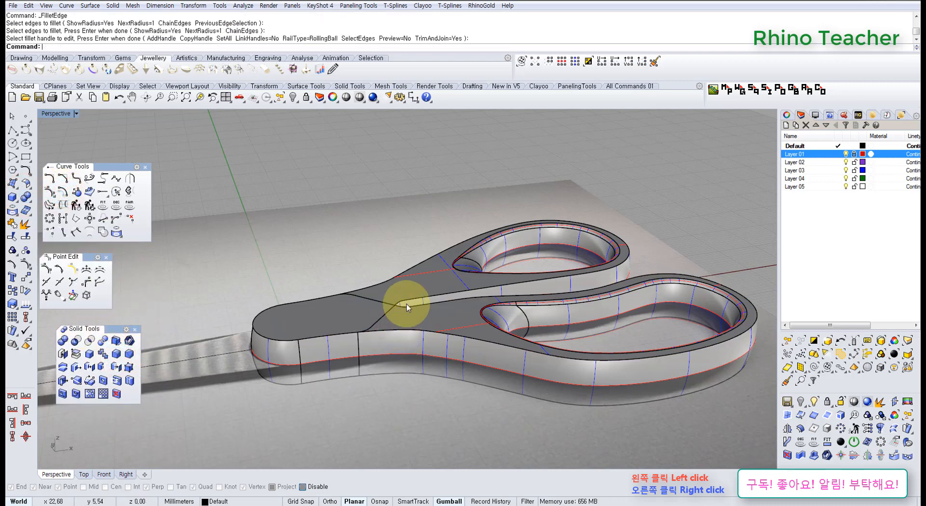
Lock the upper handle half and fillet the lower half's outer top edges with a 1 mm radius, excluding the stray edges at the pivot
click(413, 287)
click(306, 97)
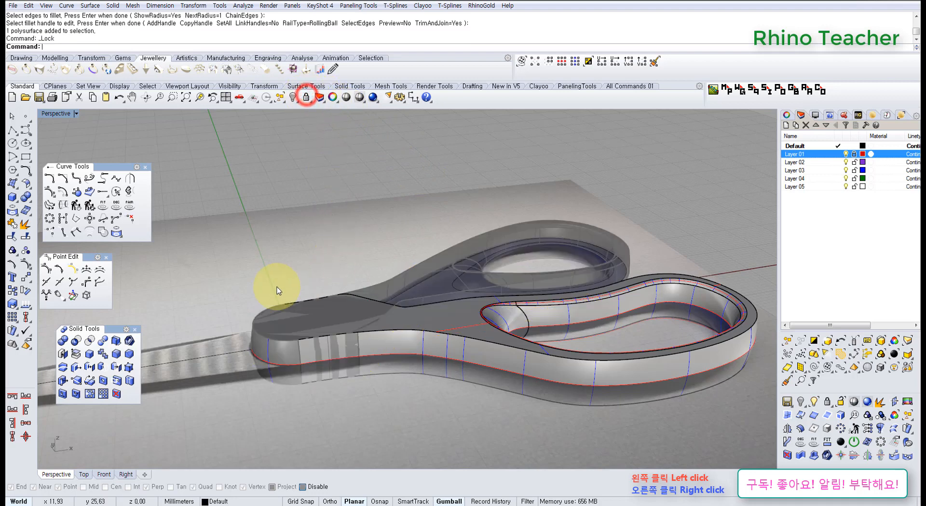
click(113, 351)
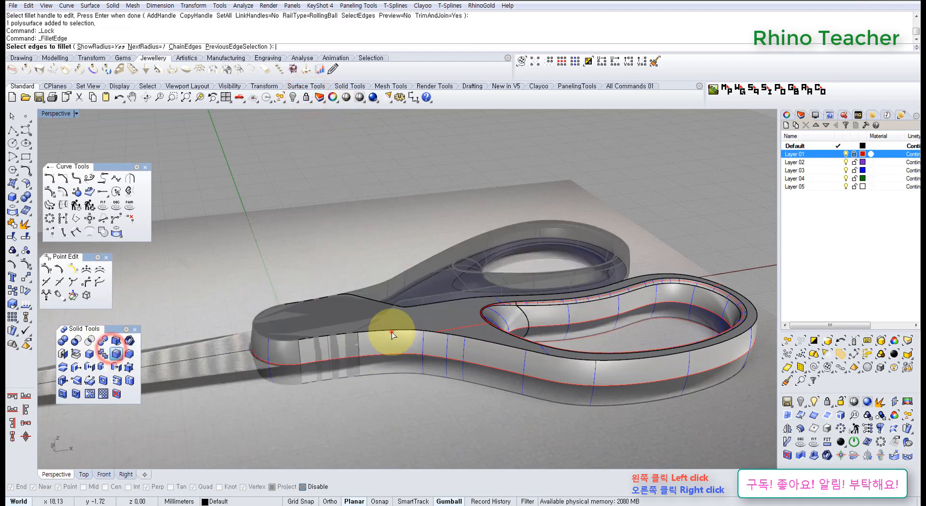
click(392, 333)
click(334, 294)
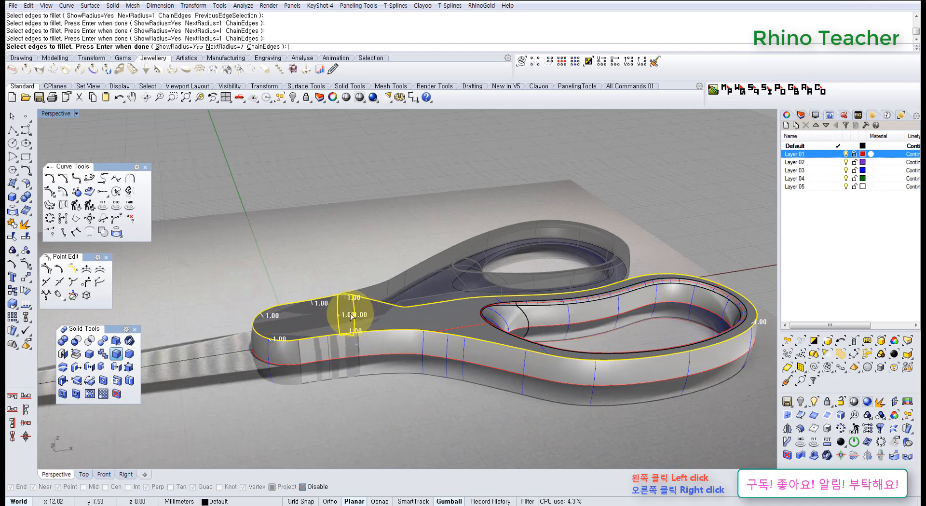
scroll(351, 316, up, 6)
ctrl+drag(390, 316, 329, 319)
scroll(329, 320, down, 5)
right_drag(337, 322, 341, 345)
scroll(343, 346, up, 6)
ctrl+drag(387, 376, 345, 375)
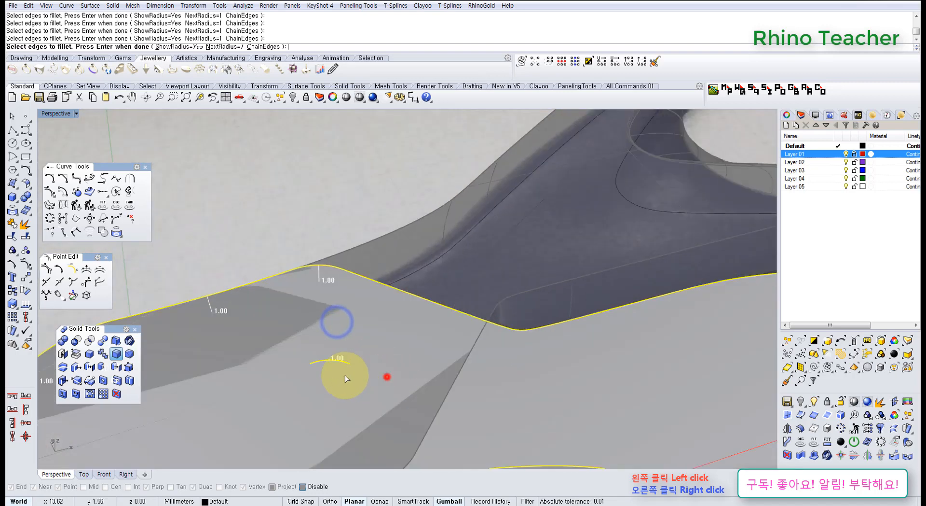
scroll(314, 362, down, 5)
scroll(289, 351, up, 5)
click(304, 357)
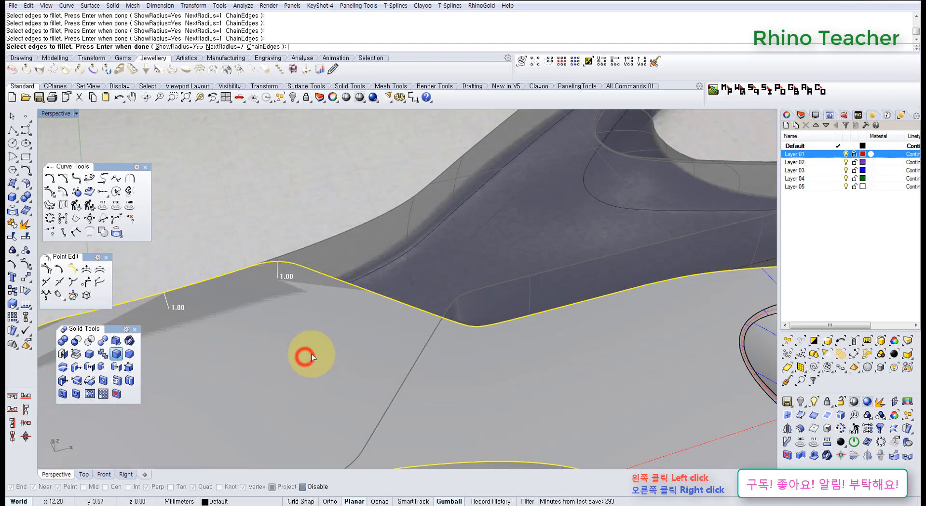
right_click(310, 358)
scroll(310, 358, down, 5)
right_click(305, 316)
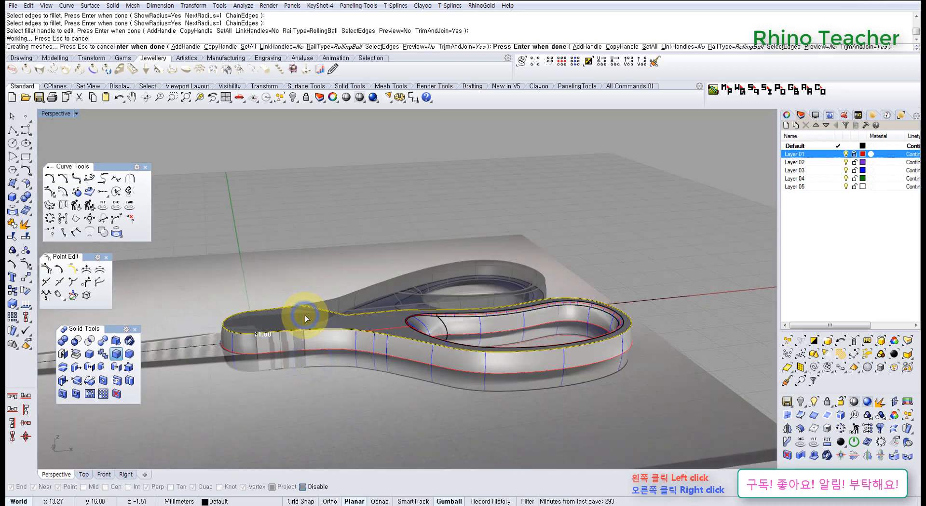
Show only the hidden polygonal cutter block over the handle's pivot end
middle_click(322, 331)
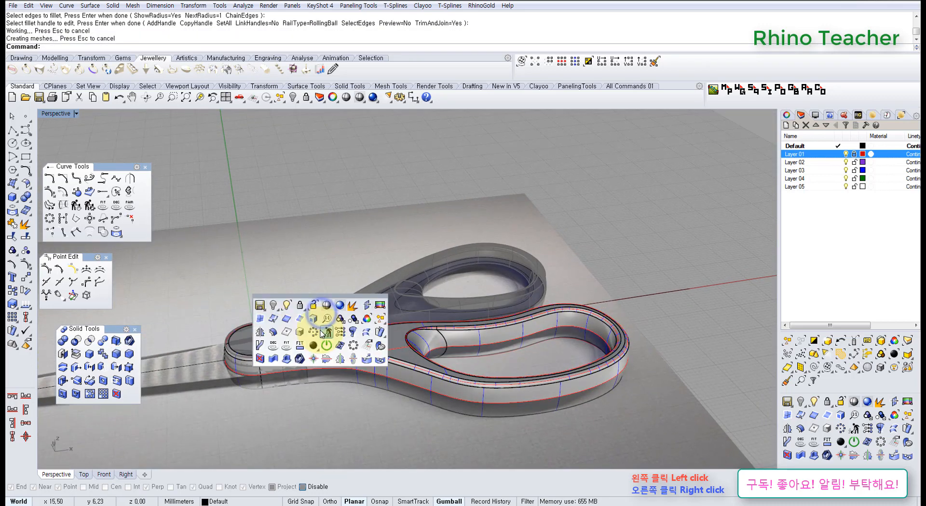
click(287, 304)
click(304, 313)
right_click(306, 314)
scroll(337, 302, up, 5)
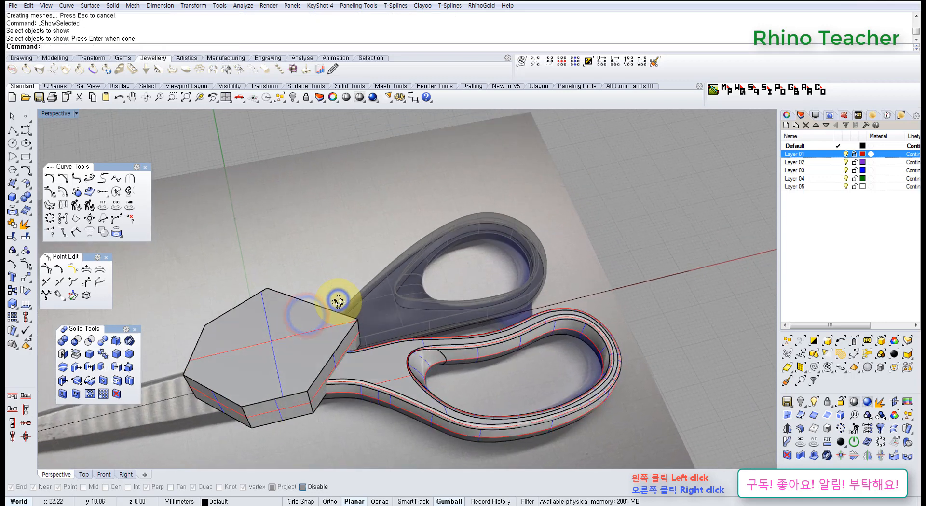
Subtract the cutter block from the lower handle half with DeleteInput=No, and hide the block
click(378, 342)
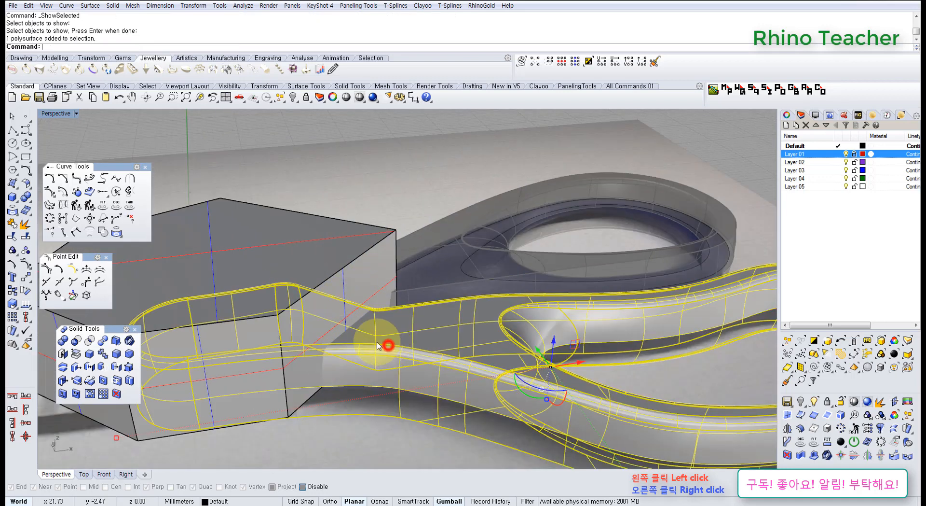
click(29, 197)
click(55, 201)
click(269, 257)
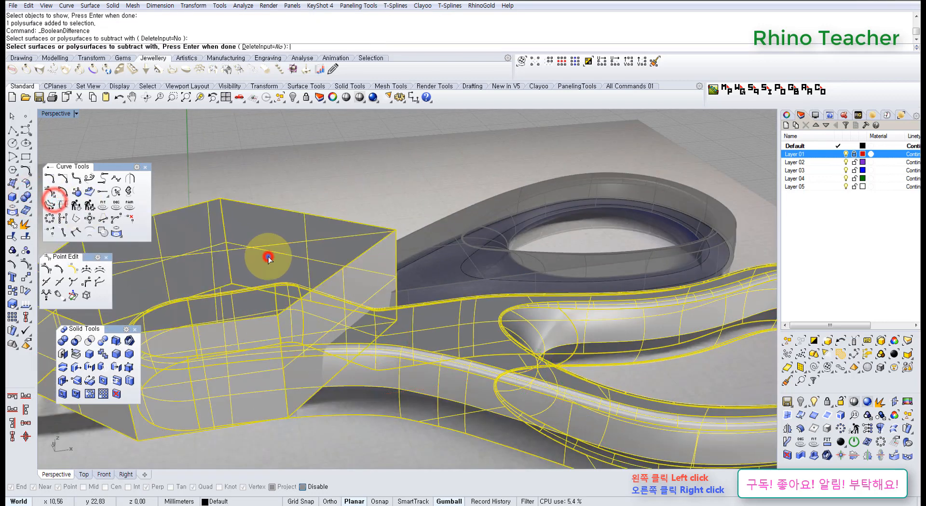
click(269, 258)
key(ctrl+h)
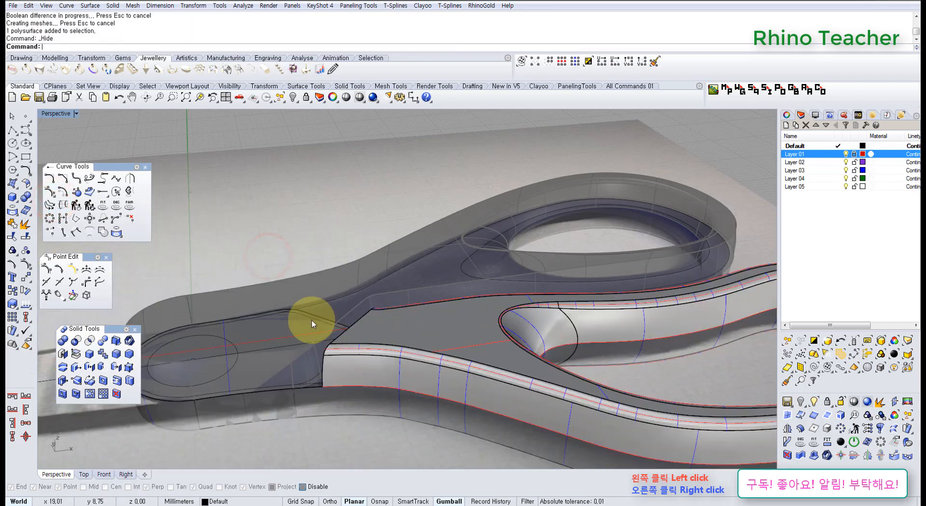
Try to fillet the top and side edges of the lower half's cut step near the pivot with a 1 mm radius
right_drag(302, 316, 536, 247)
scroll(355, 362, up, 5)
right_drag(537, 351, 392, 365)
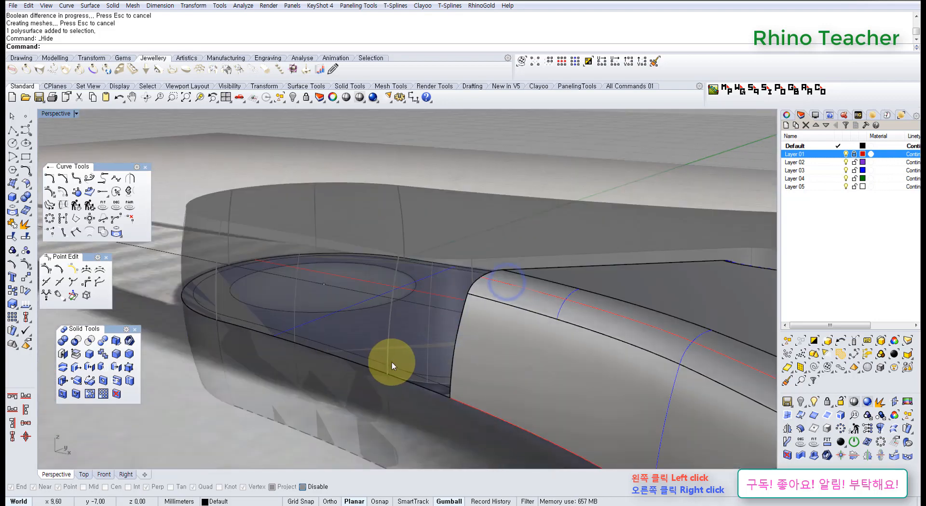
mouse_move(335, 325)
right_down()
mouse_move(406, 326)
mouse_move(430, 372)
mouse_move(348, 290)
mouse_move(471, 322)
mouse_move(387, 289)
mouse_move(475, 216)
mouse_move(455, 247)
mouse_move(458, 299)
mouse_move(424, 247)
mouse_move(368, 227)
mouse_move(482, 305)
mouse_move(372, 252)
mouse_move(242, 242)
right_up()
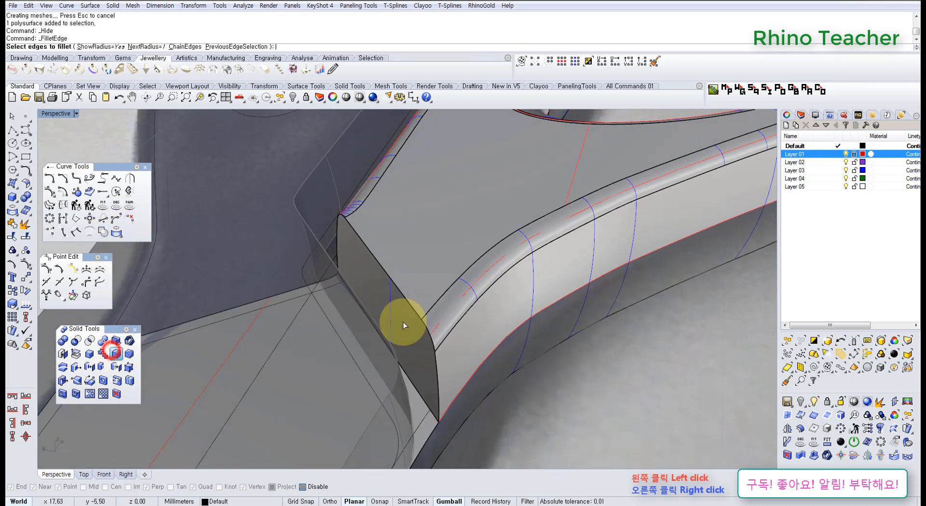
right_drag(406, 311, 435, 303)
click(452, 314)
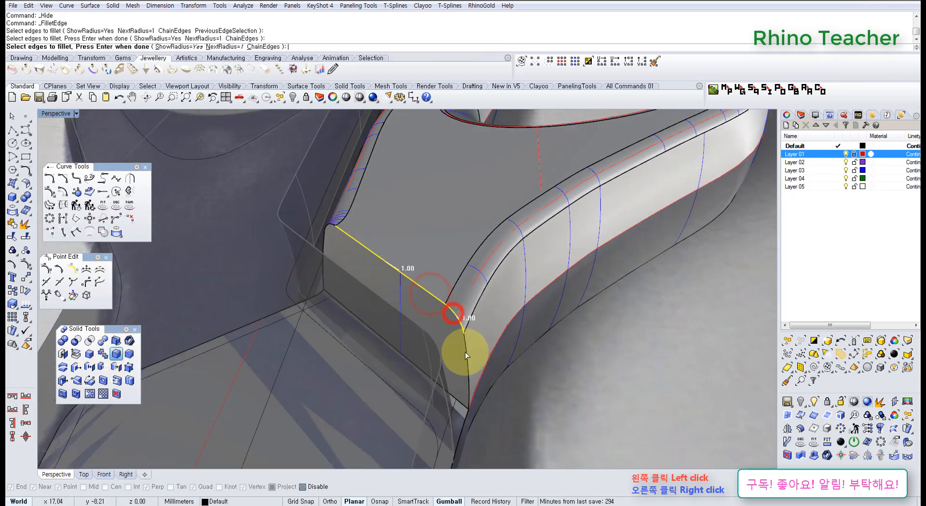
click(465, 352)
right_drag(465, 352, 341, 314)
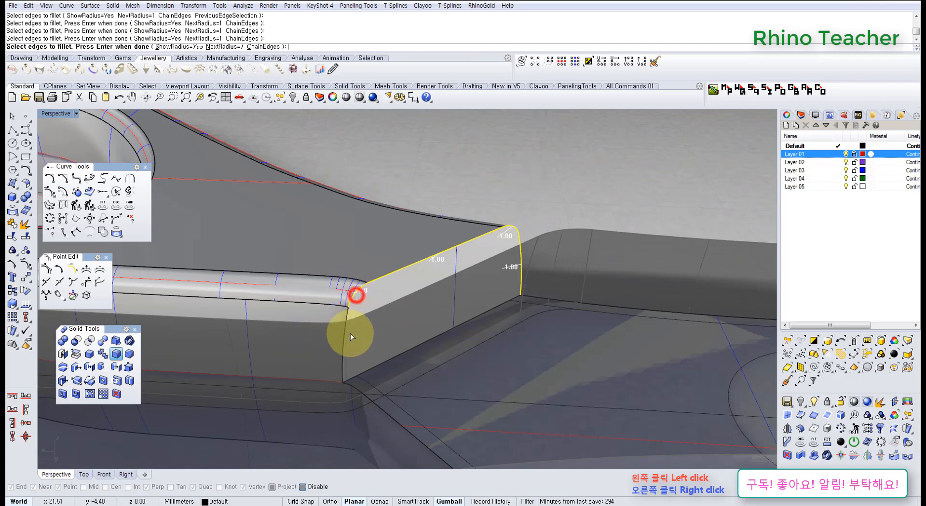
click(347, 331)
key(Return)
key(Return)
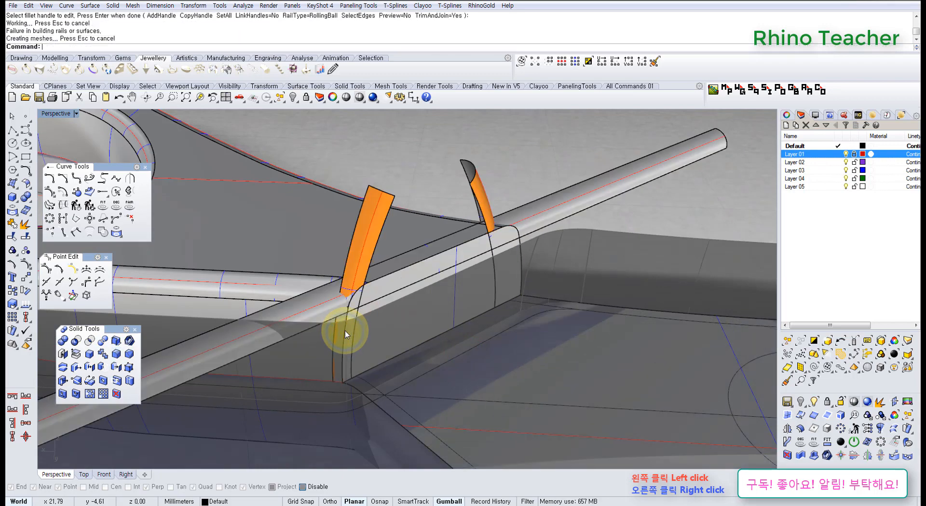
right_drag(435, 274, 316, 329)
key(ctrl+z)
Try to fillet only the cut step's top and side edges with a 0.5 mm radius
right_click(424, 303)
key(Return)
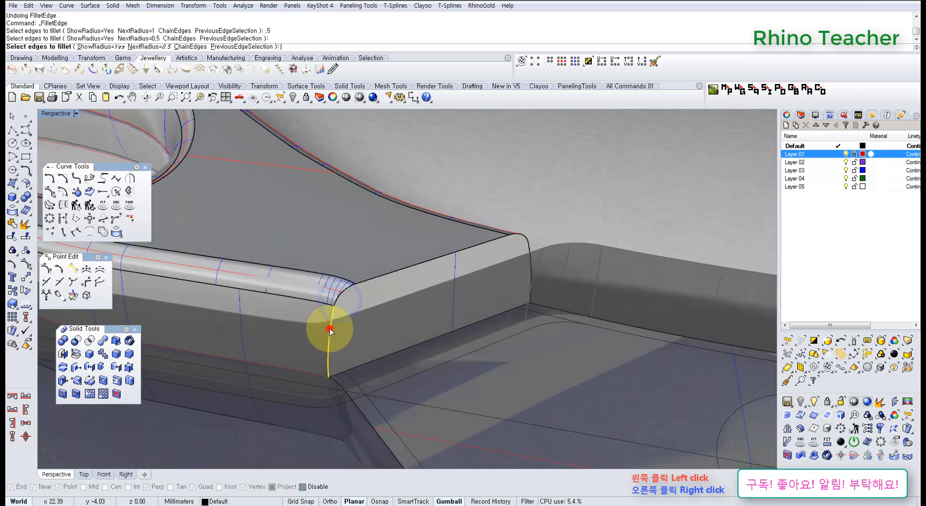
right_click(529, 252)
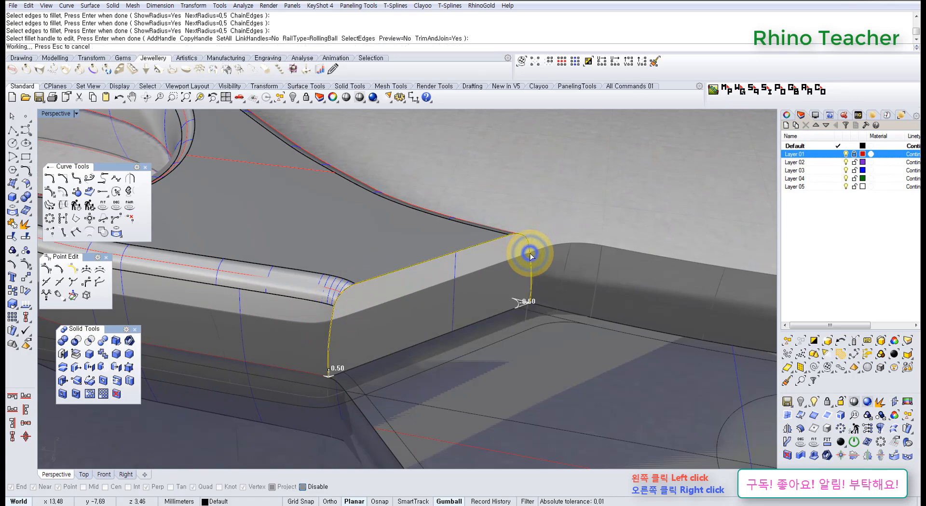
Examine the filleted step's corner in the Top and Perspective views and undo the 0.5 mm fillet
right_drag(548, 268, 357, 342)
key(ctrl+F1)
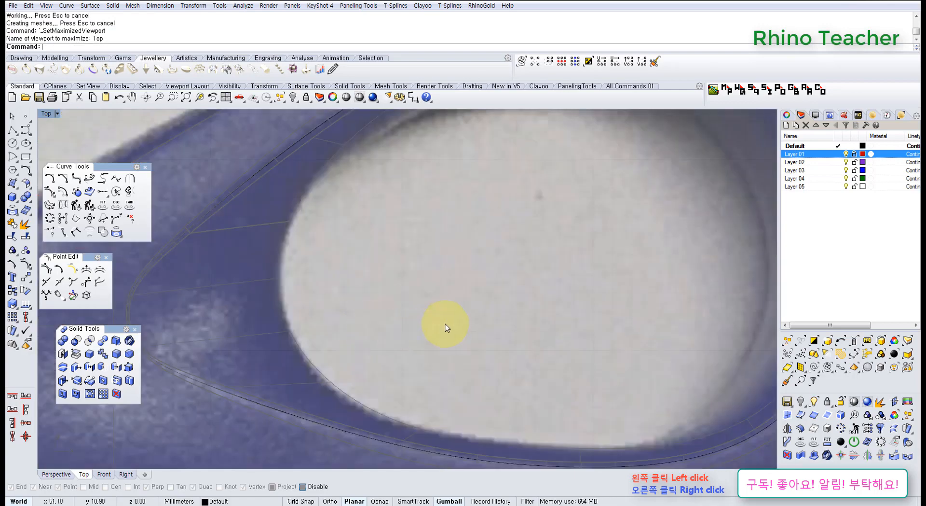
scroll(442, 311, down, 5)
scroll(386, 320, up, 8)
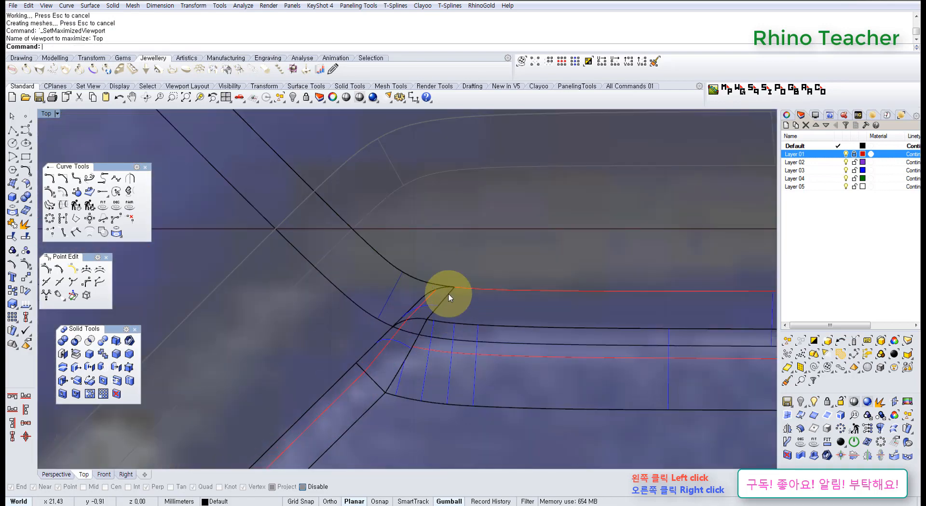
scroll(431, 324, down, 5)
key(ctrl+F4)
right_drag(384, 332, 475, 290)
scroll(485, 284, down, 3)
right_drag(488, 284, 463, 263)
scroll(433, 325, up, 7)
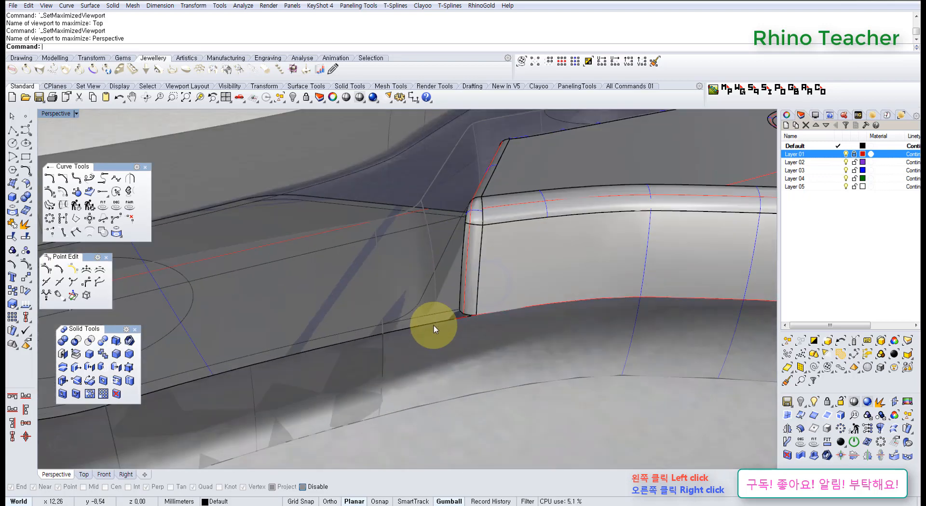
mouse_move(428, 328)
right_down()
mouse_move(403, 289)
mouse_move(445, 331)
right_up()
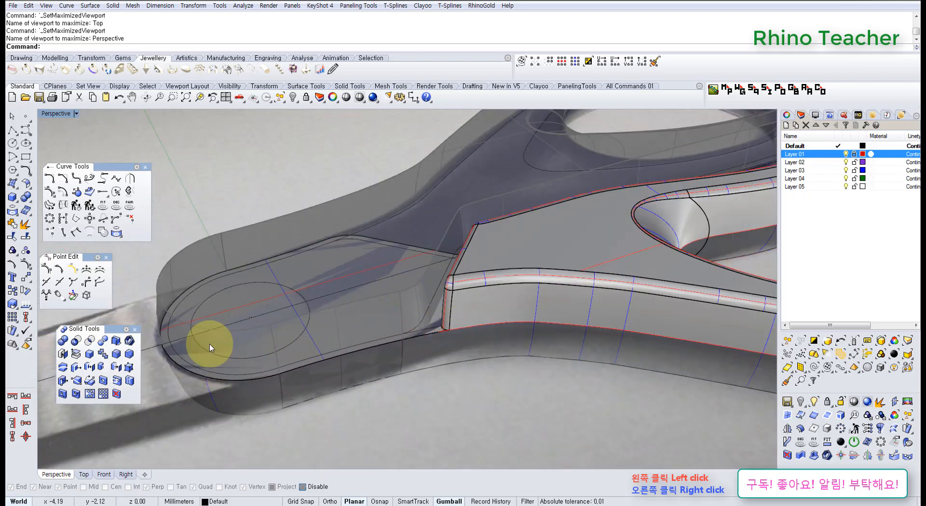
key(ctrl+z)
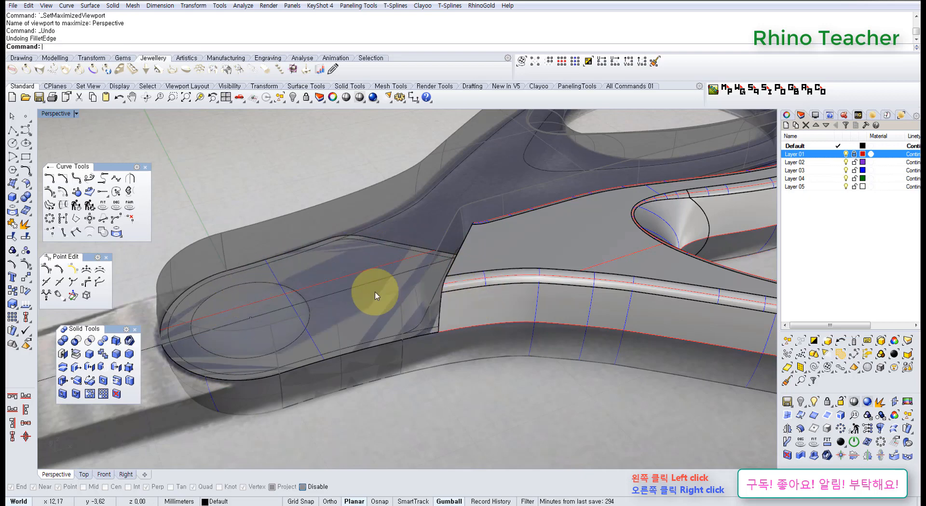
Fillet the cut step's top, side and bottom edges together with the lowered pivot face's outline, using a 0.5 mm radius
right_drag(372, 292, 549, 281)
right_drag(333, 286, 441, 309)
scroll(325, 334, up, 7)
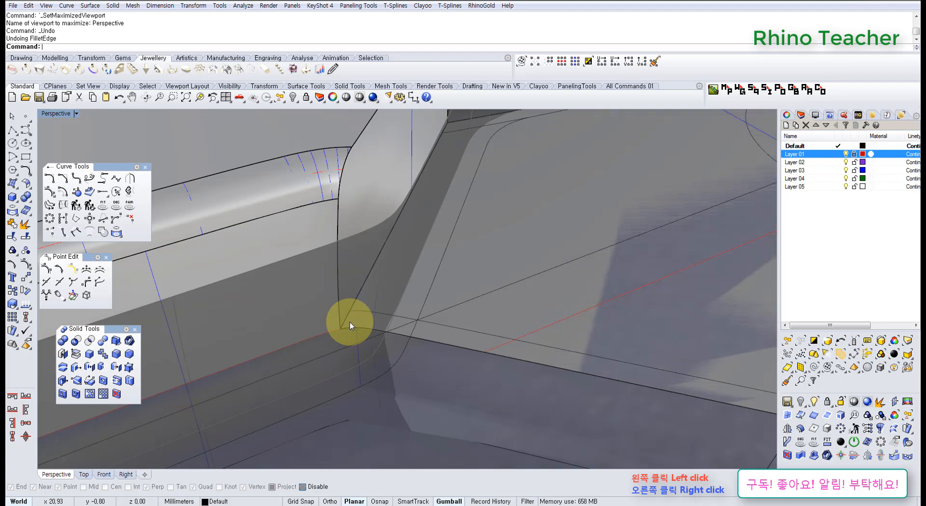
mouse_move(368, 299)
right_down()
mouse_move(383, 262)
mouse_move(371, 282)
mouse_move(392, 277)
mouse_move(352, 302)
right_up()
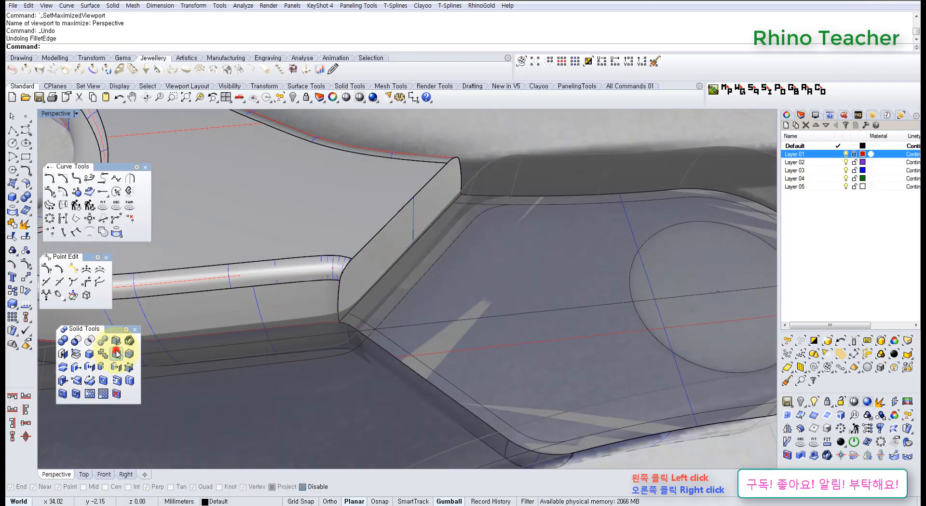
click(336, 302)
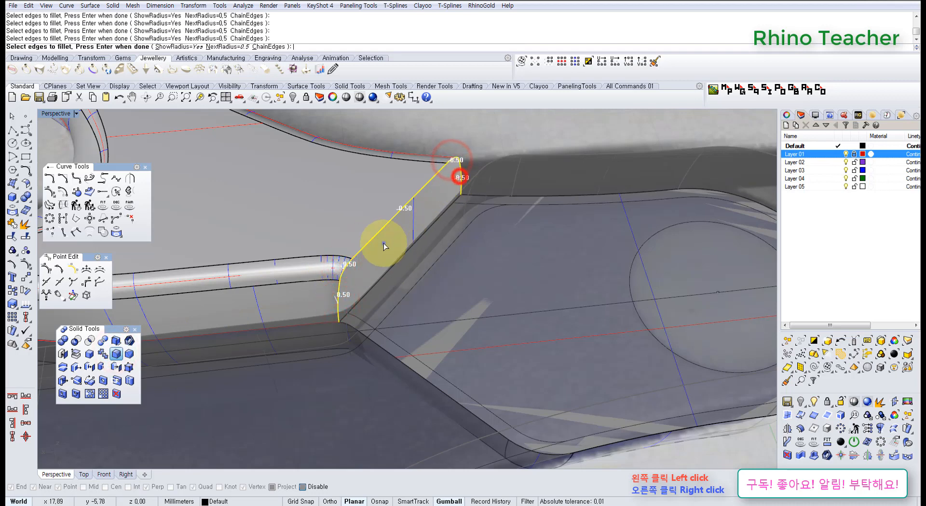
right_drag(383, 242, 380, 282)
click(385, 286)
right_drag(389, 339, 390, 318)
click(368, 331)
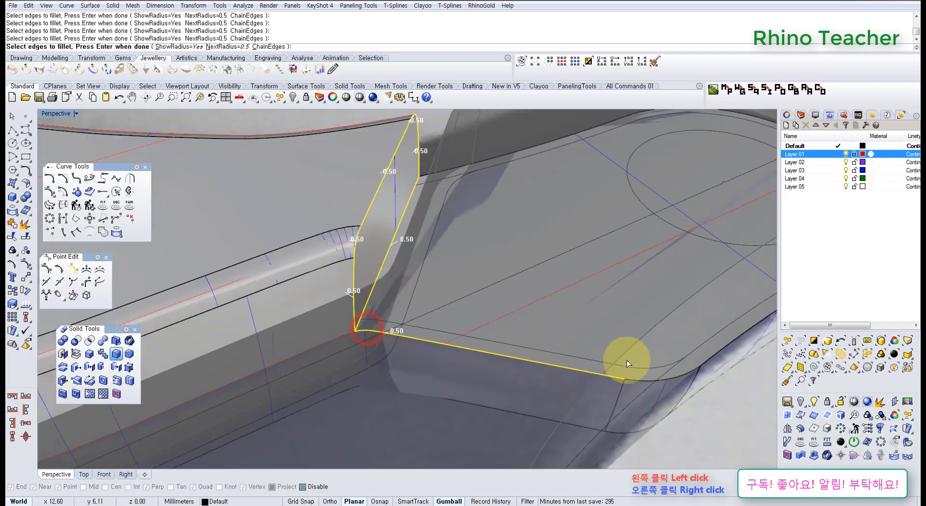
click(645, 378)
scroll(680, 340, down, 5)
right_drag(675, 337, 432, 346)
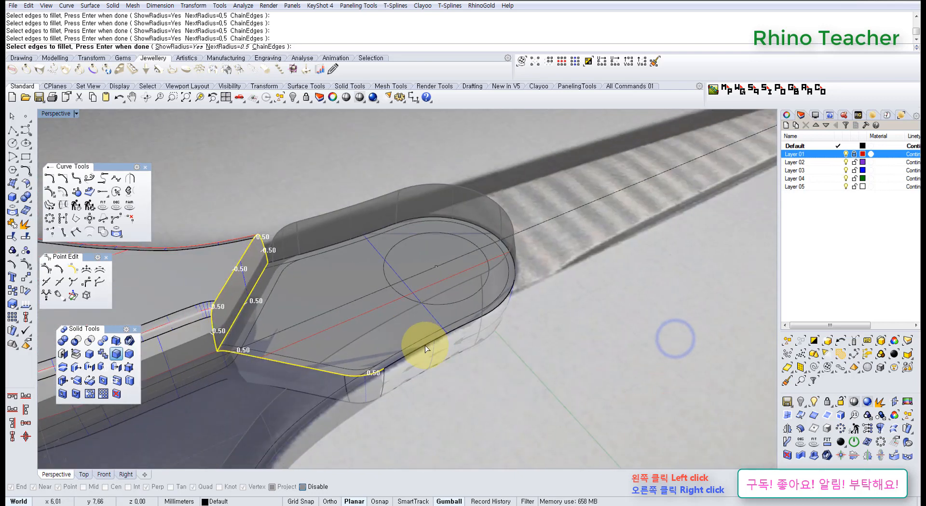
click(425, 346)
click(502, 302)
right_drag(570, 268, 469, 367)
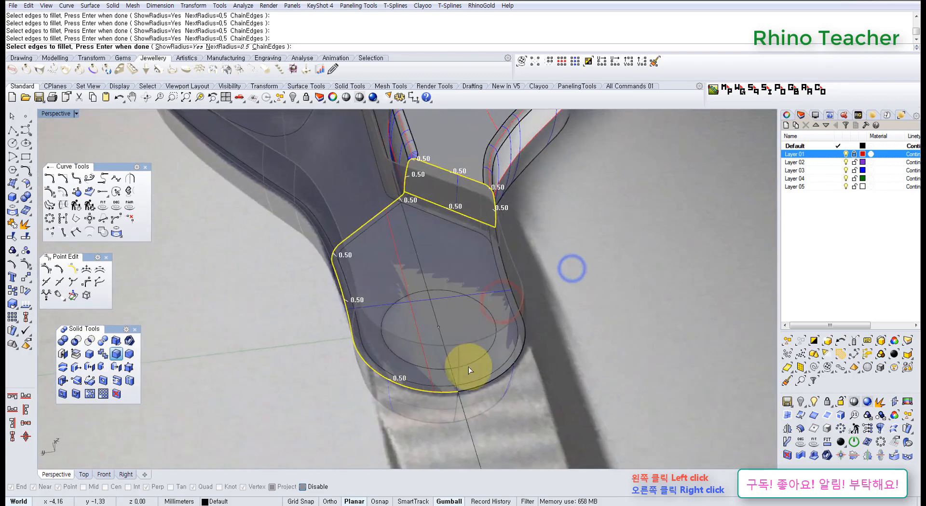
right_drag(552, 305, 445, 365)
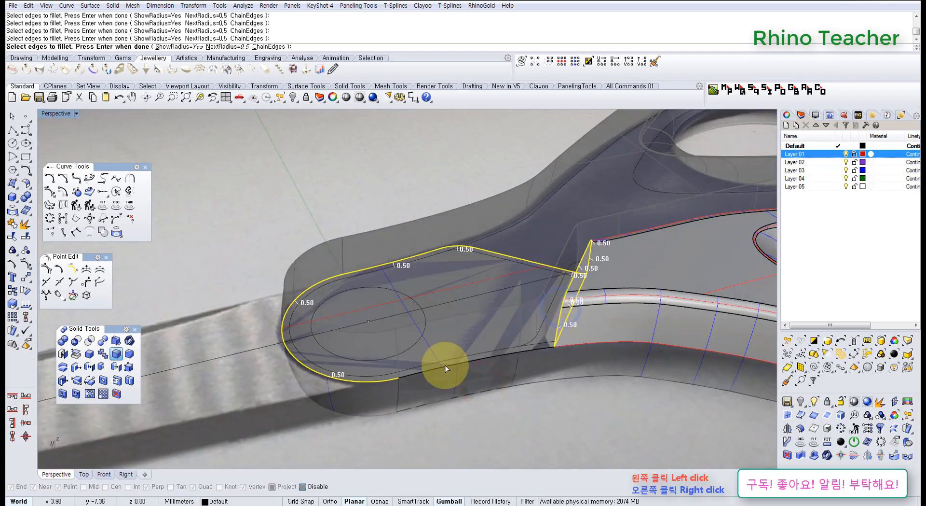
right_drag(534, 341, 490, 335)
scroll(436, 340, up, 6)
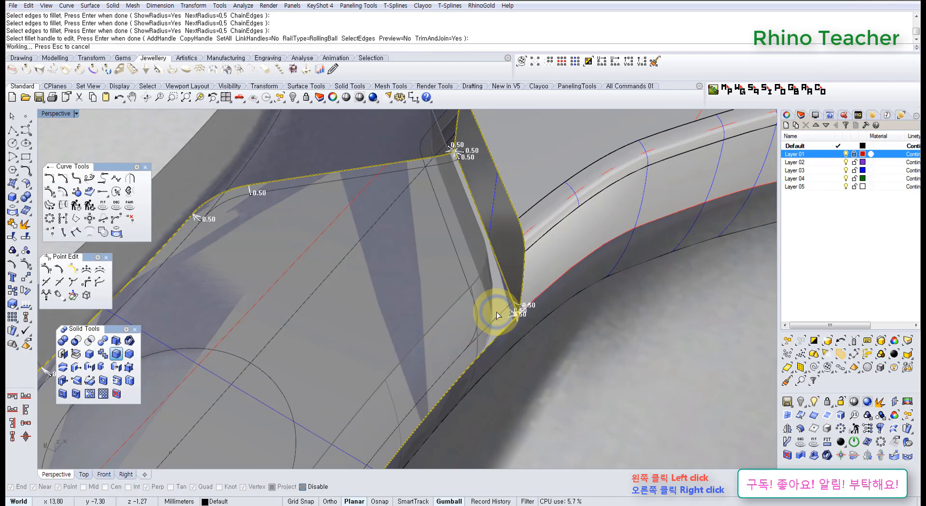
Examine the new fillets around the cut step's corners and the pivot face in the Top and Perspective views
right_drag(529, 316, 502, 384)
key(ctrl+F1)
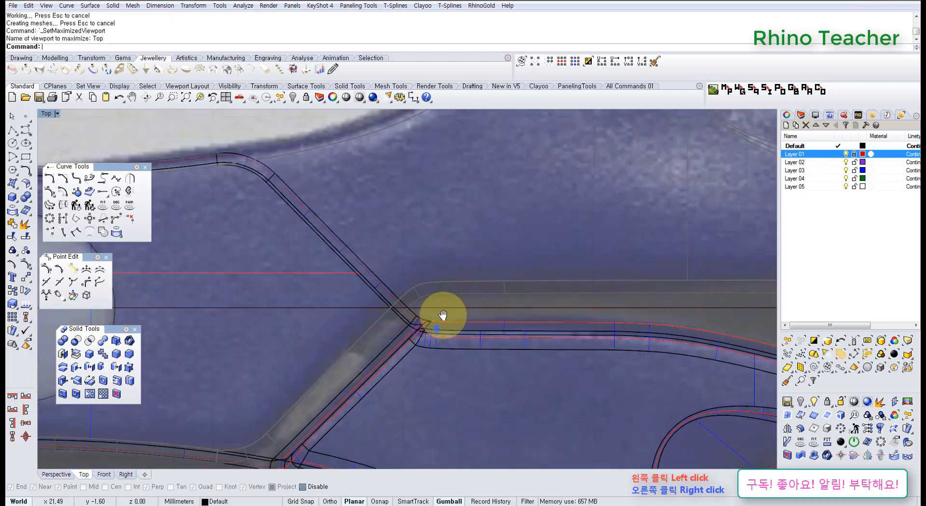
right_drag(442, 314, 454, 289)
scroll(457, 296, up, 3)
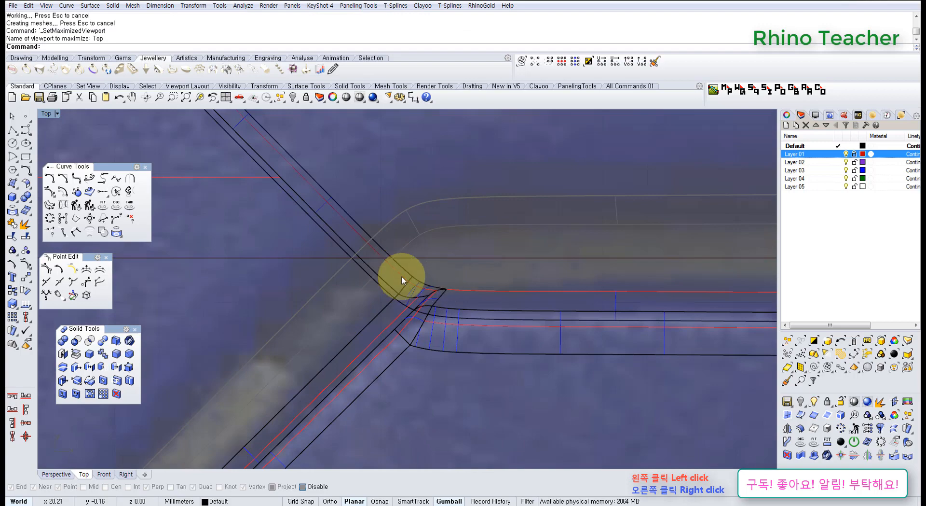
scroll(402, 277, down, 8)
right_drag(378, 354, 409, 331)
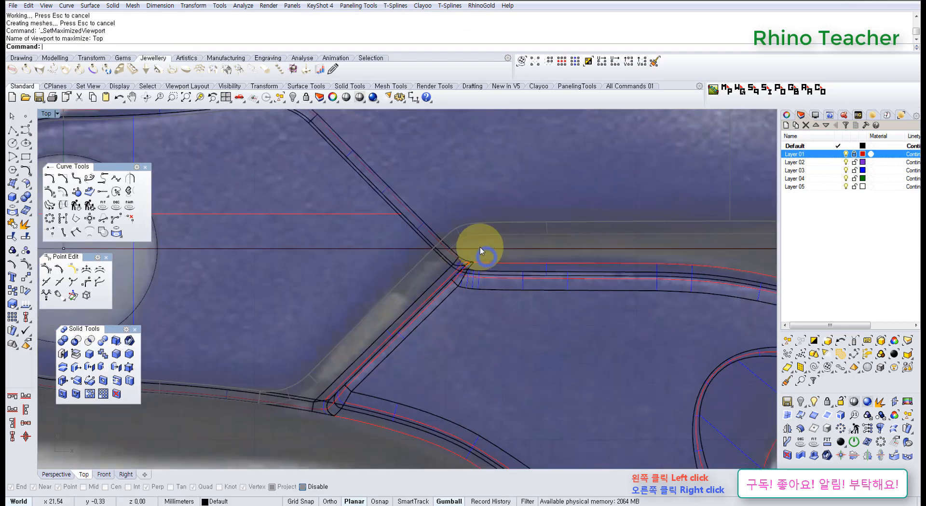
scroll(484, 268, down, 4)
right_drag(469, 283, 410, 313)
key(ctrl+F4)
scroll(420, 341, down, 5)
right_drag(375, 322, 512, 311)
scroll(346, 293, up, 6)
right_drag(372, 280, 403, 367)
right_drag(335, 219, 271, 256)
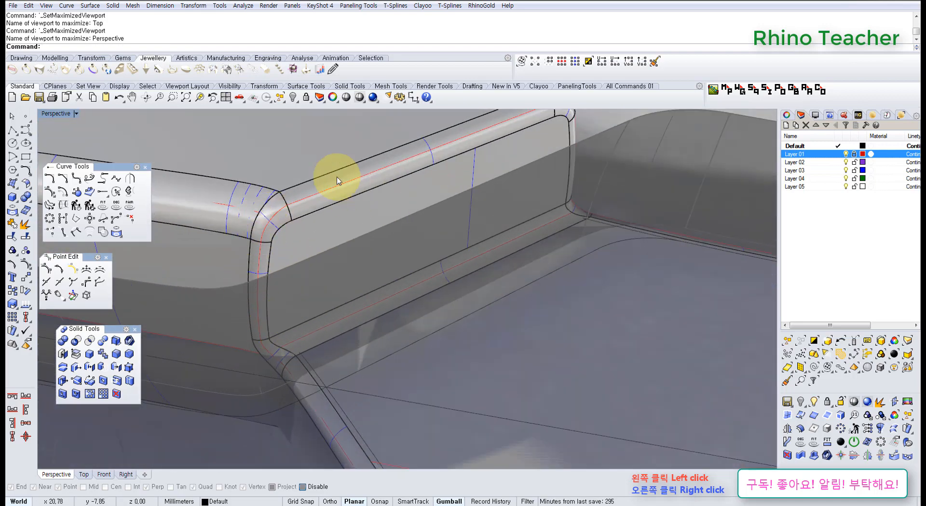
right_drag(333, 318, 423, 273)
right_drag(295, 325, 381, 244)
mouse_move(405, 222)
right_down()
mouse_move(362, 233)
mouse_move(434, 372)
mouse_move(393, 378)
right_up()
mouse_move(459, 364)
right_down()
mouse_move(415, 310)
mouse_move(497, 300)
mouse_move(372, 340)
mouse_move(456, 265)
mouse_move(474, 337)
right_up()
scroll(372, 340, down, 6)
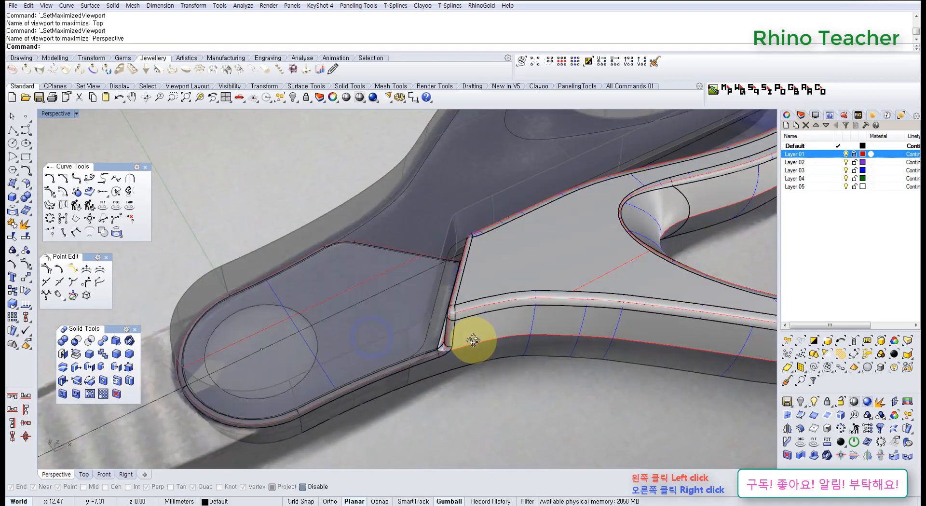
scroll(534, 323, down, 6)
shift+right_drag(535, 323, 447, 345)
scroll(447, 345, up, 6)
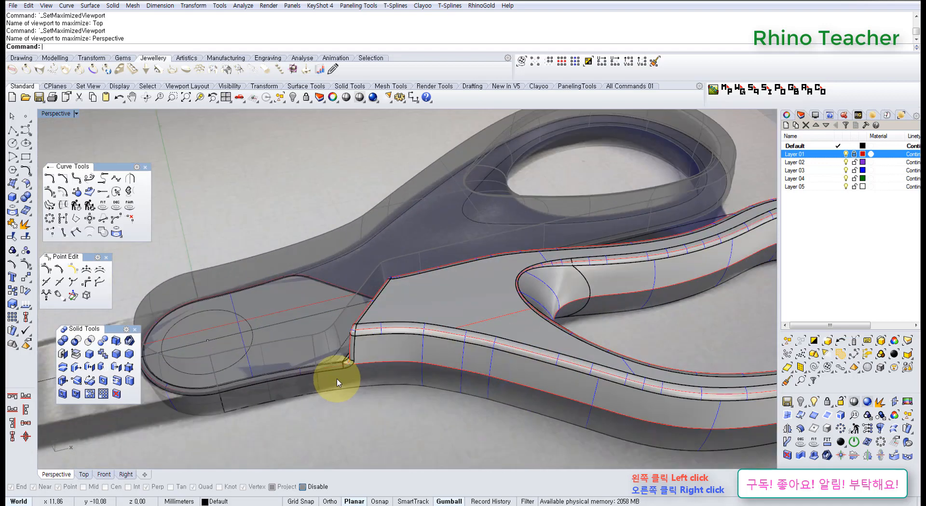
right_drag(354, 361, 398, 312)
scroll(479, 320, down, 5)
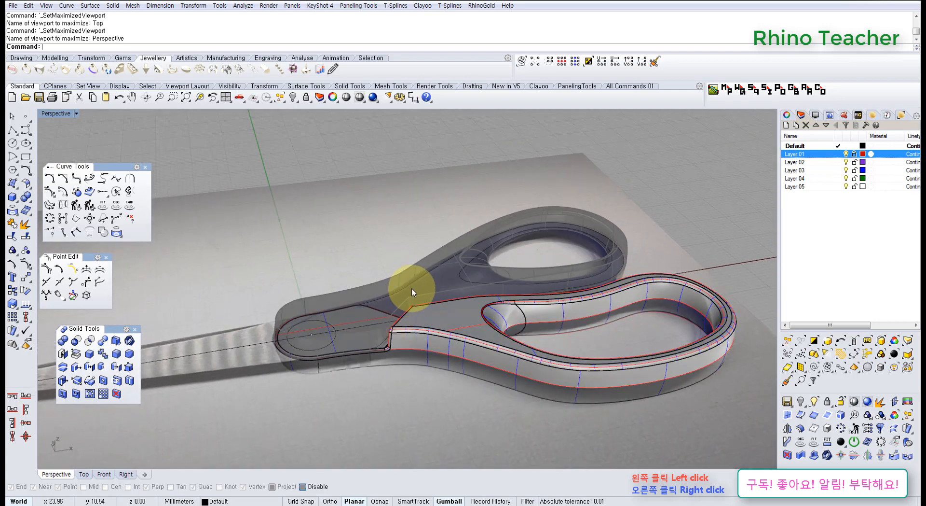
Unlock the upper handle half
middle_click(412, 292)
click(406, 267)
click(407, 264)
right_click(423, 271)
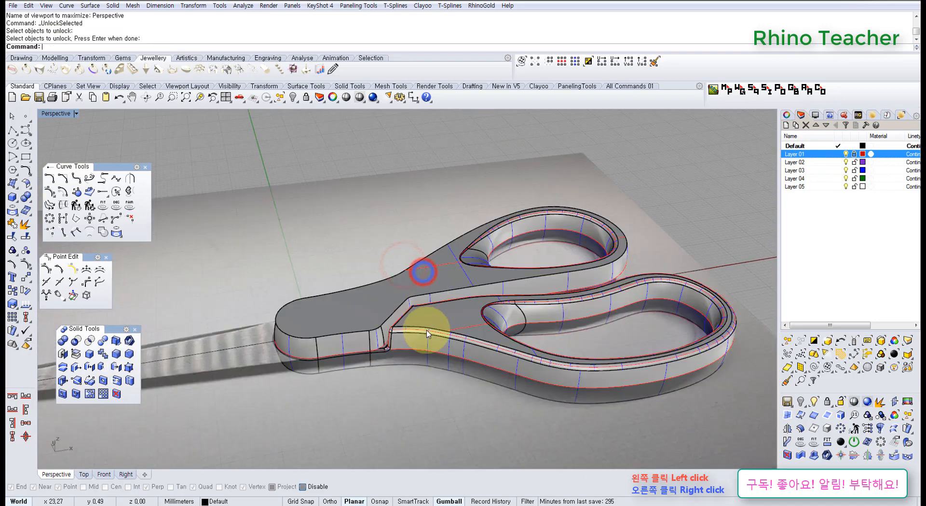
Show the hidden cutting block again
right_drag(427, 333, 369, 321)
middle_click(369, 321)
click(334, 292)
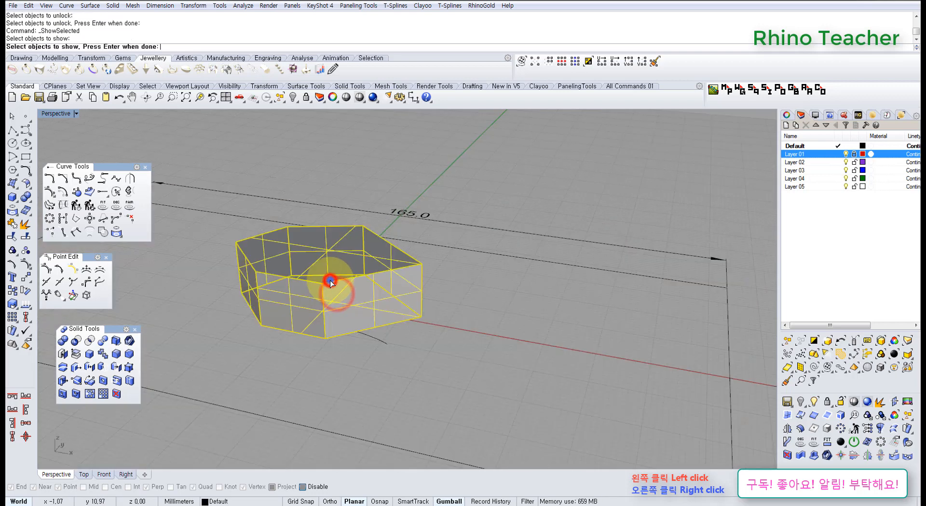
right_click(330, 280)
Polar array the cutting block about the origin in the Right view, with 2 items over 360 degrees
click(342, 275)
right_drag(521, 355, 377, 314)
key(ctrl+F3)
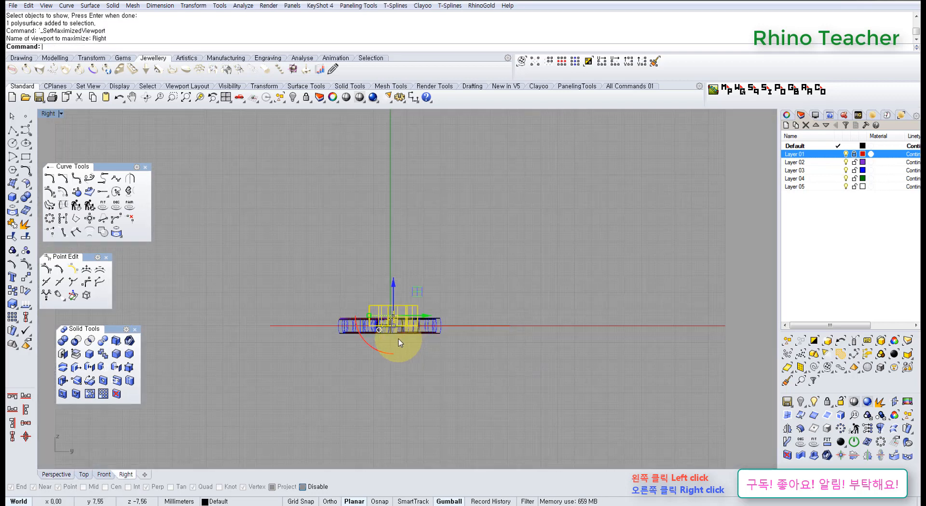
click(381, 342)
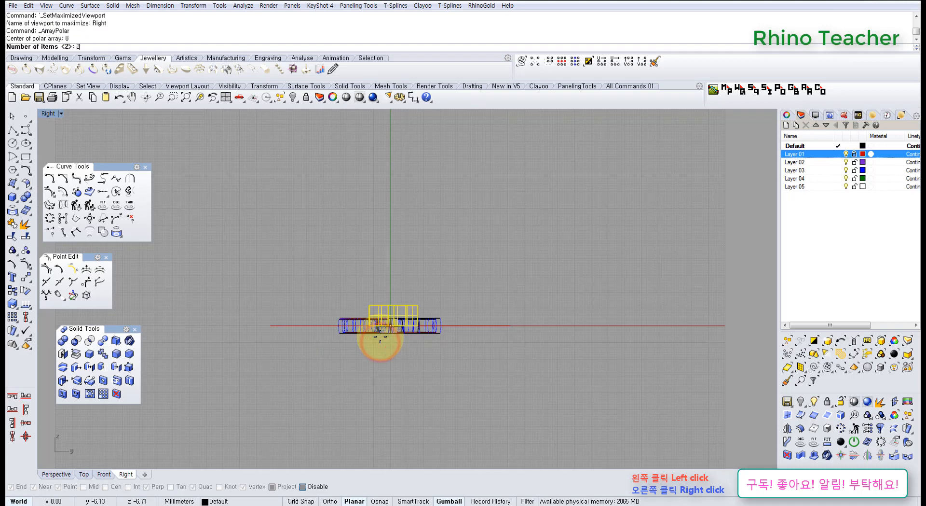
key(ctrl+F4)
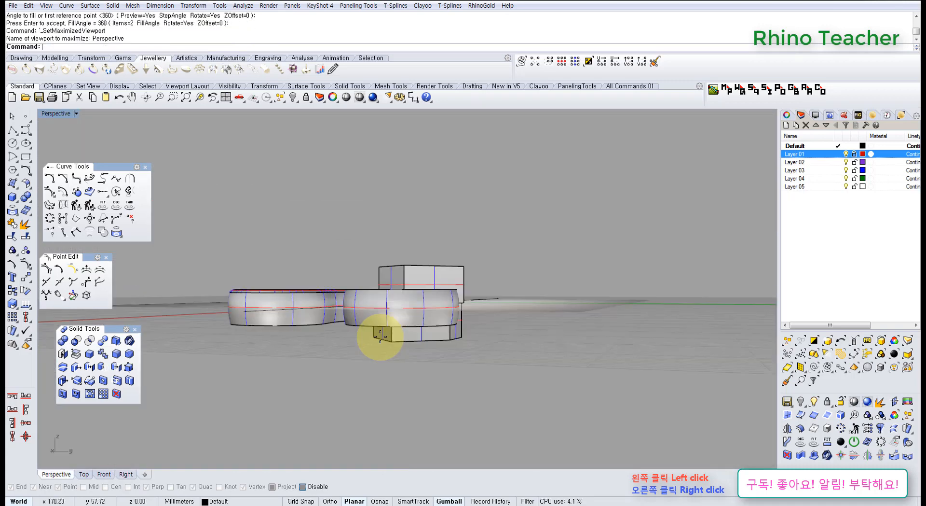
Hide the upper cutting block
right_drag(341, 269, 479, 351)
click(375, 302)
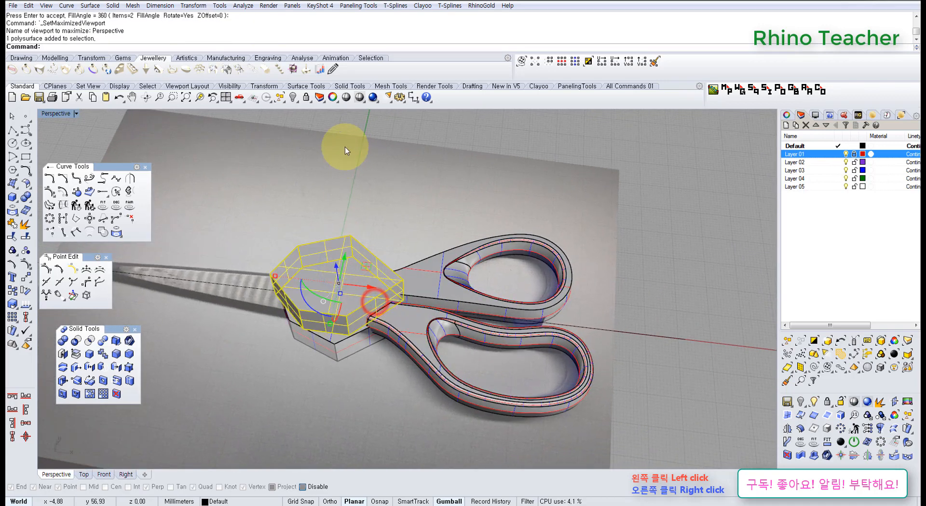
click(296, 101)
Try subtracting the lower block from the upper handle half with Boolean Difference, and hide the block
right_drag(370, 353, 463, 262)
scroll(394, 335, up, 4)
click(465, 287)
click(357, 331)
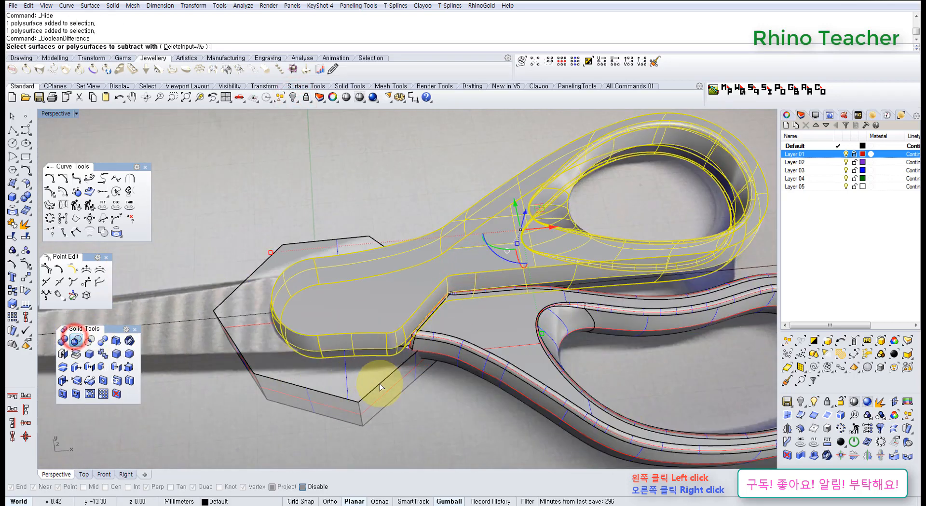
right_drag(380, 383, 378, 339)
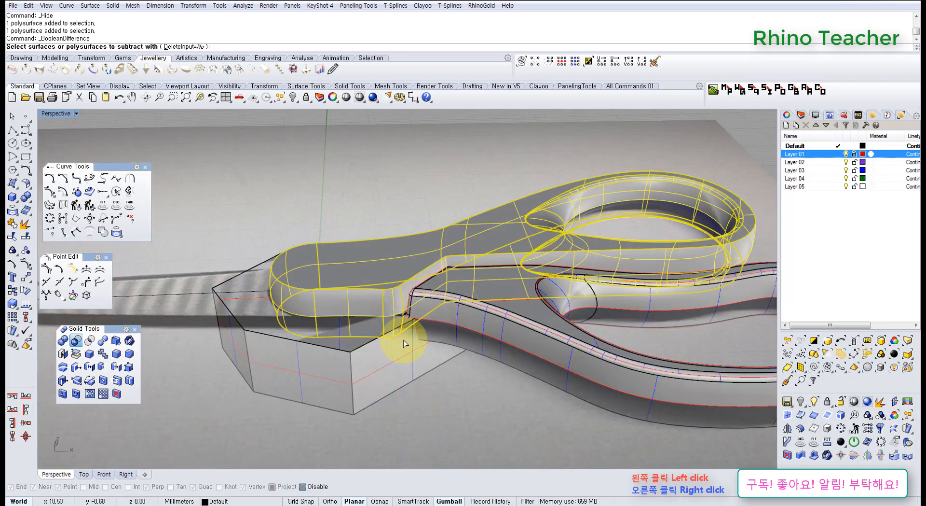
click(374, 360)
click(374, 361)
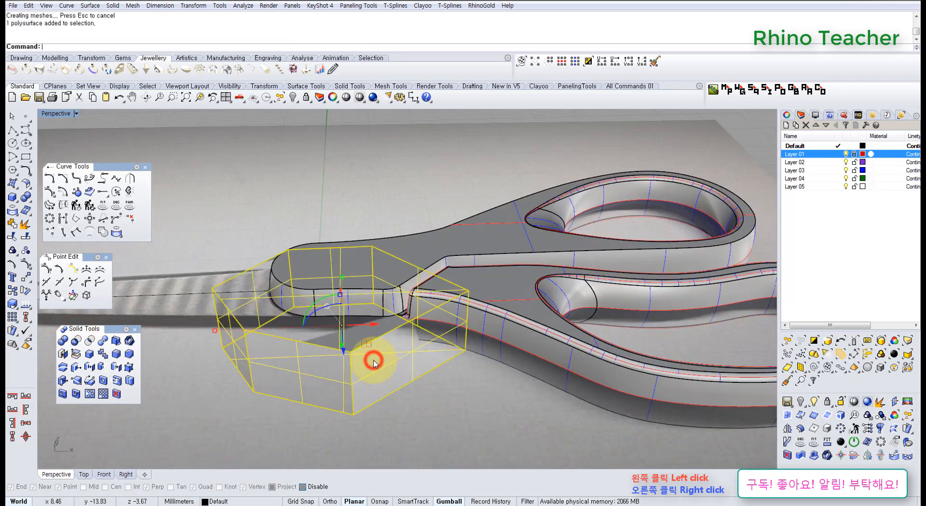
key(ctrl+h)
Undo the hiding of the lower block and the Boolean difference on the upper handle half
right_drag(422, 344, 458, 399)
key(ctrl+z)
key(ctrl+z)
click(458, 399)
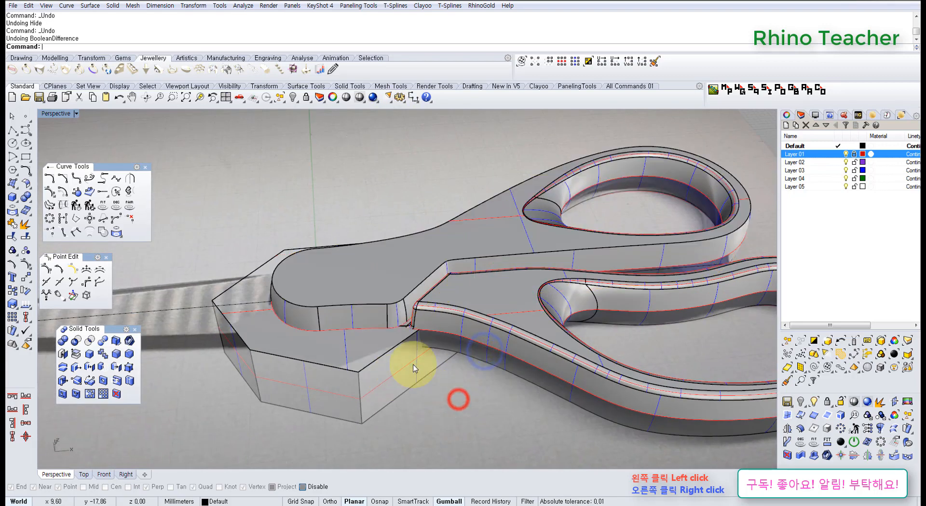
right_drag(500, 300, 395, 350)
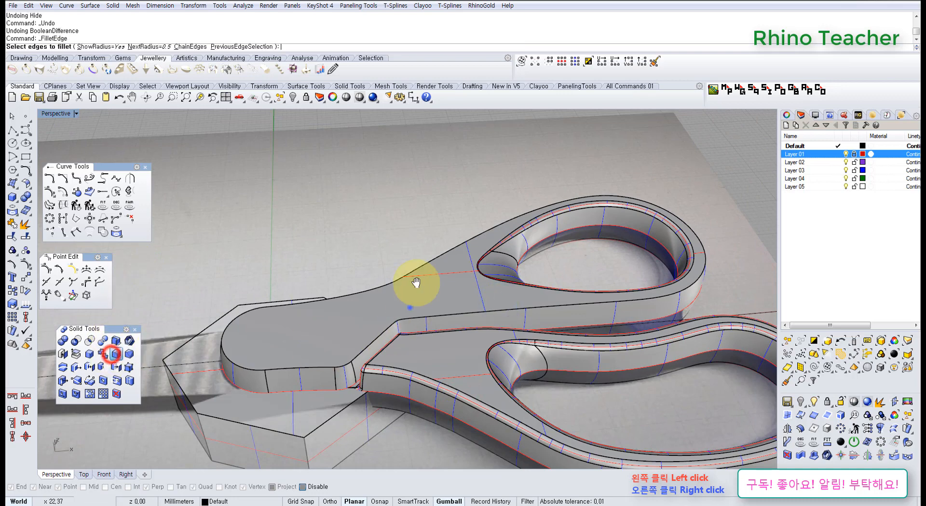
right_drag(416, 283, 369, 251)
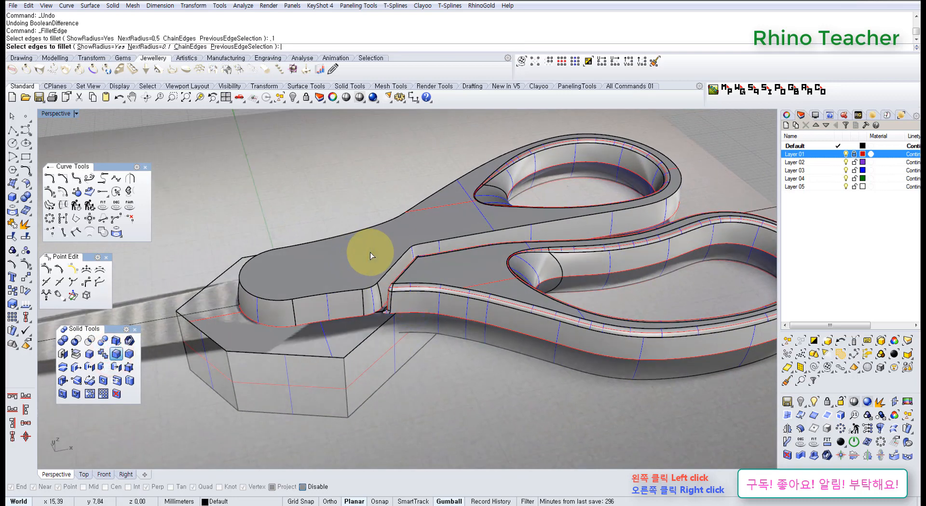
click(408, 245)
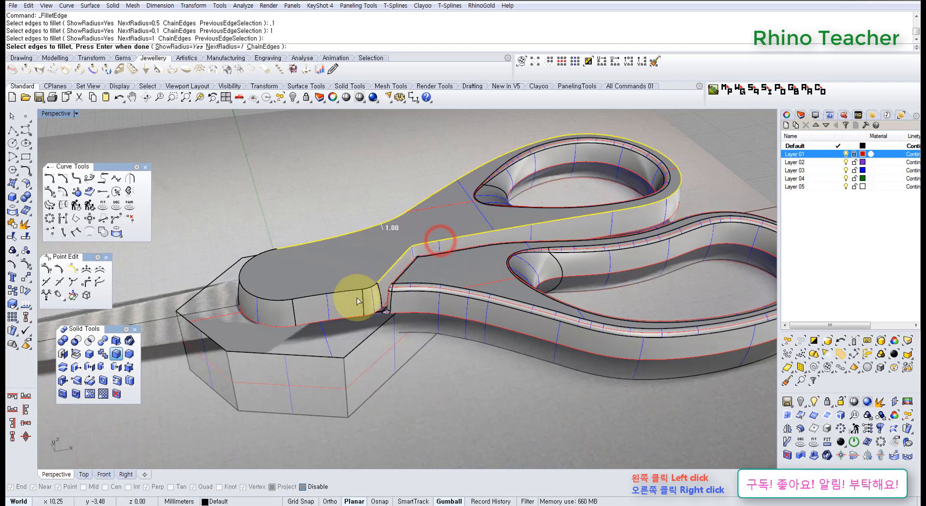
right_drag(438, 331, 461, 279)
Hide the lower cutting block and lock the upper handle half
click(469, 310)
click(394, 316)
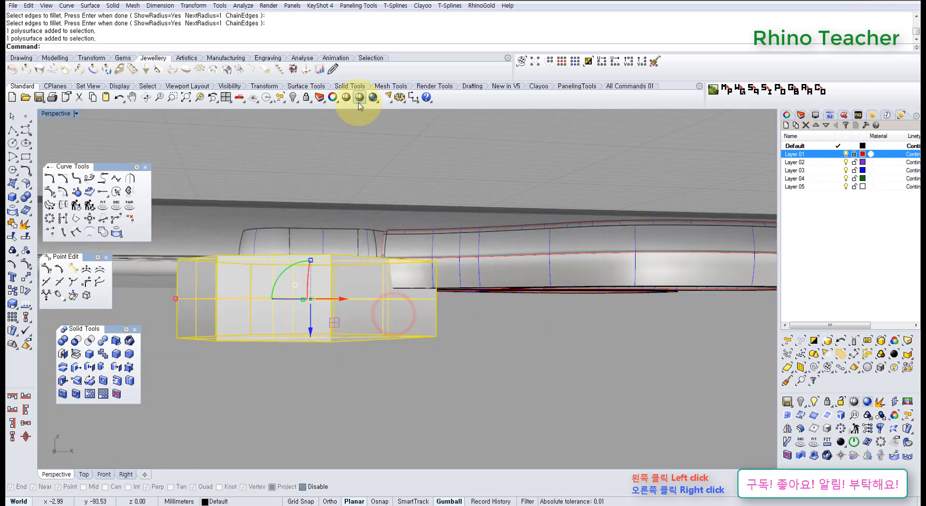
click(292, 98)
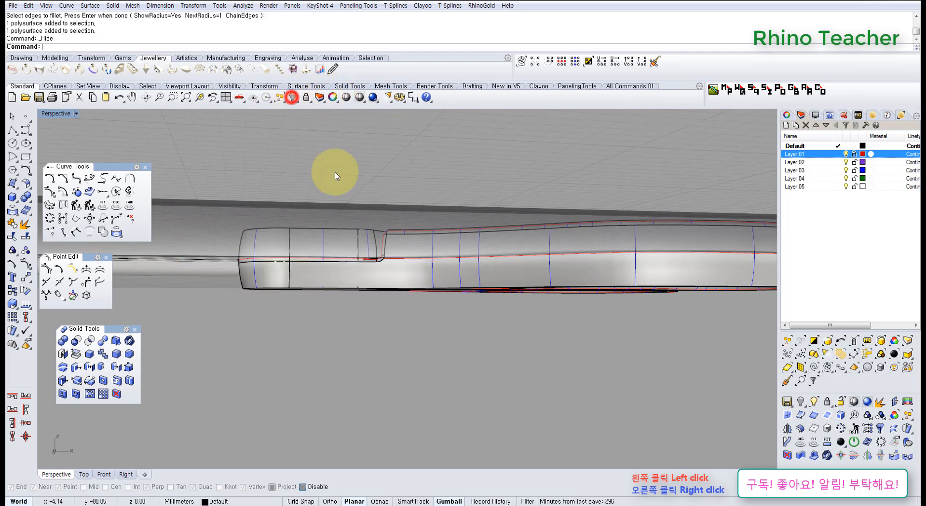
right_drag(335, 172, 395, 273)
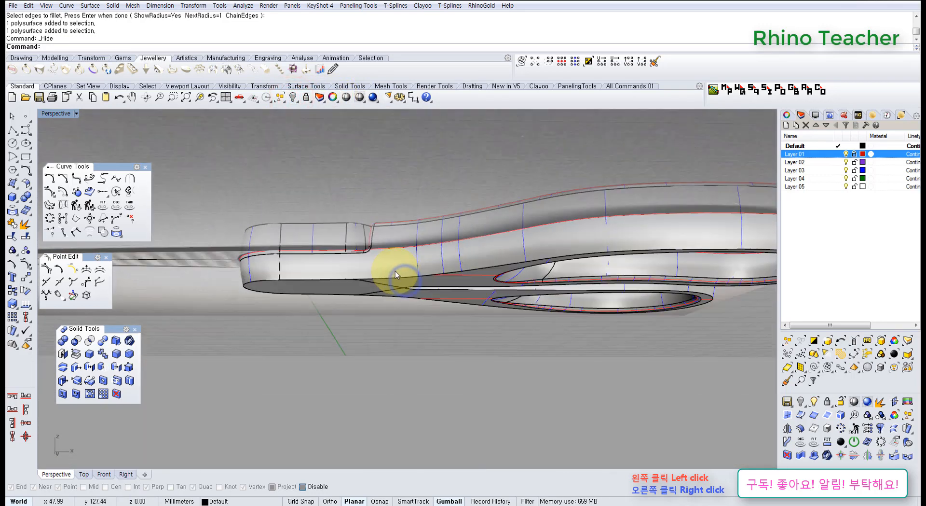
click(445, 302)
click(306, 97)
Fillet the complete outer outline edge on the underside of the lower handle half with a 1 mm radius
right_drag(424, 285, 151, 198)
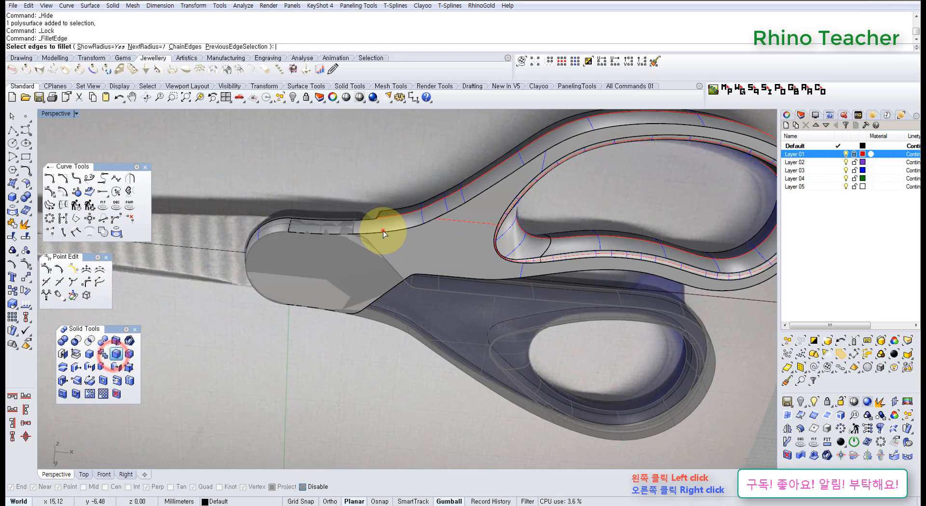
scroll(277, 269, up, 4)
right_drag(302, 324, 289, 260)
scroll(275, 344, up, 5)
click(274, 335)
click(348, 335)
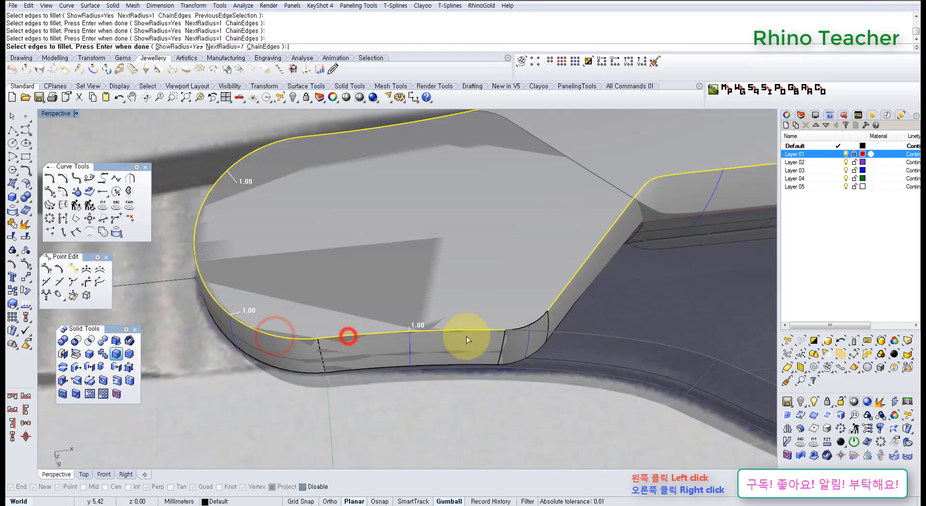
click(518, 328)
scroll(545, 320, down, 5)
right_drag(548, 319, 430, 276)
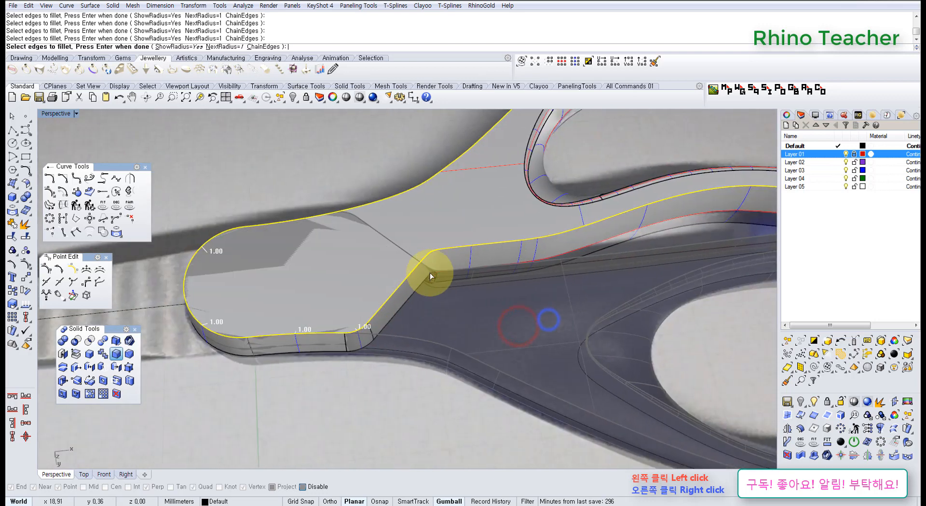
scroll(430, 276, down, 5)
right_drag(453, 236, 453, 309)
scroll(458, 290, down, 8)
shift+right_drag(470, 277, 439, 291)
right_drag(437, 246, 458, 327)
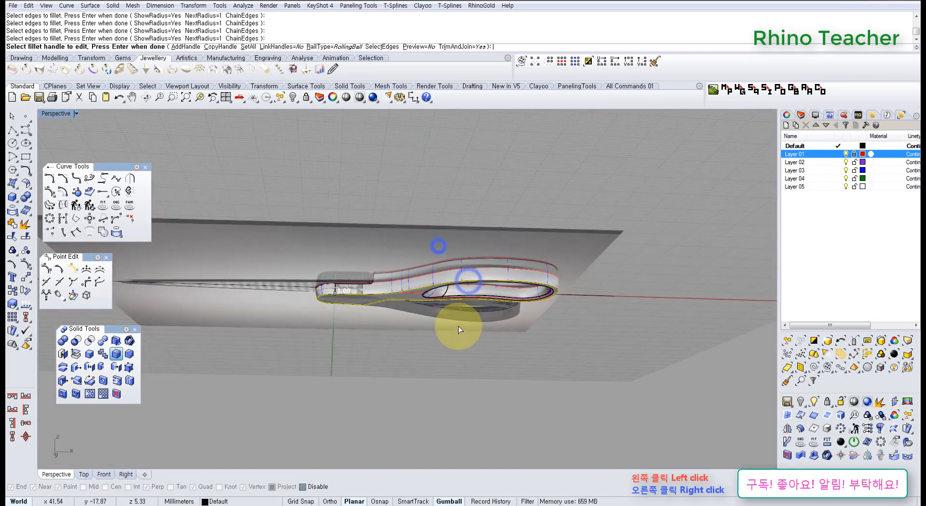
scroll(441, 314, up, 8)
right_drag(338, 274, 425, 326)
right_drag(463, 334, 463, 231)
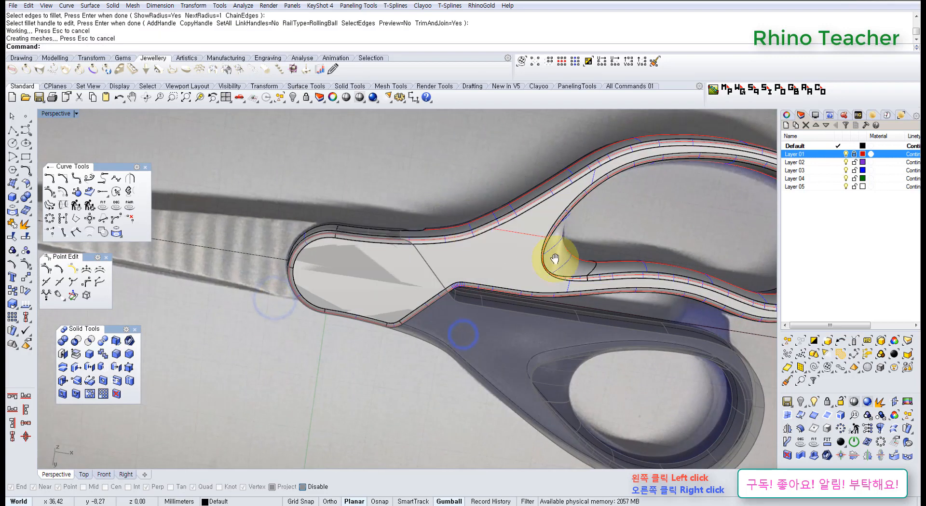
Unlock the upper handle half and lock the lower handle half
right_drag(554, 258, 410, 356)
middle_click(414, 355)
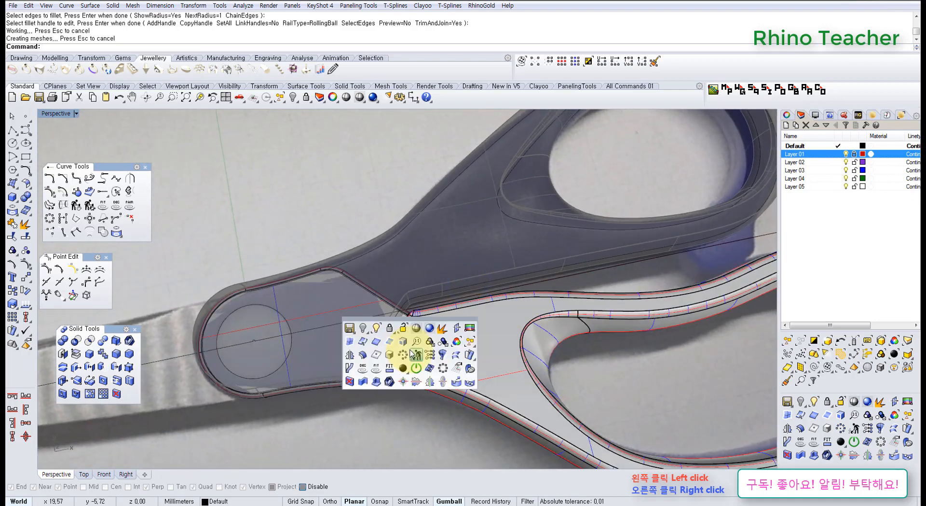
click(400, 329)
click(429, 282)
right_click(428, 282)
right_drag(439, 366, 465, 303)
click(464, 307)
right_drag(524, 284, 375, 185)
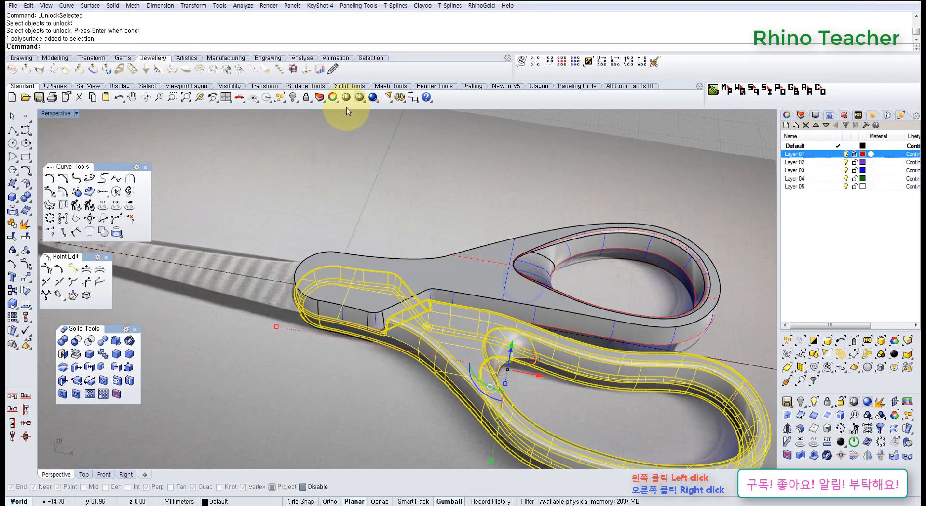
click(306, 98)
Start a 1 mm edge fillet on the upper handle half and pick its whole underside outline, including the rounded tip
right_drag(408, 335, 428, 347)
click(500, 253)
mouse_move(456, 284)
right_down()
mouse_move(430, 254)
mouse_move(459, 268)
mouse_move(469, 400)
mouse_move(424, 321)
mouse_move(434, 399)
mouse_move(419, 355)
mouse_move(420, 300)
mouse_move(382, 252)
mouse_move(178, 219)
right_up()
click(469, 399)
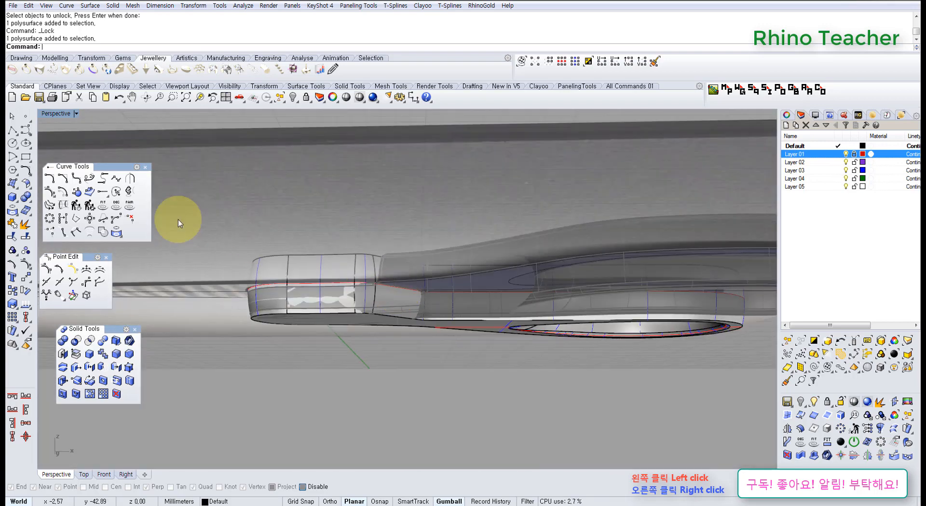
click(117, 348)
scroll(323, 337, up, 3)
right_drag(295, 319, 291, 253)
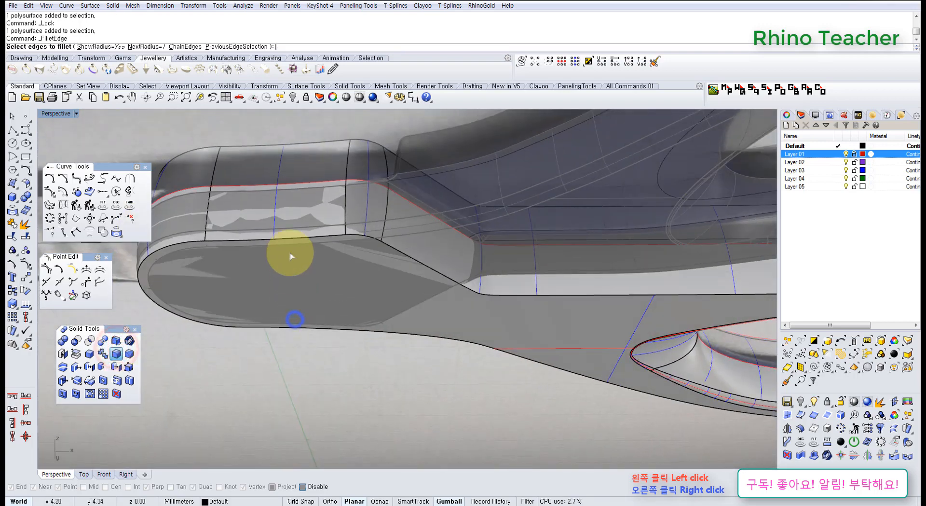
click(360, 231)
click(413, 260)
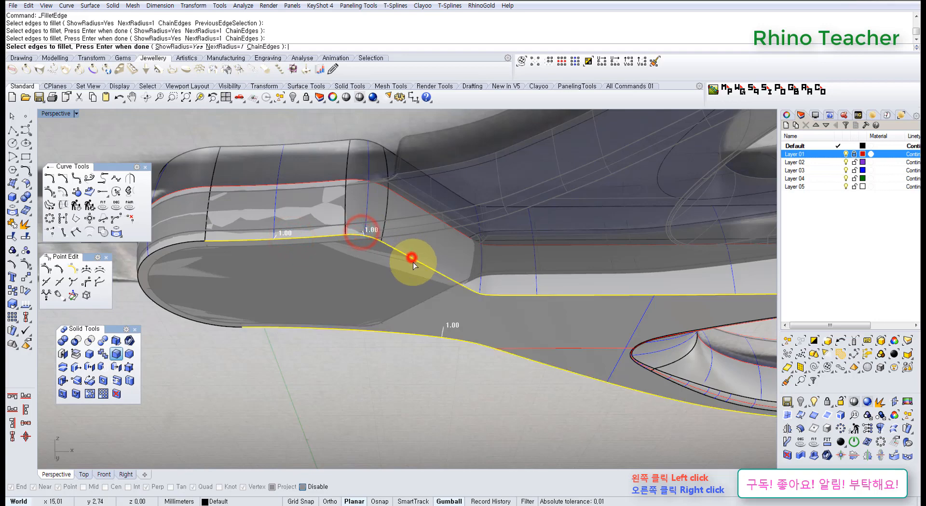
scroll(413, 262, down, 5)
scroll(314, 264, up, 2)
click(314, 264)
scroll(343, 264, up, 3)
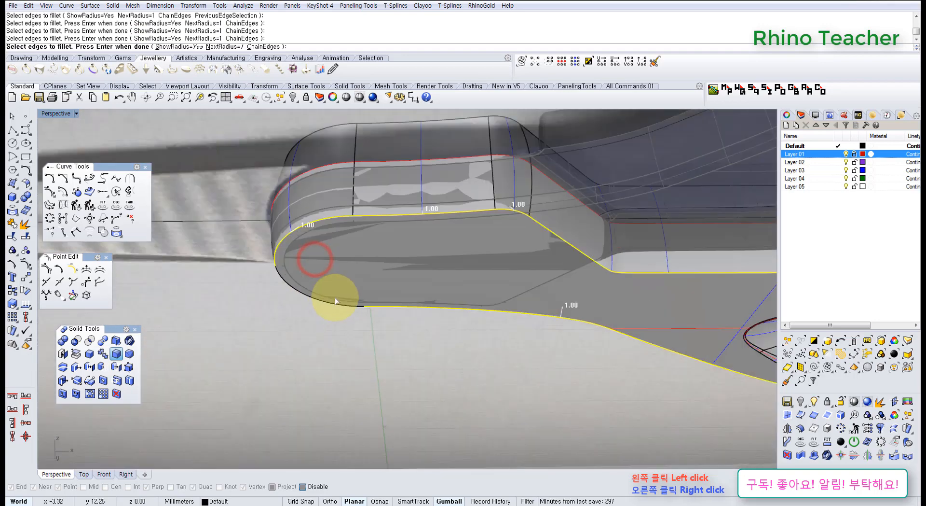
click(330, 306)
Add the upper handle half's top outline edges to the selection and apply the 1 mm fillet
scroll(333, 304, down, 5)
right_drag(426, 233, 436, 352)
scroll(385, 302, up, 5)
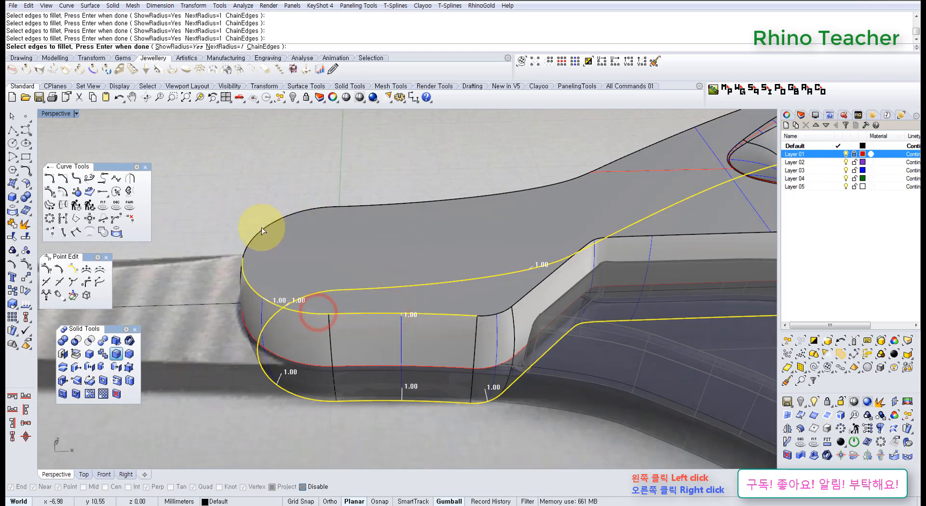
click(389, 205)
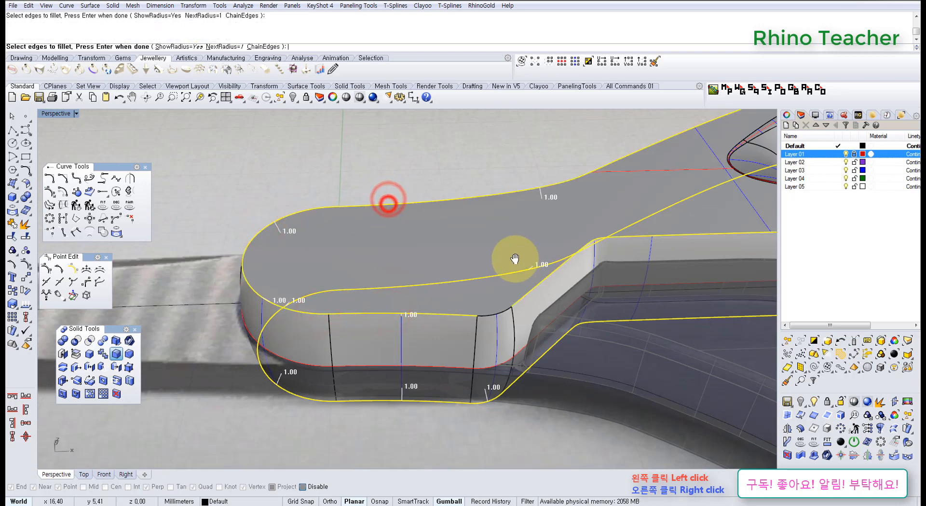
right_drag(514, 260, 374, 322)
click(345, 326)
scroll(379, 340, down, 5)
right_drag(393, 357, 330, 317)
right_click(456, 348)
Show only the lower of the two hidden cutting blocks
middle_click(330, 317)
click(305, 293)
right_drag(376, 370, 346, 360)
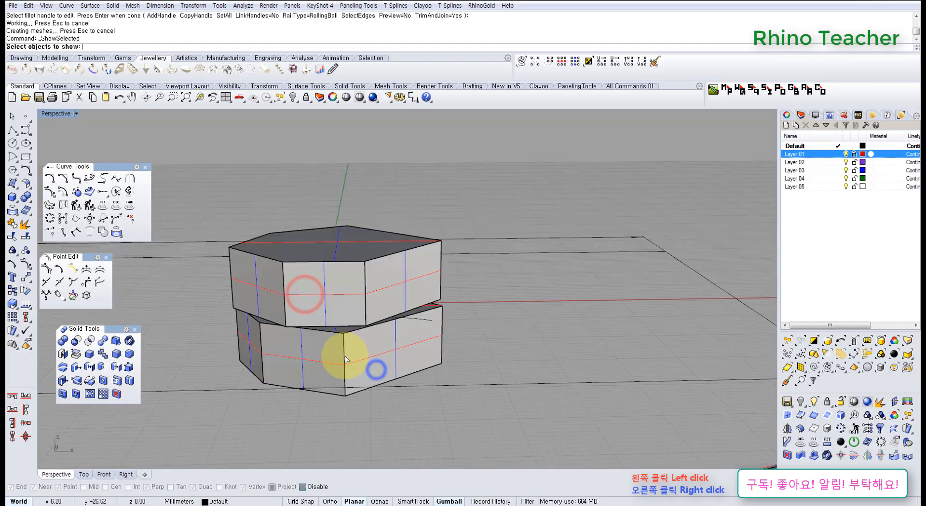
click(344, 357)
right_click(344, 358)
Subtract the lower block from the upper handle half with Boolean Difference, and hide the block
mouse_move(408, 363)
right_down()
mouse_move(390, 321)
mouse_move(324, 287)
mouse_move(364, 388)
mouse_move(368, 326)
mouse_move(433, 332)
mouse_move(438, 354)
mouse_move(406, 326)
right_up()
click(459, 271)
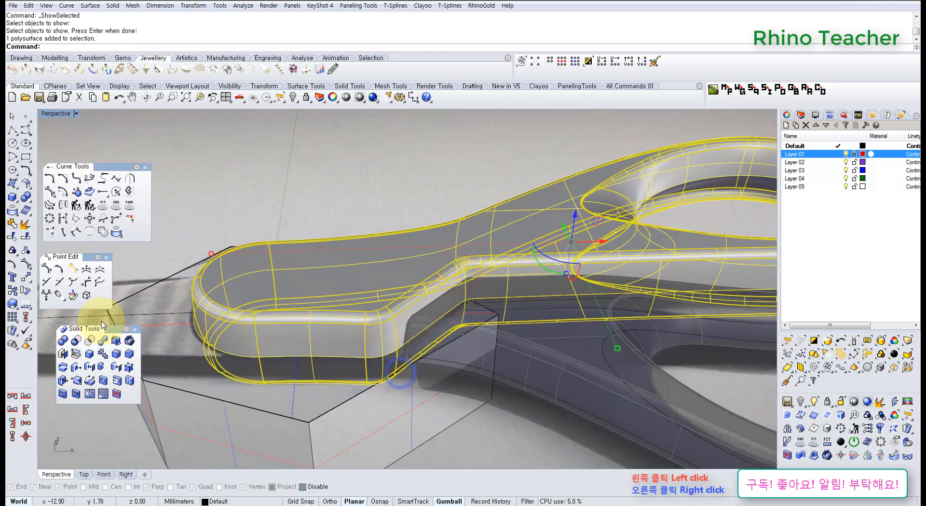
click(345, 429)
key(Return)
right_drag(380, 384, 381, 331)
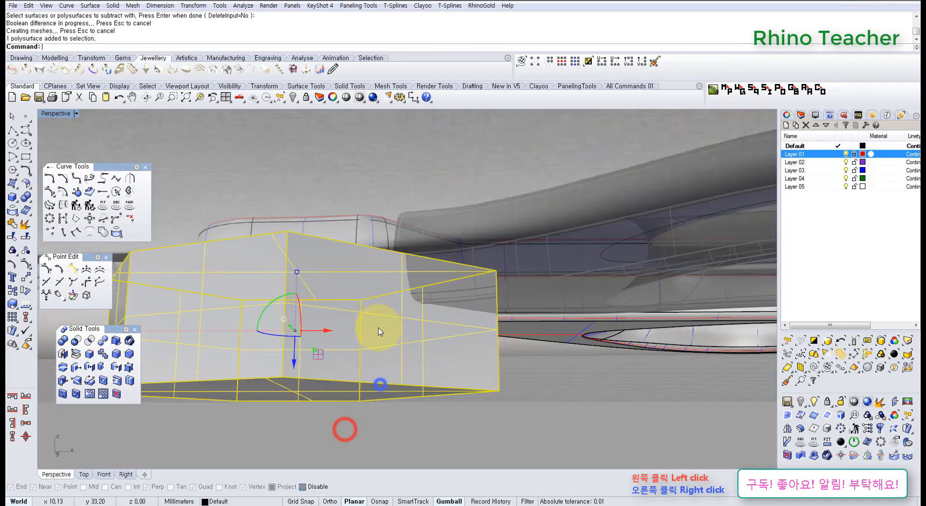
key(ctrl+h)
Start a 0.5 mm edge fillet on the upper handle half and pick the top and side edges of its pivot step wall
right_drag(436, 375, 225, 207)
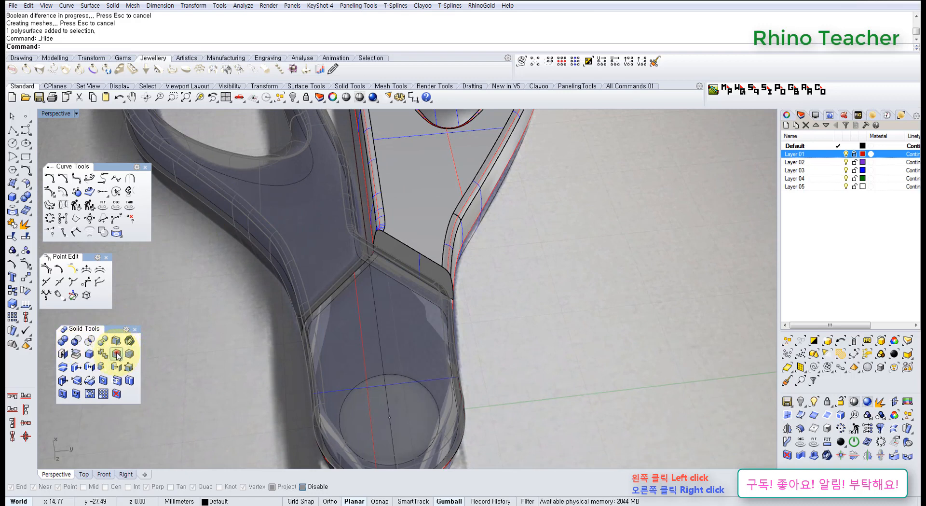
right_drag(417, 300, 358, 288)
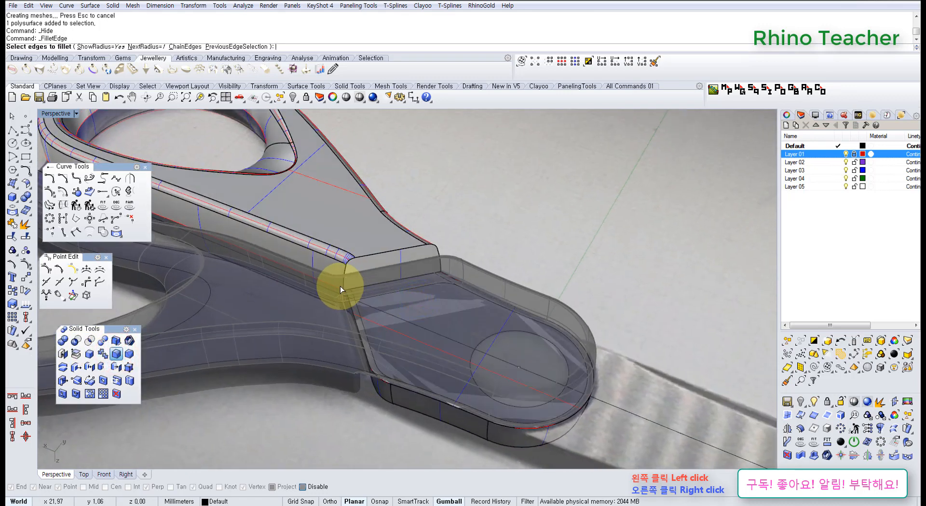
key(Return)
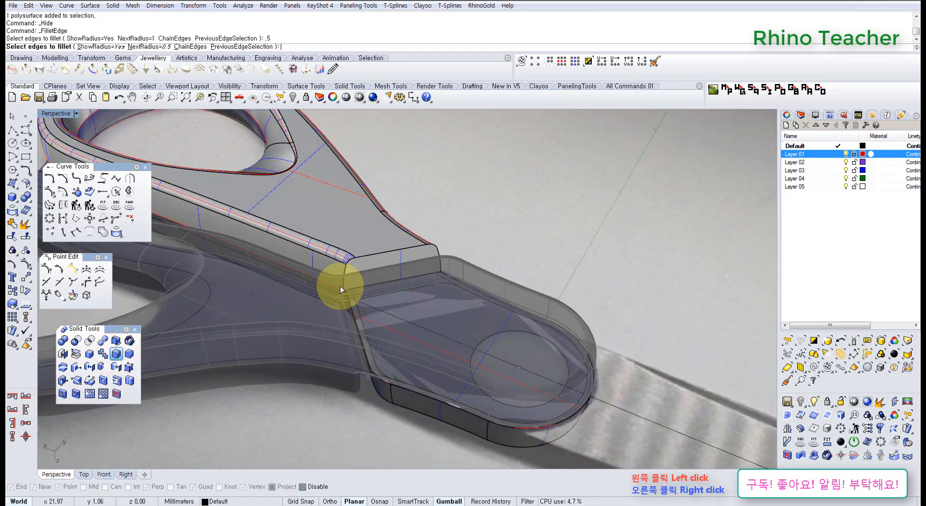
click(363, 256)
scroll(325, 270, up, 5)
click(380, 247)
click(365, 270)
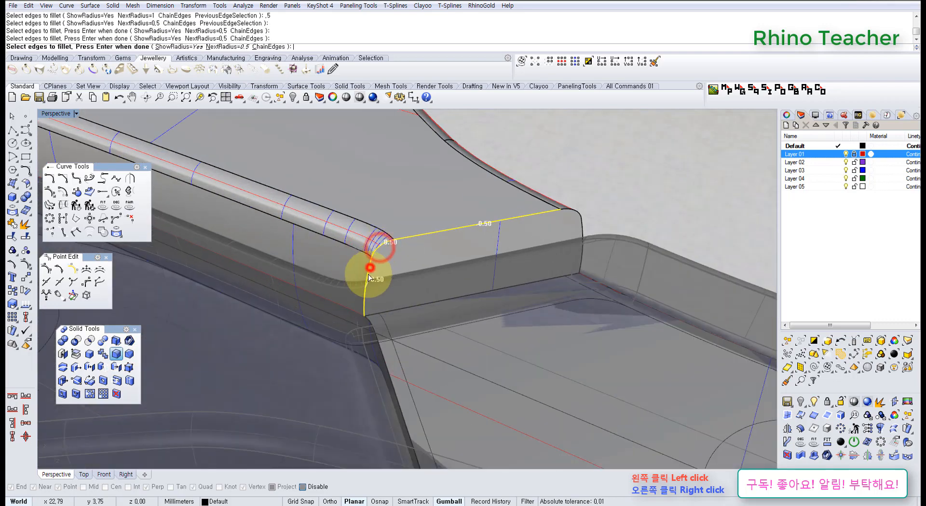
right_drag(365, 270, 400, 249)
click(400, 248)
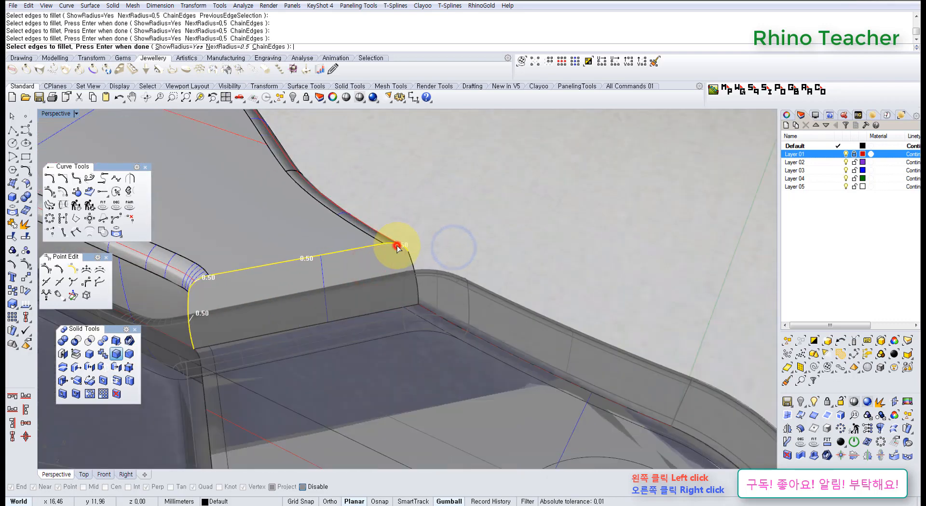
click(412, 272)
Add the slanted edge beside the pivot step and the adjoining edges toward the rounded tip to the fillet selection
scroll(413, 272, down, 4)
right_drag(411, 278, 385, 254)
right_drag(385, 254, 342, 340)
scroll(342, 341, up, 5)
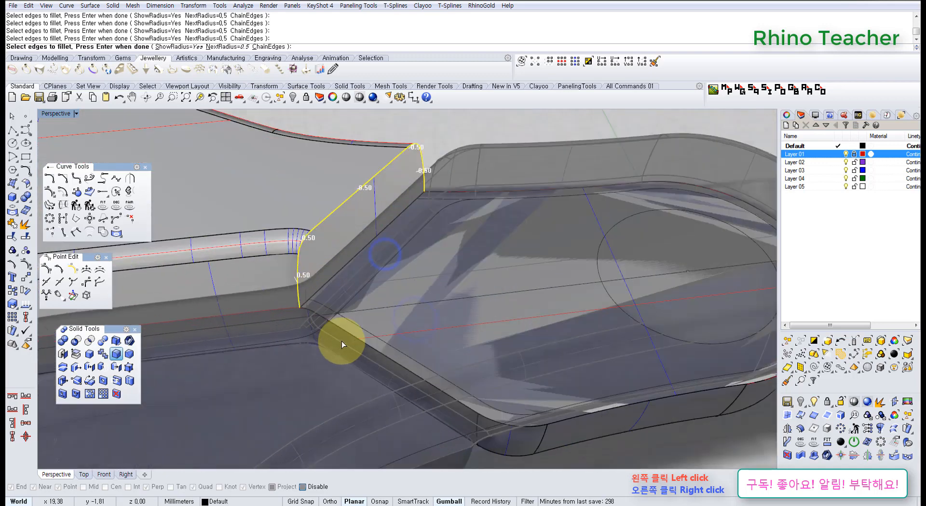
scroll(351, 334, down, 6)
right_drag(451, 307, 449, 286)
scroll(439, 382, up, 6)
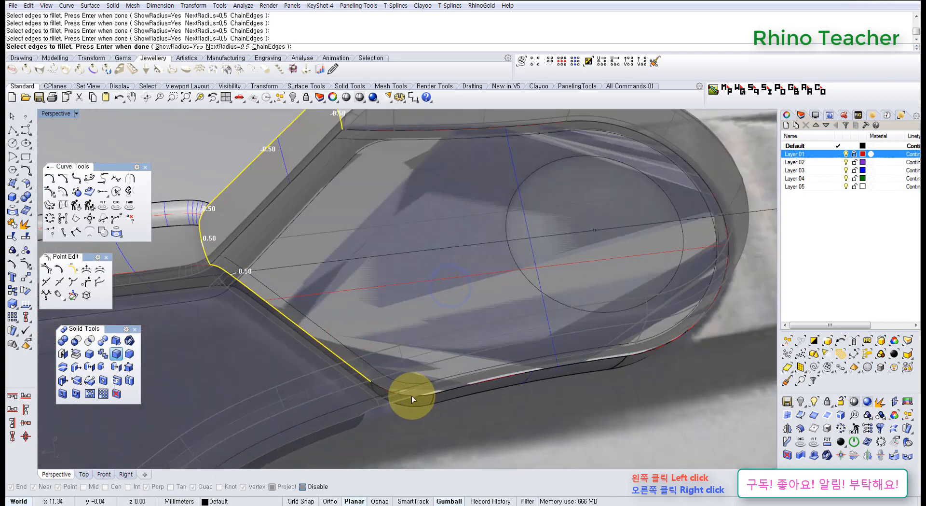
click(456, 391)
right_drag(589, 348, 451, 338)
scroll(452, 338, up, 3)
click(438, 335)
Add the remaining outline edges around the pivot end to the selection and apply the 0.5 mm fillet
right_drag(565, 280, 643, 318)
scroll(489, 365, up, 3)
right_drag(399, 314, 476, 297)
click(368, 314)
mouse_move(389, 233)
right_down()
mouse_move(490, 224)
mouse_move(515, 277)
right_up()
click(514, 278)
mouse_move(620, 276)
right_down()
mouse_move(435, 285)
mouse_move(450, 310)
mouse_move(471, 247)
mouse_move(261, 205)
mouse_move(275, 268)
mouse_move(227, 213)
mouse_move(471, 241)
mouse_move(393, 310)
mouse_move(476, 329)
mouse_move(479, 397)
mouse_move(621, 313)
mouse_move(415, 221)
mouse_move(442, 357)
mouse_move(378, 329)
right_up()
scroll(331, 237, up, 2)
click(333, 256)
right_click(398, 311)
right_click(398, 311)
In the top view, draw a horizontal polyline from the pivot circle's centre to its edge
key(ctrl+F1)
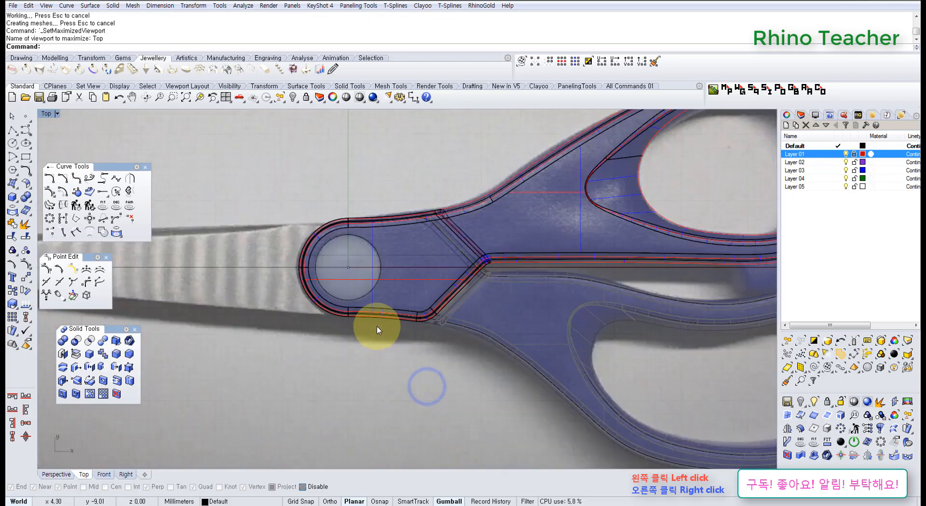
right_drag(331, 307, 476, 312)
scroll(476, 312, down, 6)
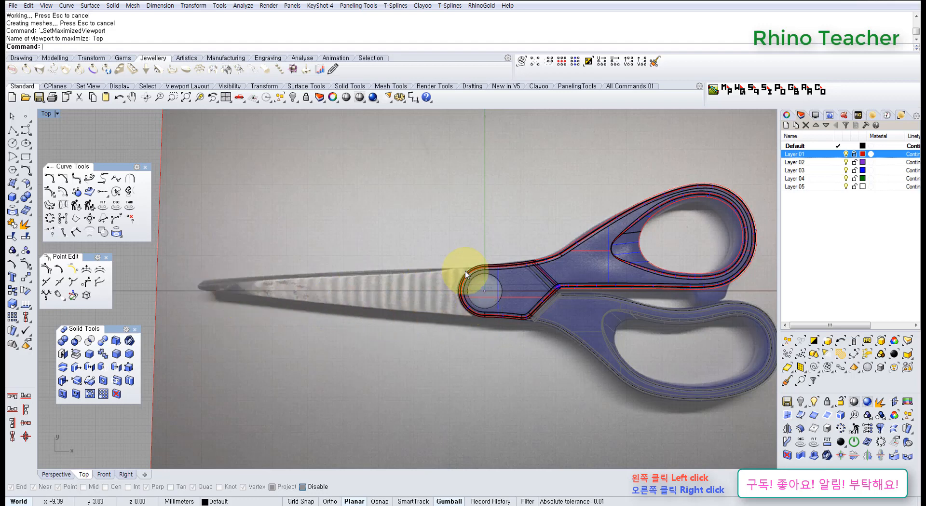
right_drag(415, 305, 384, 326)
scroll(421, 330, up, 6)
scroll(396, 308, up, 6)
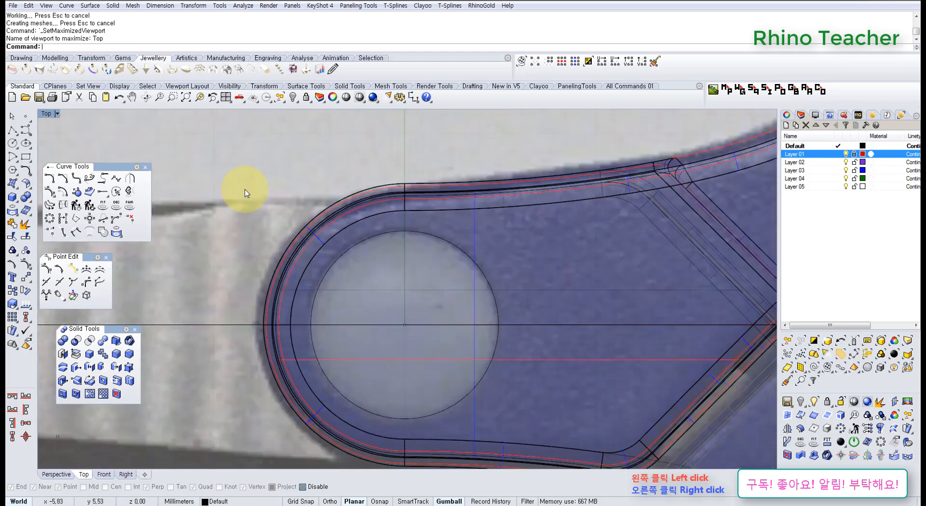
click(13, 130)
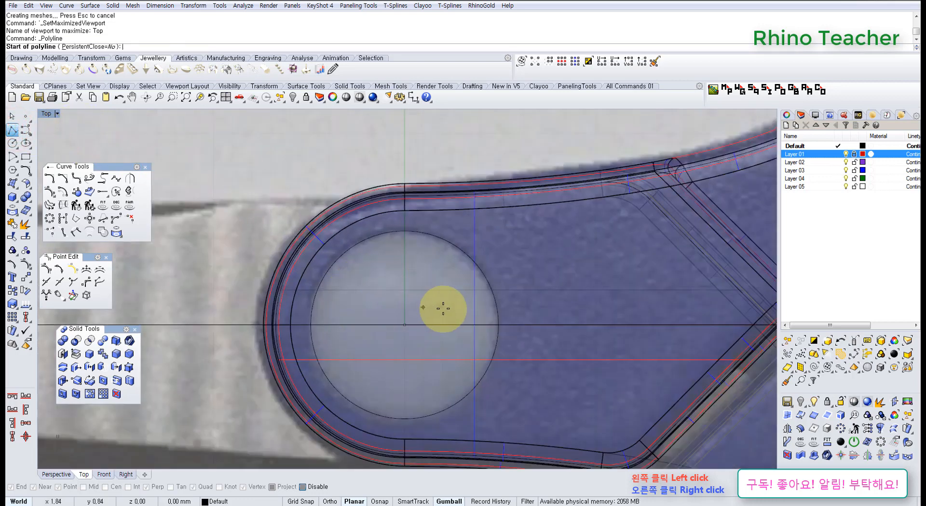
right_drag(430, 308, 370, 311)
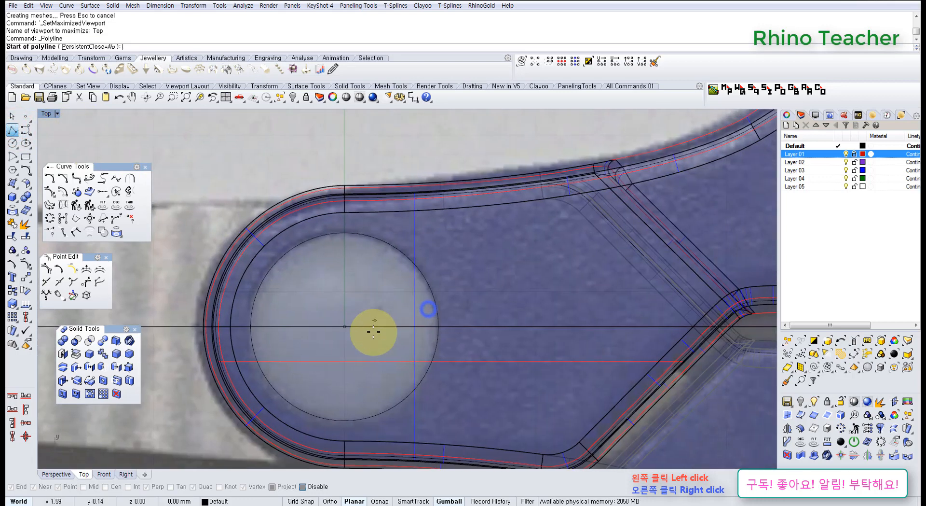
click(345, 327)
click(441, 327)
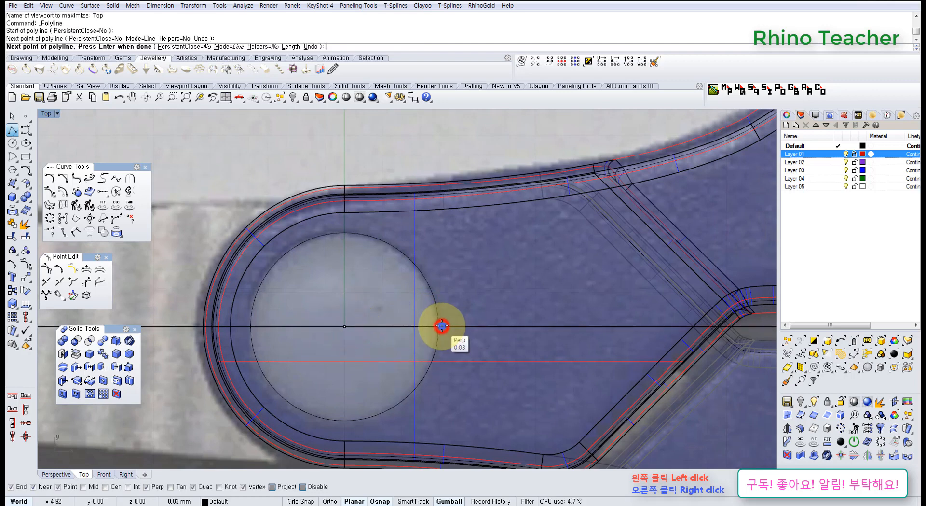
right_click(441, 327)
Hide the long horizontal reference line running through the pivot centre
scroll(427, 335, down, 3)
scroll(413, 336, up, 7)
scroll(453, 334, down, 11)
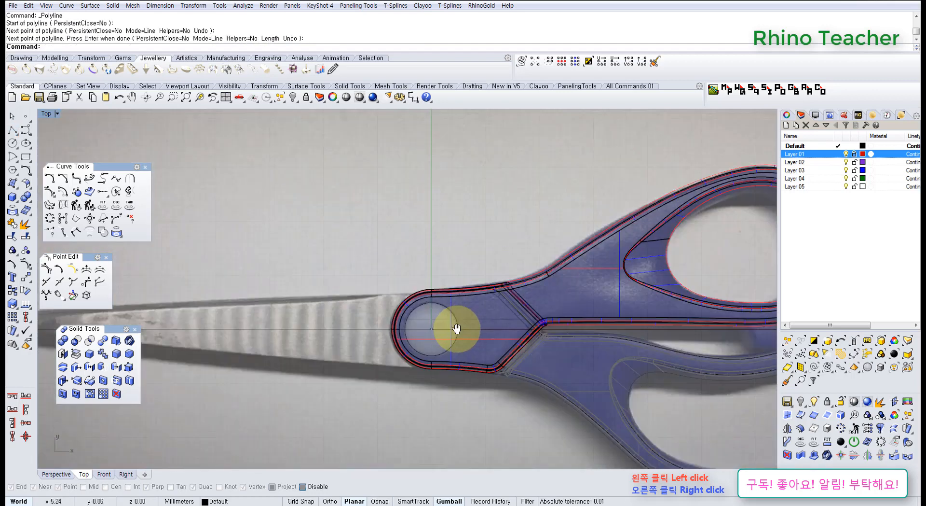
right_drag(456, 329, 436, 320)
click(642, 316)
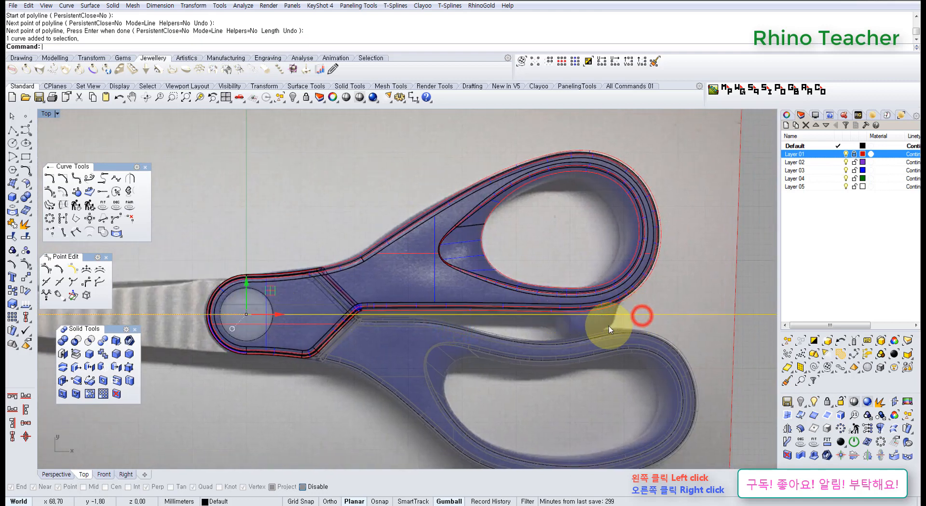
scroll(441, 311, down, 3)
click(293, 97)
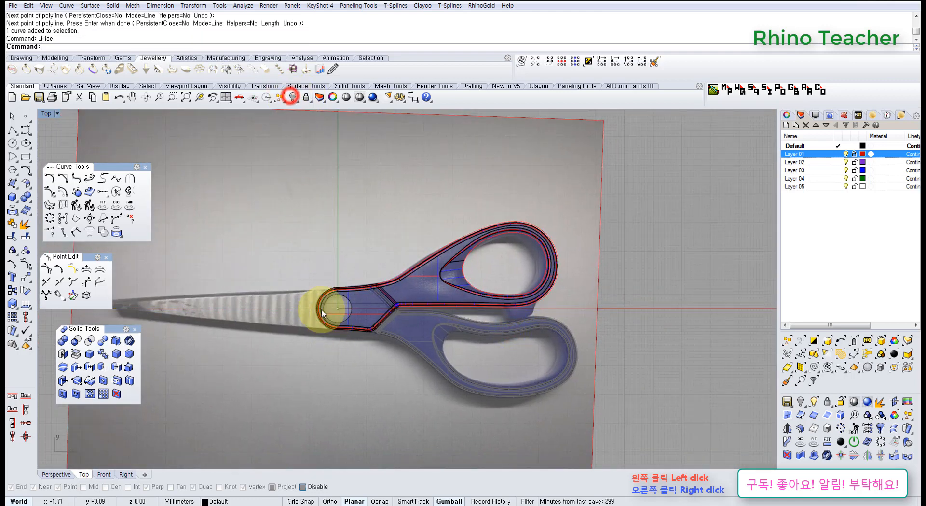
Delete the short pivot line and redraw it about 4.9 mm long from the circle's centre point to its edge
scroll(333, 309, up, 8)
click(422, 329)
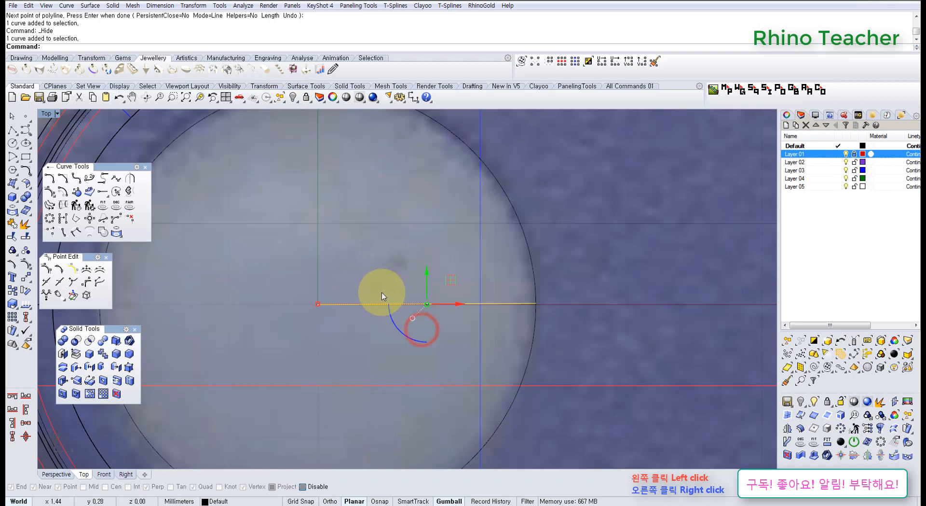
key(Delete)
click(13, 132)
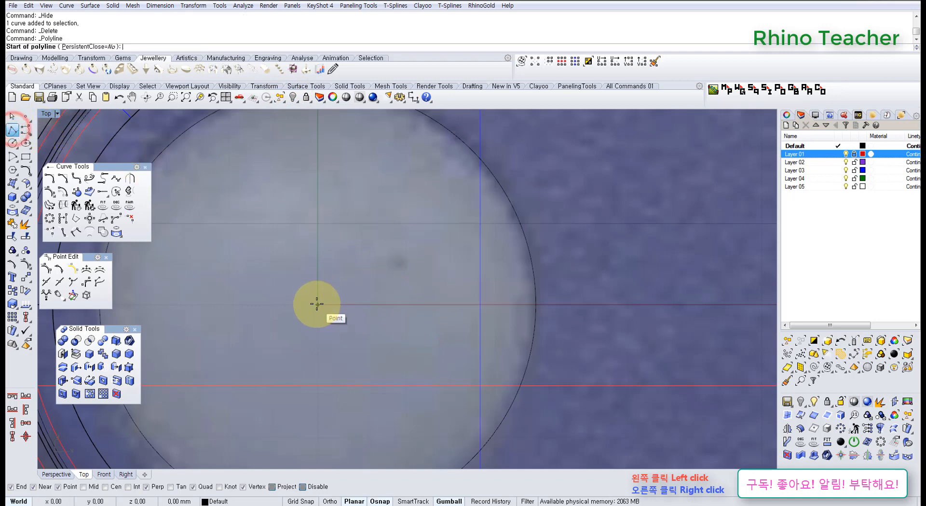
scroll(317, 303, down, 2)
click(317, 305)
scroll(462, 322, up, 4)
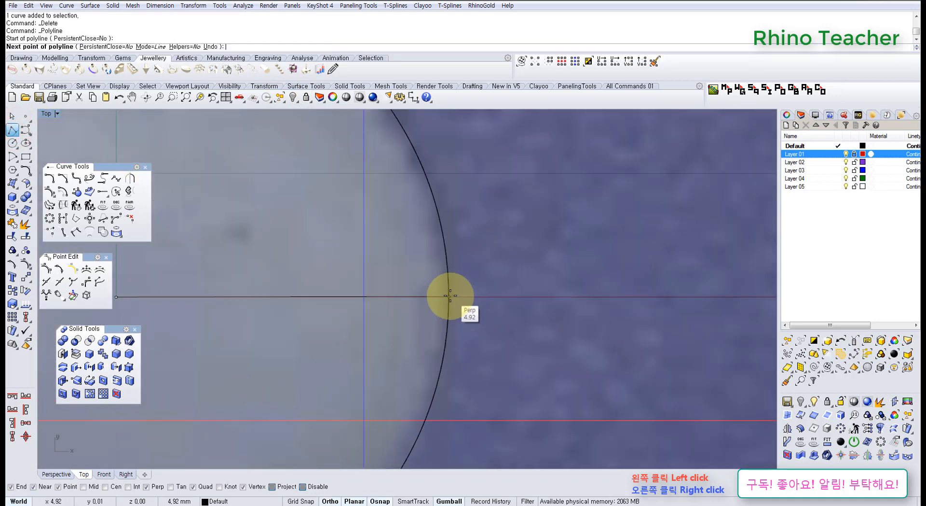
scroll(449, 299, up, 3)
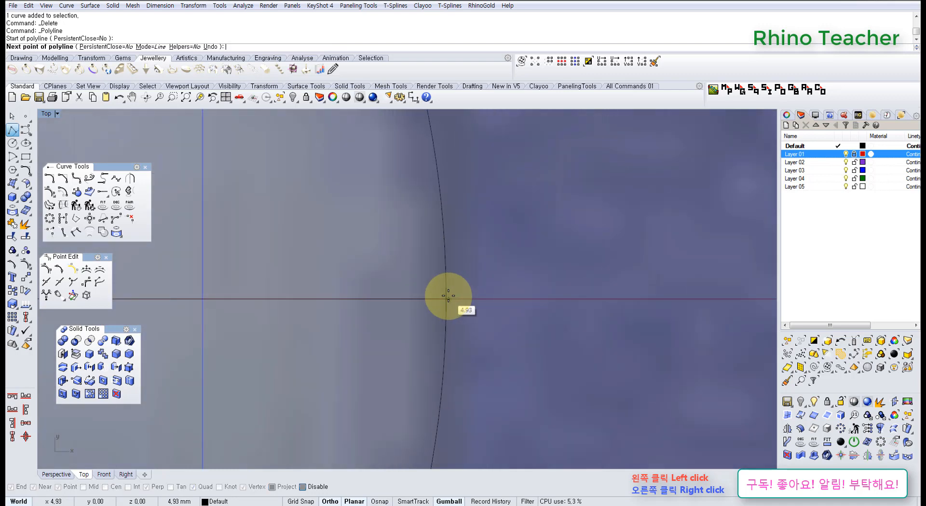
click(432, 313)
right_click(432, 314)
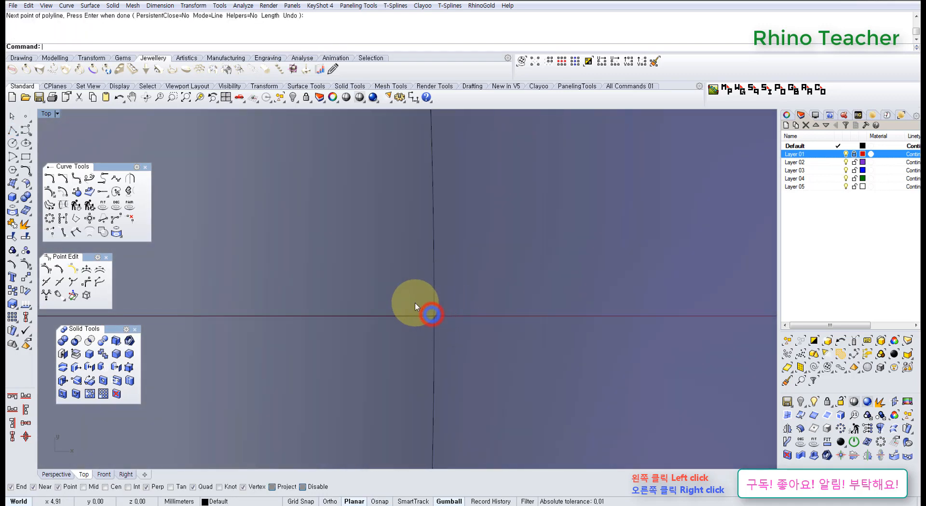
Change the new pivot line to degree 3 and turn on its control points
drag(371, 283, 309, 329)
scroll(302, 329, down, 8)
right_drag(259, 321, 470, 301)
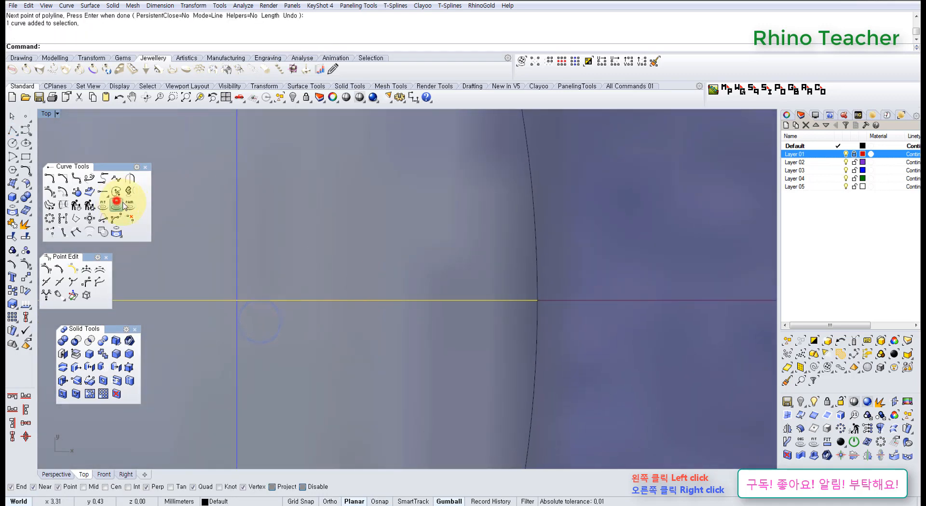
click(116, 205)
right_drag(341, 250, 429, 272)
text(3)
key(Return)
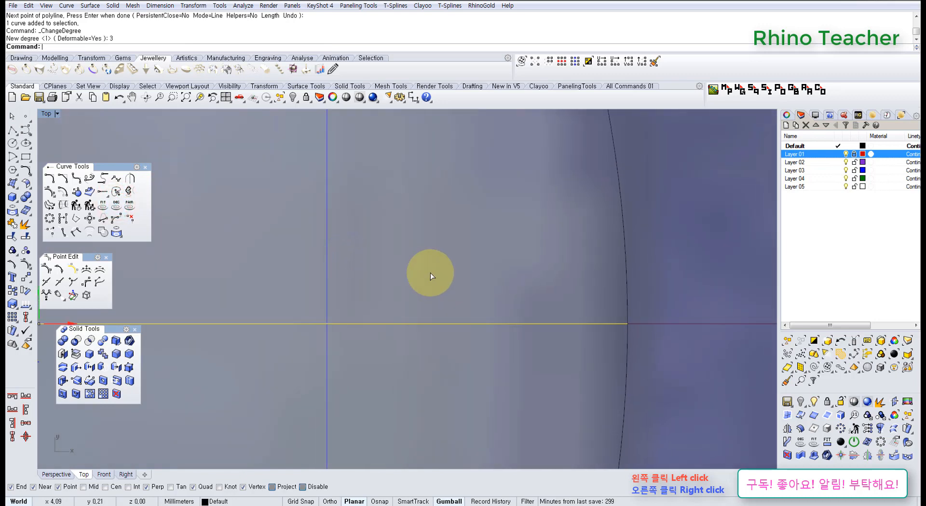
scroll(430, 273, down, 8)
key(F10)
Raise the three control points nearest the pivot centre by about 1.6 mm in the front view to form a dome profile
scroll(428, 272, down, 12)
right_drag(345, 280, 345, 329)
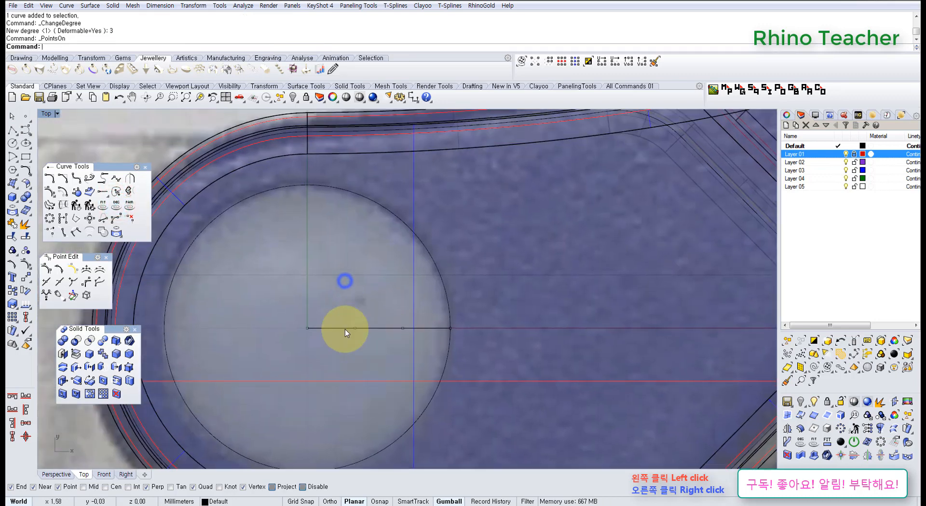
scroll(341, 329, up, 6)
drag(223, 279, 469, 366)
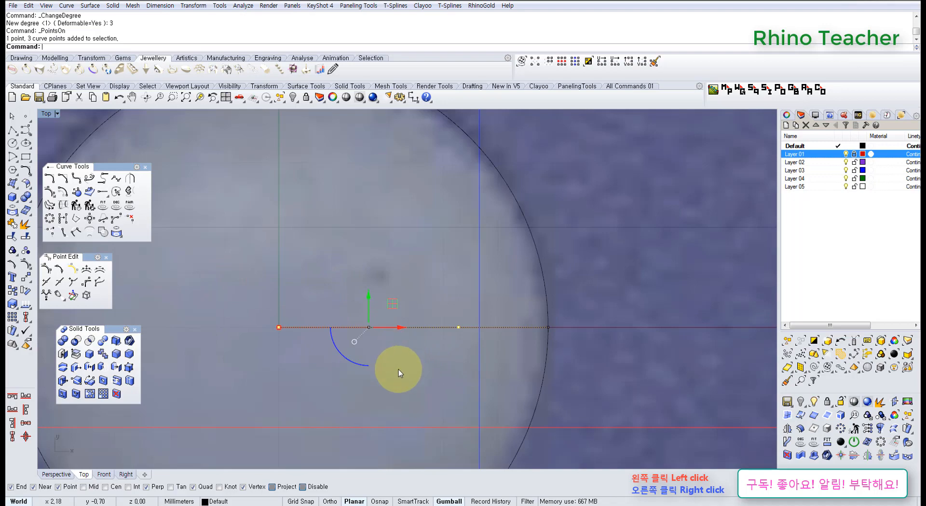
key(ctrl+F4)
scroll(400, 364, up, 3)
right_drag(358, 316, 341, 302)
right_drag(391, 347, 370, 325)
scroll(370, 326, up, 7)
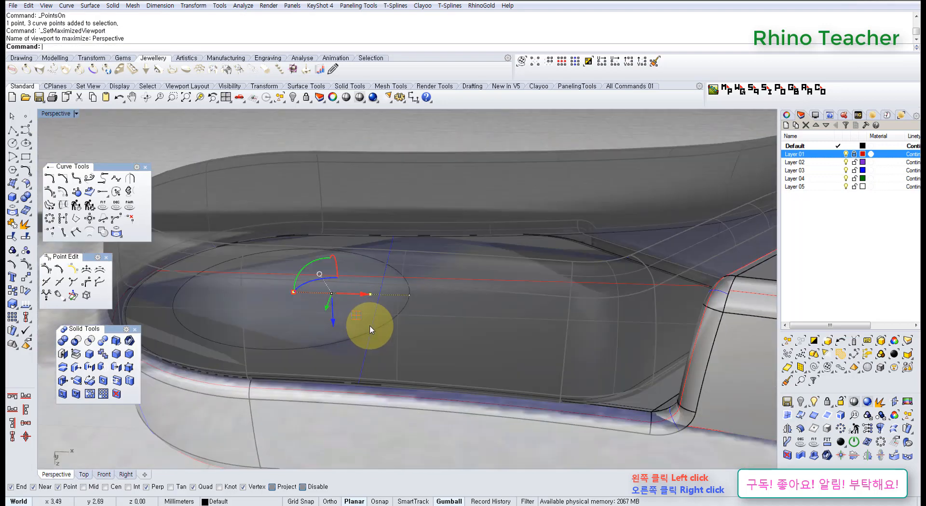
click(225, 98)
text(ZEA)
key(Return)
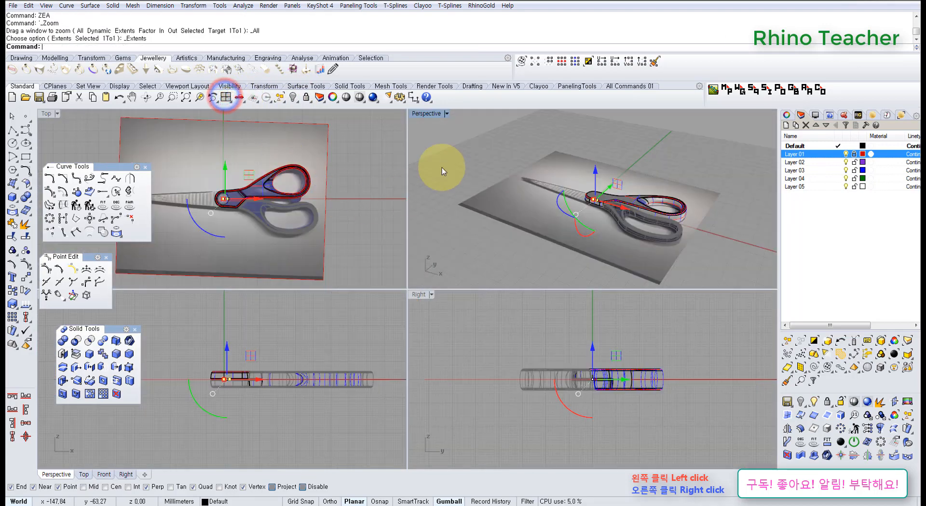
double_click(414, 114)
right_drag(492, 258, 512, 234)
scroll(414, 299, up, 8)
scroll(413, 298, down, 2)
key(ctrl+F2)
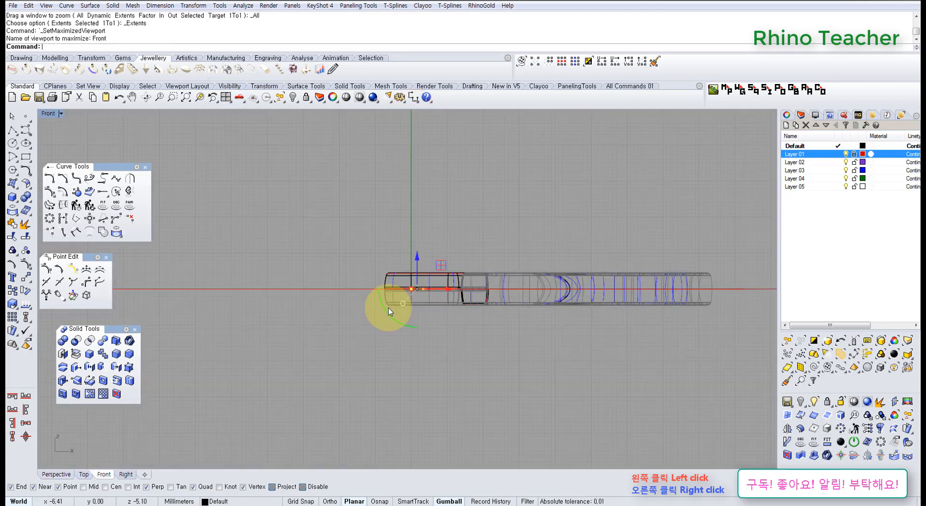
scroll(415, 289, up, 5)
drag(401, 302, 403, 258)
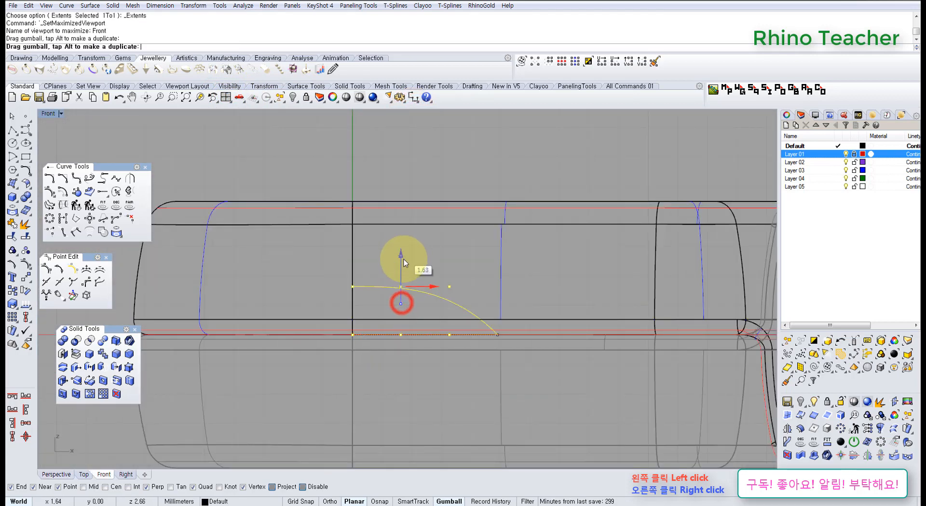
Turn off the curve's control points and delete the point object at its inner end
key(Escape)
drag(338, 278, 381, 299)
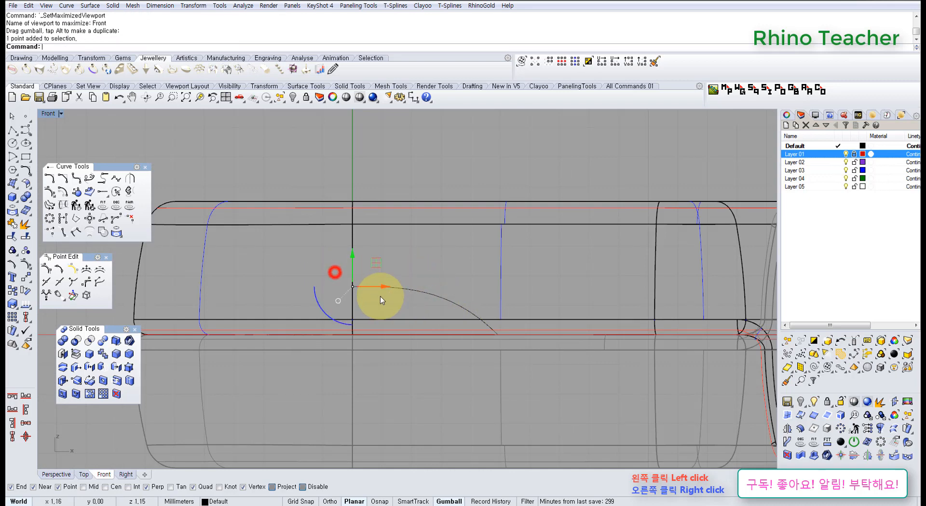
scroll(405, 287, down, 8)
right_drag(415, 284, 379, 307)
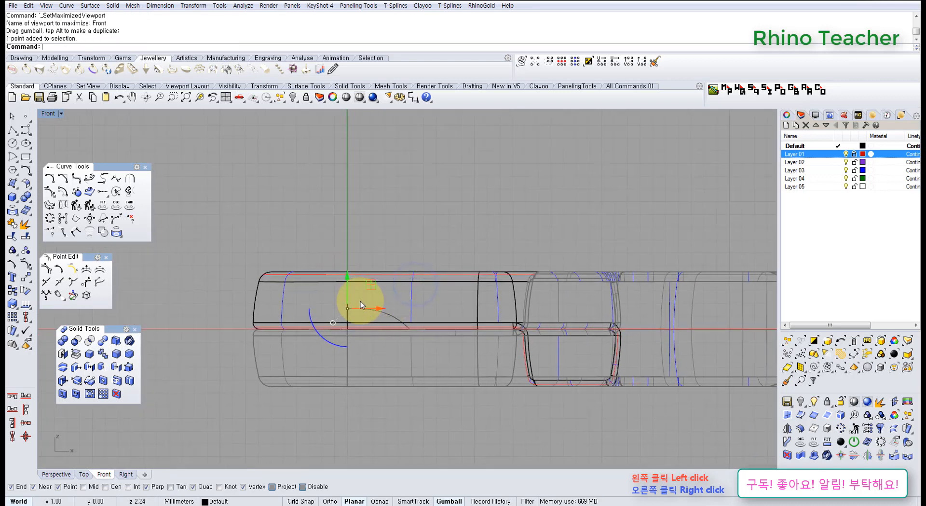
scroll(378, 315, up, 8)
Move the dome profile curve straight up so its outer end sits on the upper handle half's top surface
drag(409, 292, 367, 319)
scroll(381, 317, down, 4)
mouse_move(385, 316)
right_down()
mouse_move(411, 307)
mouse_move(397, 319)
right_up()
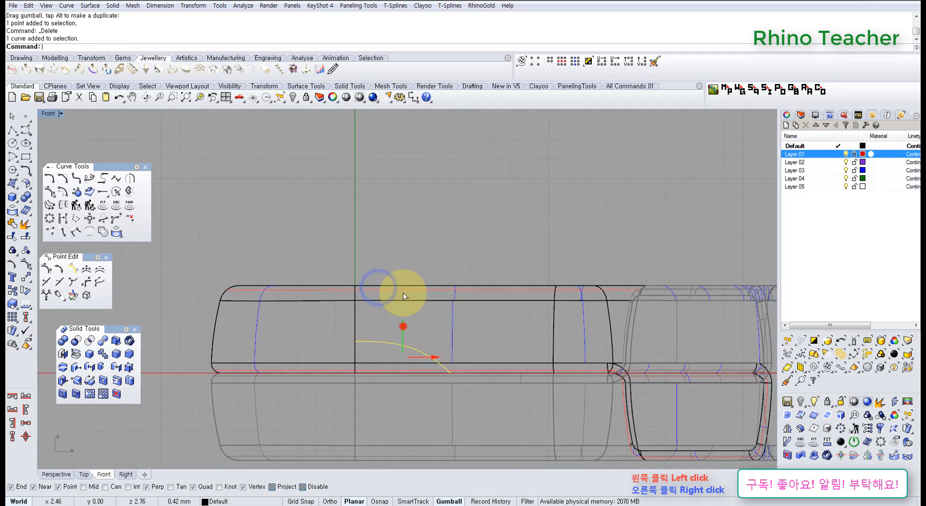
drag(403, 326, 361, 271)
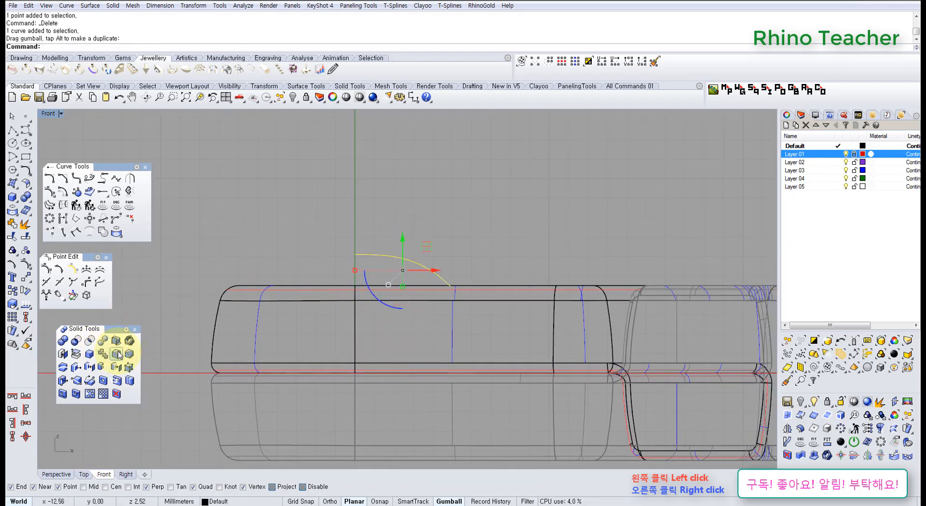
Revolve the dome profile curve a full circle about the vertical axis through the origin, with history recording enabled
click(13, 182)
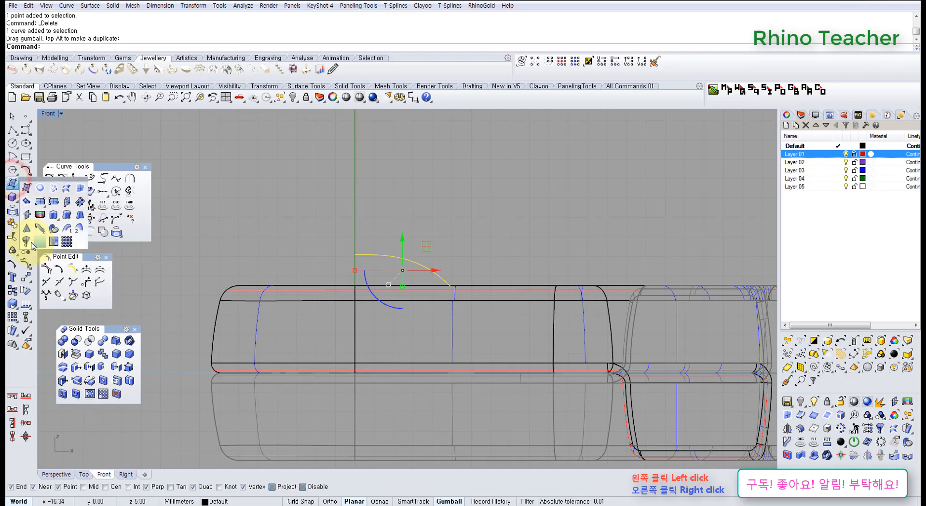
click(501, 499)
scroll(393, 261, down, 3)
right_drag(384, 261, 377, 317)
text(0)
key(Return)
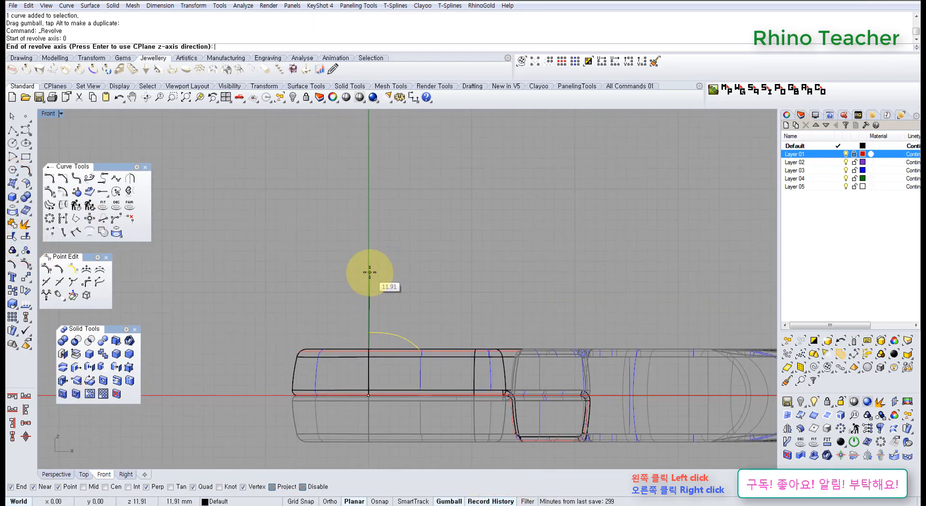
click(368, 272)
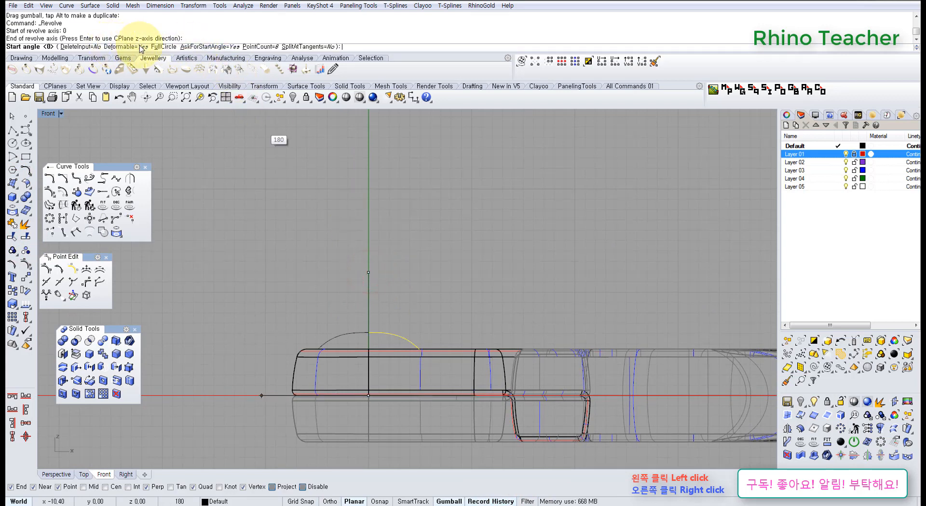
click(169, 50)
right_drag(445, 332, 432, 296)
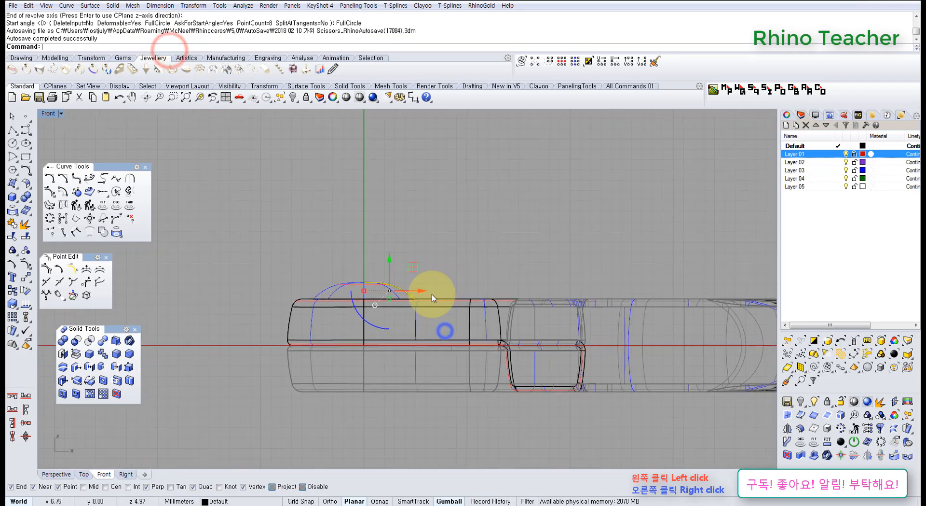
Turn on the profile curve's control points and lower the point next to its outer end
scroll(432, 296, up, 4)
key(F10)
scroll(362, 286, up, 7)
drag(395, 223, 424, 280)
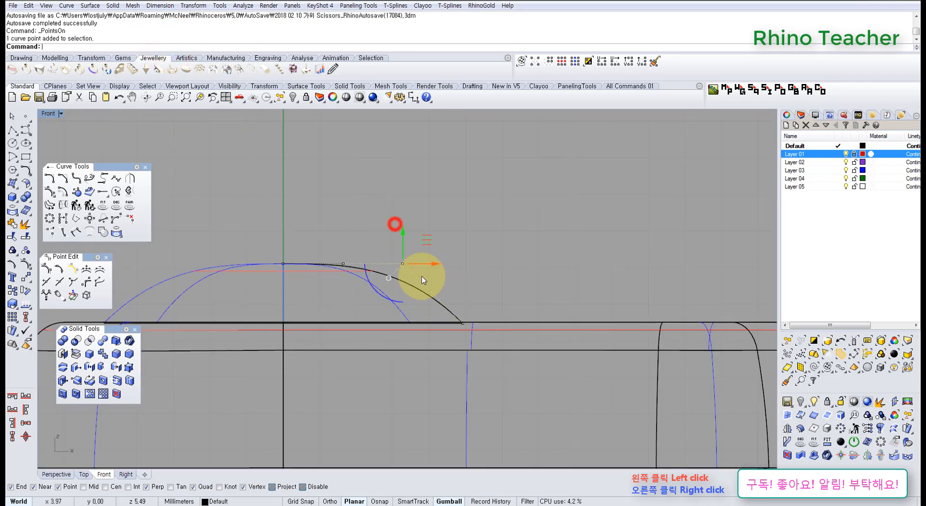
drag(404, 242, 405, 251)
click(409, 222)
Lower the two control points nearest the pivot axis to flatten the dome, and readjust the point next to the outer end
drag(218, 217, 380, 283)
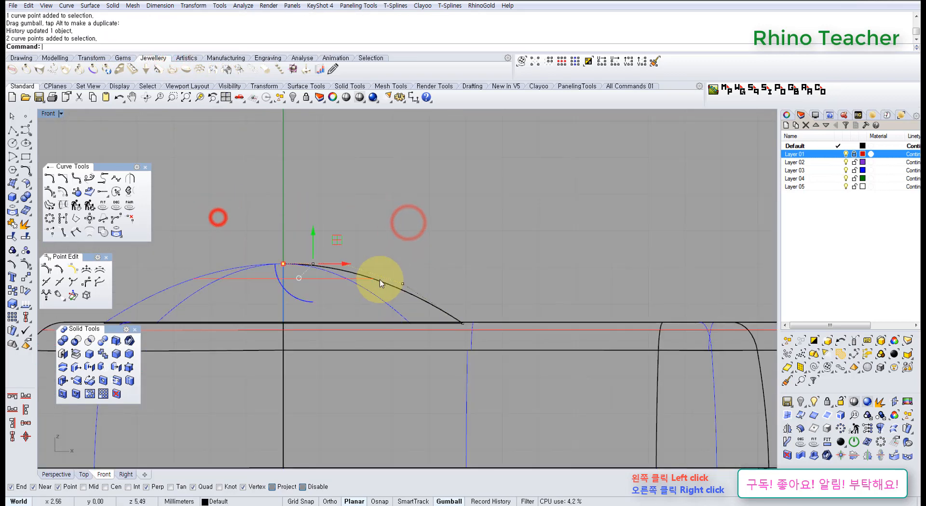
scroll(382, 278, down, 8)
right_drag(432, 266, 459, 274)
scroll(377, 275, up, 5)
drag(318, 282, 326, 297)
click(388, 285)
drag(388, 307, 412, 315)
click(429, 285)
scroll(423, 295, down, 8)
right_drag(412, 299, 456, 276)
scroll(438, 299, up, 6)
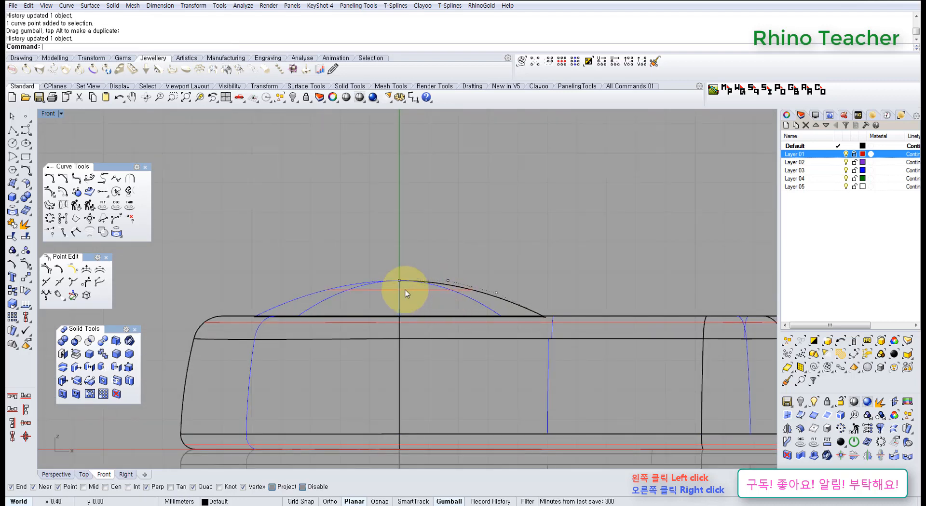
Fine-tune the height of the control point next to the profile's outer end, and turn off the control points
scroll(405, 290, up, 4)
right_drag(539, 306, 408, 309)
scroll(475, 304, down, 4)
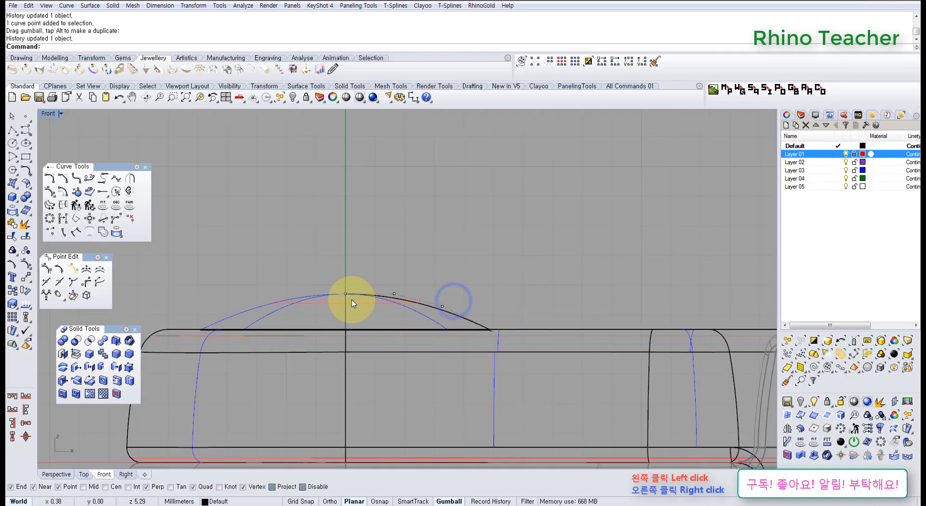
drag(302, 250, 496, 329)
scroll(393, 285, up, 6)
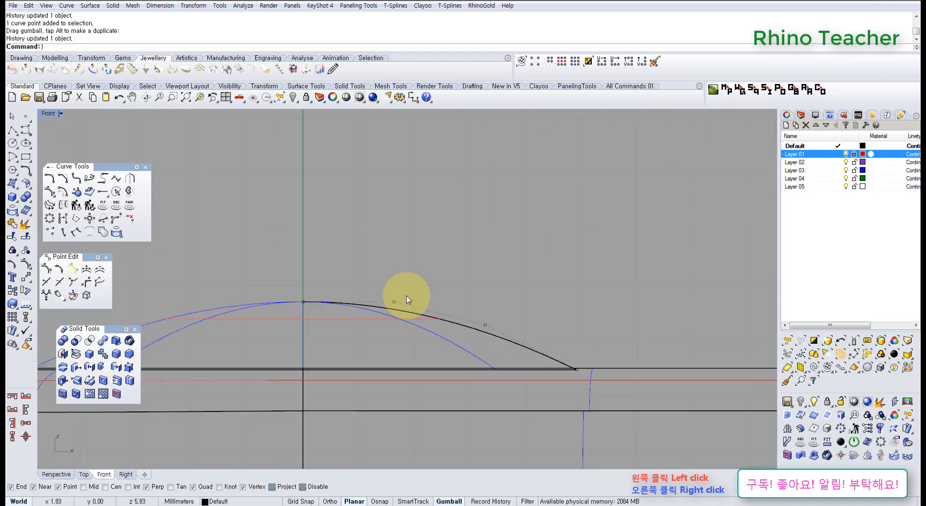
right_drag(447, 286, 401, 270)
drag(415, 270, 470, 330)
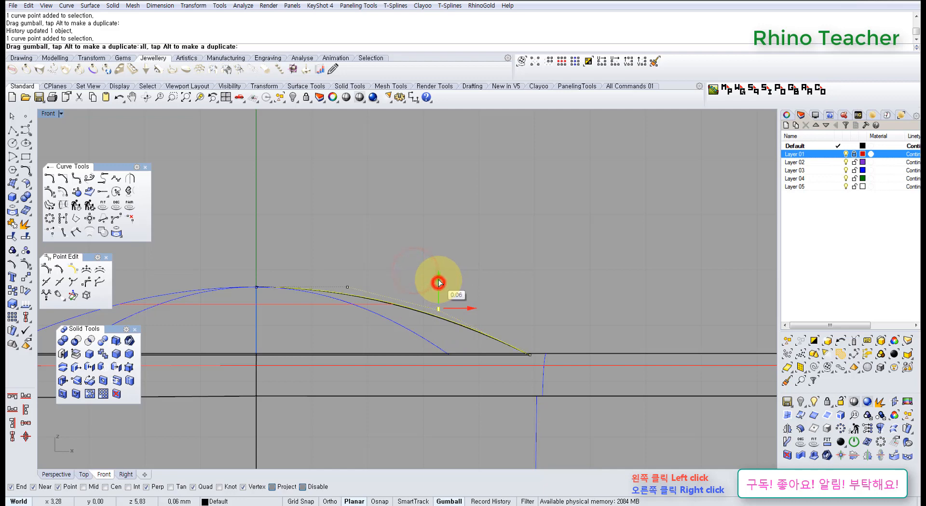
drag(439, 279, 410, 319)
scroll(430, 290, down, 2)
key(Escape)
key(Escape)
Hide the dome's profile curve, leaving the revolved surface out of the selection
right_drag(426, 309, 516, 282)
drag(526, 251, 423, 265)
ctrl+drag(319, 241, 288, 278)
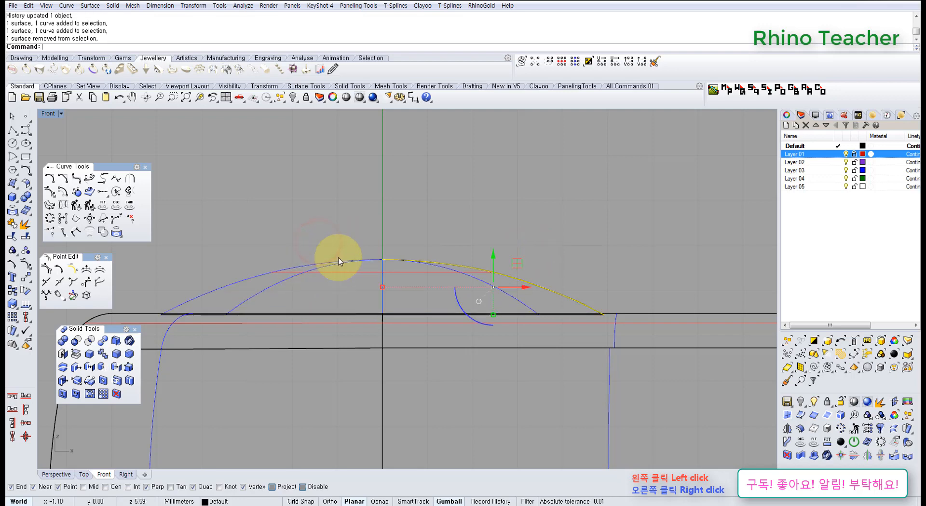
click(293, 94)
click(502, 179)
click(500, 217)
Align the bottom of the revolved dome surface to the upper handle half's top surface in the front view
right_drag(484, 304, 370, 284)
drag(432, 242, 377, 288)
right_drag(363, 296, 476, 295)
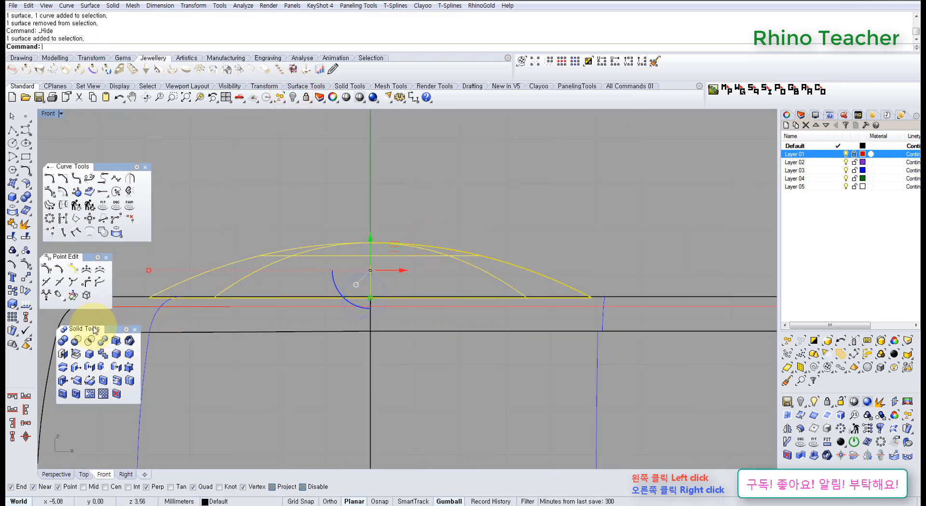
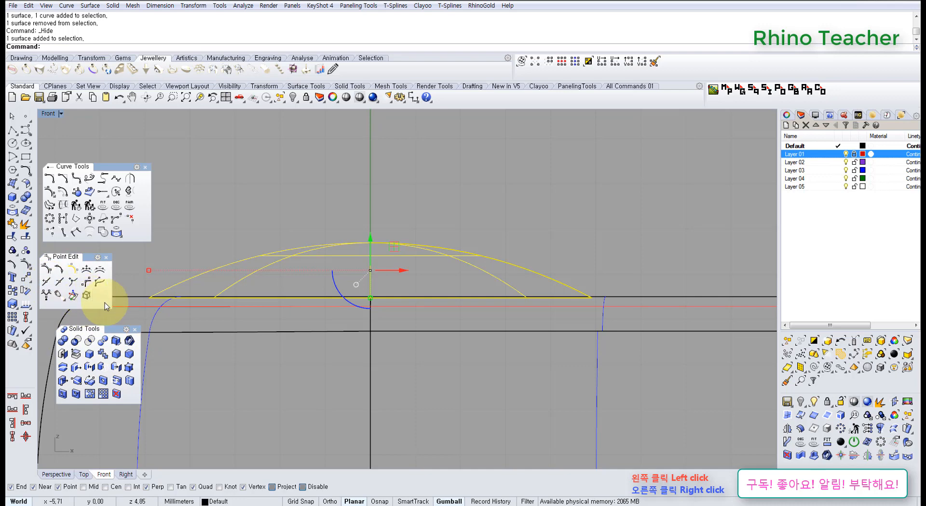
right_drag(486, 293, 473, 287)
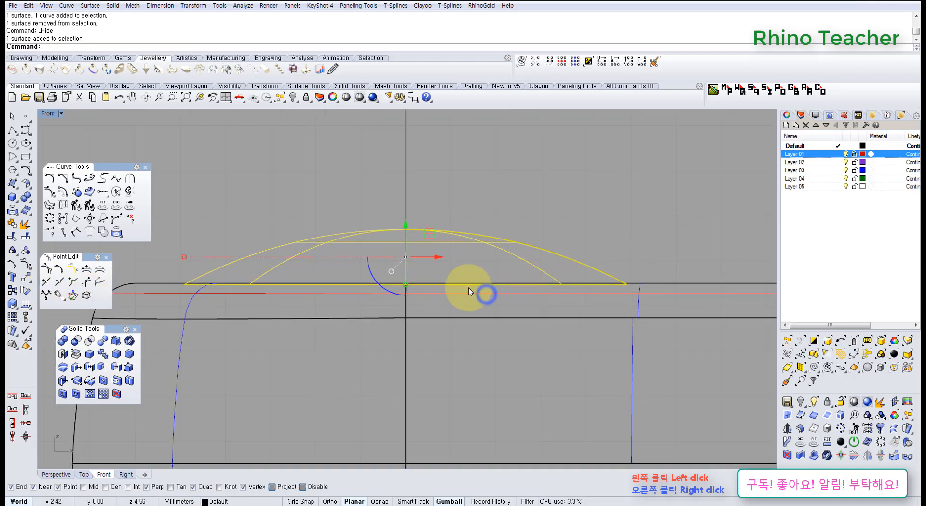
click(136, 330)
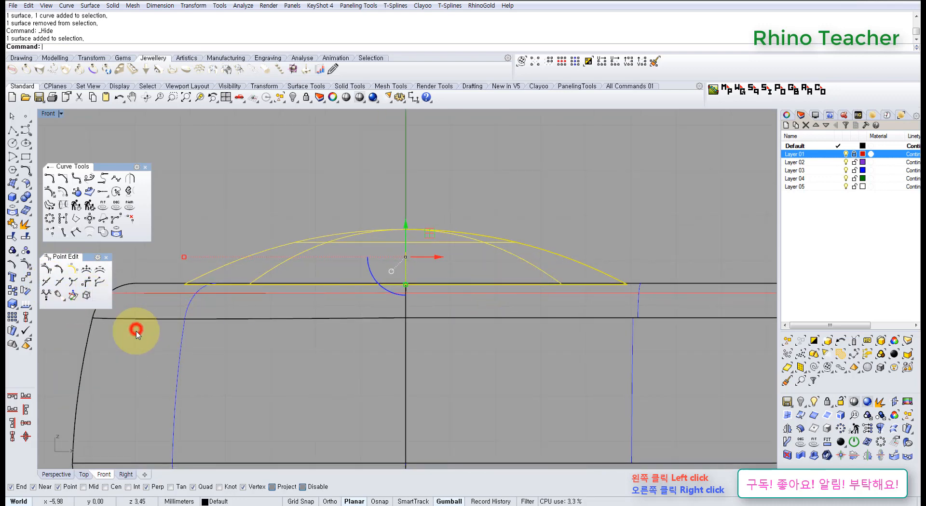
click(26, 395)
right_drag(600, 281, 494, 310)
scroll(566, 315, up, 2)
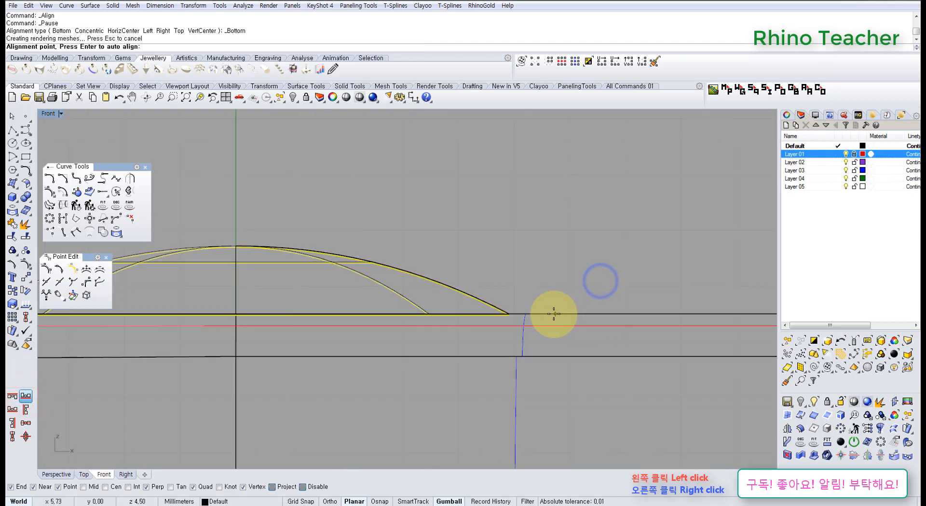
click(554, 313)
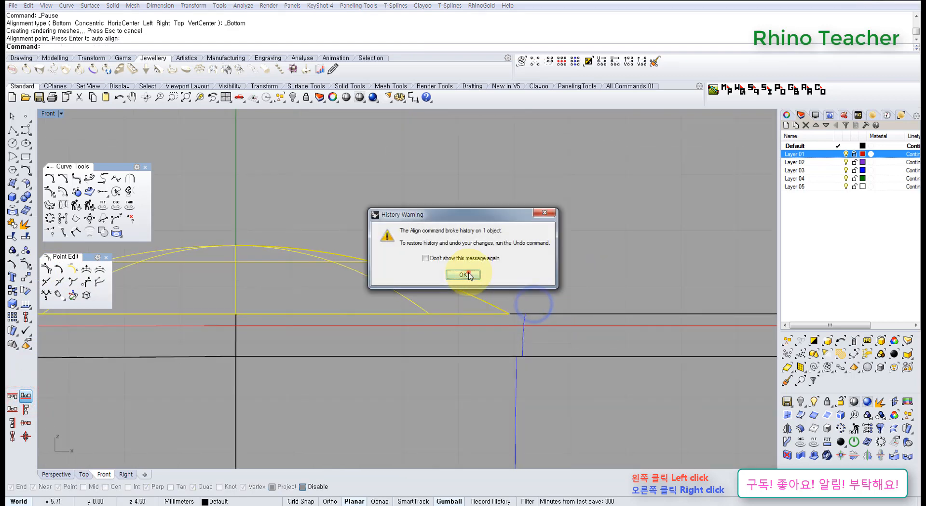
click(466, 274)
right_drag(423, 259, 430, 287)
scroll(483, 270, down, 5)
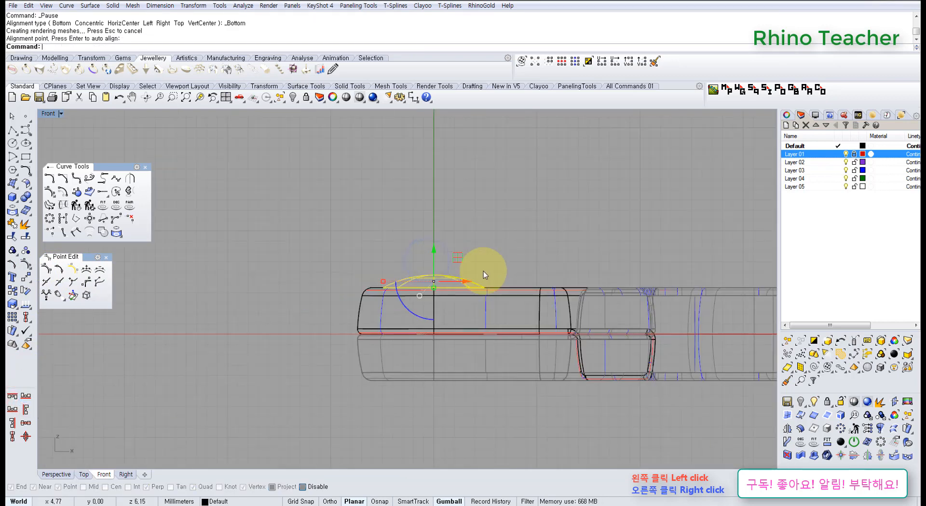
scroll(483, 271, down, 8)
scroll(463, 289, up, 10)
right_drag(509, 281, 409, 303)
scroll(400, 289, up, 2)
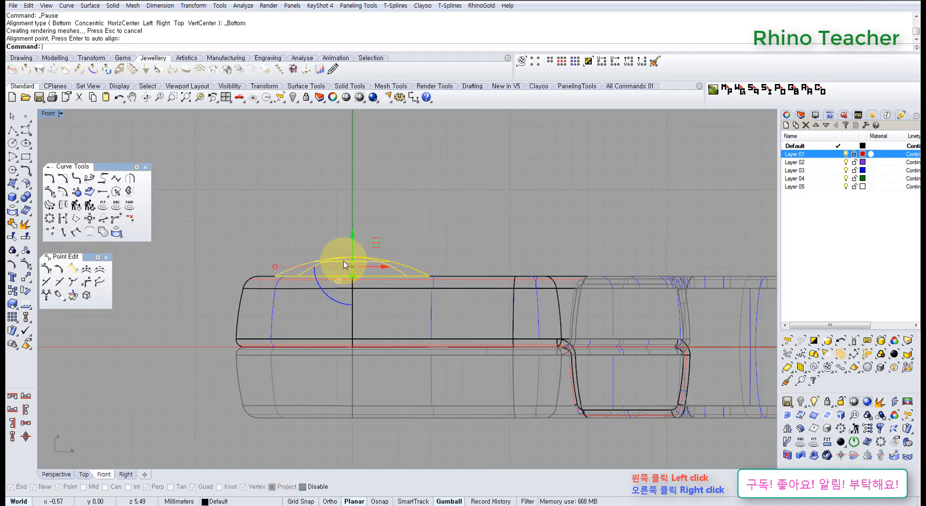
Extrude the dome's circular base edge straight down into the upper handle half as an open surface with Solid set to No
key(ctrl+F4)
mouse_move(358, 268)
right_down()
mouse_move(381, 308)
mouse_move(364, 274)
right_up()
scroll(382, 313, up, 5)
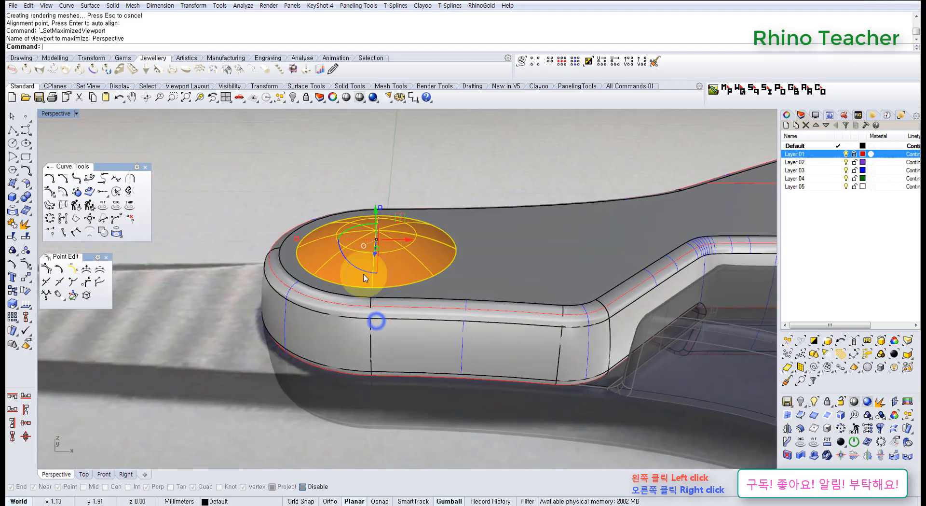
click(228, 162)
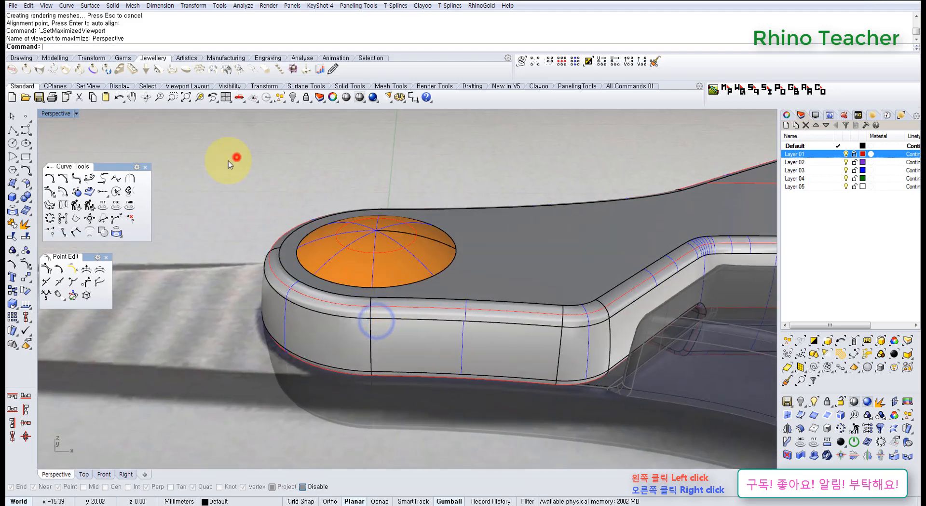
click(11, 185)
click(60, 221)
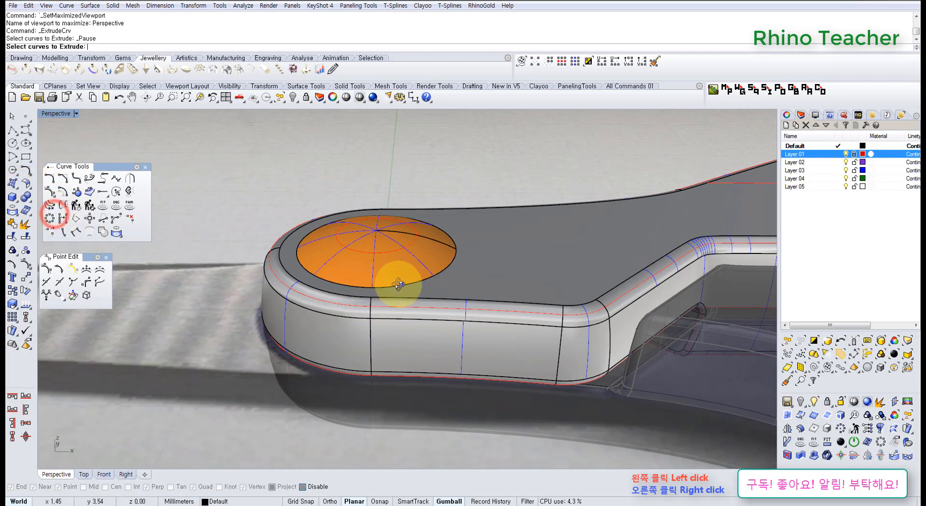
scroll(389, 276, up, 3)
click(390, 275)
right_click(390, 275)
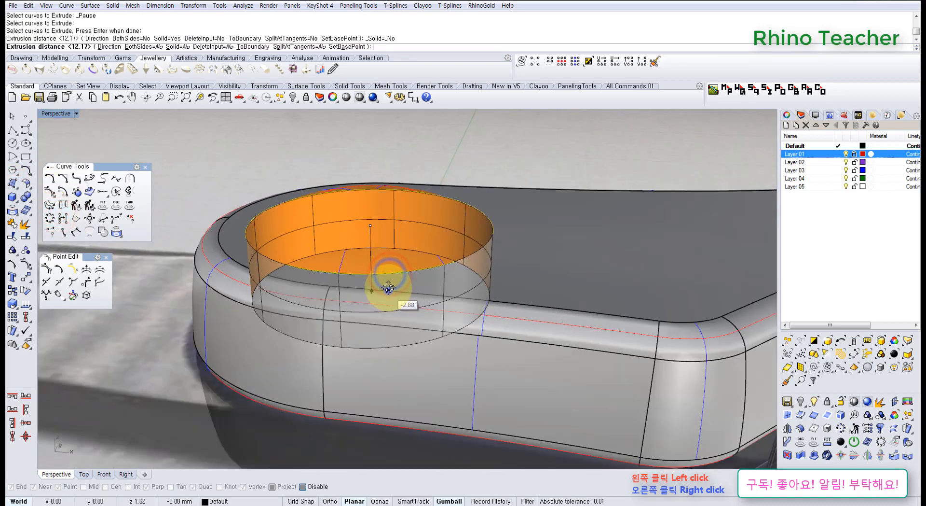
right_drag(387, 285, 357, 222)
click(399, 250)
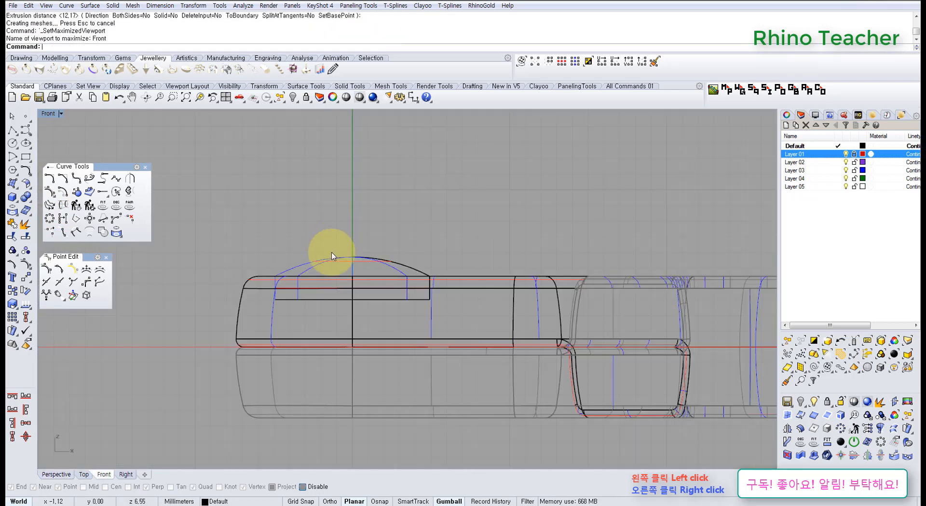
Join the dome and its extruded wall, and cap the open bottom into a closed solid
drag(207, 191, 264, 273)
click(12, 224)
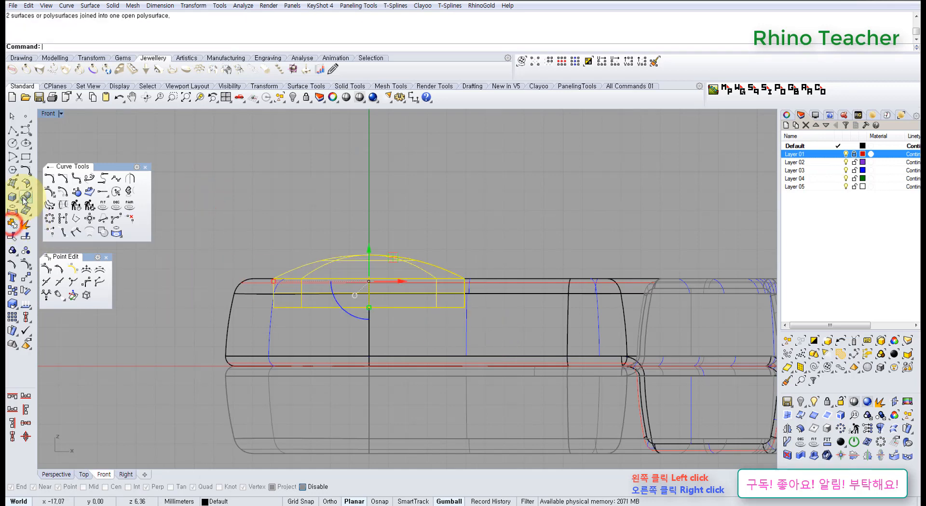
click(25, 197)
click(39, 215)
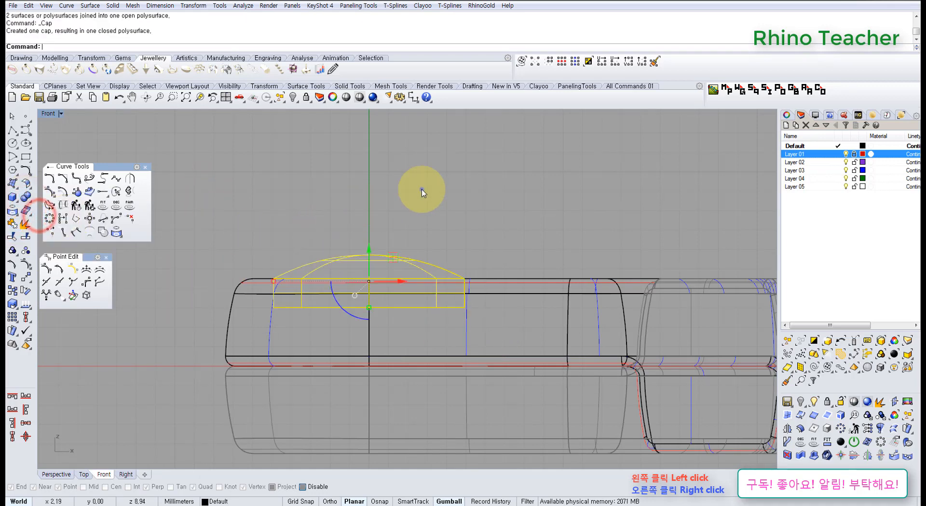
Mirror a copy of the domed screw cap across the horizontal plane through the origin onto the lower handle half
right_drag(422, 189, 353, 268)
key(ctrl+F4)
click(353, 264)
scroll(357, 256, up, 6)
click(358, 273)
scroll(353, 300, down, 6)
key(ctrl+F2)
right_drag(305, 319, 365, 268)
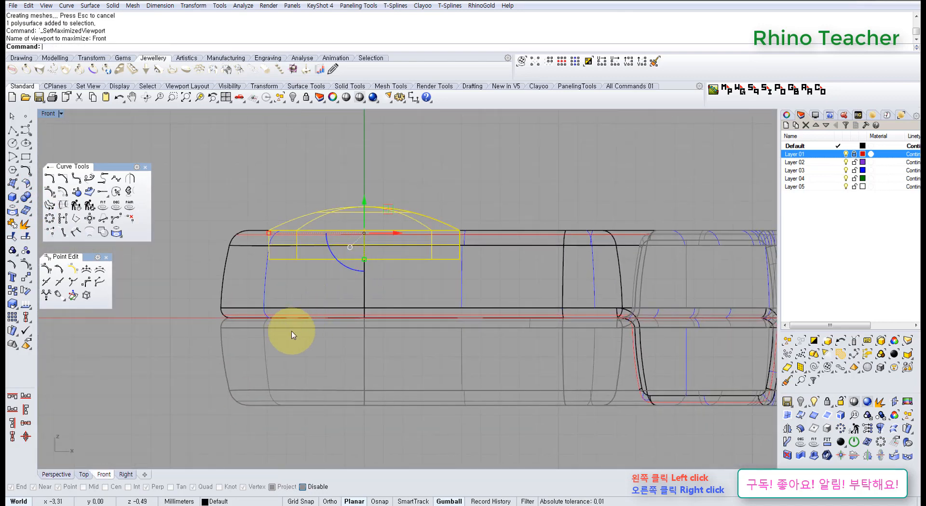
middle_click(325, 333)
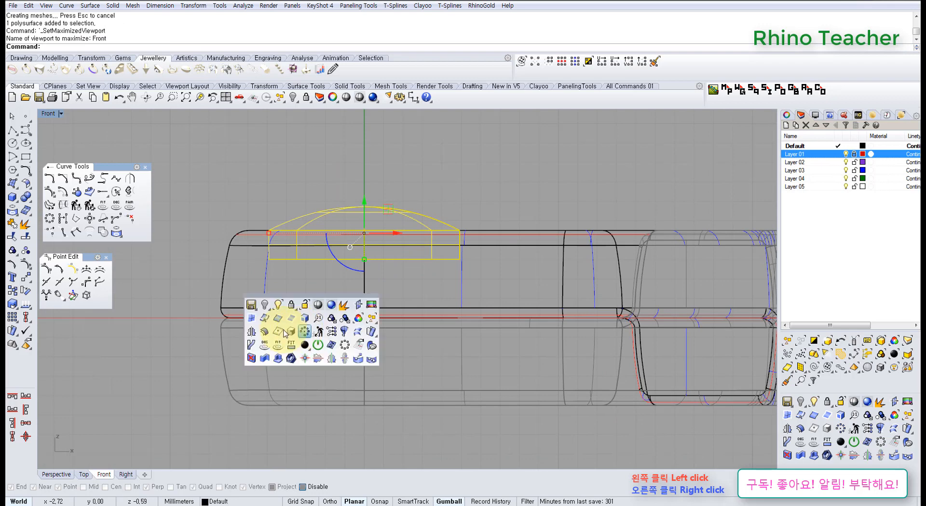
click(252, 331)
text(0)
key(Return)
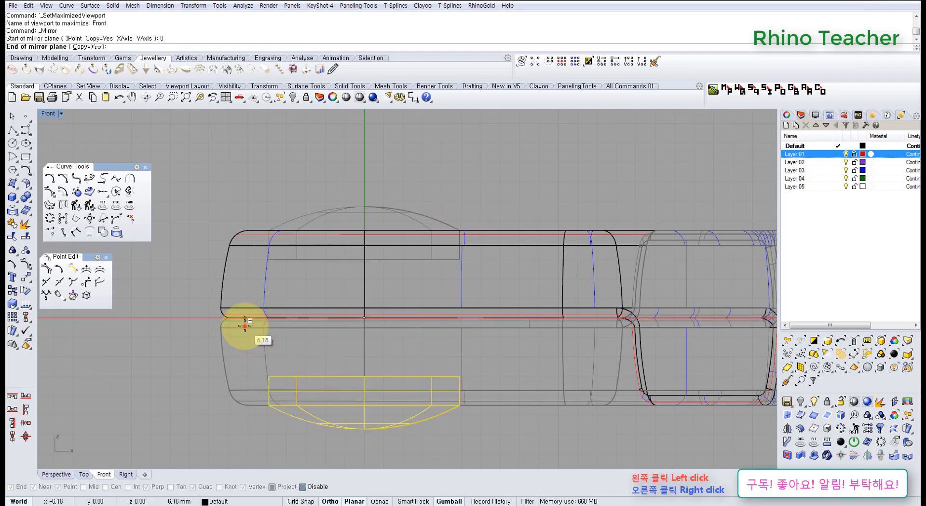
click(245, 325)
Boolean-subtract the upper screw cap from the upper handle half with DeleteInput set to No, keeping the cap
key(ctrl+F4)
scroll(349, 313, up, 3)
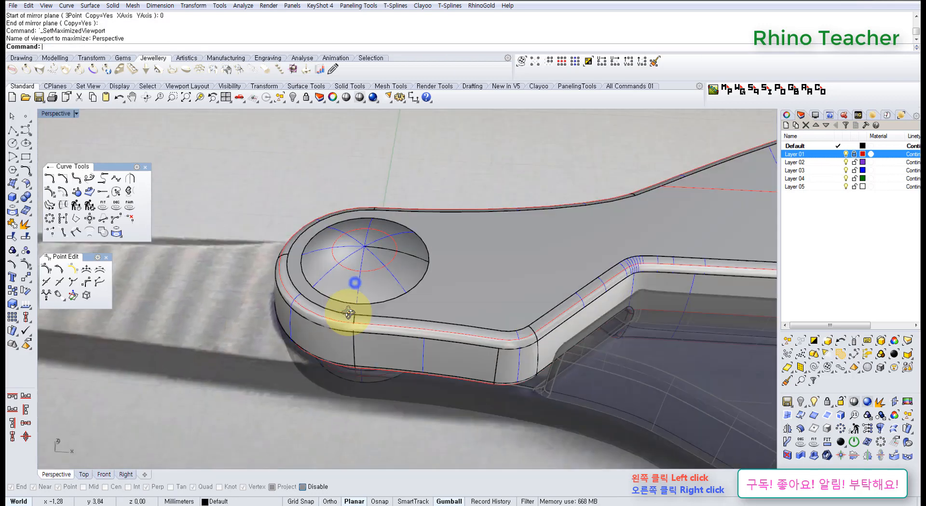
scroll(436, 287, up, 6)
right_drag(434, 287, 424, 275)
click(465, 273)
scroll(463, 272, down, 4)
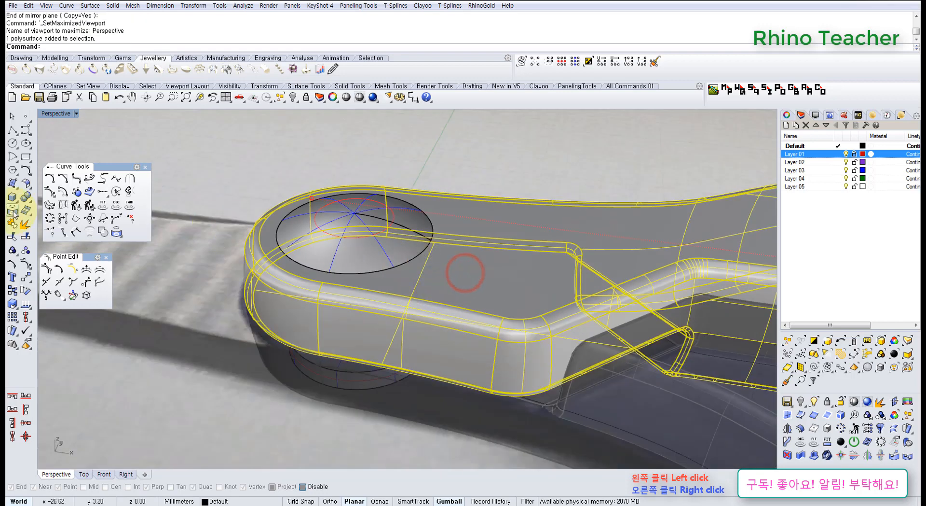
drag(26, 196, 46, 203)
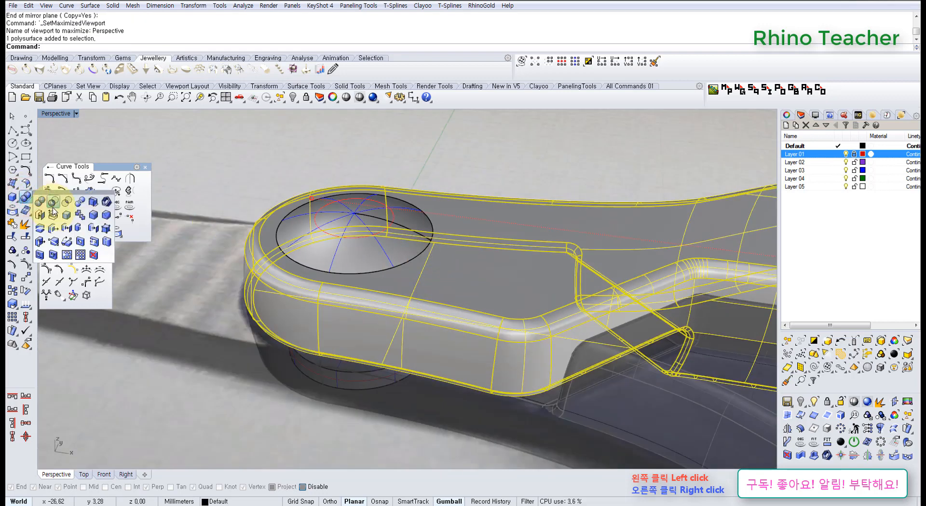
click(53, 204)
click(326, 246)
right_click(330, 250)
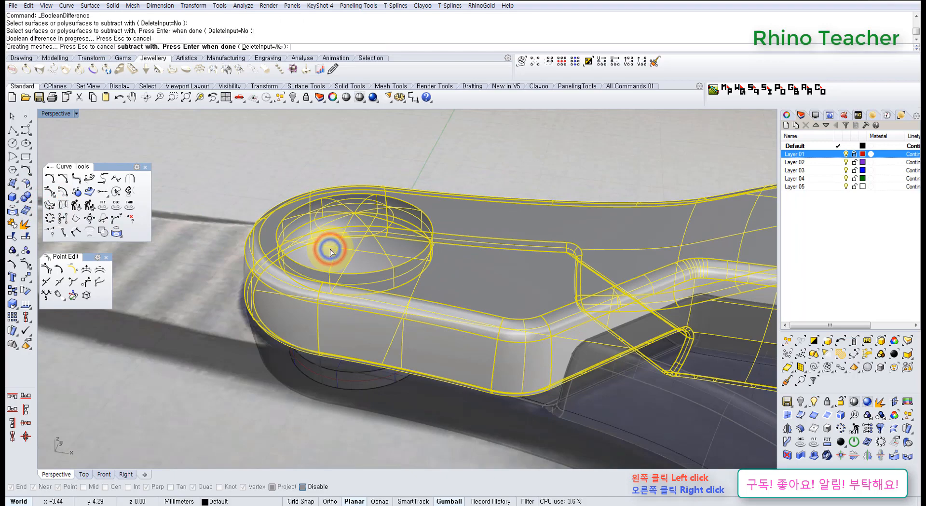
scroll(321, 248, up, 5)
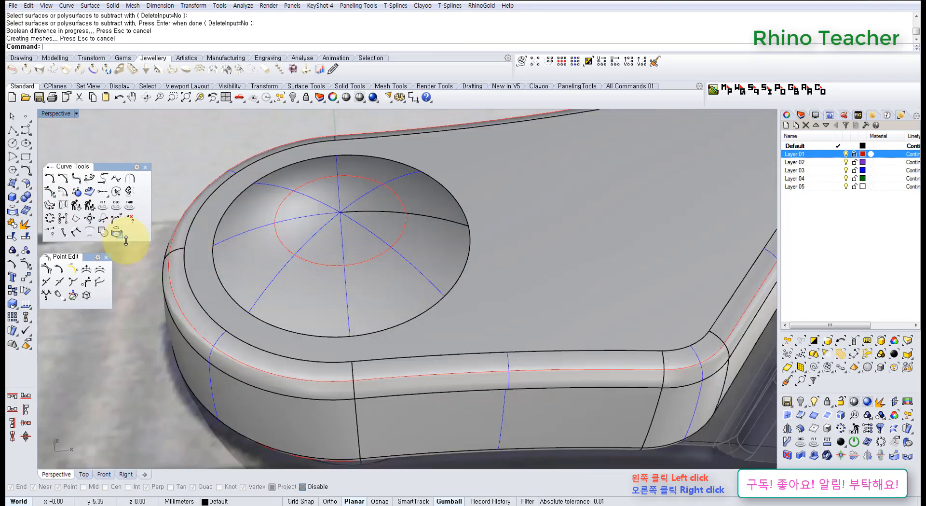
scroll(295, 348, down, 6)
right_drag(345, 399, 347, 350)
right_drag(430, 314, 432, 333)
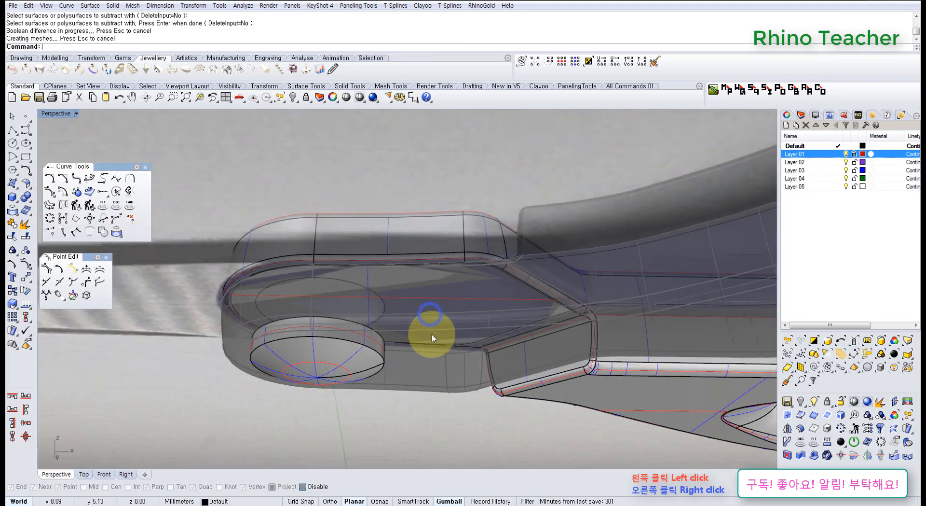
Unlock the lower handle half so it can be edited
middle_click(433, 328)
click(426, 304)
click(425, 311)
right_click(427, 313)
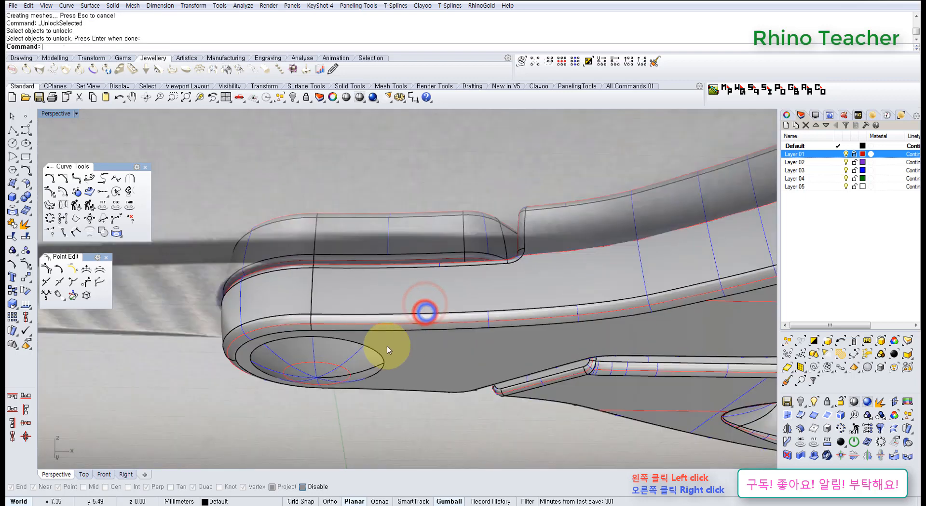
Boolean-subtract the lower screw cap from the lower handle half with DeleteInput set to No, keeping the cap
right_drag(351, 344, 237, 321)
click(24, 197)
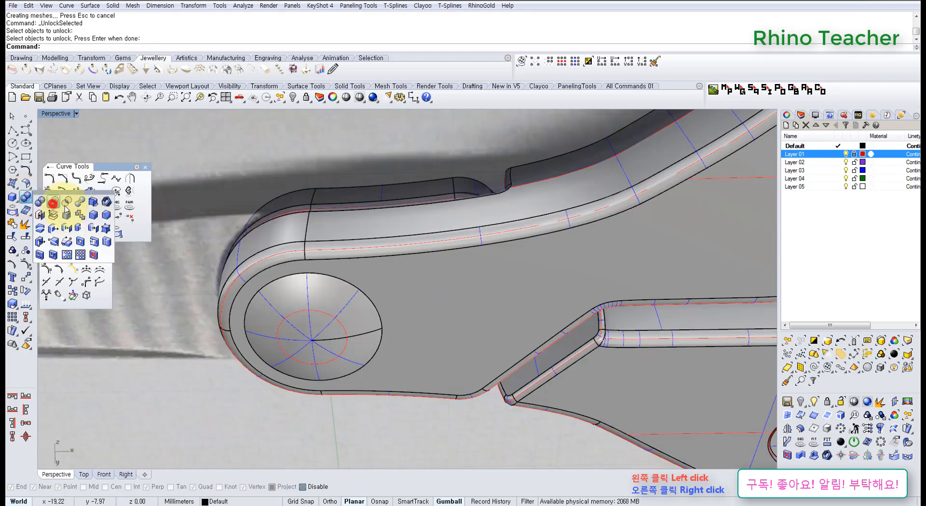
click(52, 203)
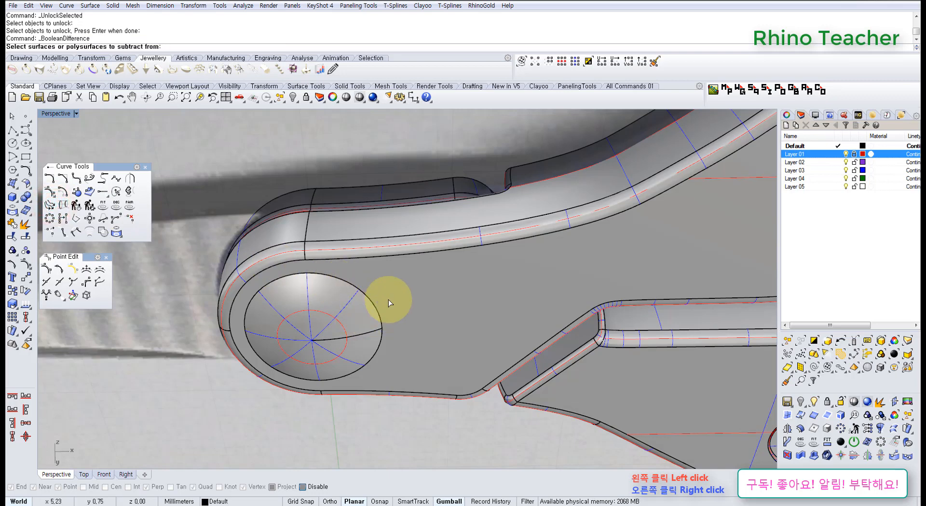
click(416, 300)
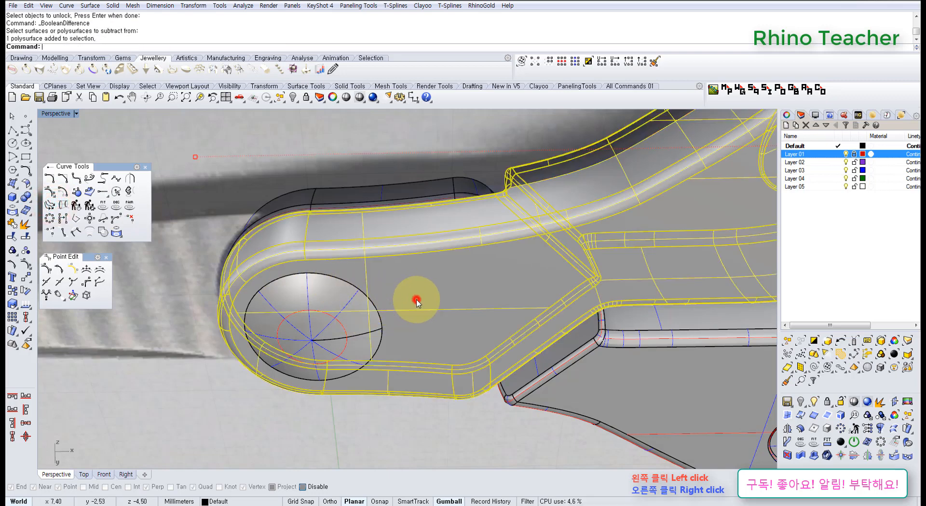
click(29, 196)
click(306, 302)
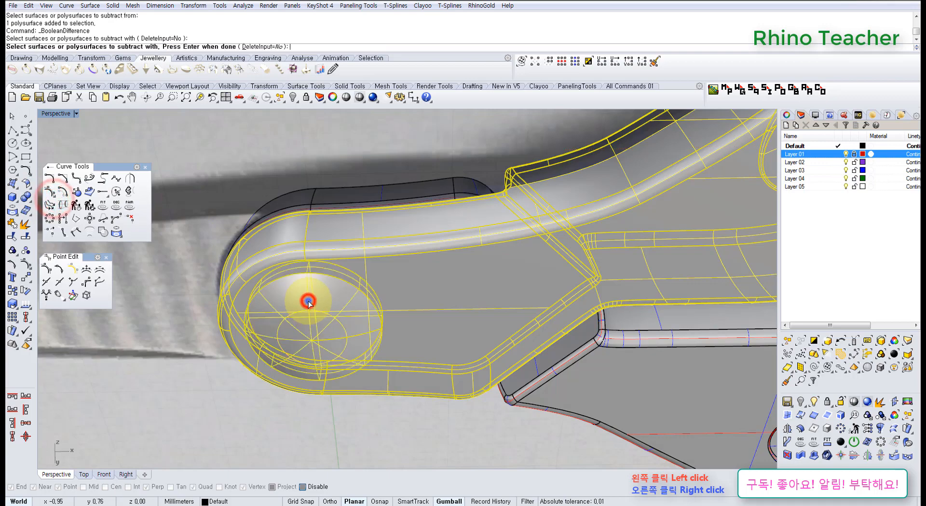
key(Return)
Fillet the upper screw cap's circular rim edge where it meets the handle with a radius of 0.5 mm
right_drag(362, 220, 359, 362)
scroll(357, 308, up, 6)
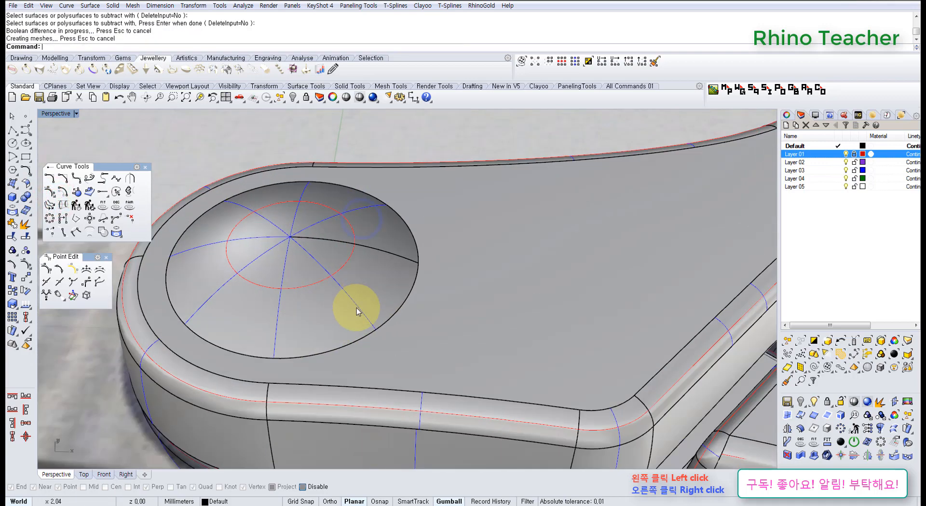
right_drag(368, 315, 410, 333)
shift+right_drag(410, 334, 374, 304)
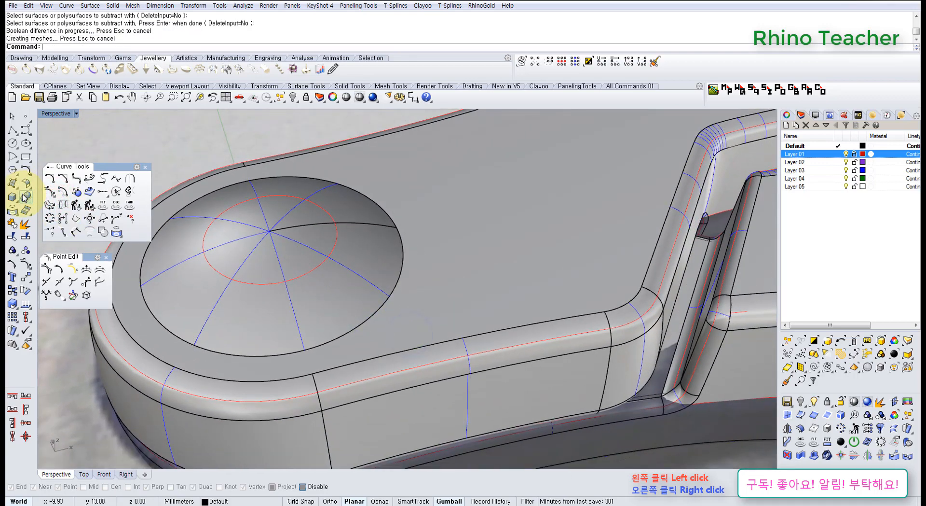
click(22, 195)
drag(63, 193, 70, 323)
click(100, 349)
right_drag(407, 261, 436, 252)
scroll(423, 223, down, 8)
scroll(408, 241, up, 8)
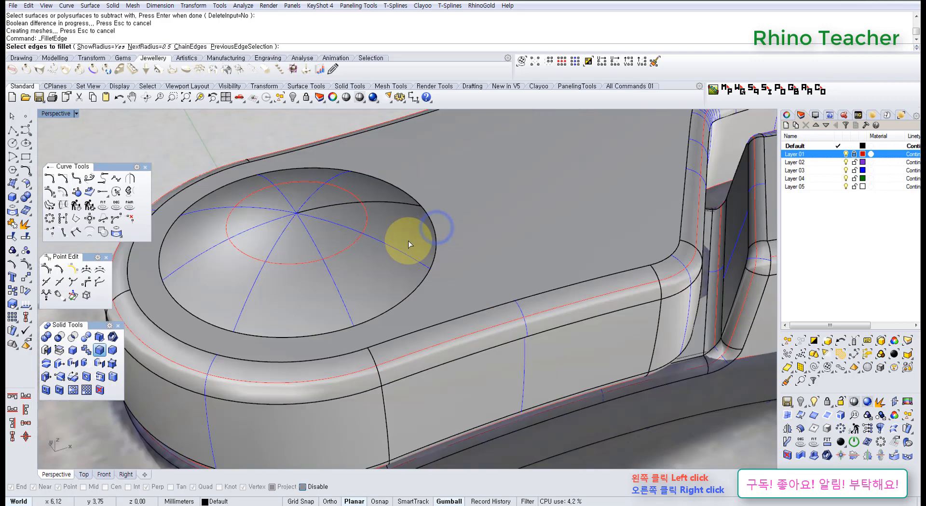
click(433, 256)
click(433, 255)
right_click(433, 256)
right_click(434, 257)
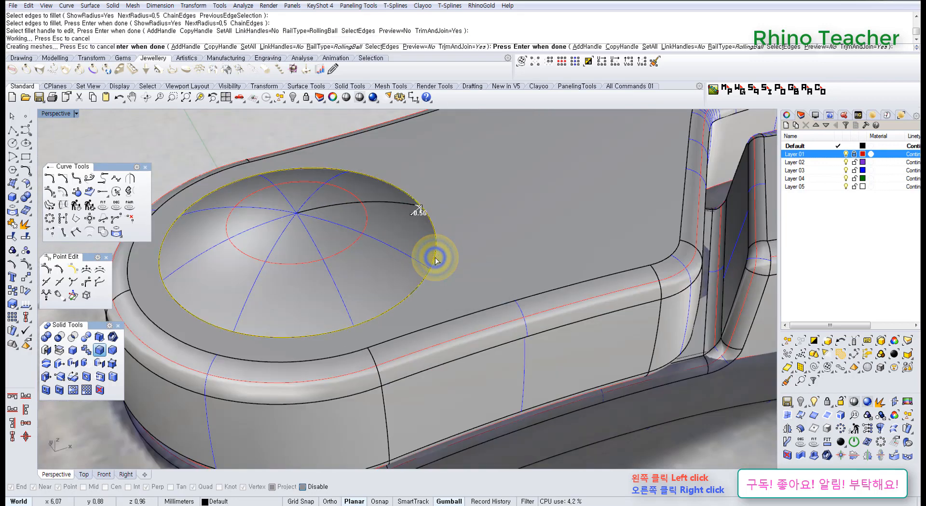
Fillet the circular seat edge of the upper handle half around the screw cap with a radius of 0.5 mm
scroll(434, 257, down, 7)
scroll(434, 259, up, 3)
right_click(436, 255)
scroll(439, 254, up, 5)
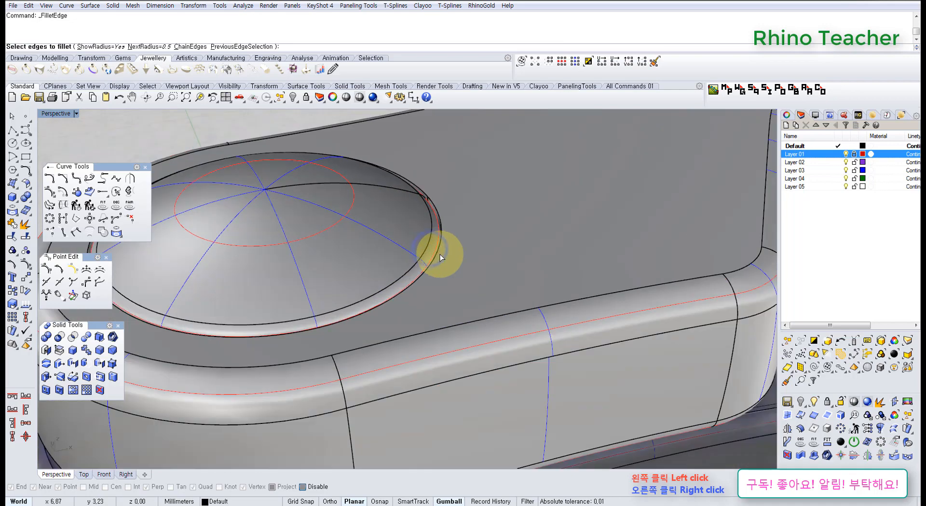
click(440, 252)
right_click(440, 252)
right_click(439, 251)
scroll(437, 249, down, 7)
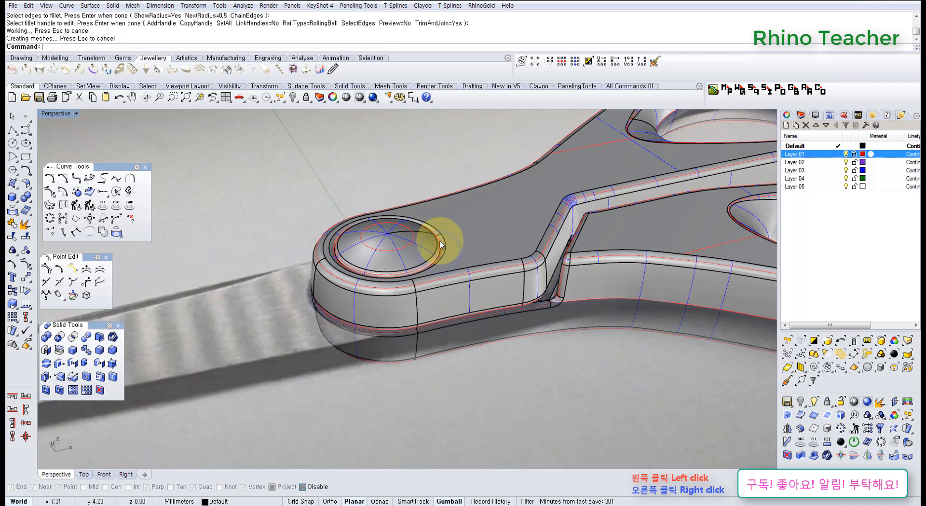
Fillet the lower screw cap's circular rim edge with a radius of 0.5 mm
right_drag(438, 302, 389, 275)
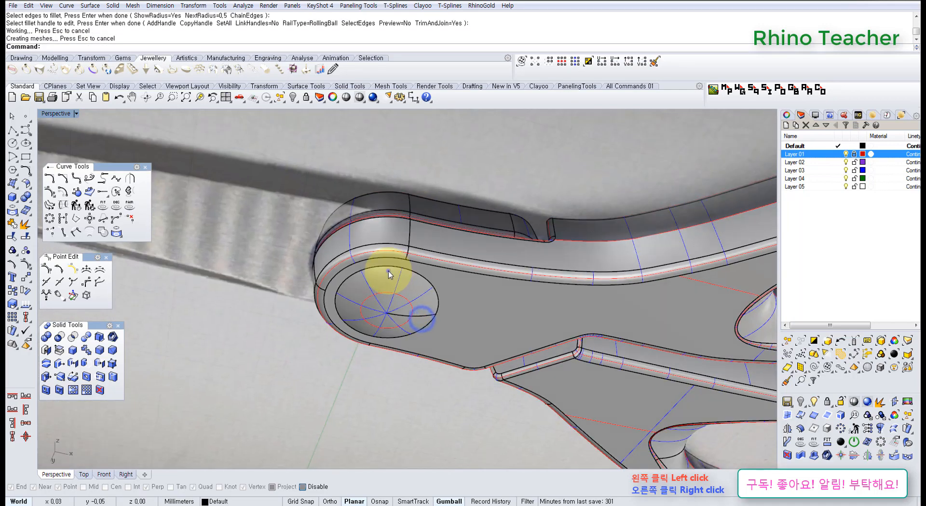
right_click(392, 273)
scroll(392, 273, up, 3)
click(403, 259)
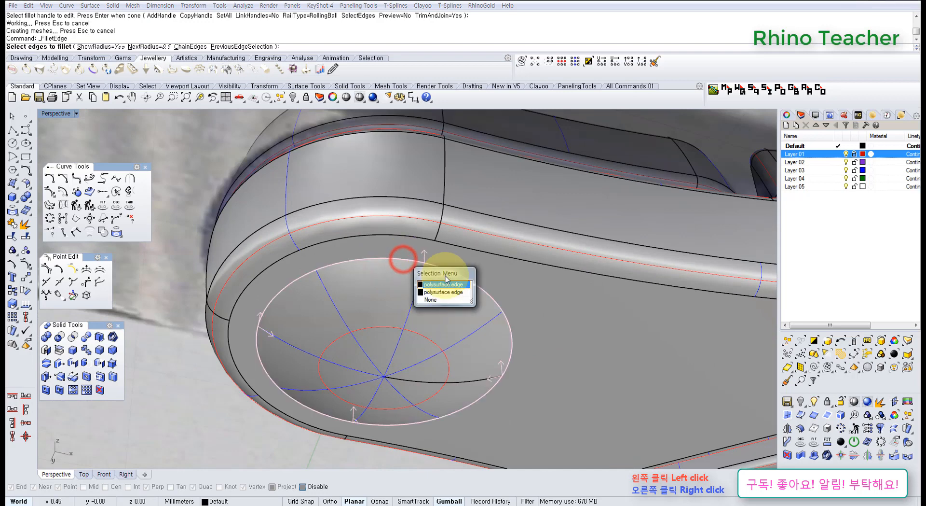
click(446, 284)
right_click(444, 278)
right_click(479, 289)
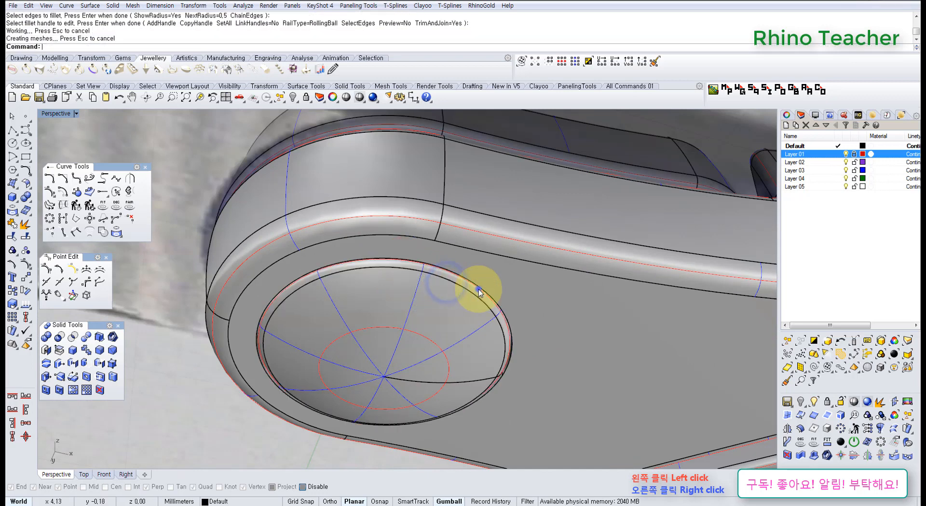
Fillet the circular seat edge of the lower handle half around its screw cap with a radius of 0.5 mm
right_click(483, 289)
click(483, 290)
right_click(482, 290)
right_click(483, 289)
scroll(484, 308, down, 7)
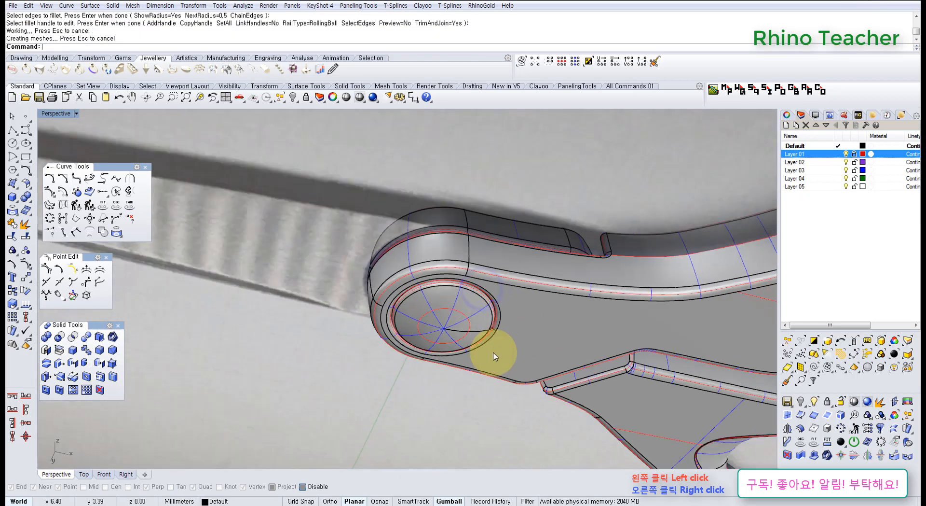
right_drag(493, 356, 490, 313)
right_drag(508, 205, 478, 356)
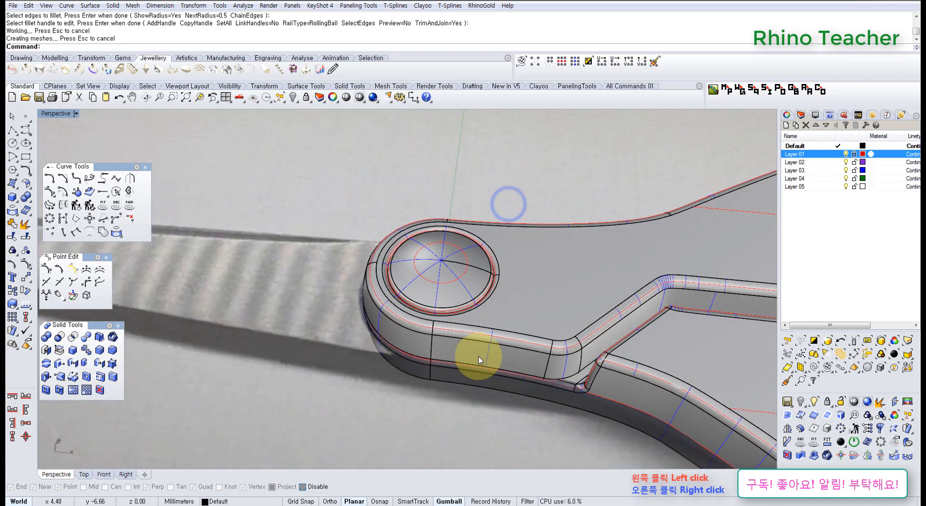
Switch to the Top view and examine the blade in the reference photo
key(ctrl+F1)
scroll(462, 329, down, 6)
scroll(447, 308, up, 15)
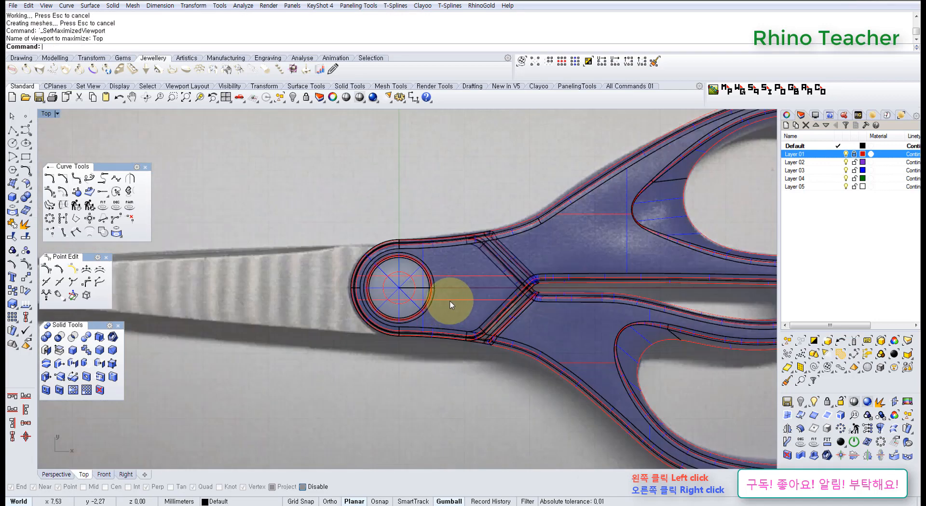
scroll(456, 302, down, 6)
right_drag(461, 302, 502, 282)
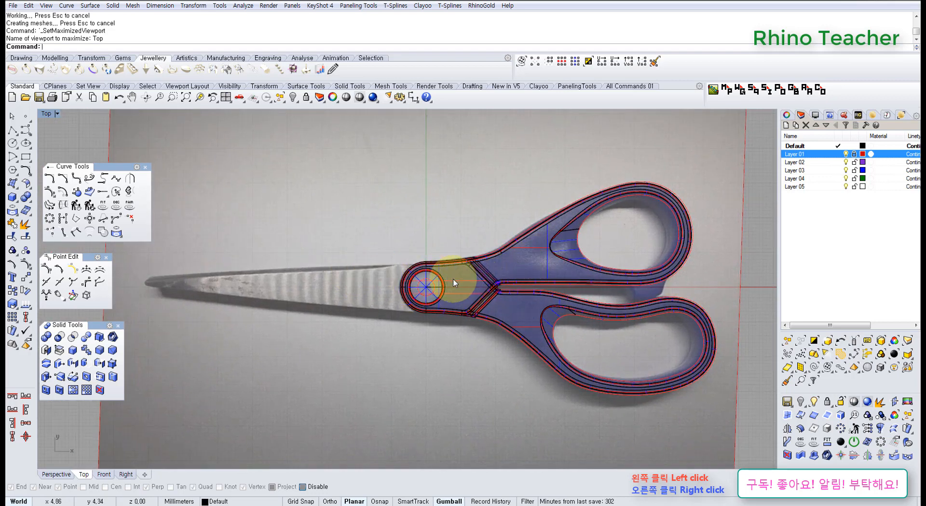
right_drag(445, 290, 504, 316)
scroll(421, 330, up, 6)
scroll(507, 314, down, 4)
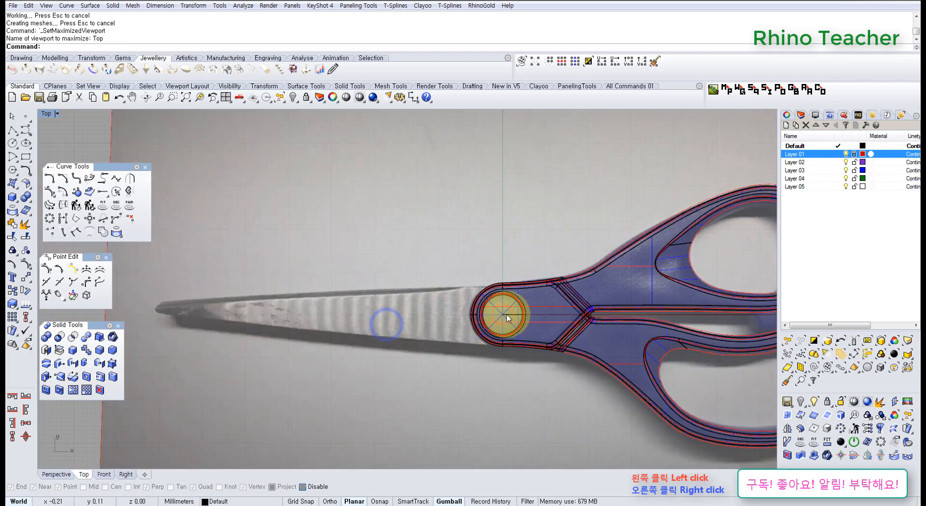
Show only the hidden horizontal centerline running through the pivot and along the blade
middle_click(231, 226)
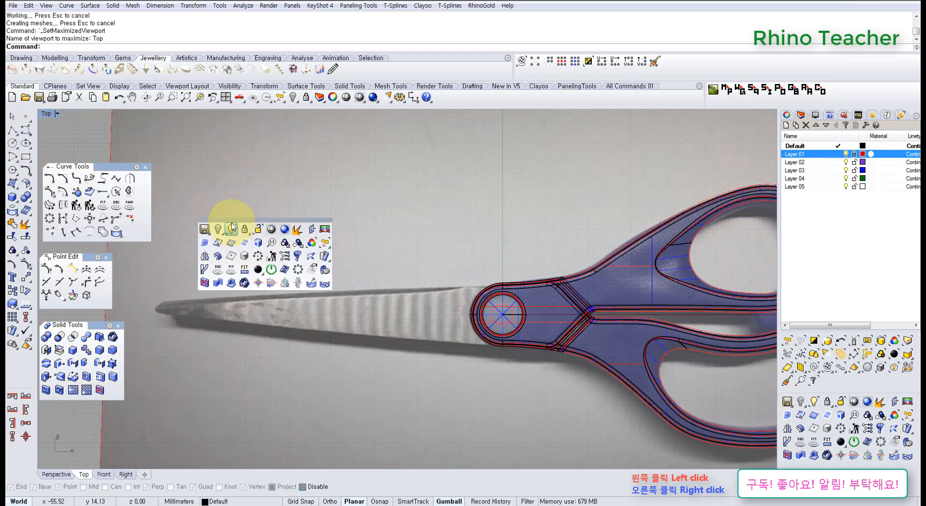
click(232, 227)
scroll(352, 282, down, 6)
right_drag(351, 282, 404, 309)
scroll(370, 322, up, 6)
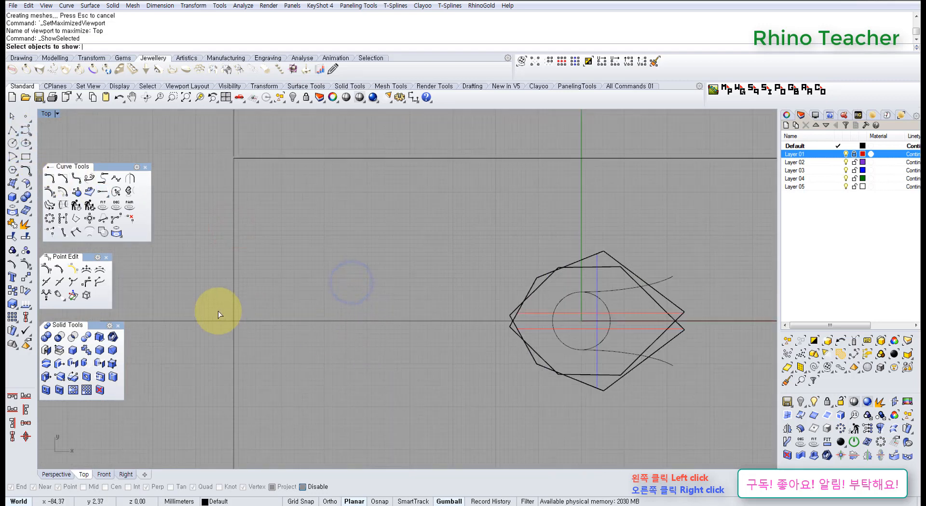
right_drag(219, 312, 338, 303)
drag(279, 255, 238, 337)
right_click(238, 338)
scroll(485, 316, down, 8)
right_drag(485, 316, 367, 329)
scroll(385, 334, up, 8)
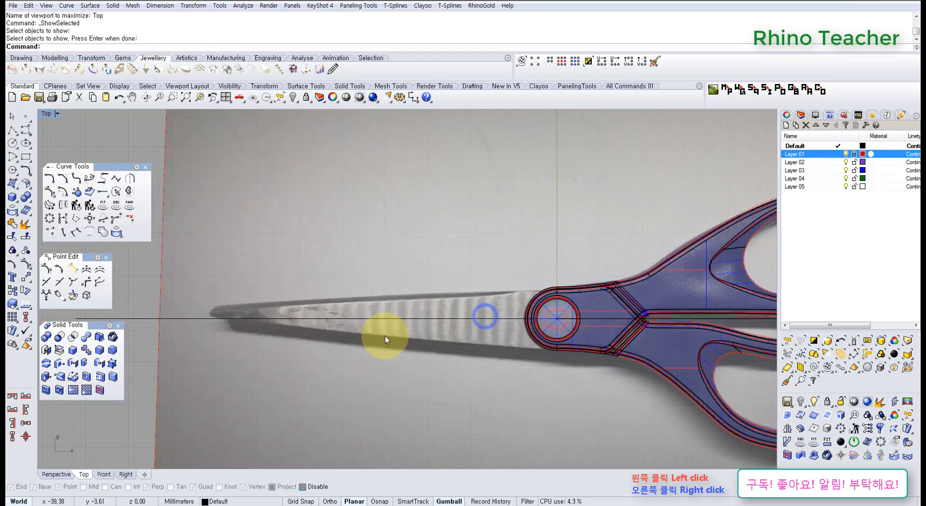
Start a degree-3 control point curve on the centerline at the blade tip and add a second point straight above
click(25, 133)
right_drag(238, 309, 269, 341)
scroll(298, 320, up, 4)
scroll(283, 324, down, 2)
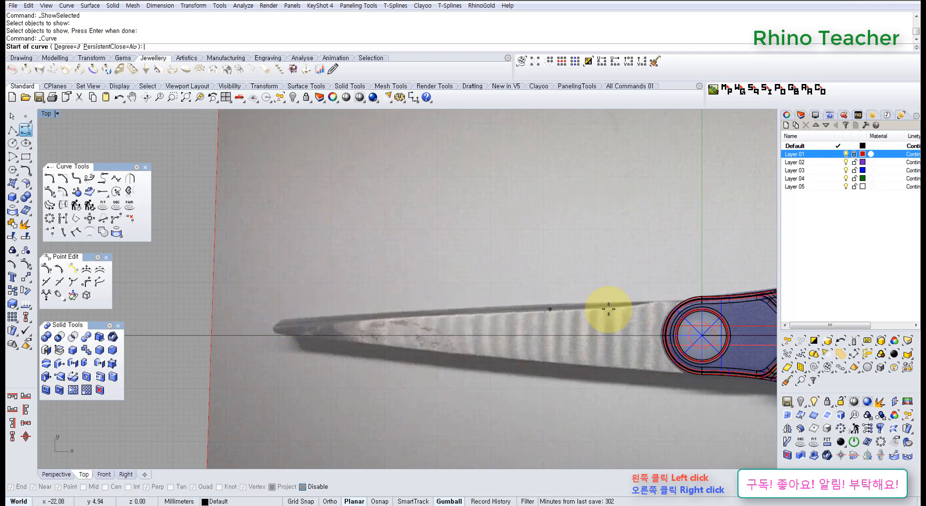
right_drag(696, 306, 547, 318)
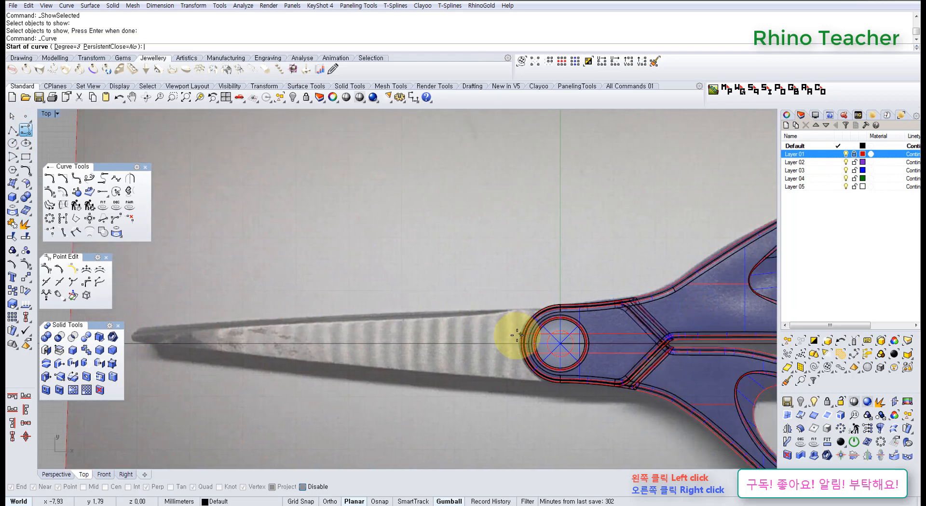
right_drag(460, 330, 341, 324)
scroll(405, 345, down, 4)
scroll(318, 349, up, 4)
scroll(314, 325, down, 3)
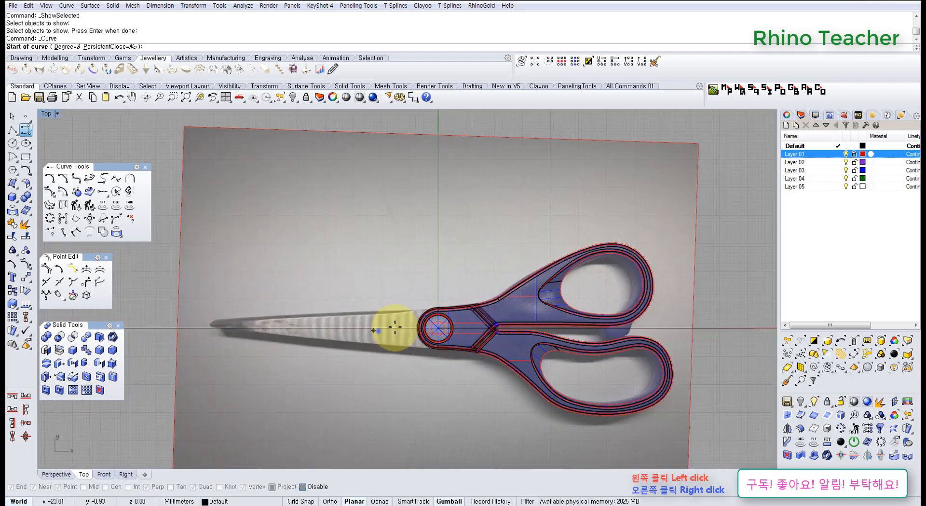
scroll(291, 334, up, 4)
right_drag(292, 333, 378, 331)
scroll(251, 327, up, 2)
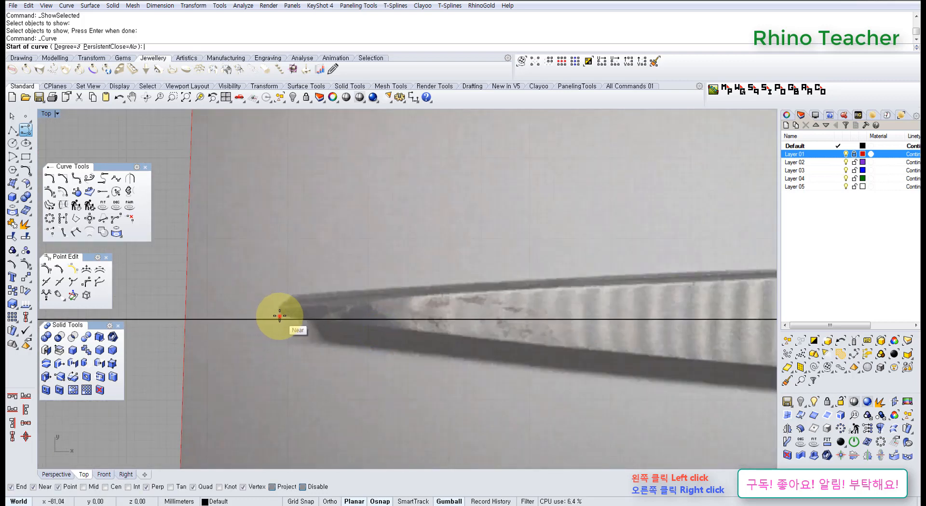
click(279, 317)
shift+click(279, 308)
Undo the curve's second point, place it again above the start, and add points rounding the blade tip
scroll(376, 298, down, 2)
scroll(311, 305, up, 2)
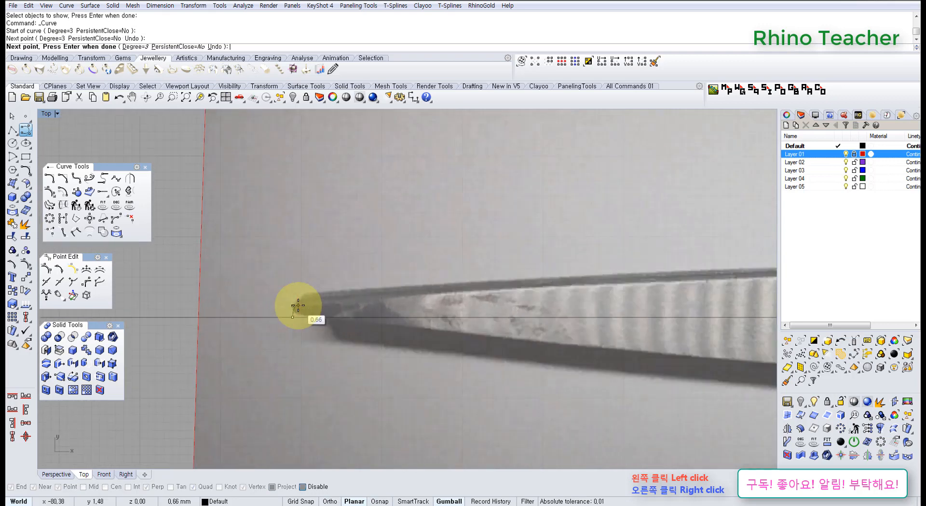
scroll(299, 303, up, 3)
key(ctrl+z)
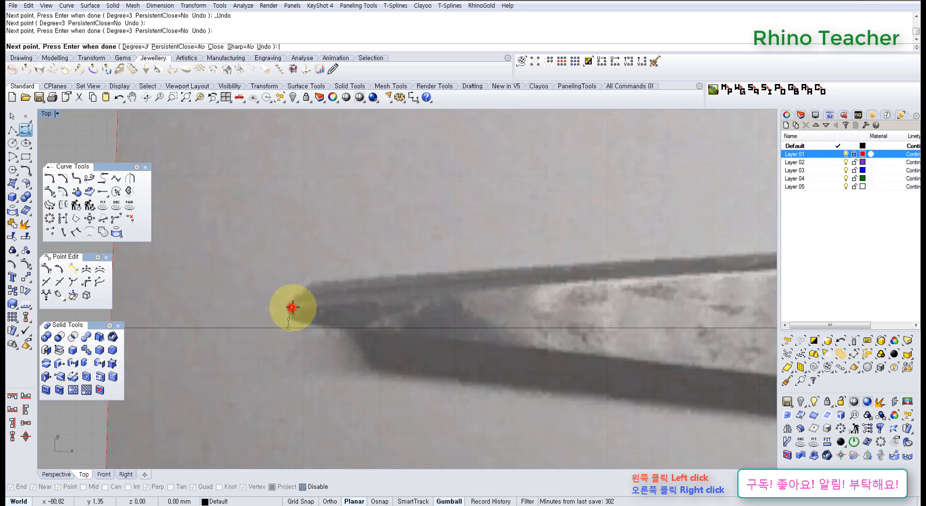
click(303, 304)
Undo the last curve point and place it again at the upper corner of the blade tip
scroll(428, 296, down, 9)
right_drag(453, 286, 240, 285)
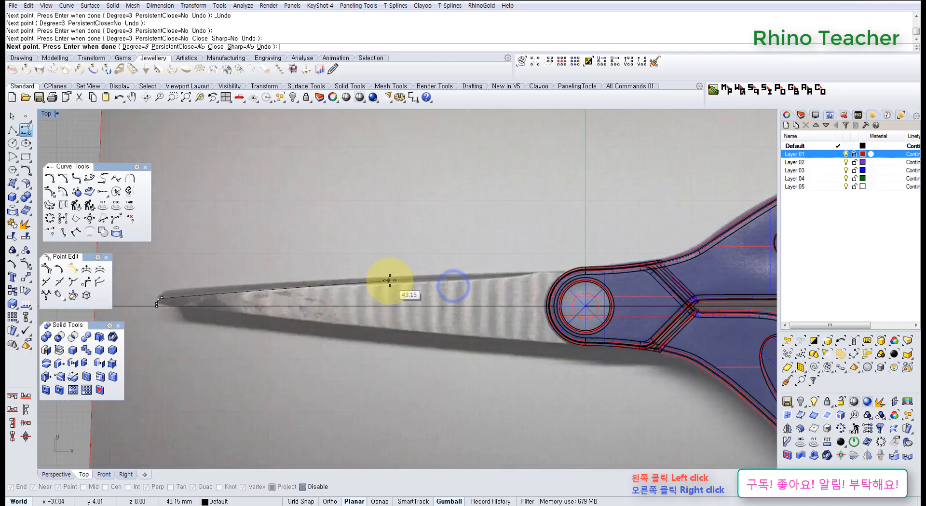
scroll(422, 277, down, 6)
right_drag(426, 277, 393, 297)
scroll(343, 301, up, 6)
scroll(307, 298, down, 2)
key(ctrl+z)
scroll(208, 311, up, 10)
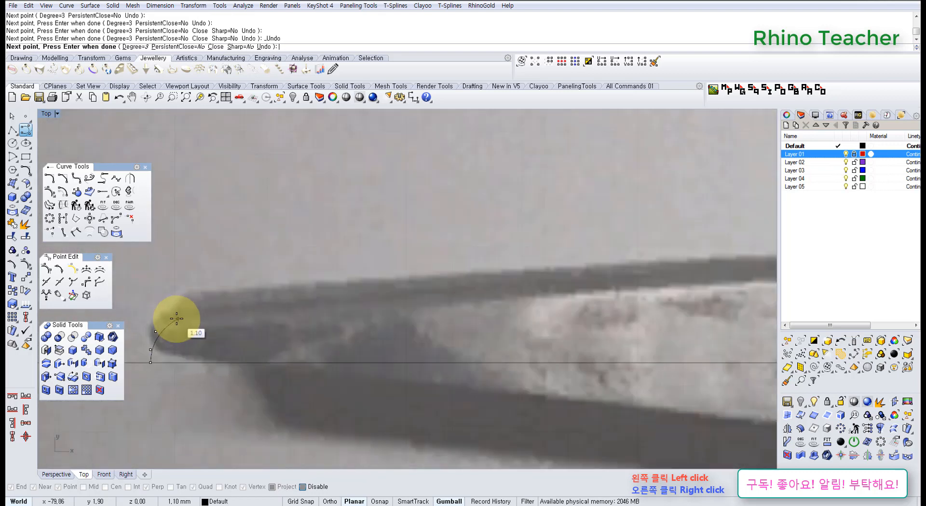
click(177, 319)
scroll(332, 297, down, 5)
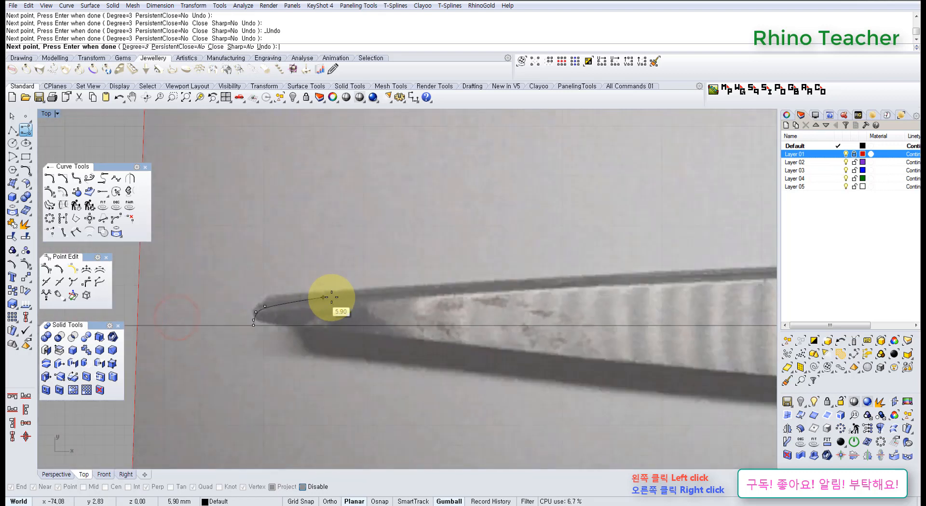
Add curve points along the blade's upper edge from the tip to just above the pivot
click(342, 296)
scroll(511, 278, down, 4)
right_drag(513, 277, 229, 294)
scroll(363, 296, down, 4)
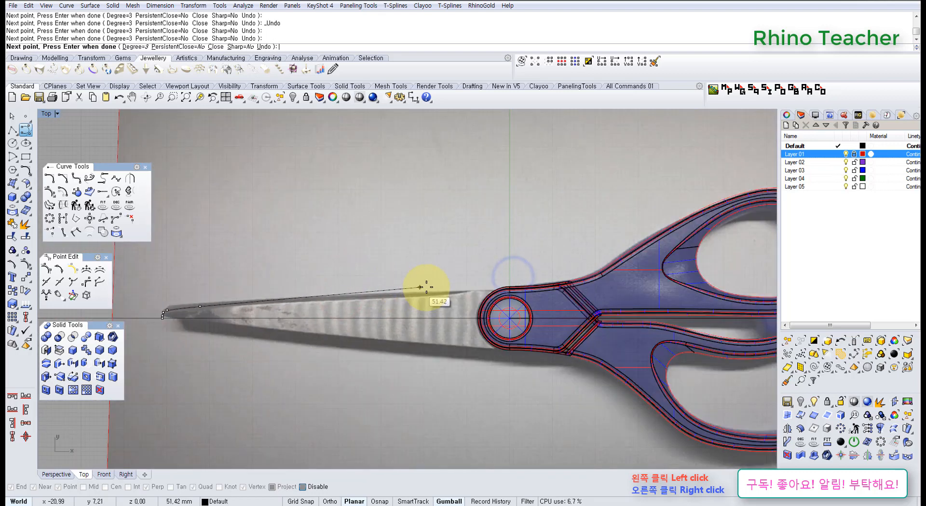
click(468, 290)
scroll(502, 290, up, 3)
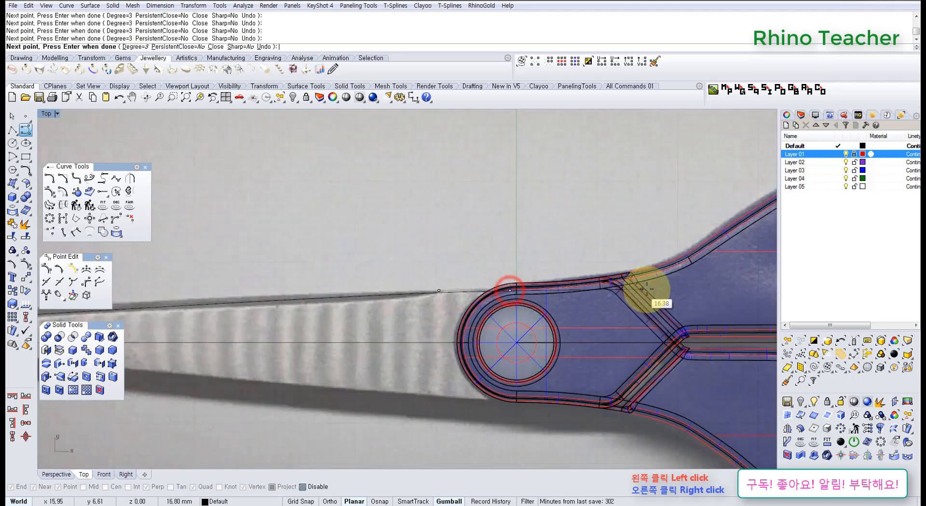
right_drag(646, 291, 531, 296)
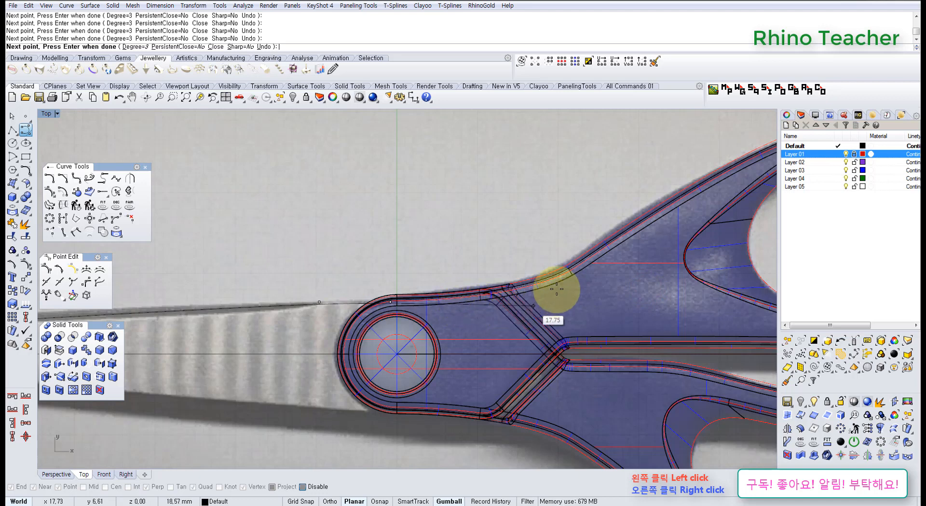
scroll(427, 300, up, 2)
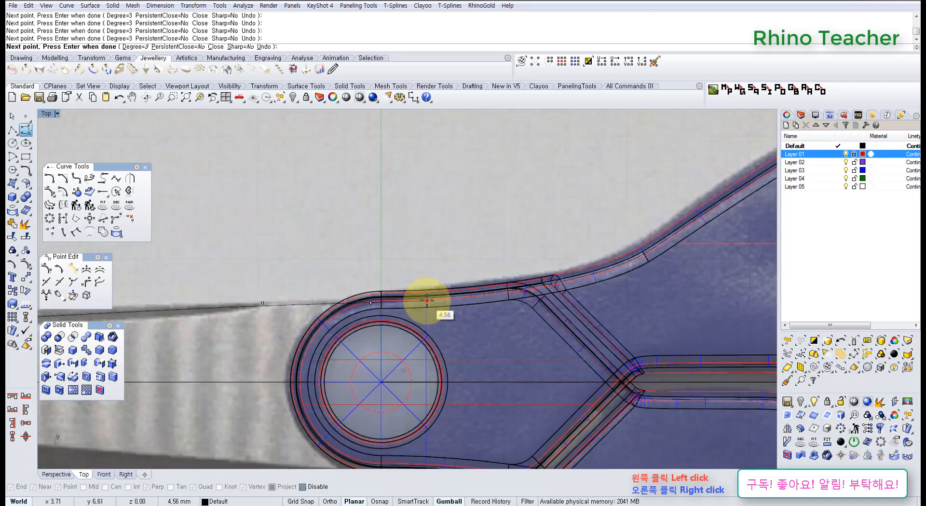
click(478, 327)
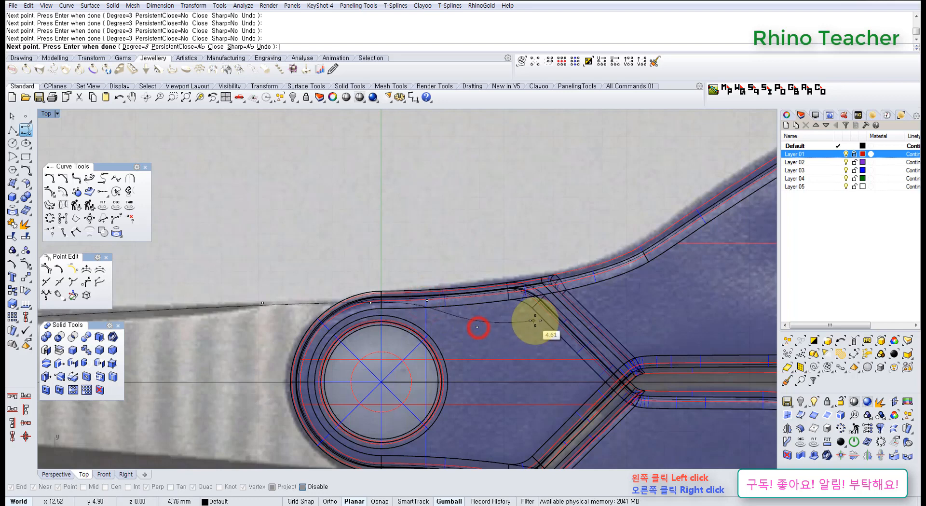
click(534, 321)
scroll(600, 304, down, 3)
right_drag(601, 297, 511, 305)
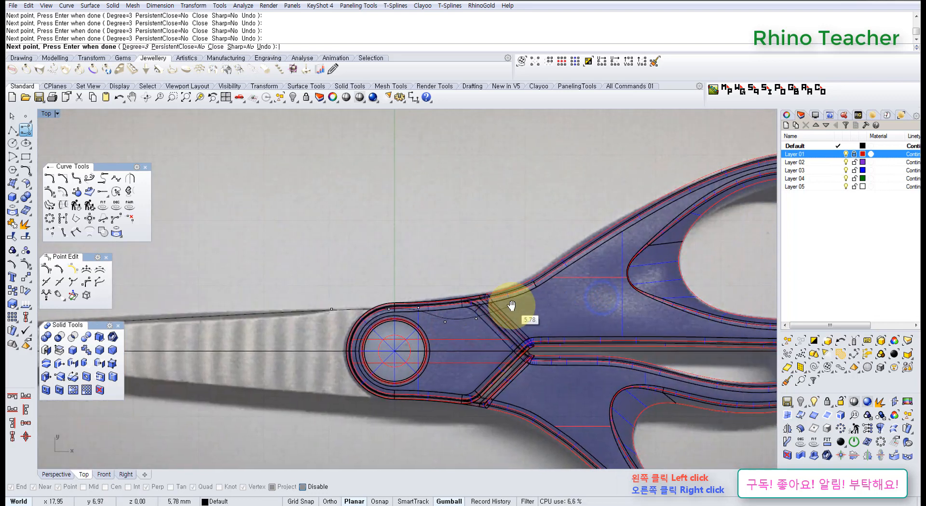
scroll(510, 304, up, 2)
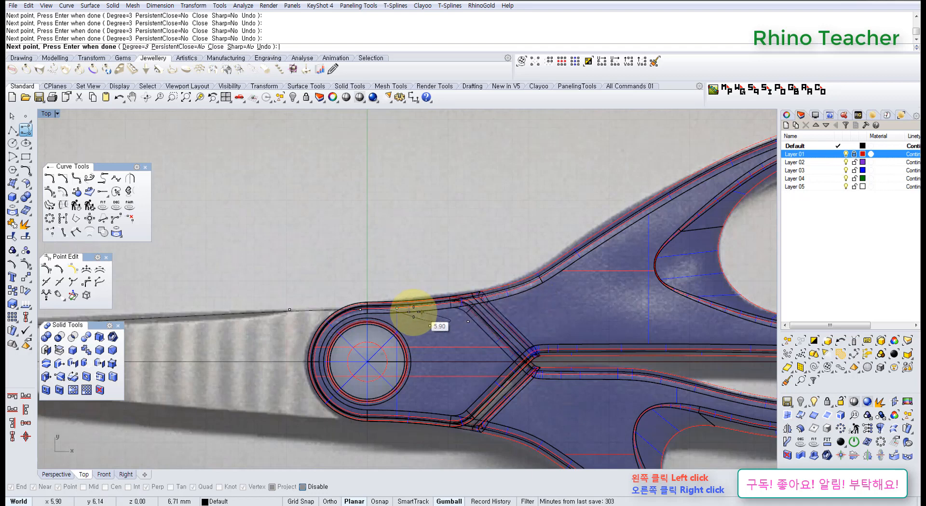
scroll(364, 310, up, 3)
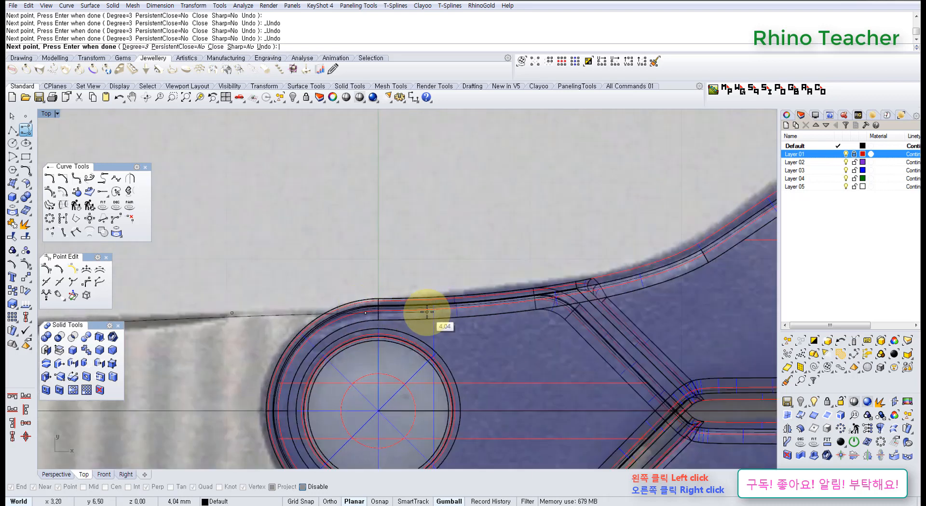
Place the last curve point just past the pivot centre, level with the previous point, and finish the curve
scroll(430, 311, down, 10)
right_drag(435, 311, 531, 319)
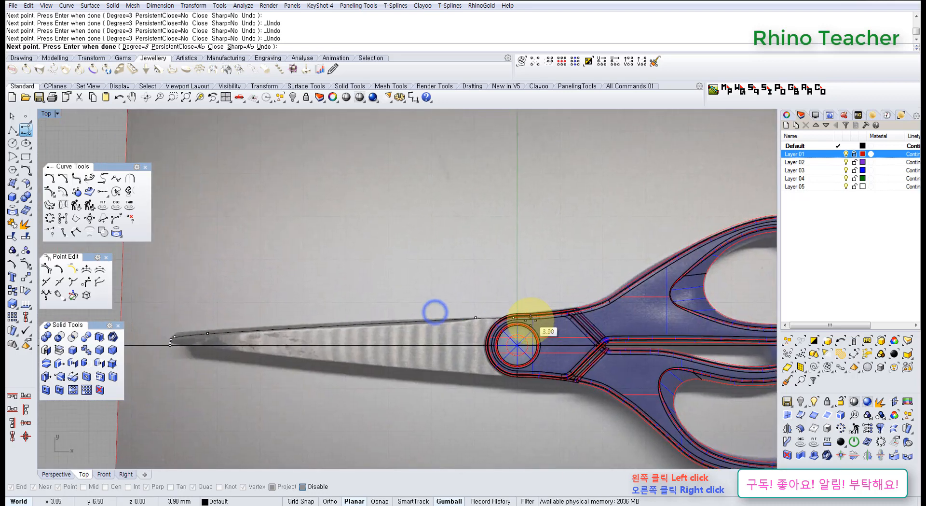
scroll(531, 320, up, 5)
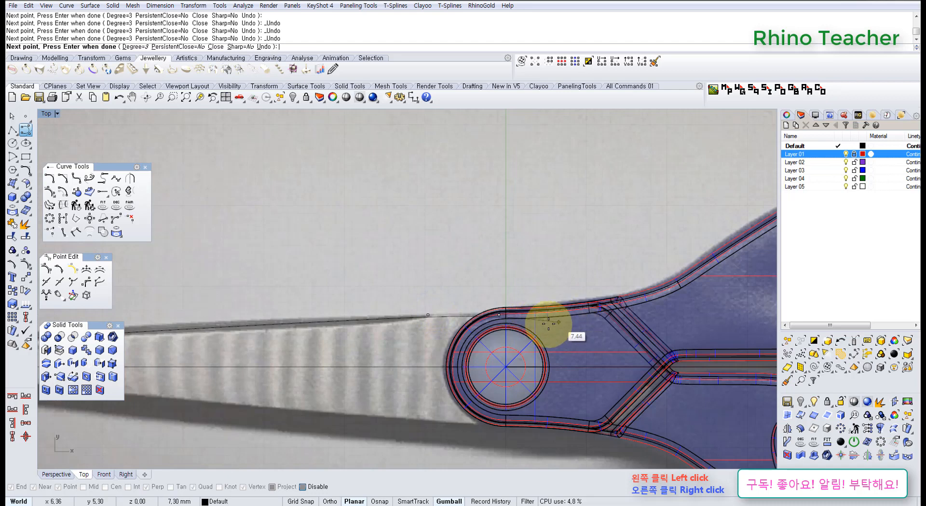
scroll(539, 315, up, 2)
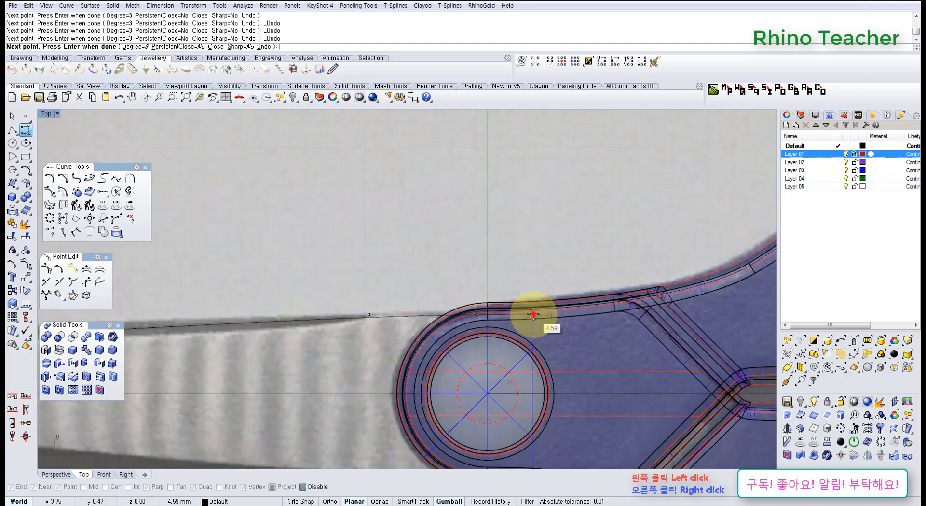
click(533, 314)
right_click(533, 315)
Mirror a copy of the upper blade curve across the horizontal centerline with history recording on
scroll(463, 322, down, 6)
right_drag(436, 323, 562, 294)
click(525, 301)
scroll(431, 300, down, 6)
right_drag(421, 305, 485, 314)
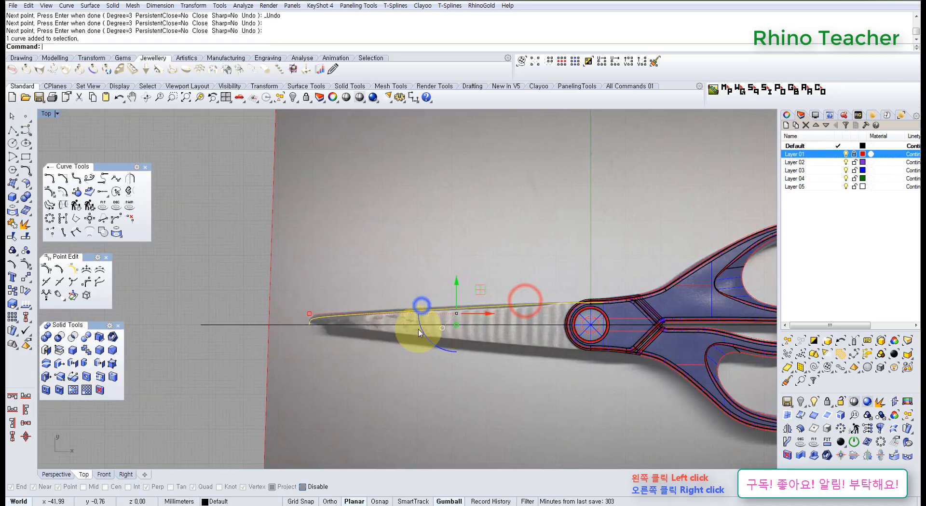
middle_click(419, 332)
click(315, 331)
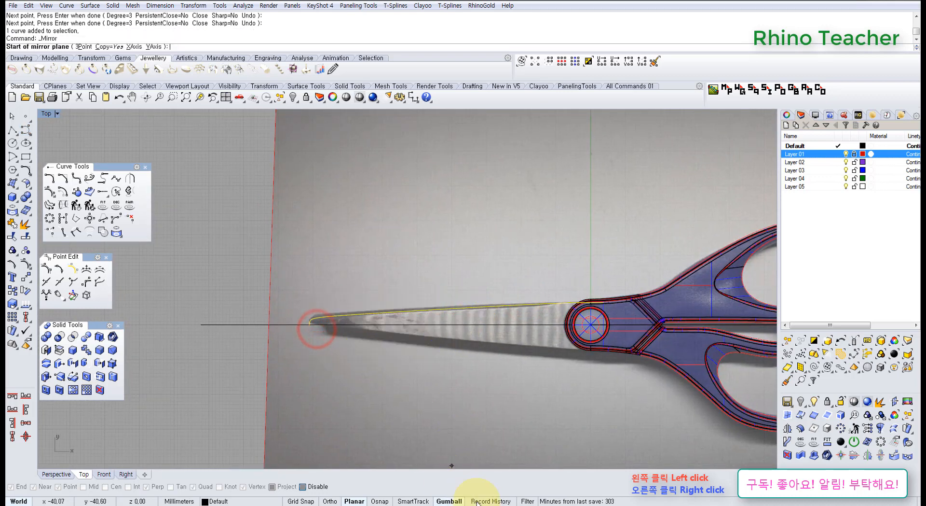
right_drag(520, 357, 441, 372)
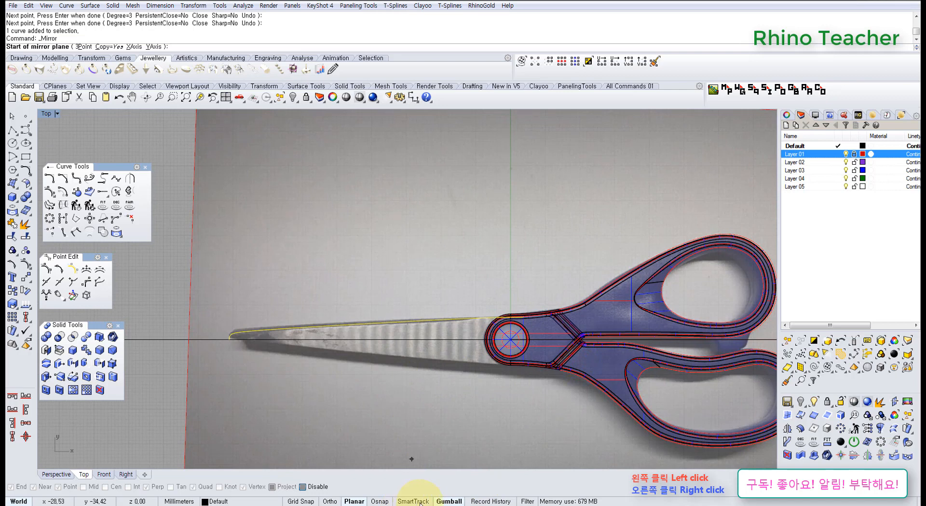
click(390, 339)
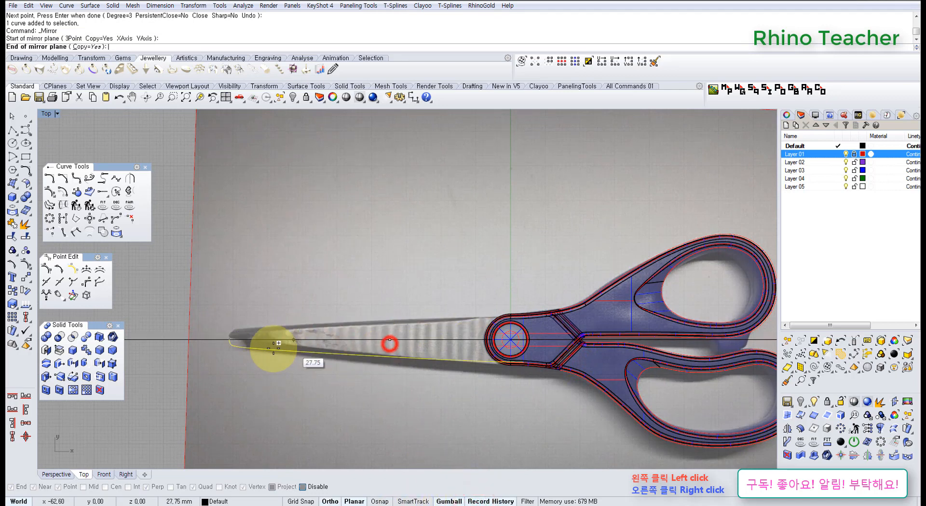
shift+click(258, 350)
Check the upper blade curve and its mirrored copy against the reference photo
right_drag(349, 370, 411, 371)
drag(400, 384, 369, 348)
scroll(393, 340, up, 4)
shift+drag(405, 325, 375, 299)
scroll(386, 300, down, 6)
right_drag(411, 315, 456, 330)
scroll(380, 269, up, 6)
click(308, 376)
scroll(289, 314, up, 10)
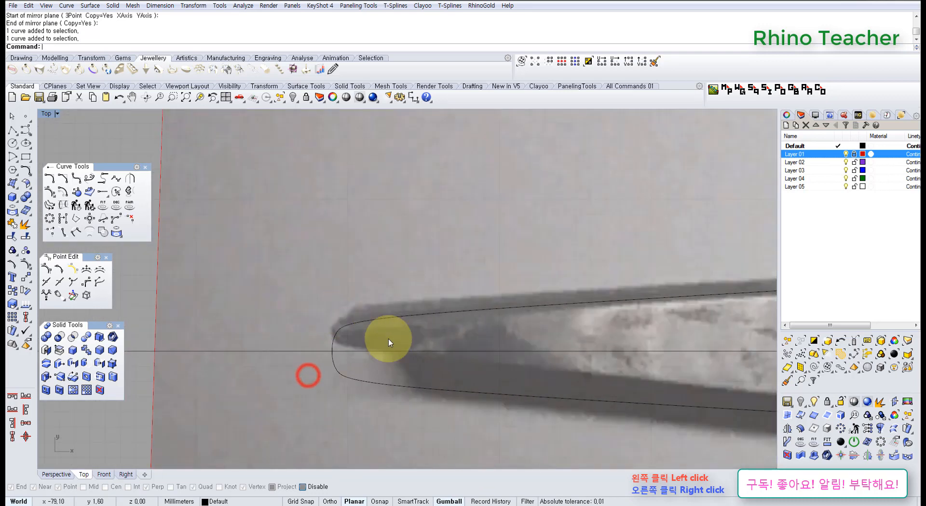
Show the upper blade curve's control points and move the upper tip corner point about 0.7 mm toward the pivot
drag(409, 329, 334, 273)
mouse_move(338, 311)
right_down()
mouse_move(308, 309)
mouse_move(331, 304)
right_up()
key(F10)
scroll(312, 318, up, 5)
drag(395, 297, 401, 294)
right_drag(389, 291, 363, 314)
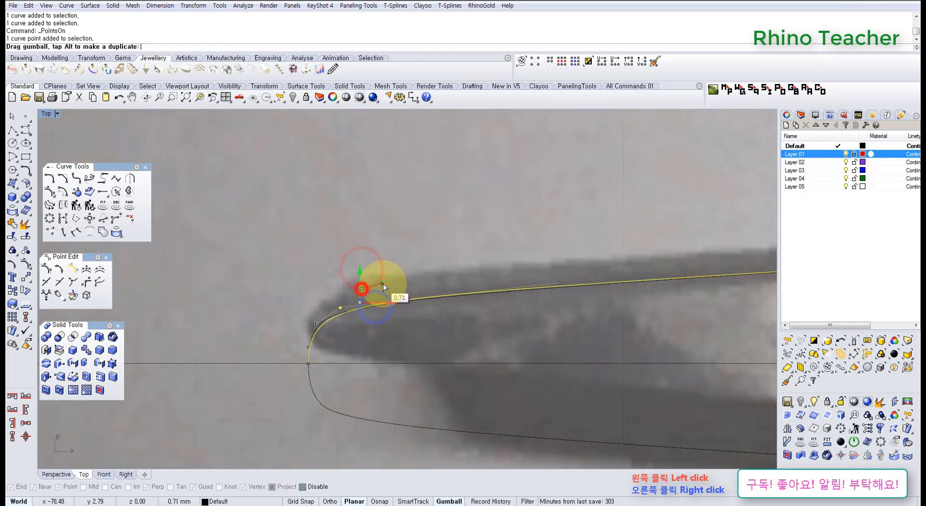
drag(383, 282, 382, 283)
click(314, 277)
Lower the control point on the rounded part of the blade tip slightly toward the centerline
right_drag(307, 281, 346, 250)
drag(341, 275, 364, 305)
scroll(355, 283, up, 4)
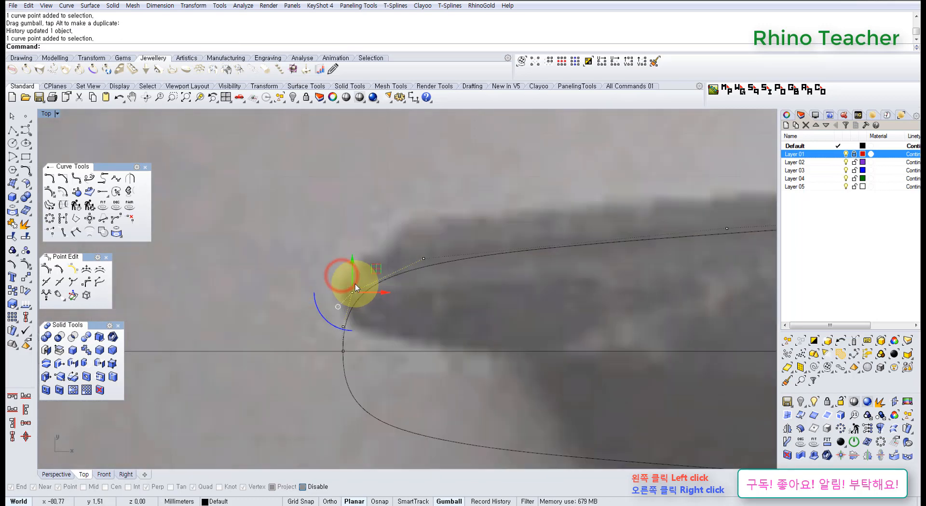
drag(350, 259, 356, 270)
scroll(361, 268, down, 5)
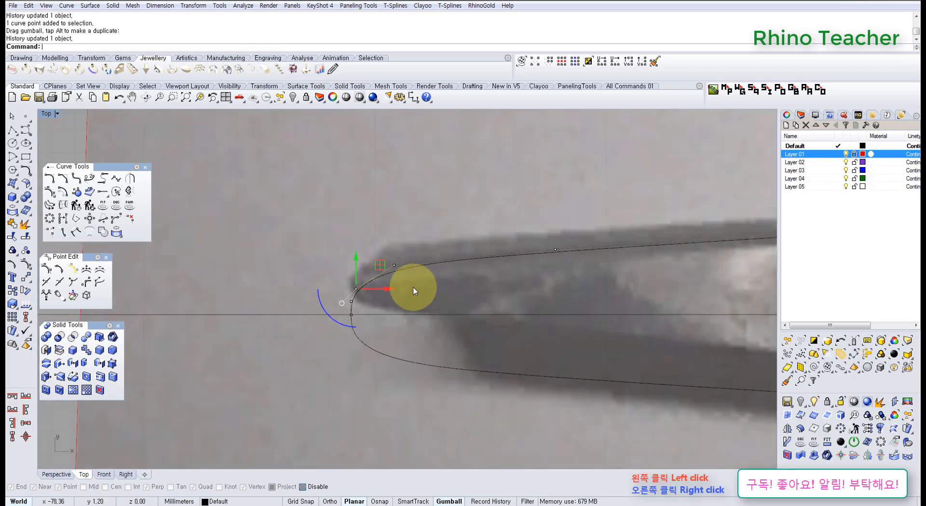
Lower the control point directly above the curve's start so it sits closer to the centerline, and clear the selection
scroll(392, 311, up, 3)
click(389, 300)
scroll(339, 300, up, 7)
drag(290, 276, 364, 306)
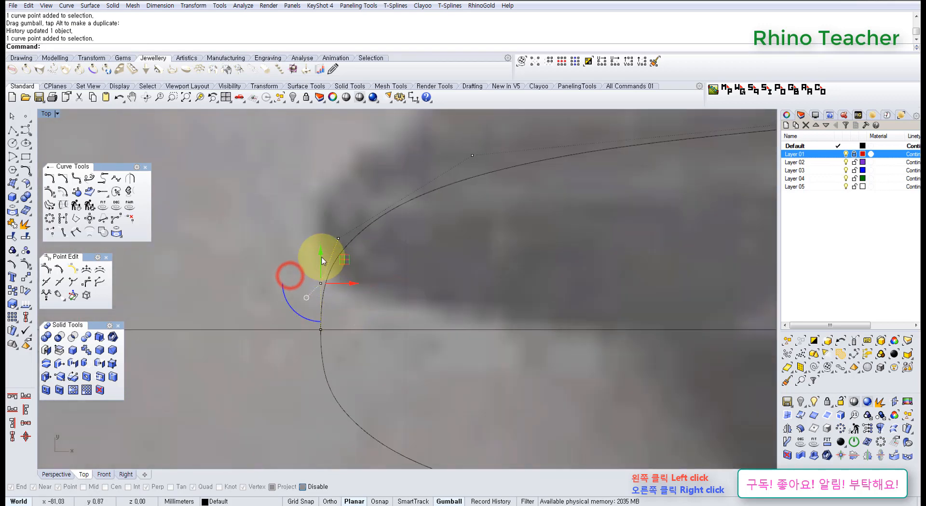
drag(327, 277, 328, 278)
scroll(377, 292, down, 8)
right_drag(378, 293, 272, 286)
key(Escape)
scroll(308, 308, down, 4)
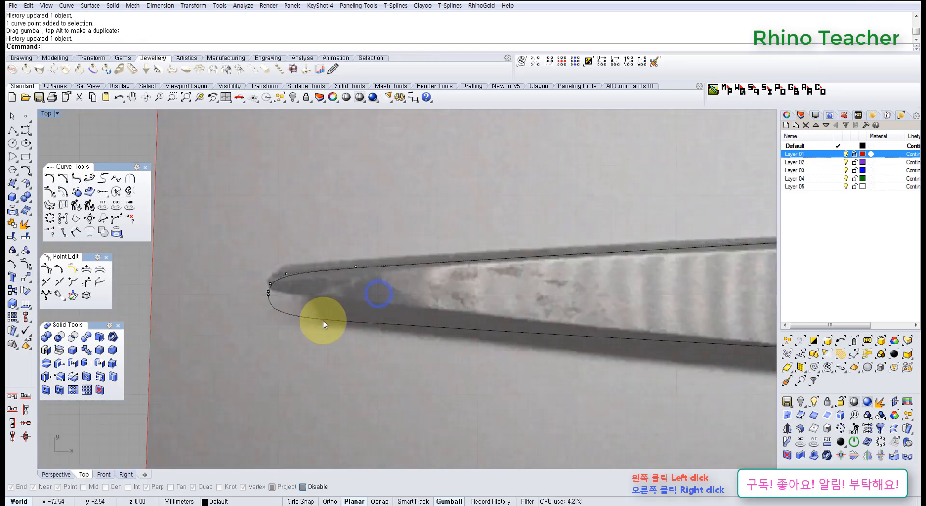
Inspect the reshaped blade outline from the tip to the pivot against the reference photo
scroll(385, 326, down, 5)
mouse_move(465, 334)
right_down()
mouse_move(371, 331)
mouse_move(465, 341)
right_up()
scroll(290, 318, up, 8)
right_drag(372, 334, 345, 318)
scroll(579, 322, down, 8)
right_drag(544, 324, 280, 325)
right_drag(409, 326, 257, 330)
Duplicate both blade curves in place and hide the pasted copies
drag(378, 381, 351, 343)
scroll(375, 294, up, 5)
shift+drag(388, 318, 372, 292)
scroll(373, 294, down, 9)
right_drag(423, 308, 387, 305)
scroll(401, 331, up, 6)
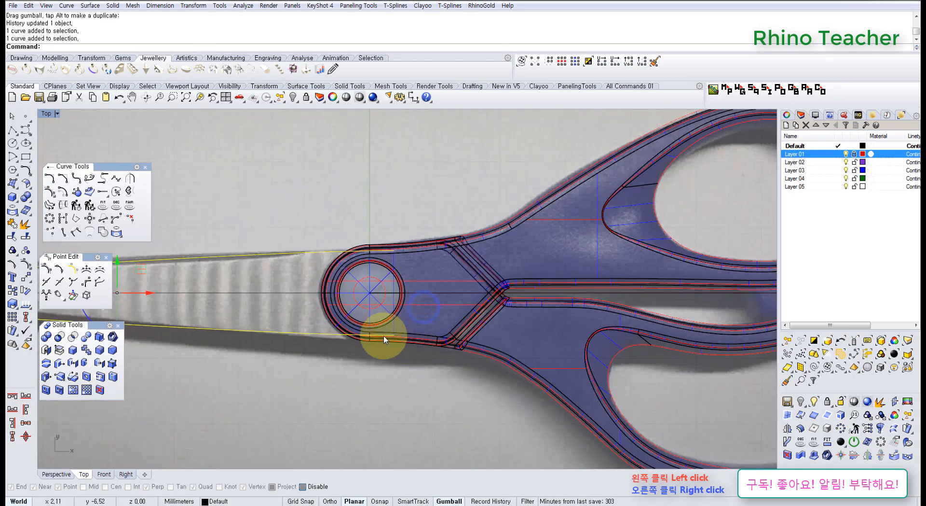
scroll(401, 338, up, 4)
scroll(405, 340, down, 4)
right_drag(405, 341, 372, 356)
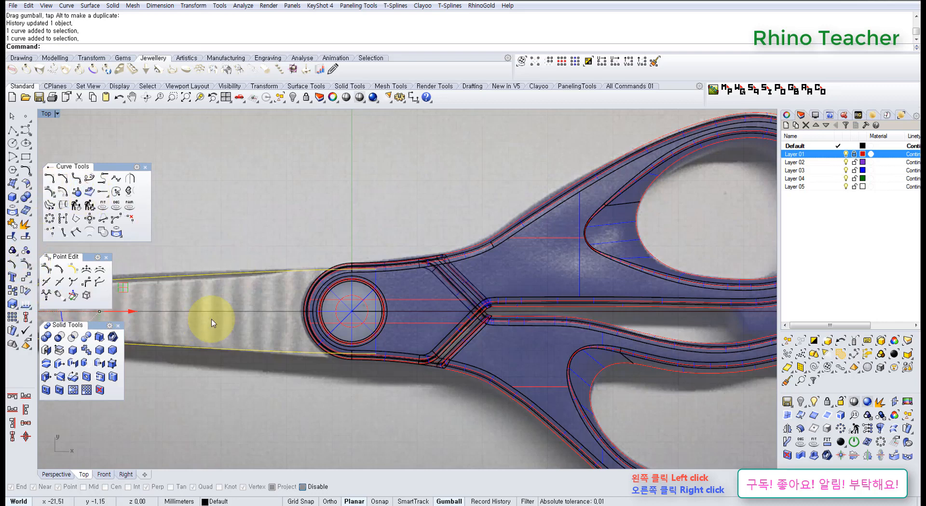
key(ctrl+c)
key(ctrl+v)
click(293, 97)
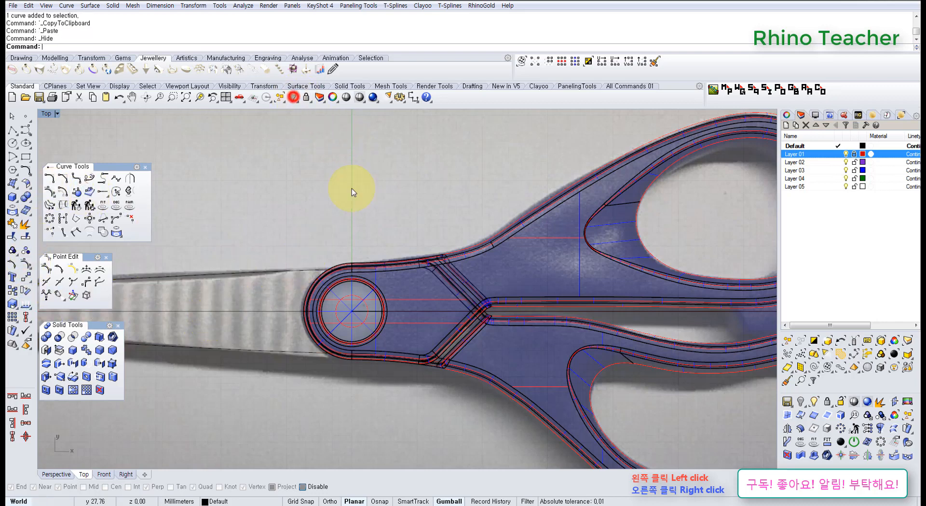
Turn off Layer 01 to hide the reference photo
right_drag(395, 264, 521, 248)
right_drag(505, 281, 437, 290)
click(315, 371)
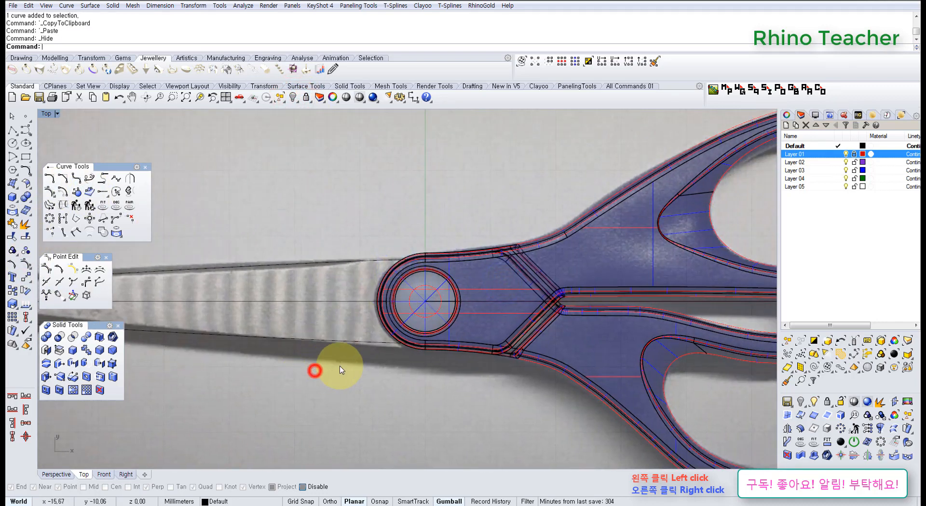
scroll(408, 340, down, 8)
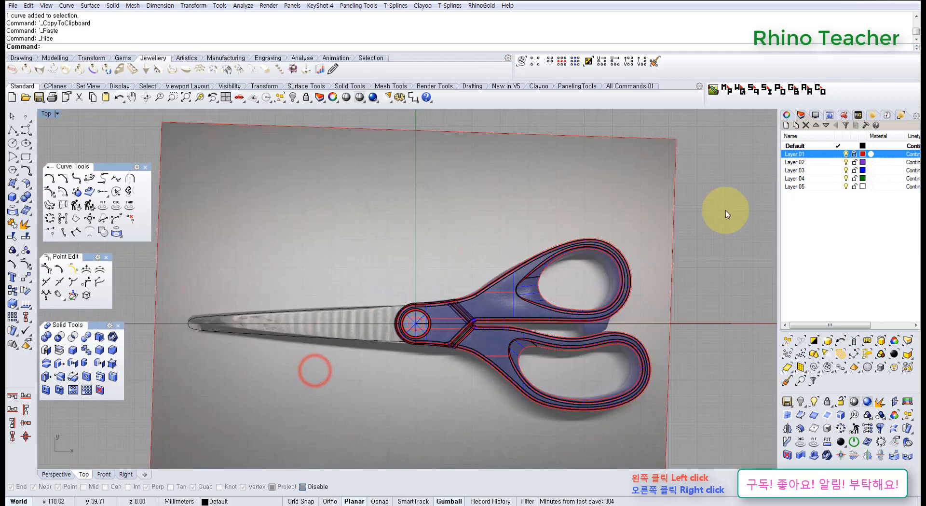
click(788, 116)
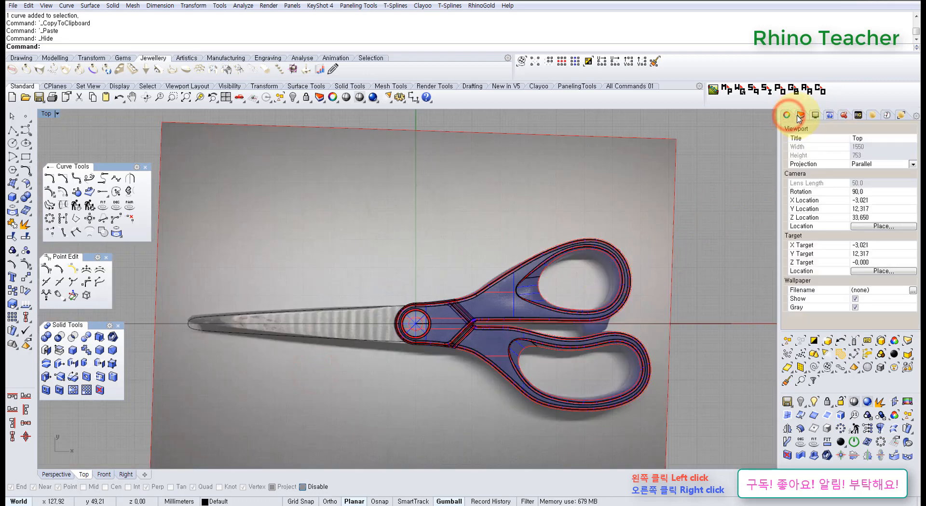
click(800, 116)
click(848, 154)
Select the upper and lower blade curves together near the pivot
scroll(400, 271, up, 8)
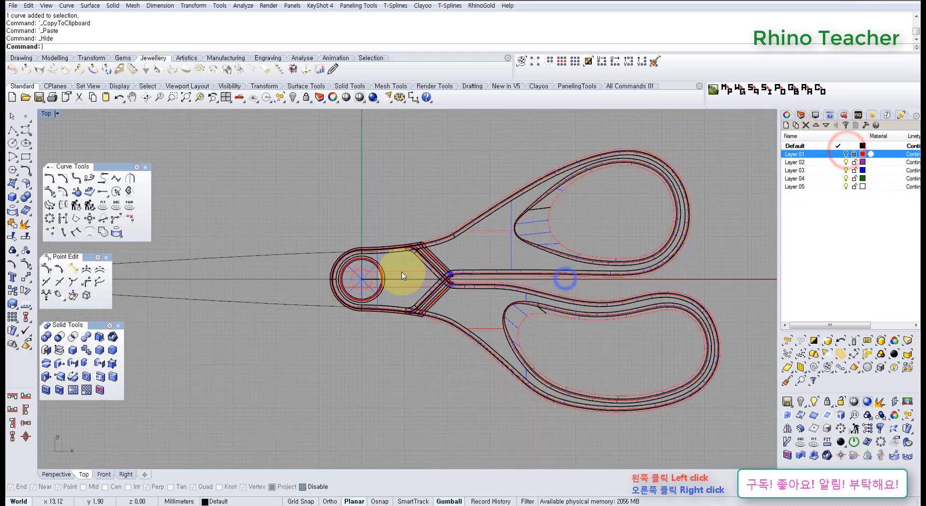
click(341, 324)
shift+click(337, 257)
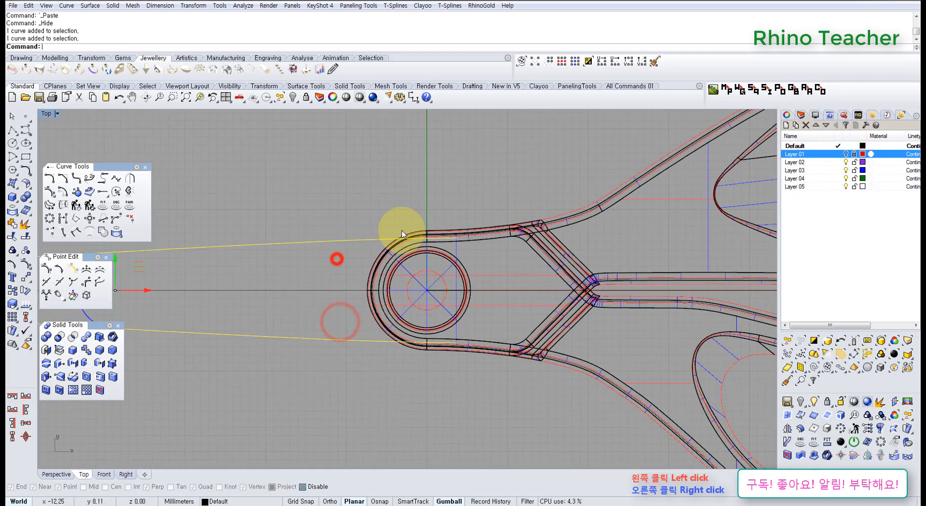
right_drag(397, 237, 296, 230)
scroll(348, 331, up, 4)
right_drag(409, 327, 355, 357)
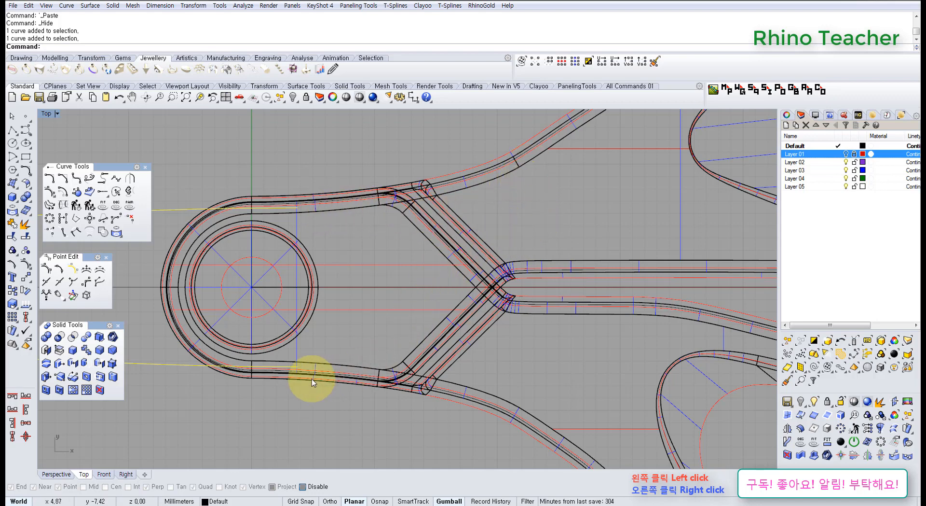
click(25, 130)
scroll(267, 259, up, 7)
right_drag(353, 222, 451, 270)
scroll(269, 262, down, 7)
scroll(364, 271, up, 2)
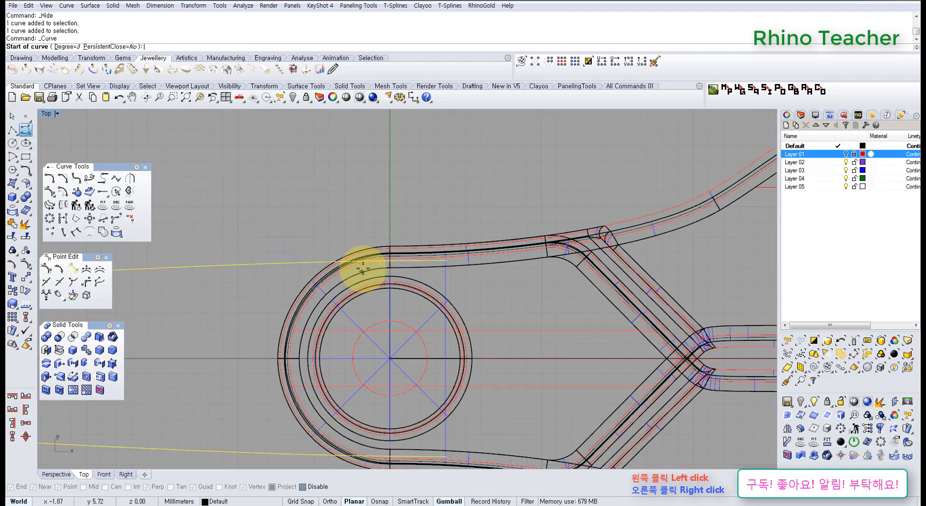
scroll(434, 265, down, 3)
right_click(441, 275)
Show both blade curves' control points and move the upper curve's end point past the pivot down toward the centerline
scroll(440, 273, up, 3)
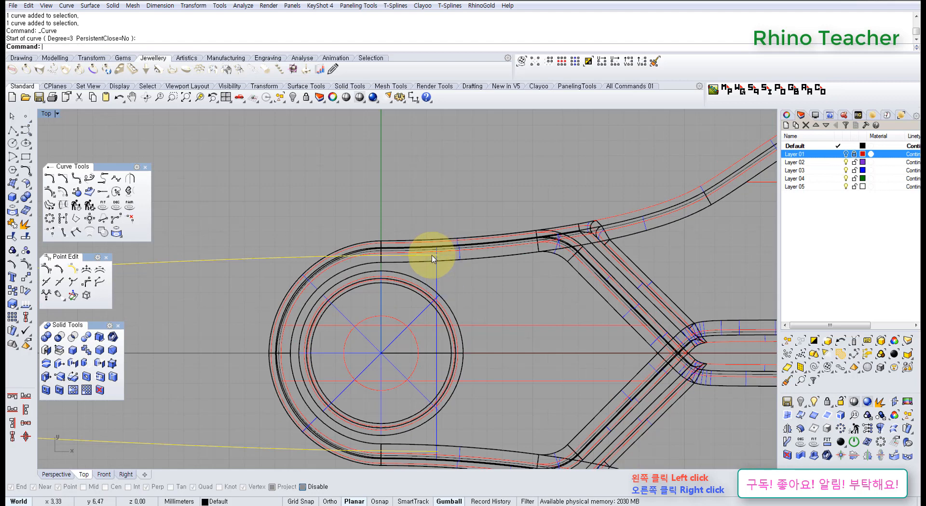
key(F10)
drag(425, 208, 452, 272)
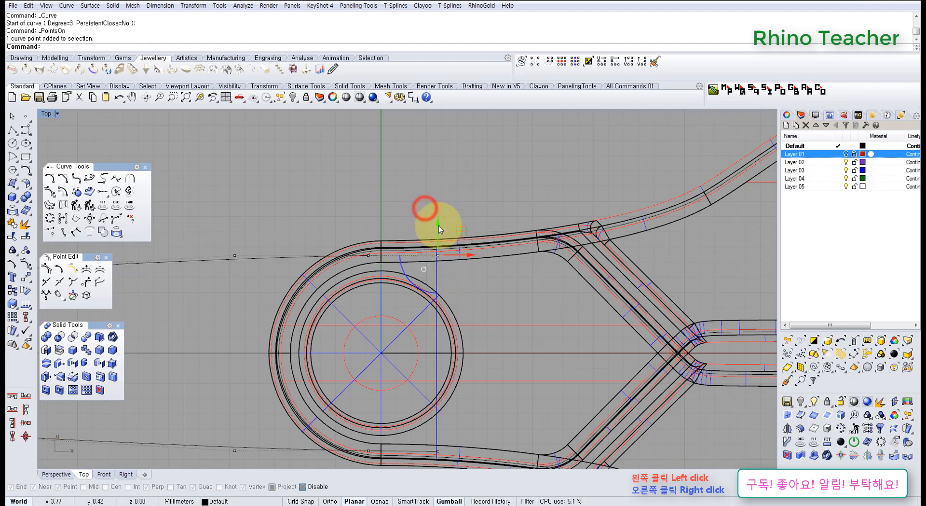
drag(438, 226, 442, 245)
scroll(443, 251, down, 2)
right_drag(444, 254, 471, 220)
scroll(465, 233, down, 4)
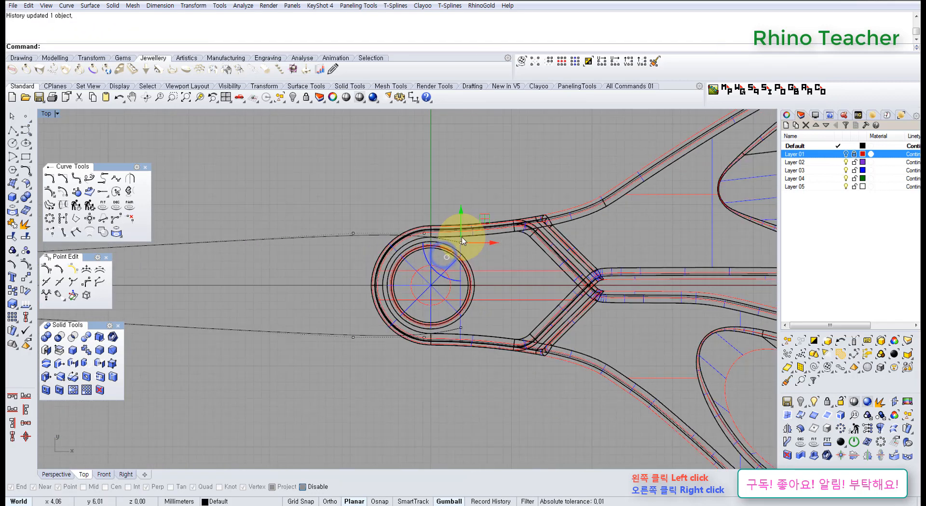
scroll(401, 243, up, 5)
right_drag(486, 262, 451, 300)
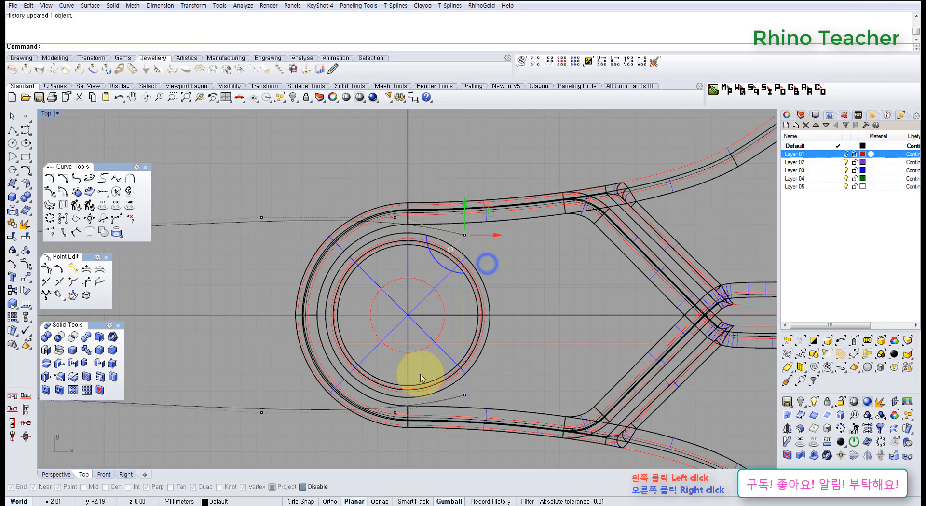
key(ctrl+z)
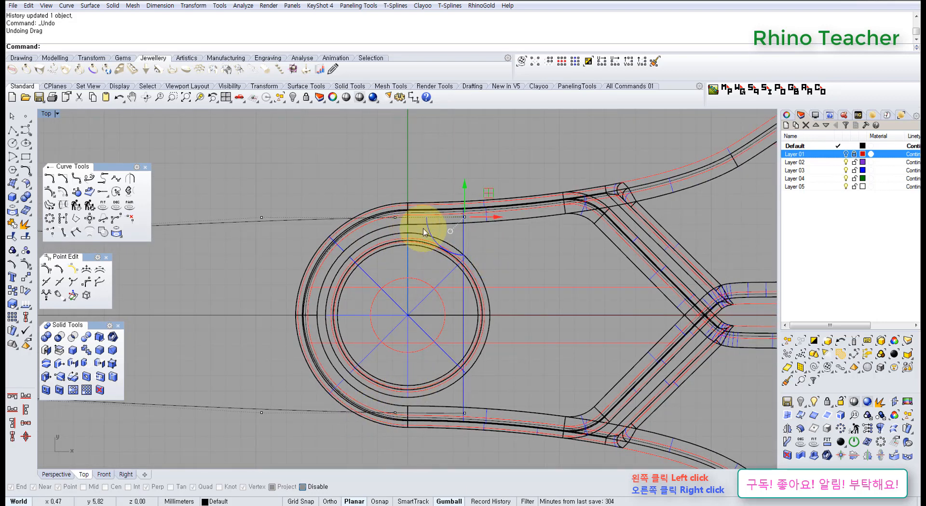
key(ctrl+z)
key(ctrl+y)
key(ctrl+y)
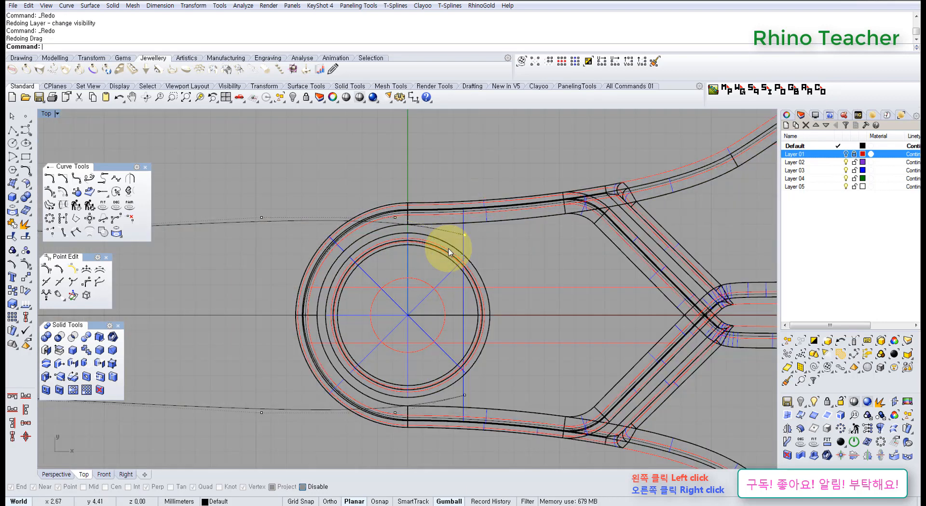
Nudge the upper blade curve's end point beside the pivot slightly and turn off the control points
scroll(461, 215, up, 2)
drag(464, 212, 467, 210)
scroll(436, 228, down, 5)
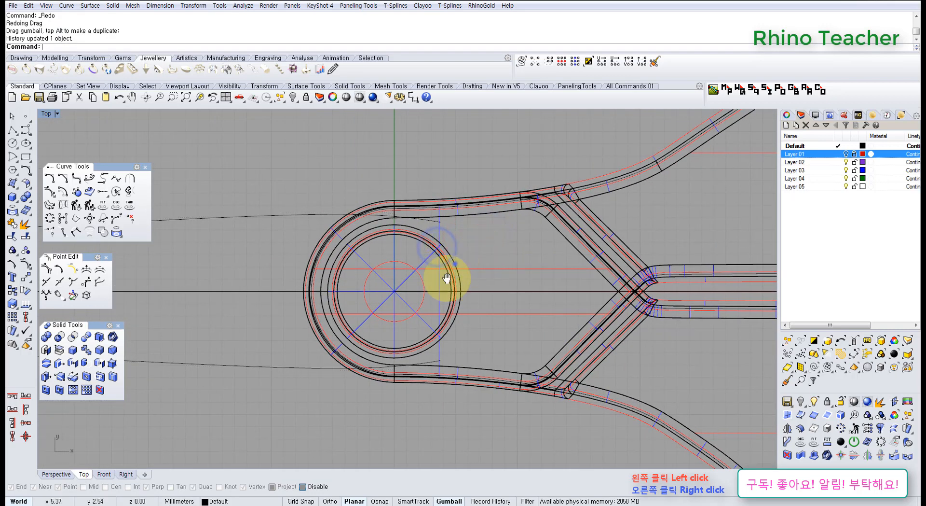
right_drag(447, 278, 409, 264)
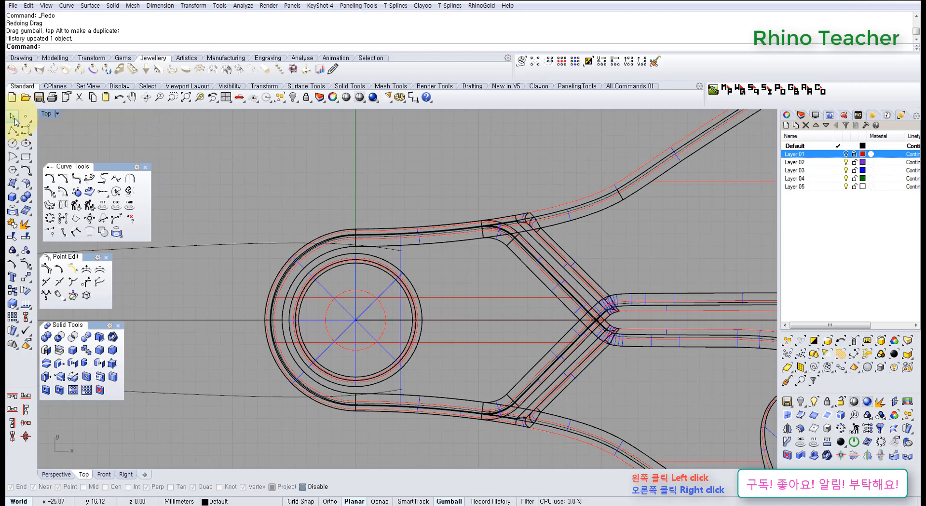
Start a degree-3 control-point curve just past the upper blade curve's end, sweeping under the upper arm toward the handle
click(24, 135)
right_drag(420, 279, 341, 296)
scroll(334, 264, up, 6)
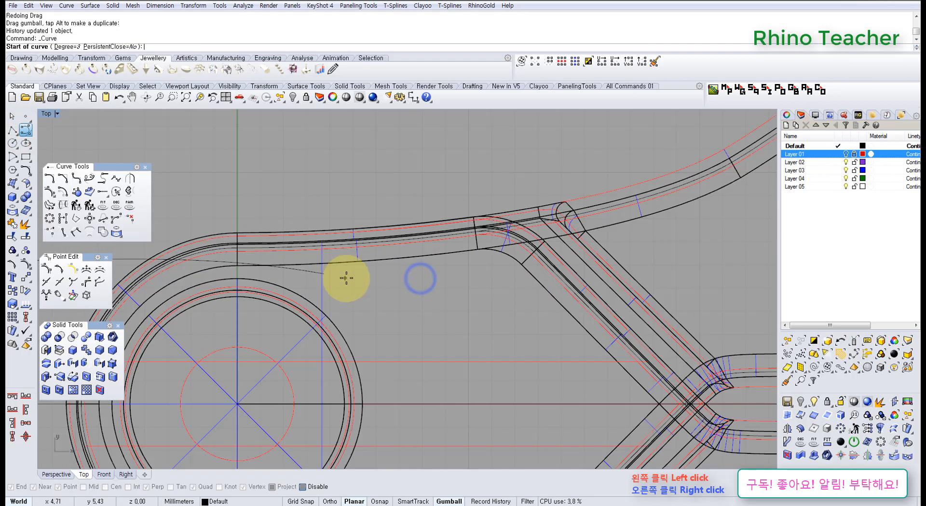
click(344, 278)
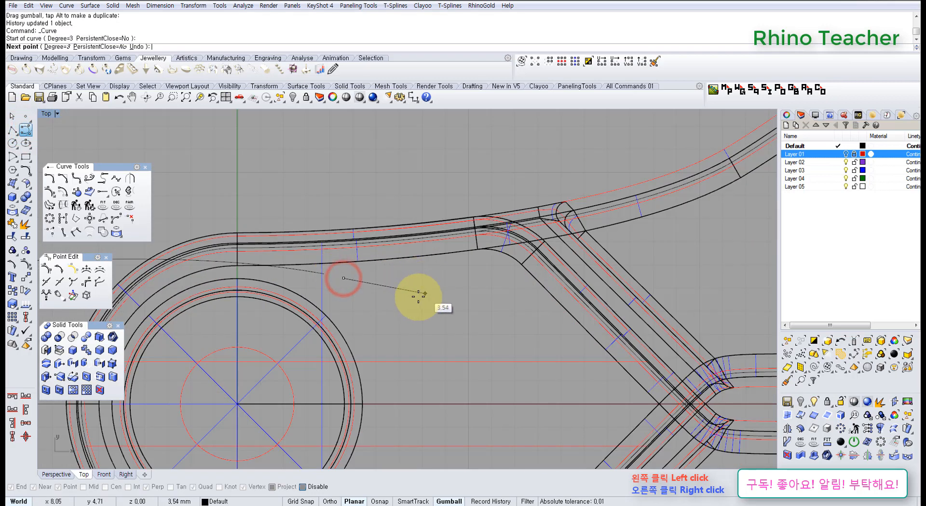
click(418, 295)
right_drag(500, 293, 420, 290)
click(417, 293)
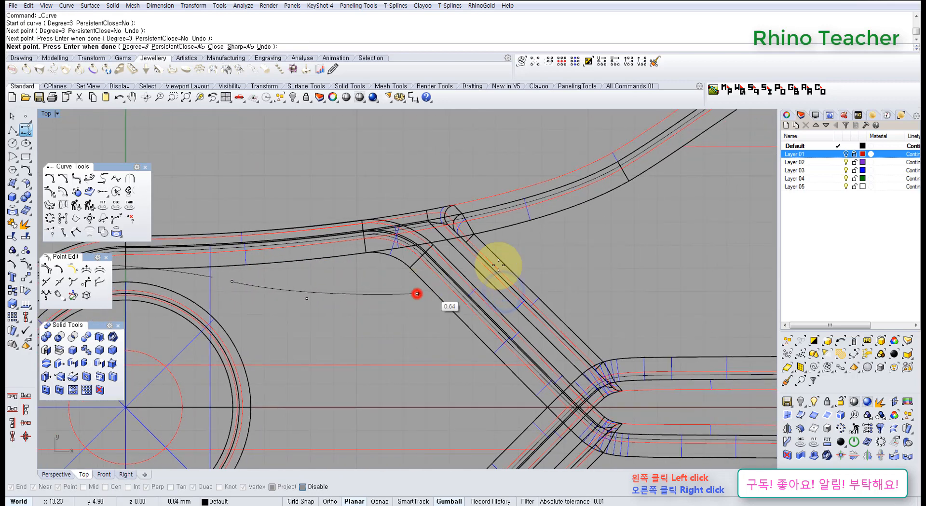
right_drag(501, 252, 408, 276)
click(455, 282)
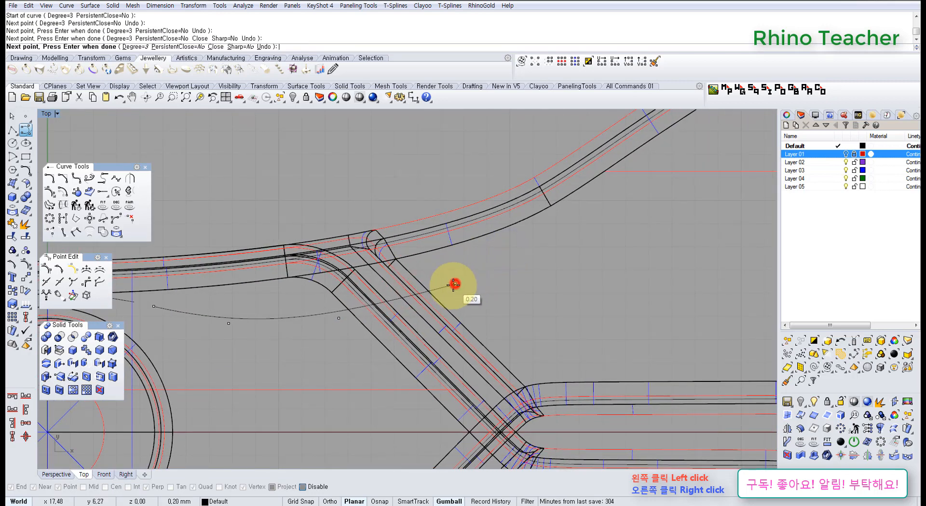
click(546, 235)
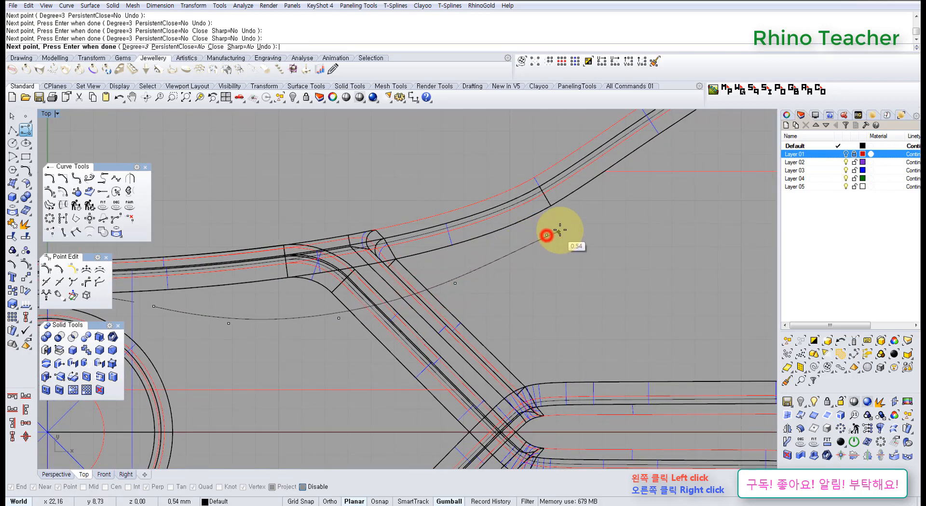
Round off the curve's far end below the upper handle arm and bring it back across the centerline to just before the lower blade curve's end
click(579, 238)
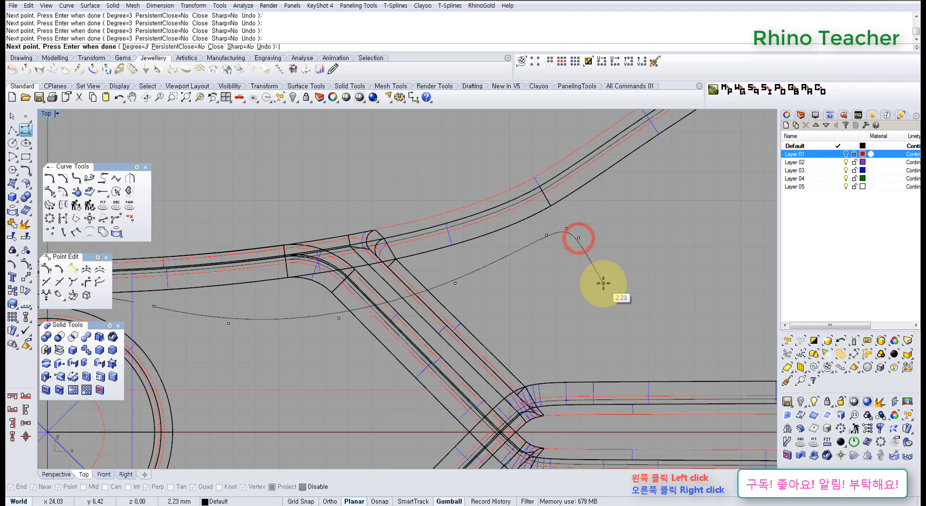
click(613, 303)
click(597, 315)
right_drag(532, 332, 550, 288)
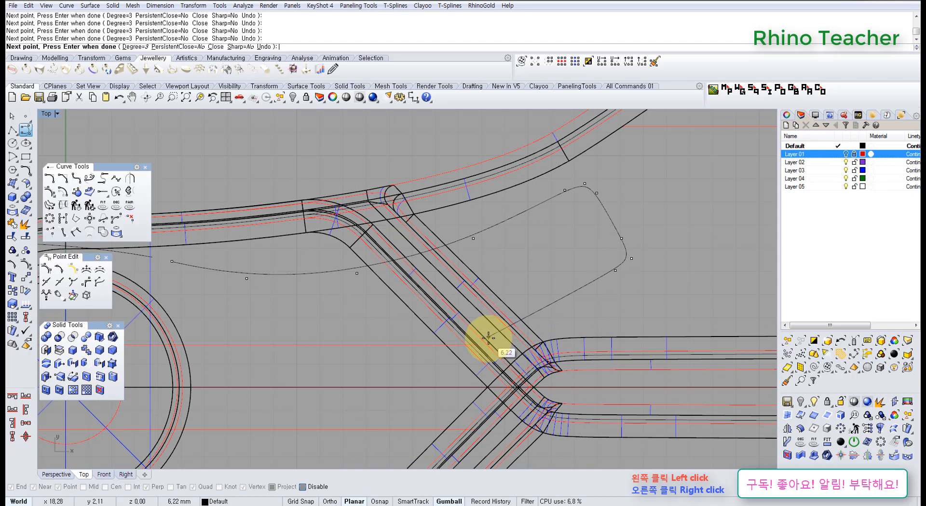
scroll(488, 337, down, 3)
click(479, 337)
mouse_move(430, 363)
right_down()
mouse_move(471, 302)
mouse_move(453, 293)
right_up()
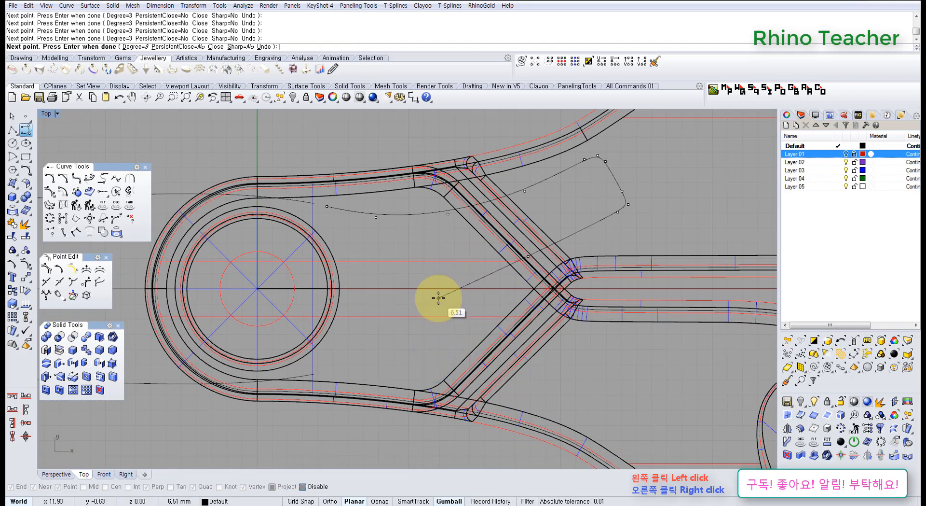
click(437, 300)
click(395, 360)
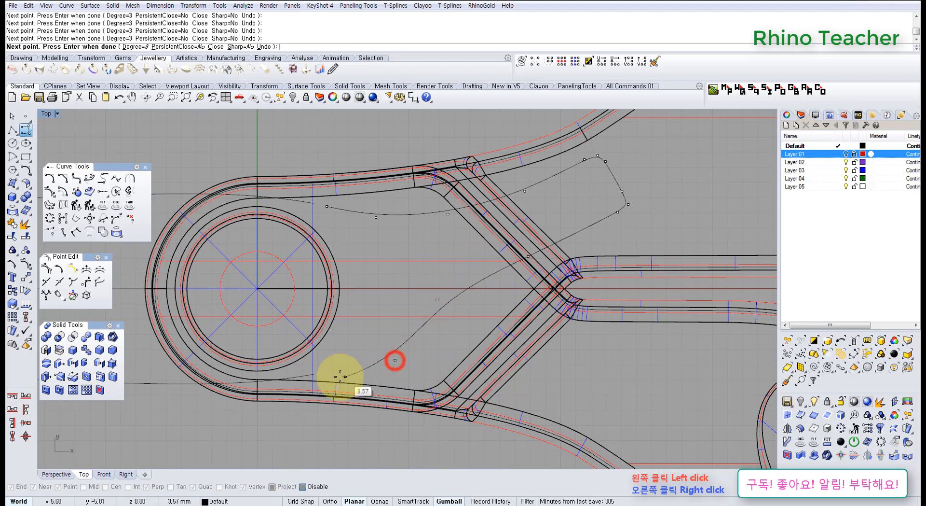
right_click(378, 346)
scroll(418, 322, down, 5)
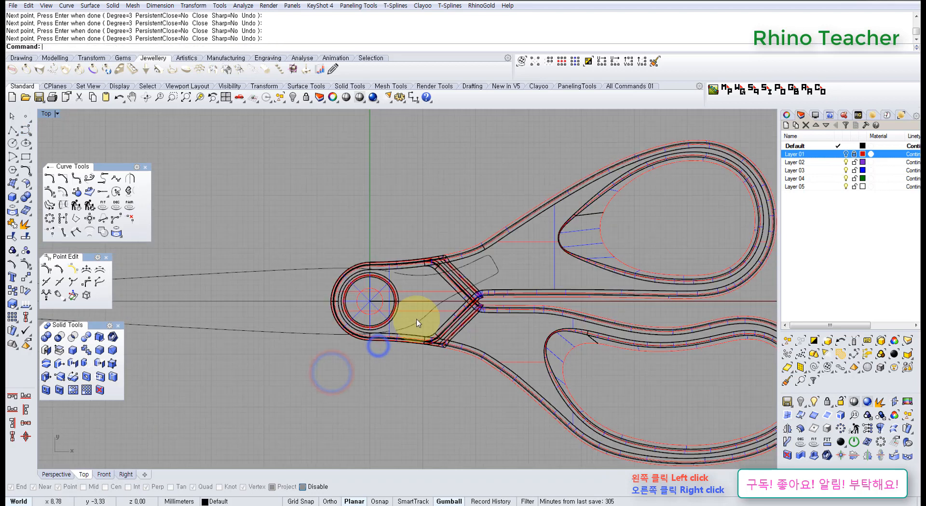
Examine the new tang curve and the gaps between its ends and the two blade curves near the pivot
scroll(379, 314, up, 4)
mouse_move(433, 326)
right_down()
mouse_move(457, 326)
mouse_move(451, 285)
mouse_move(409, 301)
right_up()
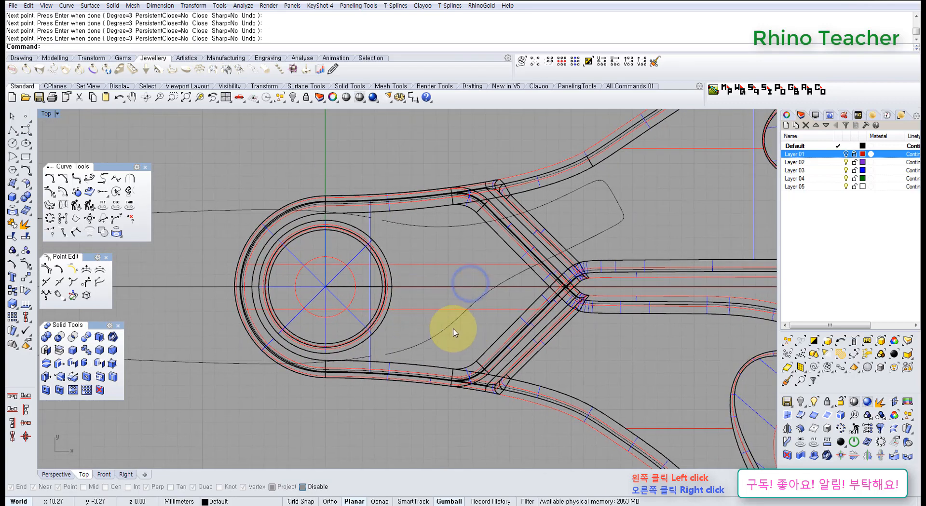
drag(461, 340, 413, 310)
right_drag(379, 284, 427, 317)
click(407, 176)
scroll(415, 242, up, 6)
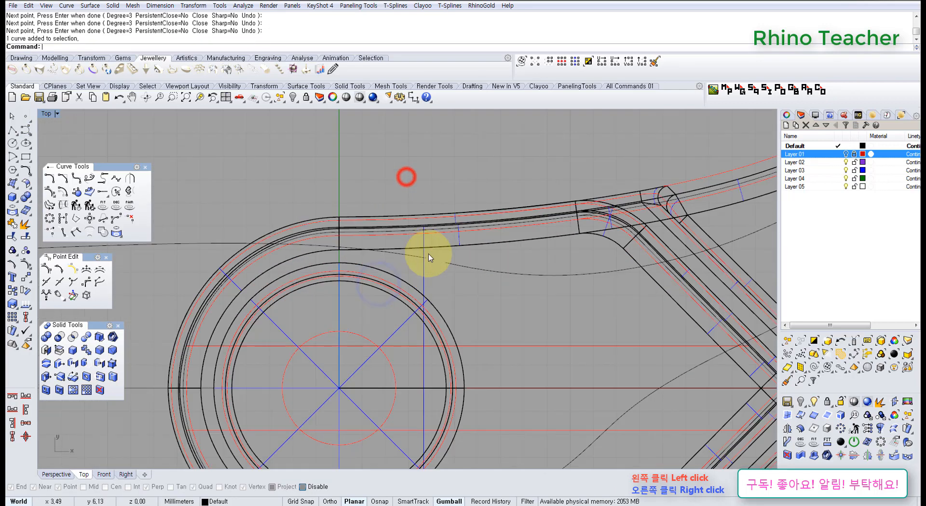
scroll(429, 255, up, 9)
drag(544, 314, 502, 262)
scroll(502, 277, down, 8)
right_drag(488, 279, 354, 224)
scroll(354, 223, down, 8)
right_drag(393, 277, 423, 232)
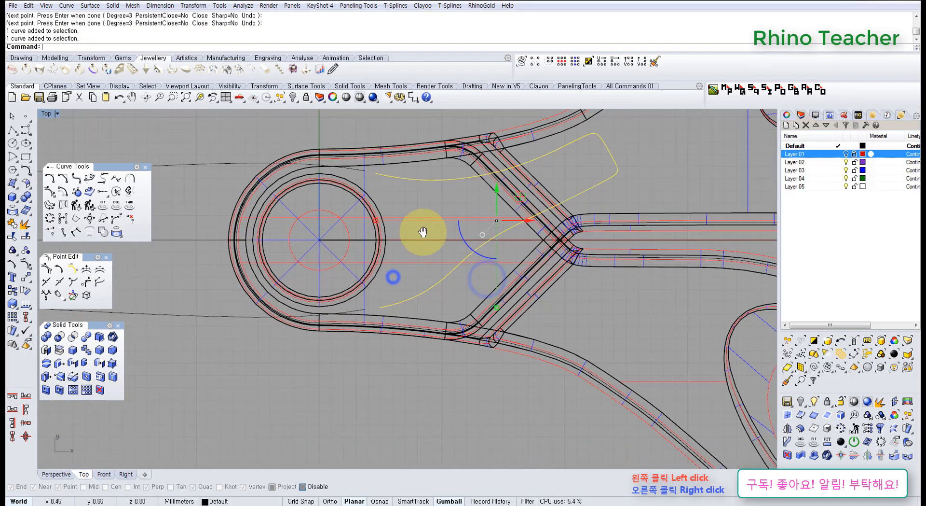
scroll(378, 270, up, 4)
click(425, 224)
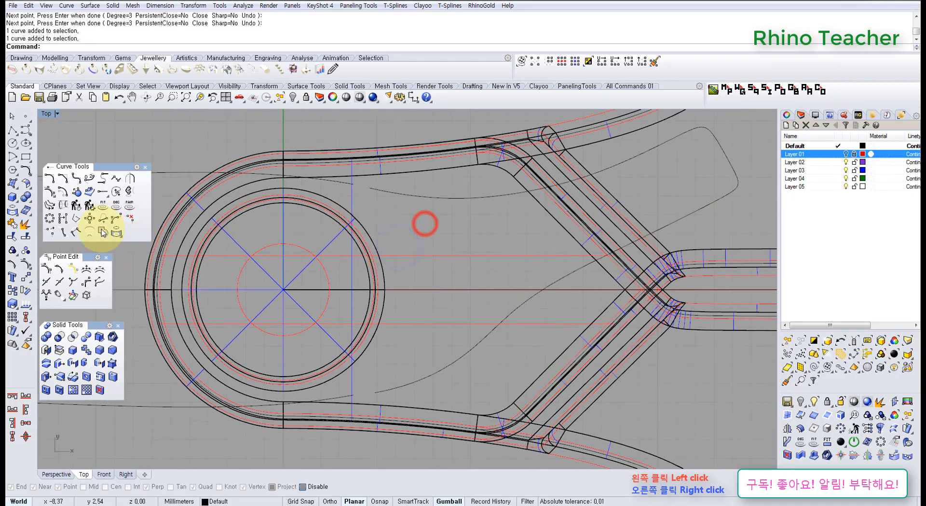
Match the tang curve's upper end to the upper blade curve with Tangency continuity, preserving Position at the other end
click(117, 179)
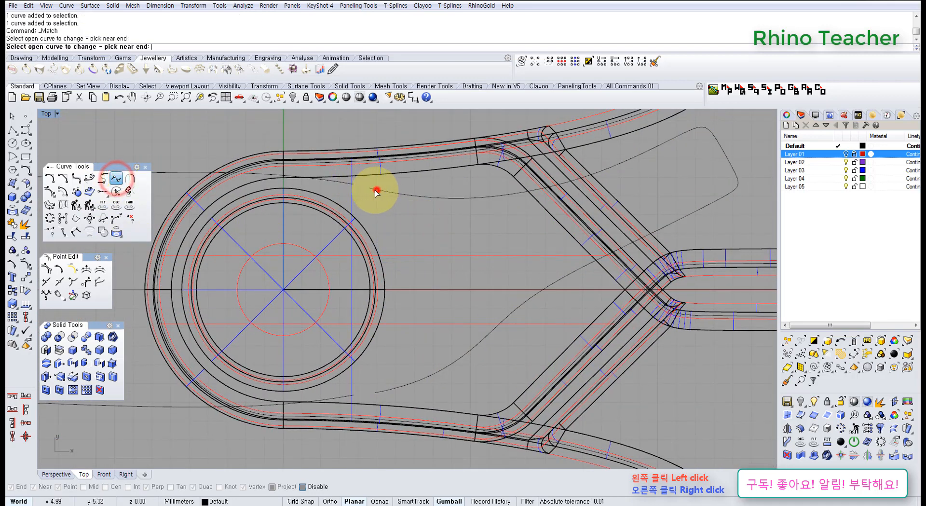
click(376, 190)
click(349, 183)
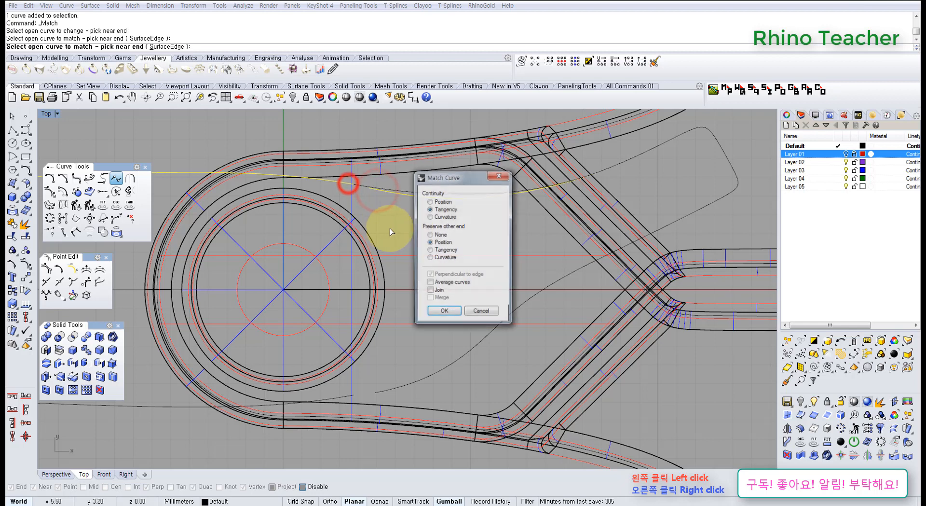
click(442, 313)
Match the tang curve's lower end to the lower blade curve with Tangency continuity, preserving Position at the other end
right_drag(384, 340, 419, 310)
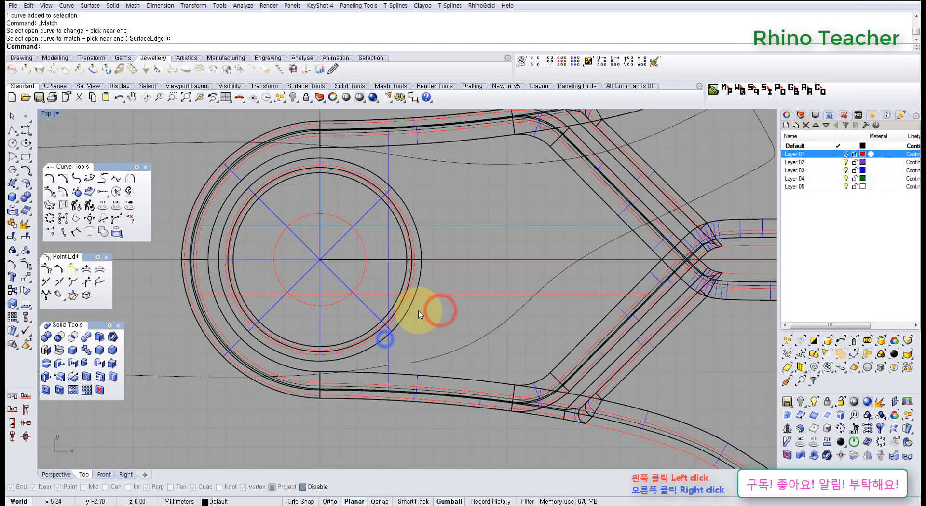
click(415, 363)
click(383, 368)
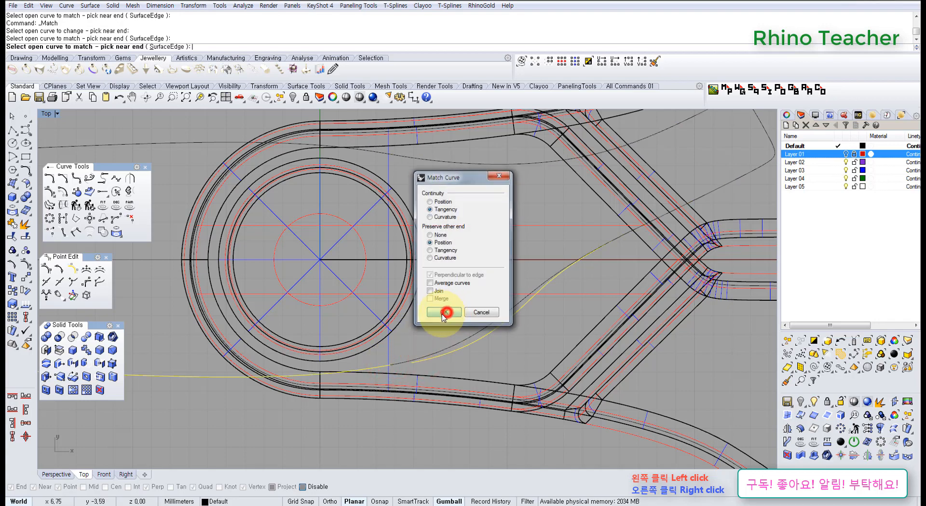
click(443, 312)
scroll(441, 322, down, 2)
right_drag(453, 306, 435, 337)
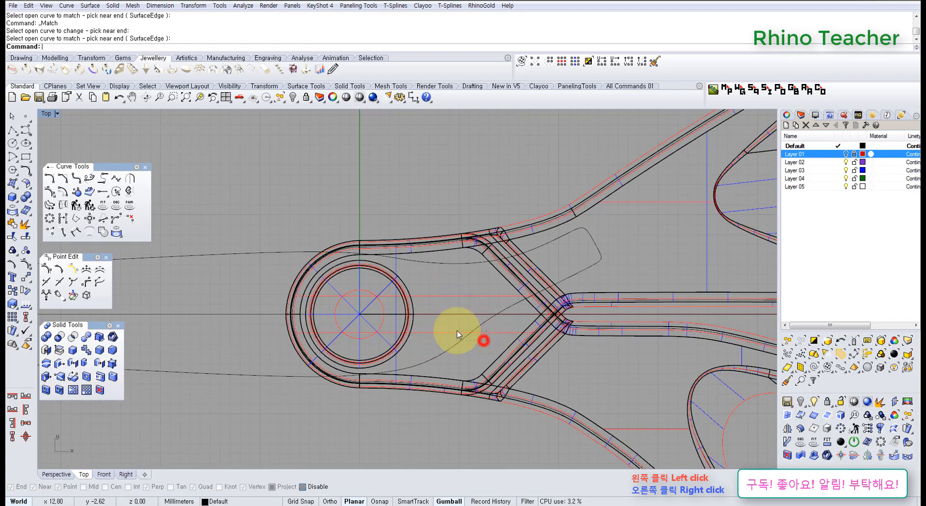
Join the upper blade curve, the lower blade curve and the tang curve into one closed blade outline
drag(457, 330, 450, 328)
scroll(437, 325, down, 1)
right_drag(425, 309, 481, 318)
click(521, 311)
scroll(531, 318, up, 2)
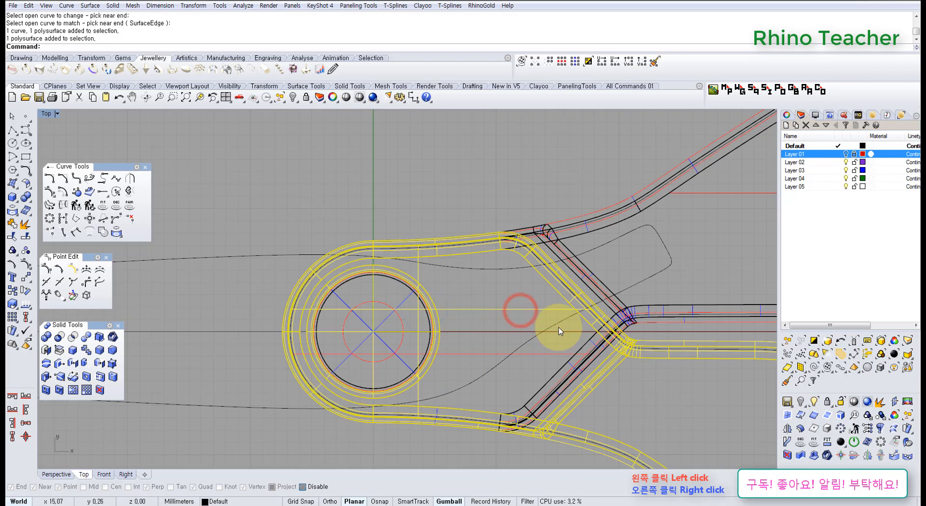
drag(558, 327, 544, 331)
scroll(502, 338, down, 3)
right_drag(407, 355, 626, 320)
shift+drag(463, 372, 431, 351)
scroll(427, 348, down, 5)
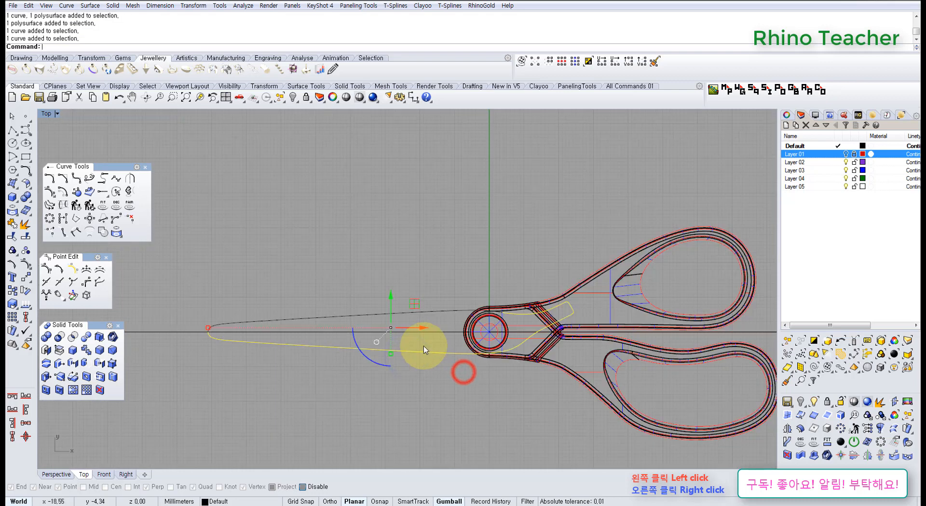
scroll(386, 309, up, 3)
scroll(334, 326, down, 6)
right_drag(363, 310, 420, 298)
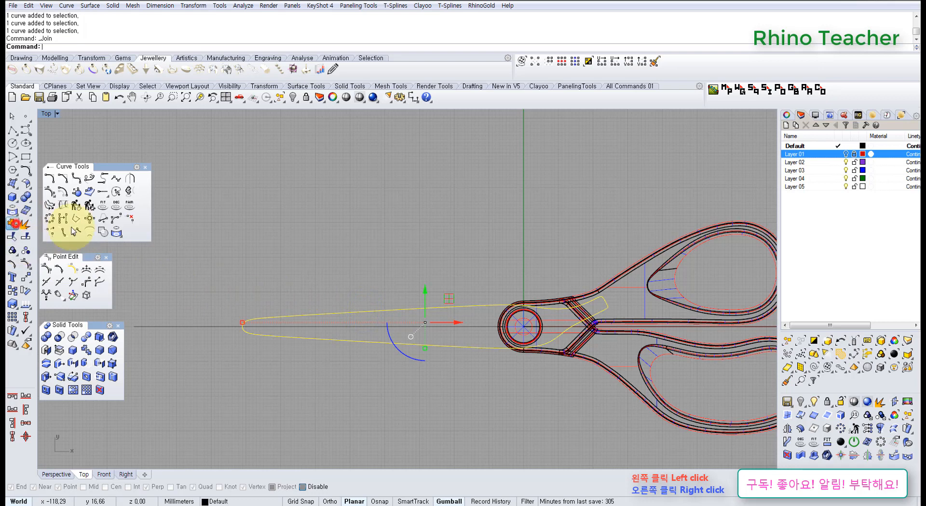
click(462, 273)
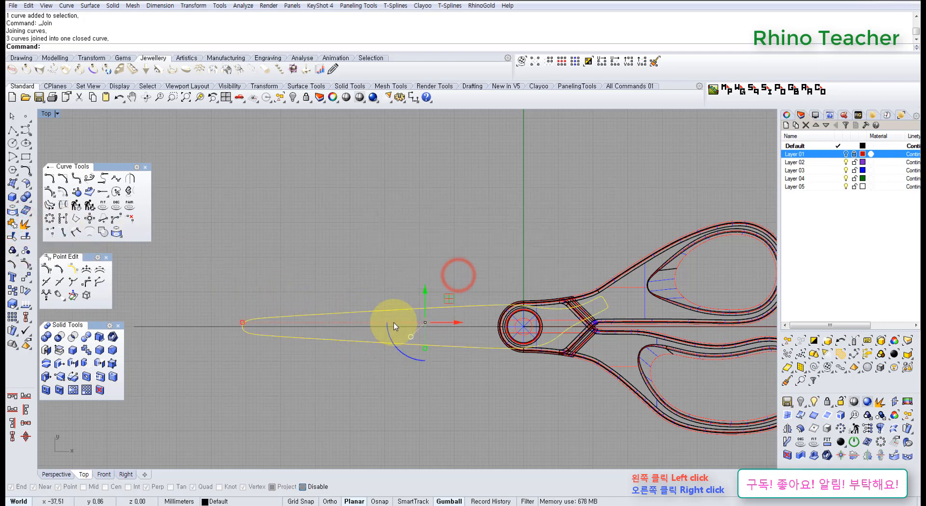
middle_click(394, 326)
click(334, 325)
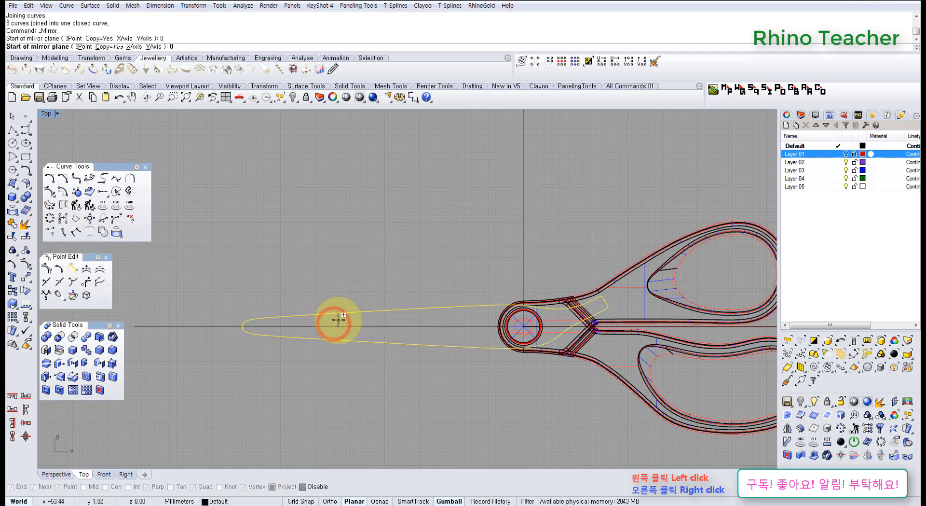
key(Return)
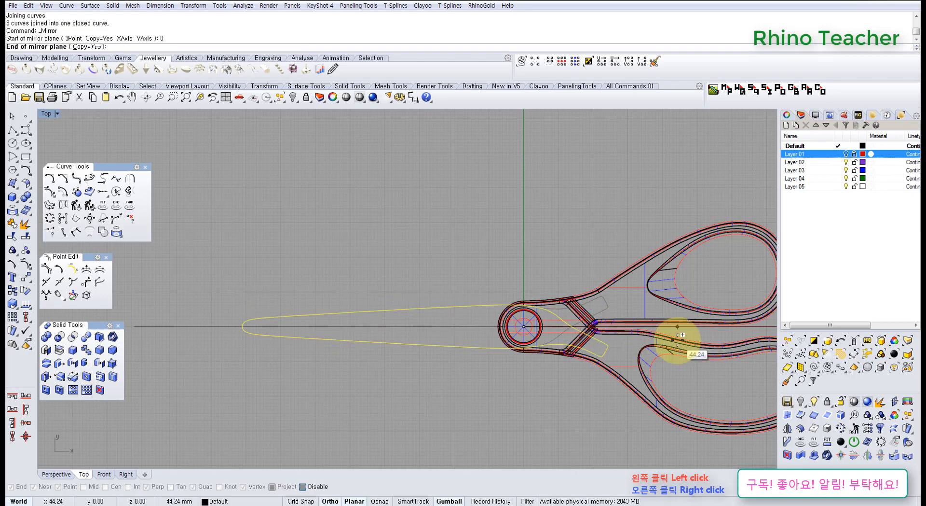
key(Escape)
Delete the long horizontal guide line running along the scissors' centerline
right_drag(347, 356, 481, 334)
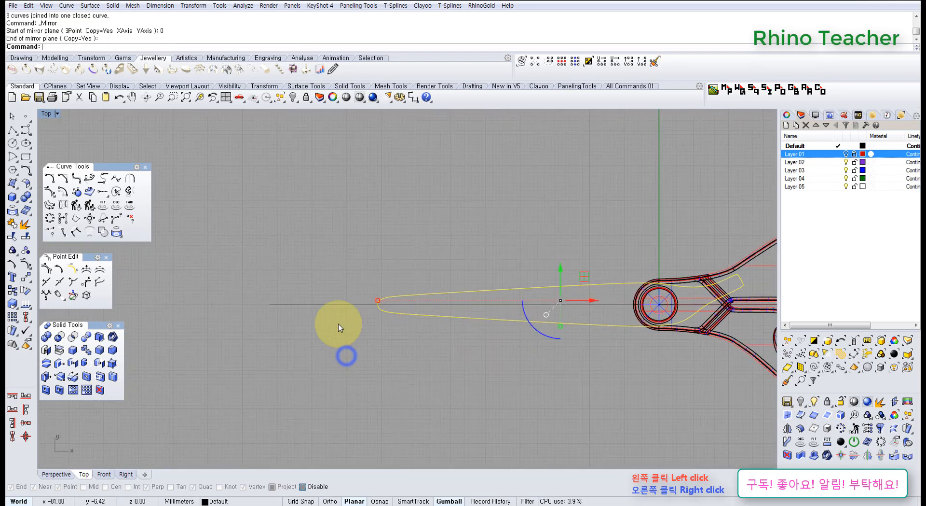
drag(317, 329, 291, 283)
right_drag(410, 315, 255, 339)
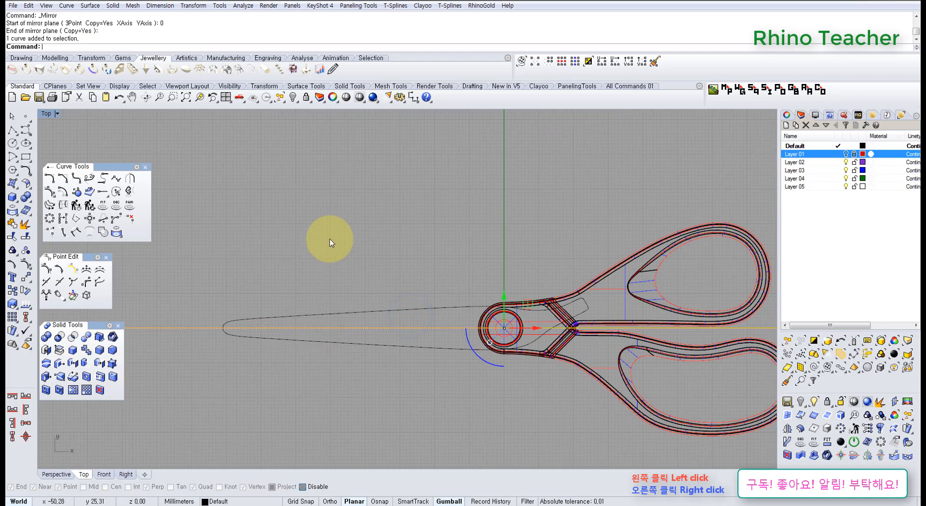
key(Delete)
Extrude the closed blade outline into a capped solid 2 mm thick
click(374, 351)
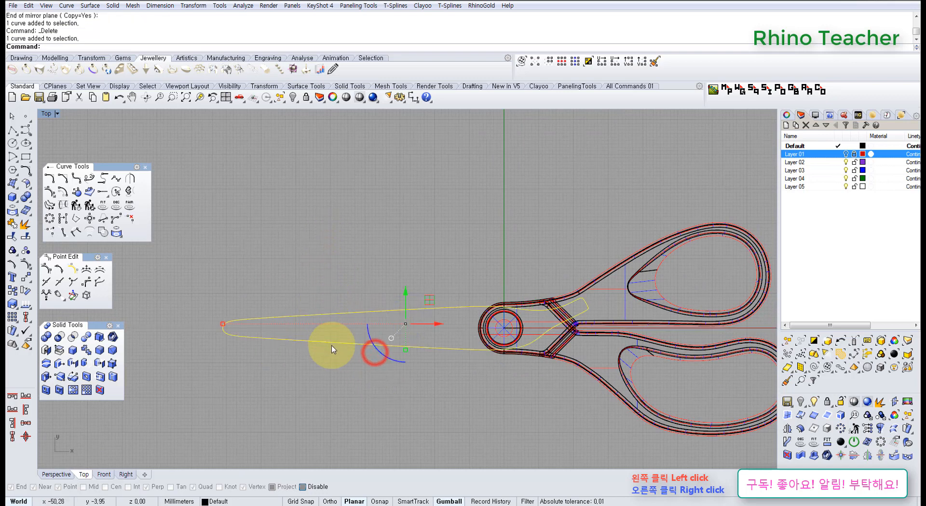
key(ctrl+F4)
right_drag(356, 382, 456, 335)
shift+right_drag(358, 310, 499, 328)
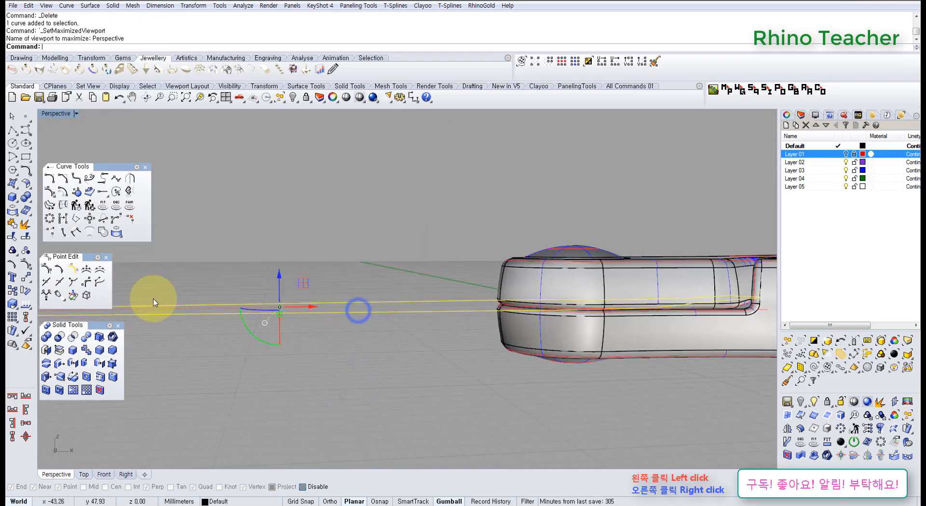
click(13, 184)
click(47, 218)
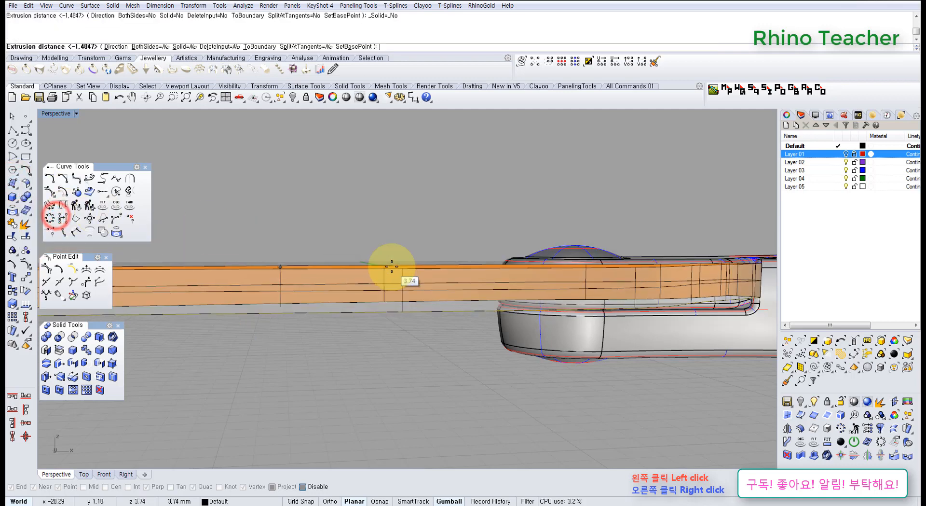
click(184, 48)
click(184, 48)
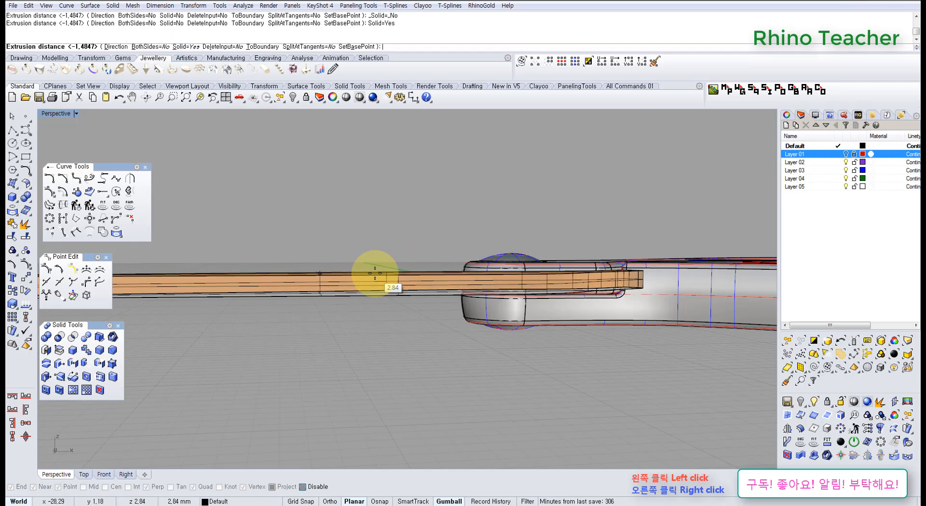
text(2)
key(Return)
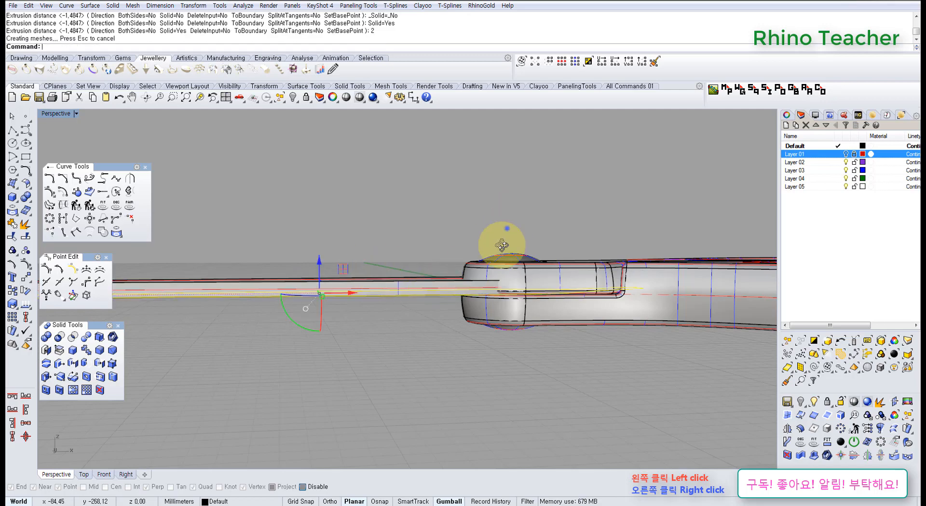
Try to mirror the blade solid across a plane starting at the origin
right_drag(506, 229, 371, 338)
click(447, 279)
middle_click(366, 340)
click(355, 350)
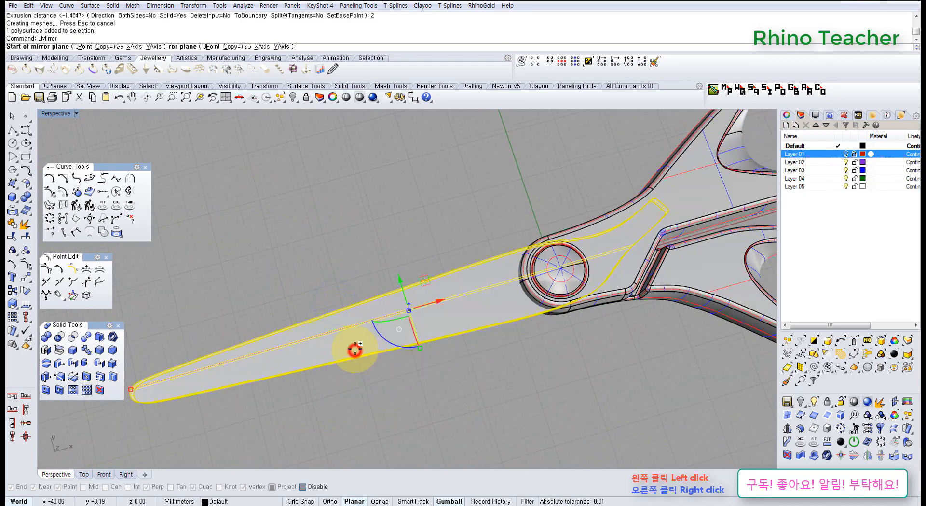
text(0)
key(Return)
click(356, 348)
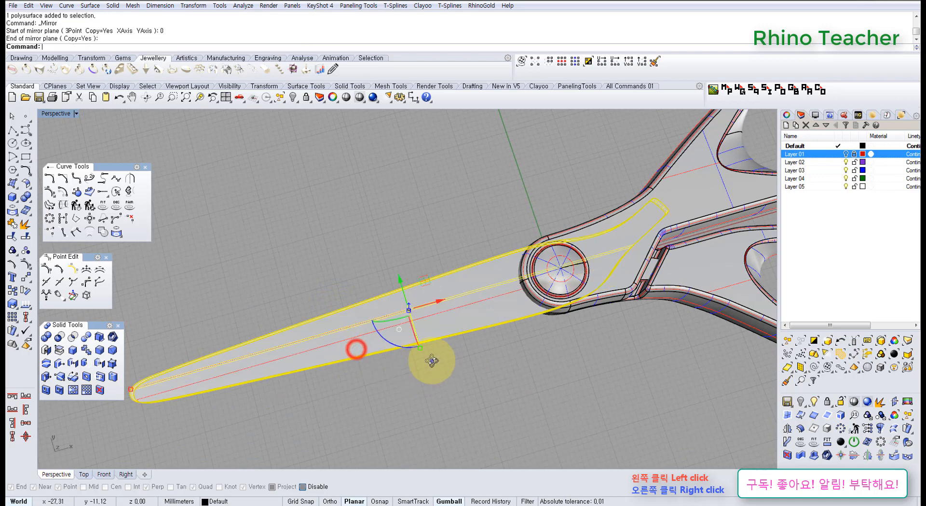
right_drag(431, 360, 430, 316)
Try a polar array of the blade solid around the origin in the Right view, with 2 items over 360 degrees
key(ctrl+F3)
middle_click(405, 312)
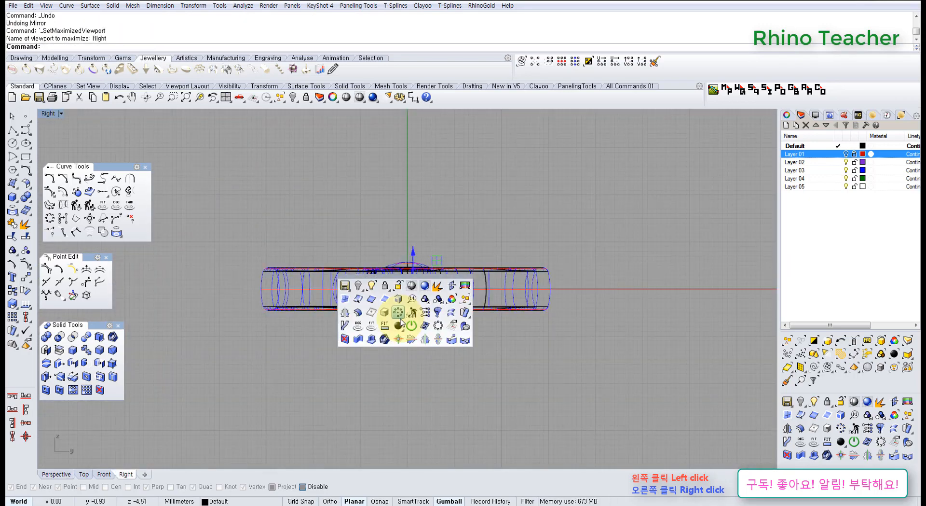
click(398, 314)
key(Return)
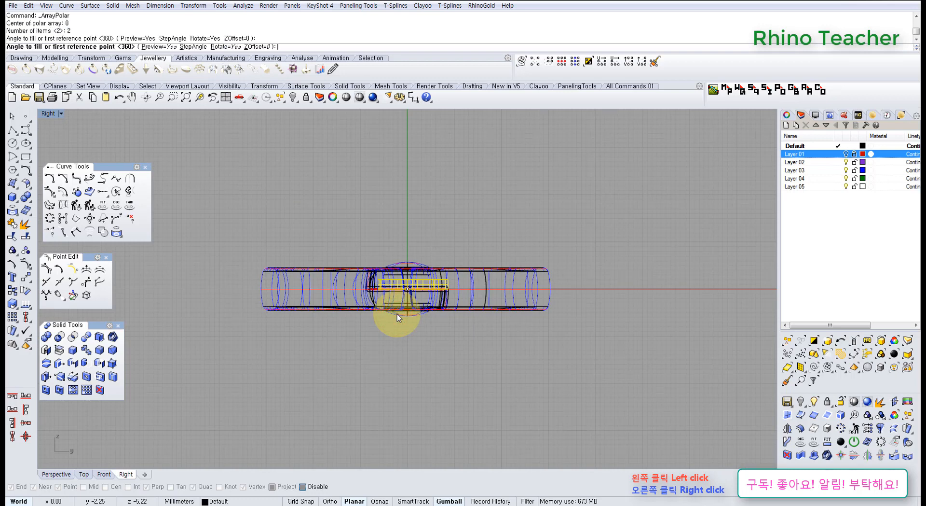
key(Return)
key(Return)
Check the two arrayed blades from above and in perspective, and undo the polar array
key(ctrl+F1)
scroll(411, 331, up, 8)
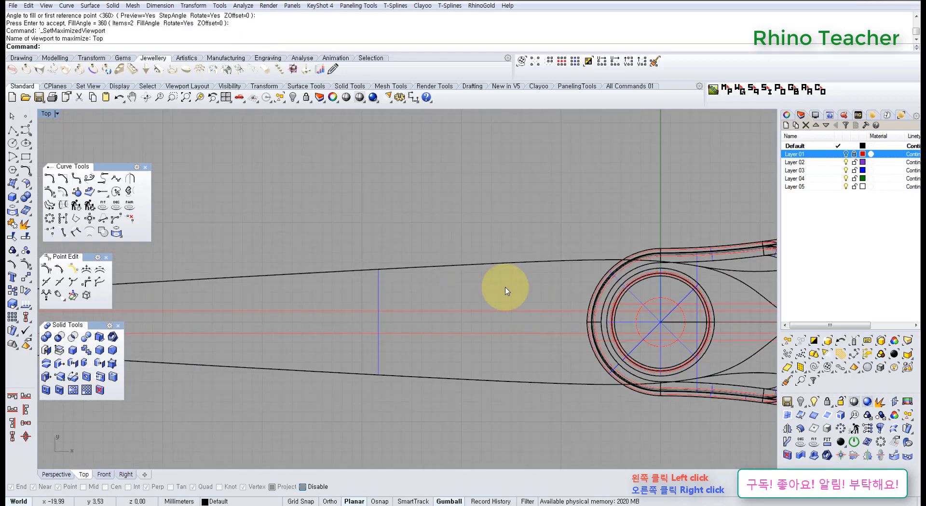
right_drag(596, 309, 389, 313)
key(ctrl+F4)
right_drag(392, 358, 456, 381)
key(ctrl+z)
Examine the single extruded blade from above and in perspective, especially where it meets the round pivot of the handle
scroll(454, 324, down, 7)
scroll(517, 300, up, 7)
right_drag(516, 300, 511, 340)
scroll(499, 279, down, 5)
scroll(367, 262, up, 5)
click(285, 320)
key(ctrl+F1)
scroll(293, 318, down, 5)
scroll(455, 288, up, 5)
key(ctrl+F4)
click(630, 258)
right_drag(418, 380, 458, 346)
shift+right_drag(472, 347, 270, 350)
scroll(466, 294, down, 4)
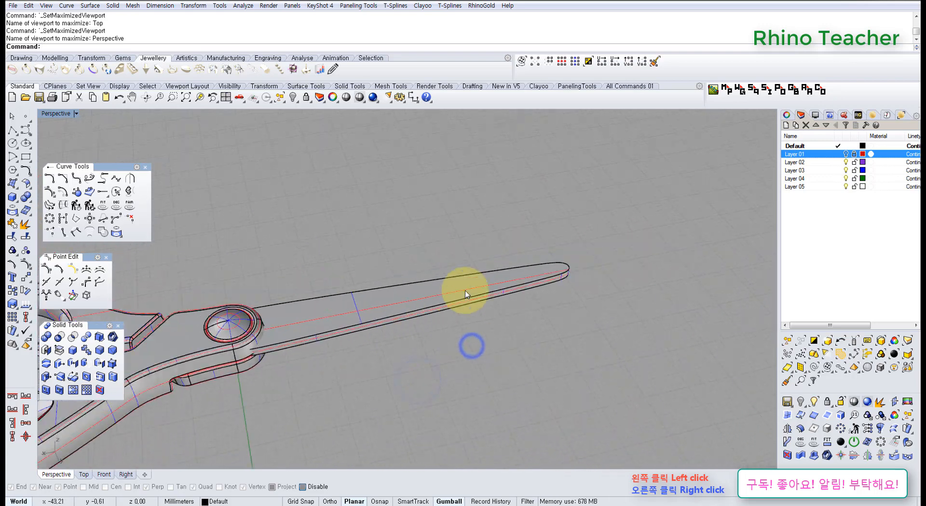
right_drag(502, 290, 373, 280)
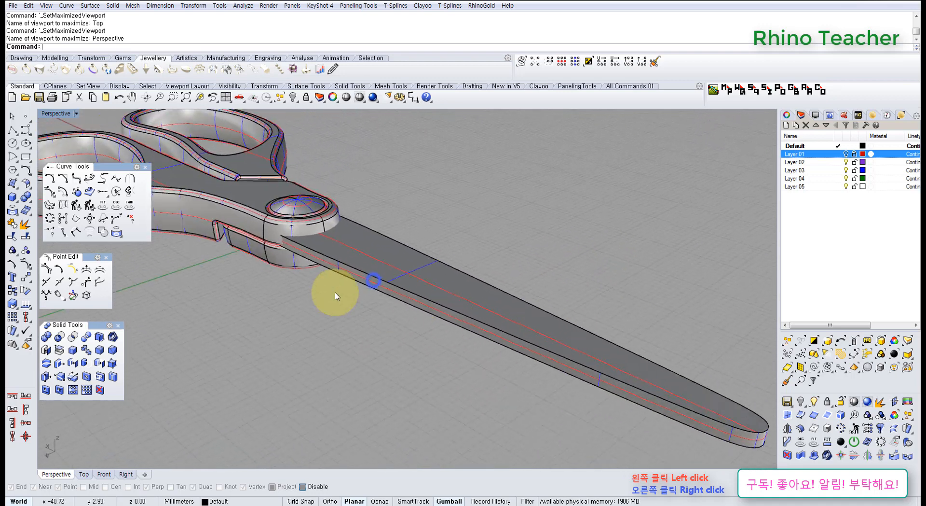
right_drag(299, 283, 273, 288)
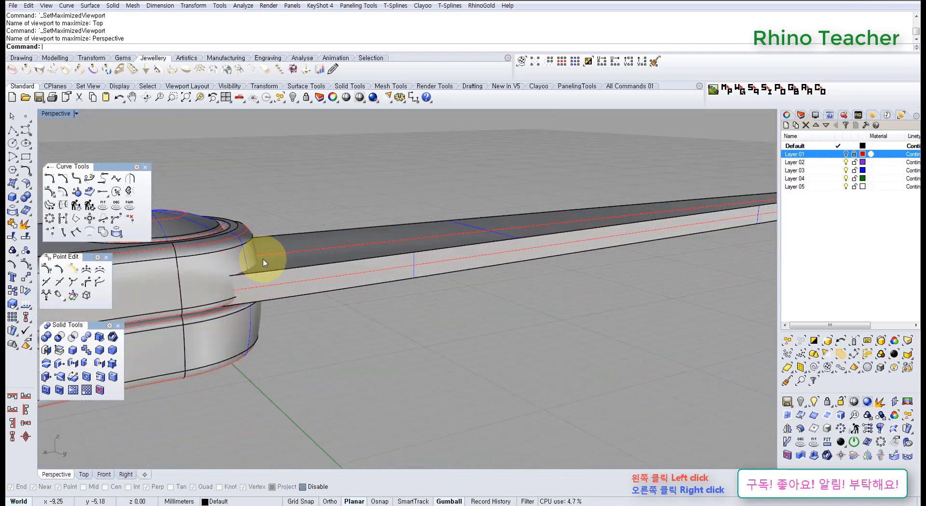
Draw a straight polyline along the blade in the Top view, from just beyond its tip to past the pivot
right_drag(290, 294, 471, 349)
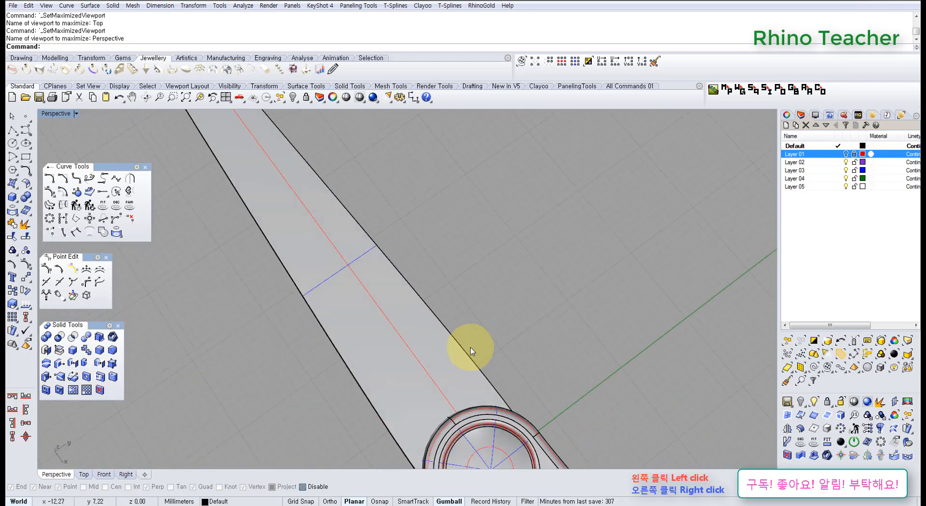
key(ctrl+F1)
right_drag(390, 361, 480, 342)
scroll(478, 339, down, 8)
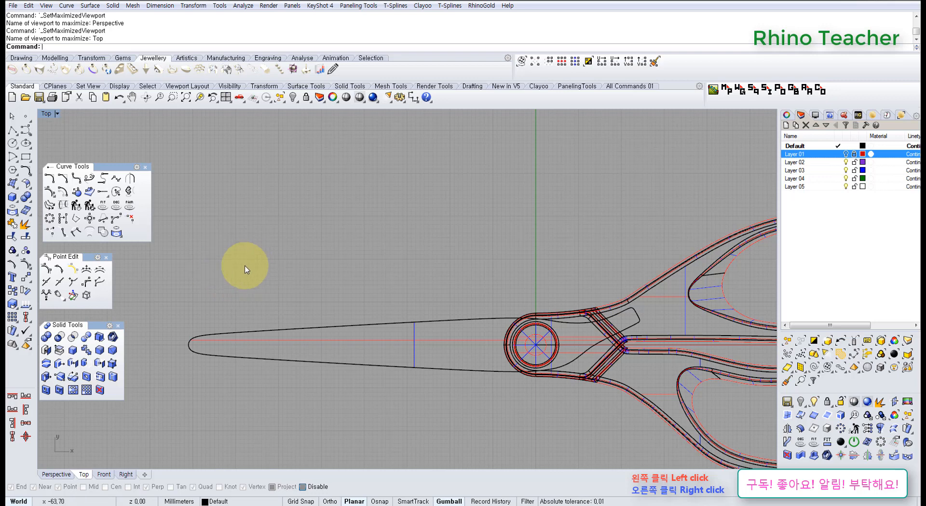
click(12, 130)
right_drag(238, 306, 313, 288)
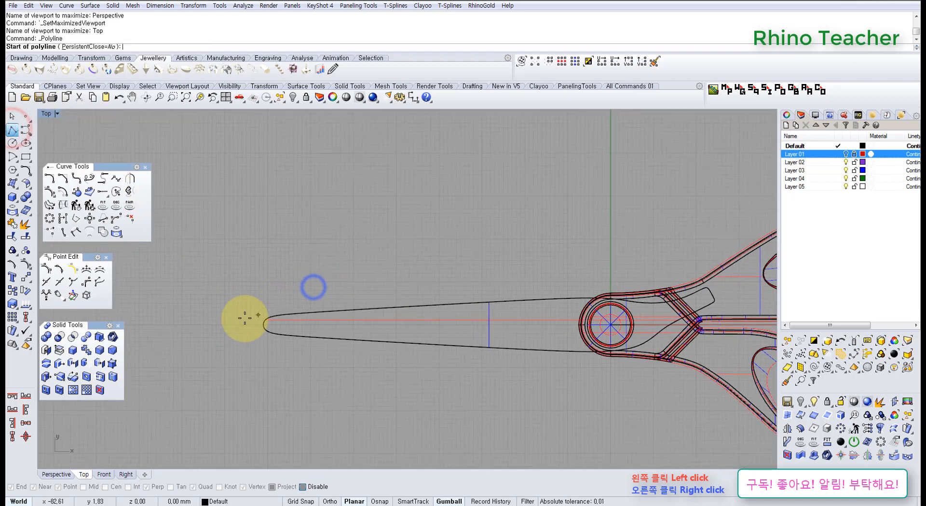
click(234, 327)
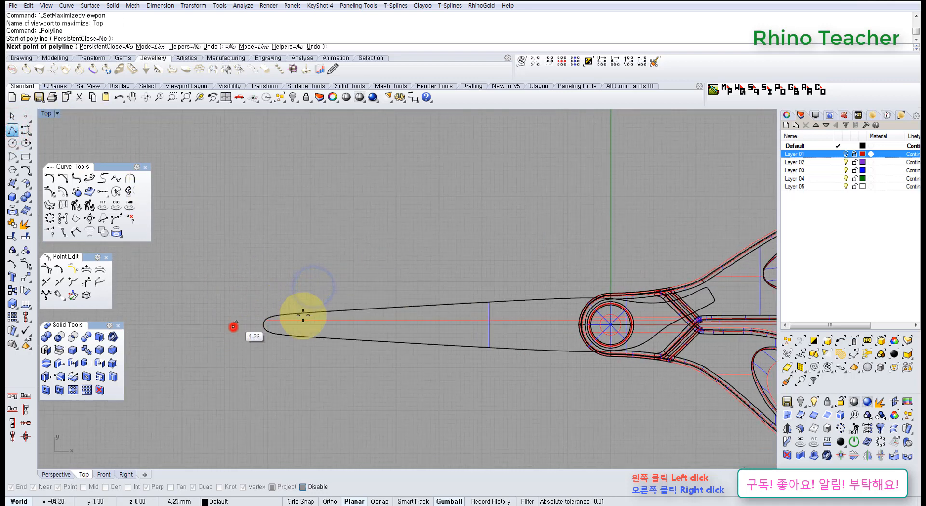
click(642, 302)
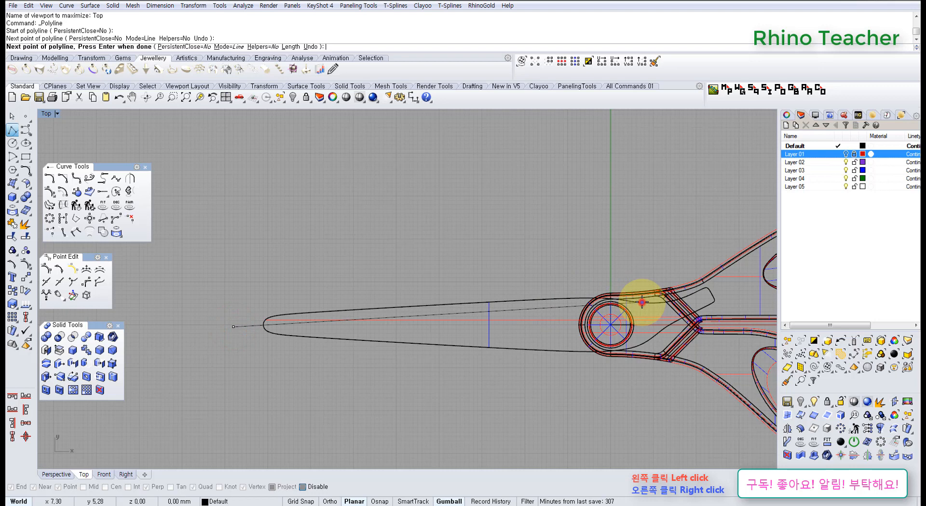
right_click(488, 309)
scroll(472, 322, up, 6)
right_drag(456, 320, 412, 337)
scroll(426, 329, down, 4)
scroll(381, 337, up, 2)
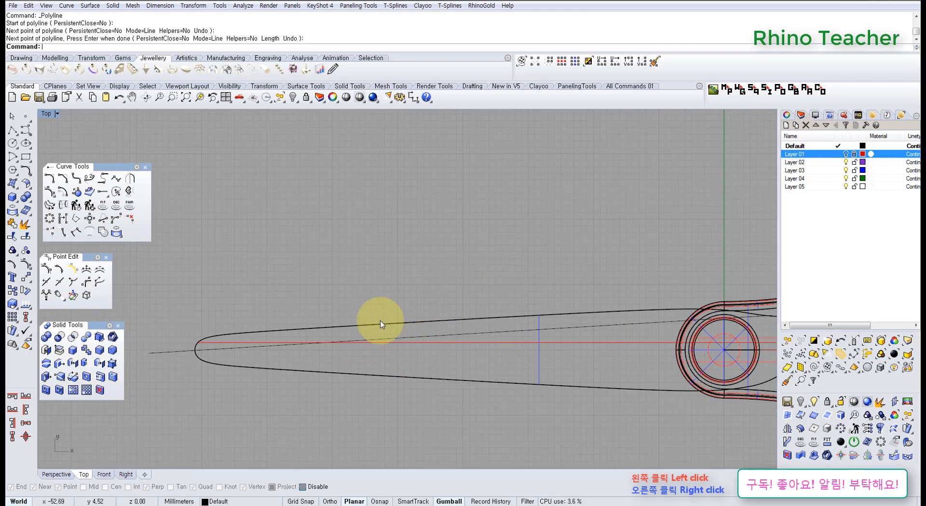
right_drag(504, 306, 445, 310)
scroll(366, 306, down, 2)
click(455, 323)
key(Delete)
click(26, 127)
right_drag(666, 307, 609, 307)
scroll(609, 306, up, 2)
scroll(609, 306, down, 4)
right_drag(504, 325, 413, 329)
scroll(413, 328, up, 4)
right_drag(424, 327, 348, 319)
key(Escape)
key(ctrl+z)
Move the straight line slightly toward the blade's upper edge in the Top view
right_drag(487, 325, 440, 315)
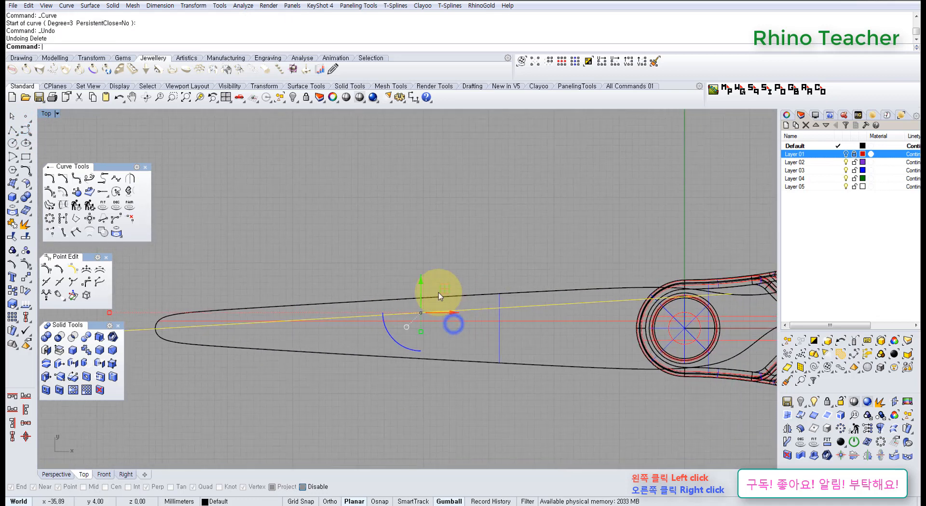
mouse_move(421, 288)
mouse_down()
mouse_move(416, 270)
mouse_move(422, 281)
mouse_up()
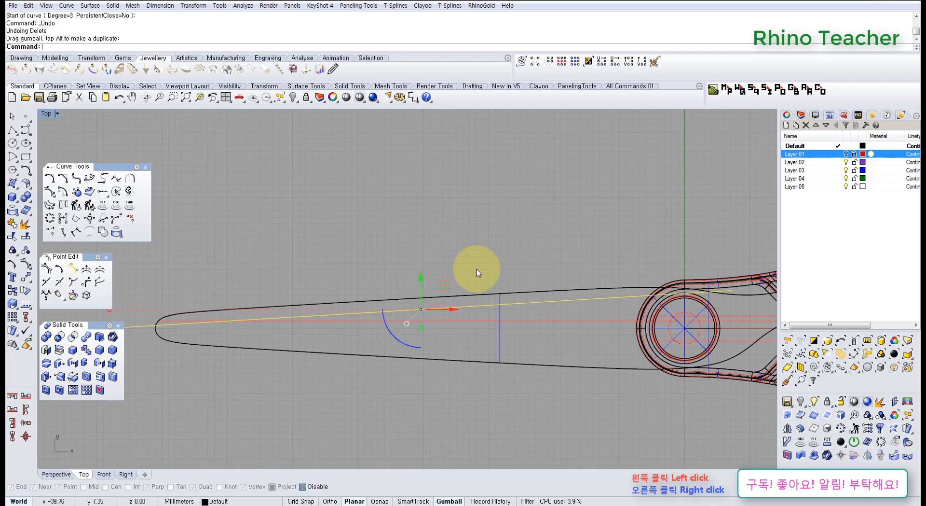
right_drag(558, 257, 458, 264)
click(458, 260)
Draw a four-point degree 3 curve starting on the straight line near the pivot and bending up past the blade's upper edge
scroll(458, 261, up, 4)
right_drag(544, 308, 413, 303)
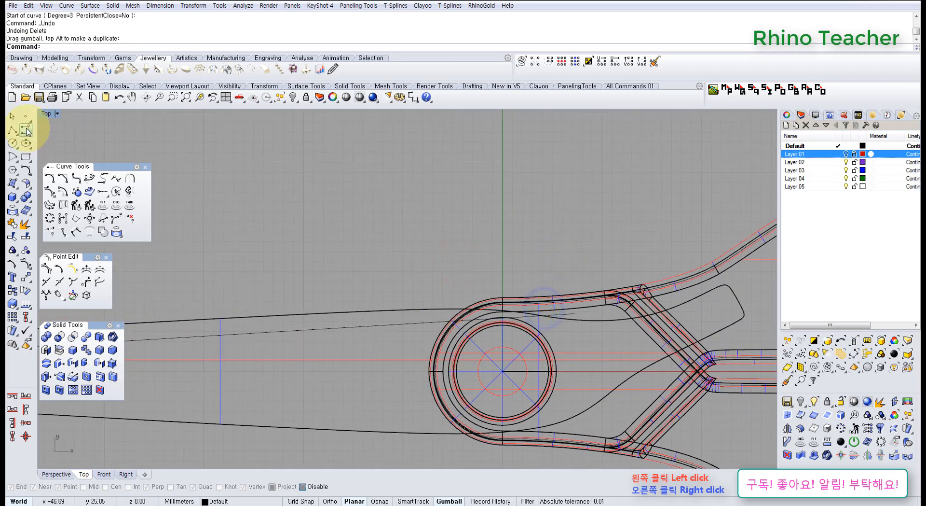
click(27, 131)
scroll(444, 306, up, 3)
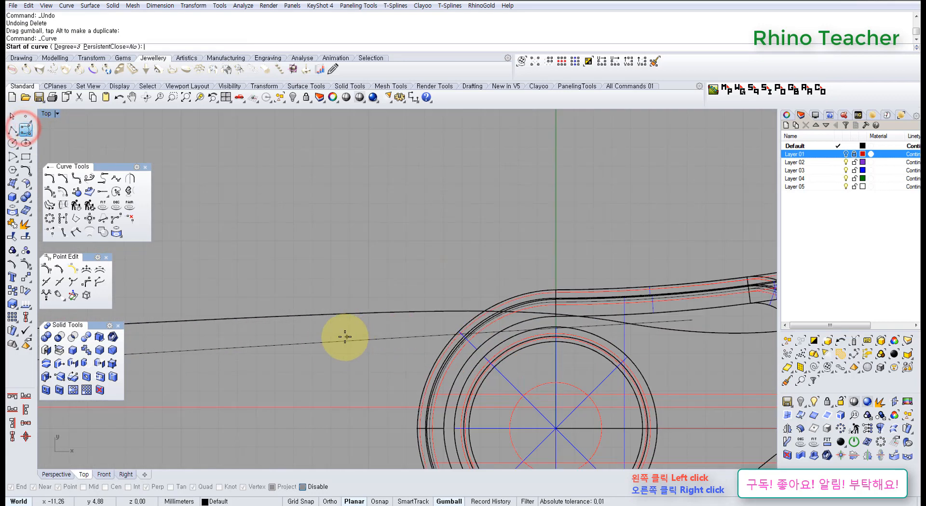
click(314, 342)
click(358, 340)
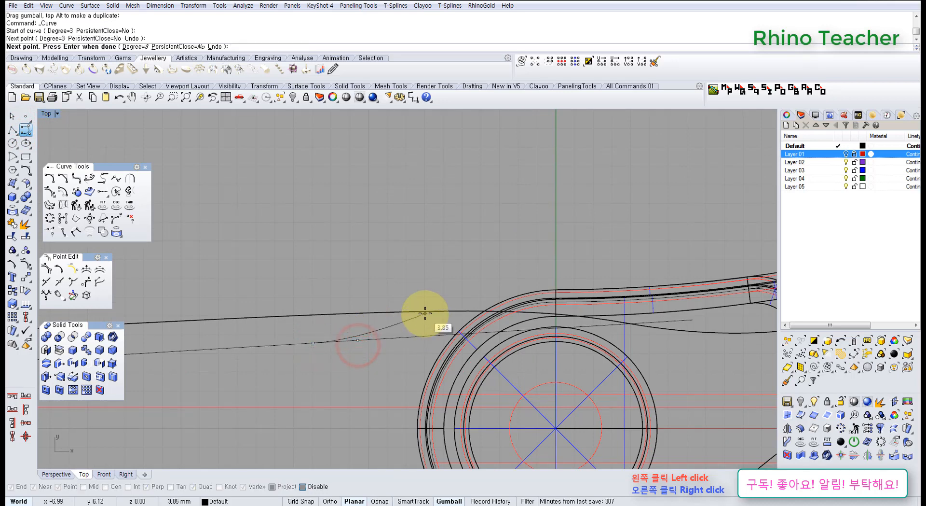
scroll(421, 315, up, 2)
scroll(423, 319, down, 4)
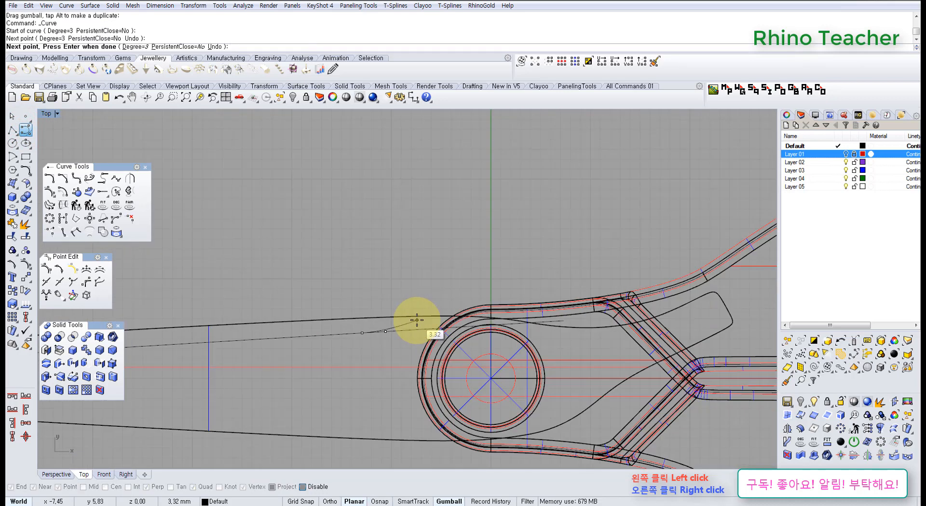
scroll(422, 320, up, 3)
click(422, 320)
click(465, 280)
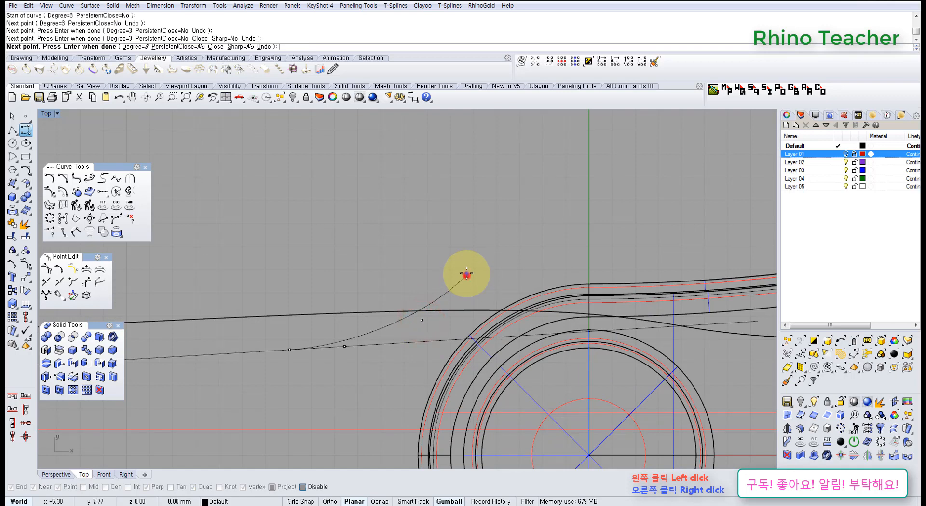
scroll(457, 279, down, 4)
right_click(465, 275)
Split the straight line where the new curve starts and delete the piece running on toward the pivot
scroll(410, 314, up, 4)
click(523, 306)
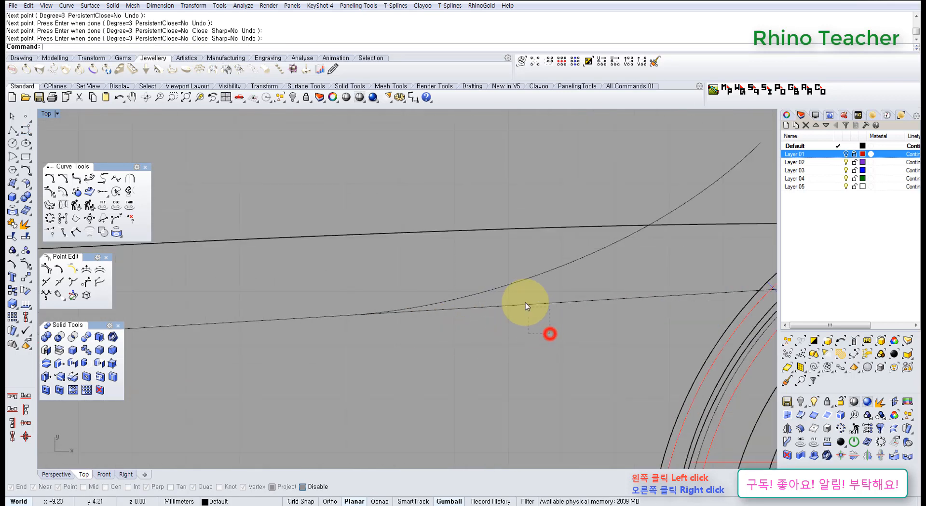
scroll(482, 306, down, 2)
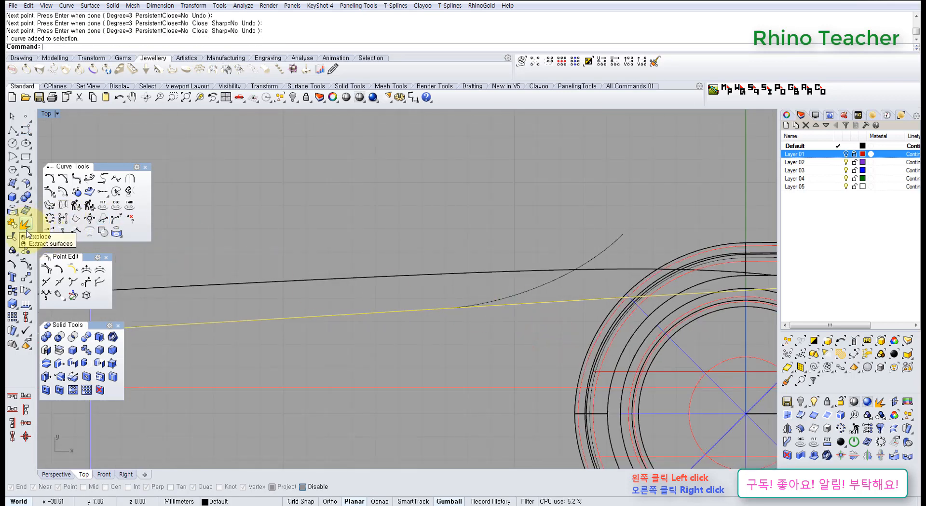
click(26, 234)
click(516, 293)
right_click(515, 293)
click(592, 289)
drag(603, 287, 560, 313)
right_drag(492, 321, 476, 339)
key(Delete)
Match the curve to the straight line's end with Tangency continuity, preserving Position at the other end
scroll(497, 319, up, 3)
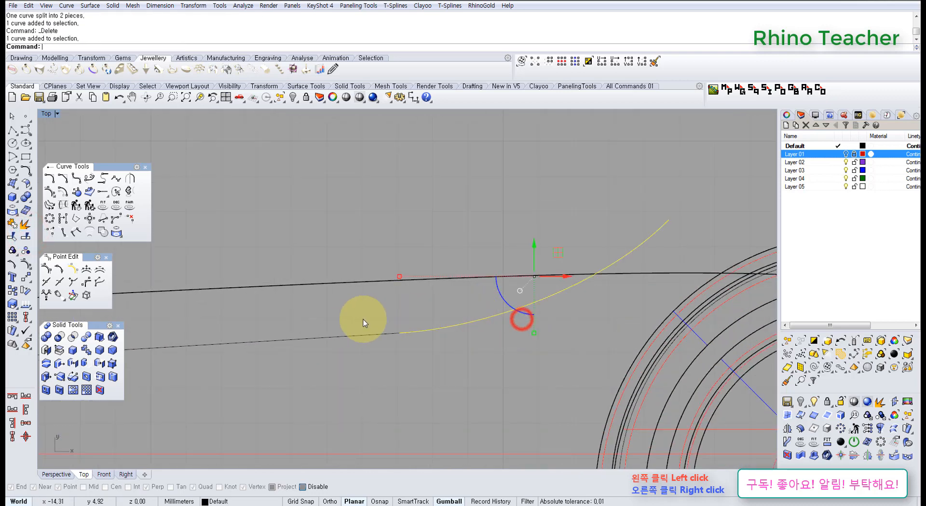
right_drag(395, 318, 459, 320)
scroll(458, 336, up, 8)
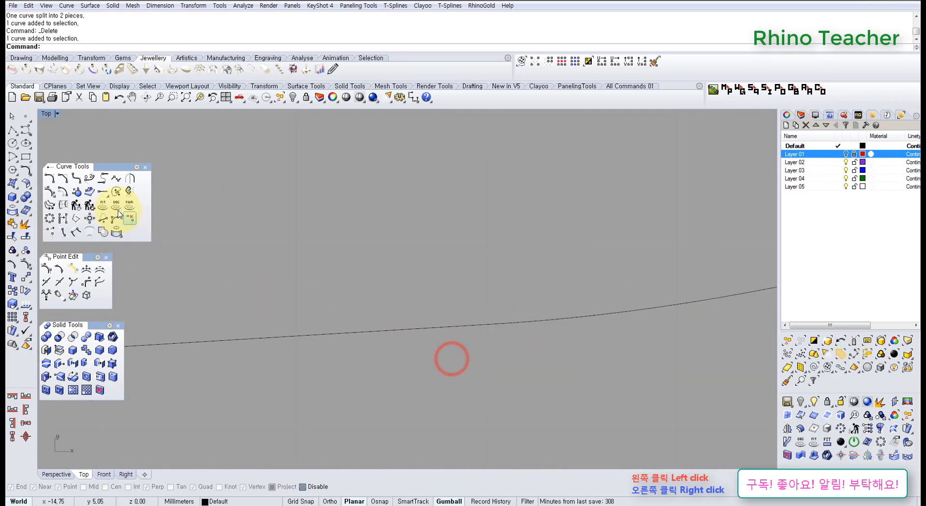
click(116, 179)
click(508, 322)
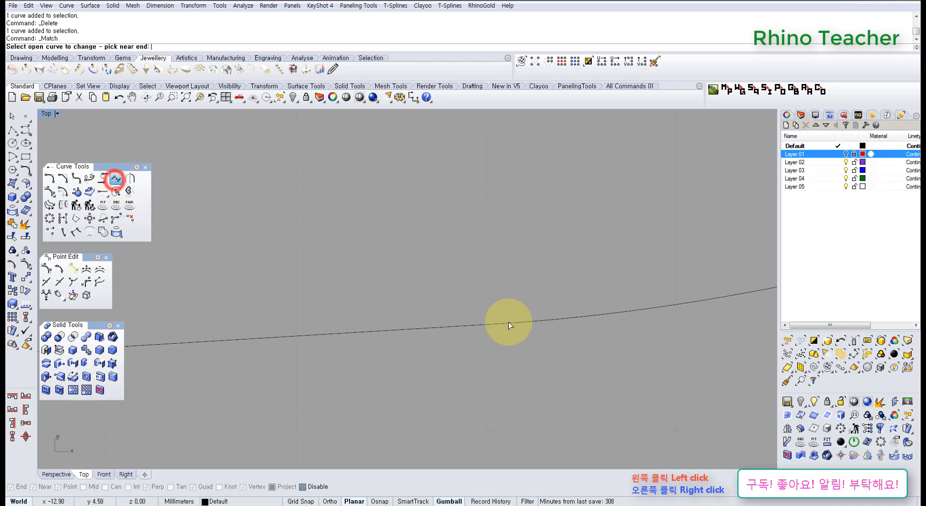
click(477, 324)
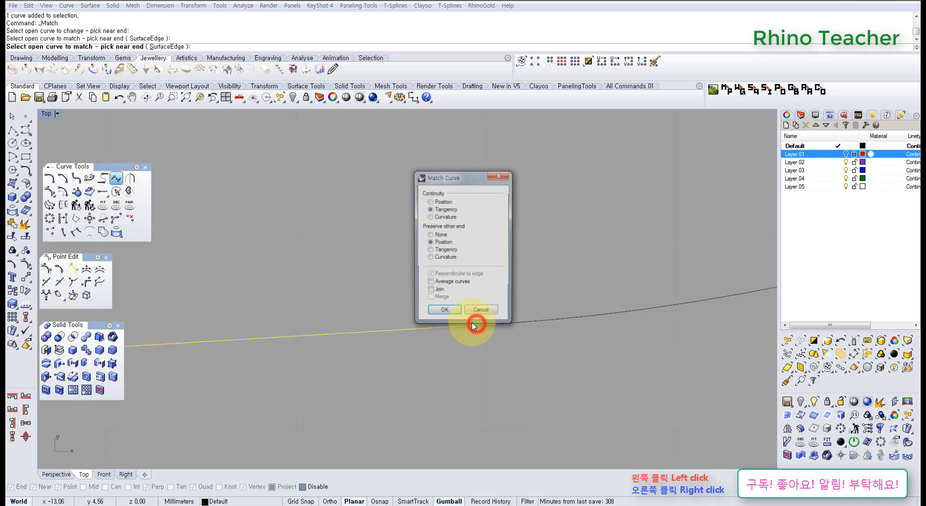
click(444, 312)
Join the straight line and the matched curve into a single open curve
click(552, 252)
scroll(488, 336, down, 10)
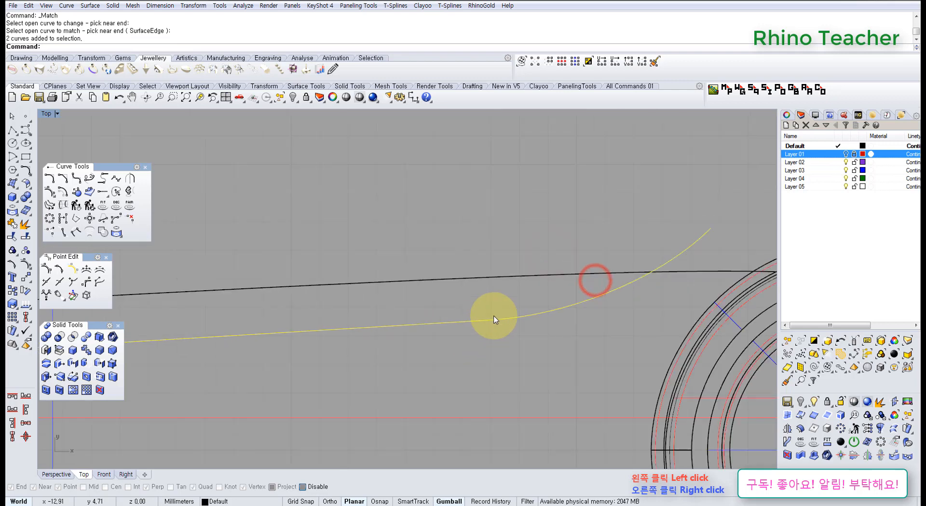
right_drag(365, 320, 565, 314)
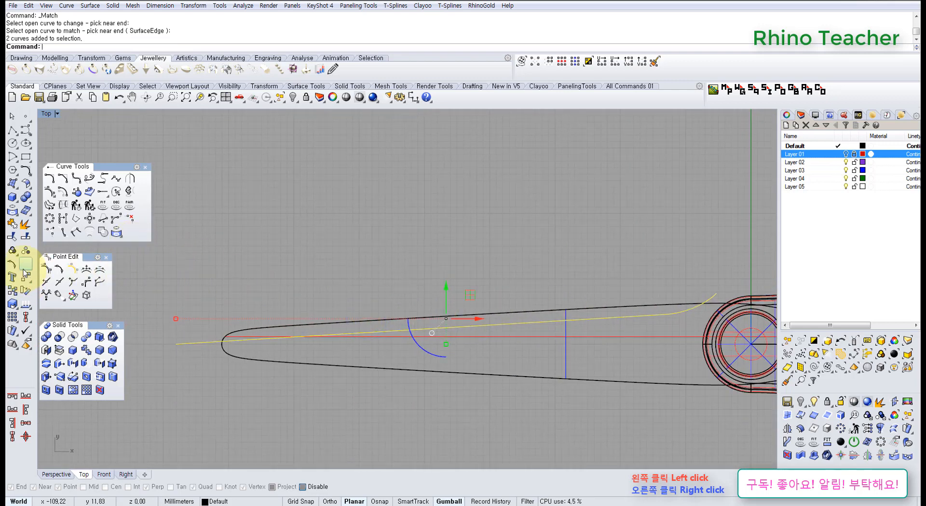
right_drag(466, 273, 385, 272)
scroll(405, 302, up, 2)
scroll(410, 303, down, 2)
right_drag(415, 303, 475, 300)
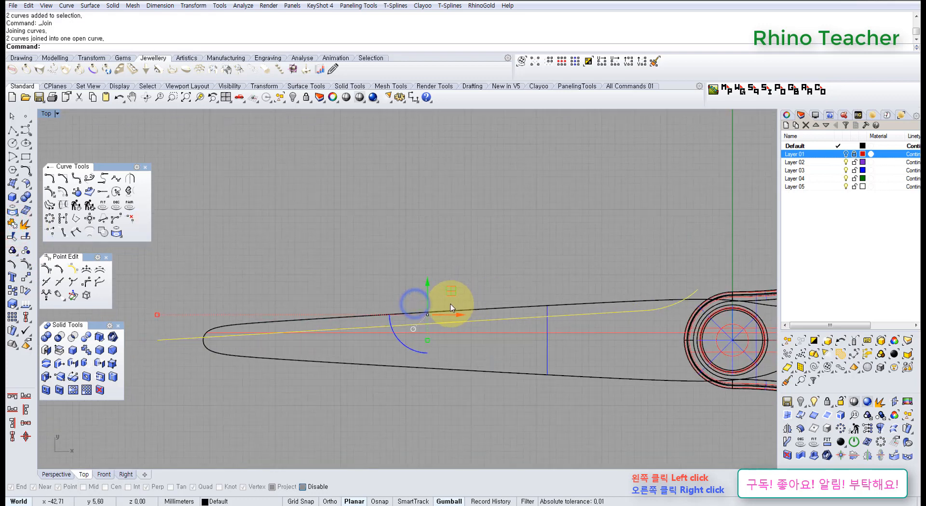
Shift the joined curve slightly toward the pivot
scroll(424, 305, up, 3)
drag(455, 305, 468, 301)
scroll(514, 305, down, 5)
right_drag(517, 305, 318, 312)
Extract the blade's flat top surface from the solid in the Perspective view, without copying it
key(ctrl+F4)
scroll(305, 321, up, 4)
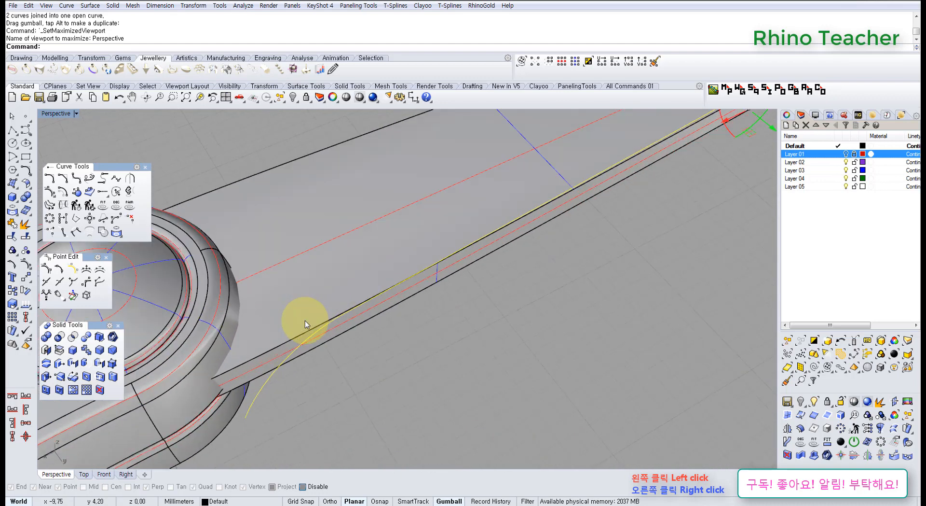
right_drag(370, 350, 431, 240)
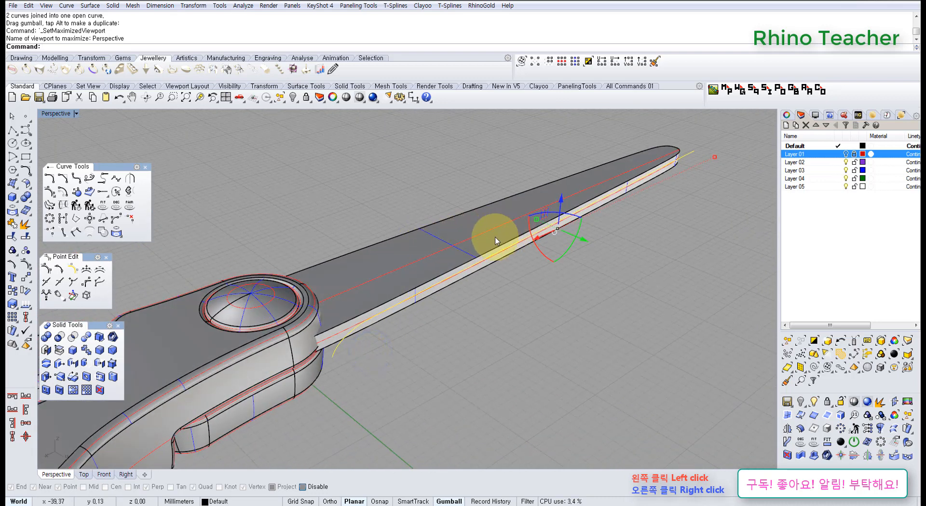
right_drag(404, 302, 399, 299)
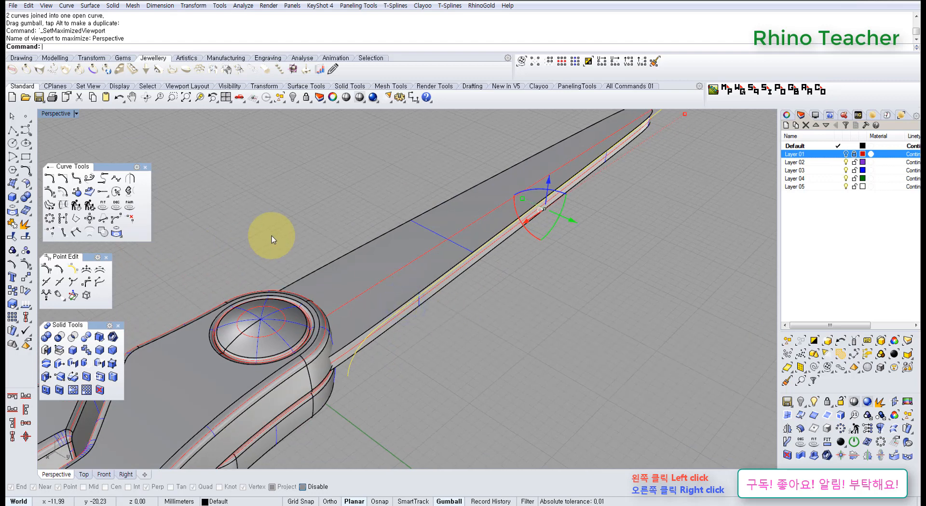
click(25, 223)
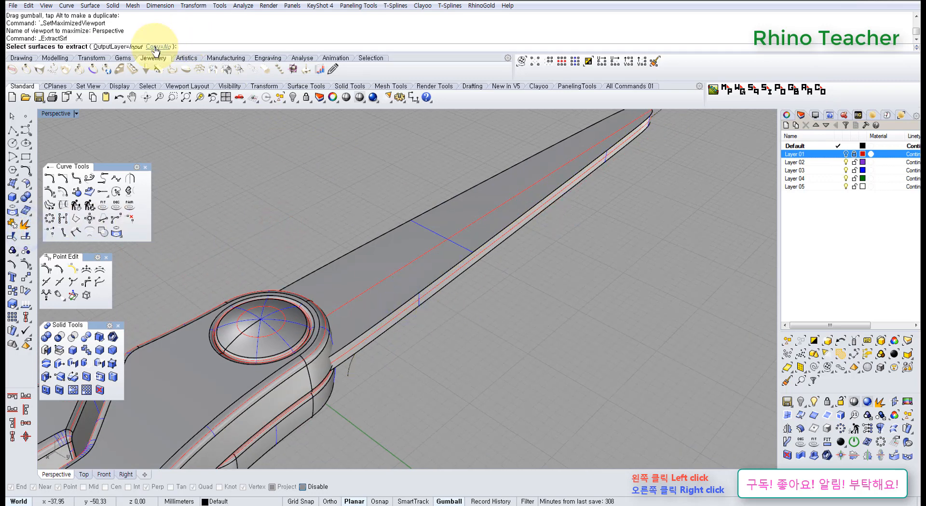
click(424, 250)
right_click(422, 251)
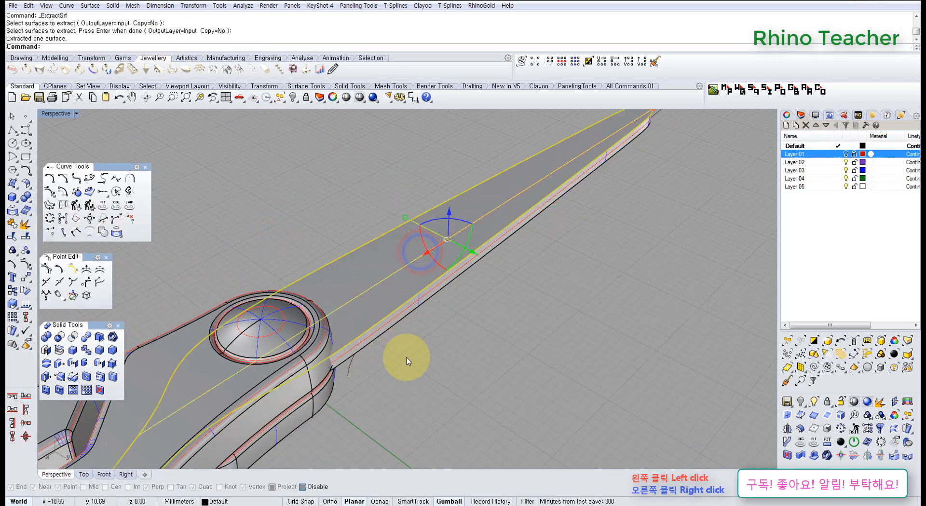
Split the extracted top surface with the joined curve in the Top view
key(ctrl+F1)
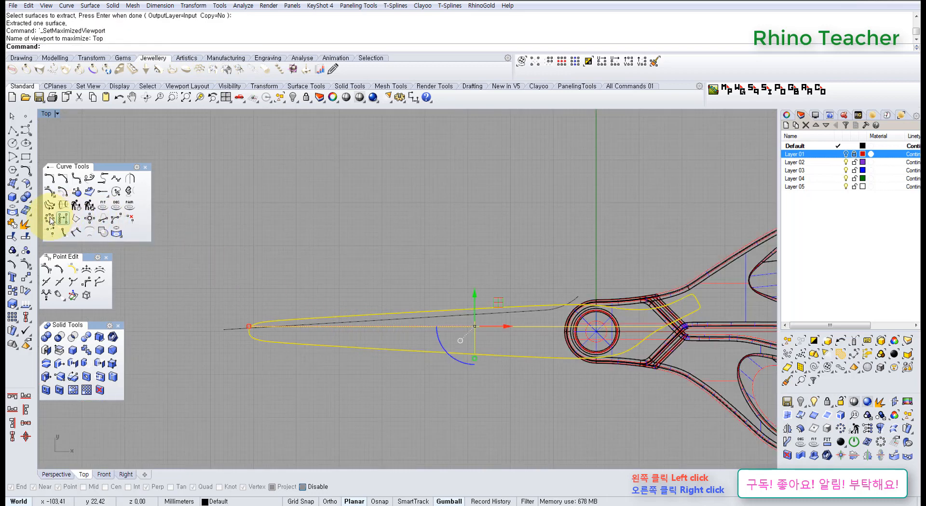
click(26, 236)
scroll(395, 318, up, 2)
click(393, 321)
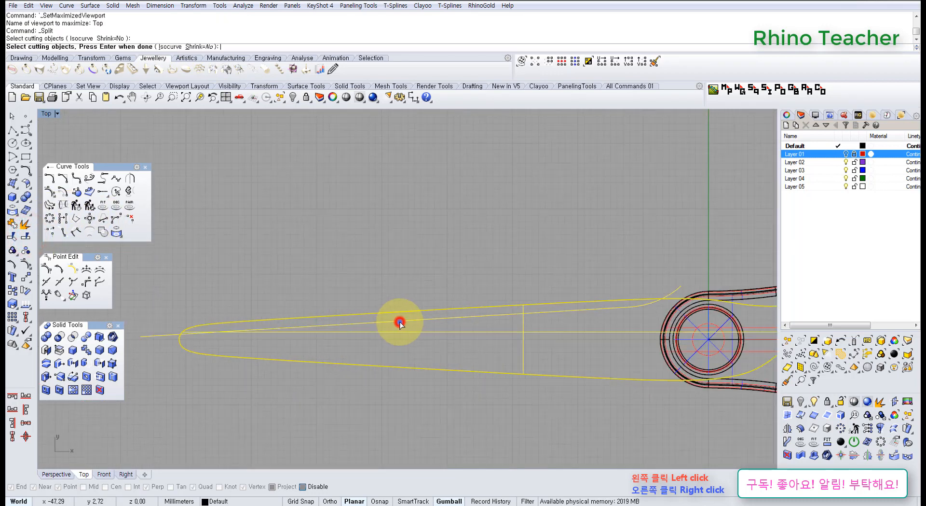
right_click(400, 324)
Delete the narrow strip of top surface between the joined curve and the blade's edge in the Perspective view
key(ctrl+F4)
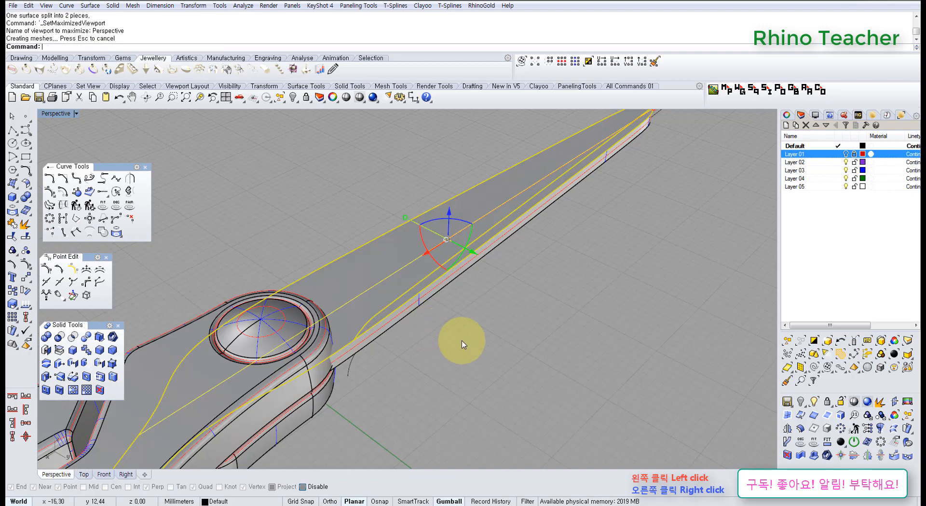
right_drag(513, 291, 343, 314)
click(424, 283)
key(Delete)
Examine the opening along the blade's edge near the pivot from above, below and the side
scroll(357, 306, up, 6)
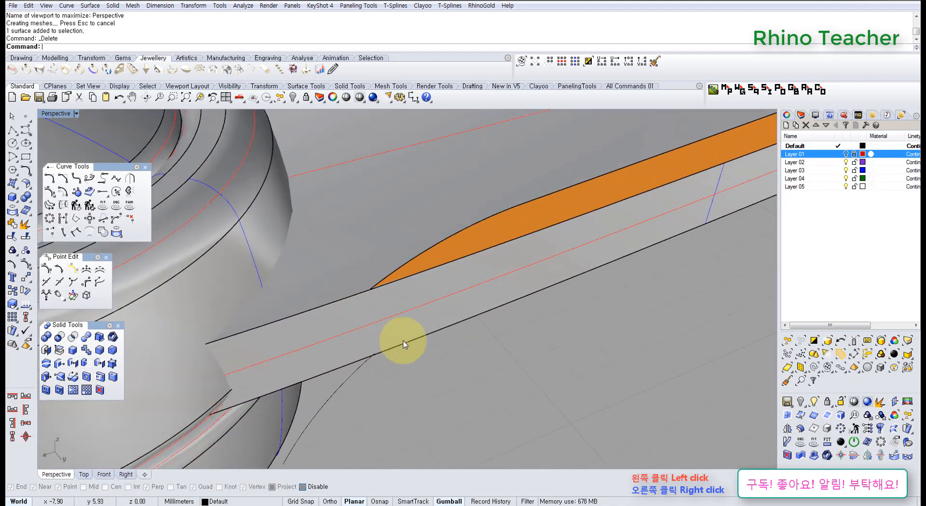
right_drag(401, 337, 358, 257)
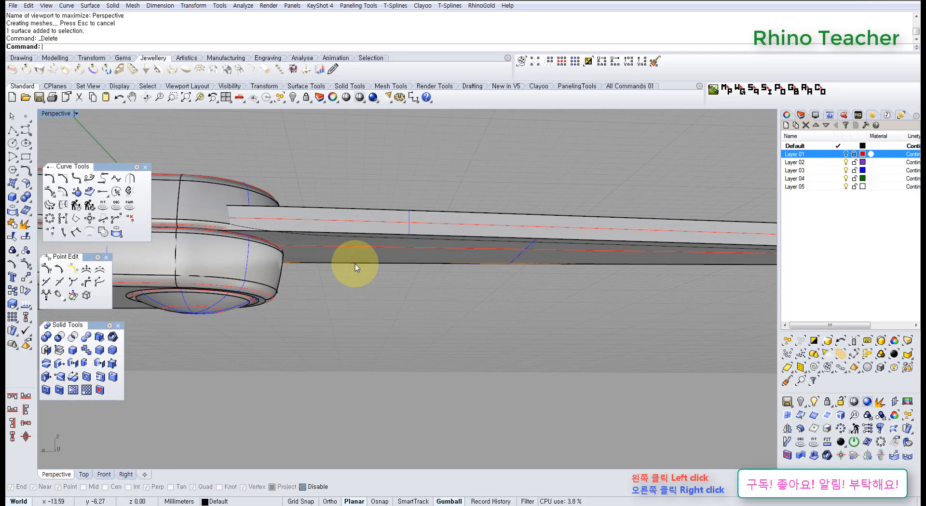
right_drag(368, 285, 389, 351)
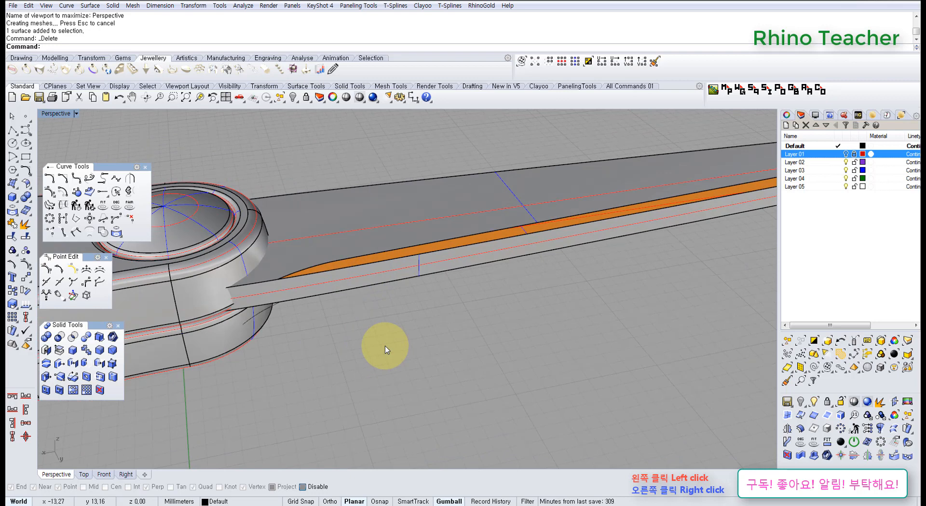
mouse_move(341, 286)
right_down()
mouse_move(326, 244)
mouse_move(277, 223)
right_up()
scroll(278, 222, up, 4)
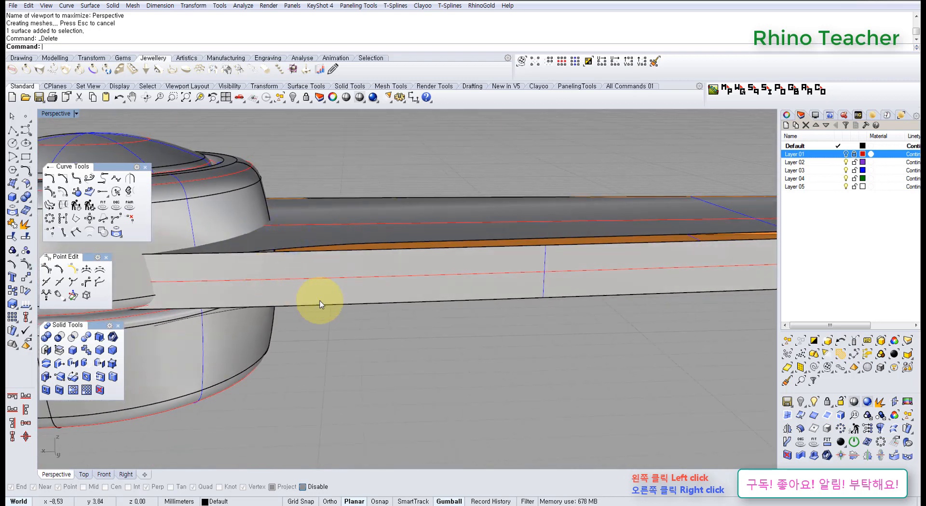
mouse_move(326, 283)
right_down()
mouse_move(329, 257)
mouse_move(278, 214)
mouse_move(313, 247)
right_up()
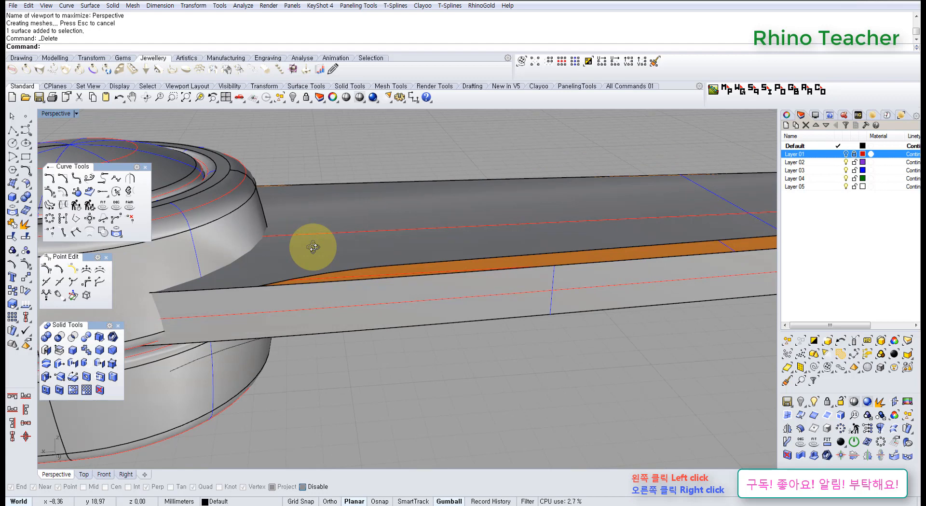
right_drag(313, 246, 307, 226)
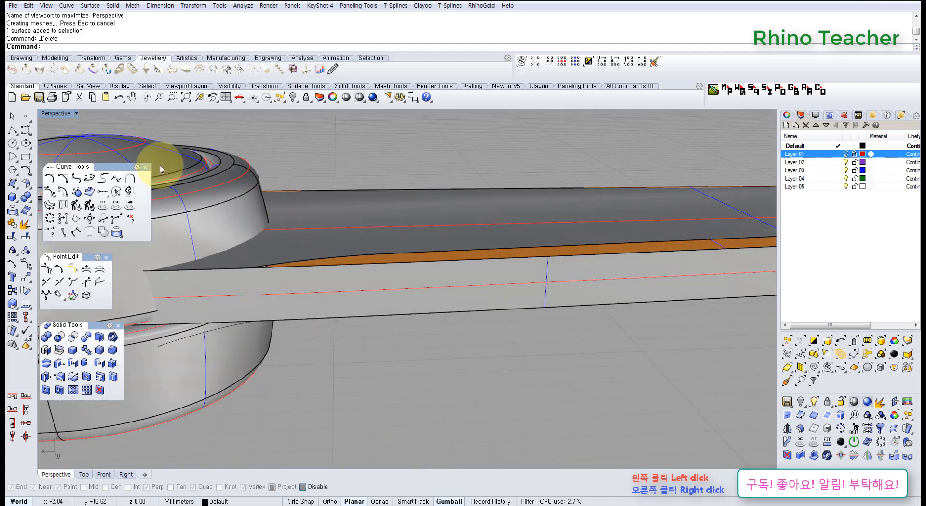
click(20, 131)
right_drag(269, 268, 319, 334)
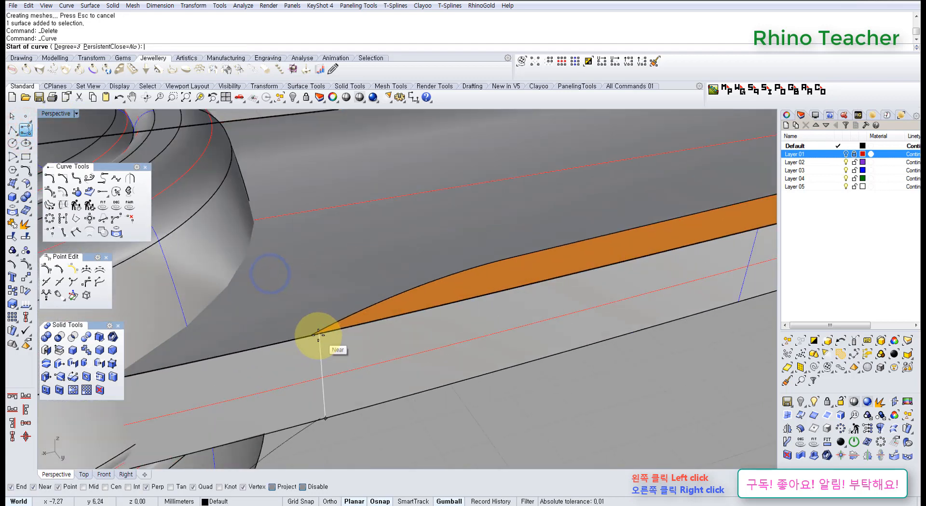
click(310, 336)
key(Escape)
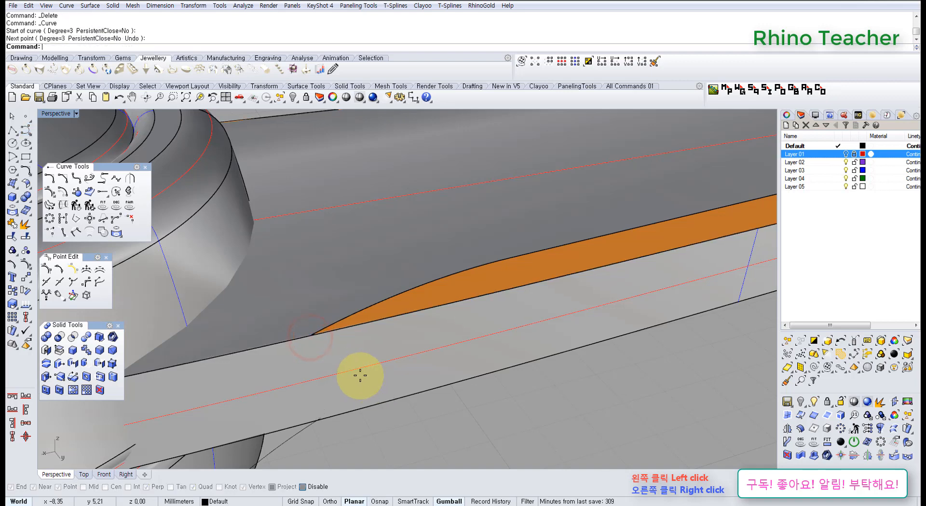
right_drag(360, 375, 263, 242)
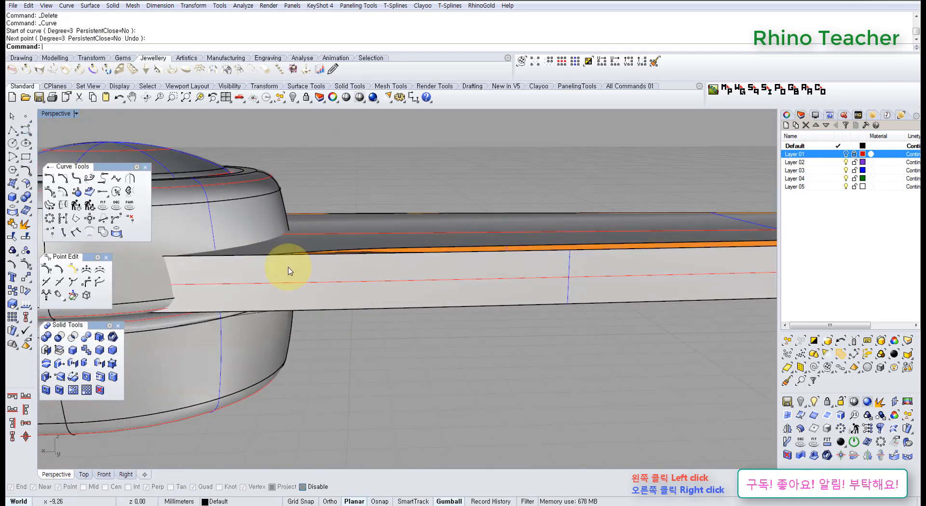
mouse_move(371, 295)
right_down()
mouse_move(370, 237)
mouse_move(387, 321)
mouse_move(337, 290)
mouse_move(325, 299)
mouse_move(363, 329)
mouse_move(377, 323)
mouse_move(368, 290)
right_up()
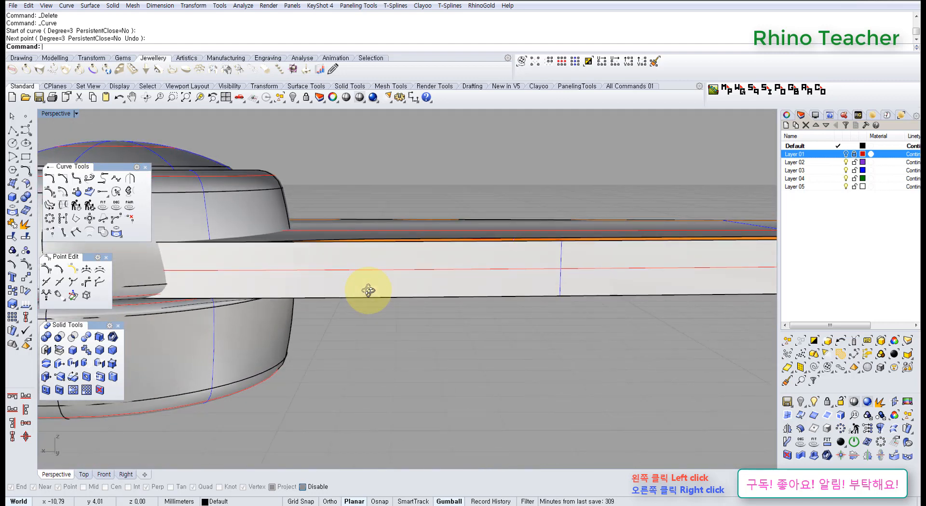
right_drag(368, 290, 389, 294)
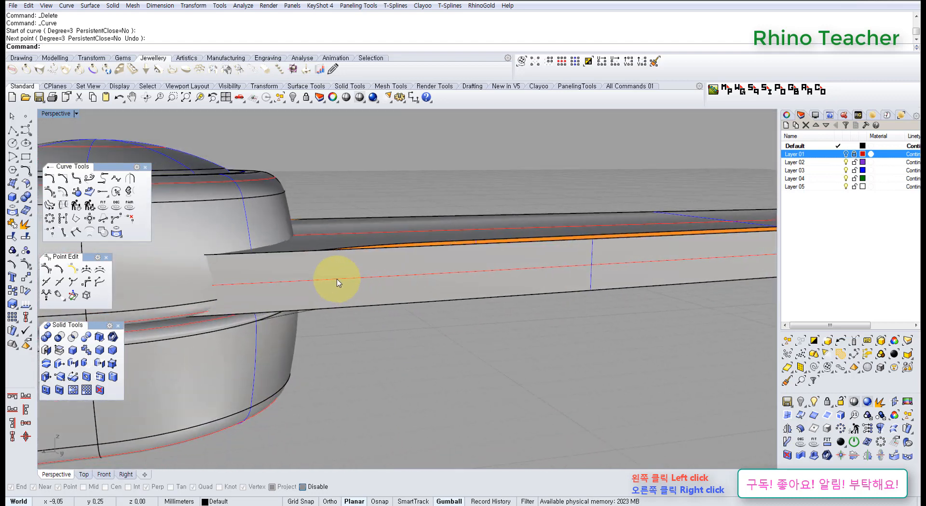
Place a point object at the pivot-side tip of the opening on the blade's upper edge in the Perspective view
click(29, 131)
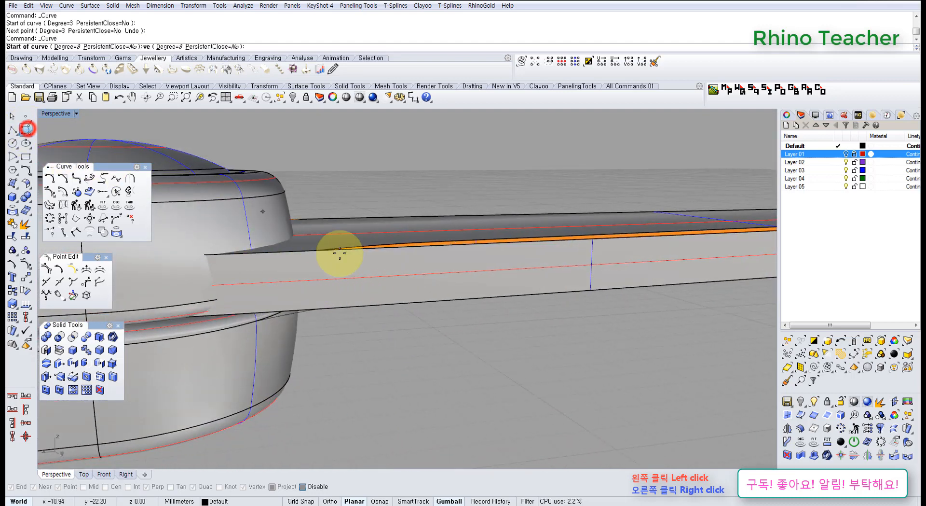
right_drag(347, 279, 311, 285)
click(25, 115)
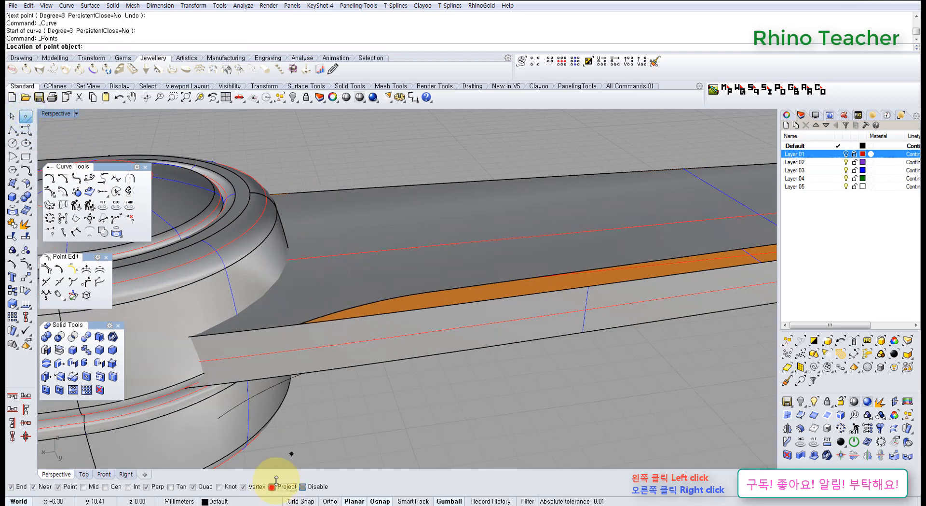
click(295, 326)
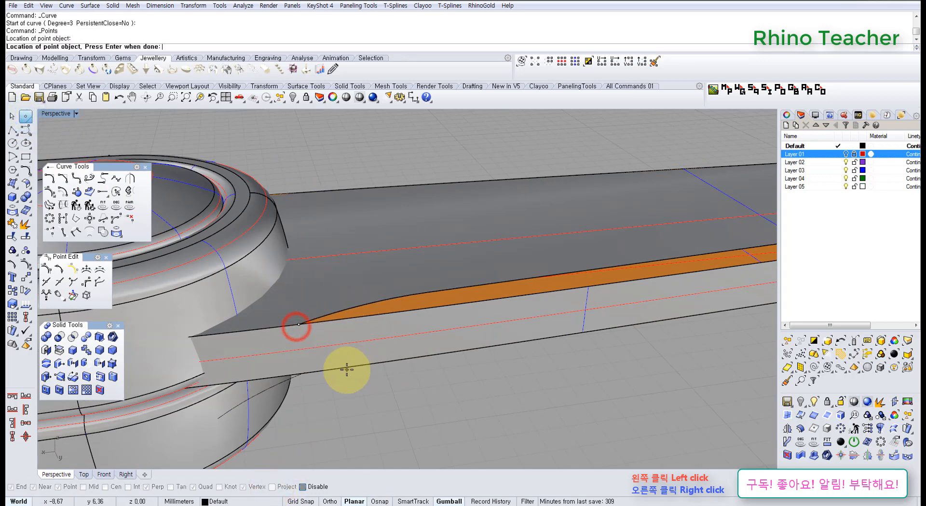
Draw a four-point degree 3 curve in the Front view from the marked point, sweeping down to run along the blade's lower edge
key(ctrl+F2)
scroll(337, 350, down, 10)
right_drag(265, 341, 465, 331)
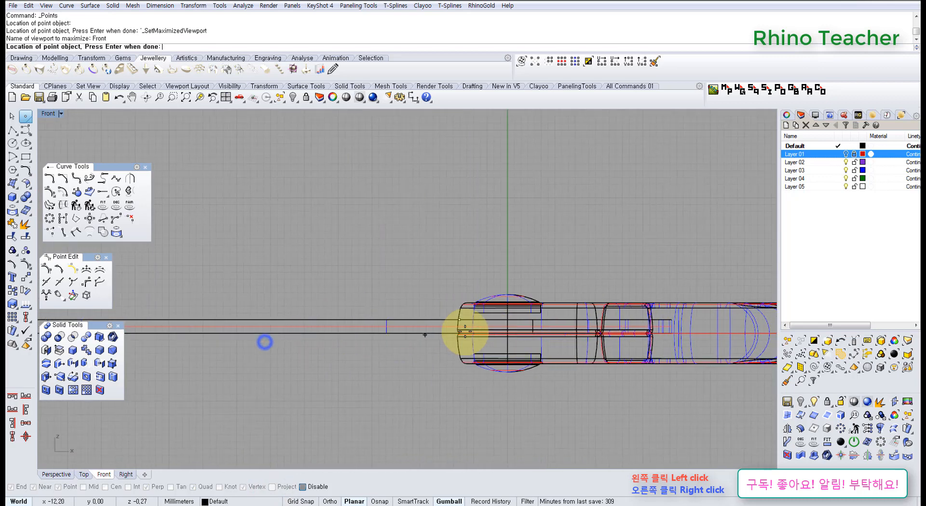
scroll(482, 319, up, 8)
click(27, 129)
scroll(484, 324, up, 5)
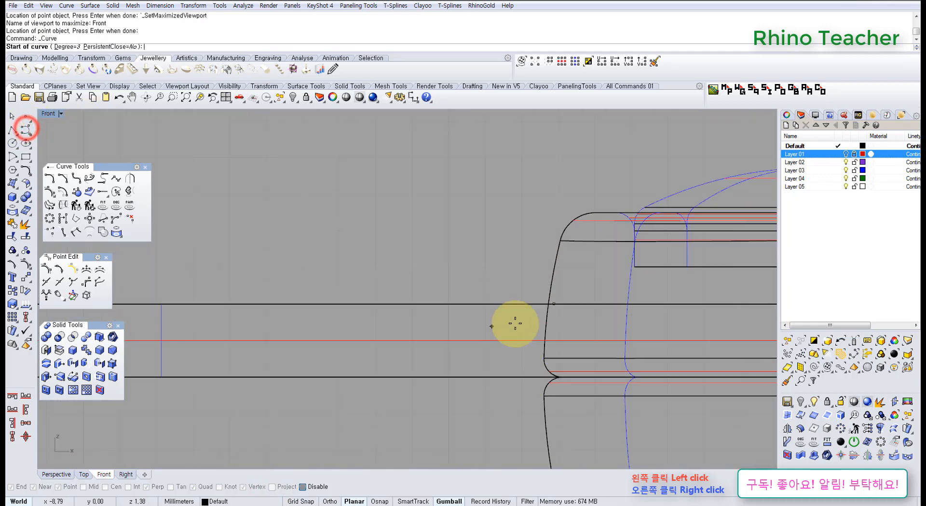
click(555, 300)
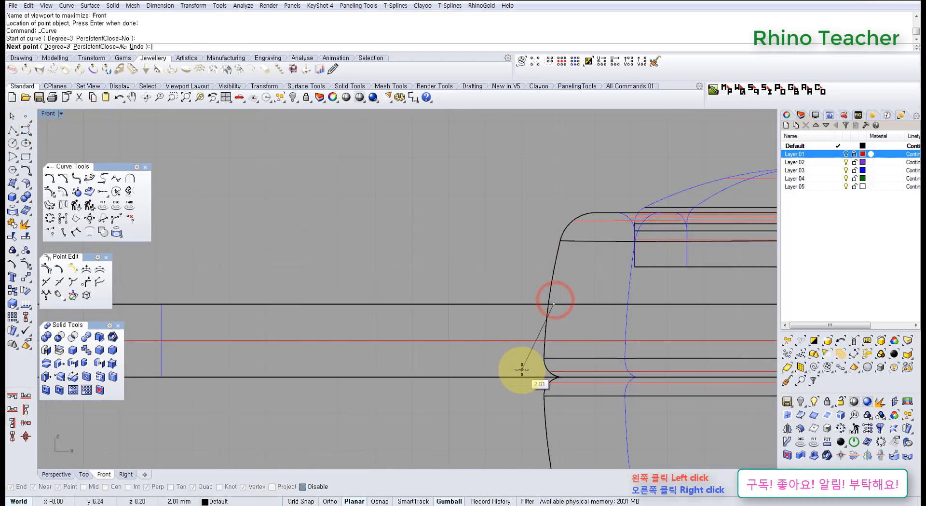
click(525, 340)
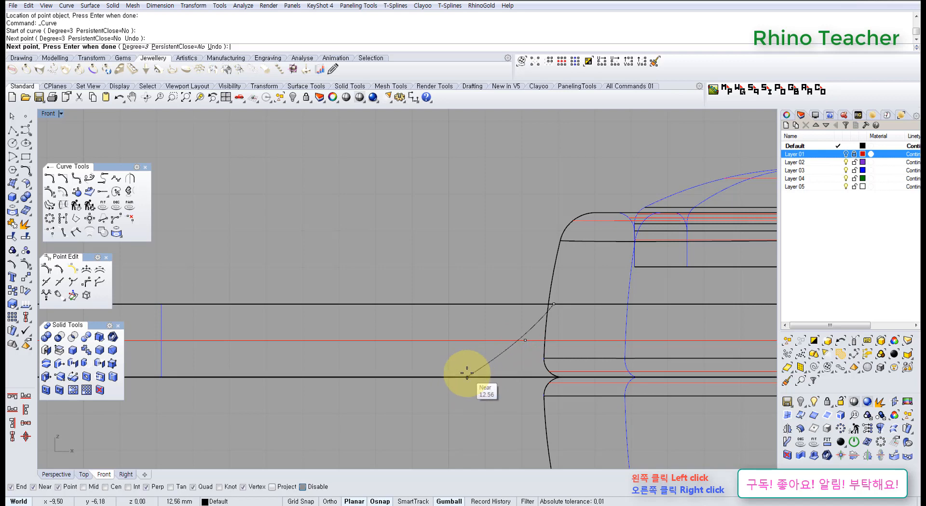
click(467, 374)
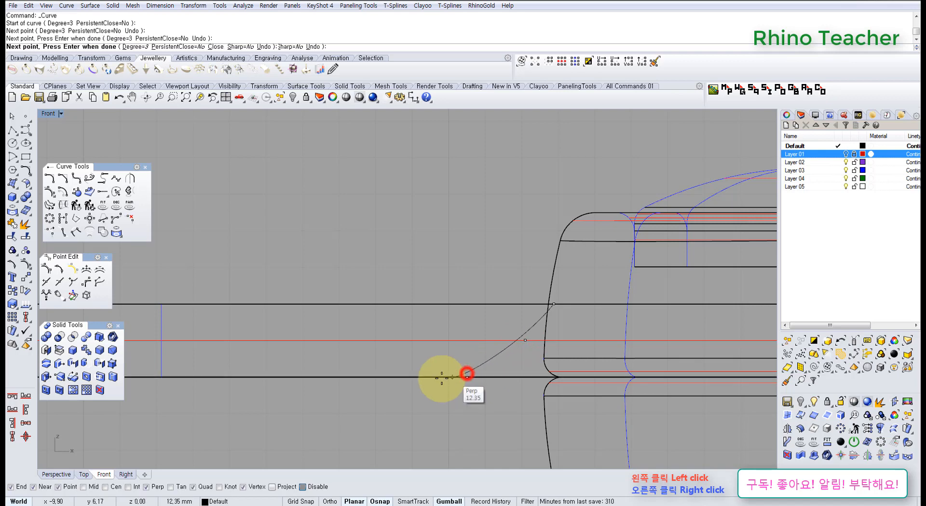
click(398, 377)
right_click(397, 378)
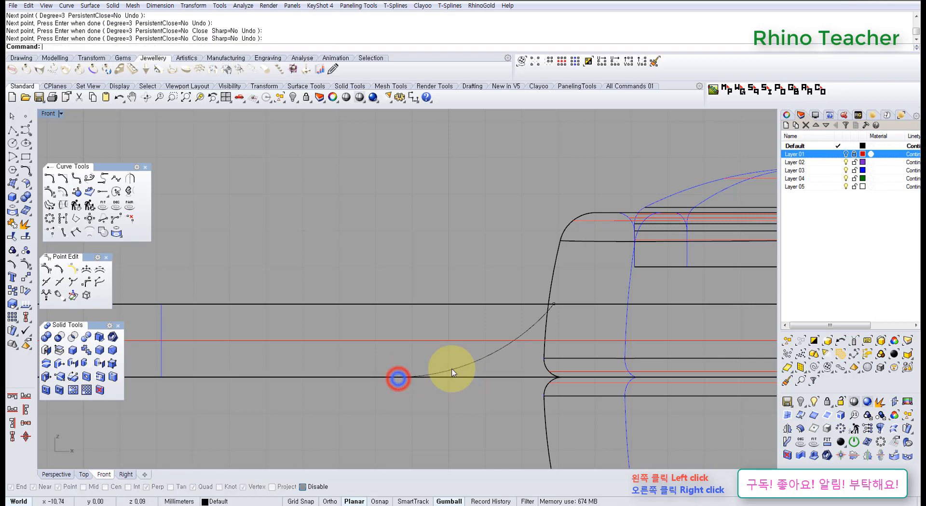
Flatten the new curve in the Top view by setting only its Y, aligned to World, at a location just outside the blade's cutting edge
scroll(491, 360, up, 3)
click(492, 362)
key(ctrl+F4)
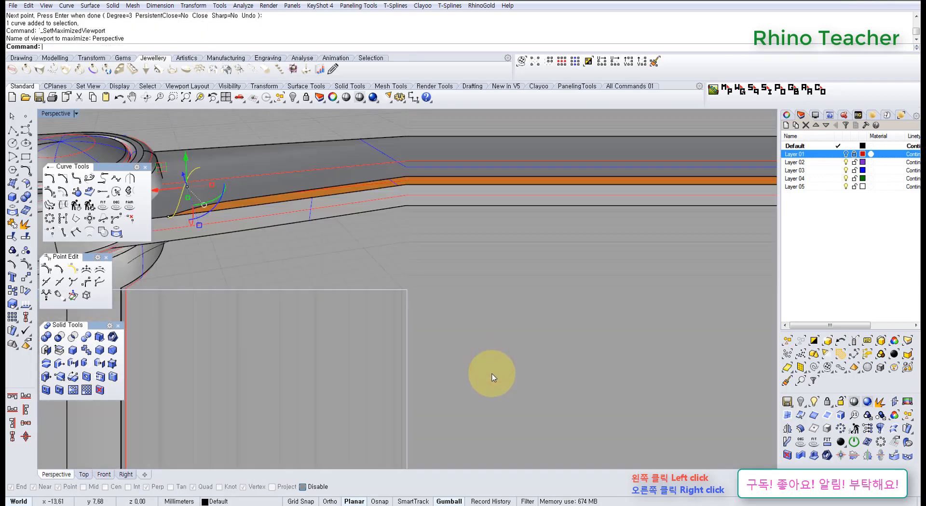
mouse_move(492, 373)
right_down()
mouse_move(438, 354)
mouse_move(490, 371)
right_up()
scroll(480, 326, down, 4)
right_drag(481, 326, 484, 390)
key(ctrl+F1)
right_drag(631, 363, 485, 364)
scroll(533, 317, up, 5)
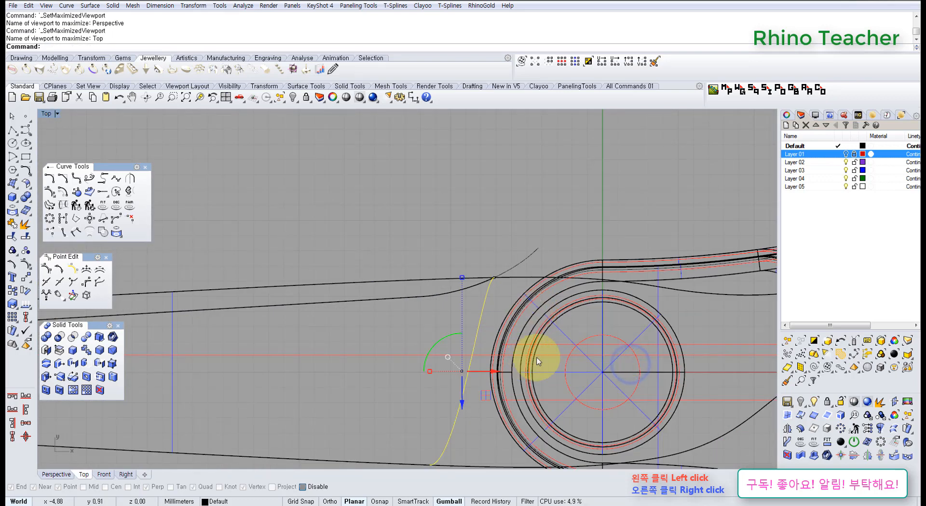
click(28, 278)
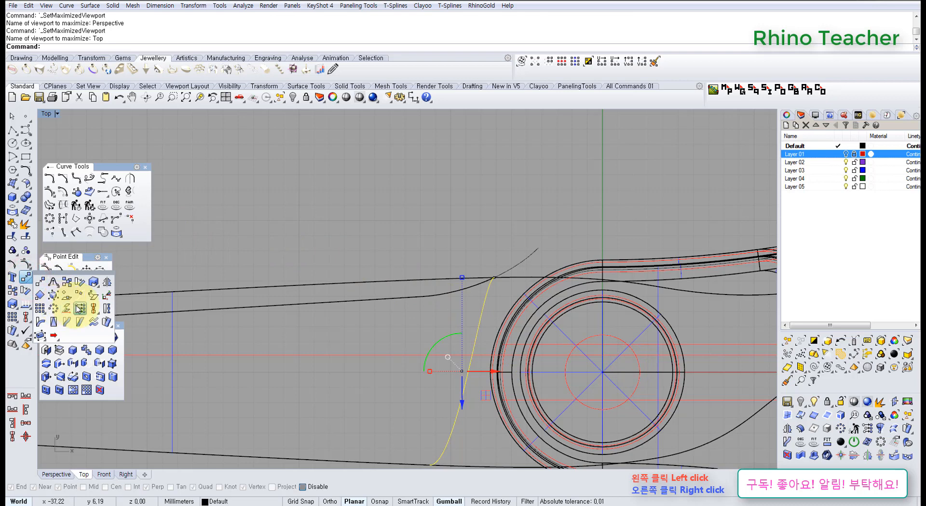
click(80, 307)
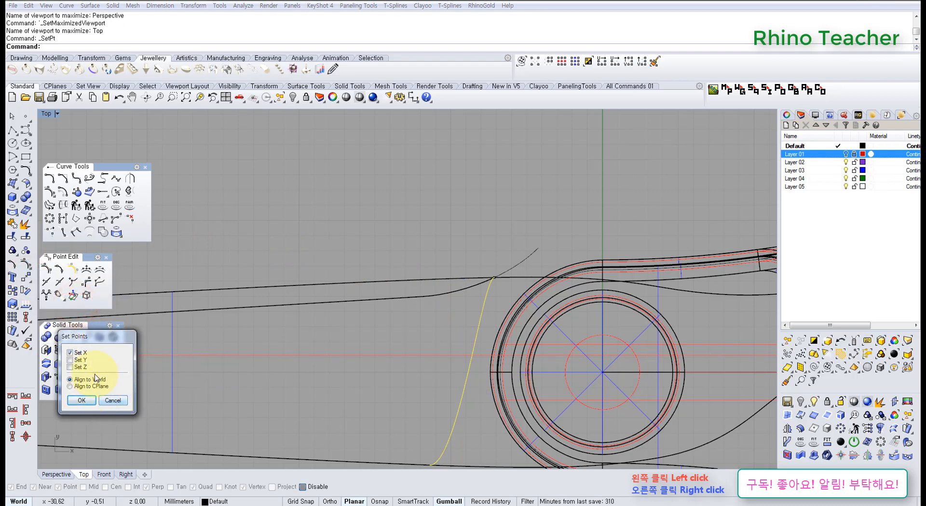
click(85, 400)
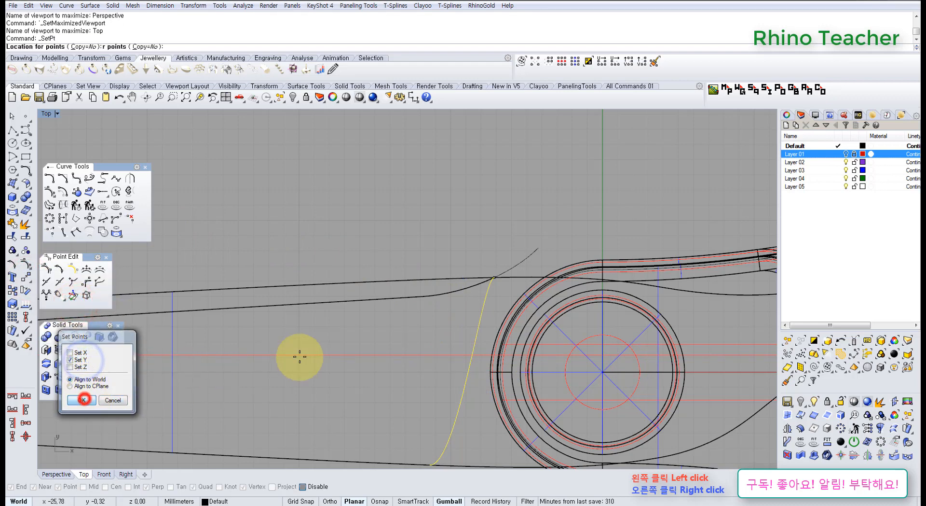
click(423, 261)
Extrude the flattened curve as a non-solid surface across the blade's side wall, then delete the source curve
key(ctrl+F4)
right_drag(469, 382, 451, 378)
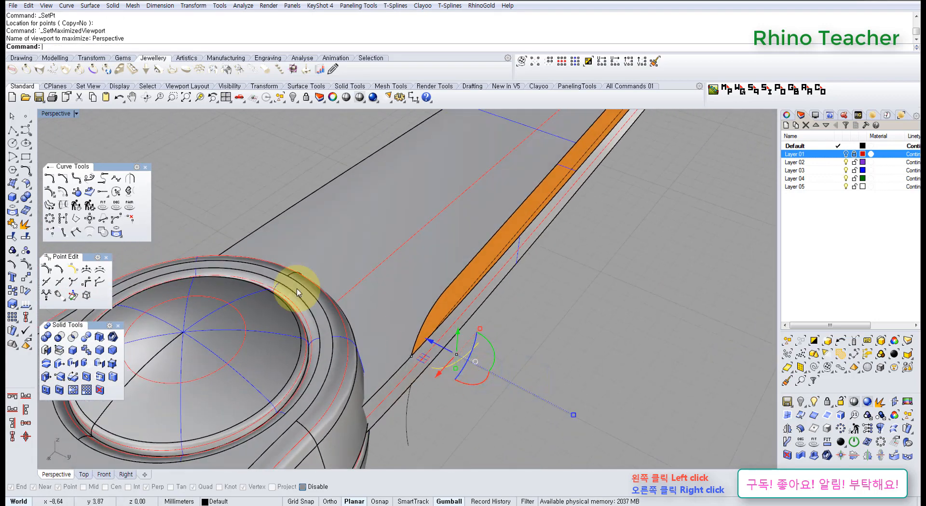
click(13, 184)
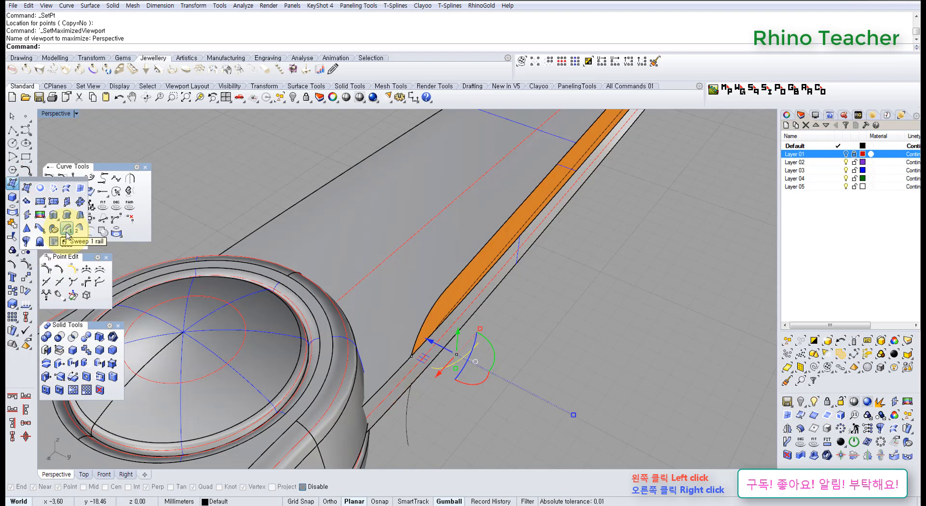
click(56, 224)
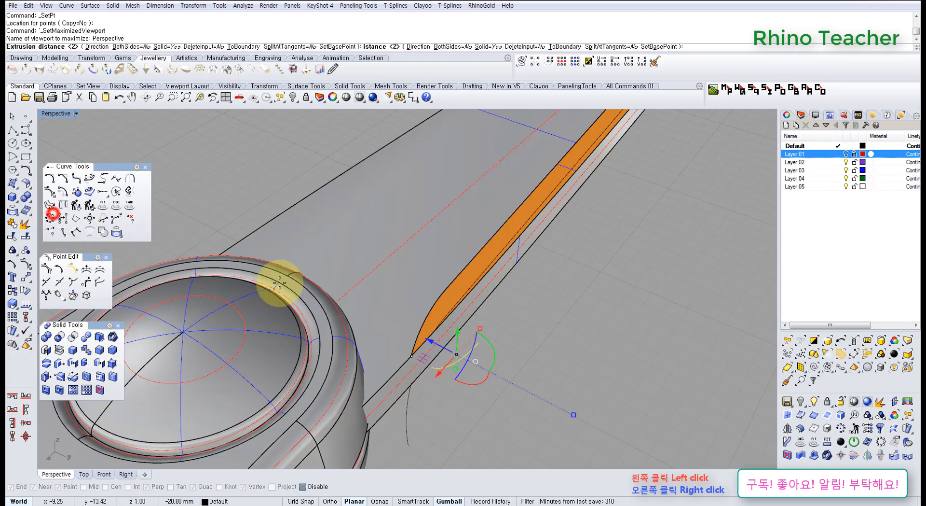
click(399, 323)
right_drag(484, 406, 467, 423)
key(Delete)
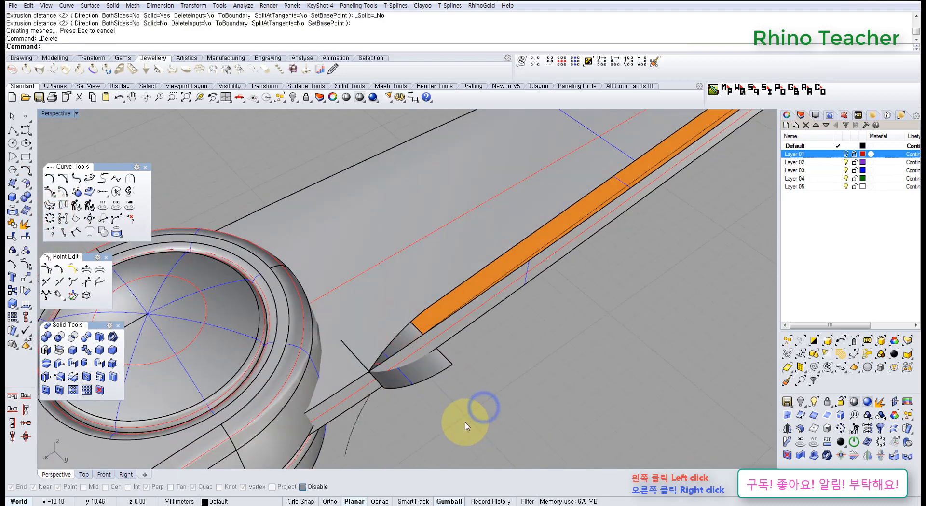
Extract the blade's side wall below the opening from the polysurface, without copying it
scroll(459, 374, up, 6)
right_drag(444, 367, 403, 361)
scroll(365, 356, up, 5)
click(412, 337)
scroll(414, 336, down, 7)
right_drag(433, 335, 458, 334)
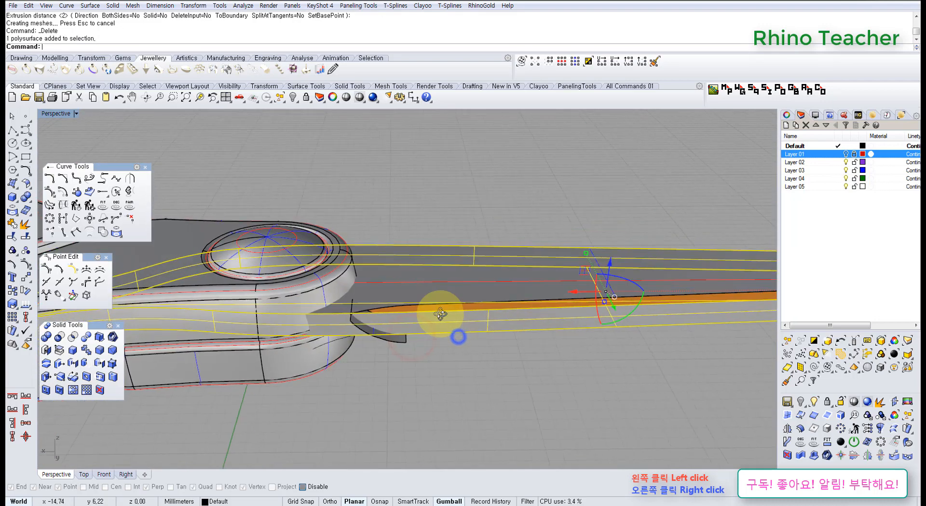
click(478, 390)
click(25, 224)
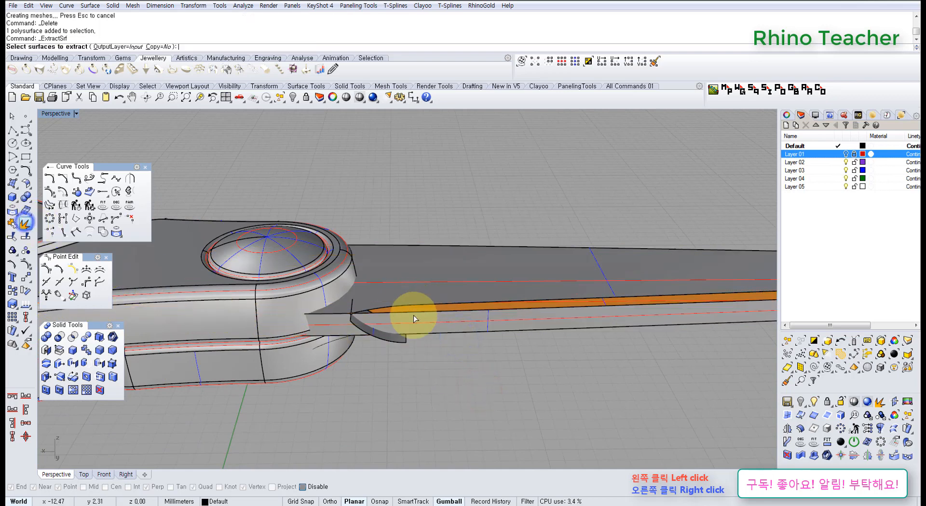
click(413, 323)
right_click(414, 323)
right_drag(414, 323, 407, 342)
scroll(407, 342, up, 5)
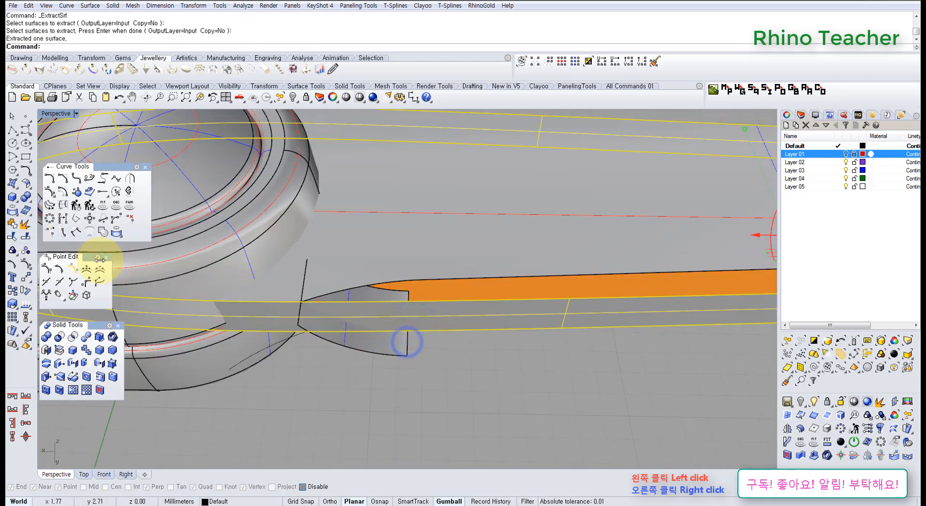
Examine the opening and the rounded side wall from the blade's tip end at several angles
right_drag(357, 325, 502, 367)
right_drag(444, 334, 415, 301)
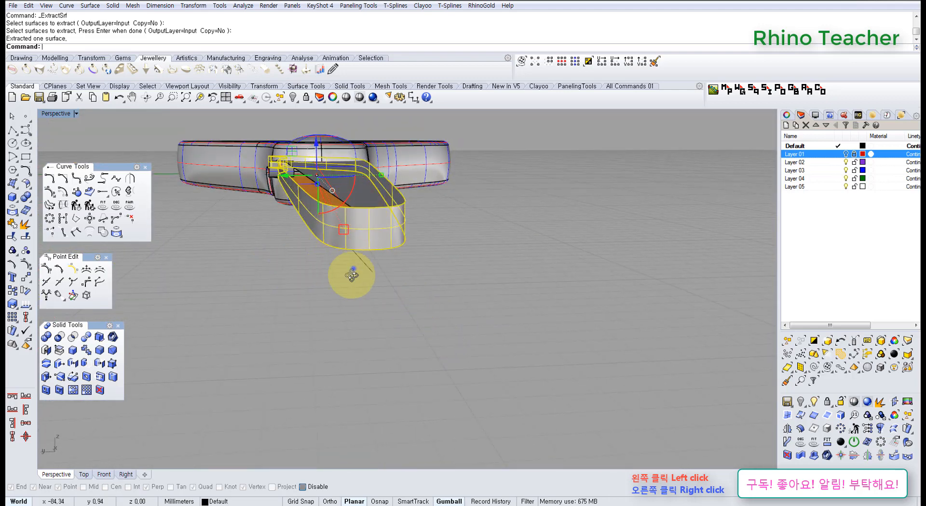
right_drag(352, 273, 407, 331)
click(615, 277)
scroll(288, 293, up, 2)
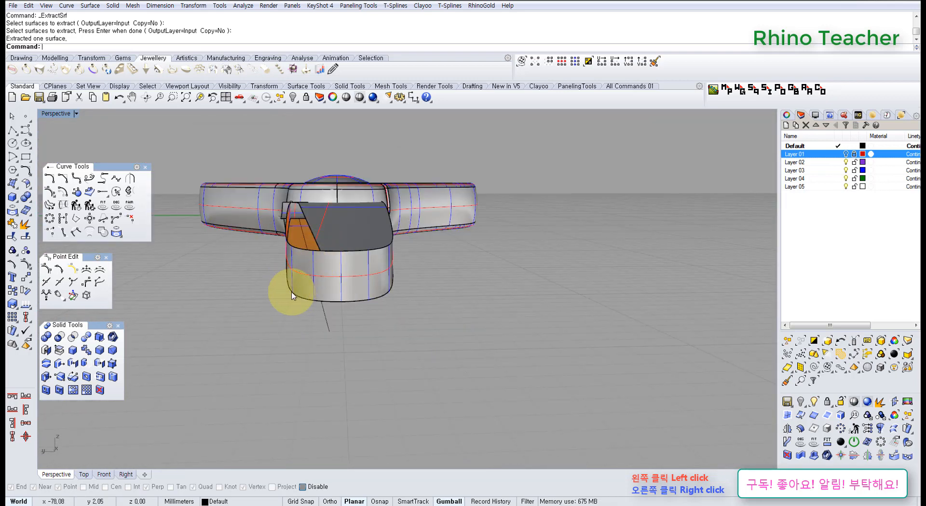
right_drag(323, 282, 322, 294)
scroll(336, 359, up, 2)
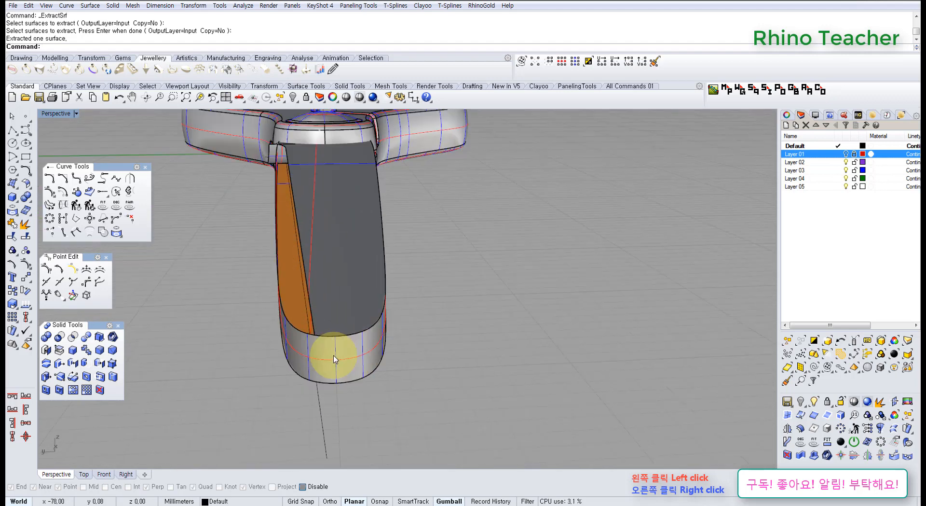
right_drag(342, 330, 331, 245)
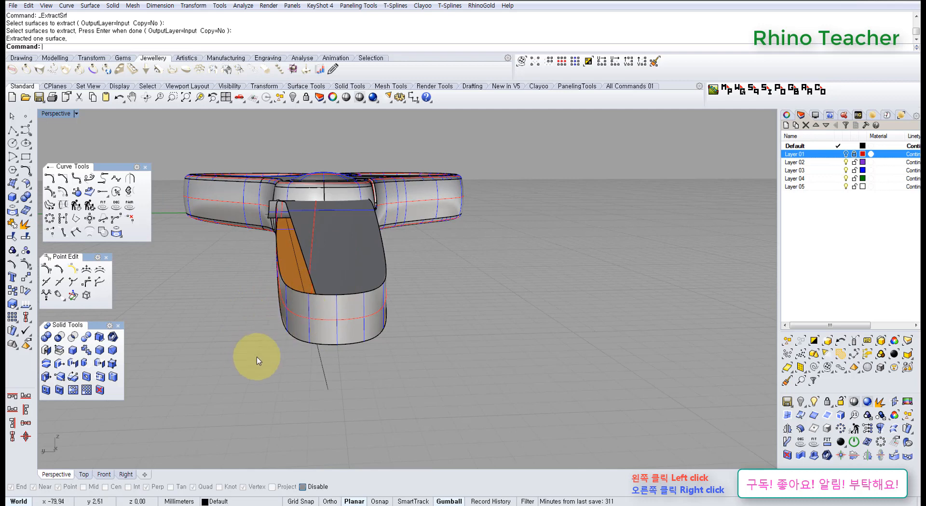
right_drag(325, 320, 439, 359)
right_drag(418, 363, 279, 356)
scroll(281, 363, up, 10)
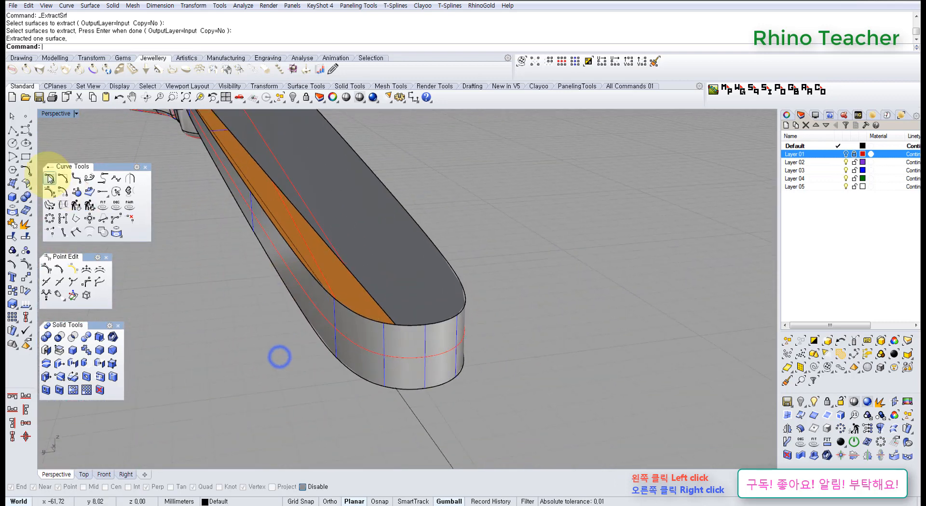
mouse_move(383, 329)
right_down()
mouse_move(395, 316)
mouse_move(371, 326)
right_up()
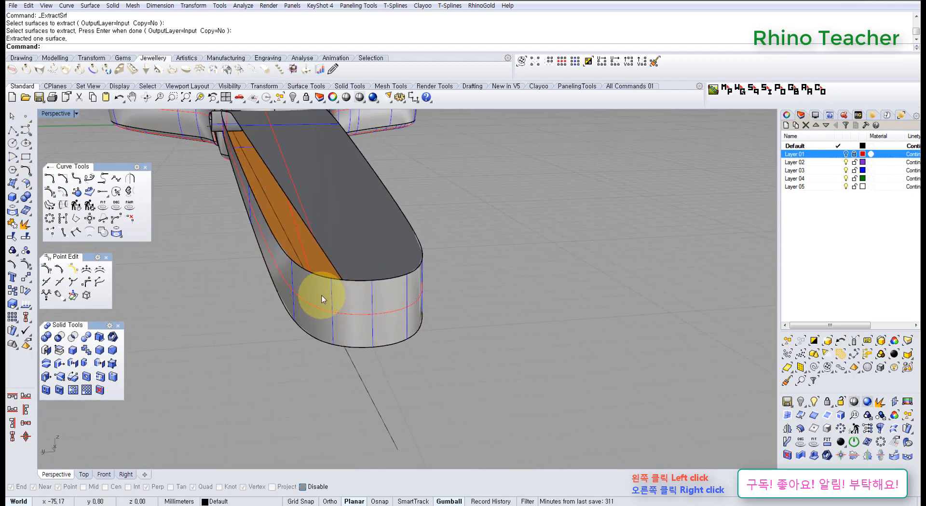
Try to draw a line across the side wall near the blade tip, from its bottom edge up to the bevel opening
right_drag(303, 311, 265, 264)
scroll(265, 264, up, 5)
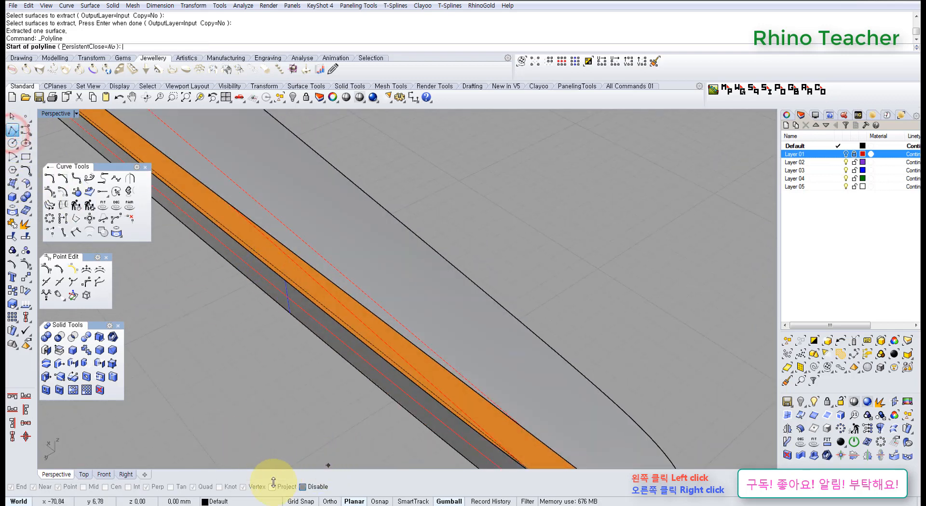
right_drag(484, 407, 406, 340)
scroll(391, 337, up, 3)
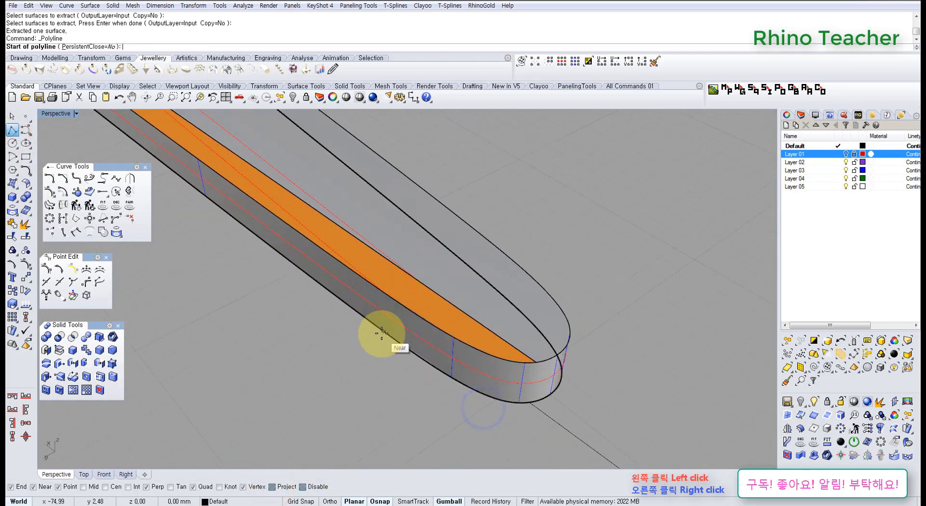
click(383, 332)
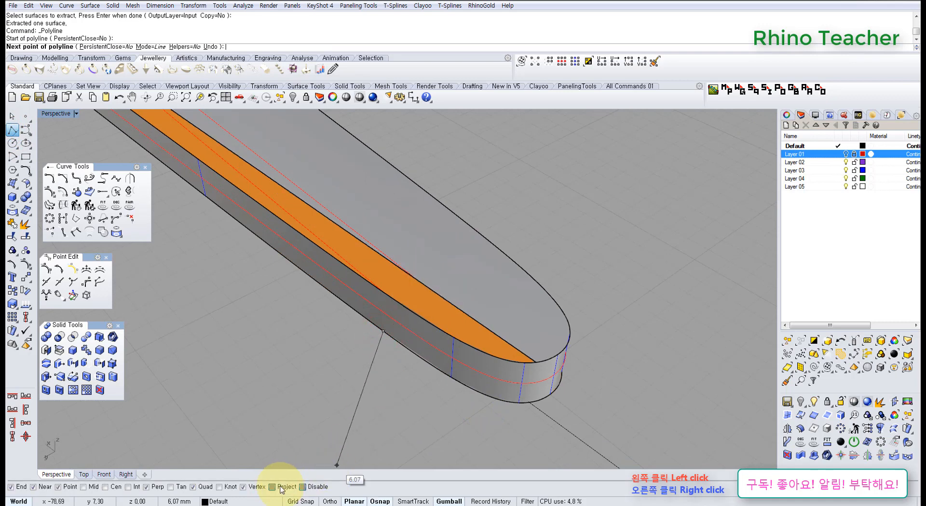
right_click(412, 267)
click(404, 288)
scroll(404, 289, down, 6)
right_drag(432, 316, 309, 378)
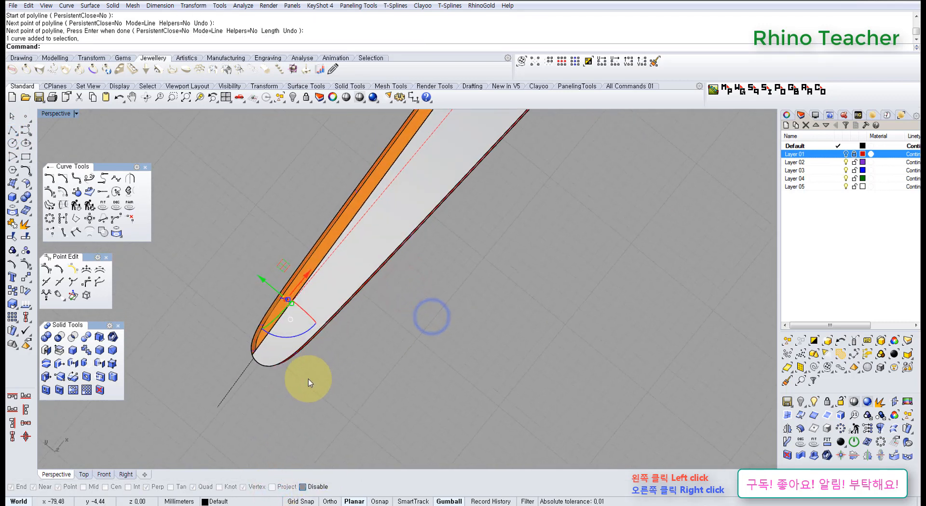
Compare the line with the blade tip in the Top and Perspective views, then delete it
key(ctrl+F1)
scroll(333, 333, down, 6)
right_drag(240, 349, 471, 343)
right_drag(229, 343, 343, 335)
scroll(381, 334, up, 6)
right_drag(195, 342, 417, 337)
scroll(432, 324, up, 8)
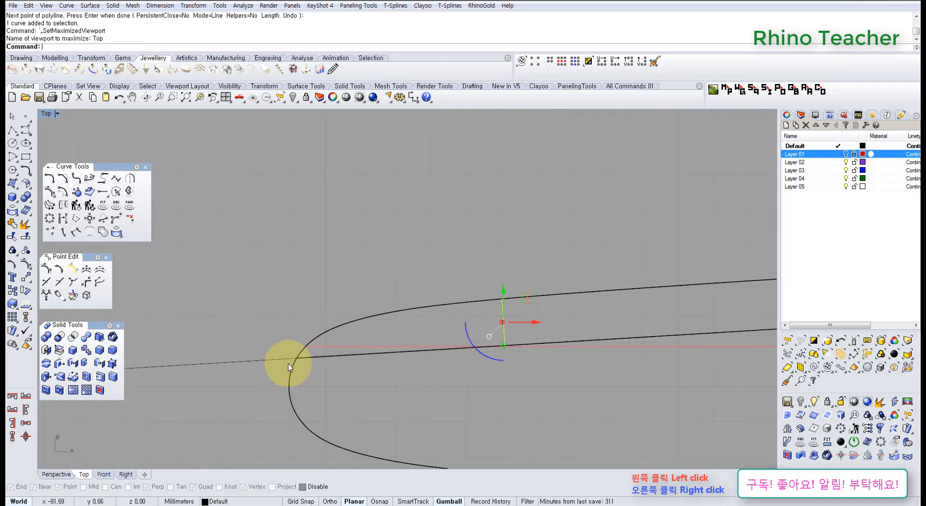
key(ctrl+F3)
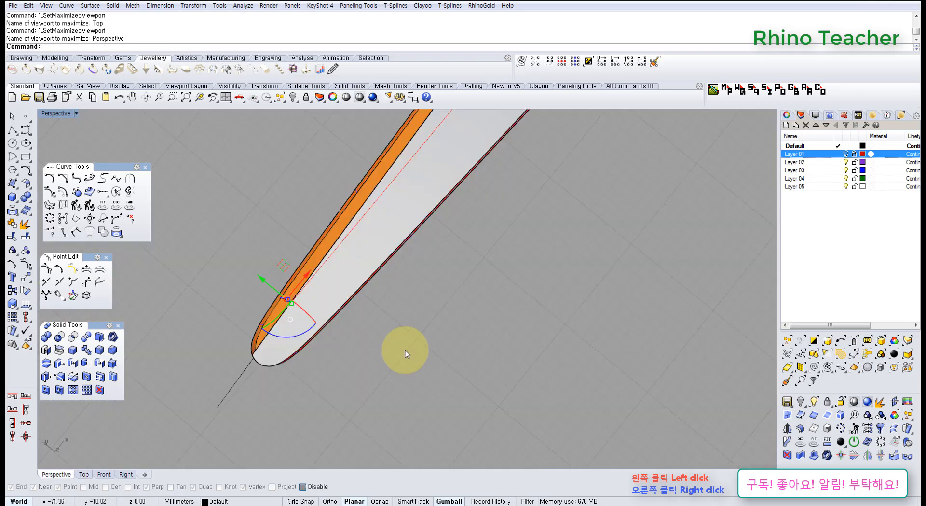
right_drag(365, 350, 528, 297)
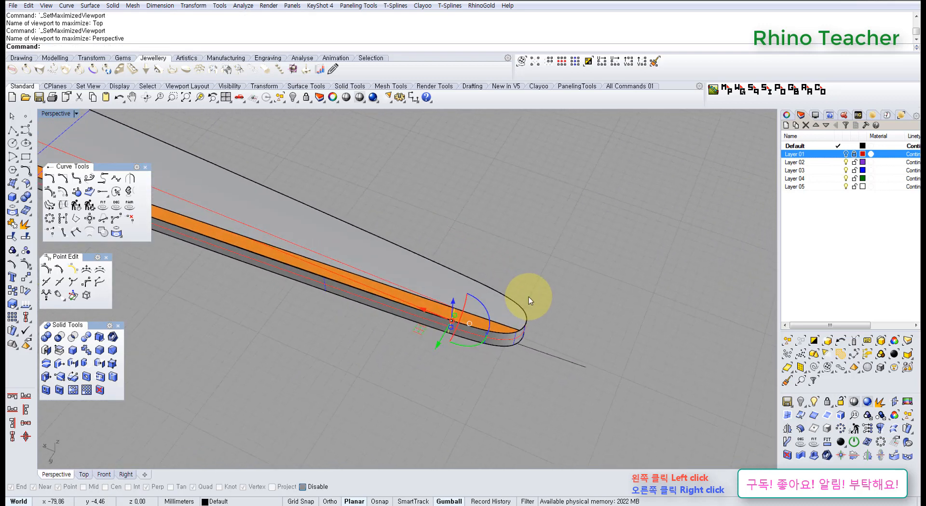
scroll(529, 297, down, 8)
key(Delete)
Hide the side wall to examine the blade without it from tip to pivot, then undo the hiding
right_drag(311, 301, 449, 299)
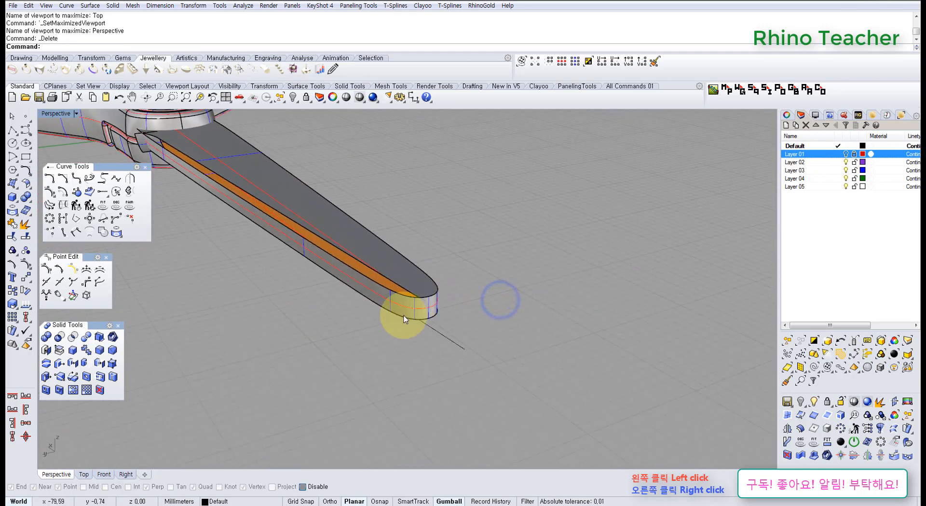
right_drag(405, 319, 477, 314)
click(471, 309)
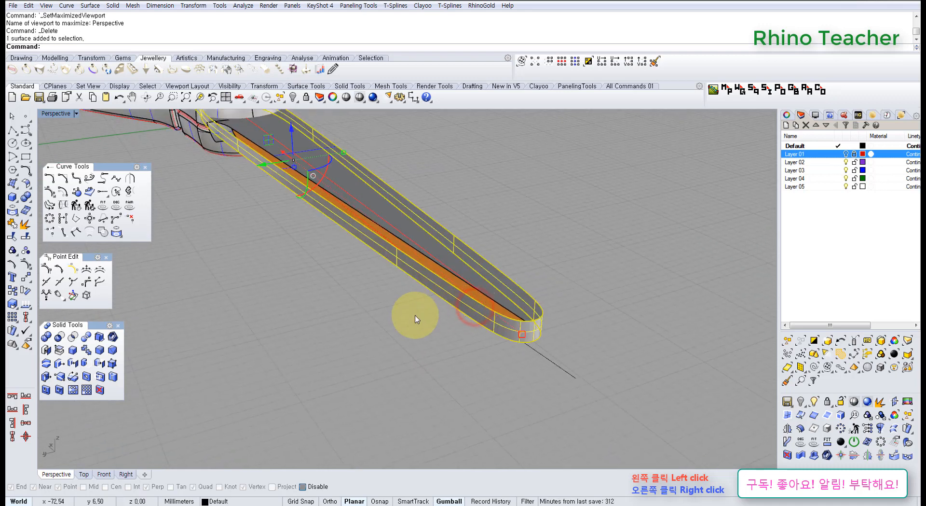
key(ctrl+h)
right_drag(415, 319, 516, 326)
scroll(518, 327, down, 3)
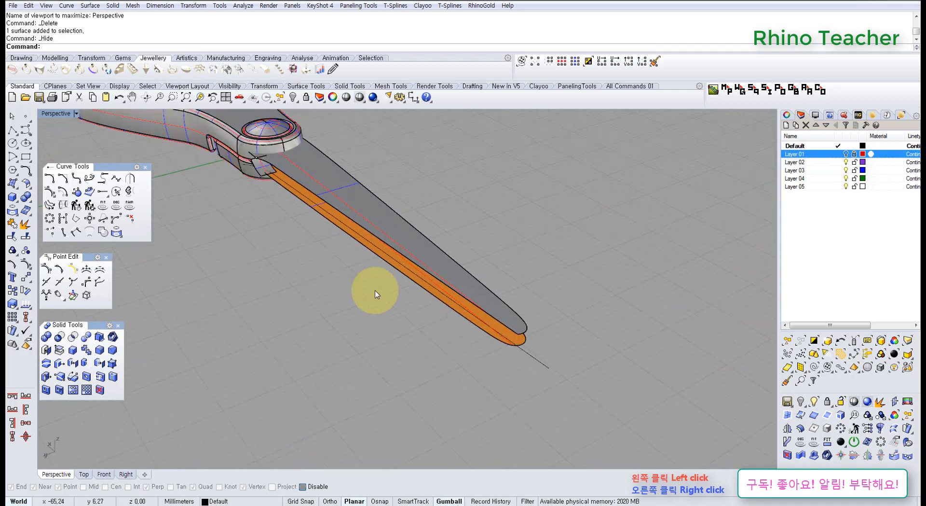
shift+right_drag(334, 289, 353, 343)
right_drag(254, 290, 389, 278)
scroll(175, 394, up, 2)
shift+right_drag(182, 385, 242, 348)
key(ctrl+z)
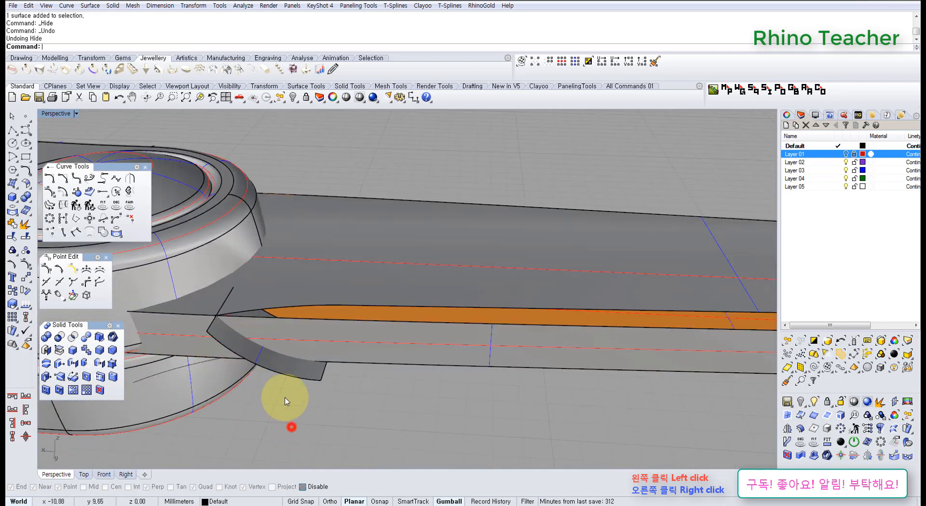
Create the intersection curve between the side wall and the curved cutting surface near the pivot
right_drag(287, 401, 346, 377)
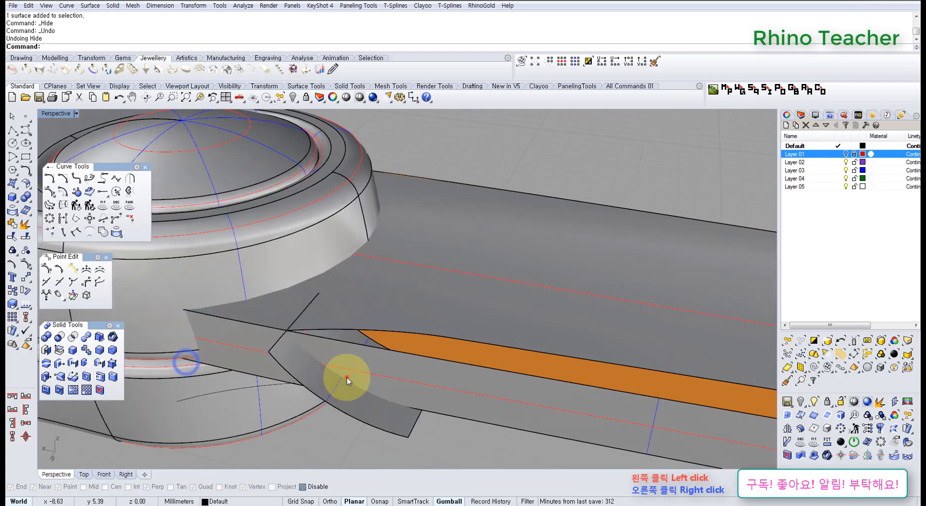
click(346, 377)
shift+click(331, 398)
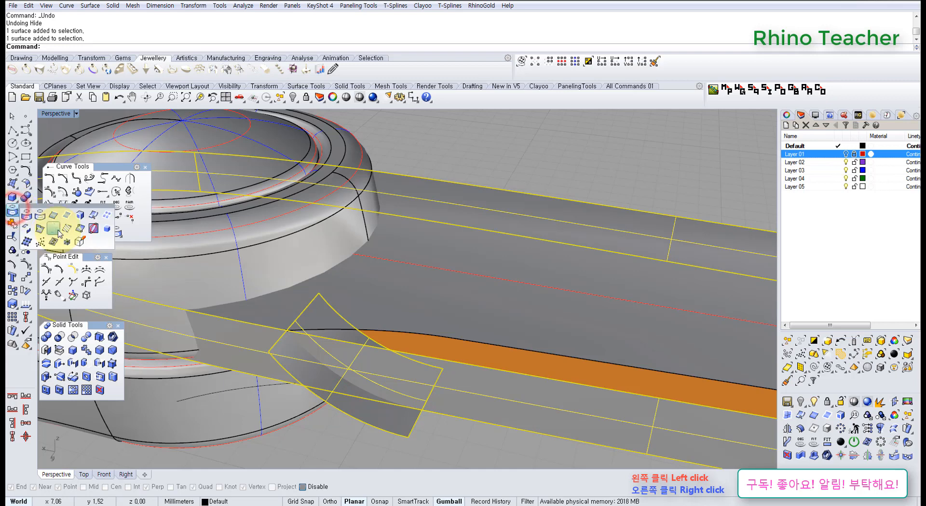
click(41, 230)
right_drag(410, 395, 372, 385)
Hide the side wall and the curved cutting surface near the pivot
click(427, 342)
scroll(425, 349, up, 2)
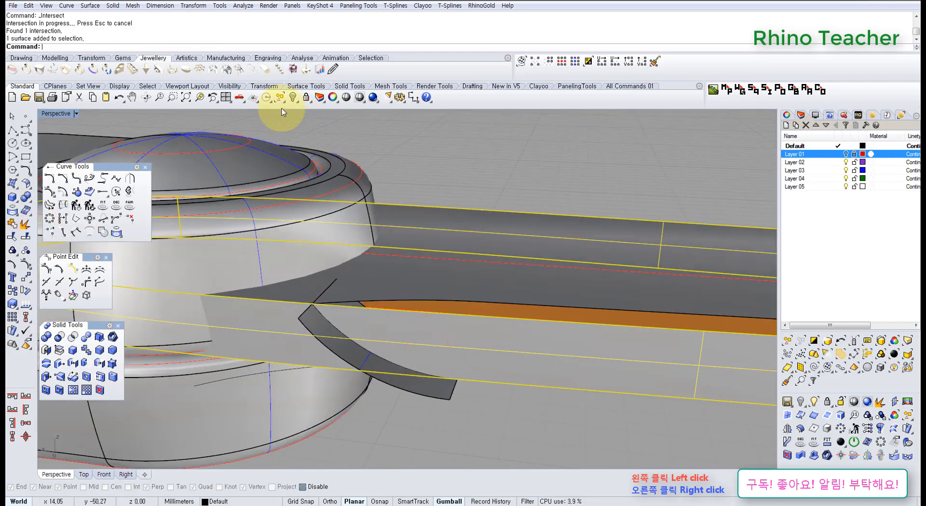
click(292, 98)
click(377, 372)
scroll(377, 362, down, 3)
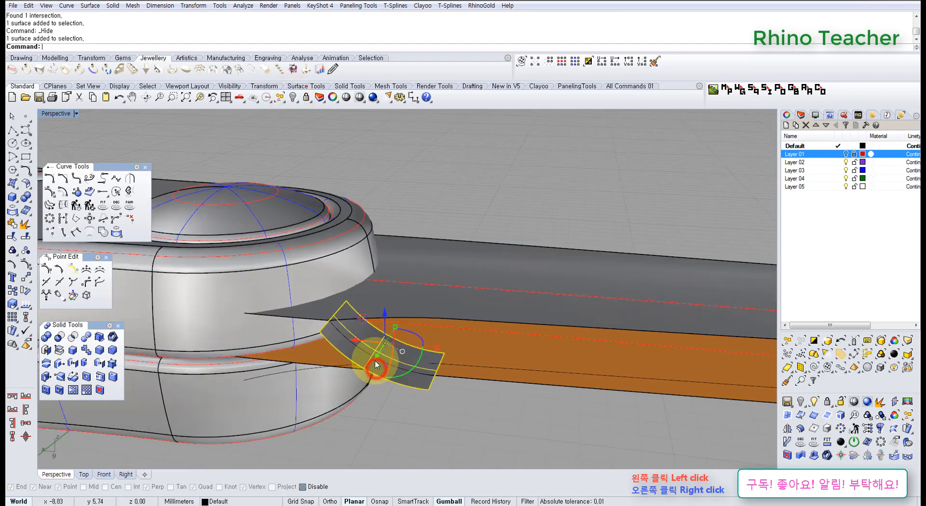
key(ctrl+h)
Examine the open bevel area between the top and bottom surfaces along the blade, from pivot to tip
scroll(380, 337, down, 5)
shift+right_drag(401, 345, 312, 347)
scroll(338, 351, down, 3)
right_drag(373, 358, 300, 324)
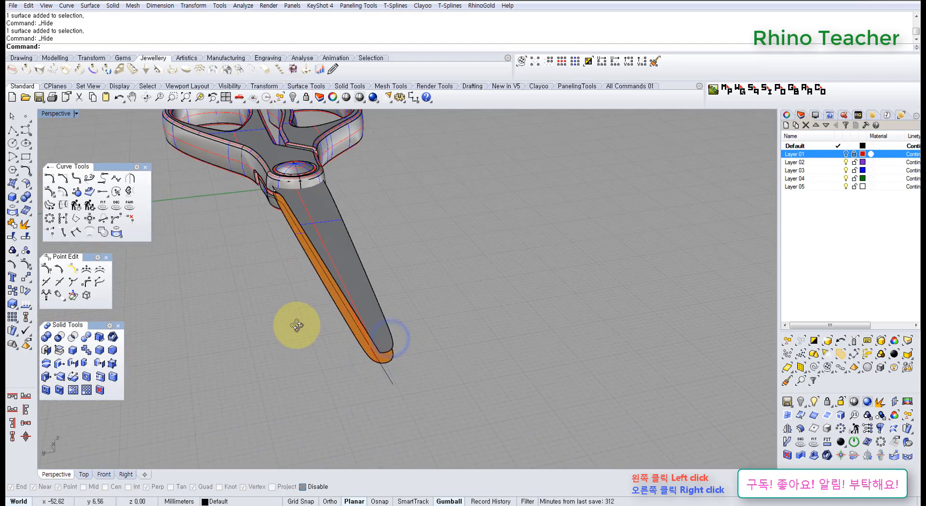
scroll(386, 386, up, 5)
right_drag(364, 356, 292, 305)
scroll(291, 305, up, 6)
shift+right_drag(556, 347, 309, 305)
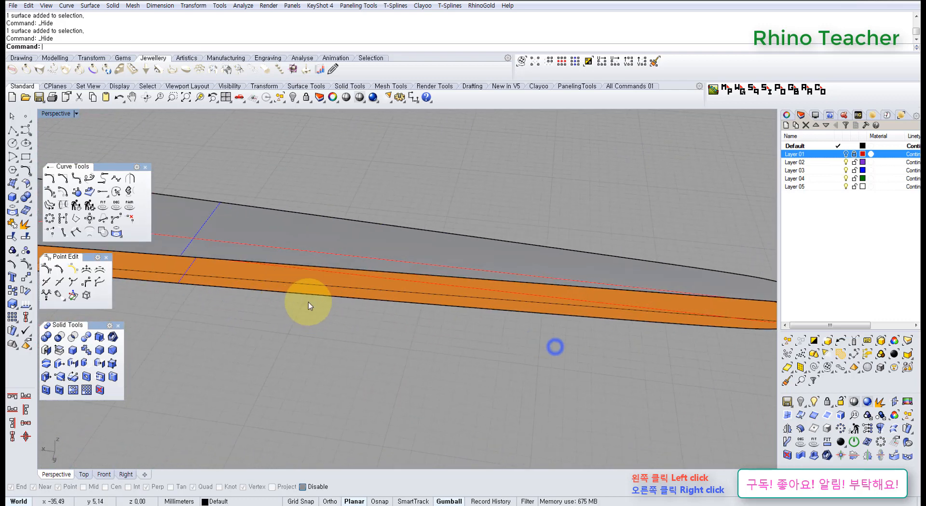
scroll(309, 305, down, 5)
right_drag(473, 314, 445, 323)
scroll(444, 323, up, 6)
mouse_move(434, 376)
right_down()
mouse_move(417, 378)
mouse_move(446, 384)
right_up()
mouse_move(446, 383)
shift+right_down()
mouse_move(509, 408)
mouse_move(488, 362)
shift+right_up()
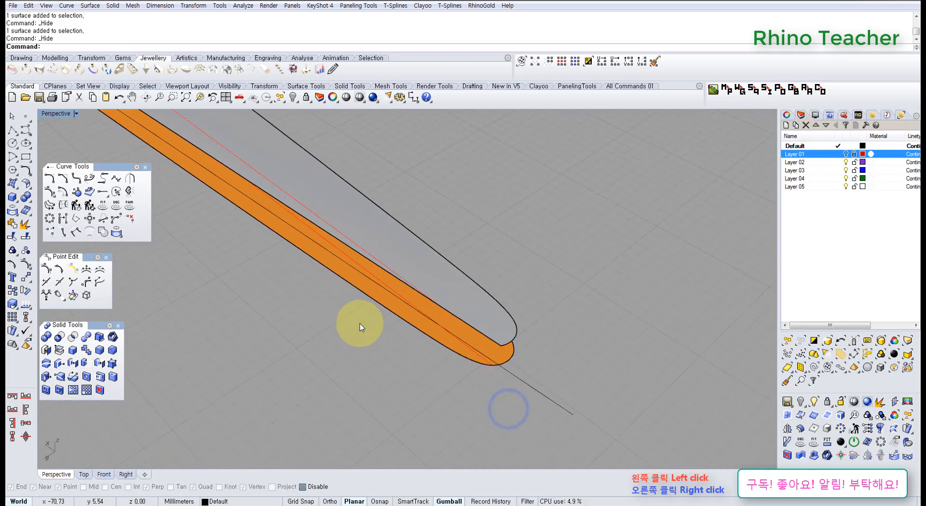
Select the curve running along the blade's bottom surface instead of the overlapping surface, and hide it
click(383, 303)
click(423, 326)
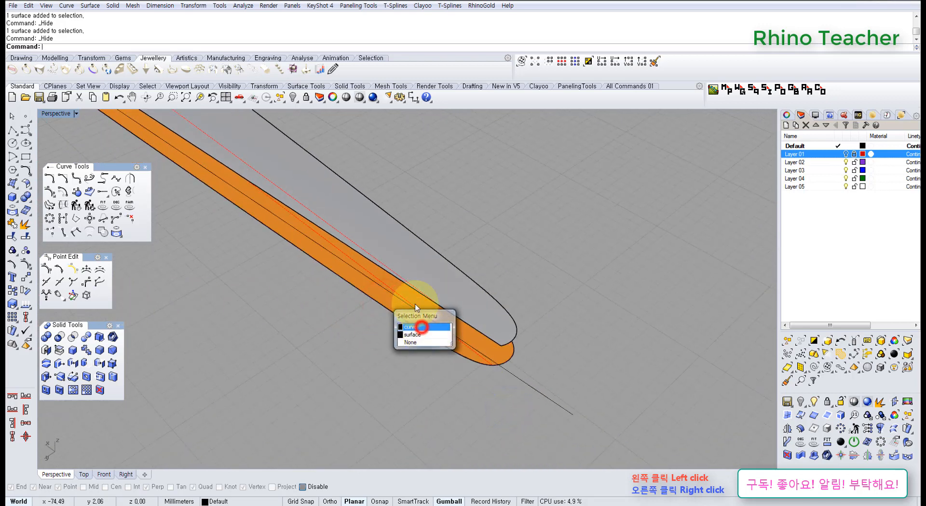
click(292, 96)
right_drag(289, 268, 222, 284)
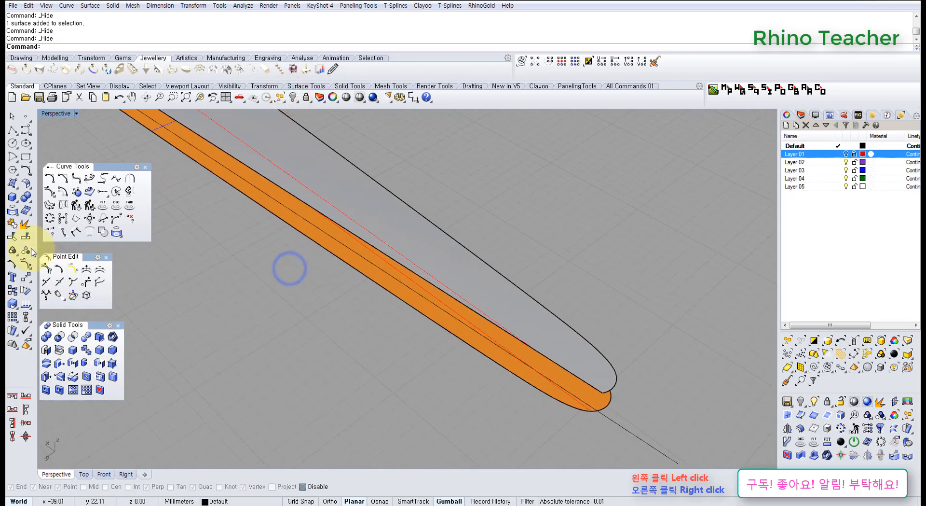
Display the naked edges of the blade's bottom surface and keep the edge tools open beside the blade
click(27, 303)
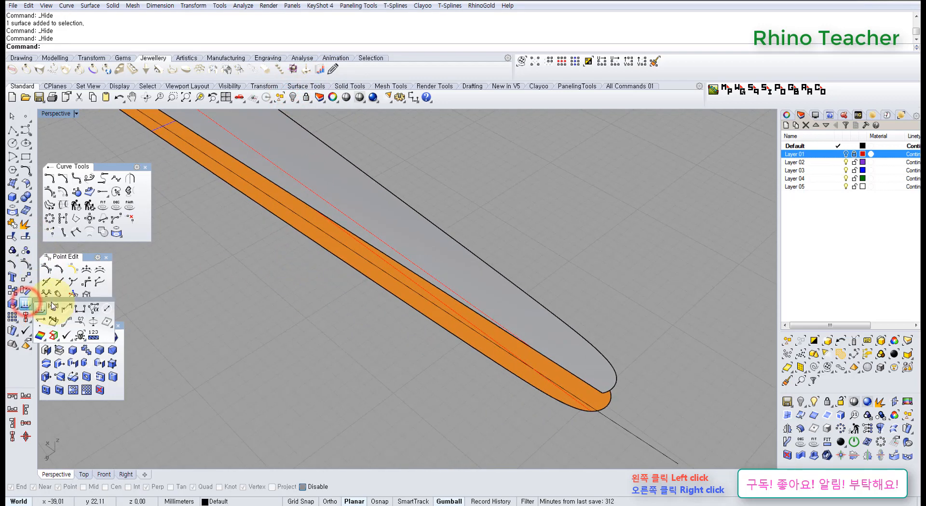
drag(61, 300, 137, 341)
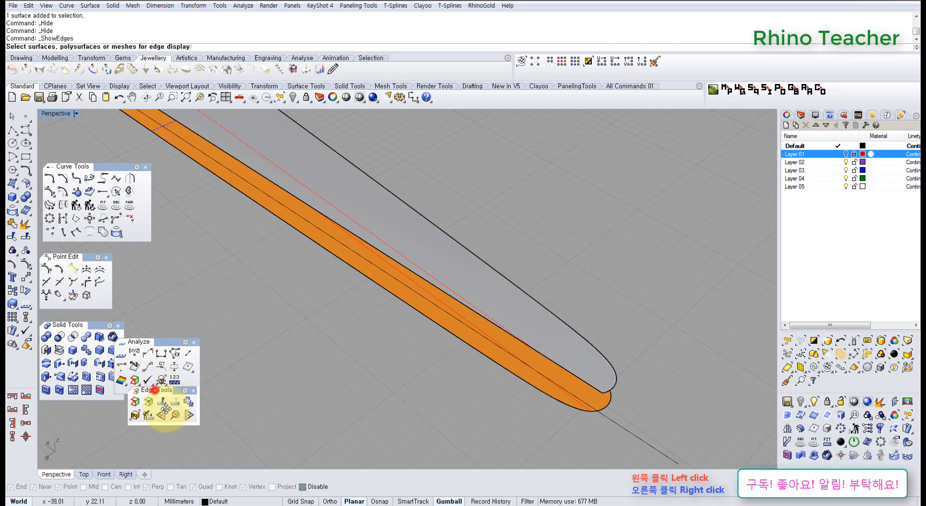
right_click(487, 344)
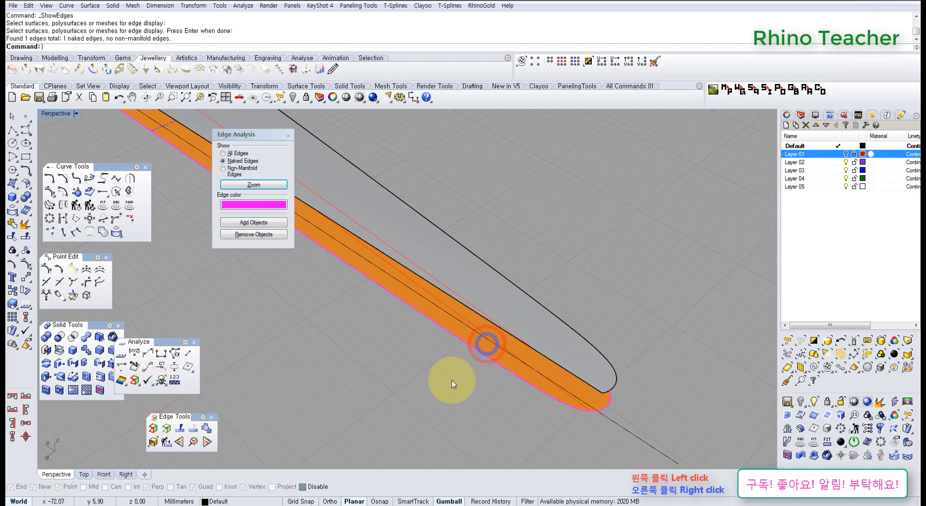
drag(252, 133, 180, 186)
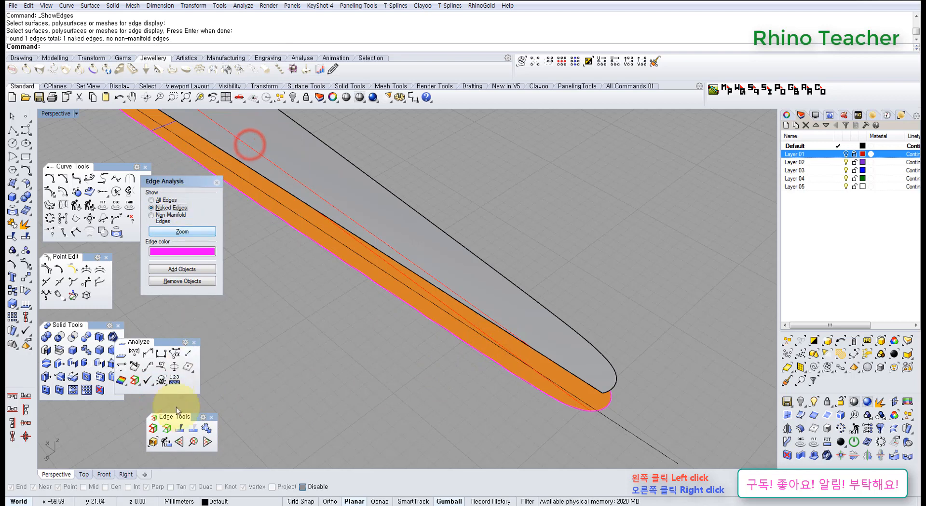
Split the bottom surface's edge at the blade tip where the straight bevel guide line crosses it in the Top view
click(180, 427)
click(574, 411)
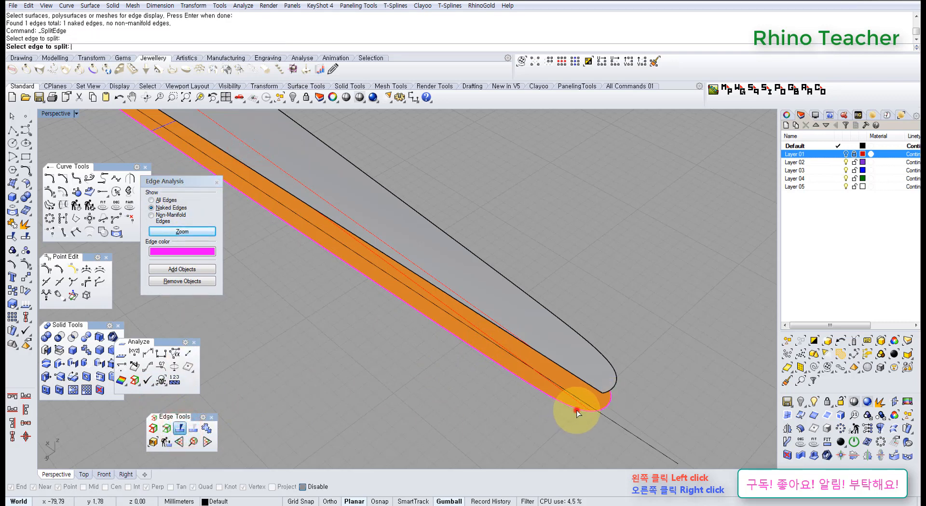
scroll(581, 408, up, 5)
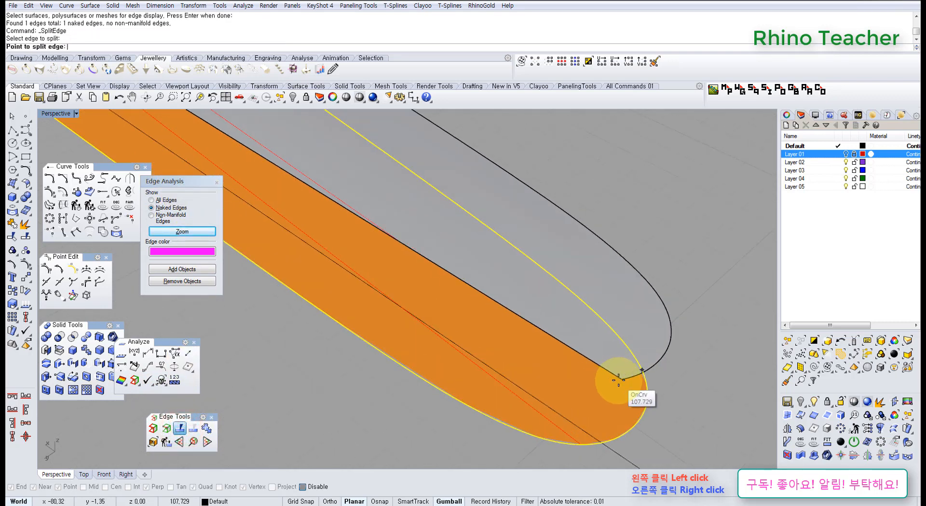
key(ctrl+F1)
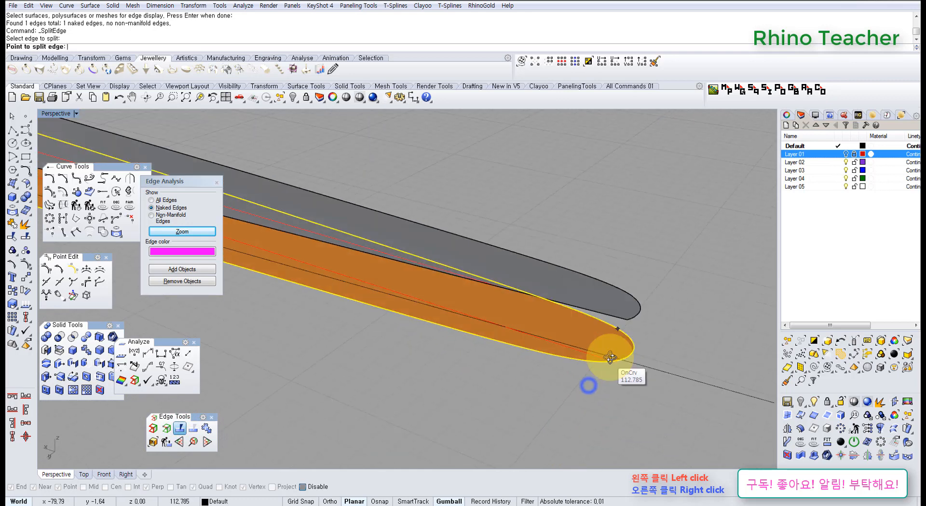
scroll(398, 369, down, 5)
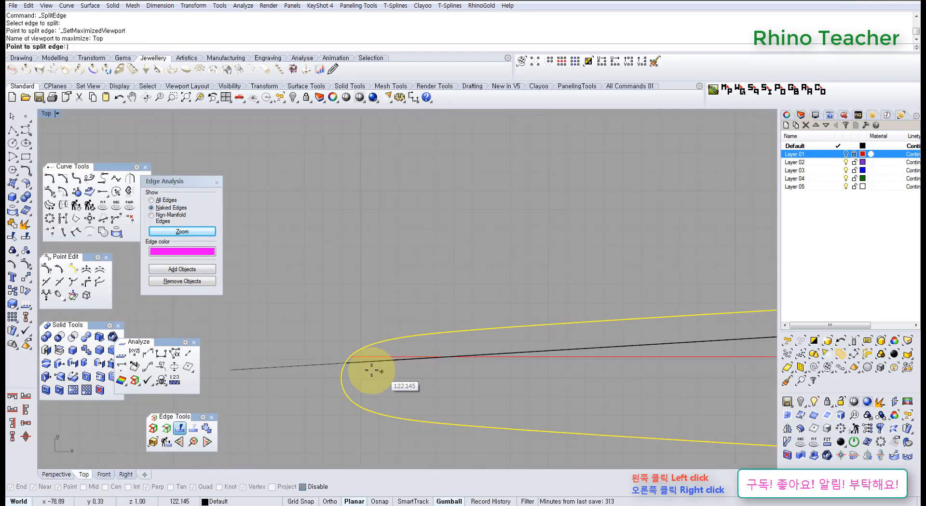
scroll(364, 364, up, 9)
scroll(321, 361, up, 3)
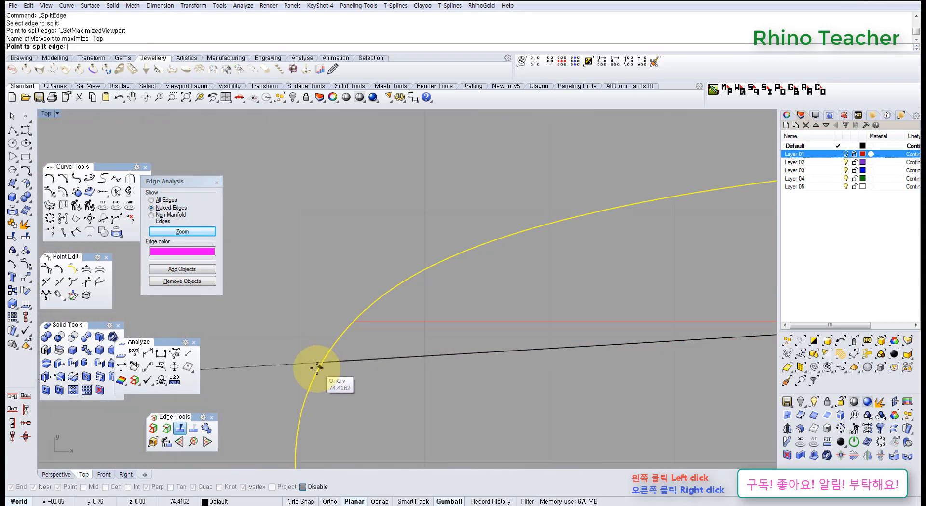
key(ctrl+F3)
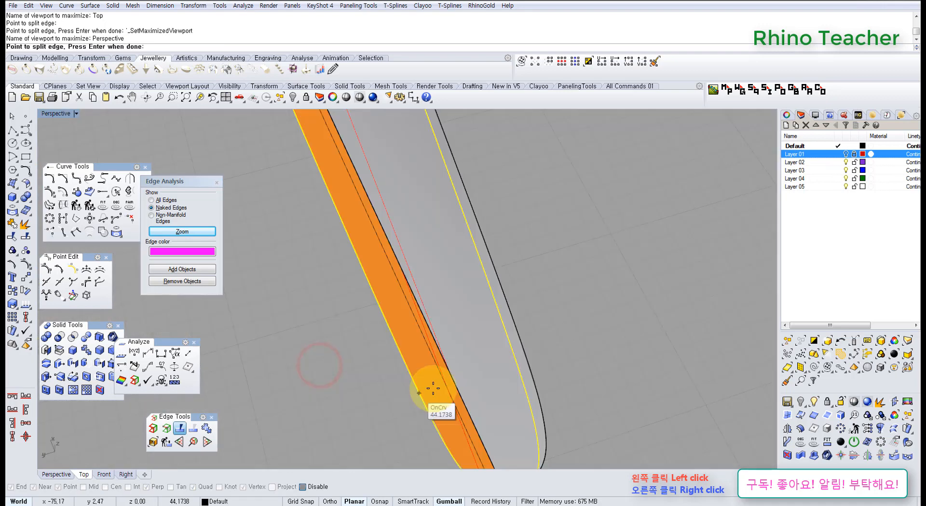
right_drag(445, 374, 462, 346)
scroll(481, 322, down, 3)
right_click(481, 322)
Split the bottom surface's cutting-side edge near the pivot, at the end of the intersection curve
scroll(374, 376, up, 3)
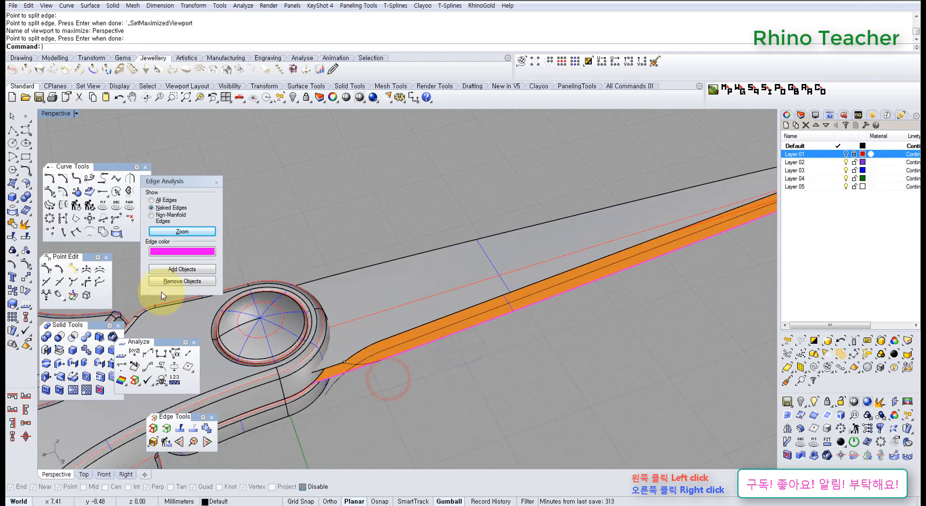
scroll(403, 391, up, 5)
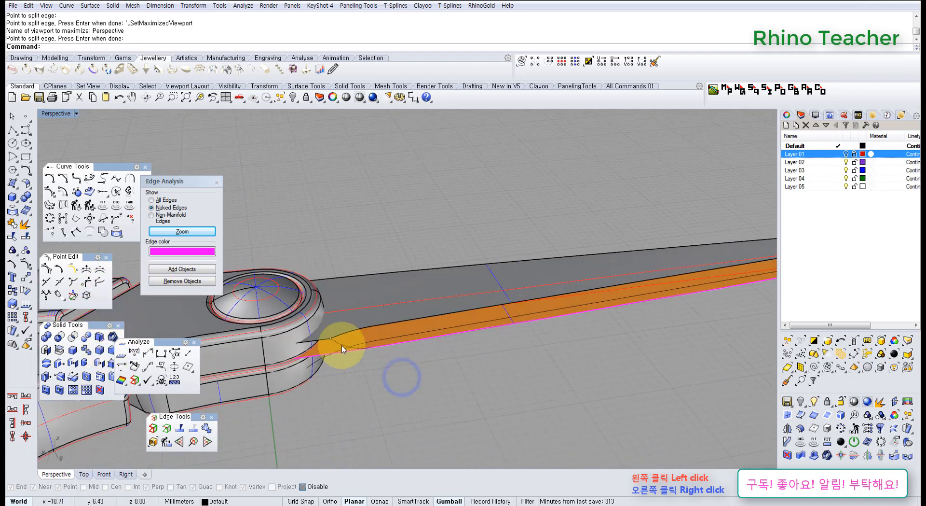
click(180, 428)
click(395, 339)
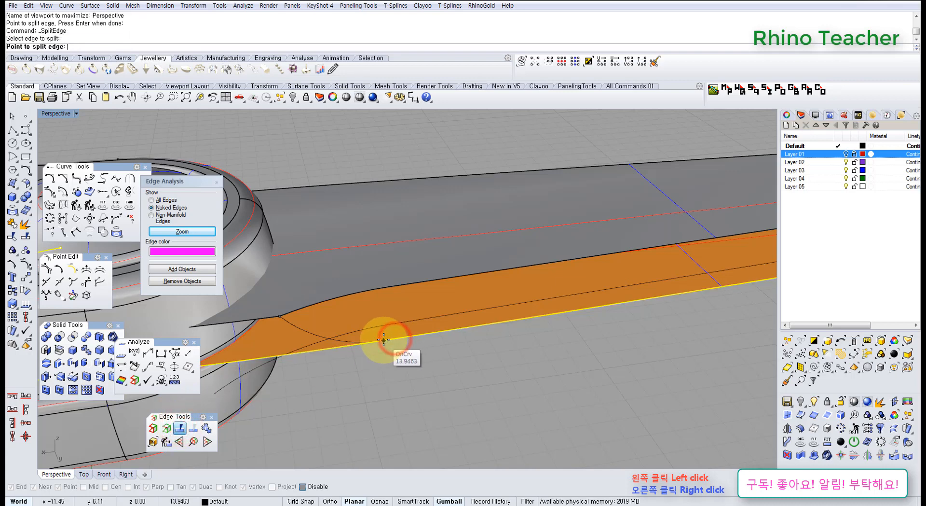
right_drag(341, 356, 337, 321)
scroll(339, 325, down, 6)
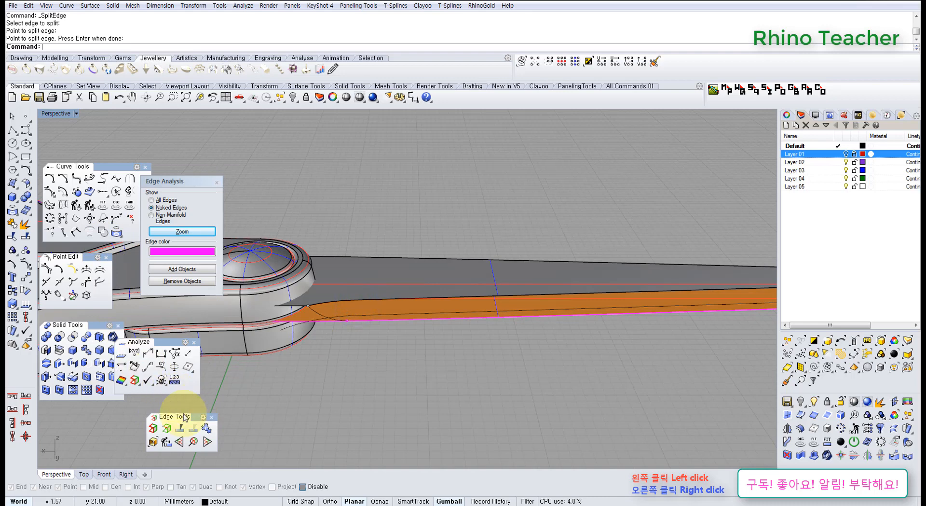
Sweep a bevel surface along the blade's top and bottom cutting edges with Sweep 2 Rails, using cross sections at the pivot and tip
click(10, 182)
click(326, 302)
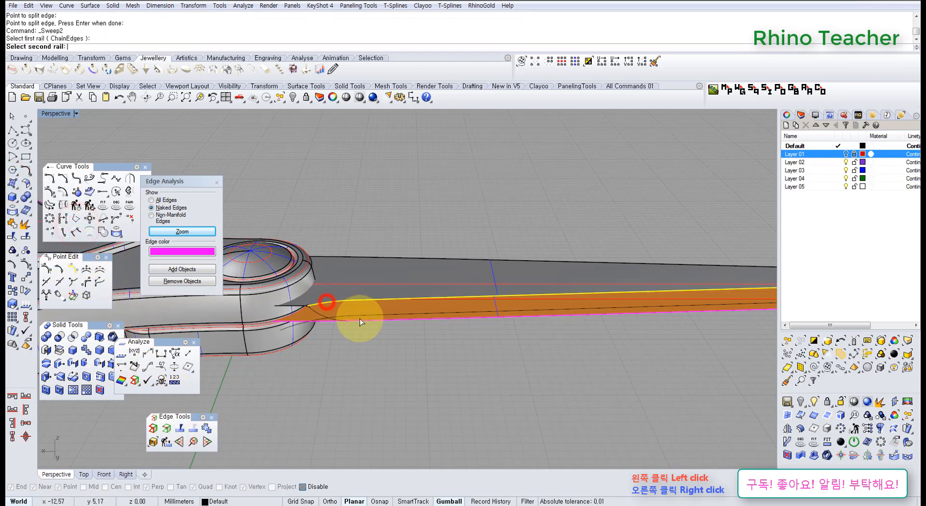
click(360, 318)
scroll(373, 325, down, 3)
scroll(341, 325, up, 3)
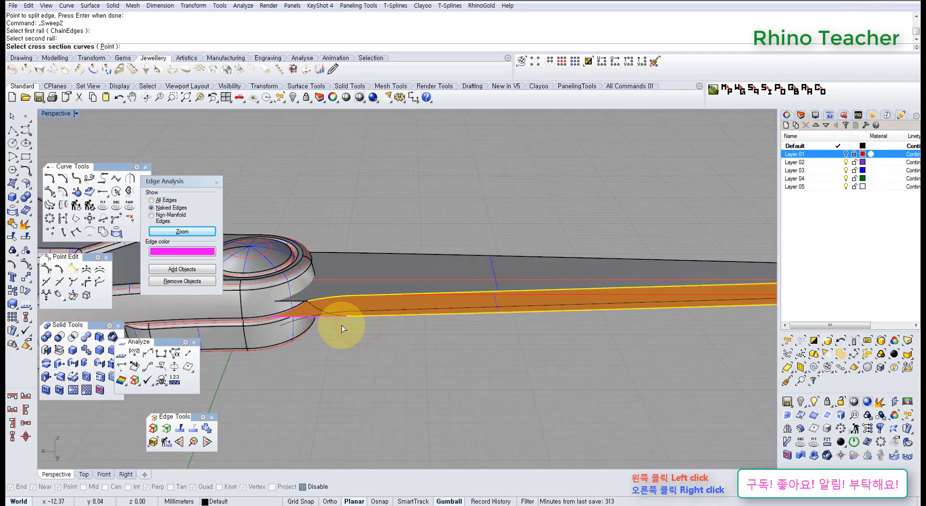
click(316, 307)
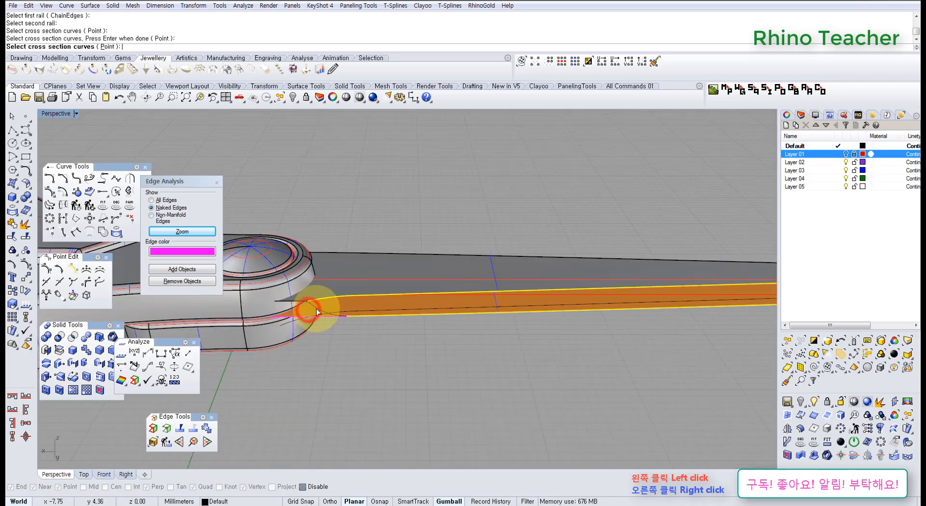
click(348, 335)
scroll(403, 352, down, 3)
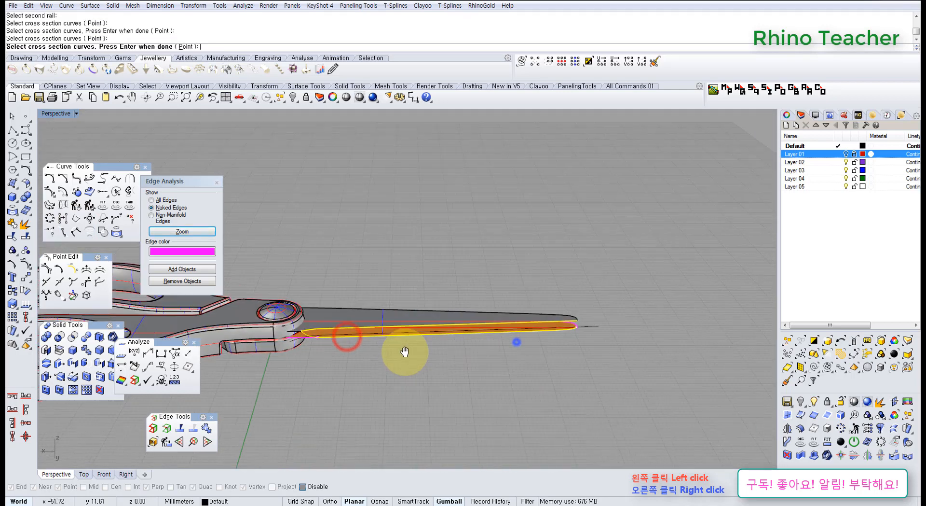
right_click(518, 342)
right_drag(435, 337, 407, 374)
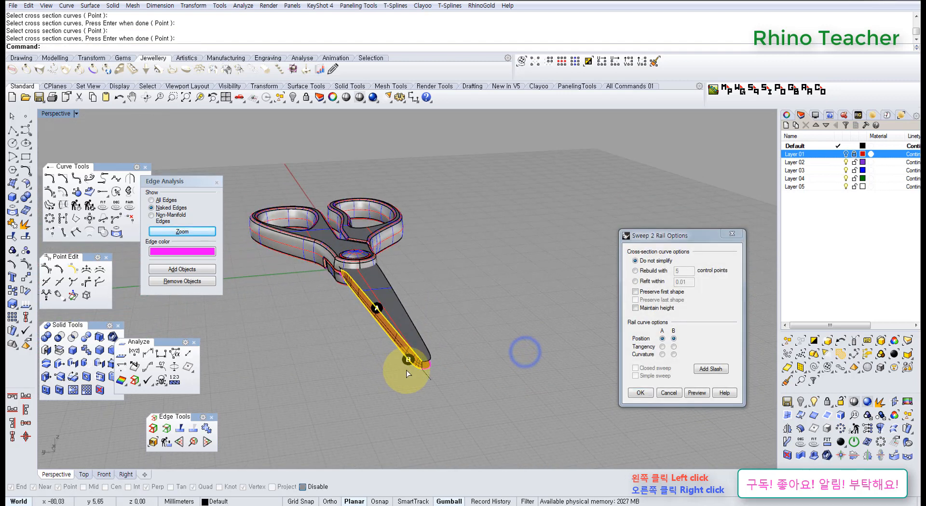
scroll(407, 373, up, 6)
mouse_move(425, 322)
right_down()
mouse_move(400, 292)
mouse_move(430, 356)
mouse_move(389, 392)
mouse_move(453, 307)
mouse_move(416, 302)
mouse_move(419, 279)
mouse_move(418, 289)
mouse_move(447, 277)
mouse_move(451, 293)
mouse_move(500, 289)
mouse_move(441, 319)
right_up()
right_drag(571, 372, 413, 334)
click(644, 394)
Examine the swept bevel surface around the blade tip from above, below and the side
scroll(564, 385, down, 6)
shift+right_drag(414, 334, 366, 320)
right_drag(423, 342, 477, 404)
scroll(378, 321, up, 4)
shift+right_drag(477, 403, 476, 369)
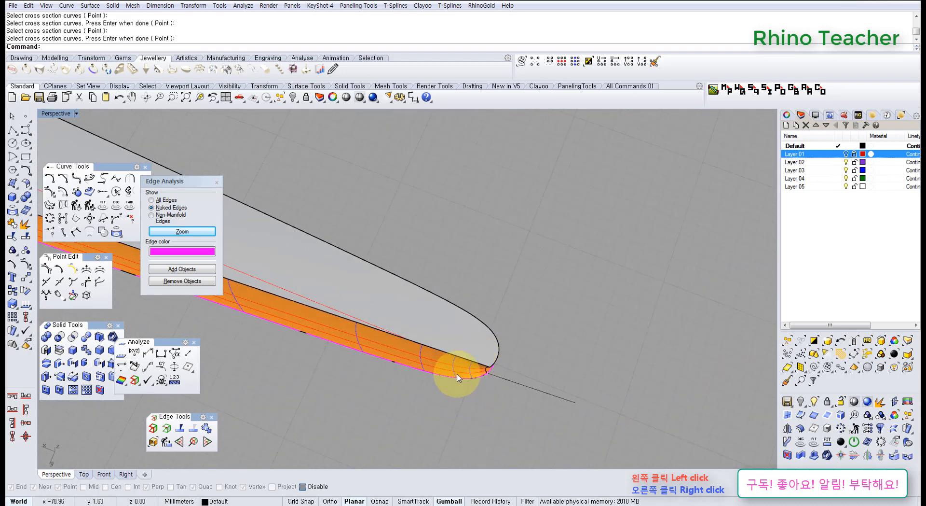
right_drag(455, 387, 447, 331)
scroll(433, 322, up, 4)
scroll(445, 328, up, 5)
scroll(445, 329, down, 5)
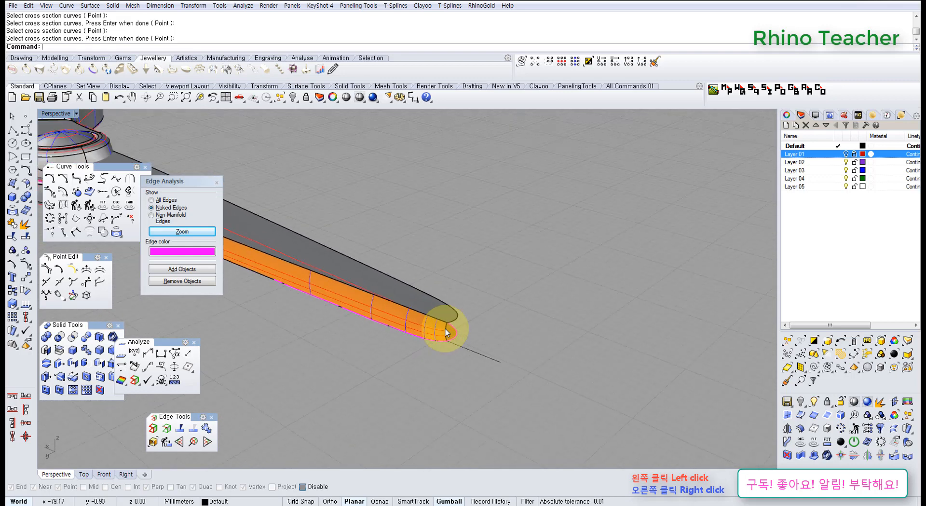
shift+right_drag(378, 338, 529, 370)
scroll(530, 369, down, 4)
Undo the bevel sweep, the edge splits and the preceding surface extraction, deletions and surface split on the blade
key(ctrl+z)
key(ctrl+z)
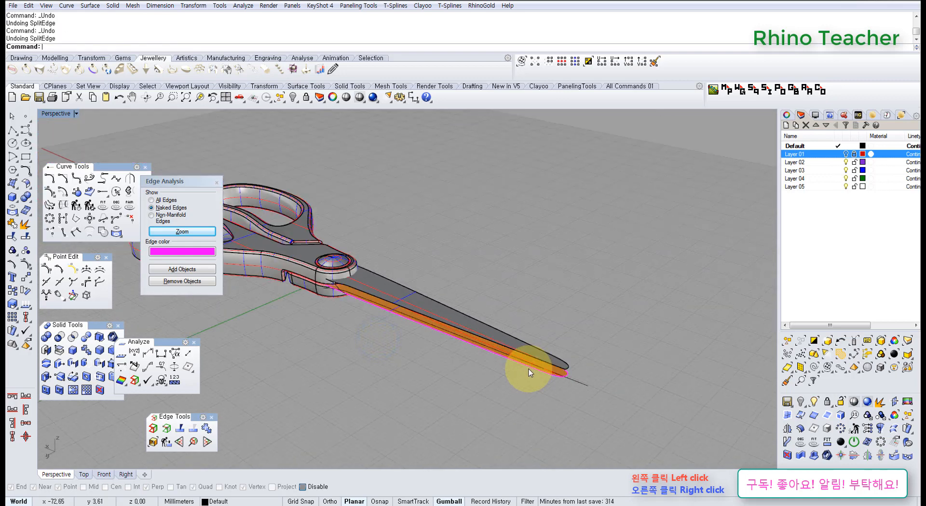
key(ctrl+z)
key(ctrl+z)
key(ctrl+z)
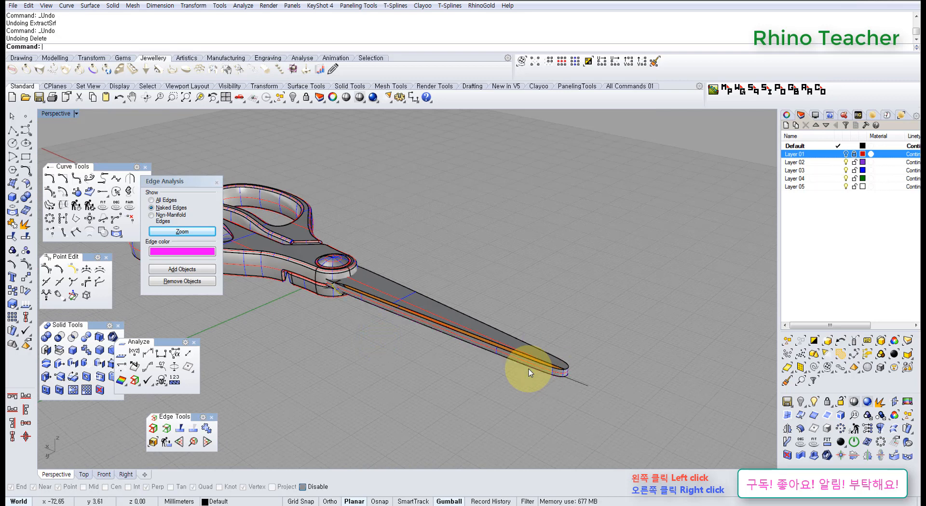
key(ctrl+z)
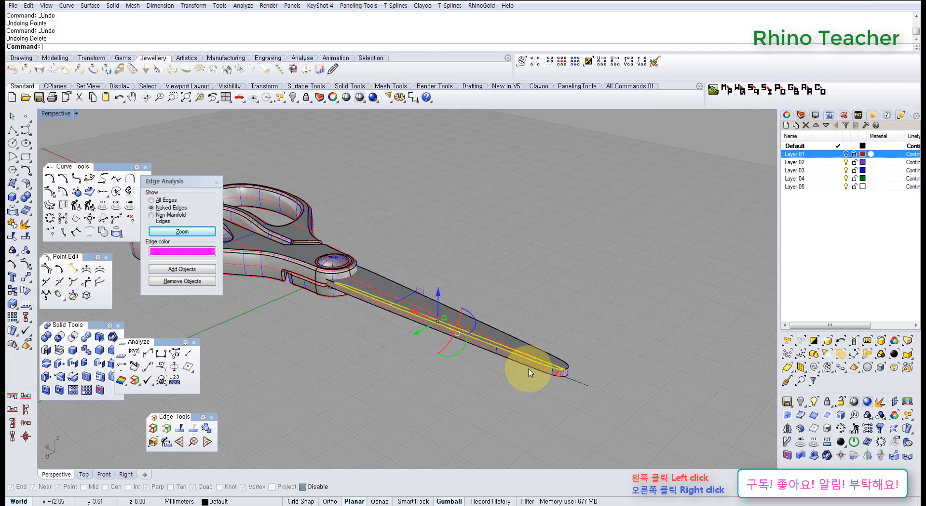
key(ctrl+z)
Undo the remaining extraction of the blade's side surface and check the blade as one polysurface
click(595, 311)
scroll(519, 349, up, 4)
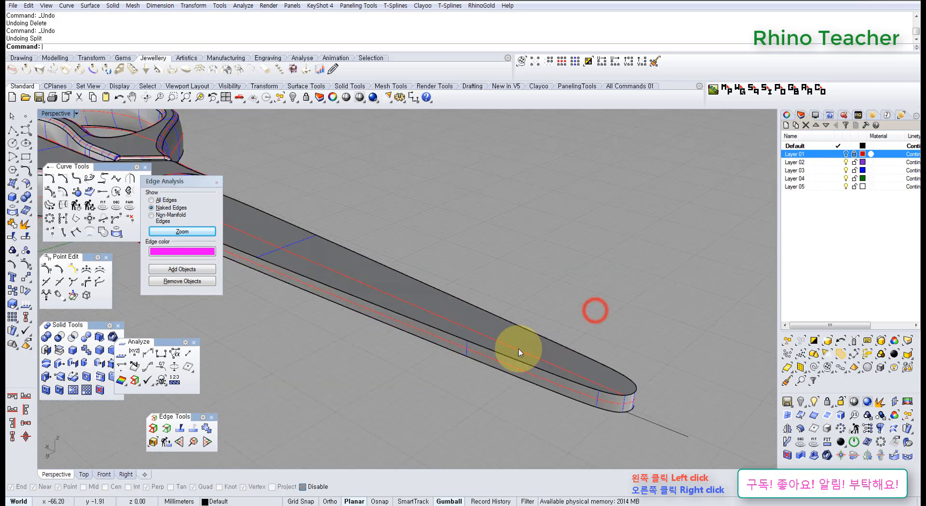
click(519, 348)
key(ctrl+z)
click(606, 295)
scroll(605, 294, down, 4)
scroll(588, 322, up, 4)
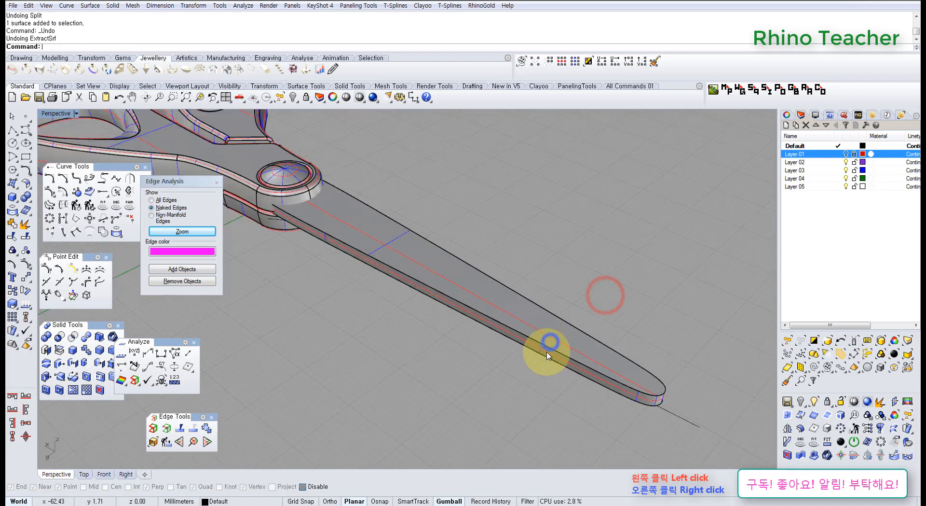
click(550, 365)
click(513, 374)
click(511, 321)
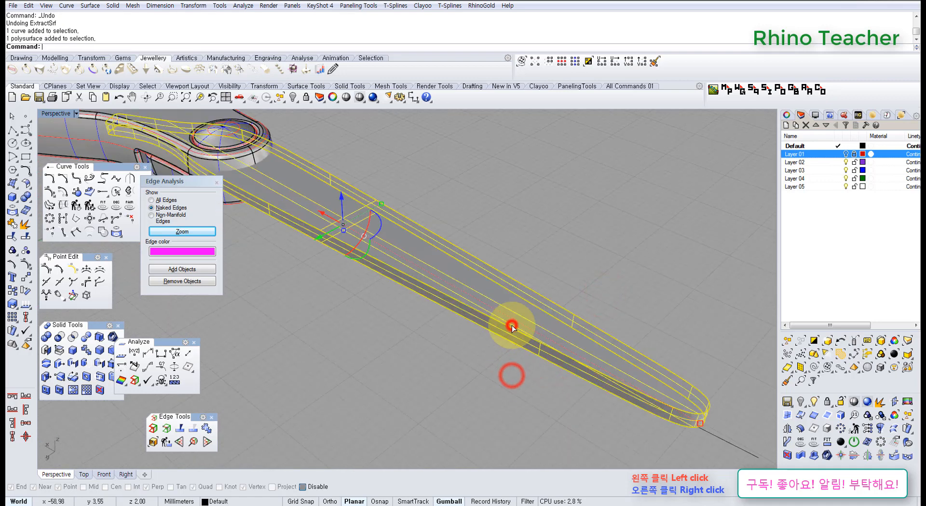
click(470, 379)
Select the curve along the blade's bottom outline instead of the overlapping polysurface
right_drag(354, 347, 542, 350)
right_drag(552, 302, 539, 328)
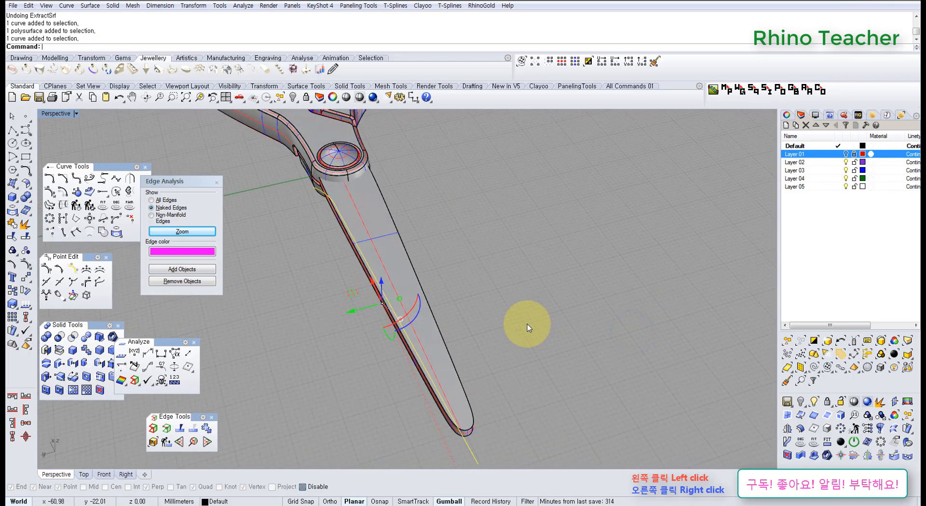
right_drag(443, 356, 531, 306)
right_drag(530, 201, 487, 324)
click(487, 322)
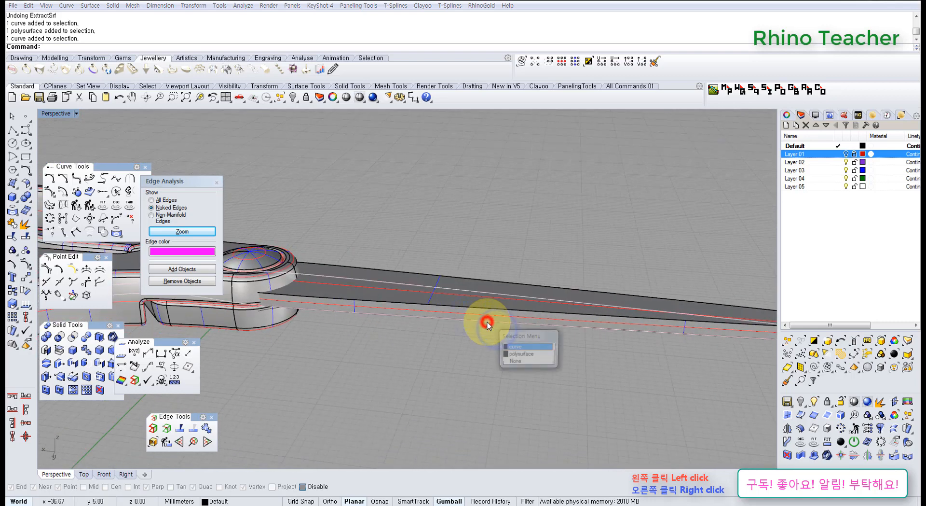
click(520, 347)
right_drag(520, 349, 317, 384)
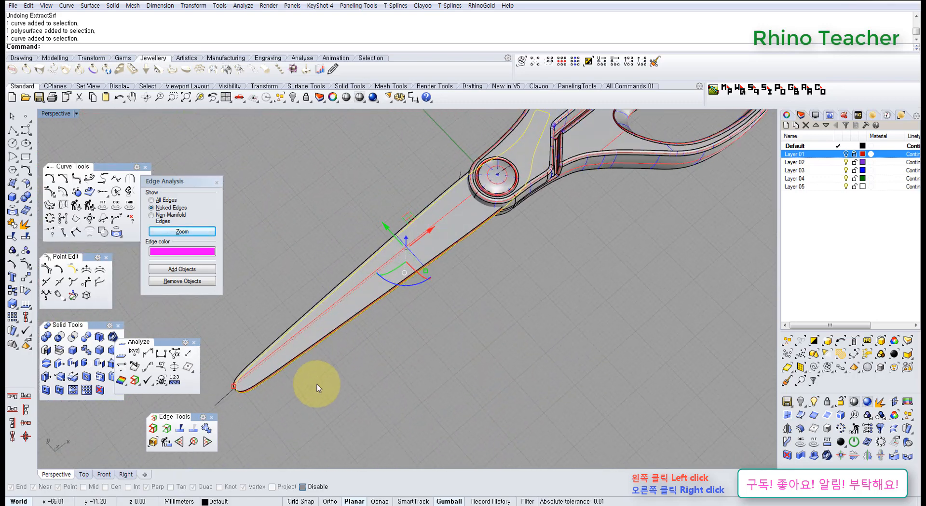
Compare the selected bottom outline curve with the straight bevel guide line in the Top and Perspective views
key(ctrl+F1)
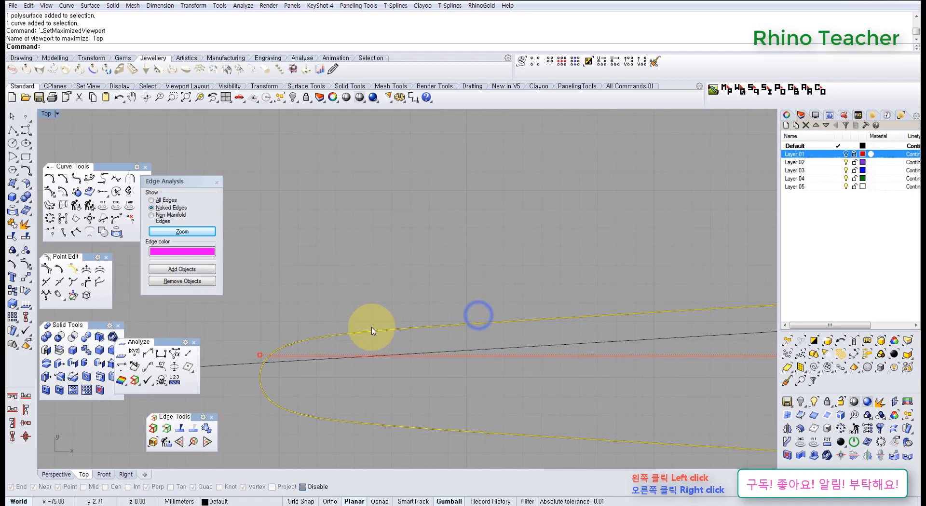
scroll(371, 331, down, 6)
right_drag(414, 331, 343, 331)
scroll(378, 334, down, 8)
scroll(342, 332, up, 4)
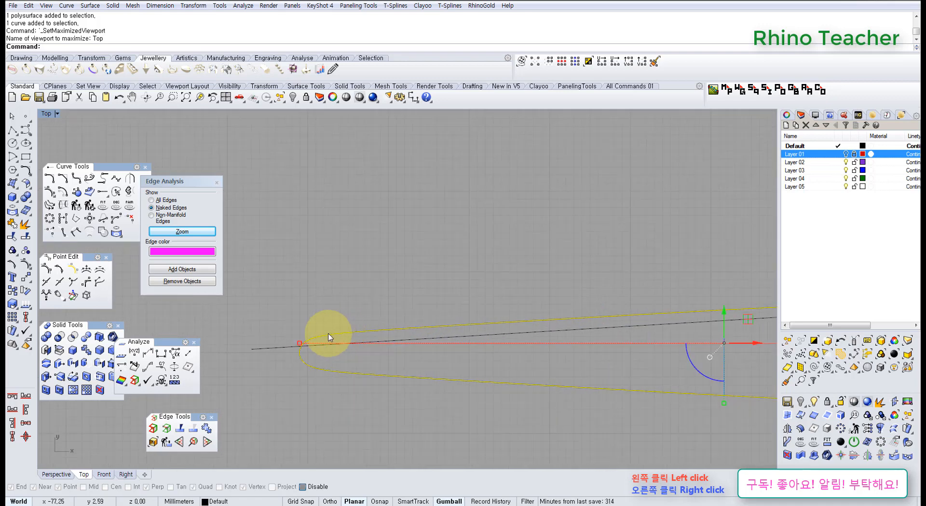
scroll(329, 338, down, 3)
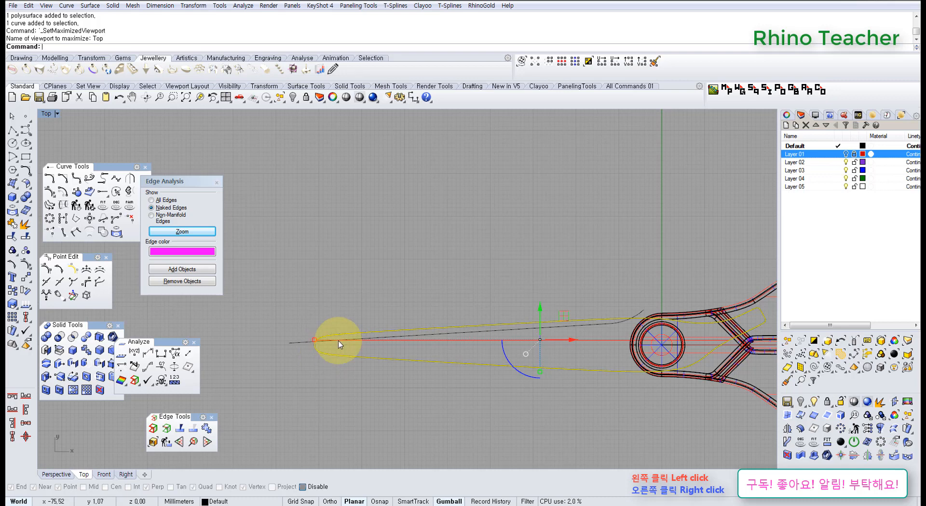
key(ctrl+Tab)
right_drag(355, 386, 430, 277)
scroll(370, 327, up, 5)
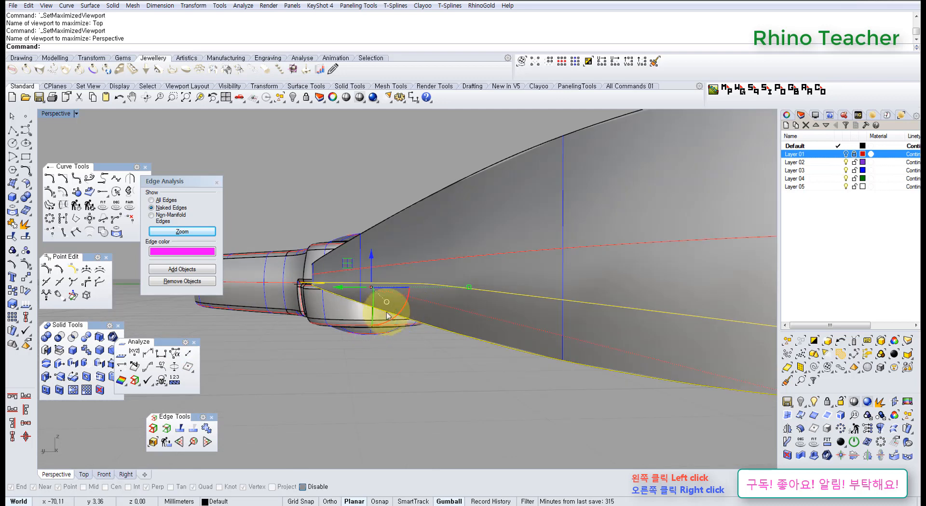
scroll(385, 308, down, 5)
right_drag(388, 311, 369, 323)
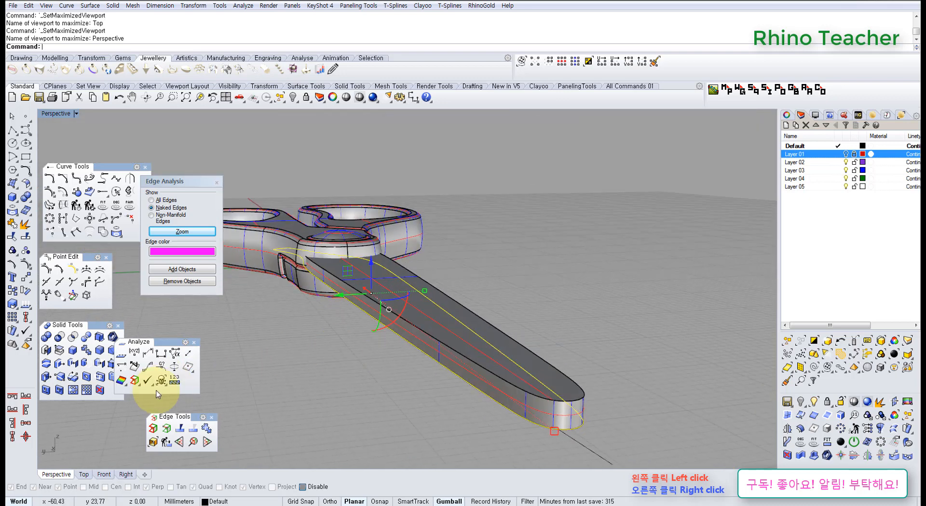
right_drag(392, 369, 341, 382)
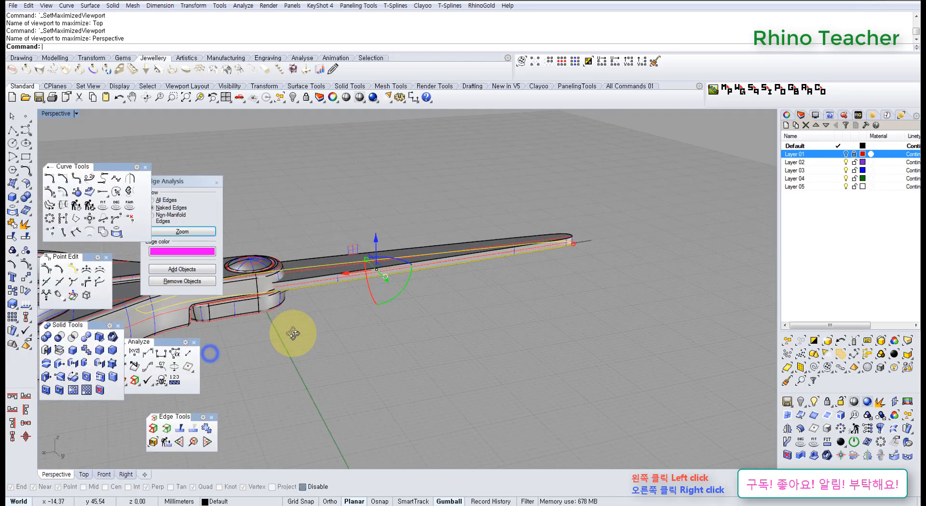
right_drag(351, 311, 411, 309)
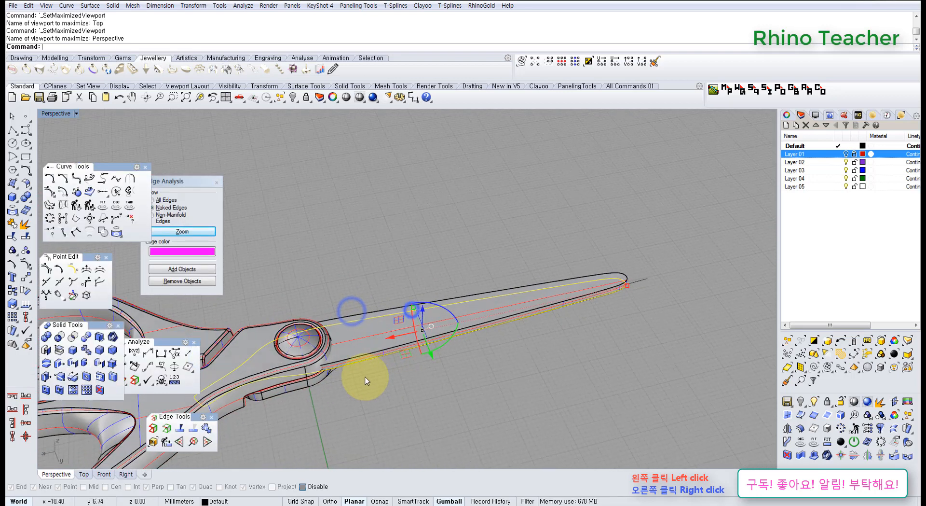
right_drag(369, 380, 351, 372)
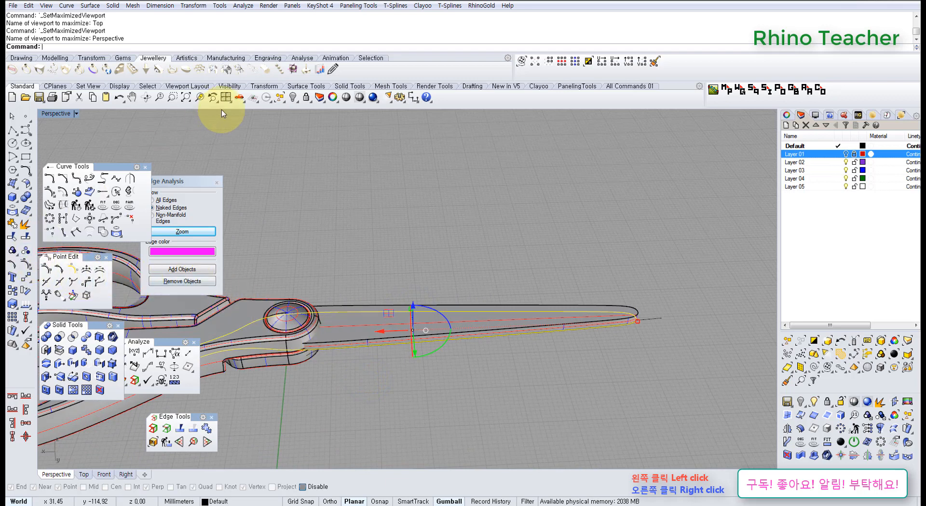
Hide the selected bottom outline curve and check the intersection curve that remains near the pivot
click(293, 97)
scroll(217, 321, up, 3)
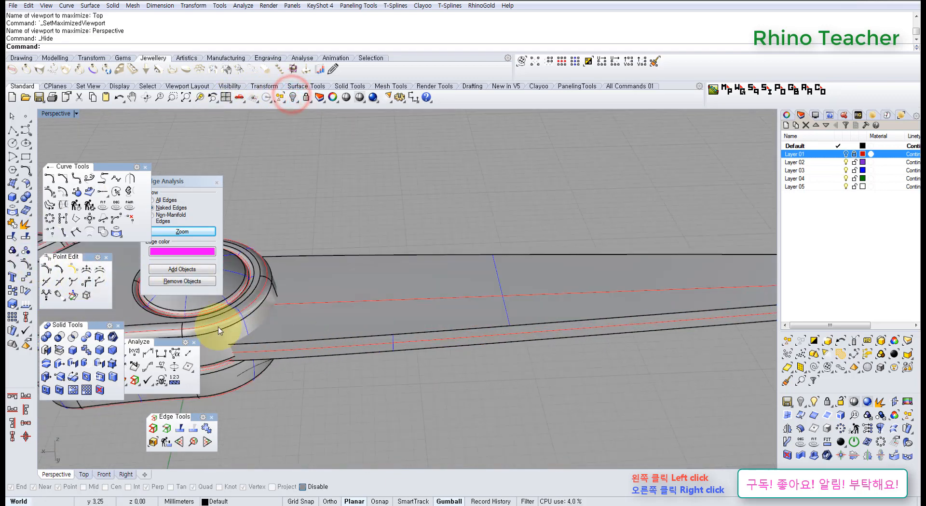
scroll(264, 363, up, 2)
click(263, 363)
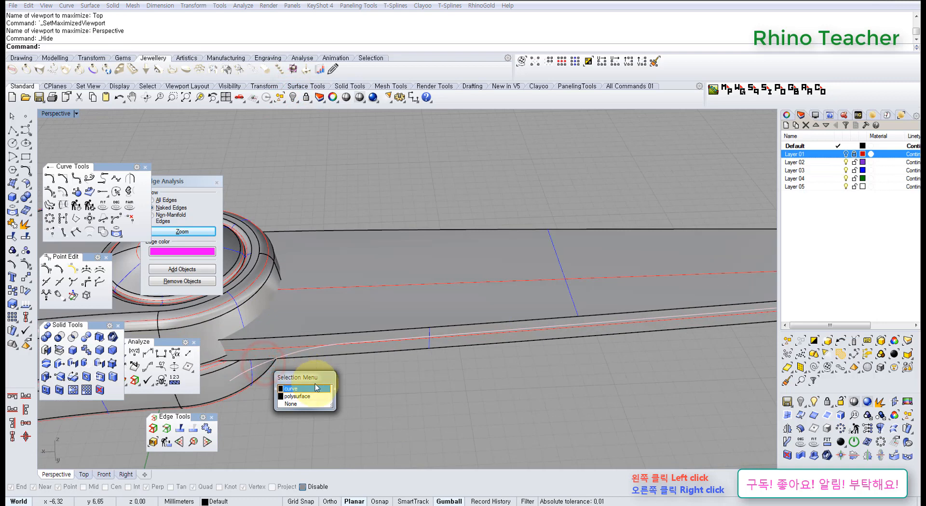
click(411, 384)
right_drag(337, 350, 341, 398)
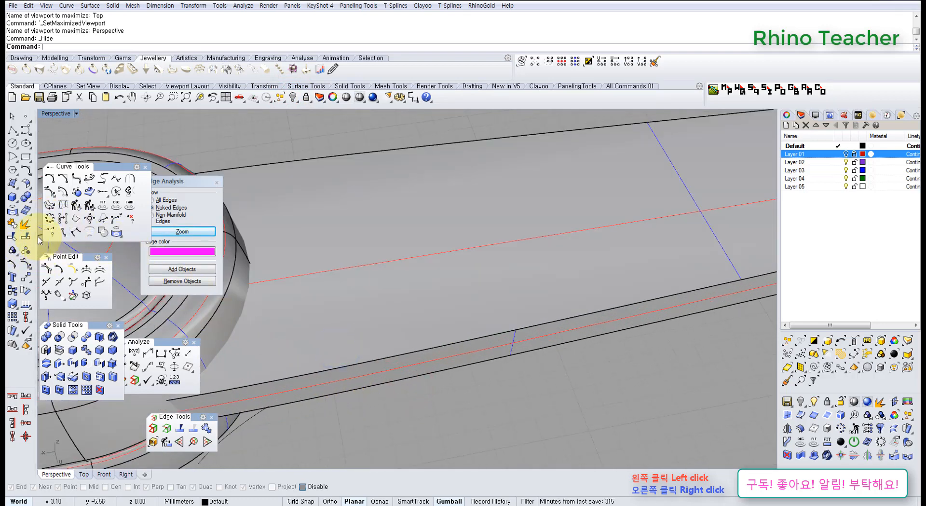
Duplicate the blade's bottom edge as a separate curve
click(10, 209)
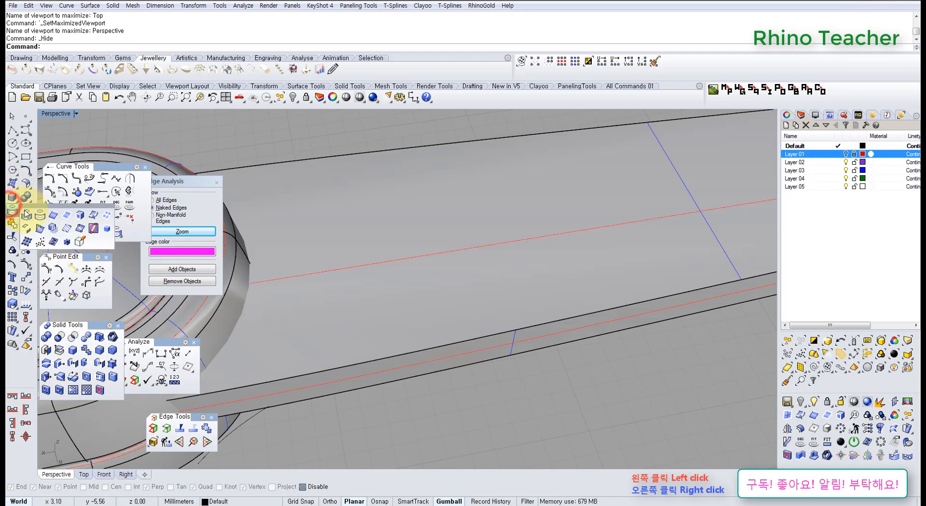
click(54, 217)
click(370, 387)
scroll(370, 387, down, 8)
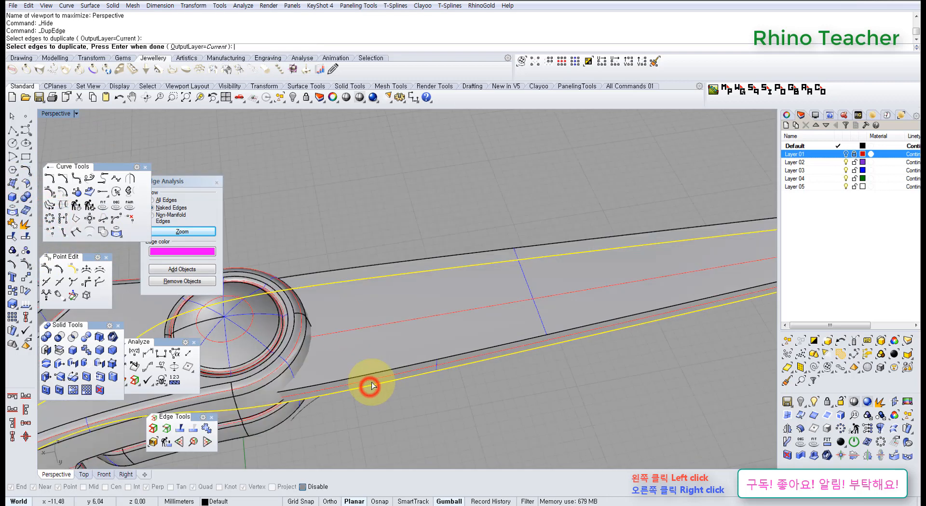
right_click(386, 381)
Split the duplicated edge curve by points, placing a split point at the end of the intersection curve near the pivot
scroll(459, 381, down, 5)
right_drag(482, 381, 329, 373)
scroll(328, 376, up, 5)
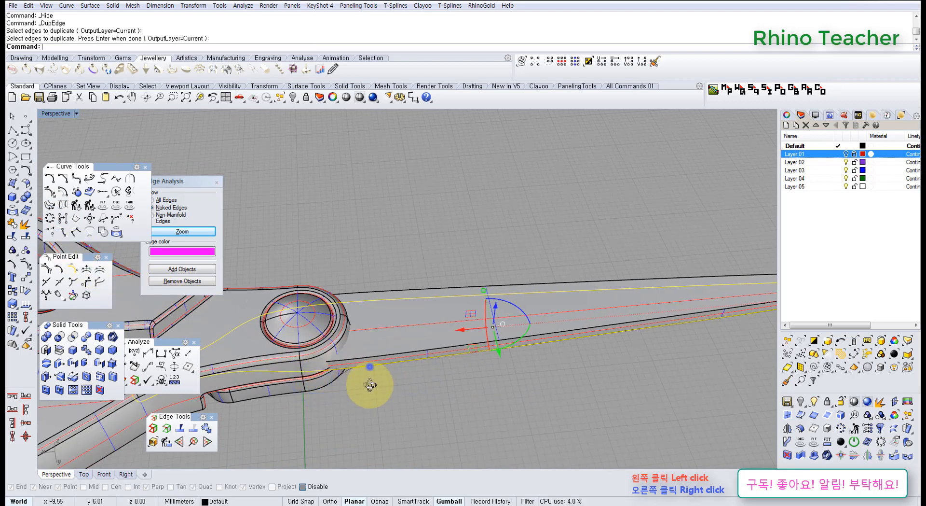
right_drag(370, 384, 398, 340)
scroll(352, 383, up, 10)
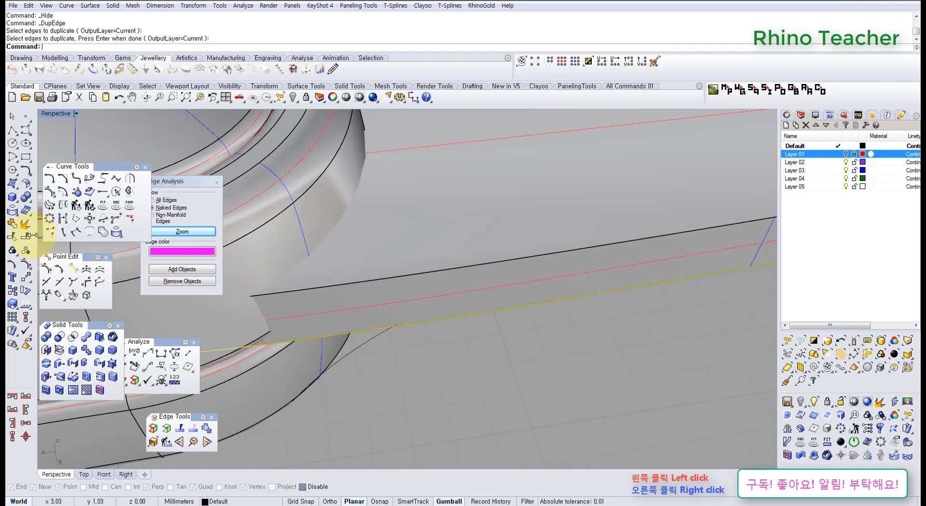
click(25, 237)
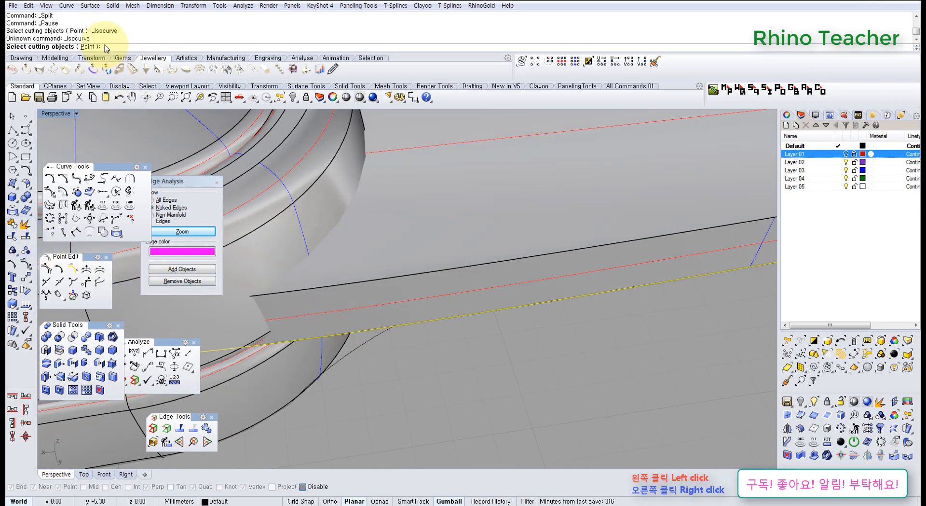
click(88, 46)
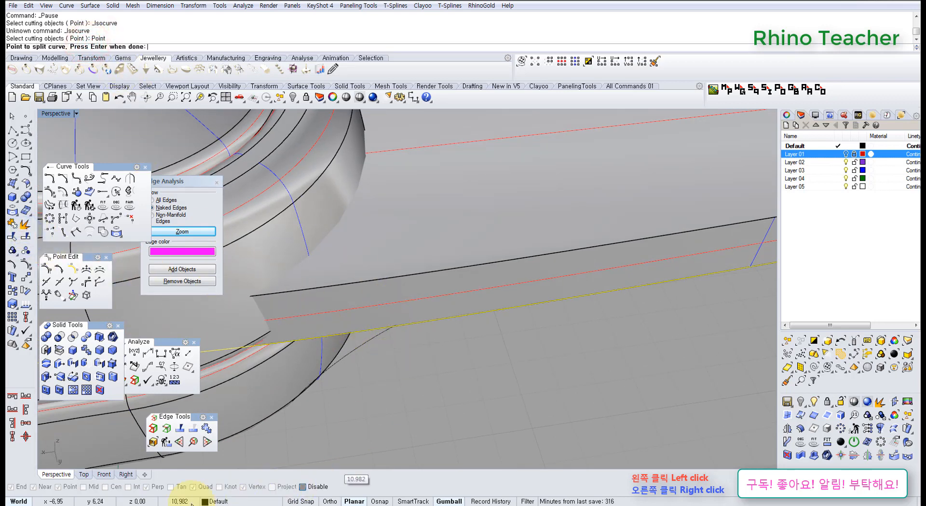
click(394, 327)
Place a second split point on the duplicated edge curve just before the rounded blade tip and finish the split
scroll(455, 355, down, 10)
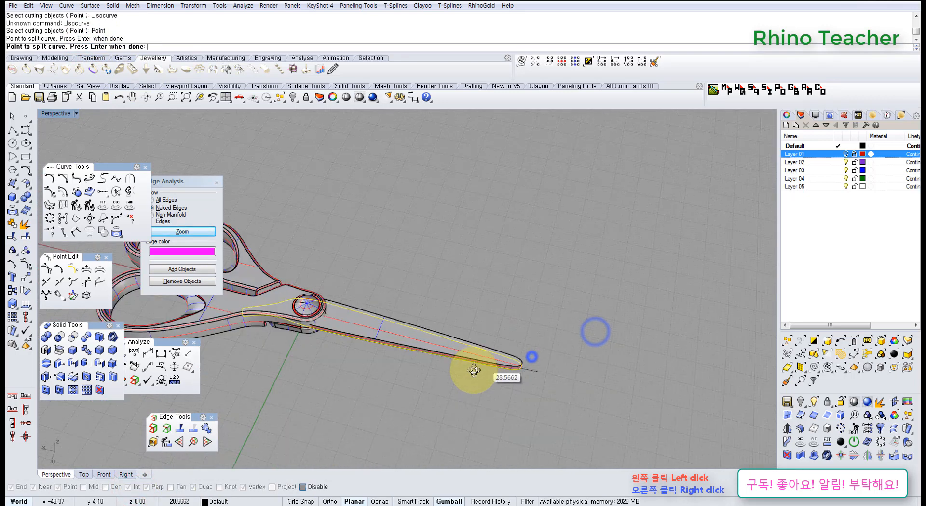
scroll(473, 370, up, 5)
key(ctrl+F1)
scroll(465, 386, up, 8)
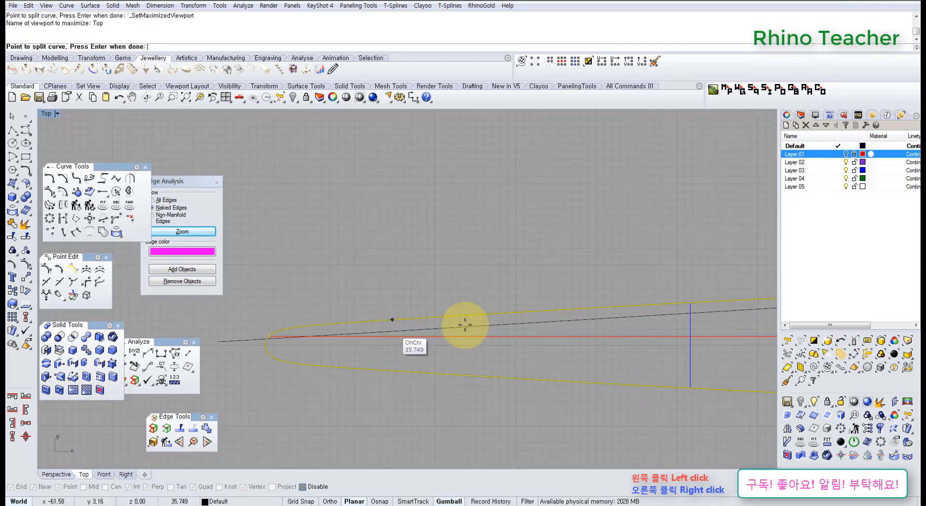
scroll(335, 328, up, 2)
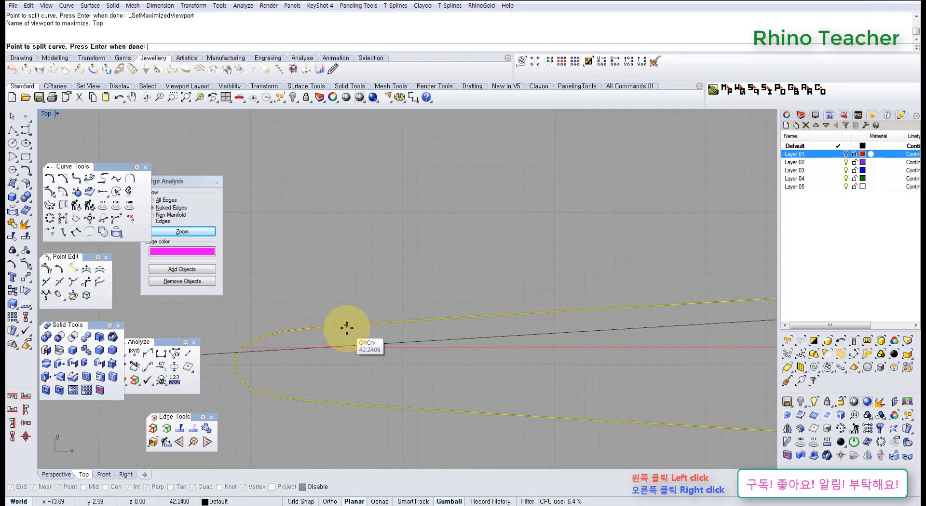
scroll(351, 330, down, 10)
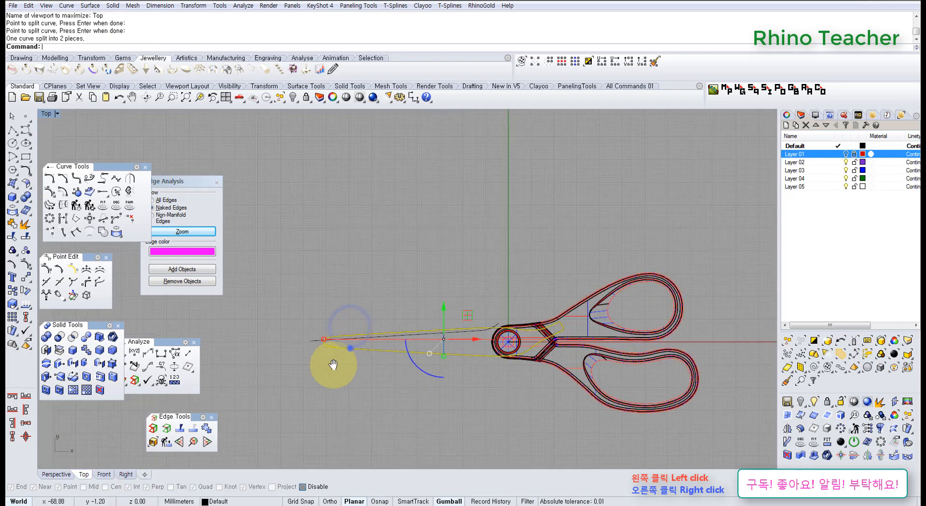
Delete the split curve piece that runs around the tip and far side, keeping the segment along the cutting edge
key(ctrl+F4)
right_drag(356, 349, 425, 309)
right_drag(376, 344, 397, 308)
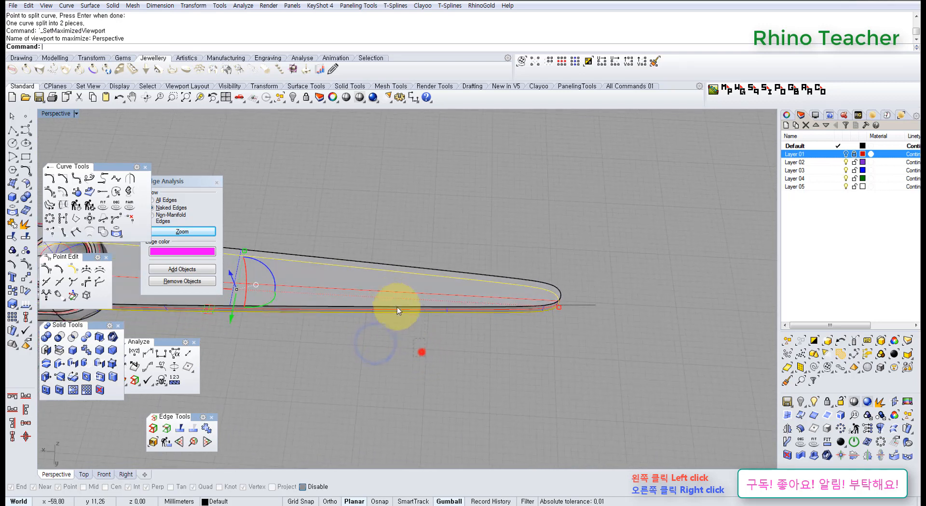
key(Delete)
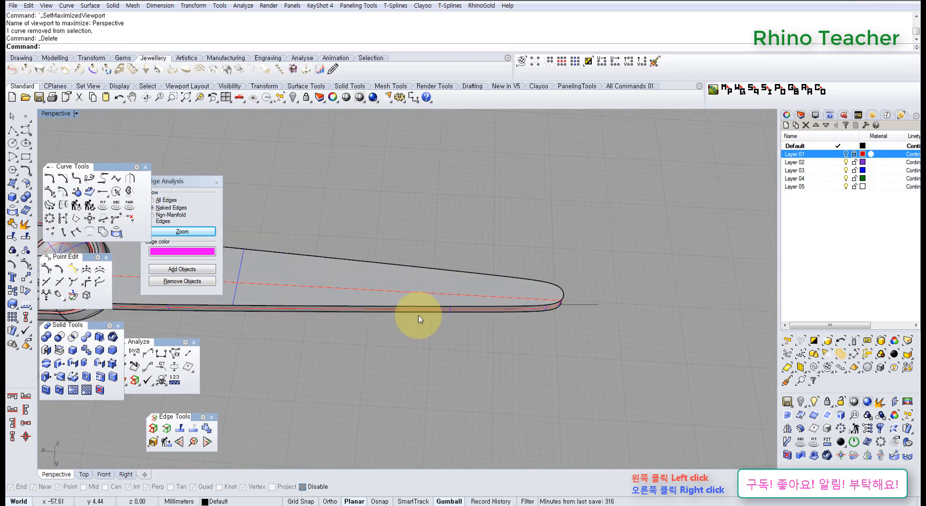
Extrude the remaining cutting-edge curve upward as an open surface about 3.3 mm high, slightly above the blade's top face
click(420, 314)
click(450, 338)
scroll(450, 337, down, 5)
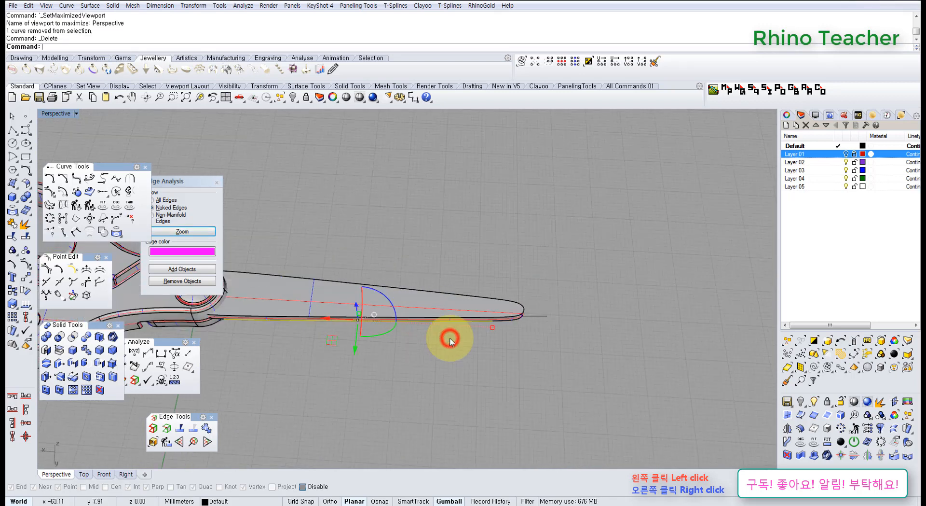
right_drag(345, 324, 356, 256)
scroll(357, 304, up, 5)
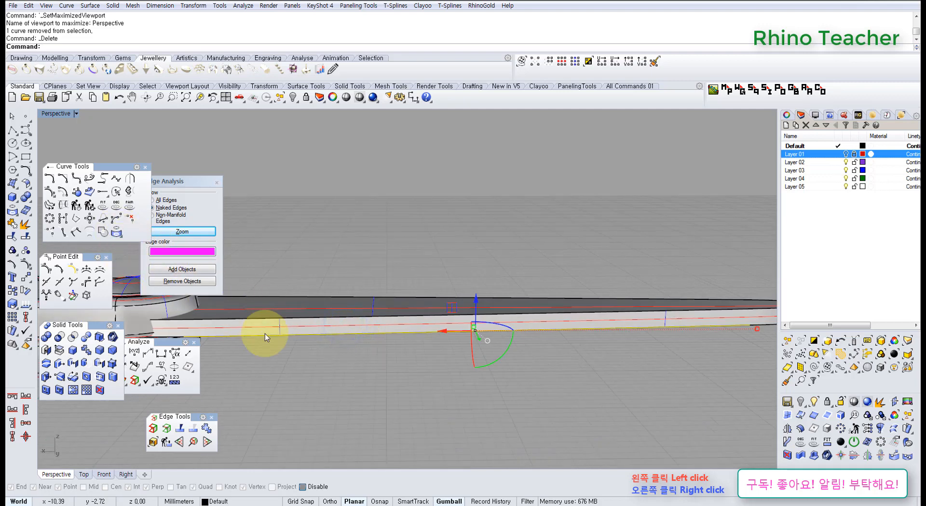
scroll(285, 357, down, 4)
shift+right_drag(285, 362, 372, 363)
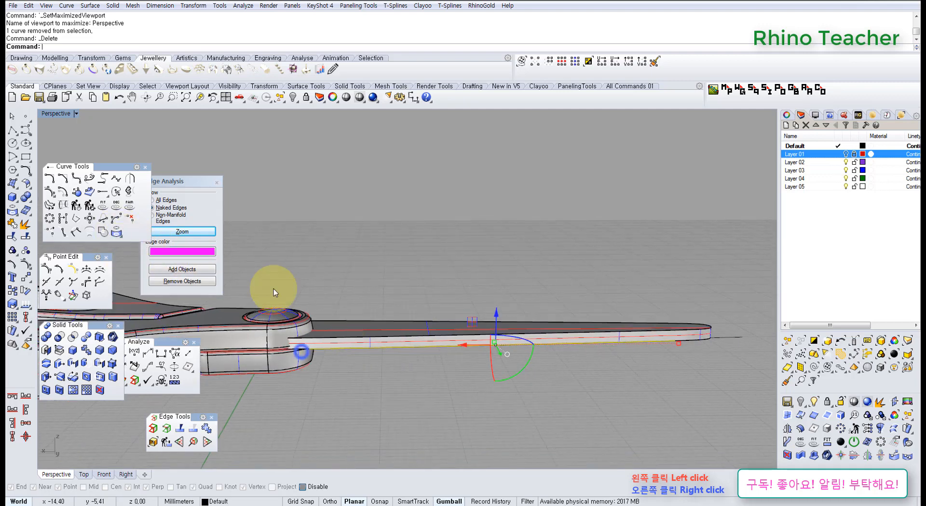
click(13, 181)
click(57, 215)
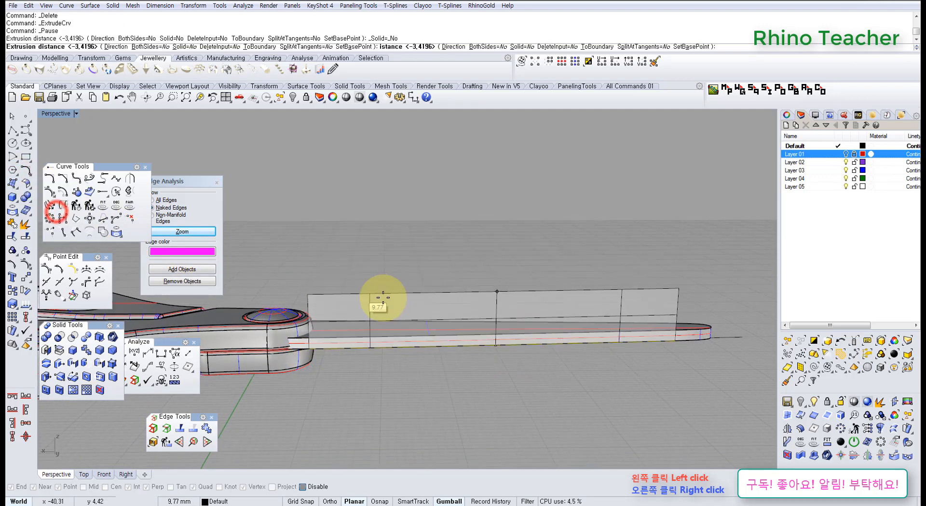
scroll(410, 326, up, 2)
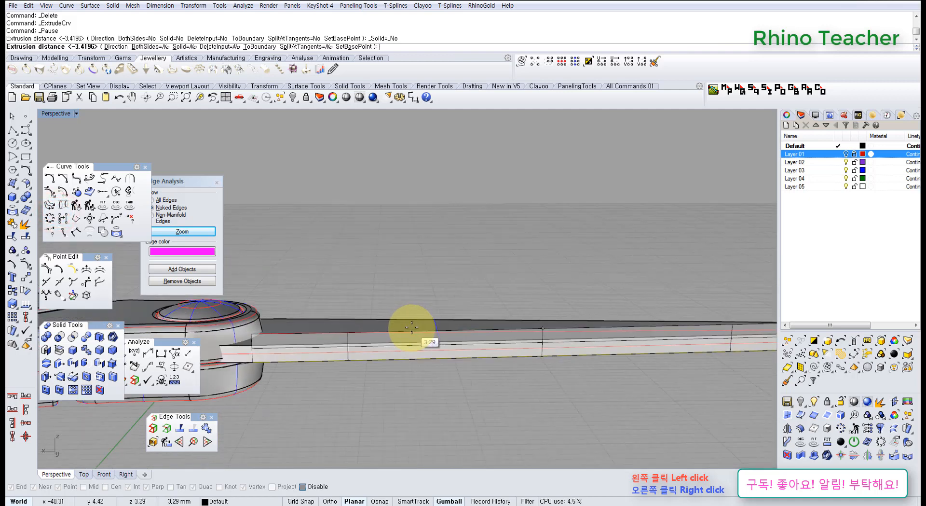
click(412, 331)
scroll(502, 314, down, 5)
right_drag(503, 319, 412, 303)
scroll(475, 354, up, 7)
click(480, 290)
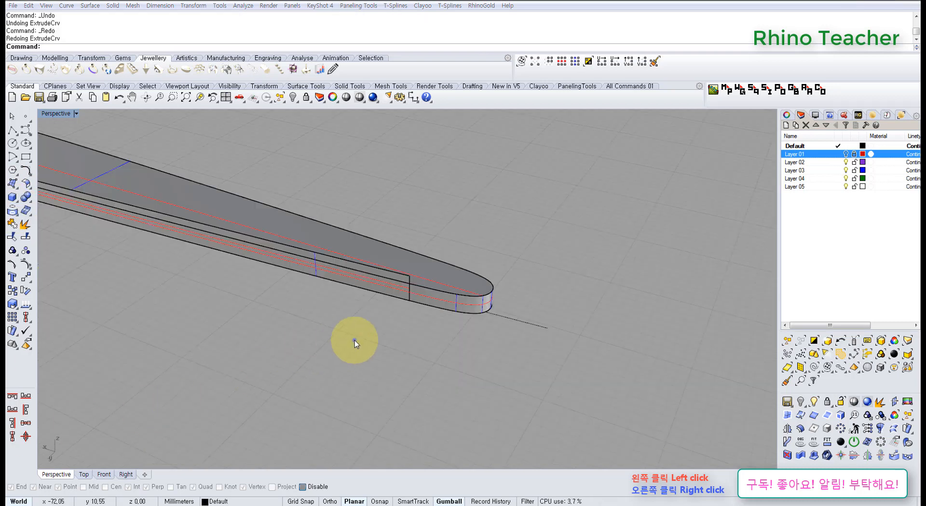
Extend the extruded surface smoothly at its tip end by a factor of 10
right_drag(355, 340, 361, 361)
right_drag(431, 334, 436, 285)
scroll(434, 284, up, 6)
right_drag(376, 280, 490, 295)
scroll(357, 272, down, 5)
scroll(524, 272, down, 4)
scroll(504, 290, up, 4)
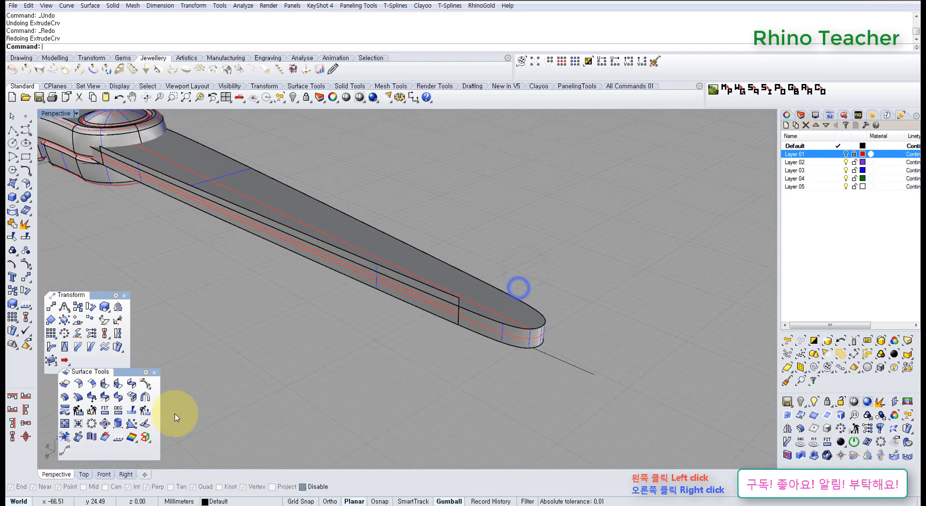
click(64, 383)
right_drag(436, 355, 479, 284)
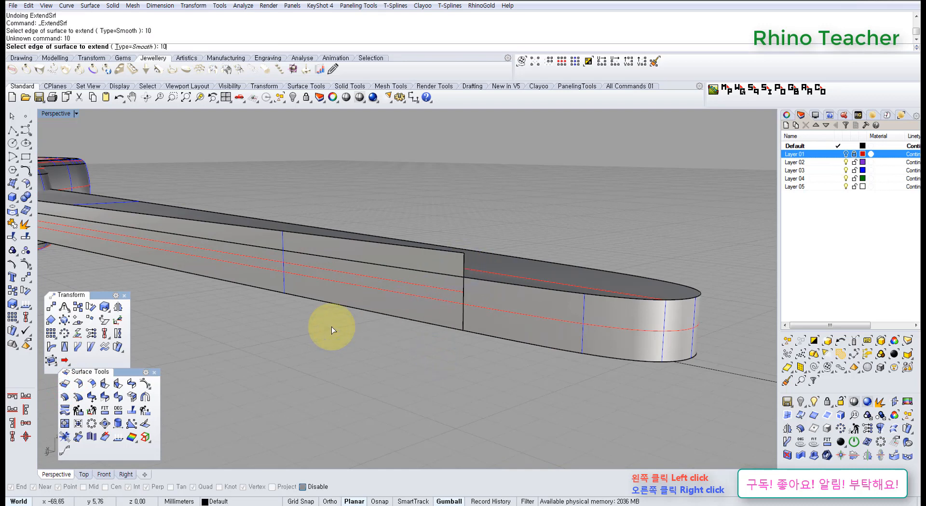
click(463, 266)
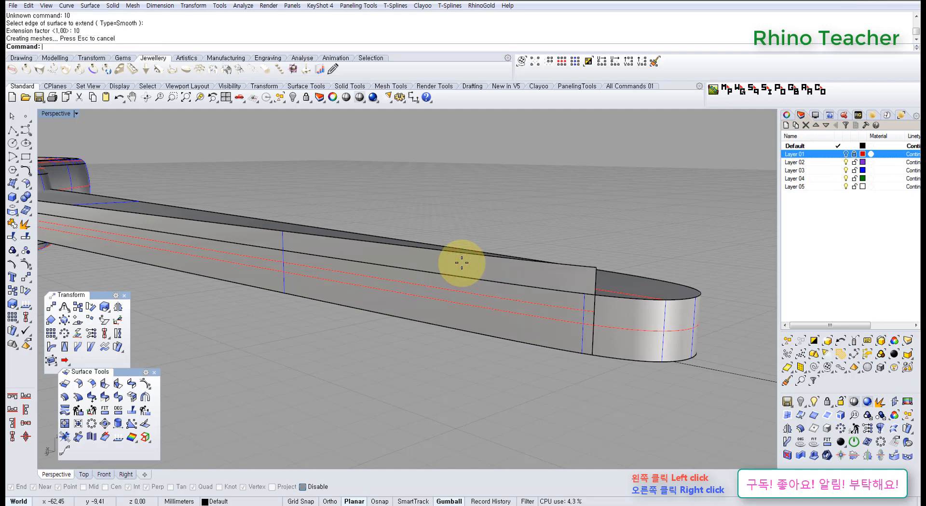
Try to extend the surface's tip end a second time by a factor of 10
scroll(462, 264, down, 5)
right_drag(443, 269, 444, 289)
scroll(445, 293, up, 5)
scroll(445, 292, up, 3)
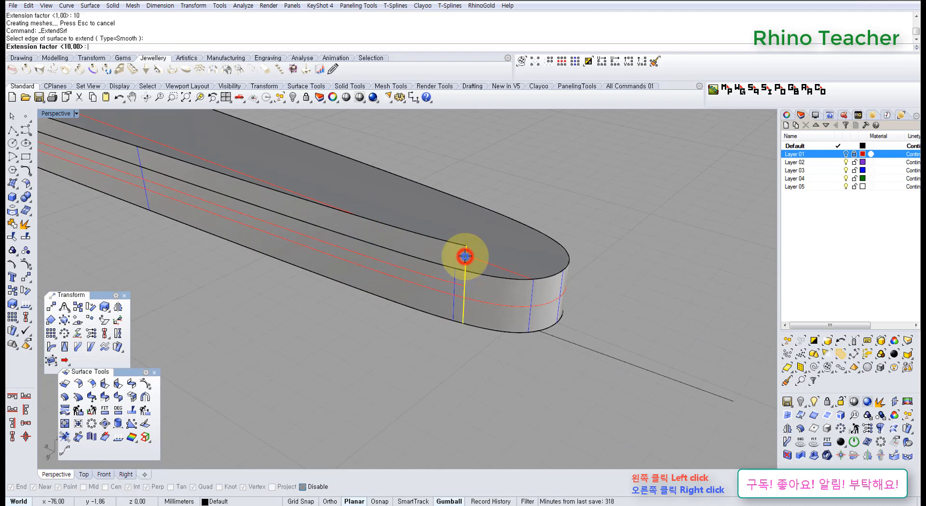
key(Return)
scroll(497, 284, down, 8)
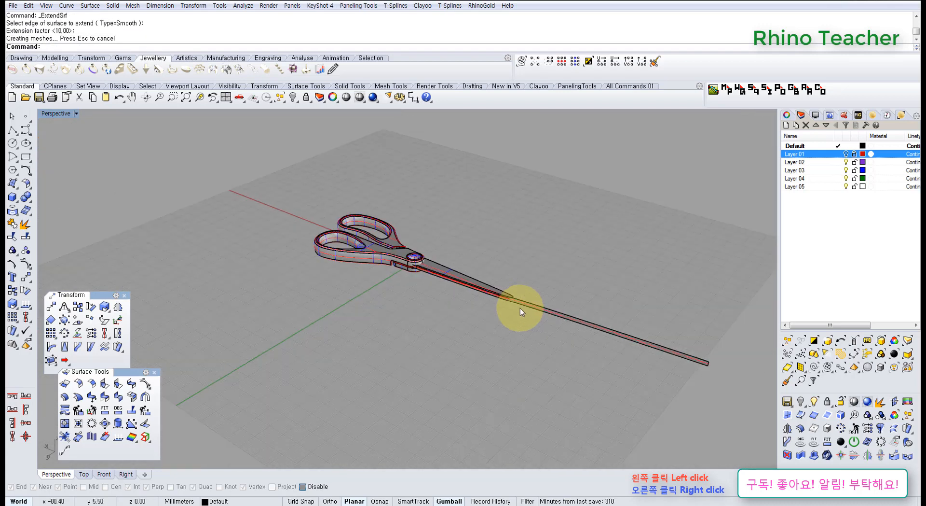
key(ctrl+z)
Extend the surface's tip end by a factor of 3 so it runs past the rounded blade tip
scroll(480, 294, up, 10)
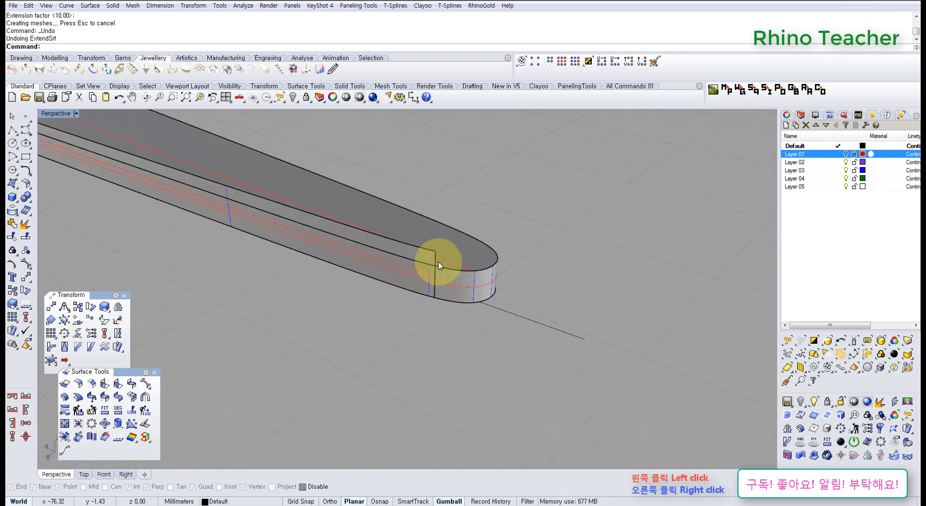
click(434, 253)
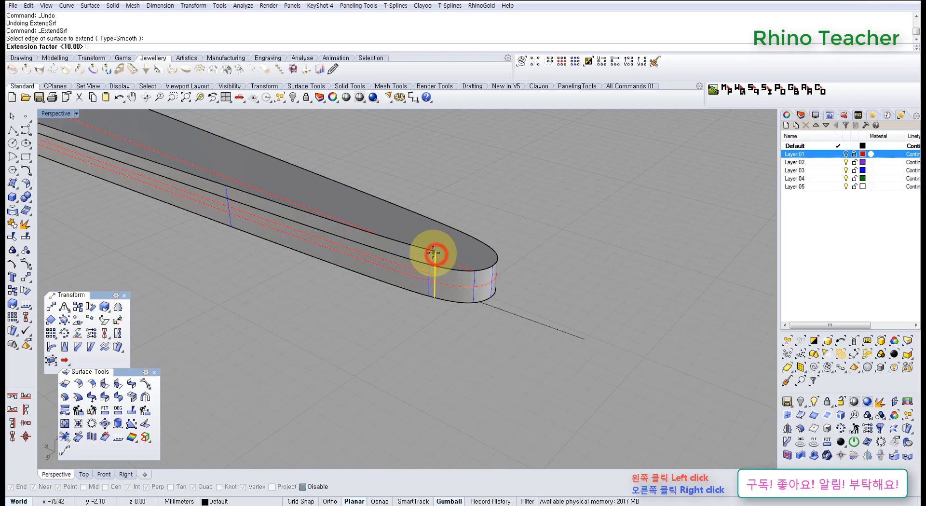
key(Return)
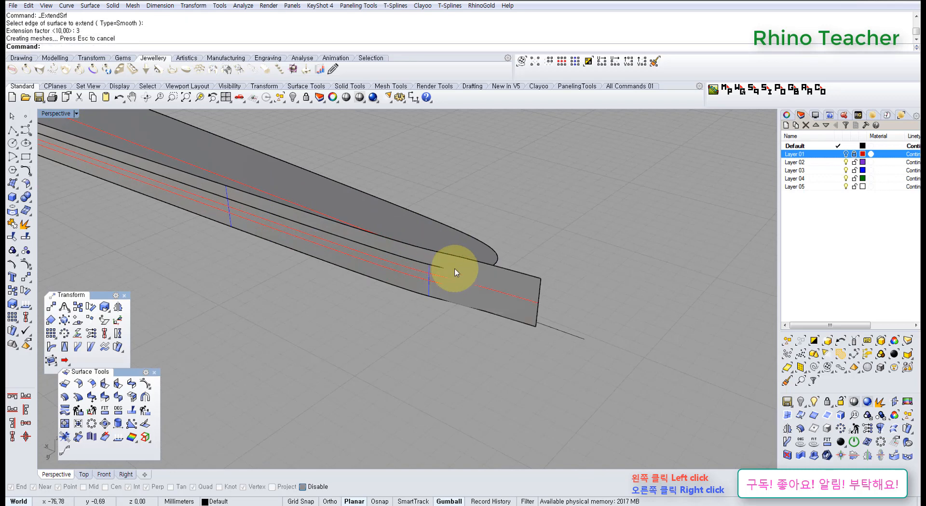
Turn on the extended surface's control points and show the blade tip in the Top view
scroll(453, 273, down, 5)
right_drag(438, 278, 392, 279)
scroll(500, 348, up, 5)
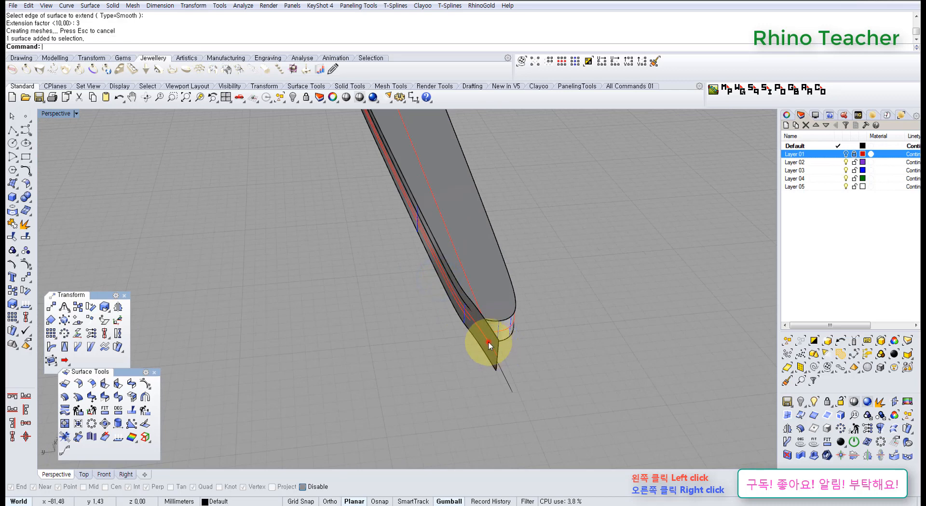
right_drag(478, 319, 289, 325)
key(F10)
key(ctrl+F1)
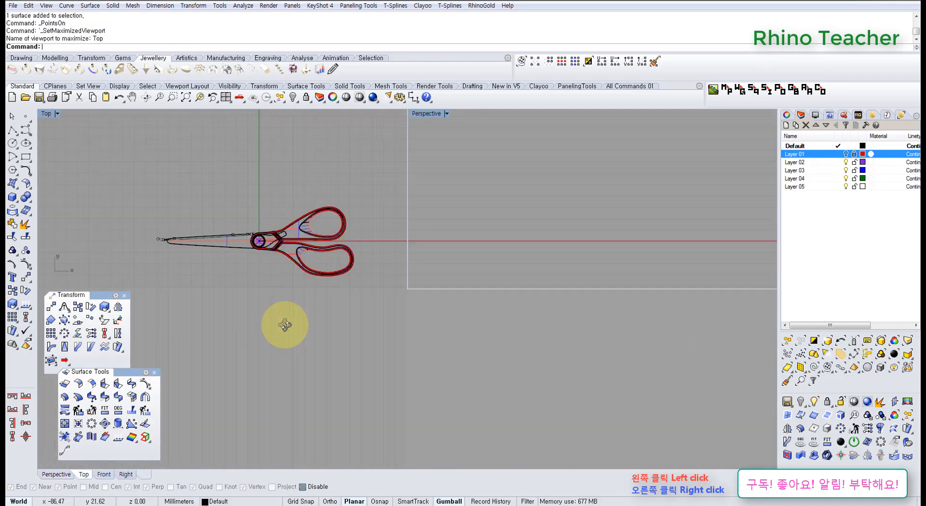
scroll(306, 358, up, 10)
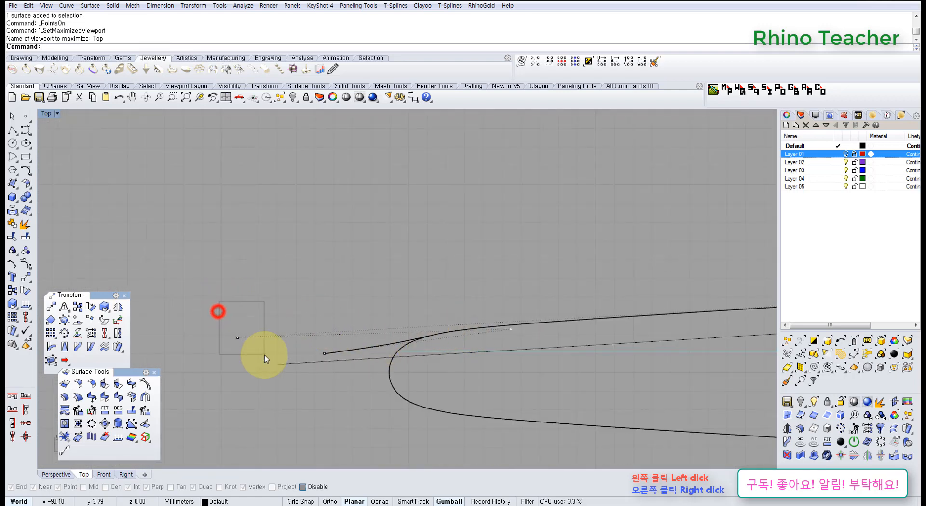
Try to move the outermost pair of control points beyond the tip in the Top view
drag(265, 355, 265, 355)
scroll(307, 336, down, 8)
right_drag(341, 318, 318, 313)
drag(278, 308, 318, 298)
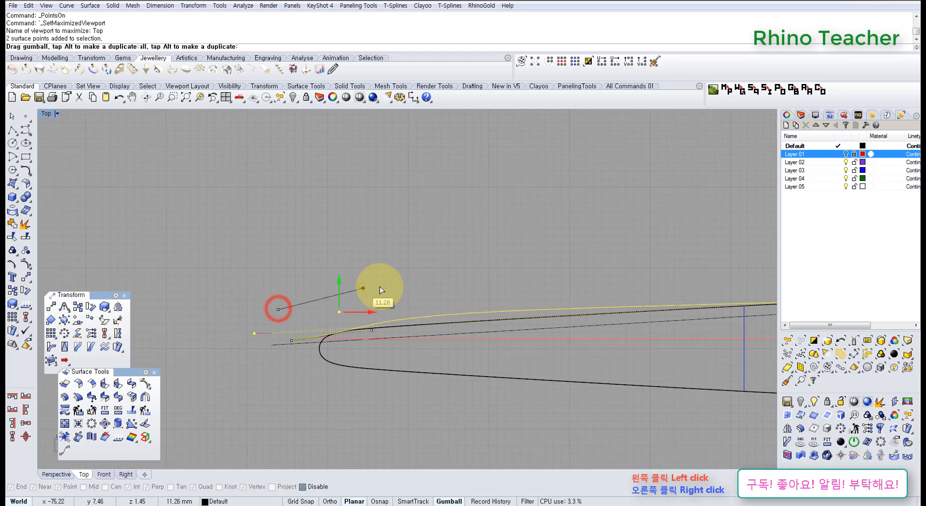
drag(380, 289, 401, 285)
key(ctrl+z)
scroll(366, 335, up, 3)
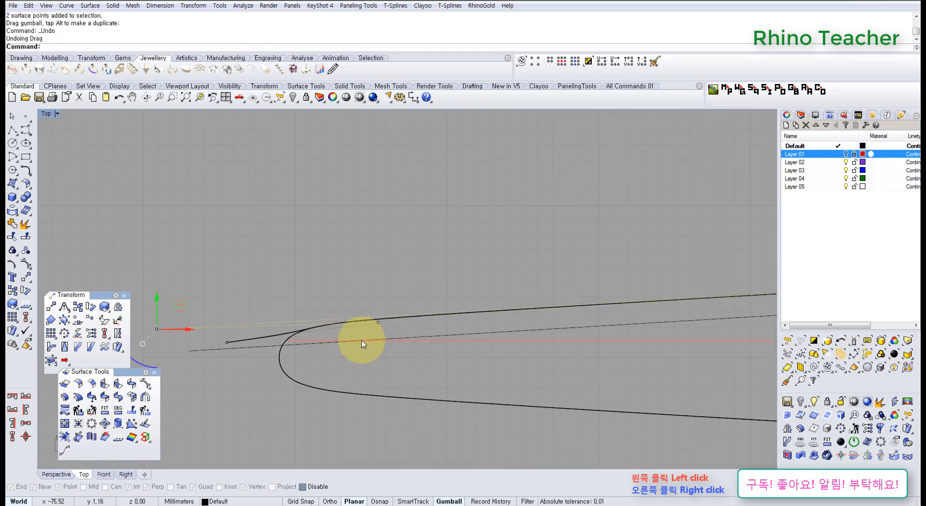
Try to move the pair of control points just inside the blade tip out past the tip
right_drag(318, 335, 374, 333)
click(295, 370)
scroll(418, 328, up, 6)
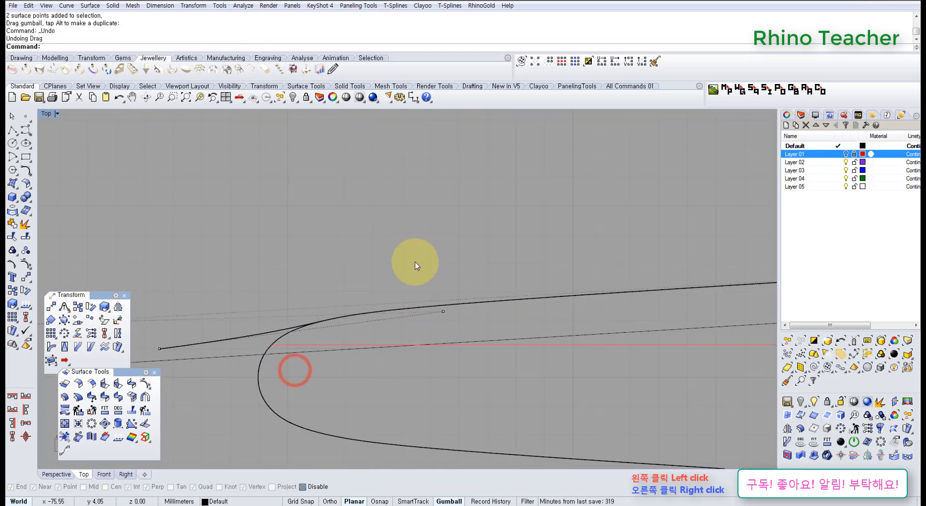
drag(435, 285, 468, 329)
scroll(463, 328, down, 2)
drag(472, 289, 293, 316)
scroll(306, 328, down, 6)
right_drag(307, 330, 356, 333)
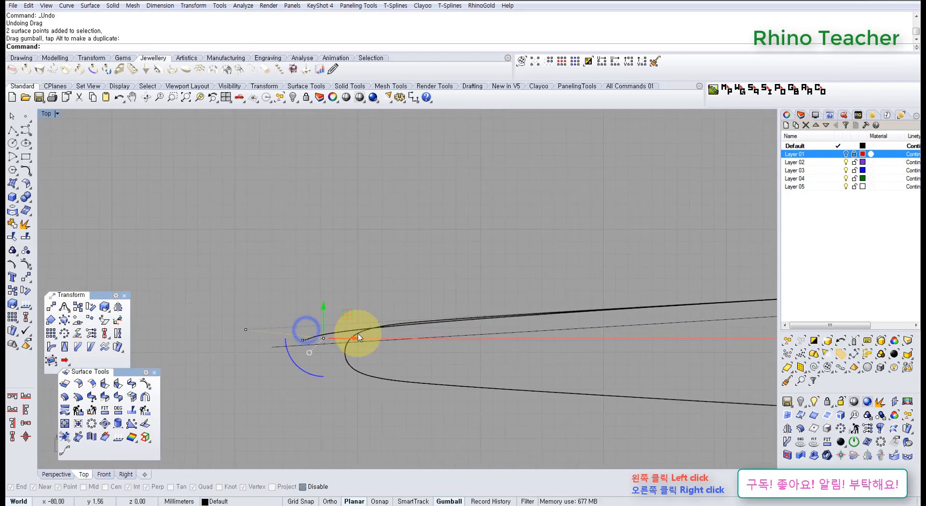
scroll(435, 327, up, 6)
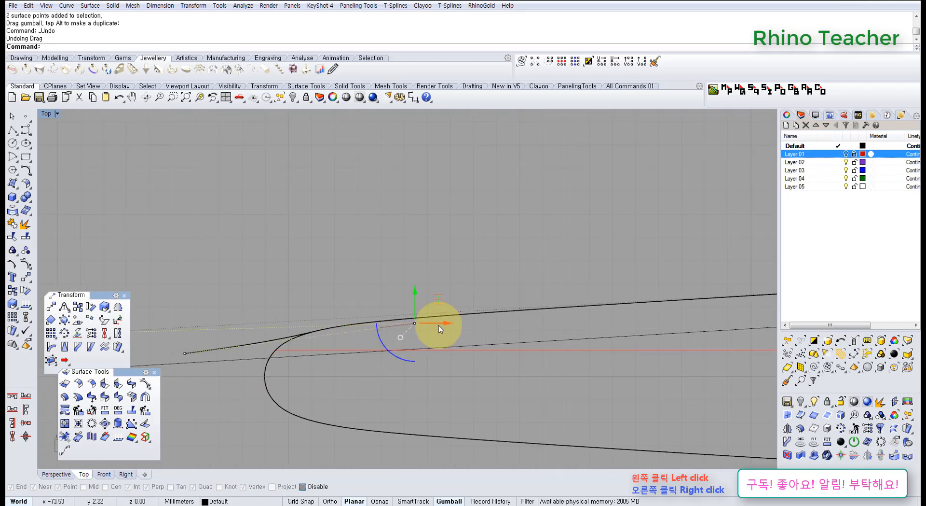
Move the surface's upper row of control points inward across the blade's top face so the surface slopes into a bevel
key(ctrl+F4)
scroll(452, 317, down, 6)
right_drag(377, 324, 192, 260)
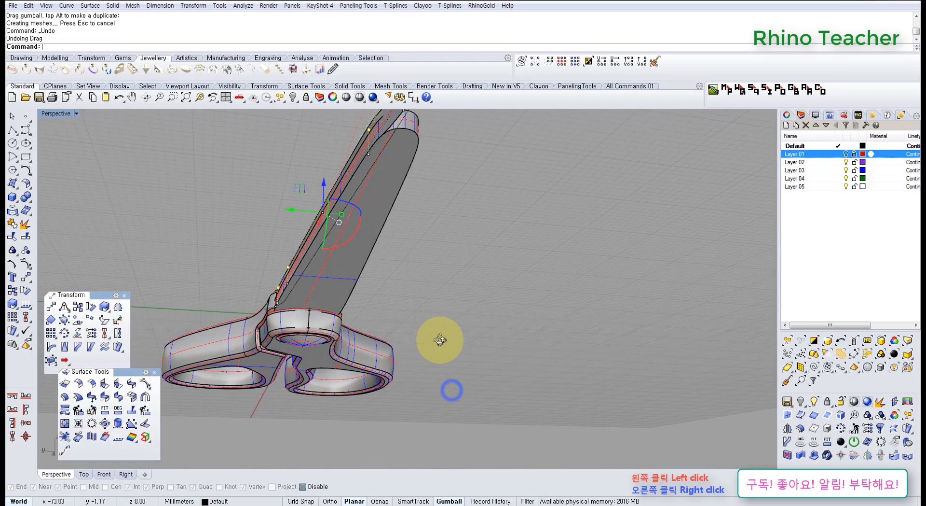
right_drag(434, 338, 438, 368)
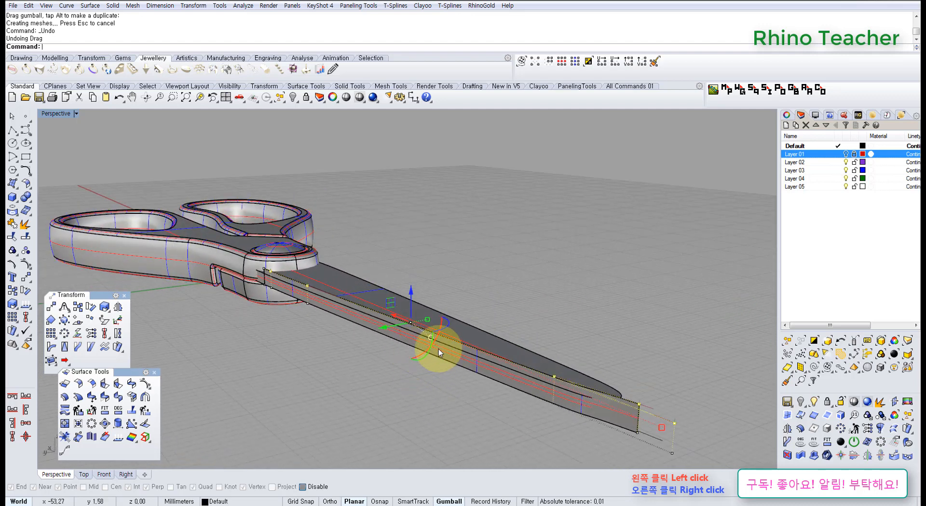
right_drag(430, 348, 381, 261)
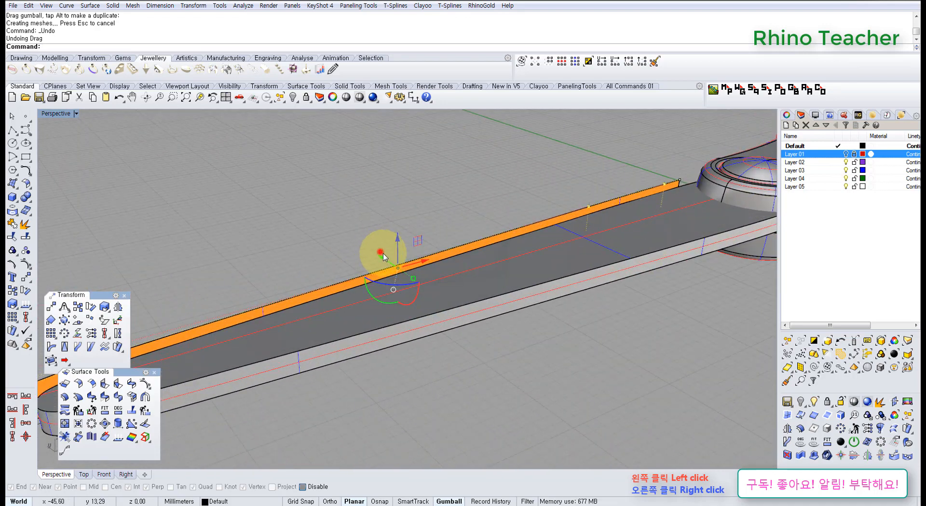
mouse_move(381, 252)
mouse_down()
mouse_move(397, 262)
mouse_move(389, 254)
mouse_up()
right_drag(389, 254, 580, 215)
scroll(398, 270, up, 2)
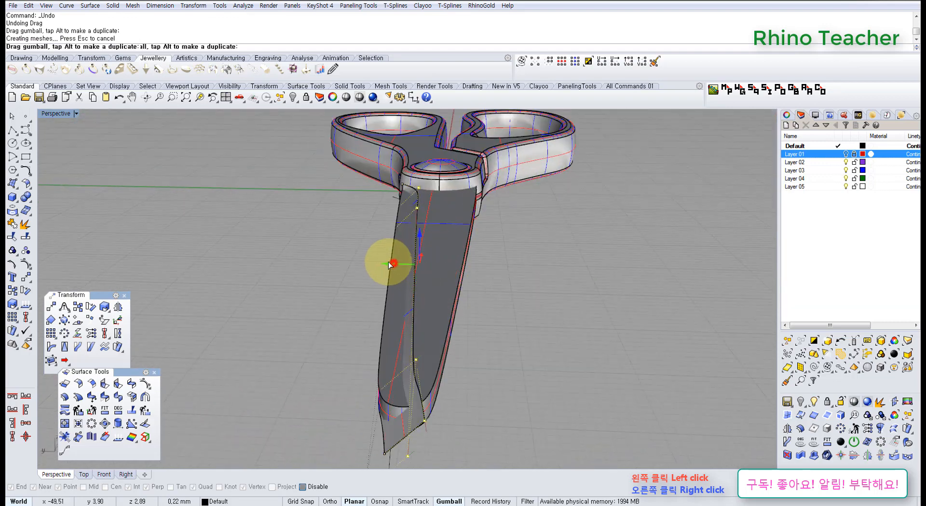
drag(387, 262, 385, 262)
right_drag(406, 300, 448, 253)
Try to move the two upper control points at the sloped surface's tip end sideways
drag(511, 136, 683, 201)
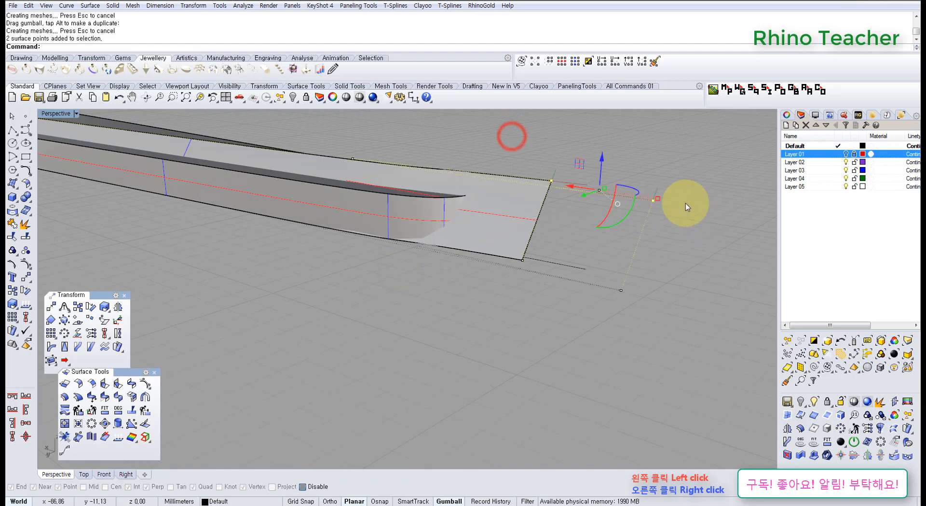
right_drag(649, 191, 548, 231)
drag(367, 306, 347, 313)
right_drag(418, 284, 374, 269)
key(ctrl+z)
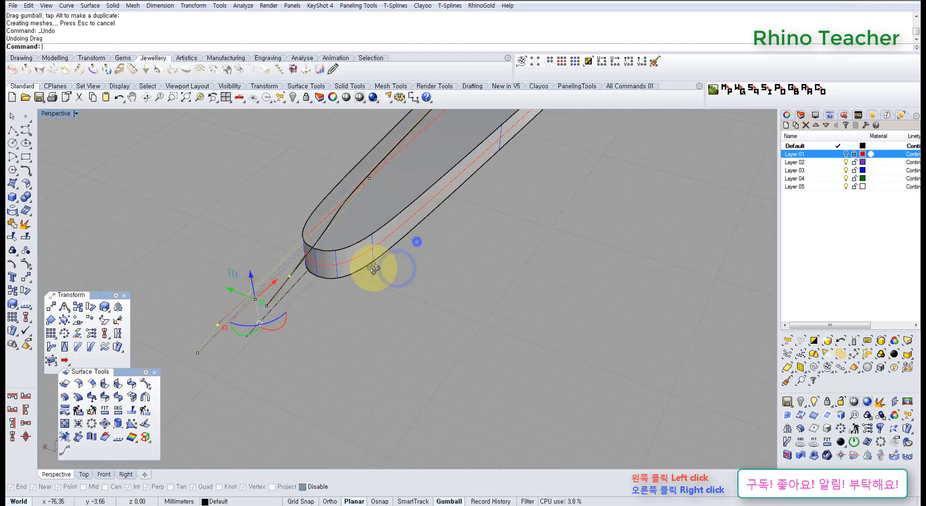
Examine from several angles how the sloped surface passes the rounded blade tip
right_drag(418, 242, 357, 217)
right_drag(389, 176, 444, 314)
right_drag(432, 291, 410, 321)
shift+right_drag(408, 315, 470, 265)
right_drag(444, 298, 441, 339)
right_drag(431, 302, 512, 219)
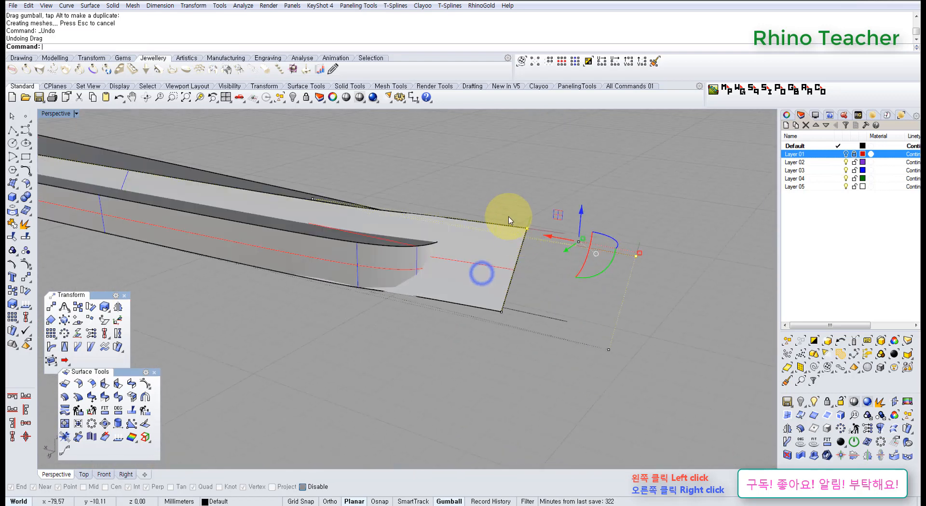
Move the upper control point at the sloped surface's tip corner sideways toward the cutting edge and deselect it
drag(502, 192, 552, 252)
right_drag(565, 219, 427, 274)
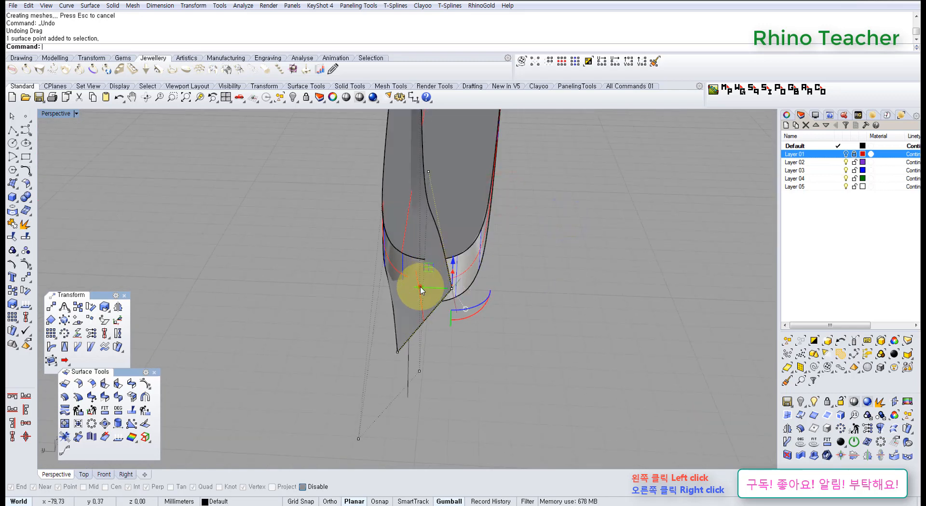
drag(421, 288, 392, 289)
right_drag(447, 257, 475, 278)
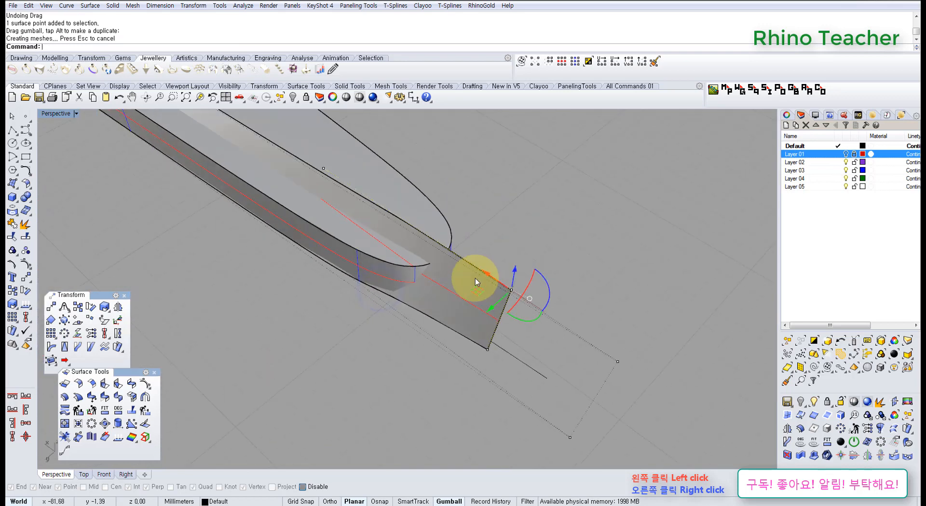
scroll(472, 276, down, 10)
key(Escape)
key(Escape)
Boolean-split the scissors blade with the sloped cutting surface
right_drag(303, 266, 325, 264)
shift+right_drag(325, 265, 569, 289)
right_drag(408, 365, 267, 302)
scroll(294, 306, down, 4)
right_drag(346, 337, 329, 365)
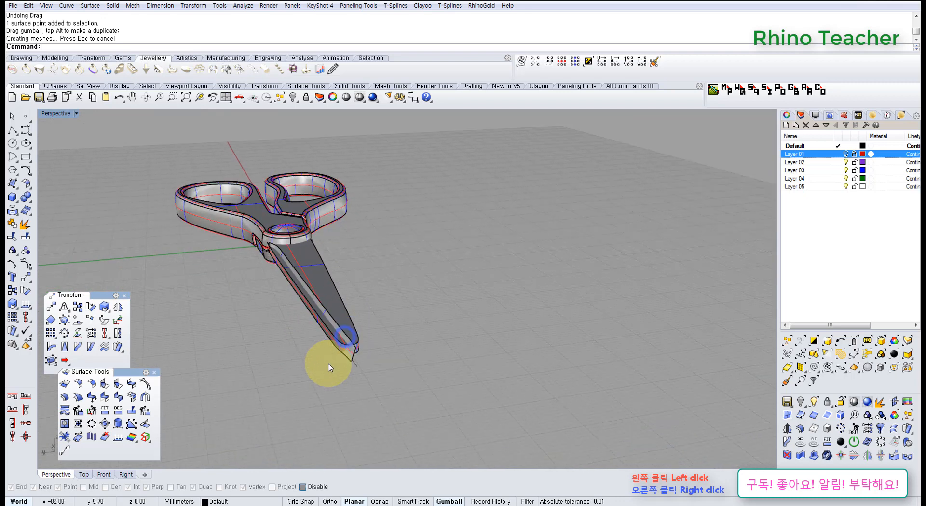
scroll(330, 367, up, 4)
right_drag(355, 319, 378, 296)
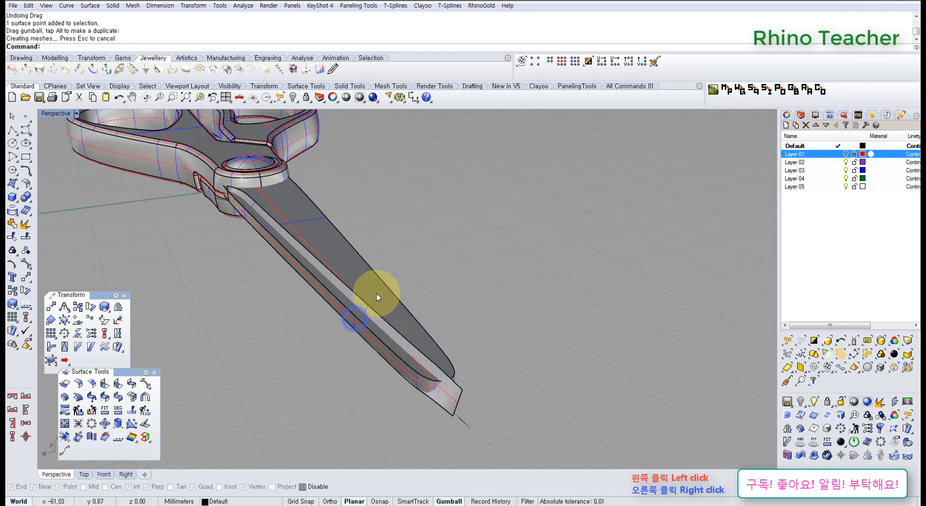
click(343, 248)
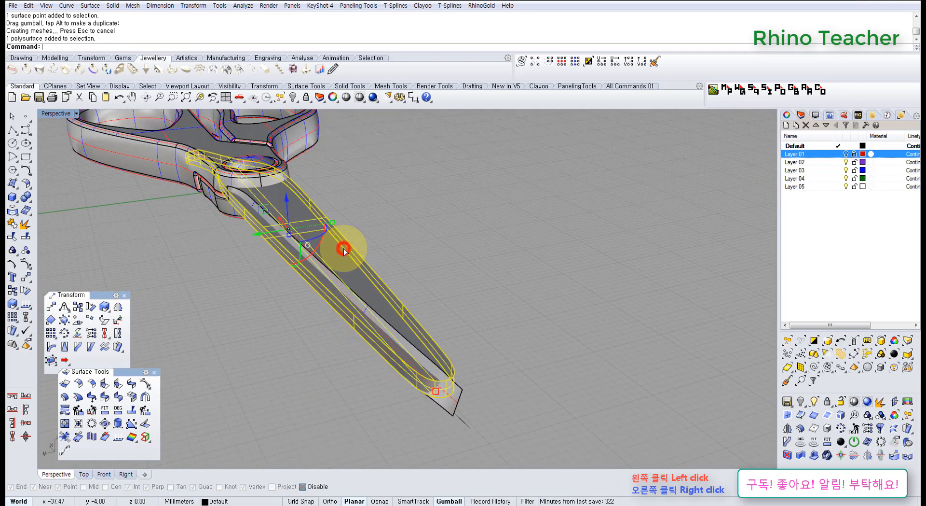
click(30, 198)
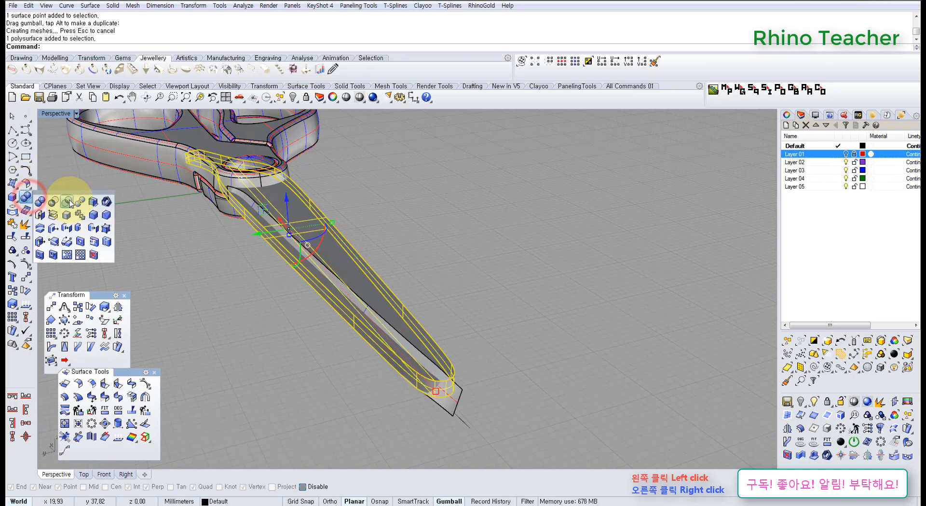
click(77, 204)
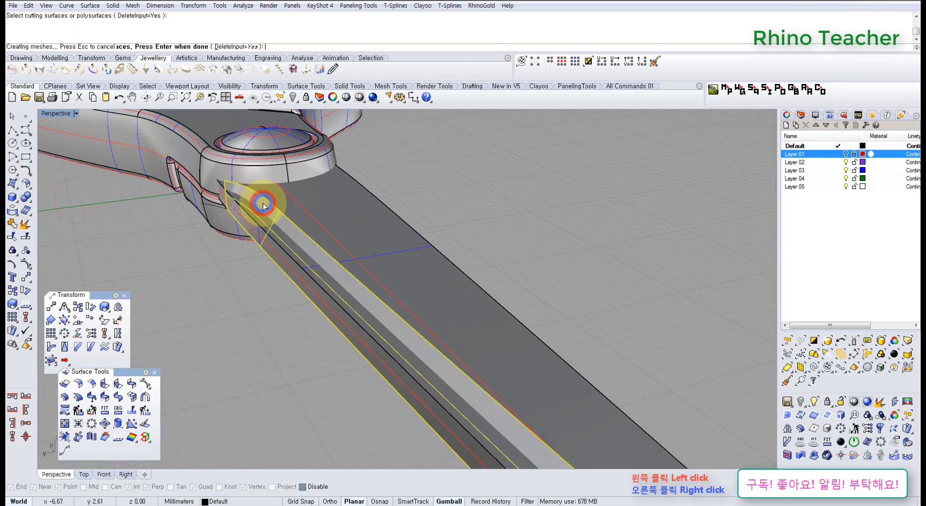
Delete the strip split off along the blade's edge and hide the sloped cutting surface
click(273, 242)
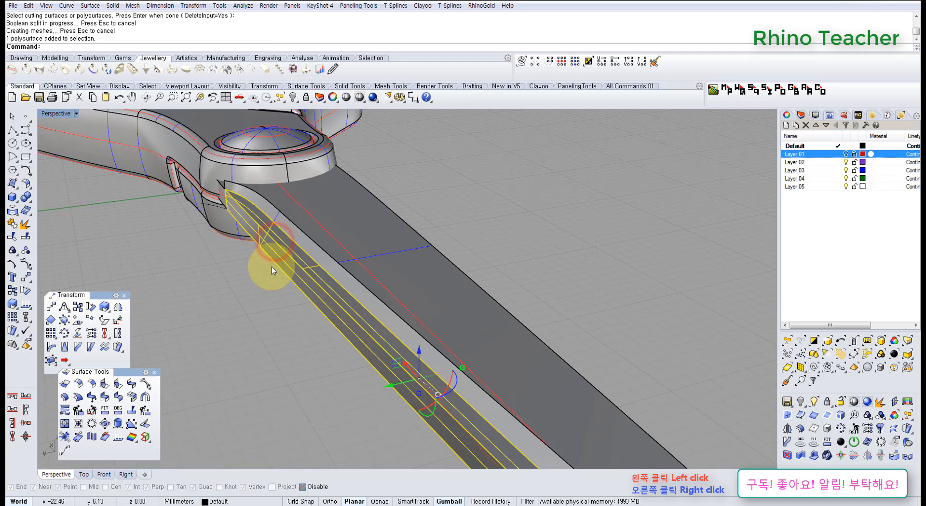
key(Delete)
click(312, 245)
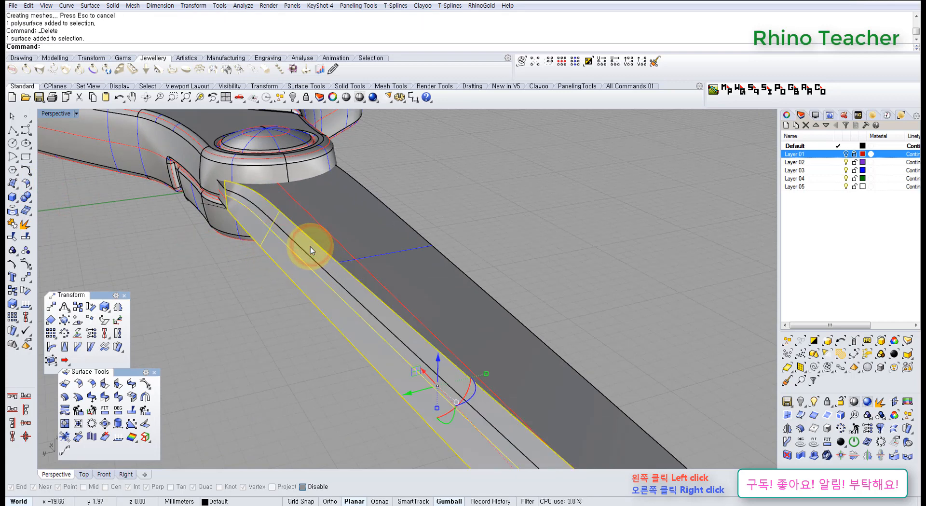
key(ctrl+h)
Hide the leftover construction curve that extends past the blade tip
scroll(312, 246, down, 8)
right_drag(416, 338, 418, 322)
scroll(497, 306, up, 5)
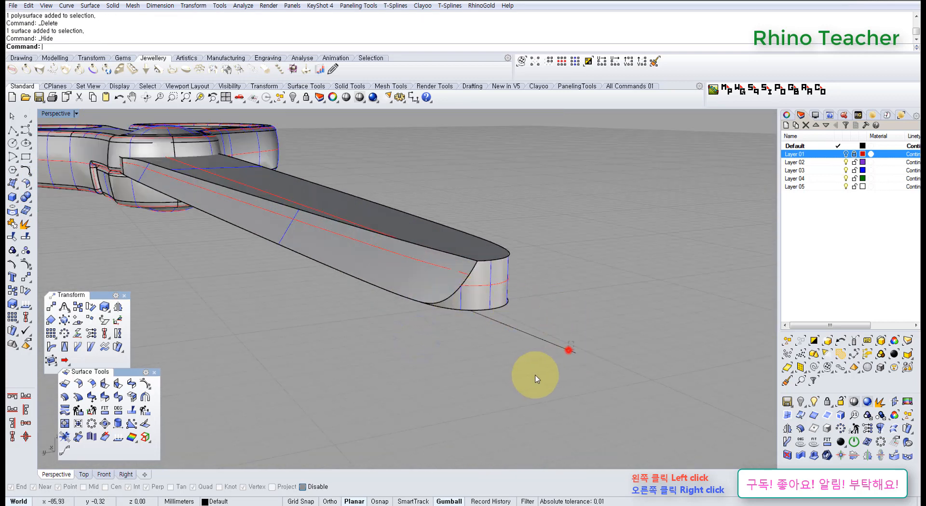
click(568, 348)
scroll(512, 352, down, 5)
key(ctrl+h)
Examine from several angles how the bevel runs out on the blade's edge near the pivot
right_drag(457, 319, 442, 323)
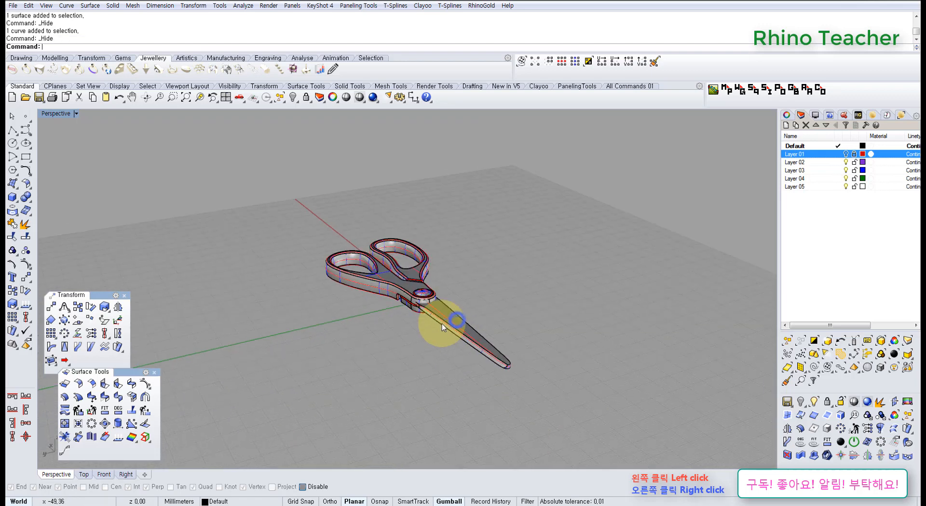
scroll(398, 326, up, 8)
right_drag(385, 331, 558, 316)
scroll(330, 302, up, 6)
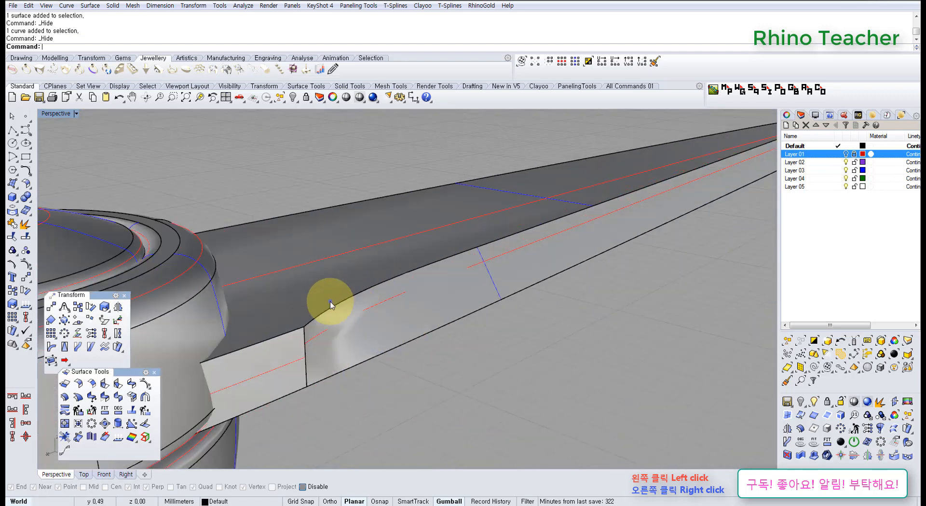
right_drag(330, 303, 314, 389)
right_drag(272, 350, 378, 430)
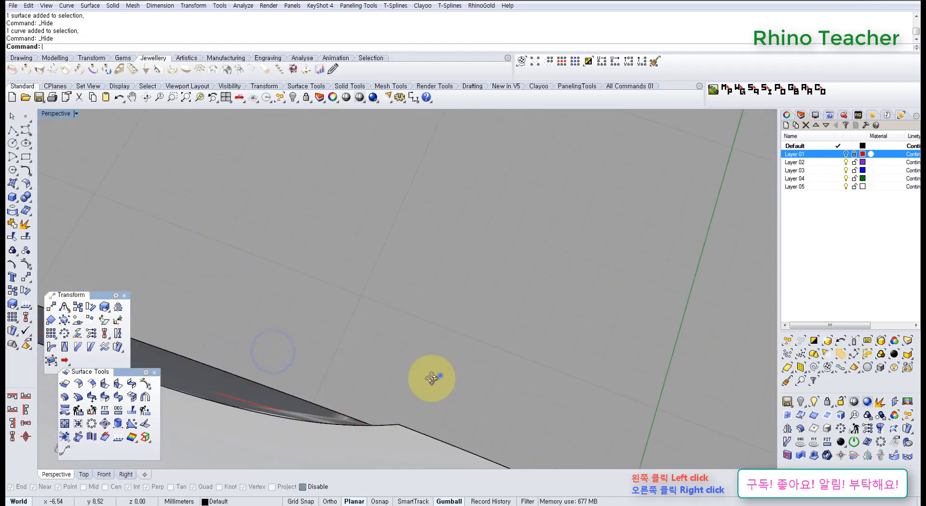
right_drag(432, 378, 360, 275)
right_drag(356, 320, 314, 260)
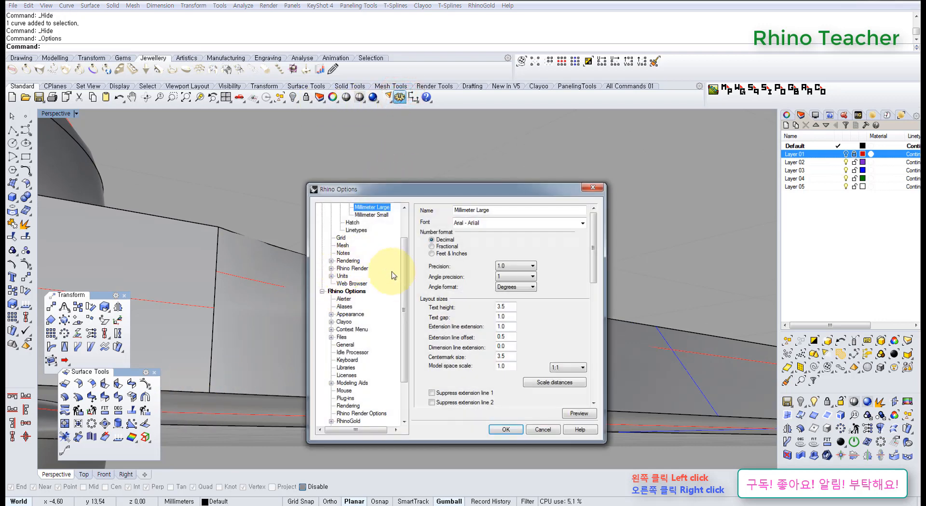
Set the document's render mesh quality to Smooth & slower
drag(405, 288, 406, 262)
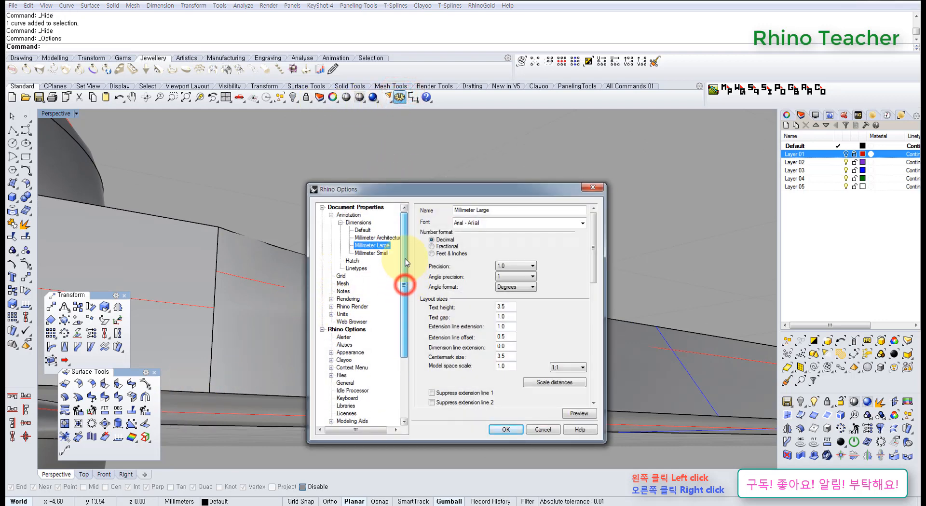
click(331, 215)
click(343, 231)
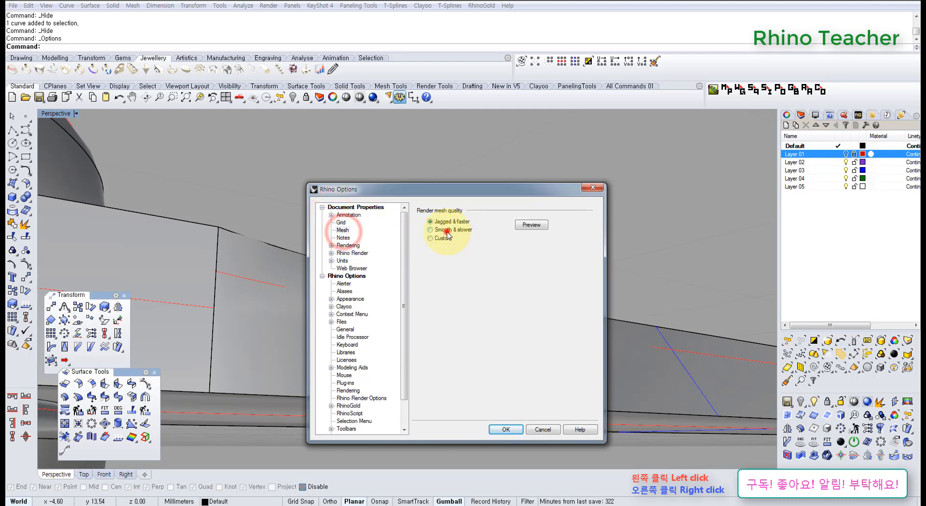
click(506, 429)
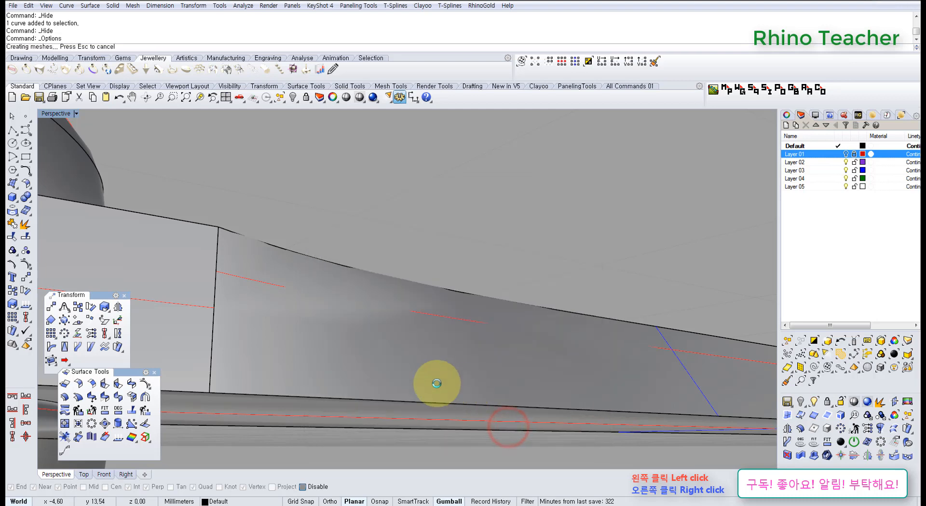
mouse_move(408, 371)
right_down()
mouse_move(379, 275)
mouse_move(354, 318)
mouse_move(424, 337)
mouse_move(417, 317)
mouse_move(471, 347)
mouse_move(317, 263)
mouse_move(509, 283)
mouse_move(505, 335)
mouse_move(431, 346)
right_up()
scroll(429, 347, down, 7)
right_drag(376, 323, 532, 341)
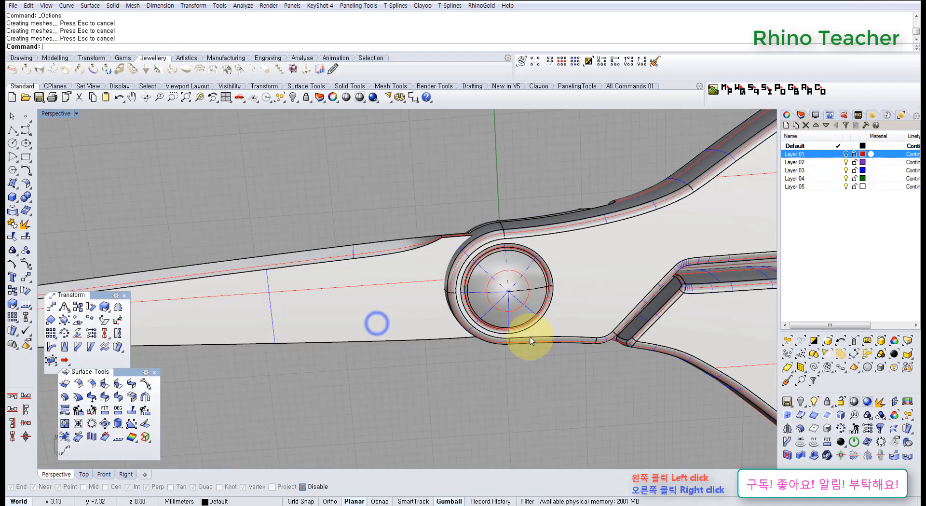
Polar-array the bevelled blade about the origin in the Right view with 2 items over 360 degrees
key(ctrl+F1)
scroll(498, 326, down, 10)
right_drag(601, 331, 417, 304)
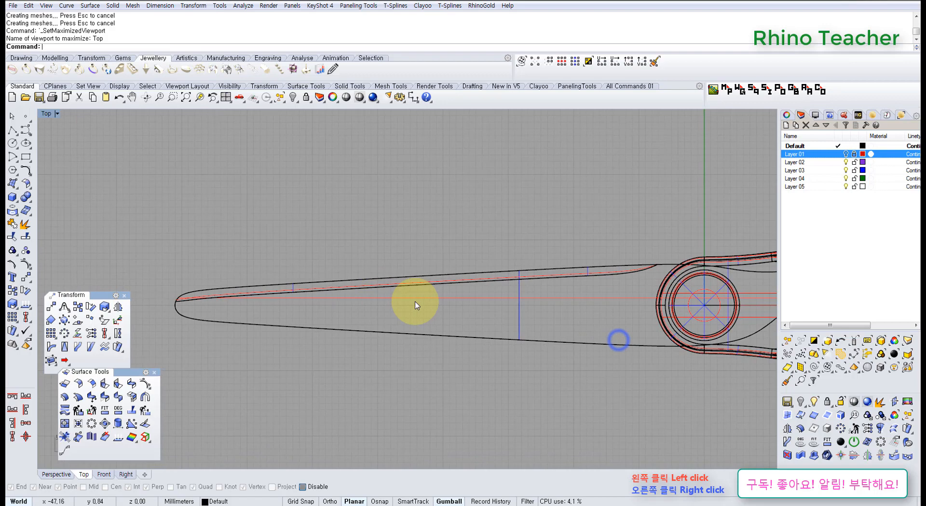
click(515, 300)
scroll(515, 300, down, 6)
right_drag(542, 302, 404, 278)
key(ctrl+F4)
key(ctrl+F3)
middle_click(439, 308)
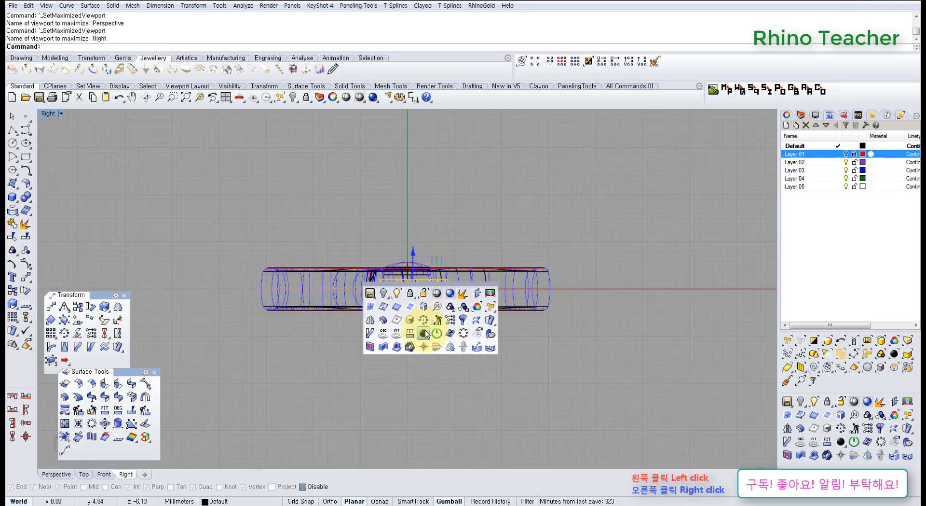
click(423, 320)
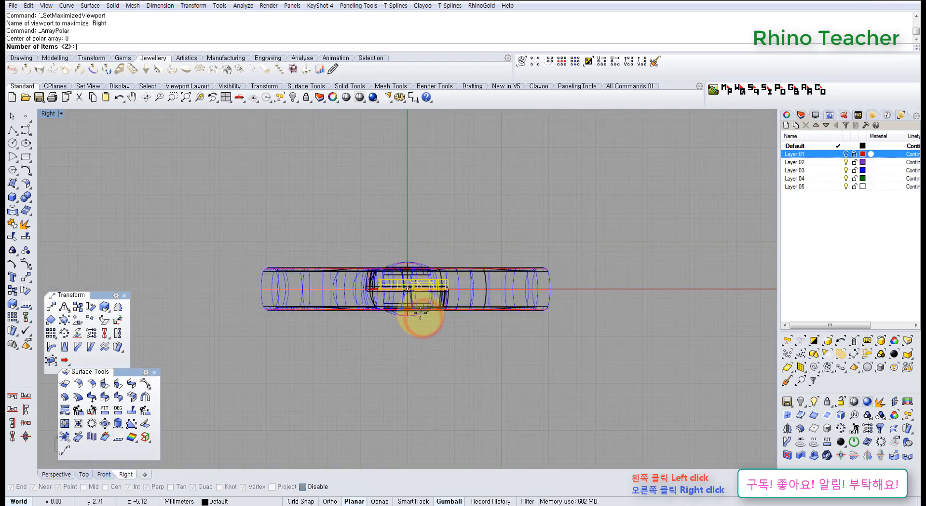
key(Return)
key(Return)
key(ctrl+F4)
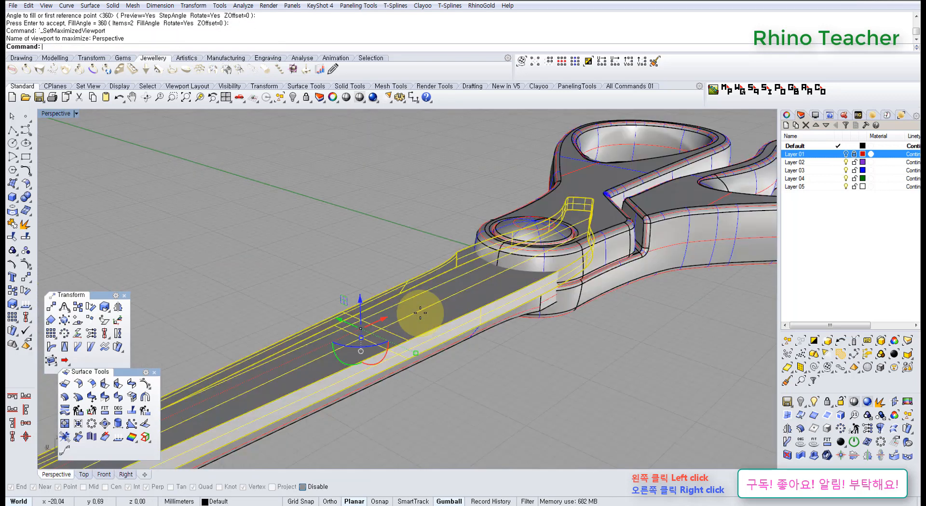
Show the Top view in shaded display and examine the pivot and the gap between the handles
key(ctrl+F1)
scroll(450, 306, down, 4)
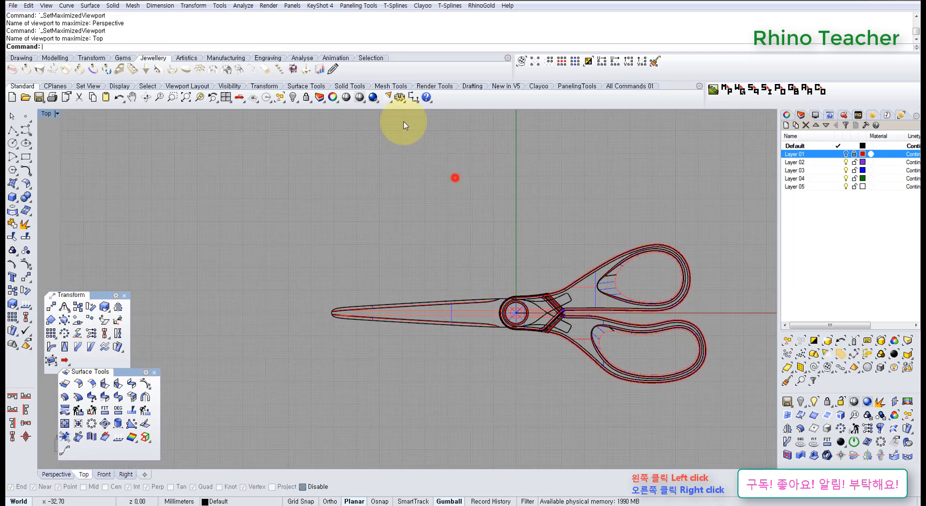
click(359, 98)
scroll(450, 238, up, 3)
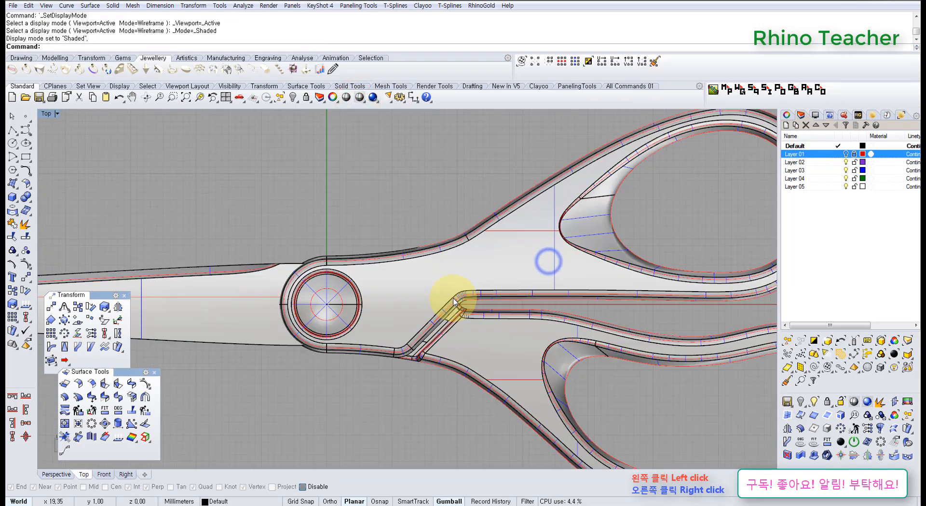
scroll(380, 295, down, 6)
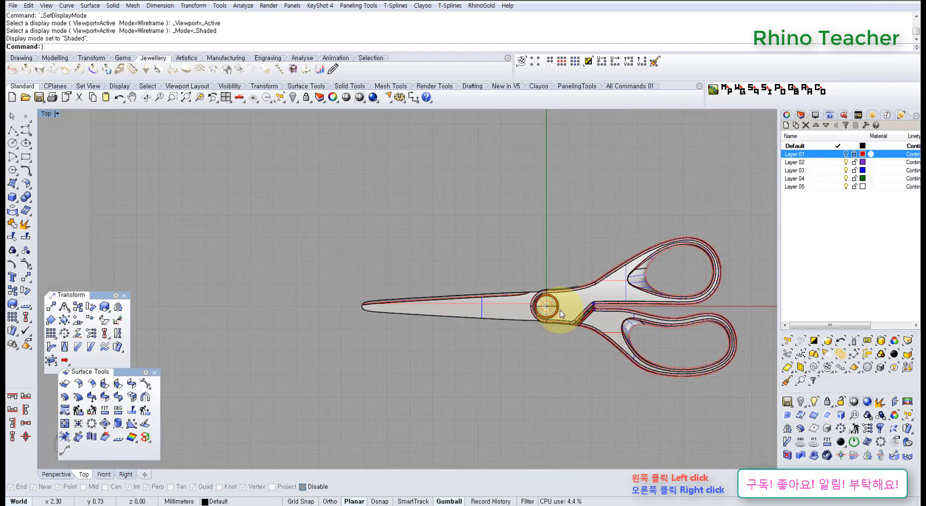
scroll(562, 285, up, 8)
right_drag(625, 293, 477, 313)
scroll(514, 299, up, 10)
middle_click(479, 310)
click(654, 193)
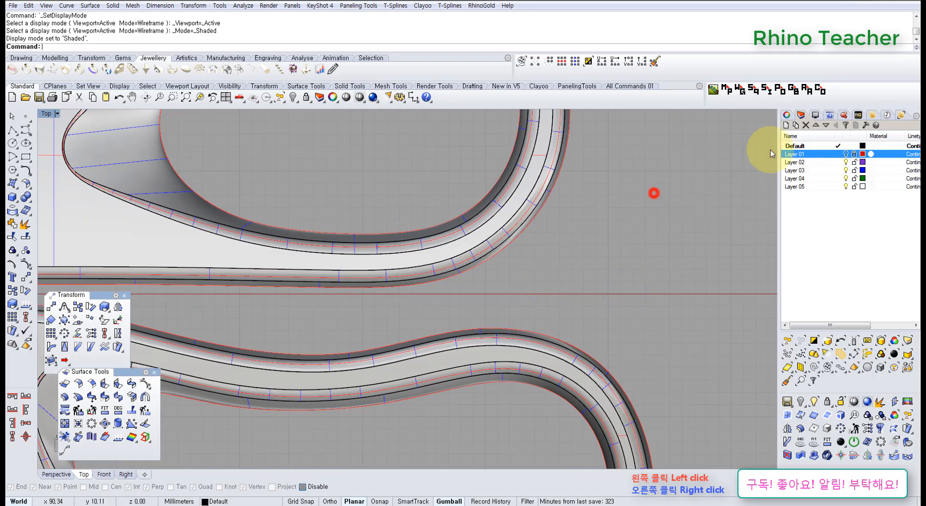
Turn on Layer 01 to show the scissors reference photo and set the Top view to wireframe display
click(846, 154)
right_drag(470, 287, 565, 265)
scroll(566, 265, down, 8)
right_drag(515, 279, 415, 273)
scroll(487, 290, down, 6)
scroll(381, 309, up, 8)
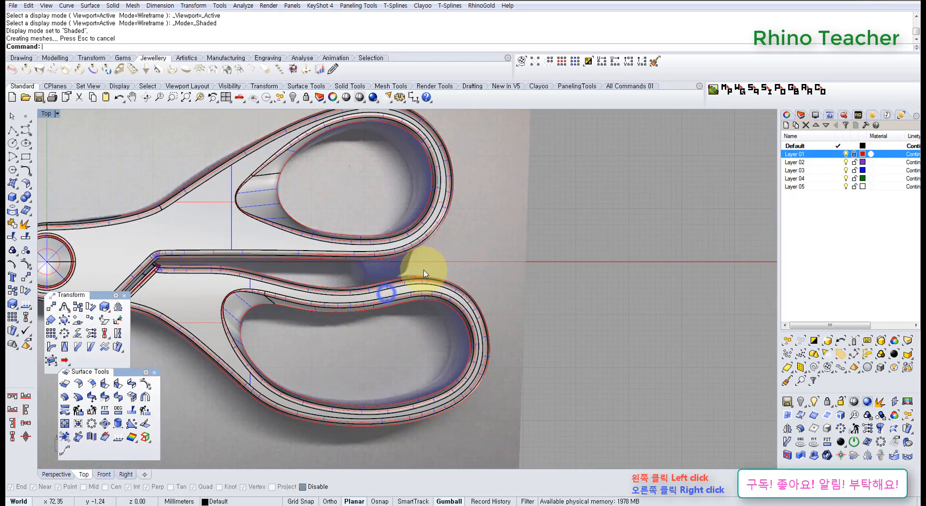
scroll(365, 264, up, 8)
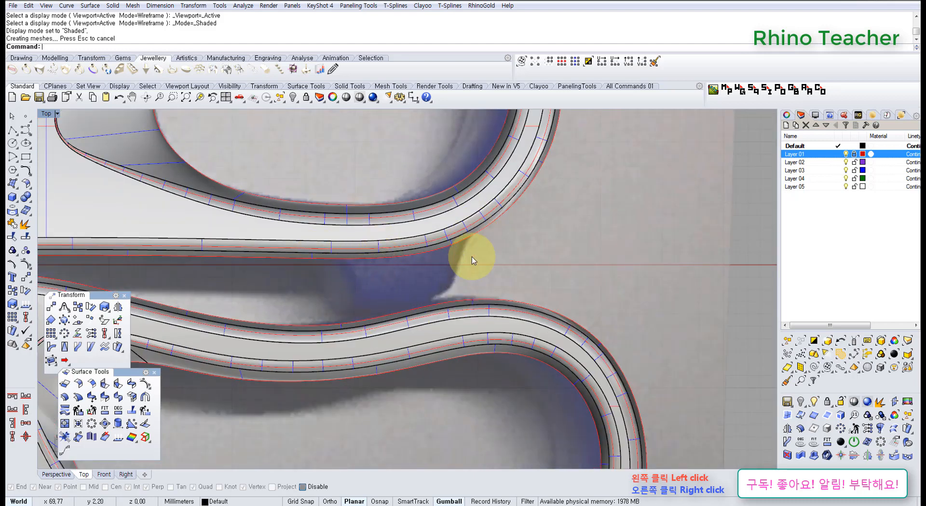
scroll(327, 306, up, 4)
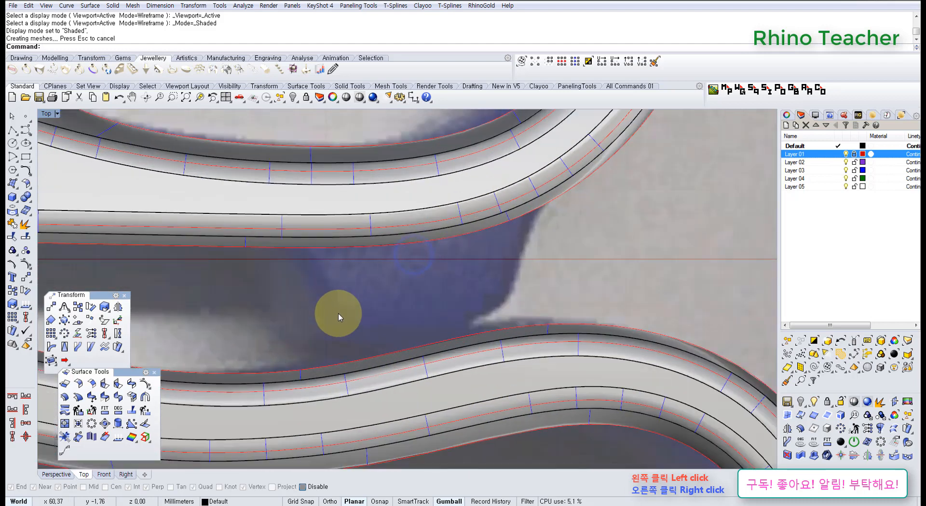
right_drag(320, 290, 400, 287)
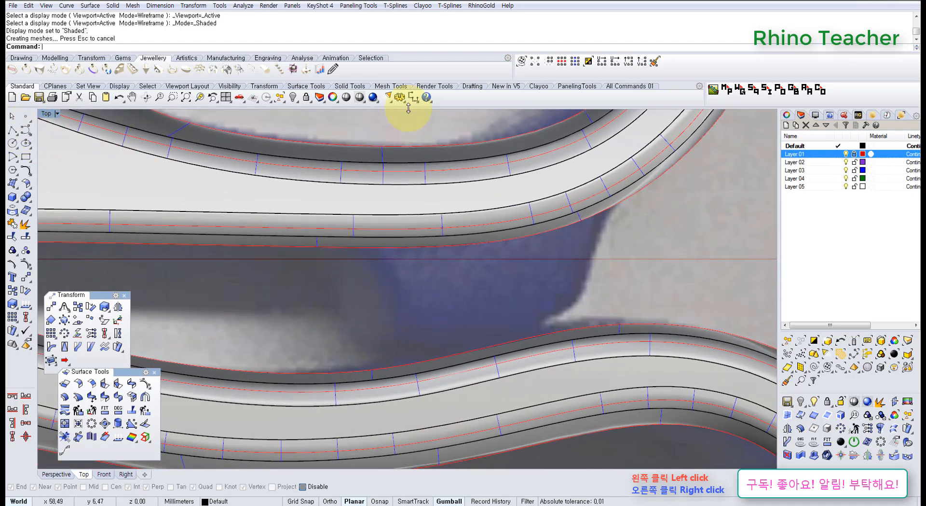
click(360, 99)
right_drag(481, 275, 435, 294)
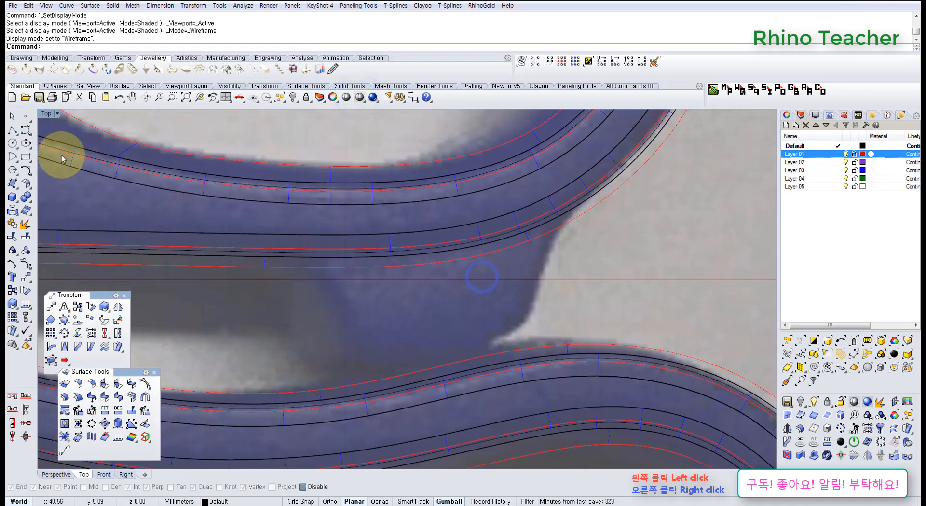
click(27, 129)
right_drag(317, 310, 356, 299)
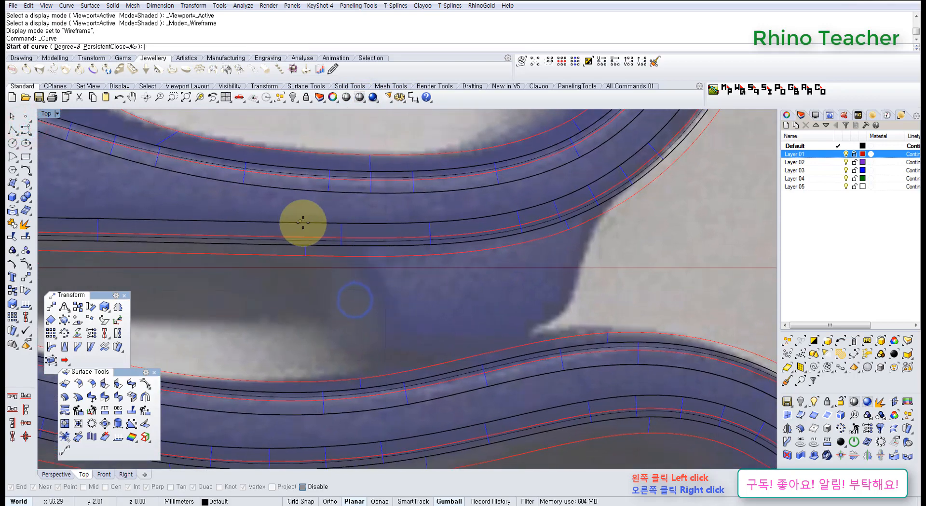
mouse_move(521, 308)
right_down()
mouse_move(542, 309)
mouse_move(398, 292)
right_up()
scroll(398, 292, up, 5)
scroll(371, 253, down, 5)
right_drag(376, 264, 394, 299)
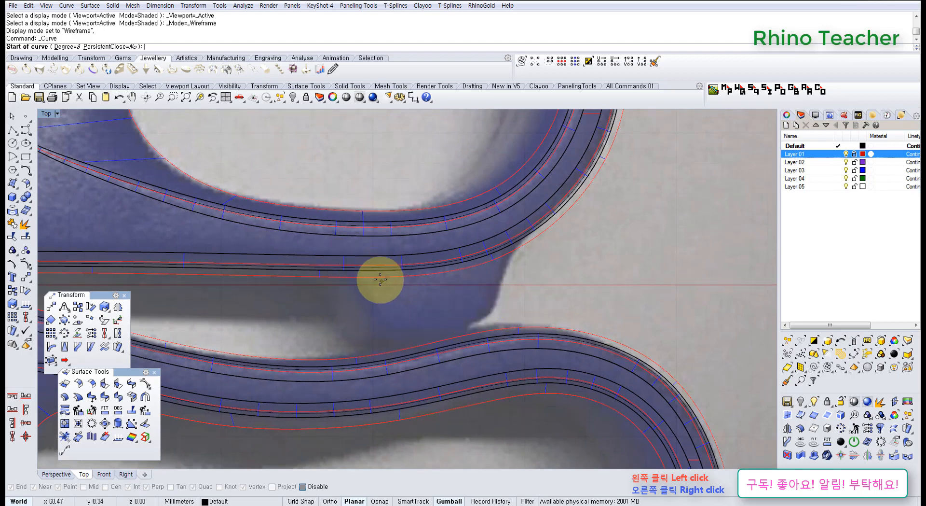
scroll(377, 285, up, 1)
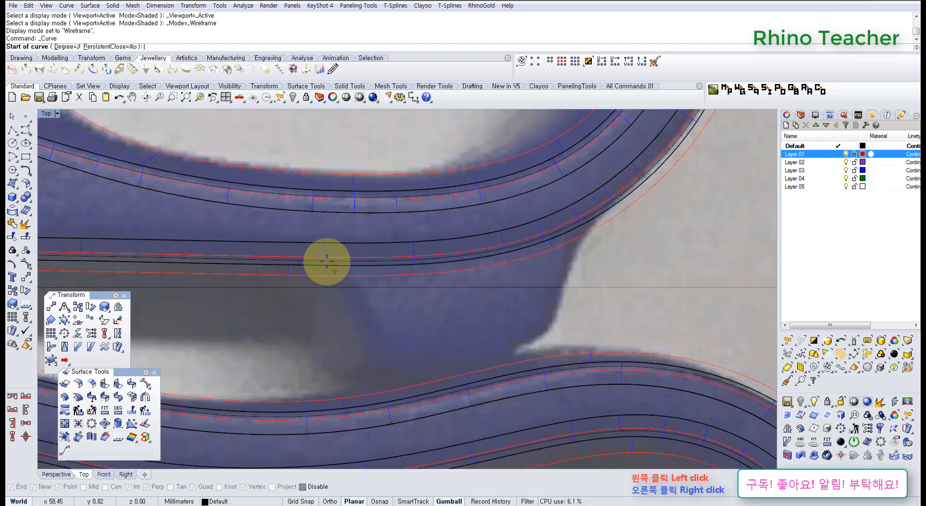
click(274, 257)
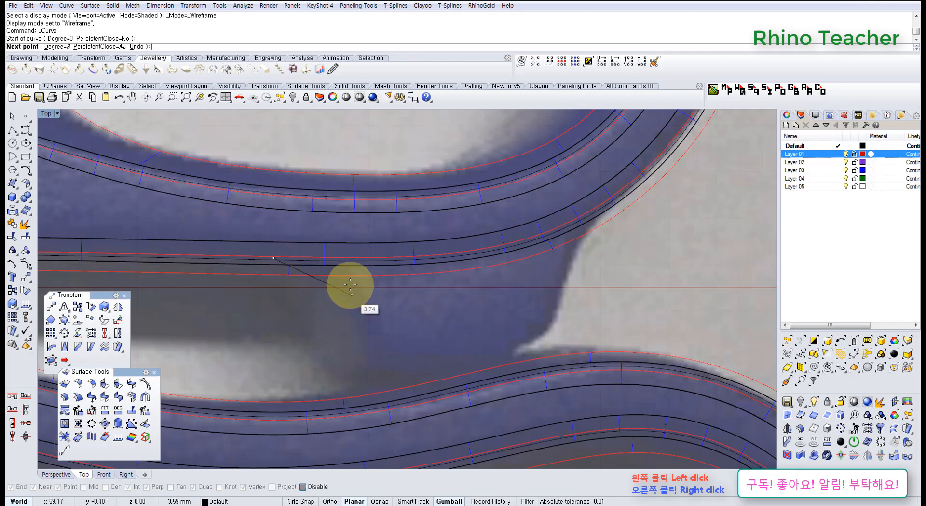
right_click(323, 259)
Start a degree-3 control-point curve inside the upper handle and trace the stopper's pivot-side flank and lower edge over the photo
right_click(320, 258)
right_drag(351, 268, 393, 314)
scroll(404, 295, up, 3)
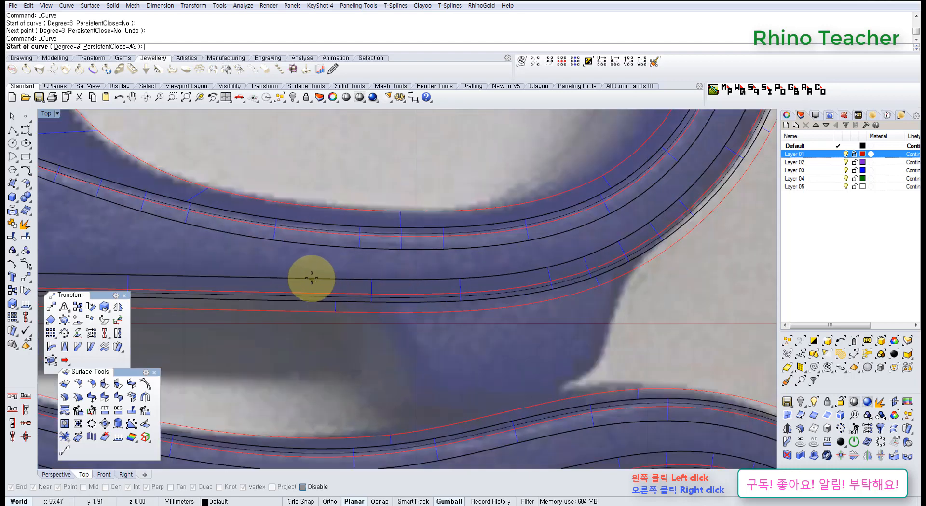
click(309, 274)
click(373, 284)
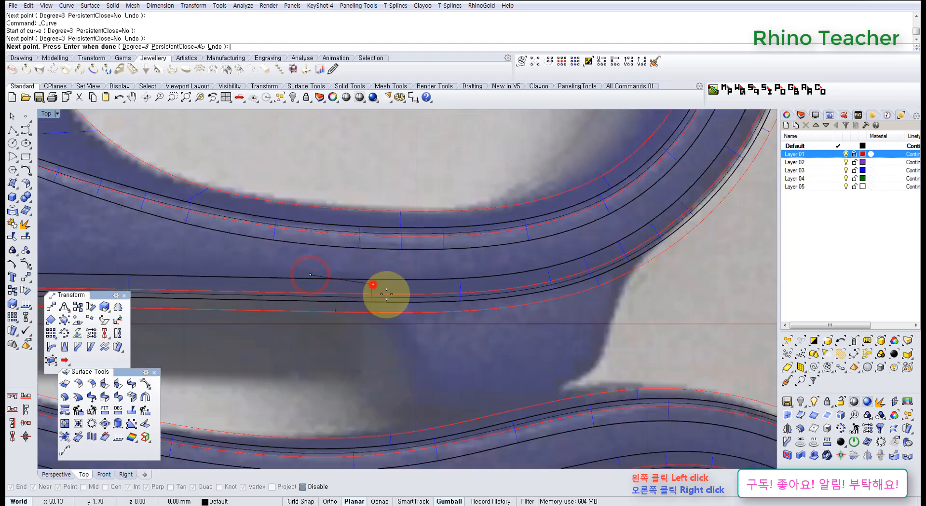
click(402, 322)
click(415, 378)
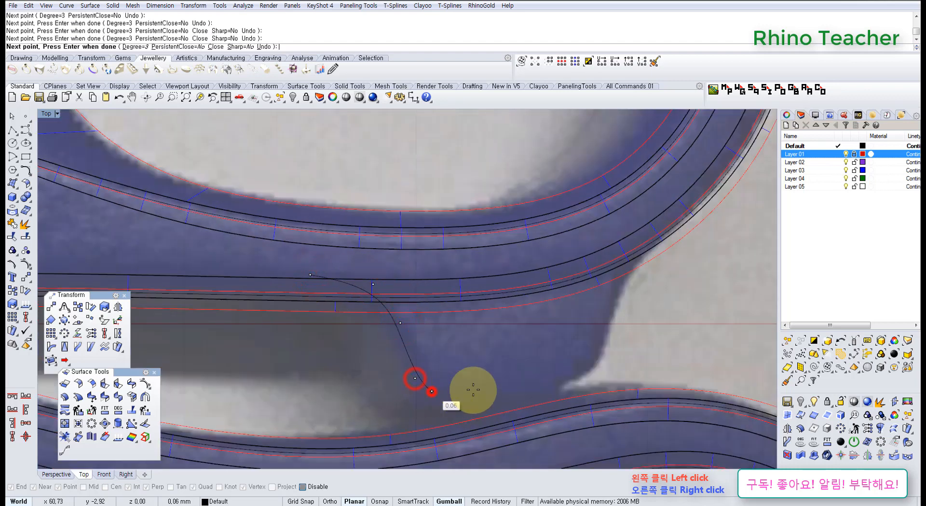
click(514, 384)
Continue the stopper curve around its outer lower corner and up into the upper handle, re-placing misplaced points, and finish it
right_drag(582, 370, 491, 366)
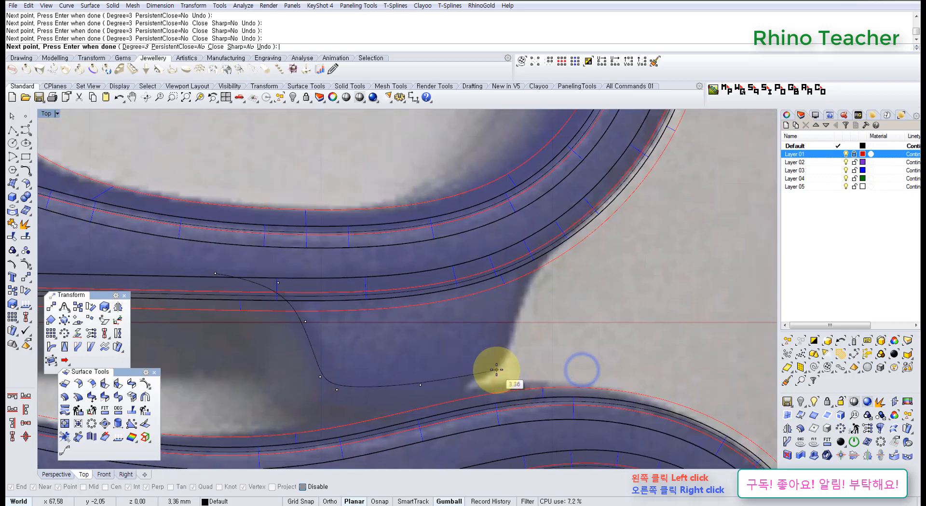
click(497, 370)
click(510, 350)
right_drag(515, 297, 457, 322)
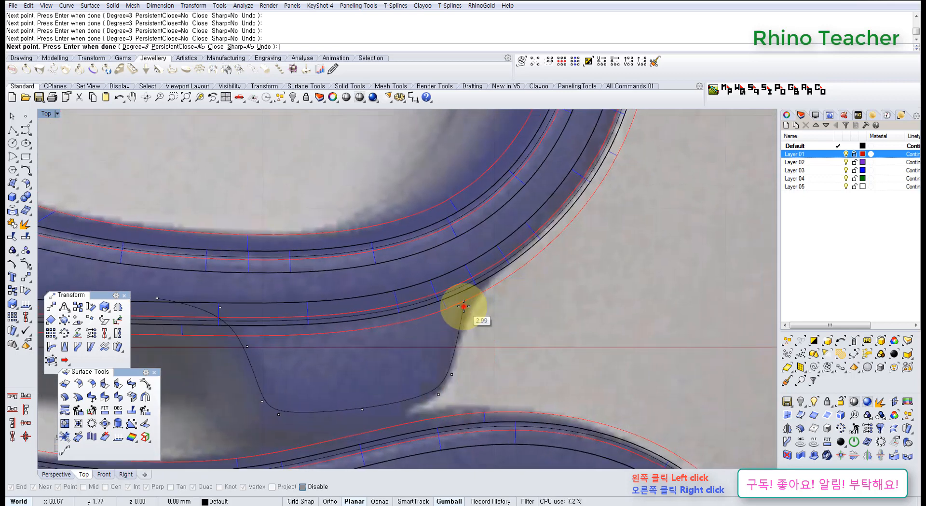
click(464, 306)
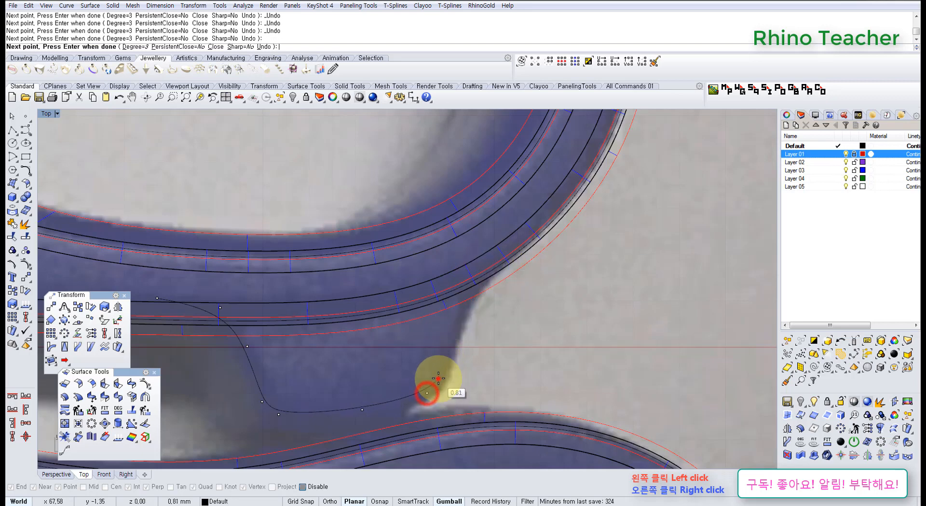
click(438, 378)
right_drag(451, 330, 407, 343)
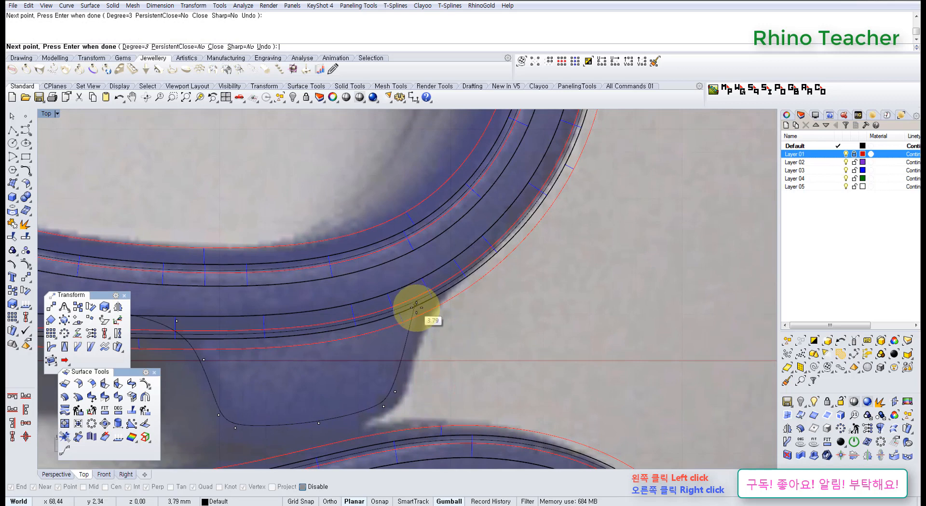
click(408, 341)
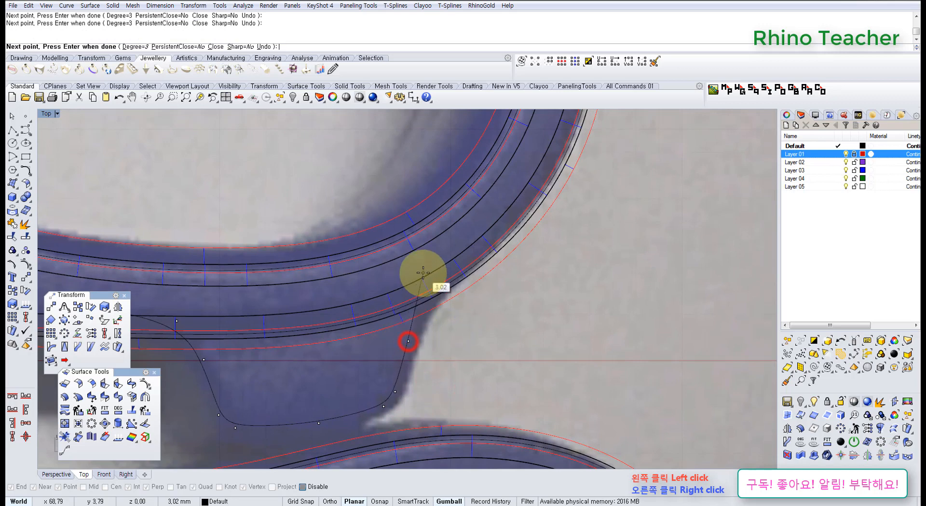
key(ctrl+z)
click(410, 344)
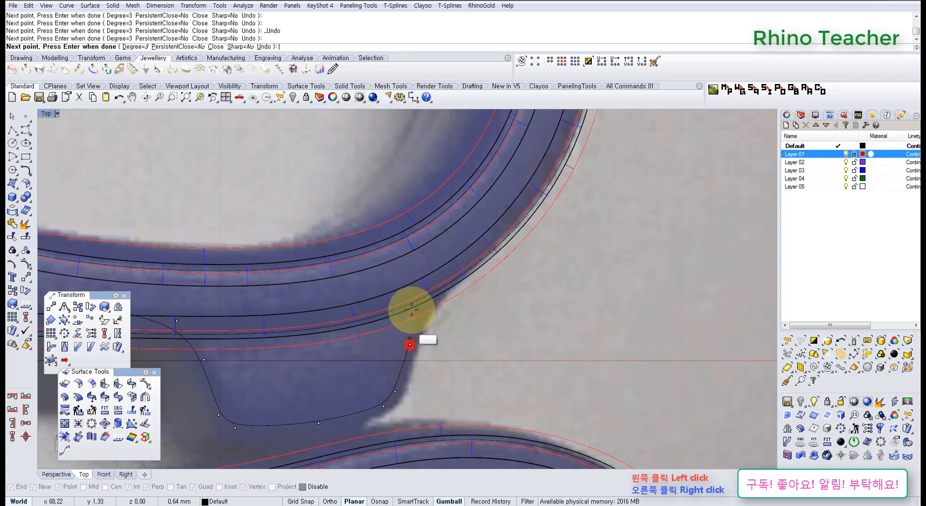
click(424, 281)
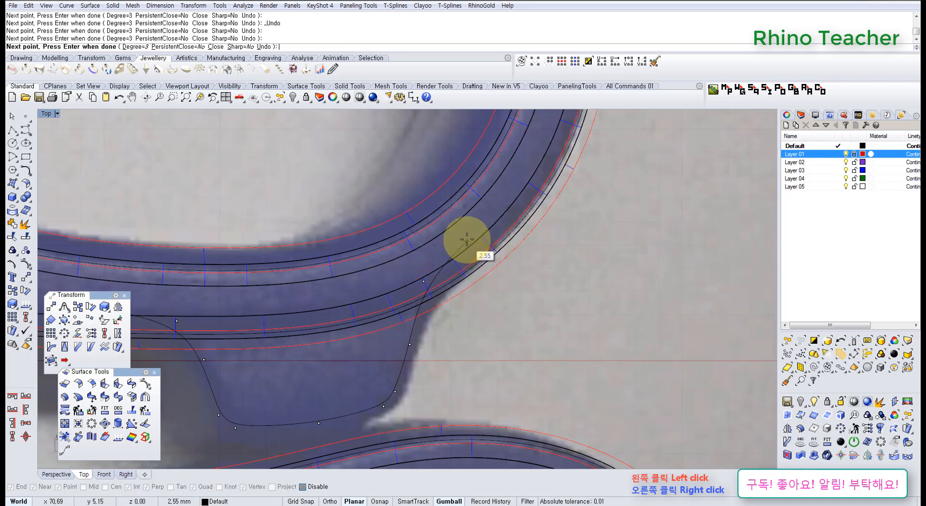
right_click(434, 279)
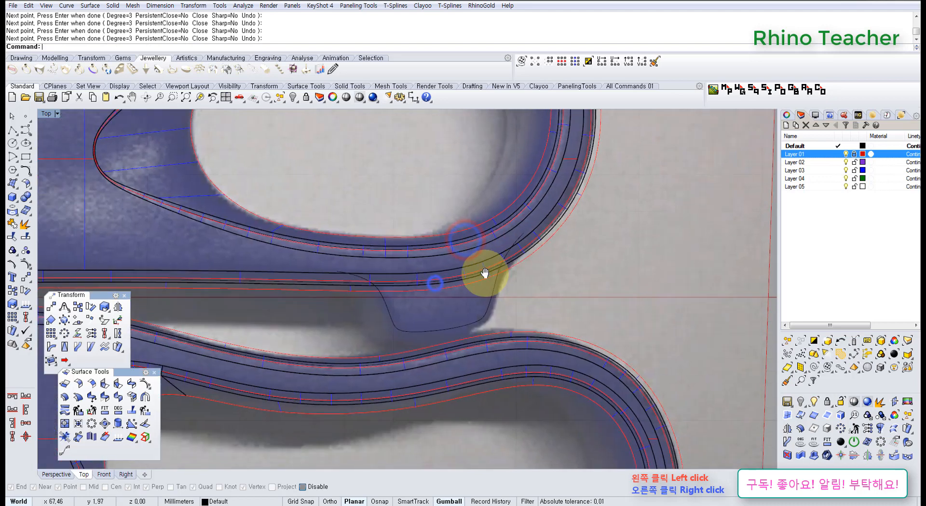
Close the stopper outline with a straight line between the curve's two ends and join both into one closed curve
scroll(472, 308, down, 5)
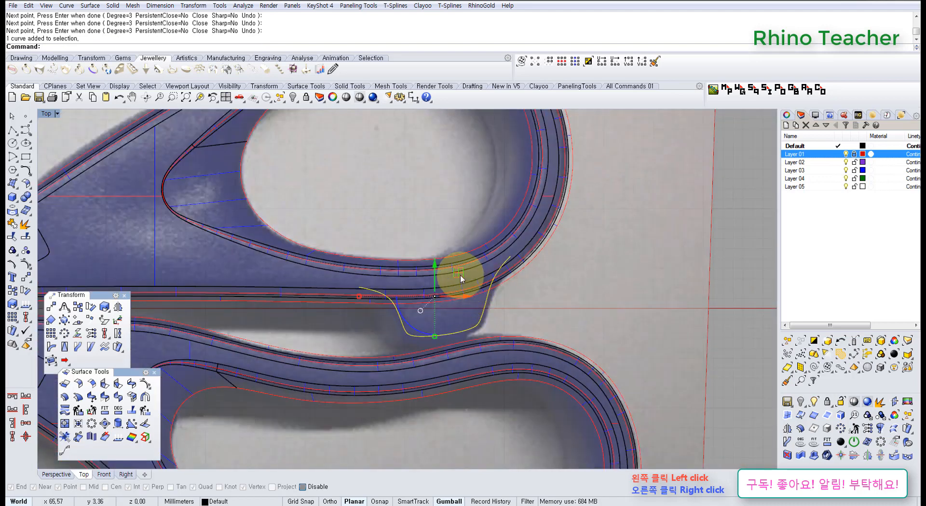
scroll(495, 302, up, 3)
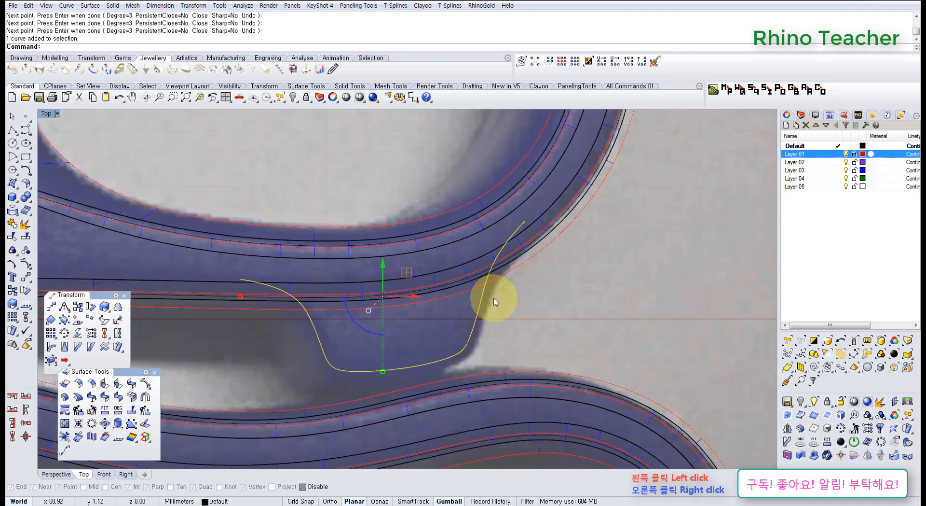
click(11, 135)
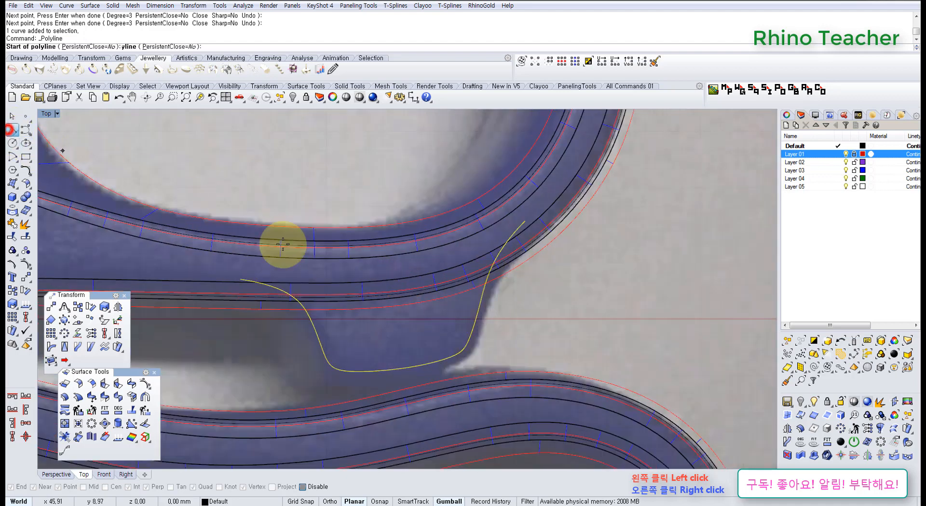
click(236, 278)
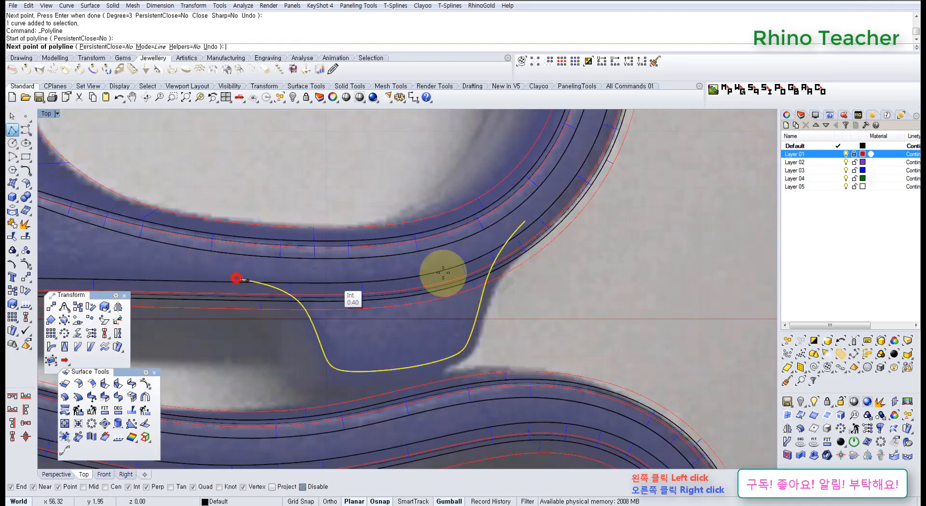
click(525, 221)
right_click(525, 219)
right_drag(498, 231, 470, 248)
click(474, 244)
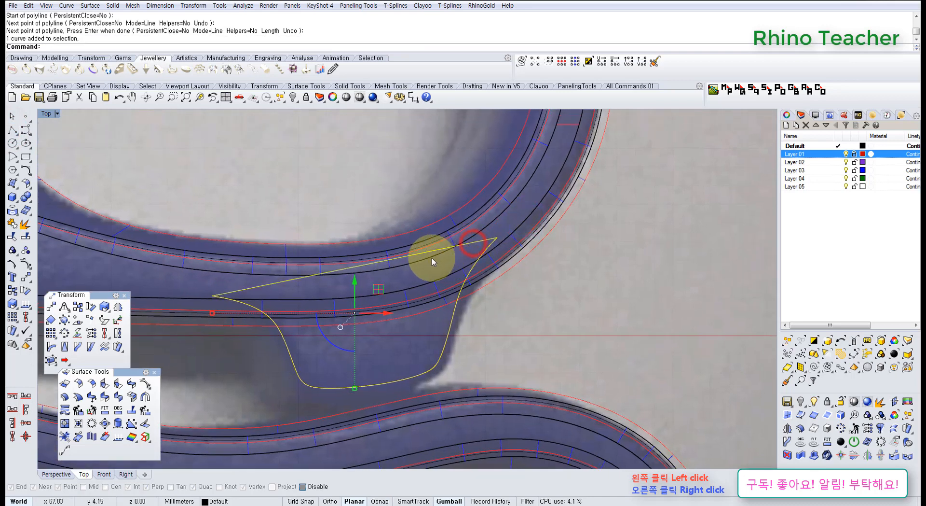
click(12, 225)
scroll(429, 262, up, 4)
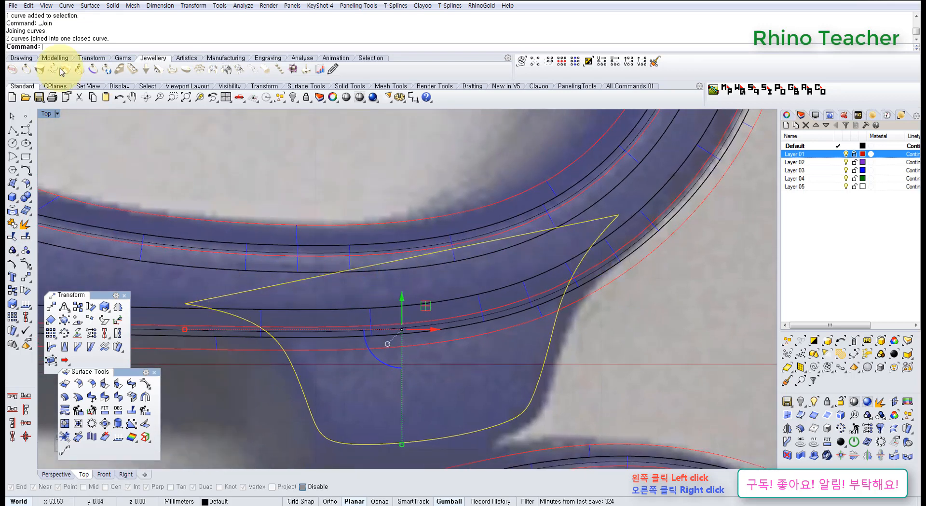
click(10, 130)
click(184, 304)
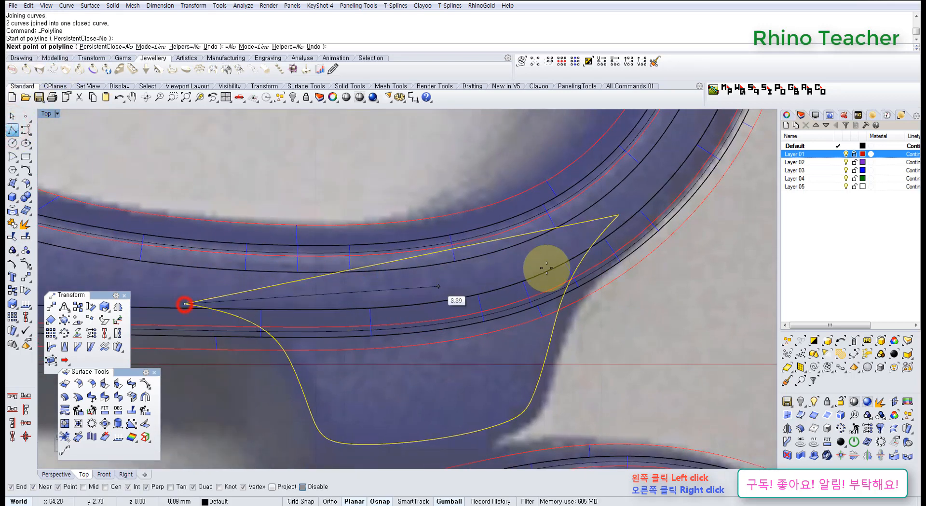
click(619, 214)
Extrude the closed stopper outline as a capped solid to both sides, about 3.1 mm each way, judging the height in the Right view
key(ctrl+F4)
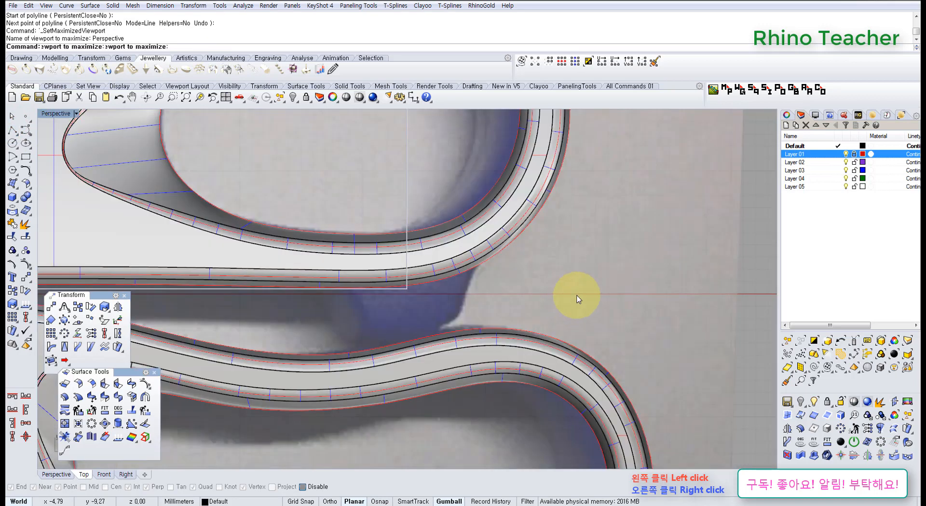
right_drag(537, 337, 503, 350)
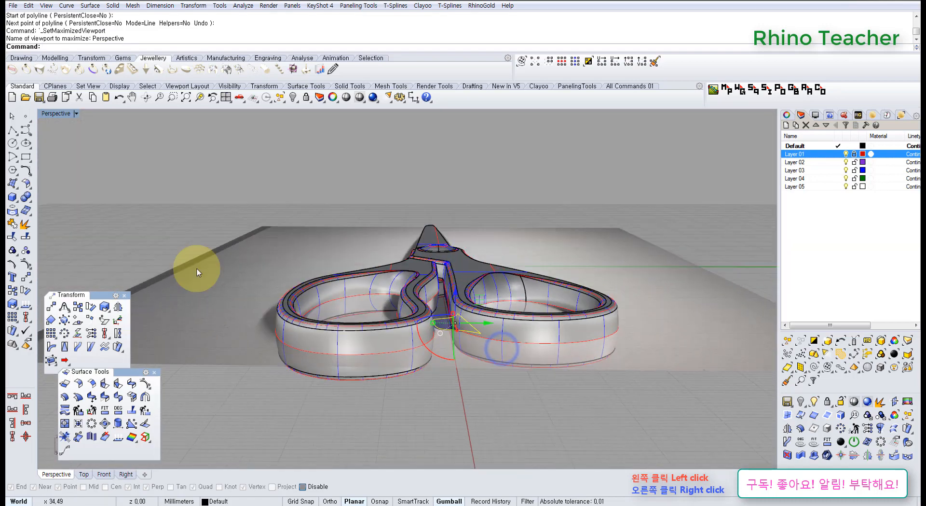
click(13, 198)
click(57, 230)
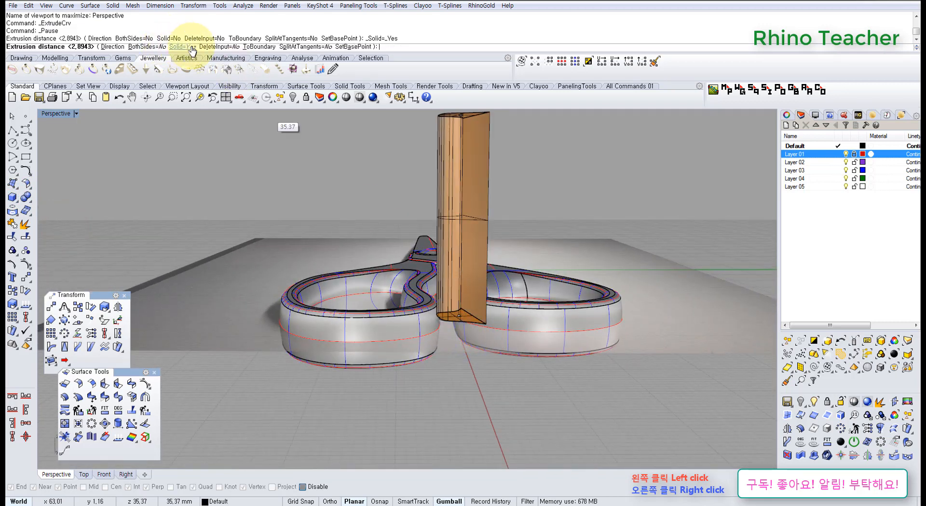
click(154, 50)
scroll(466, 314, up, 6)
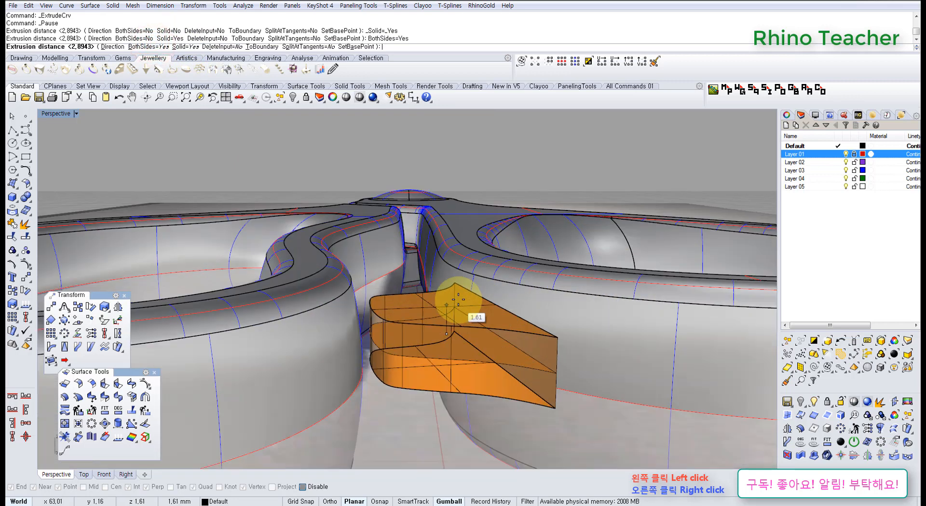
right_drag(459, 292, 450, 285)
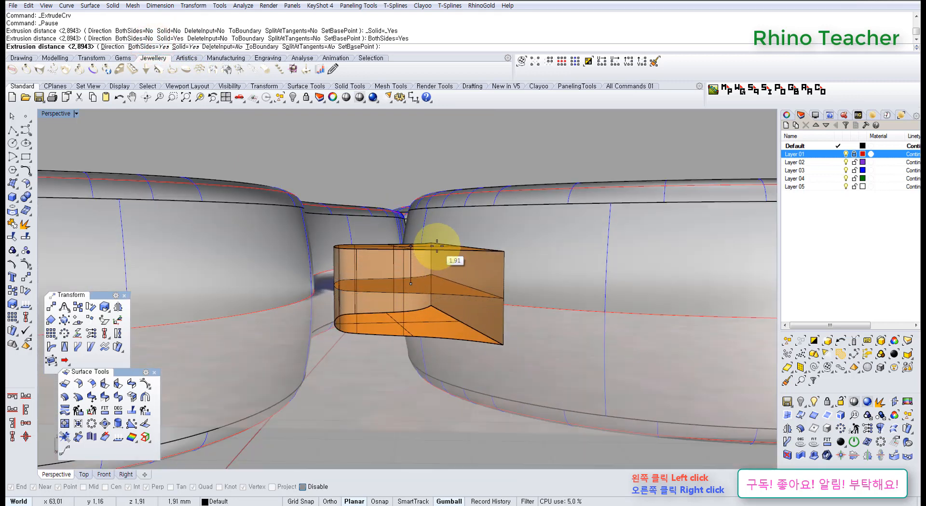
key(ctrl+F3)
scroll(426, 276, up, 5)
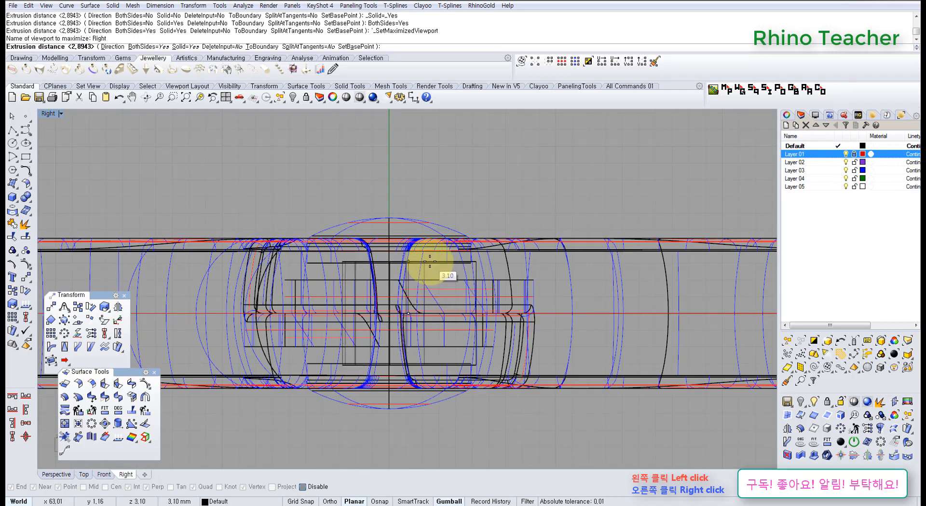
click(428, 263)
Return to the Perspective view and hide the stopper's outline curve
key(ctrl+F4)
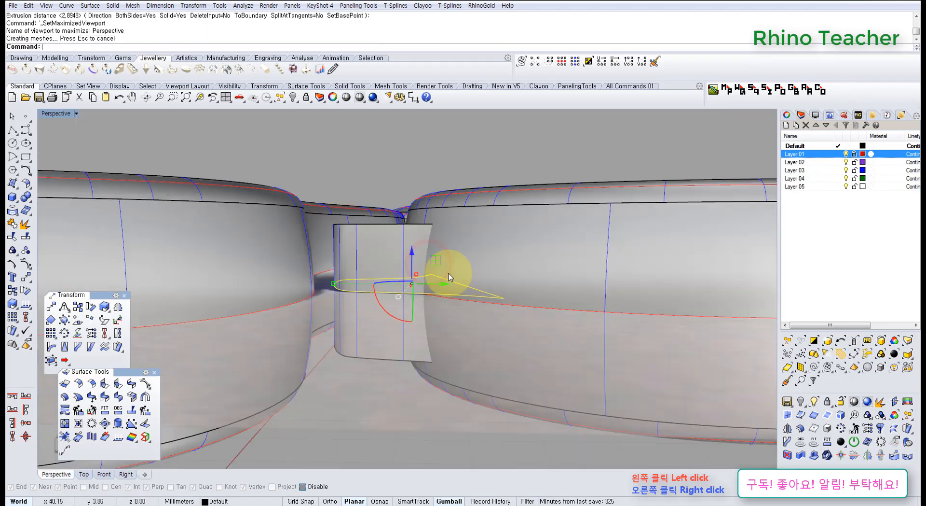
right_drag(461, 287, 372, 269)
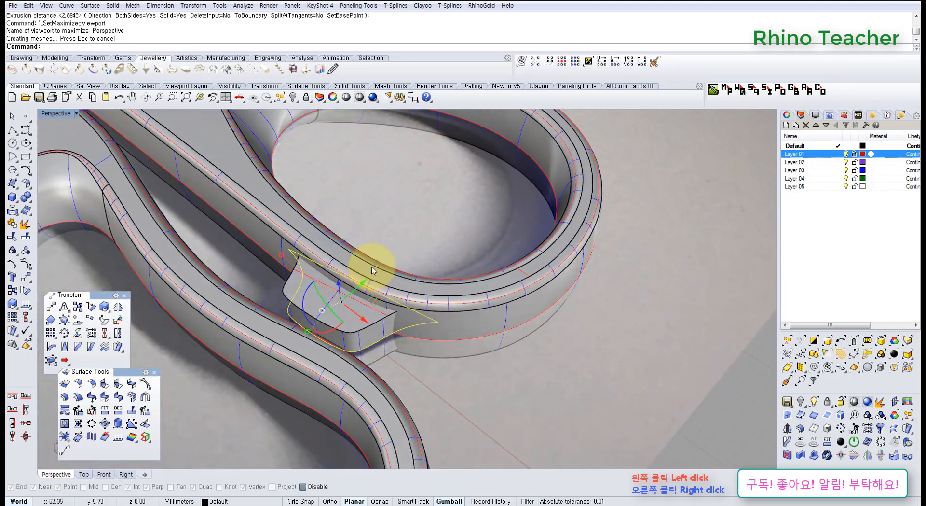
click(295, 99)
Select the stopper solid and examine in the Top view how its outline fits the photo and the lower handle
scroll(362, 274, up, 5)
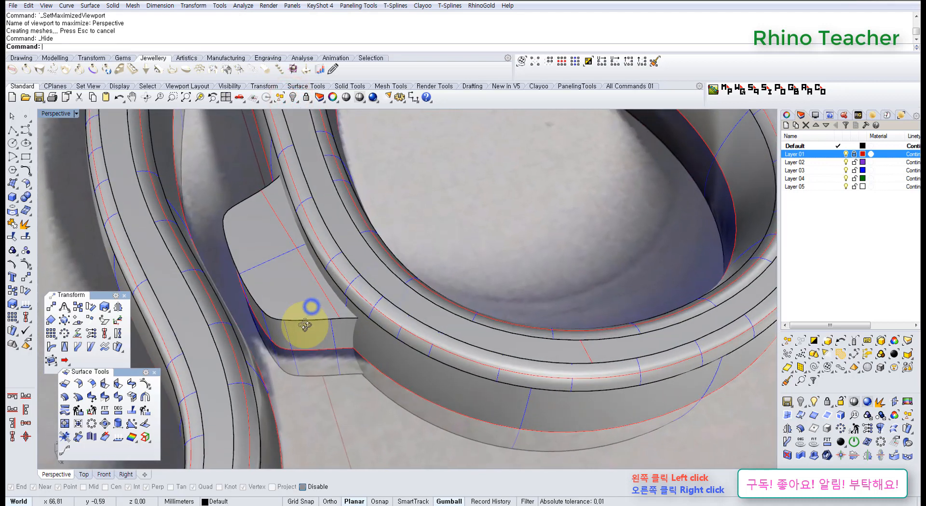
scroll(303, 341, up, 2)
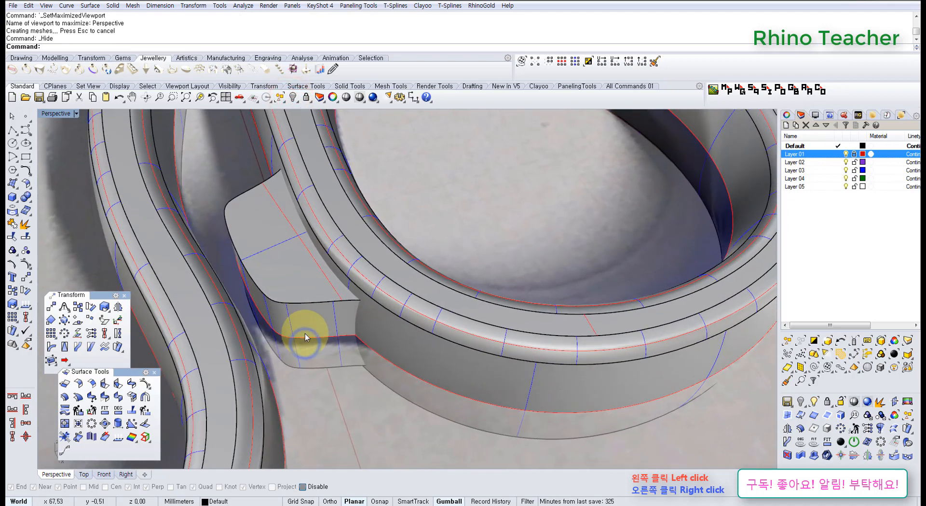
click(299, 327)
key(ctrl+F1)
right_drag(408, 355, 354, 258)
scroll(374, 318, down, 5)
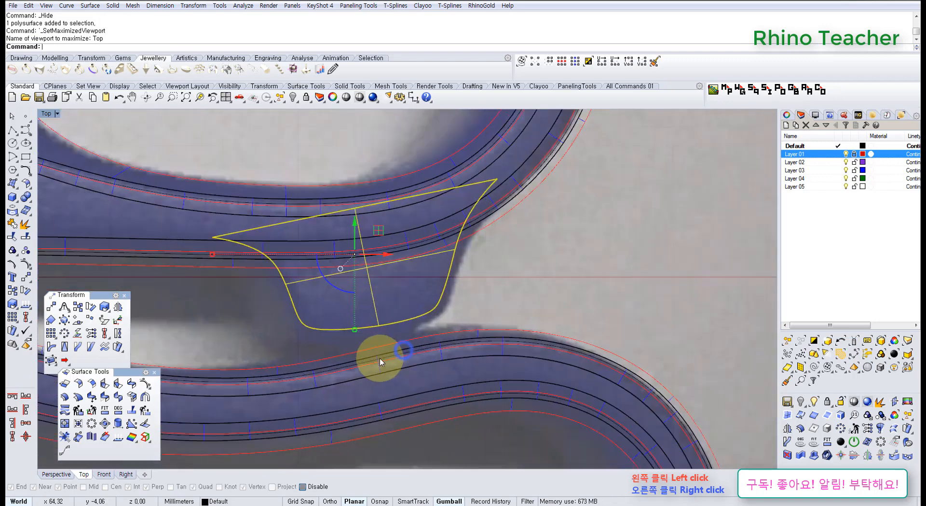
scroll(379, 358, up, 5)
scroll(324, 346, down, 4)
right_drag(334, 344, 469, 329)
scroll(470, 329, down, 3)
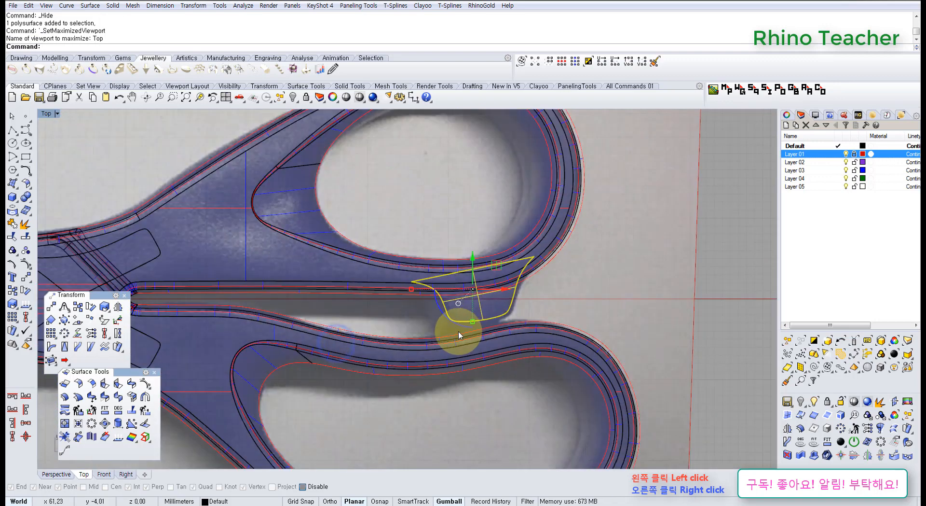
scroll(472, 314, up, 3)
scroll(502, 325, down, 3)
scroll(517, 315, up, 3)
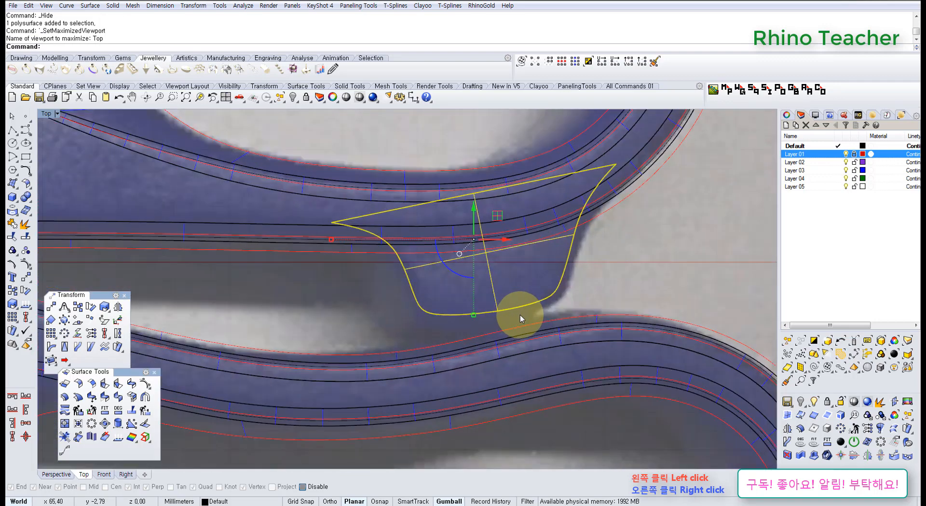
Extract the curved side surface from the stopper solid in the Perspective view
right_drag(556, 283, 517, 310)
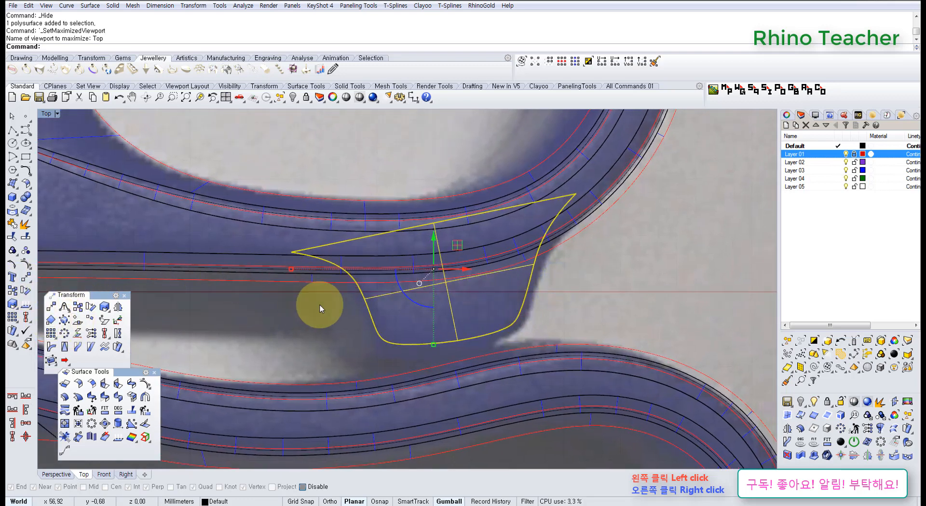
key(ctrl+F4)
right_drag(436, 340, 355, 310)
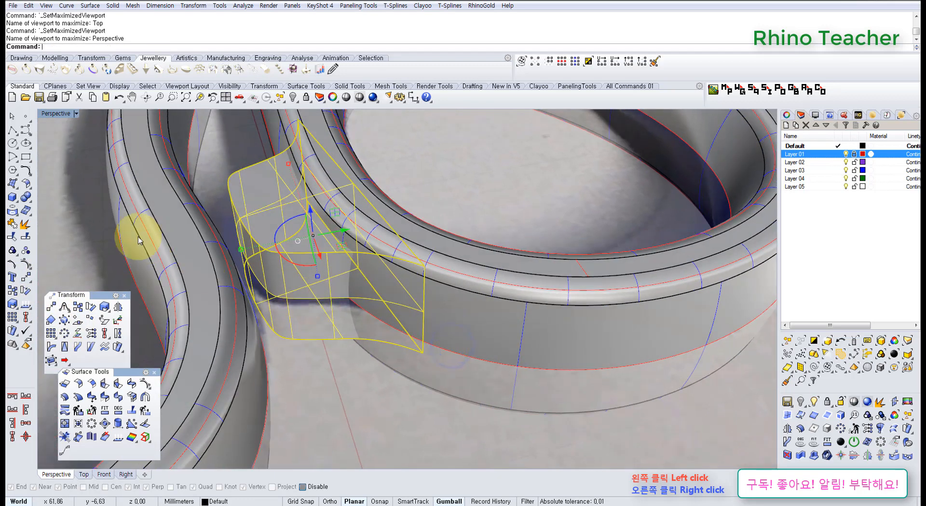
key(Escape)
click(25, 224)
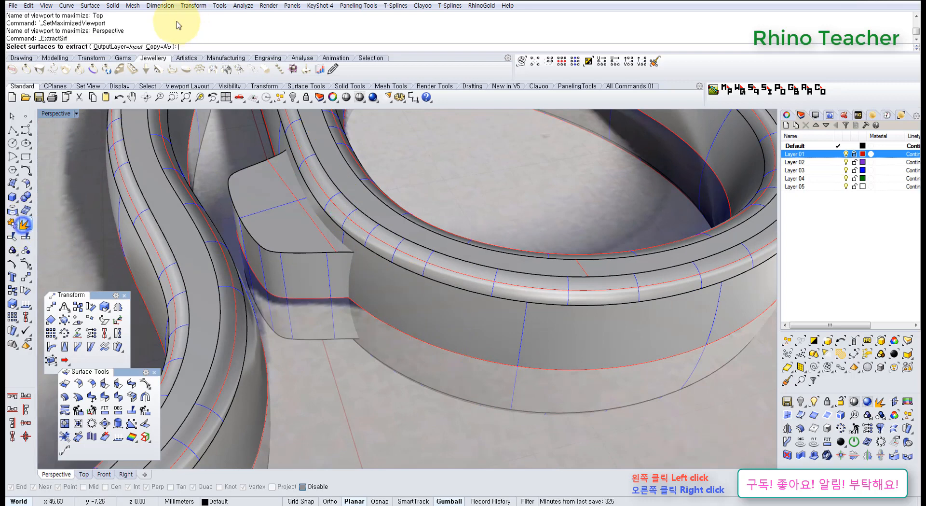
click(310, 273)
right_click(312, 277)
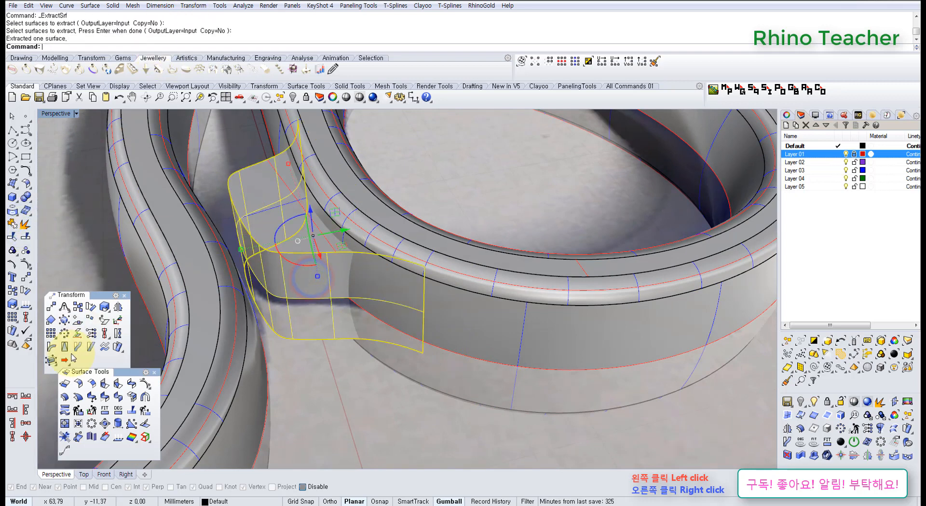
Change the extracted side surface to degree 3 in both U and V, keeping it deformable
click(118, 412)
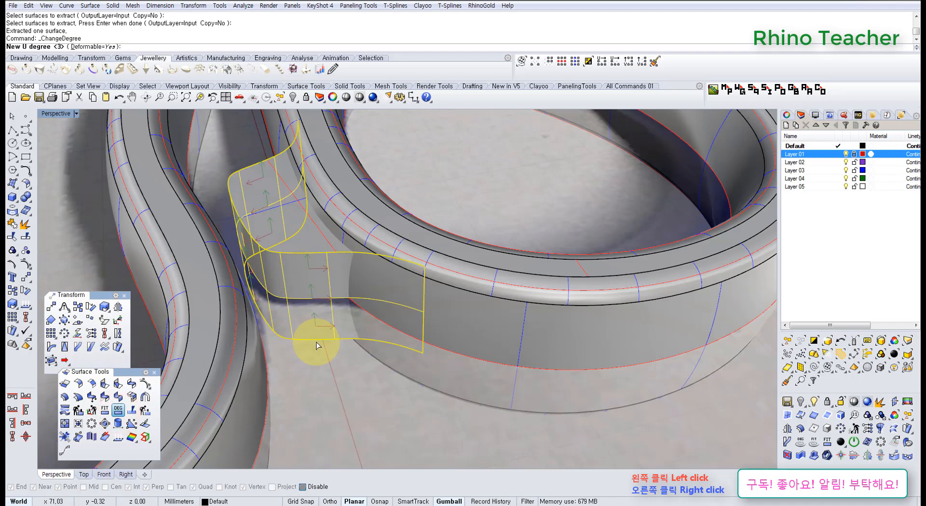
text(3)
key(Return)
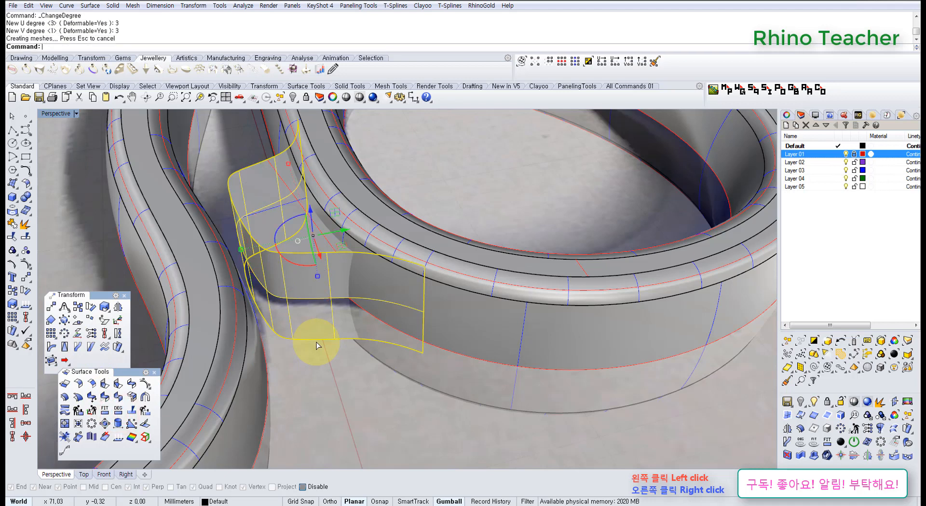
Turn on the side surface's control points and lock all the other scissors objects
key(F10)
scroll(321, 340, down, 10)
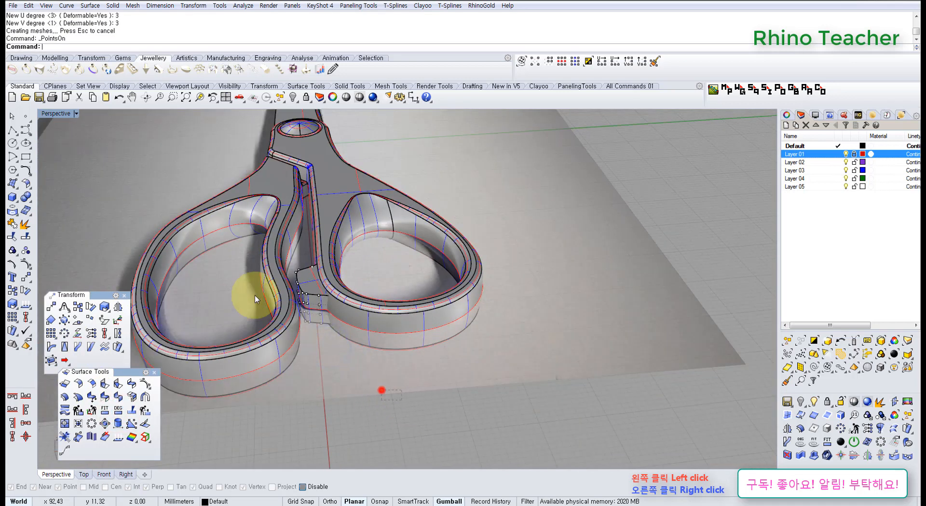
key(ctrl+a)
click(312, 97)
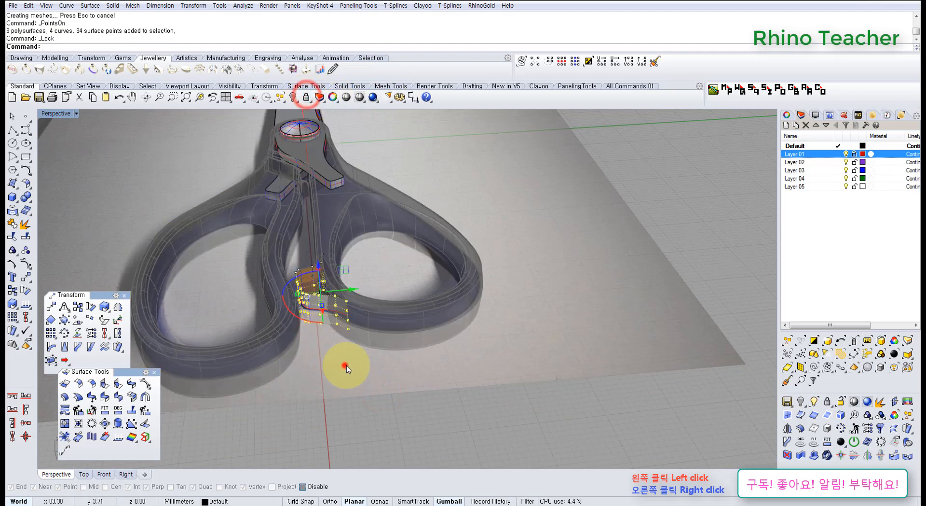
Select the two middle control points at one end of the side surface and extend the selection along U to both middle rows
scroll(347, 365, up, 5)
drag(402, 338, 402, 338)
scroll(368, 294, down, 2)
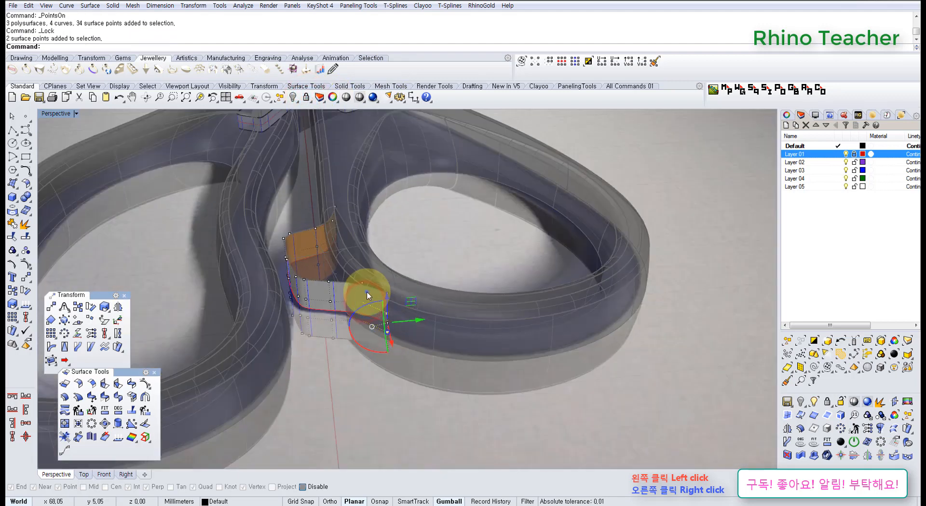
right_drag(367, 290, 405, 341)
scroll(401, 321, up, 4)
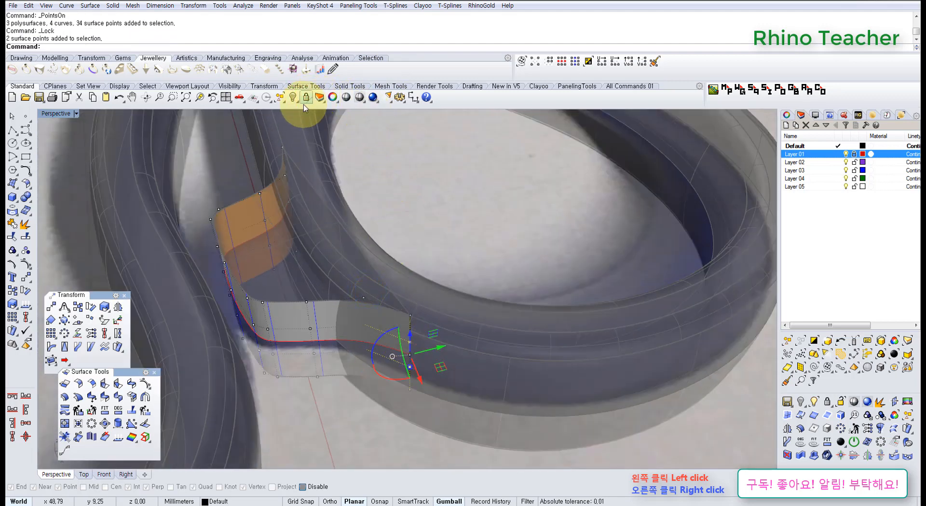
click(561, 62)
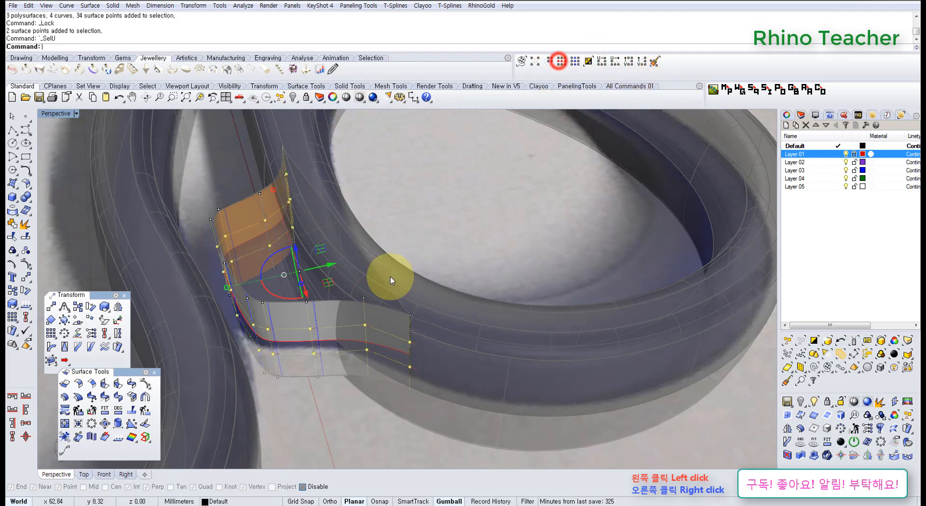
With MoveUVN at scale 1.0, push both middle point rows outward along the surface normal, judging the bulge in the Top view
key(ctrl+F1)
scroll(316, 303, down, 3)
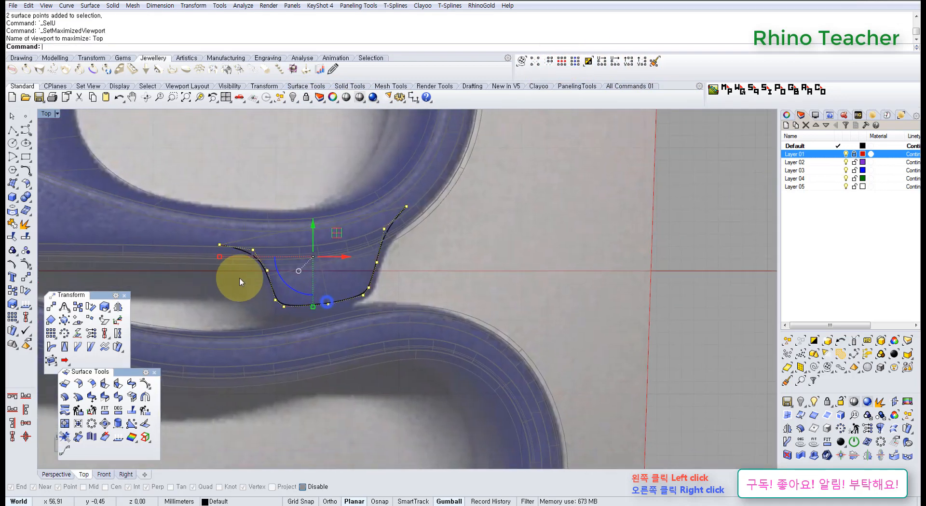
scroll(275, 278, up, 4)
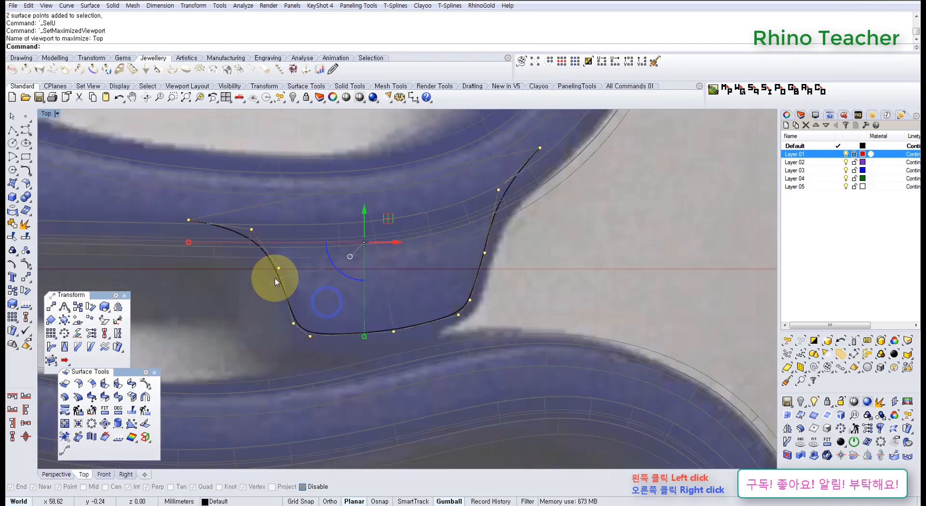
click(23, 264)
click(67, 295)
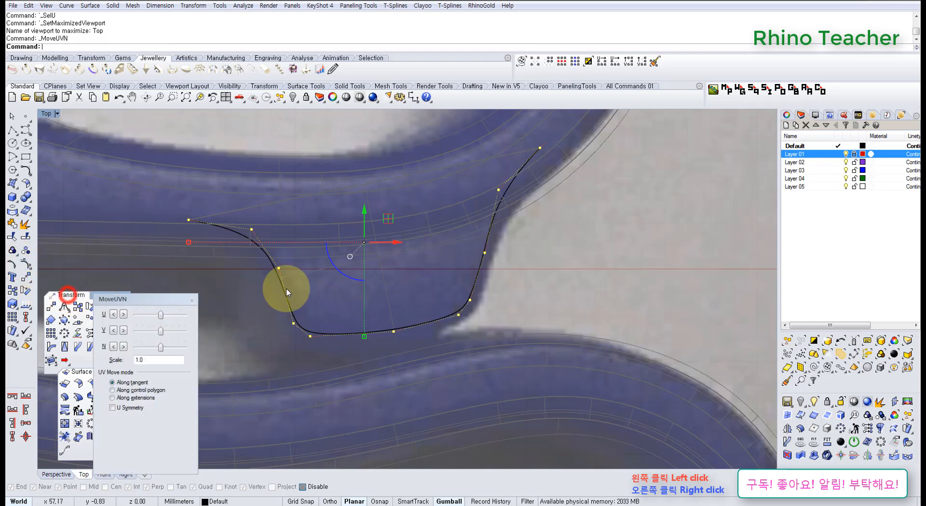
drag(158, 298, 176, 235)
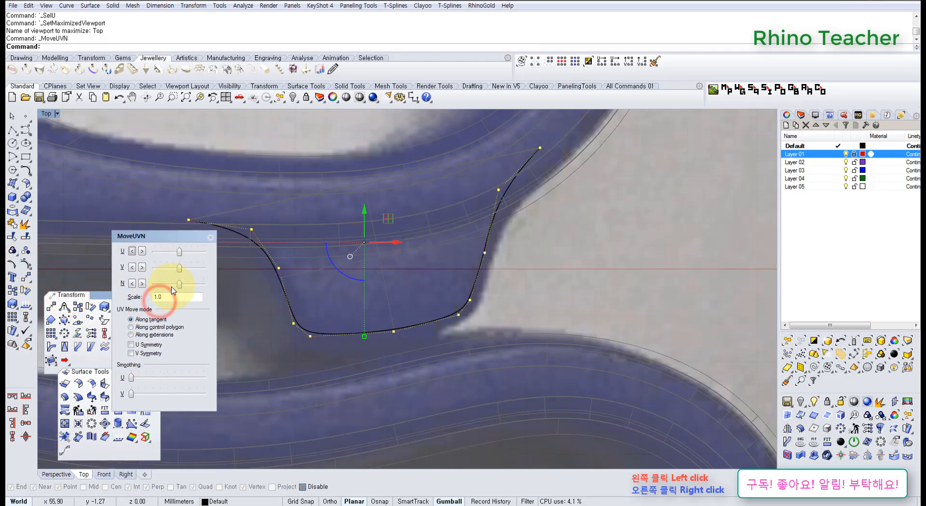
drag(180, 285, 197, 292)
right_drag(228, 301, 349, 326)
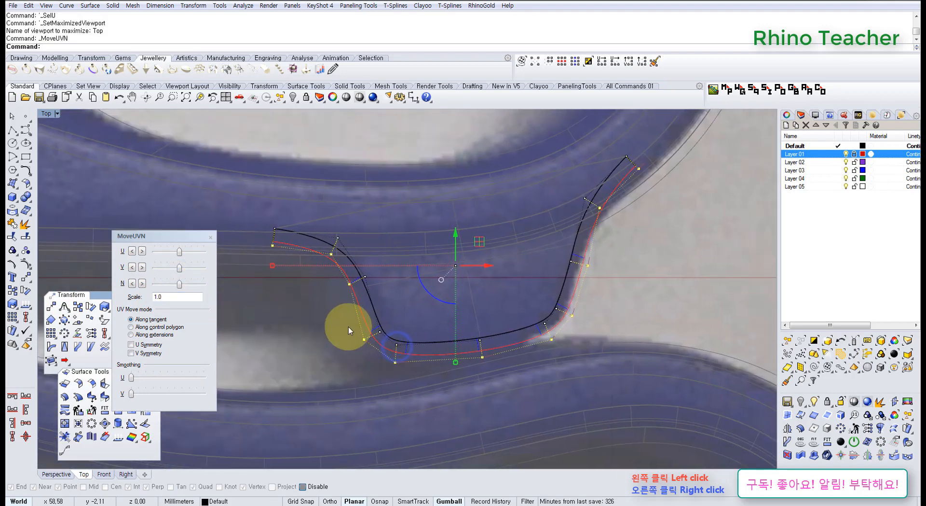
click(197, 295)
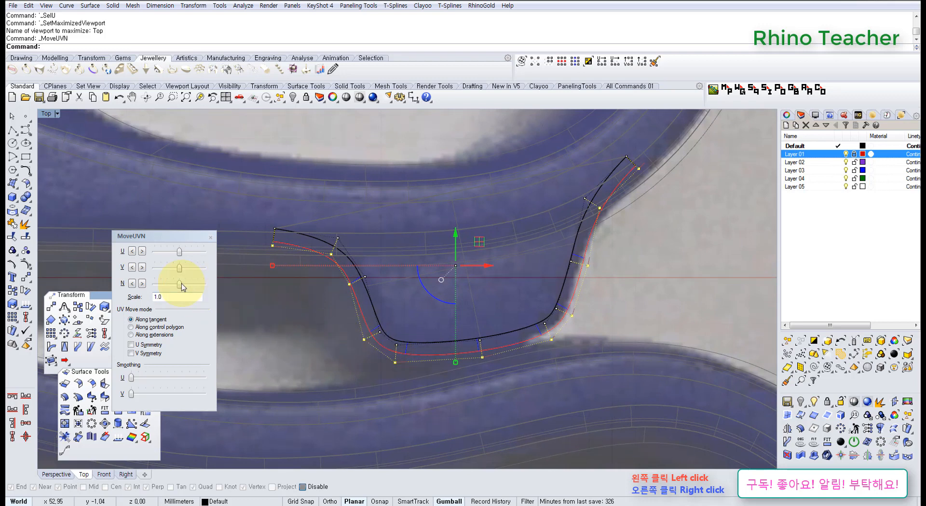
drag(183, 286, 185, 287)
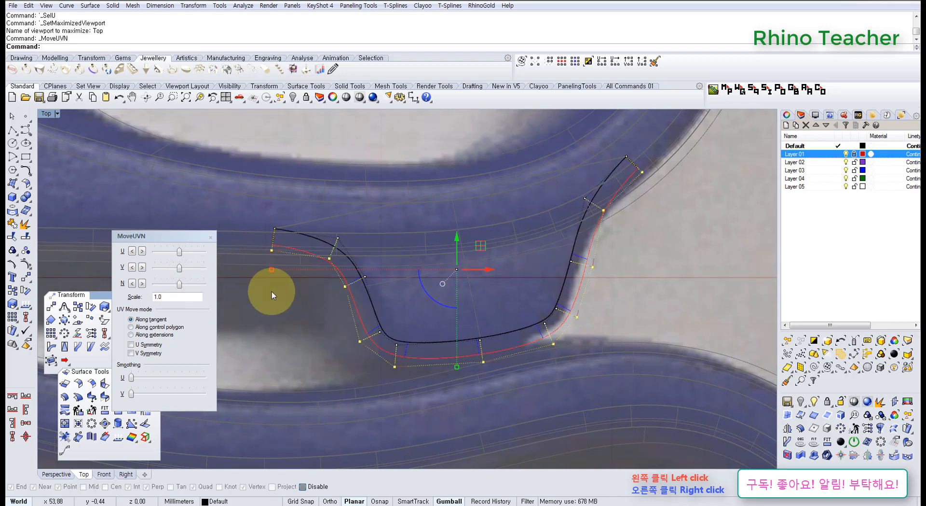
Reduce the selection to the middle-row points along the stopper's tip facing the lower handle and push them slightly farther outward along the normal
scroll(304, 291, down, 4)
right_drag(298, 270, 308, 296)
drag(262, 161, 568, 318)
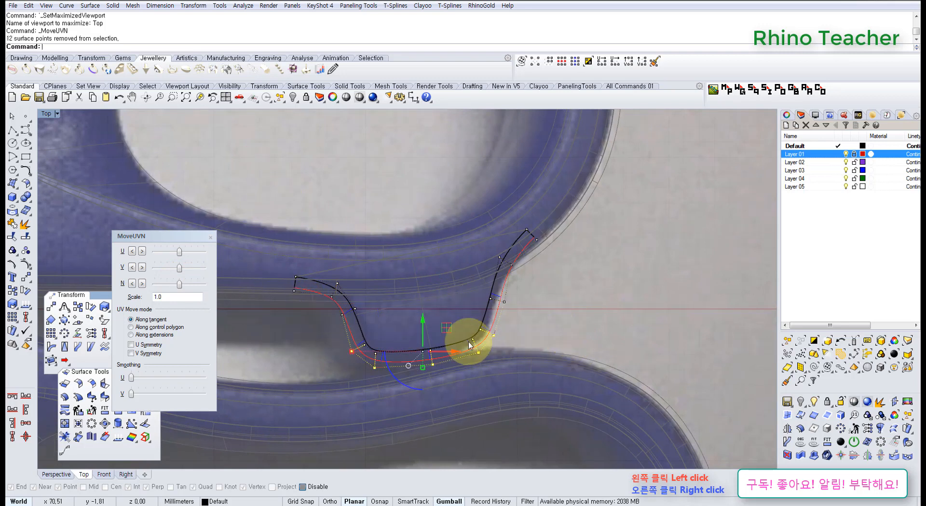
scroll(357, 353, up, 6)
right_drag(357, 353, 303, 329)
ctrl+drag(282, 287, 338, 363)
ctrl+drag(590, 308, 547, 260)
right_drag(489, 307, 466, 251)
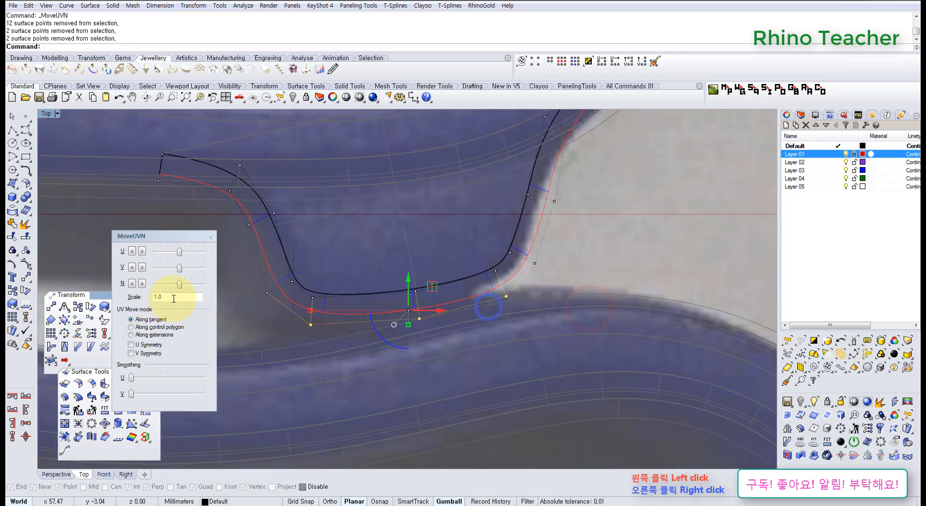
scroll(458, 311, up, 8)
right_drag(379, 319, 537, 318)
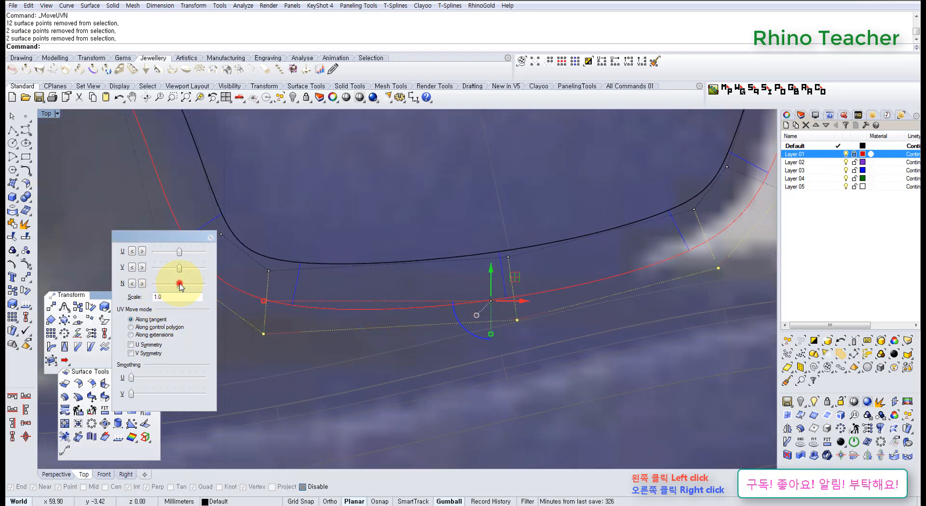
mouse_move(179, 284)
mouse_down()
mouse_move(188, 287)
mouse_move(180, 288)
mouse_up()
scroll(468, 341, down, 12)
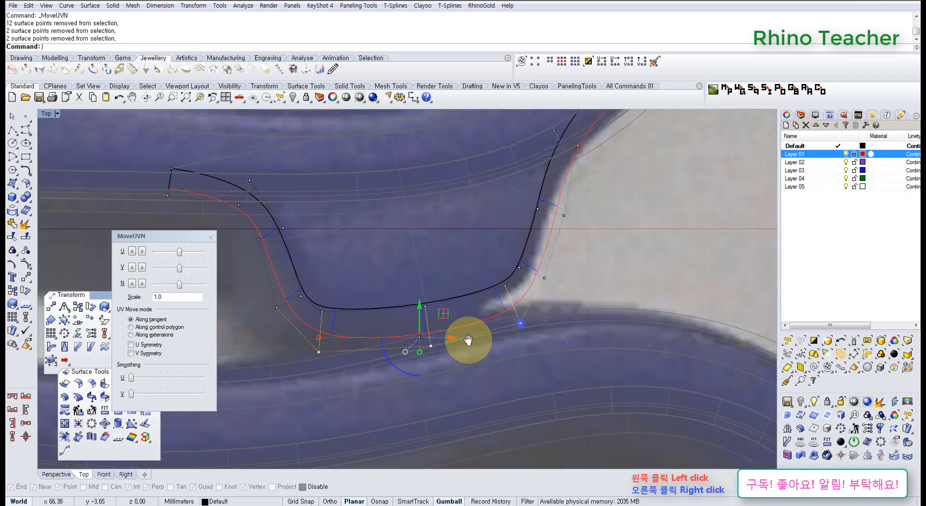
In the Perspective view, reselect both middle point rows along U and scale them apart vertically to make the side bulge fuller
key(ctrl+F4)
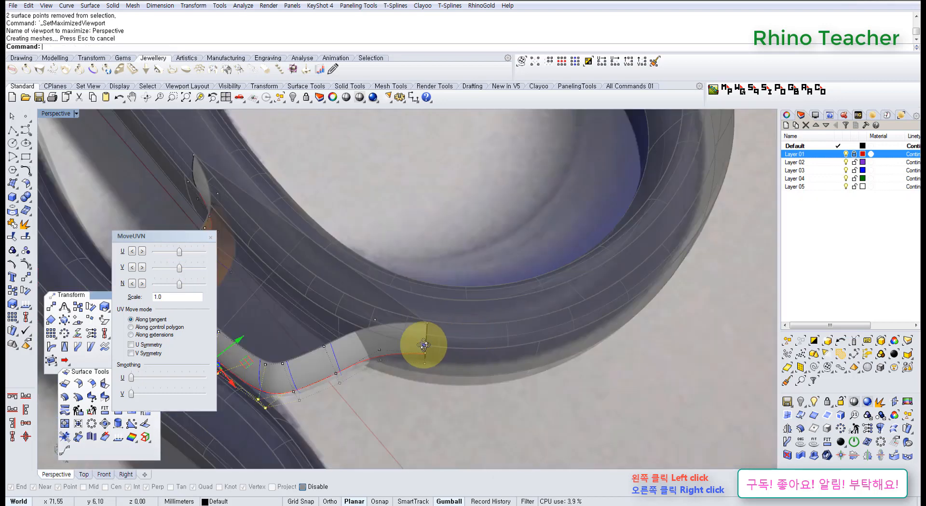
right_drag(423, 345, 369, 297)
right_drag(316, 296, 481, 324)
mouse_move(482, 324)
right_down()
mouse_move(428, 285)
mouse_move(440, 331)
mouse_move(440, 322)
right_up()
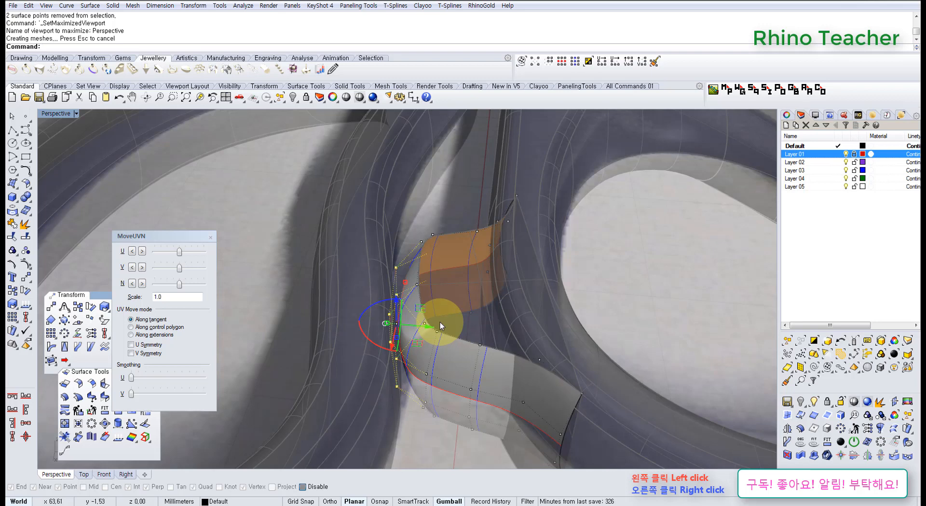
mouse_move(440, 323)
right_down()
mouse_move(486, 341)
mouse_move(472, 254)
mouse_move(497, 289)
mouse_move(480, 260)
mouse_move(488, 290)
mouse_move(440, 315)
mouse_move(454, 319)
right_up()
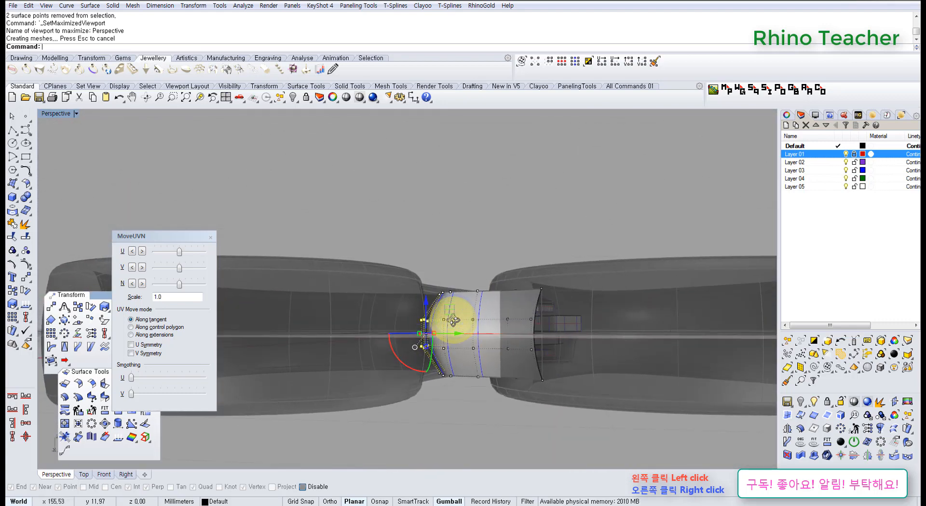
click(562, 61)
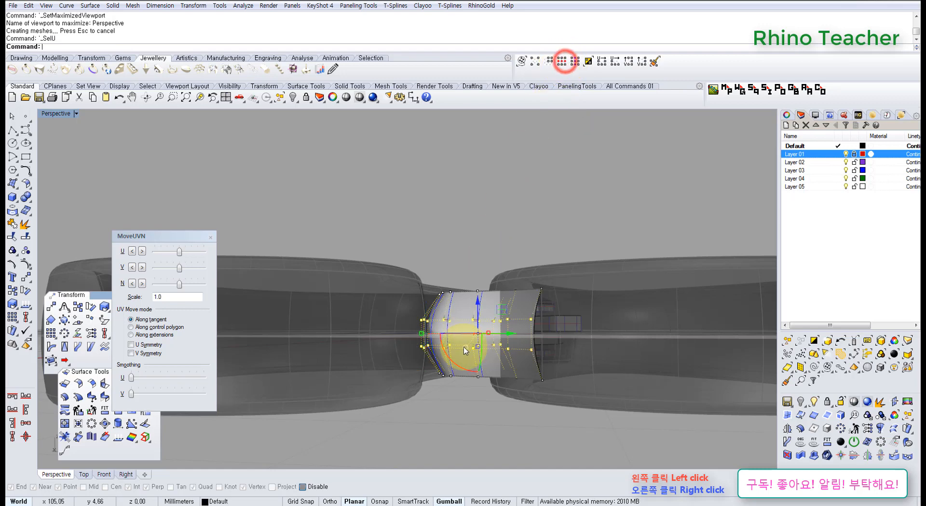
scroll(476, 352, up, 5)
drag(488, 346, 496, 381)
right_drag(468, 292, 433, 309)
scroll(498, 370, down, 5)
scroll(453, 332, up, 5)
Turn off the side surface's control points and unlock only the remaining stopper body
middle_click(462, 333)
click(456, 309)
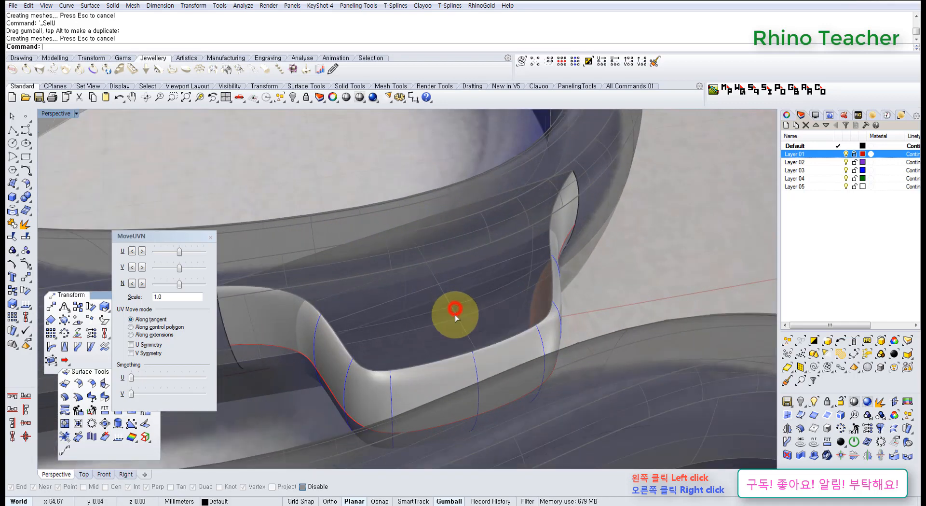
click(480, 323)
right_click(444, 375)
right_click(440, 303)
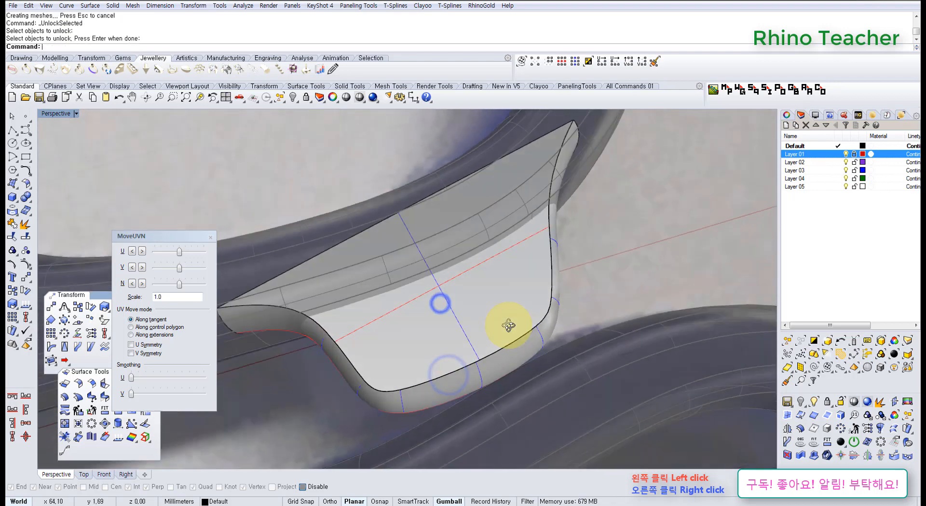
Join the bulged side surface with the stopper body, cap the open ends into a closed solid, and close the MoveUVN dialog
right_drag(508, 325, 506, 369)
drag(527, 383, 456, 372)
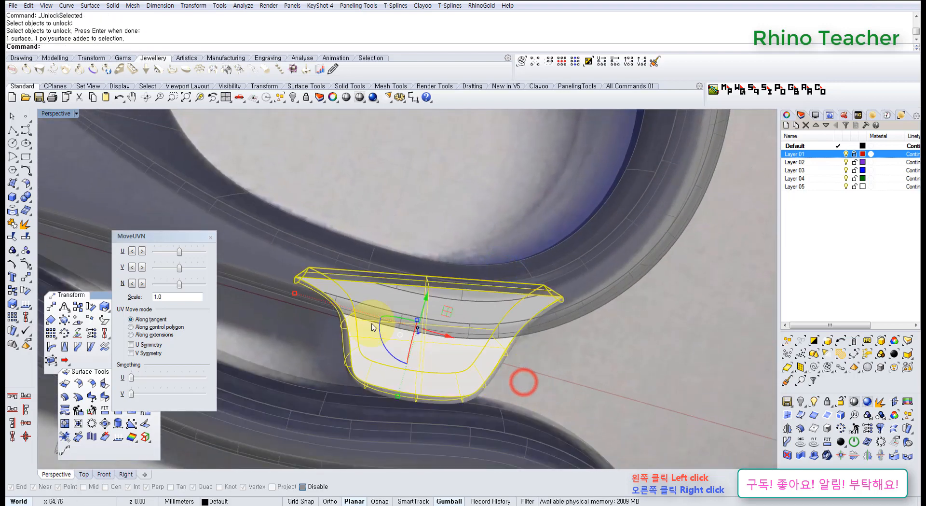
click(13, 222)
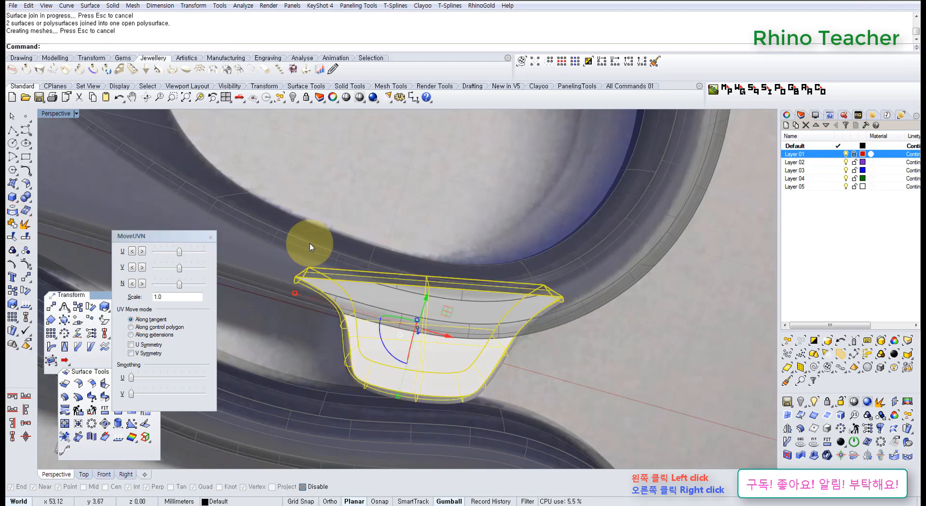
click(26, 197)
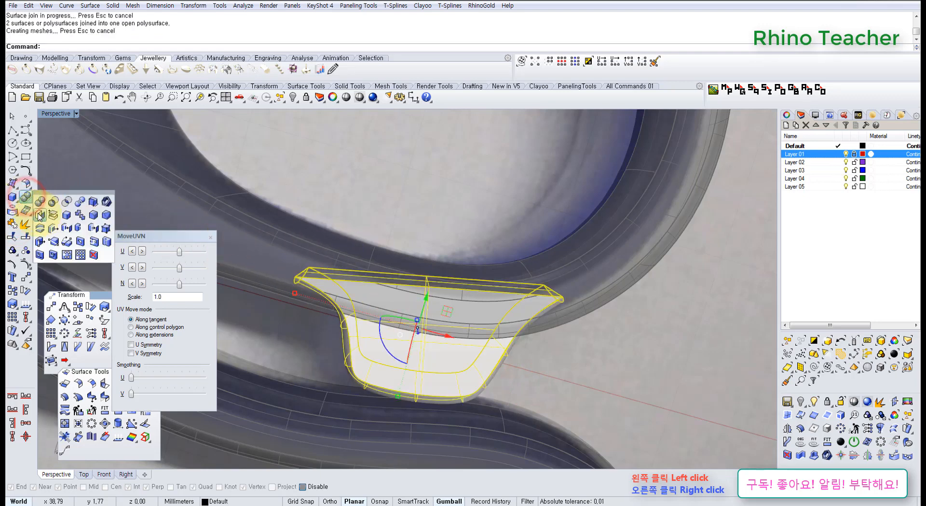
right_drag(558, 338, 484, 303)
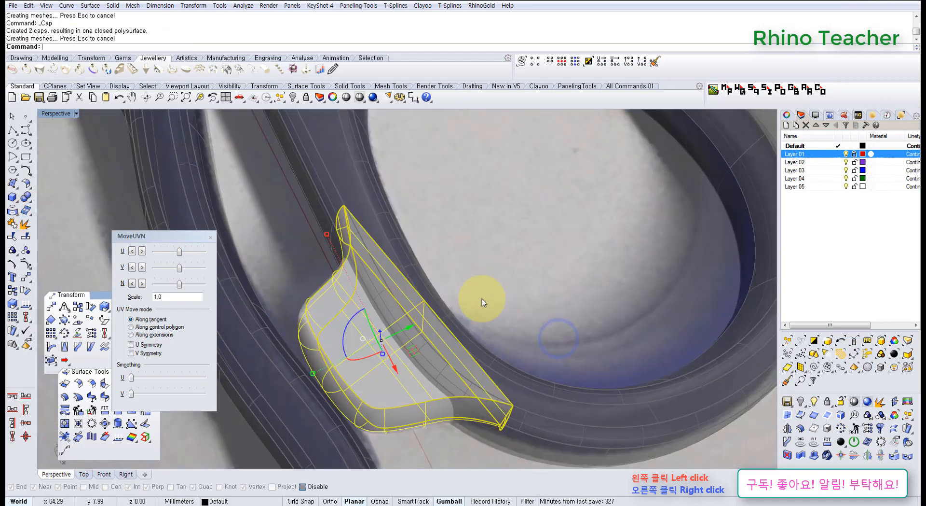
key(Escape)
click(210, 237)
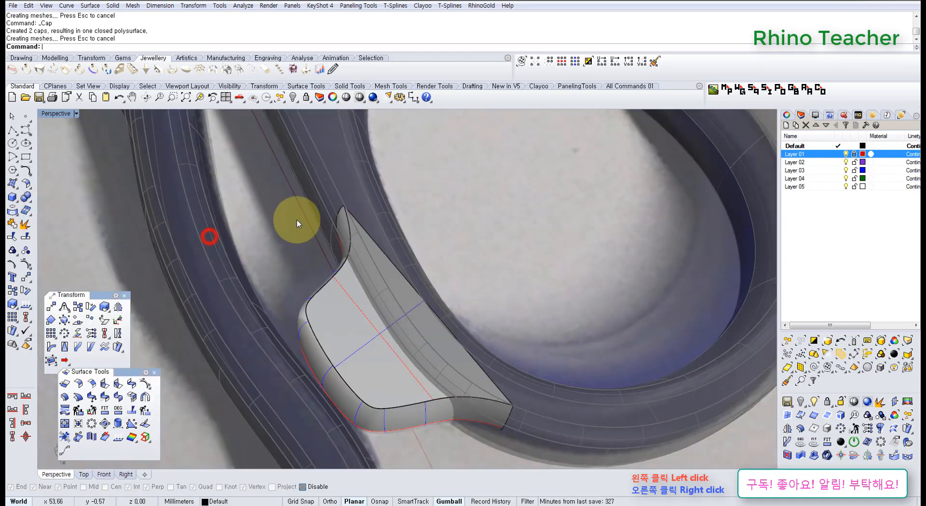
Examine the capped stopper's rounded side and its fit against the handles from several angles
scroll(355, 293, down, 6)
right_drag(347, 277, 332, 246)
scroll(338, 319, up, 7)
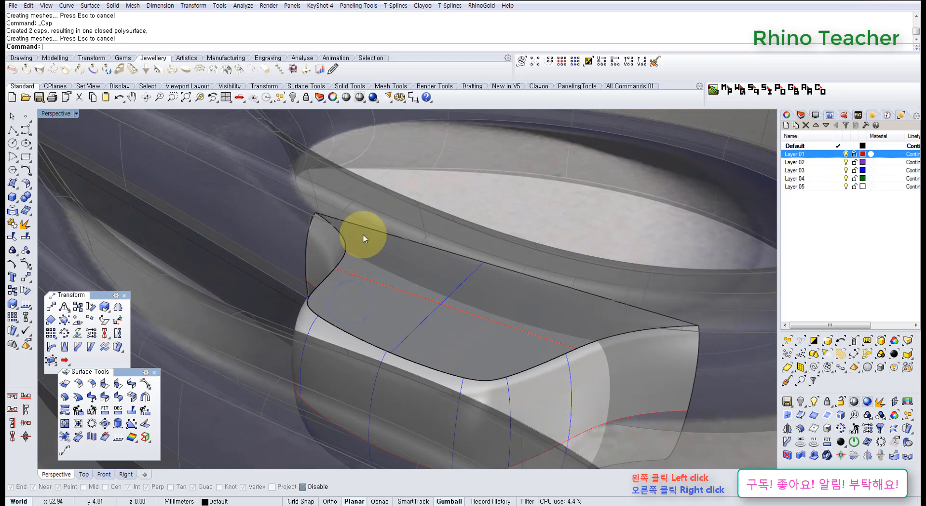
right_drag(305, 273, 403, 305)
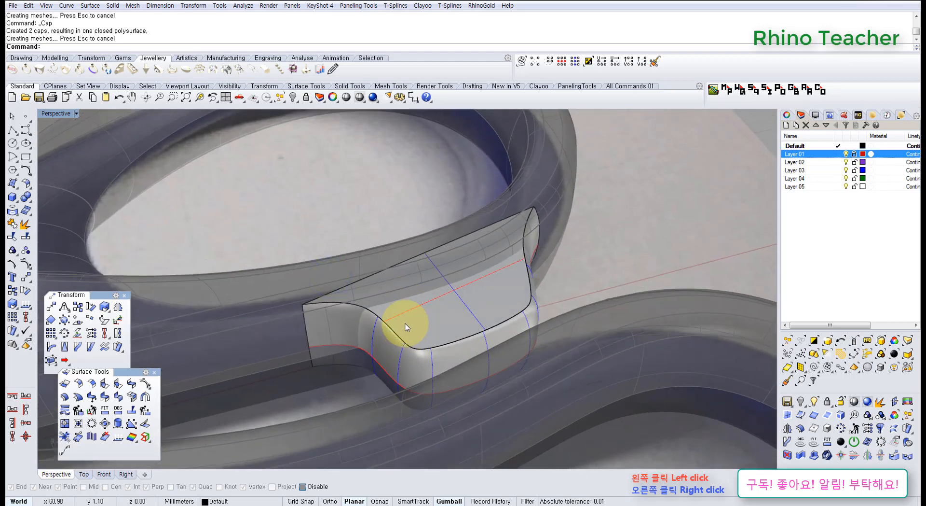
Unlock only the upper handle so it can be combined with the stopper
middle_click(372, 321)
click(369, 298)
click(368, 294)
right_click(389, 293)
scroll(429, 289, down, 5)
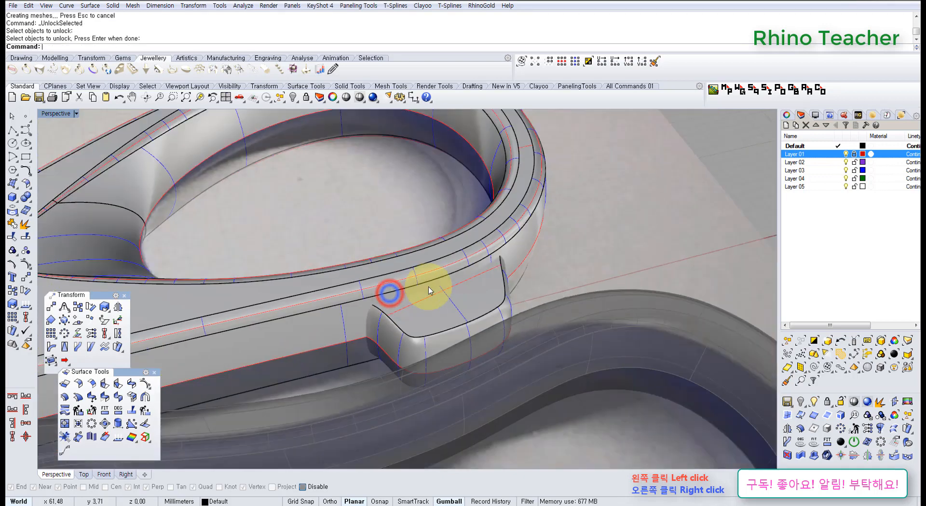
Boolean union the upper handle with the capped stopper into one solid
right_drag(432, 283, 353, 280)
scroll(345, 307, up, 5)
click(353, 280)
click(463, 302)
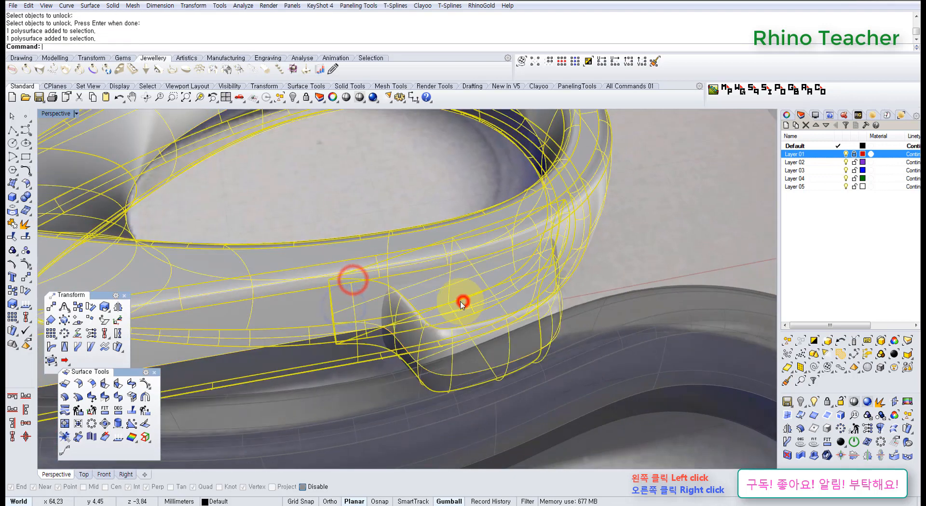
click(24, 199)
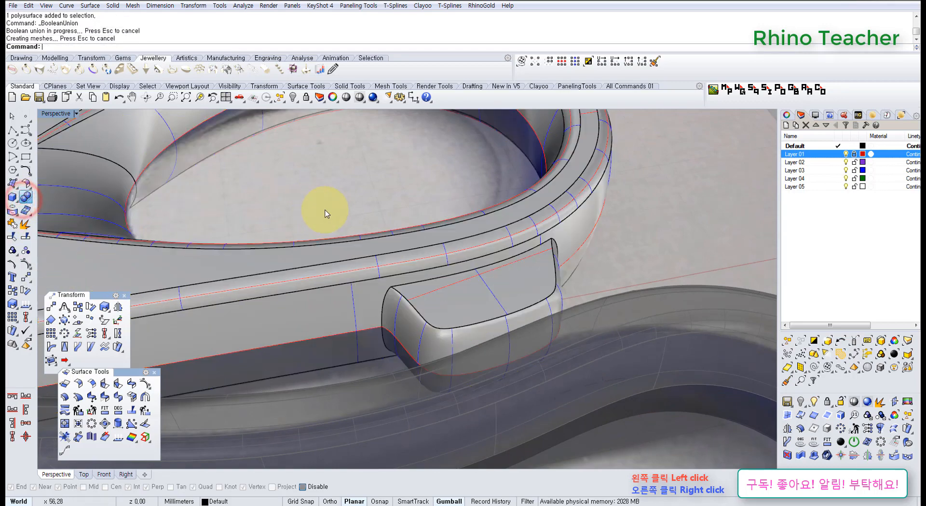
mouse_move(463, 203)
right_down()
mouse_move(364, 173)
mouse_move(471, 223)
mouse_move(466, 244)
right_up()
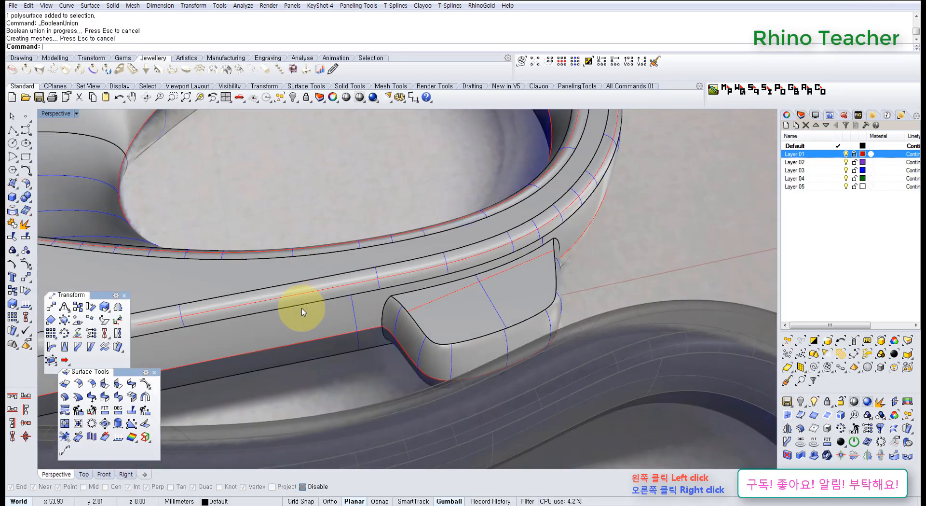
Fillet the stopper's outline edges on both faces and its junction edges with the handle at a 0.5 mm radius
click(25, 197)
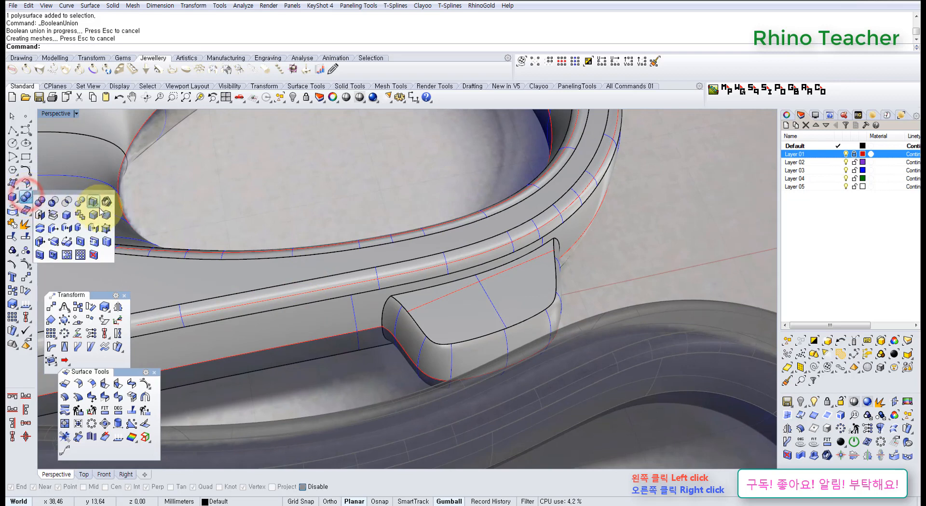
click(94, 214)
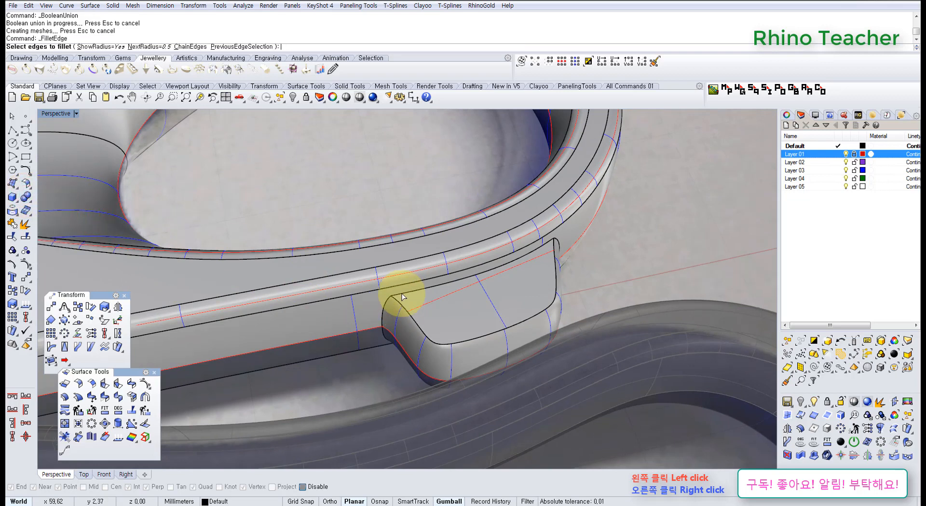
click(399, 296)
click(399, 309)
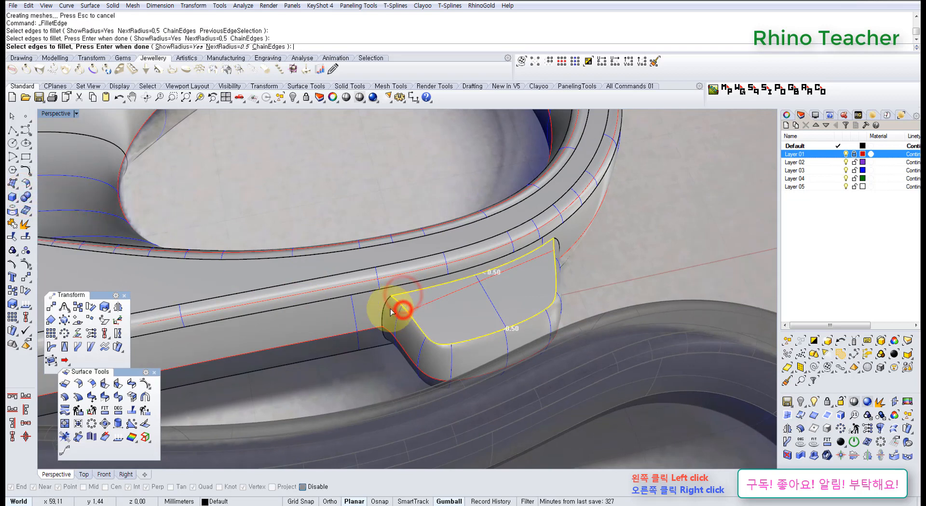
click(386, 305)
right_drag(476, 322, 456, 274)
click(433, 333)
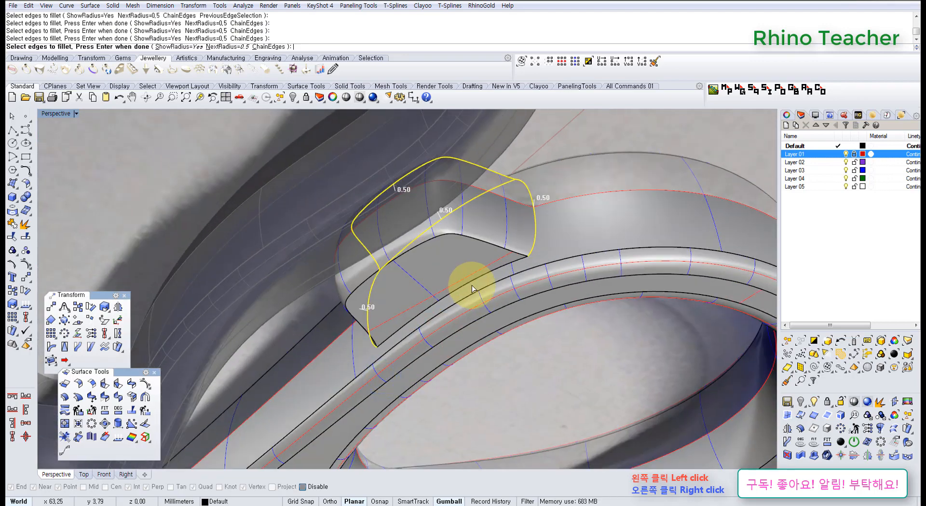
click(471, 284)
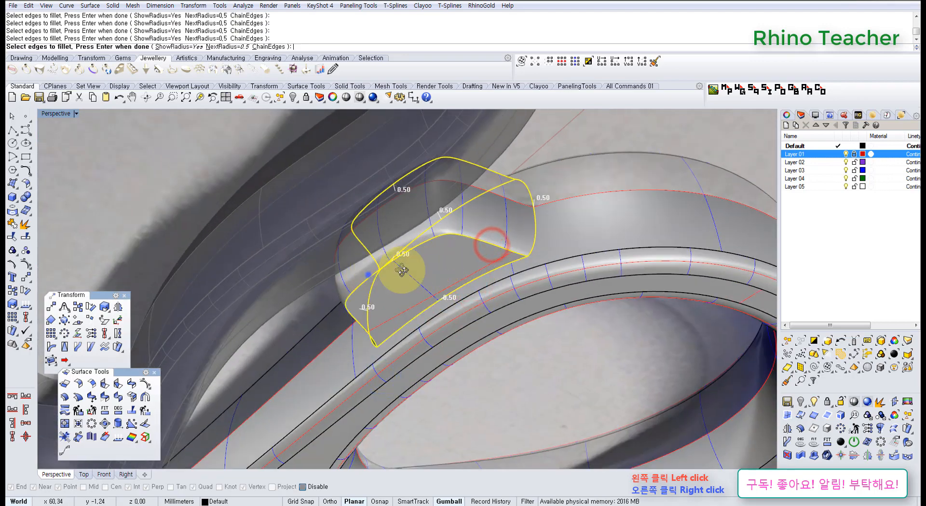
right_drag(401, 270, 445, 265)
right_click(444, 265)
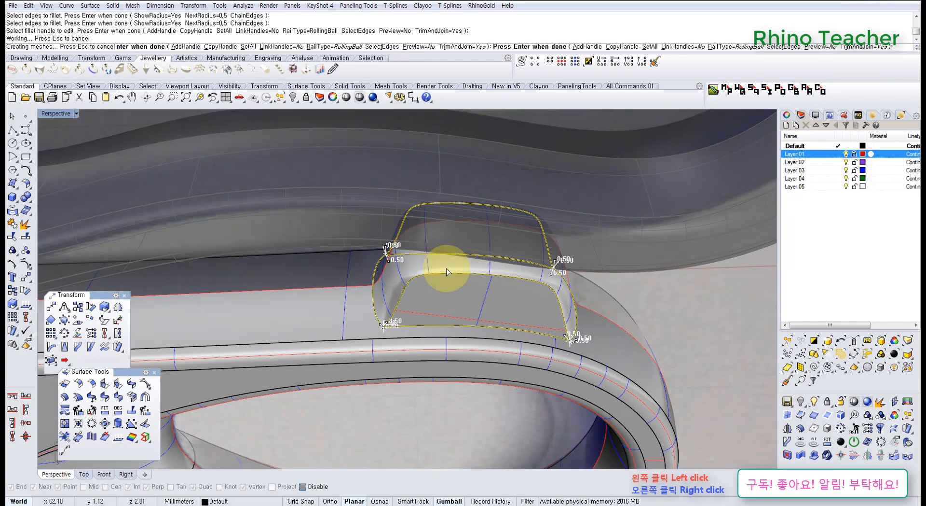
right_click(447, 270)
right_drag(548, 277, 405, 330)
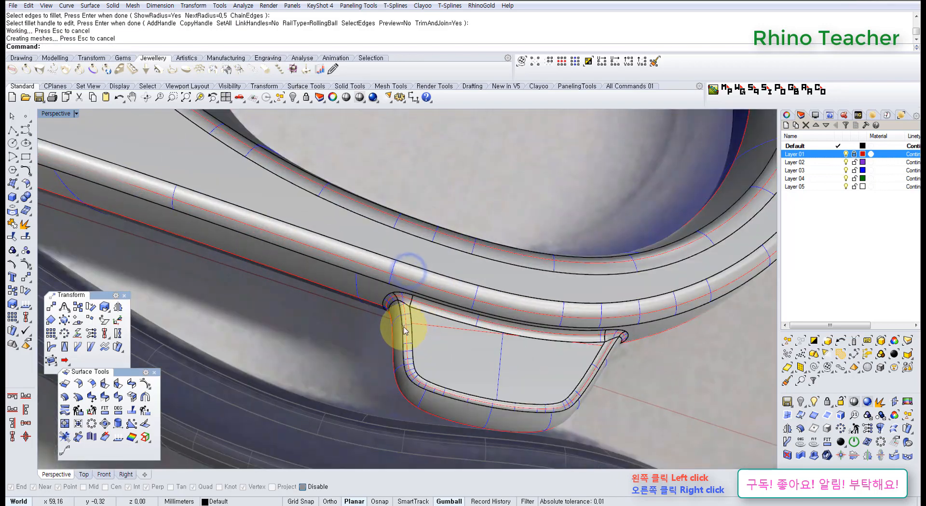
In the Top view, hide Layer 01 with the reference photo and unlock the remaining lower handle
key(ctrl+F1)
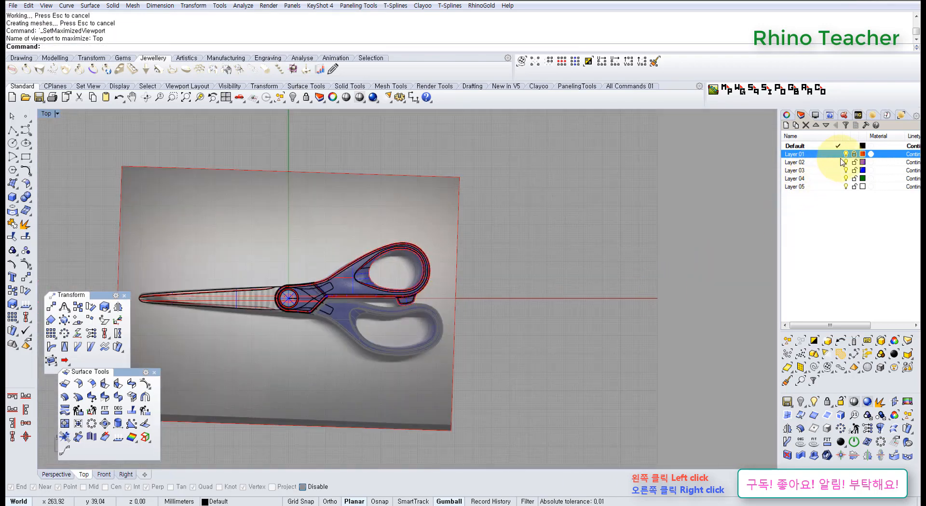
click(847, 155)
right_drag(442, 283, 541, 271)
middle_click(542, 271)
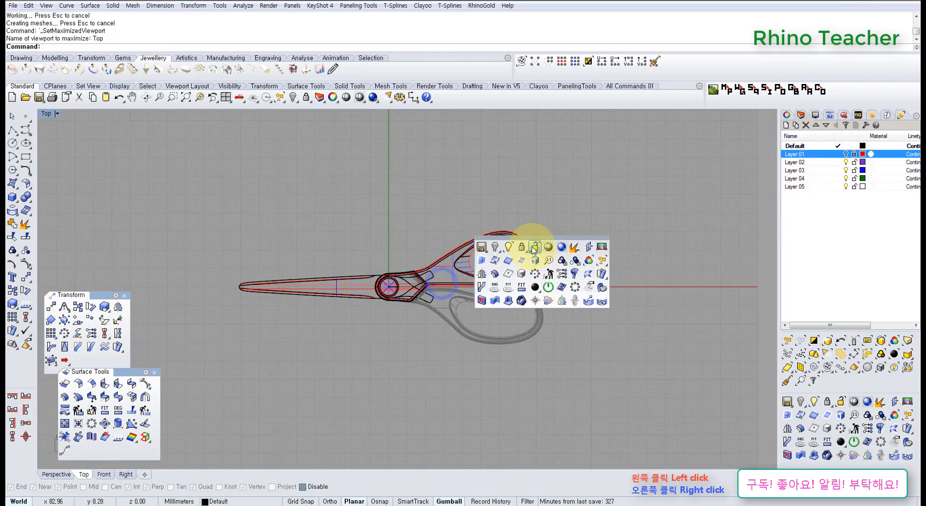
click(532, 246)
scroll(507, 354, up, 4)
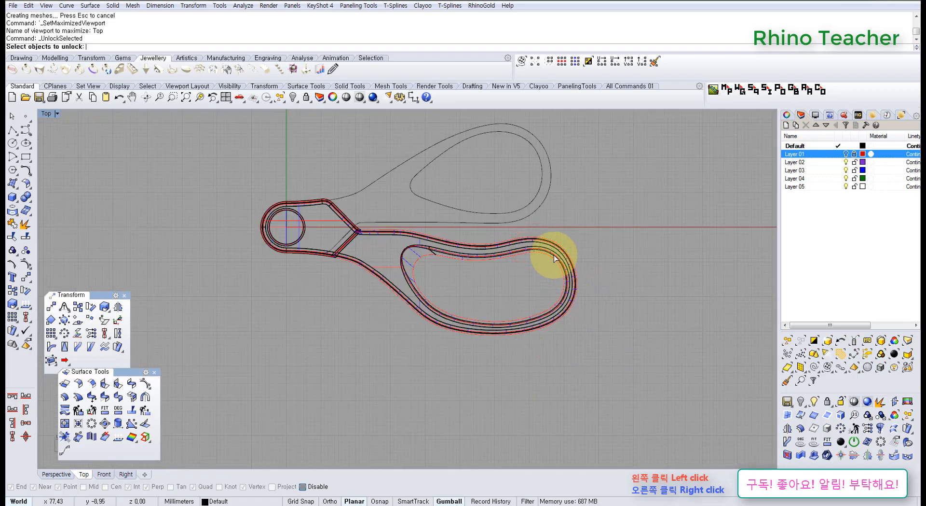
scroll(381, 253, up, 2)
scroll(381, 254, up, 2)
click(432, 296)
right_click(433, 297)
scroll(421, 260, down, 5)
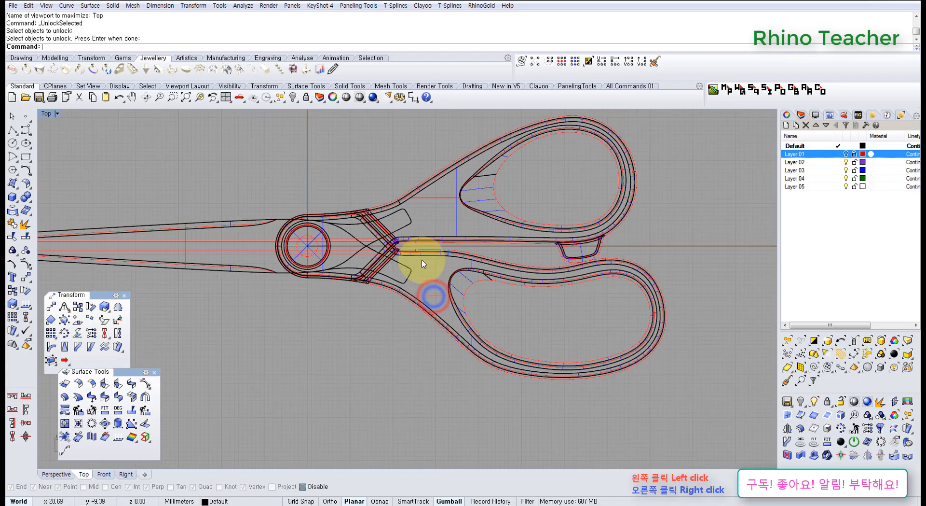
In the Perspective view, group the upper handle with its matching blade
right_drag(415, 233, 389, 272)
key(ctrl+F4)
scroll(387, 309, down, 5)
right_drag(388, 324, 411, 207)
scroll(407, 309, down, 5)
right_drag(401, 304, 439, 381)
scroll(317, 317, up, 4)
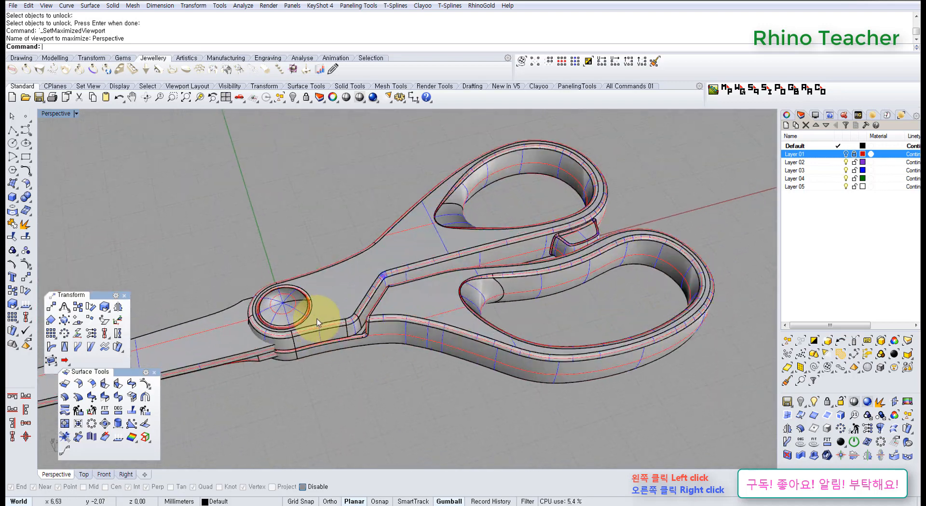
click(341, 293)
right_drag(275, 314, 345, 321)
click(346, 322)
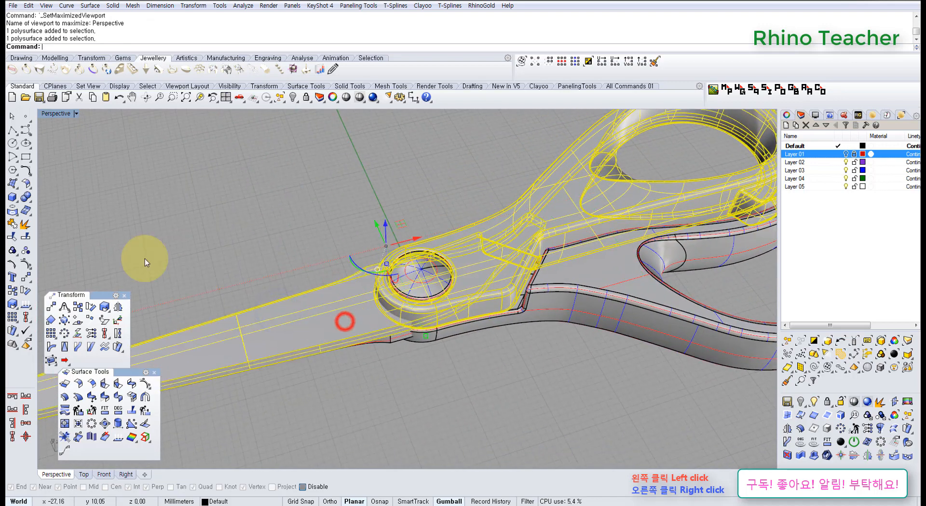
click(16, 250)
click(223, 196)
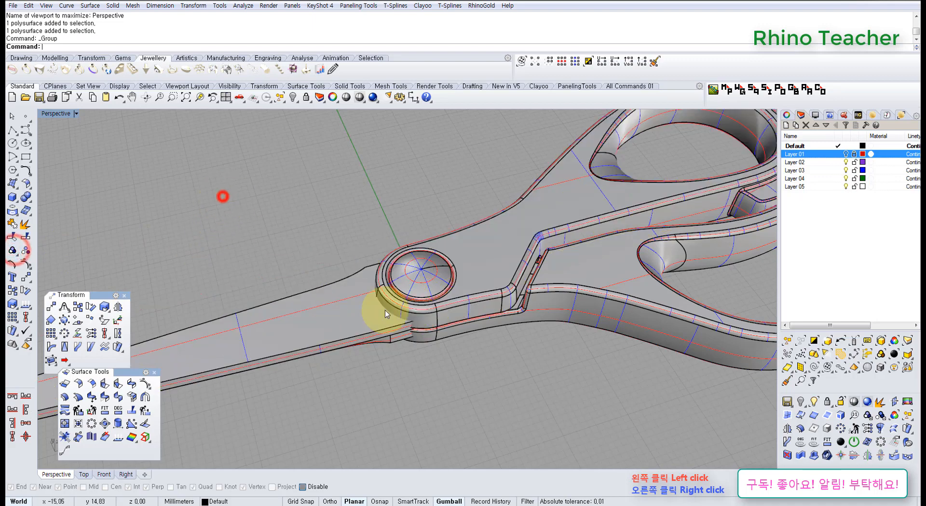
Group the lower handle with the other blade as the second scissor half
right_drag(429, 330, 369, 285)
click(561, 249)
shift+click(321, 251)
right_click(321, 251)
scroll(322, 252, down, 6)
click(396, 325)
Group the two domed pivot caps on the upper and lower faces of the scissors
scroll(368, 285, up, 6)
click(376, 262)
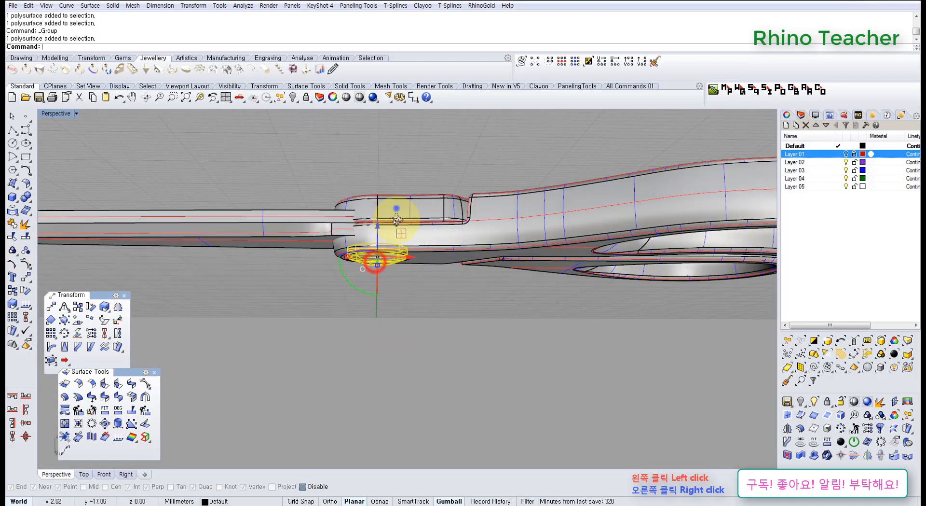
right_drag(396, 208, 394, 269)
shift+click(374, 232)
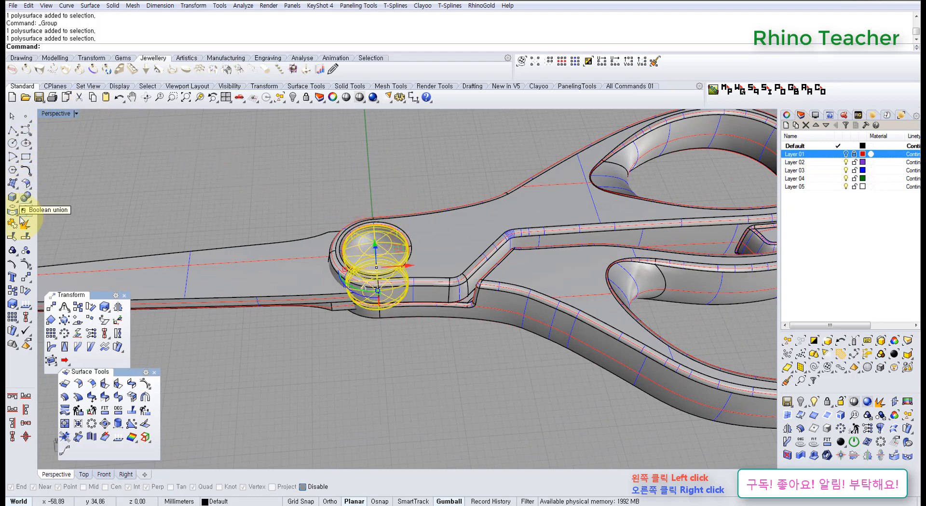
click(12, 250)
click(212, 204)
Close the floating Transform and Surface Tools palettes
click(124, 295)
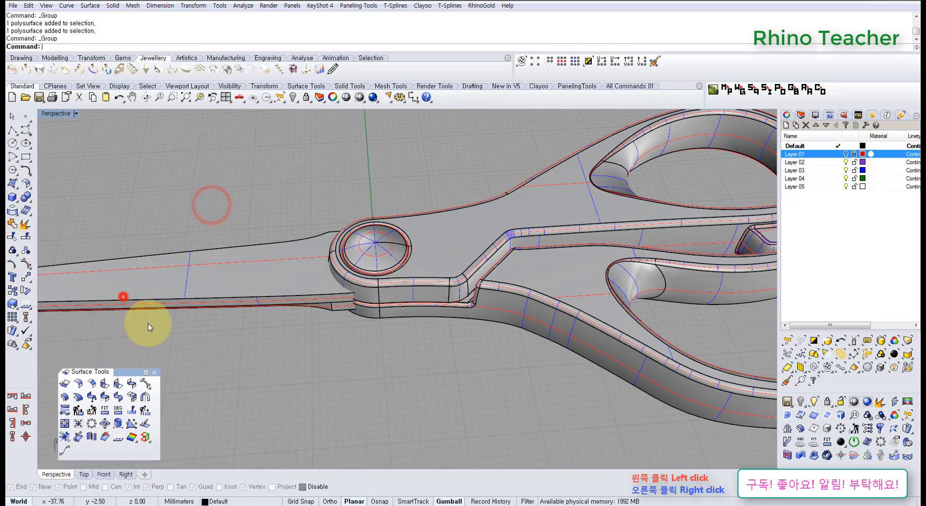
click(154, 372)
click(283, 378)
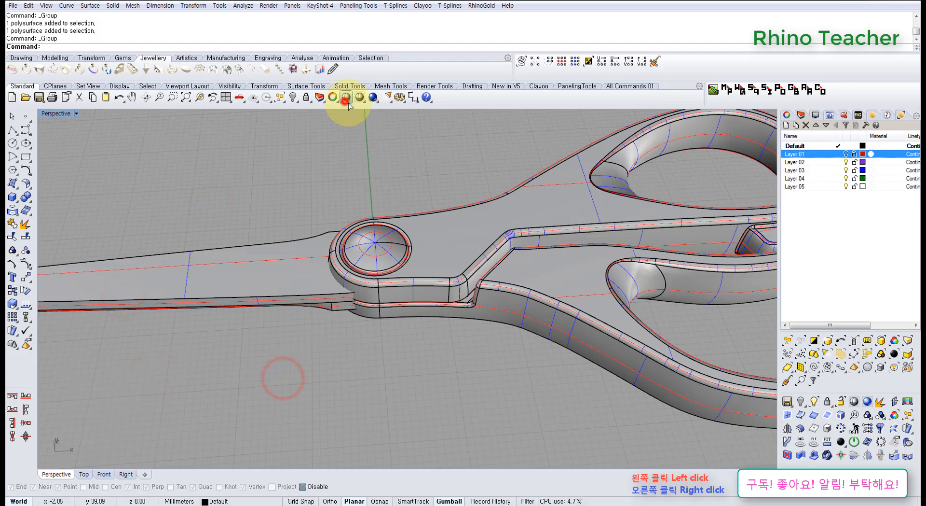
Shade the scissors and examine the blades from several Perspective angles and the blade tip close up in the Top view
click(346, 100)
scroll(475, 311, down, 7)
right_drag(471, 347, 433, 305)
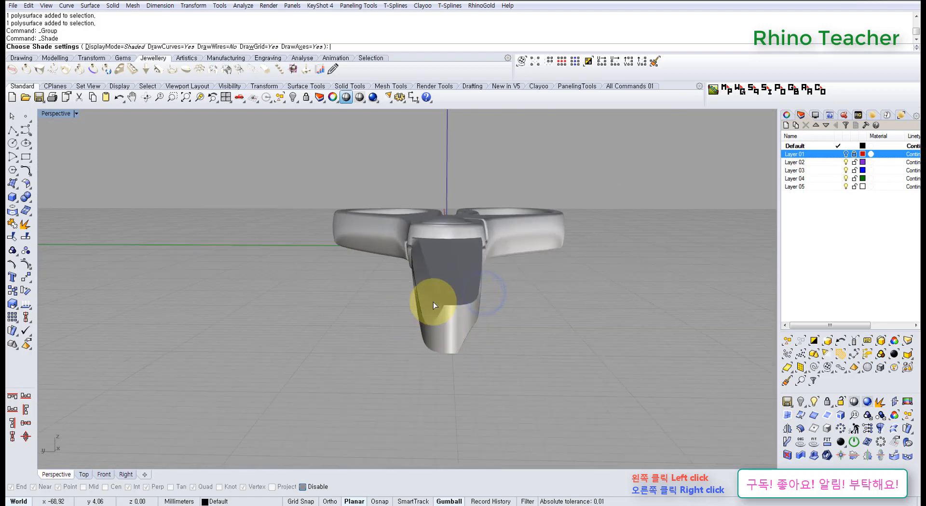
right_drag(500, 326, 399, 308)
right_drag(383, 269, 355, 394)
key(ctrl+F1)
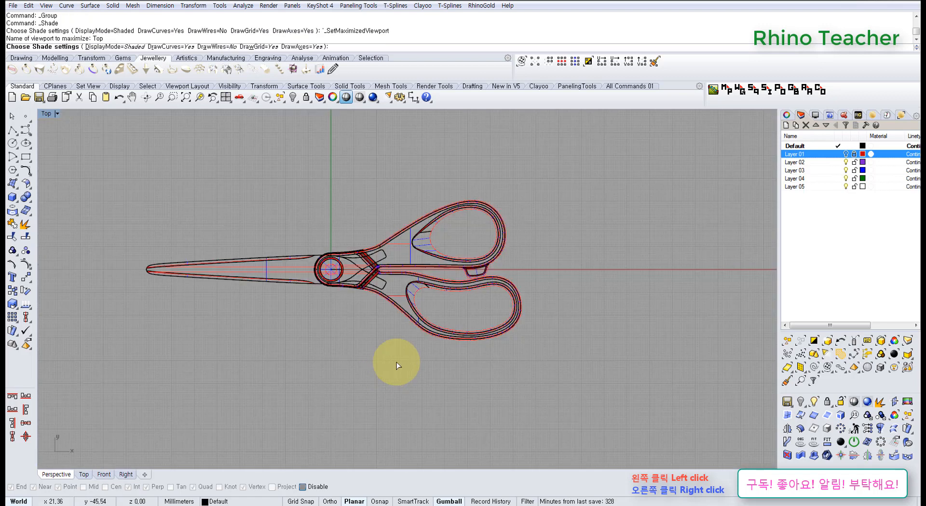
click(348, 95)
right_drag(227, 273, 300, 273)
scroll(300, 272, up, 15)
scroll(411, 279, up, 5)
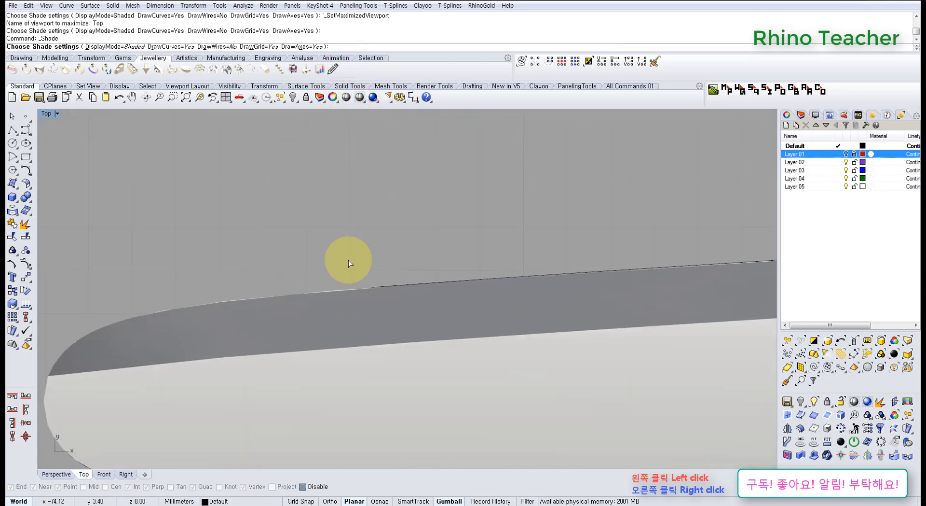
scroll(379, 279, down, 3)
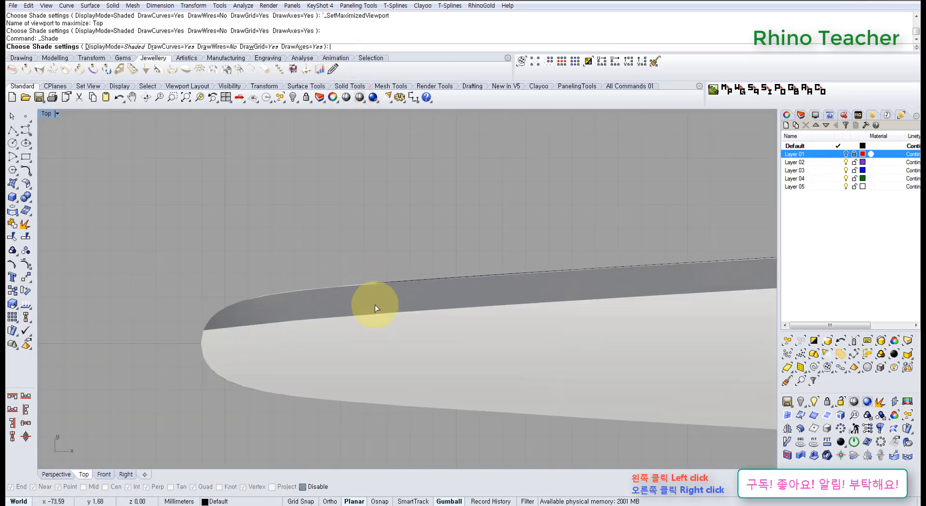
Select each grouped scissor half in turn in the Perspective view and examine how the two blades meet from several angles
key(ctrl+F4)
mouse_move(314, 343)
right_down()
mouse_move(434, 252)
mouse_move(410, 364)
mouse_move(463, 274)
mouse_move(418, 274)
mouse_move(434, 304)
mouse_move(434, 288)
right_up()
click(512, 375)
click(433, 377)
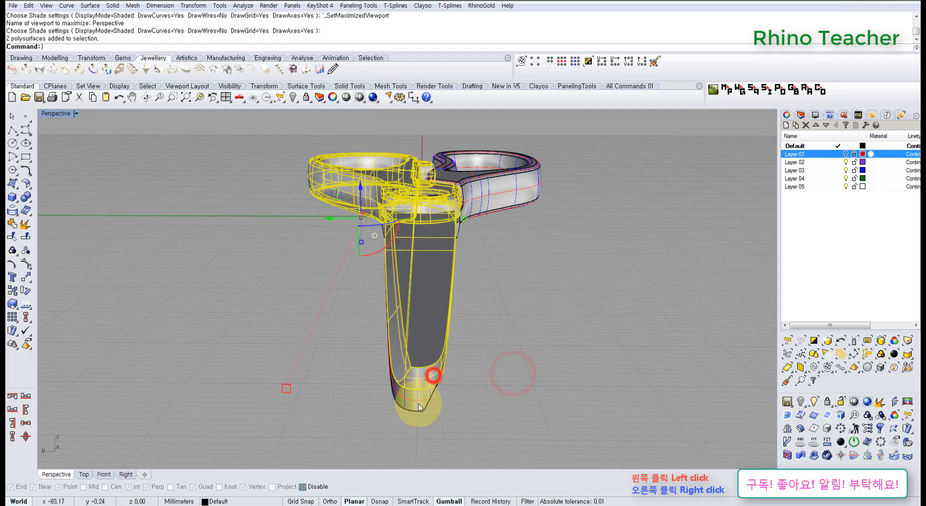
click(420, 401)
click(491, 382)
mouse_move(452, 358)
right_down()
mouse_move(462, 333)
mouse_move(453, 344)
right_up()
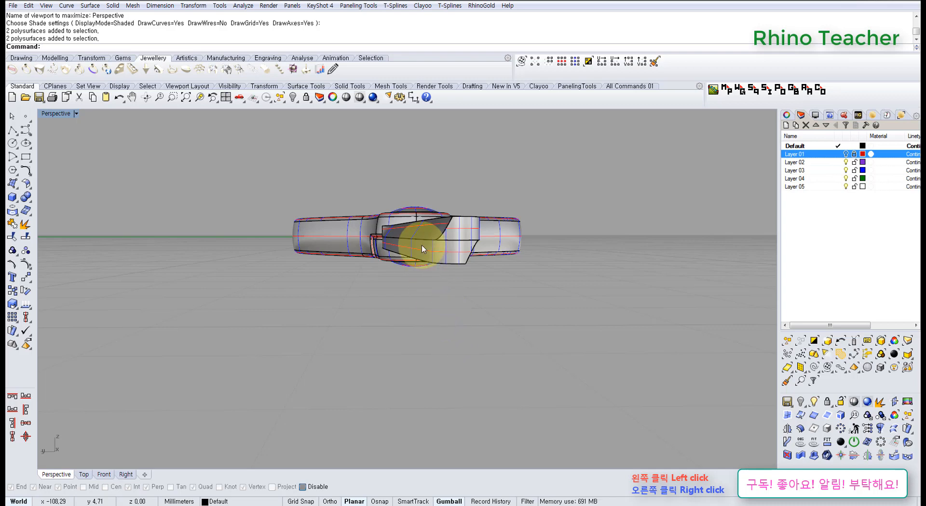
right_drag(447, 210, 399, 338)
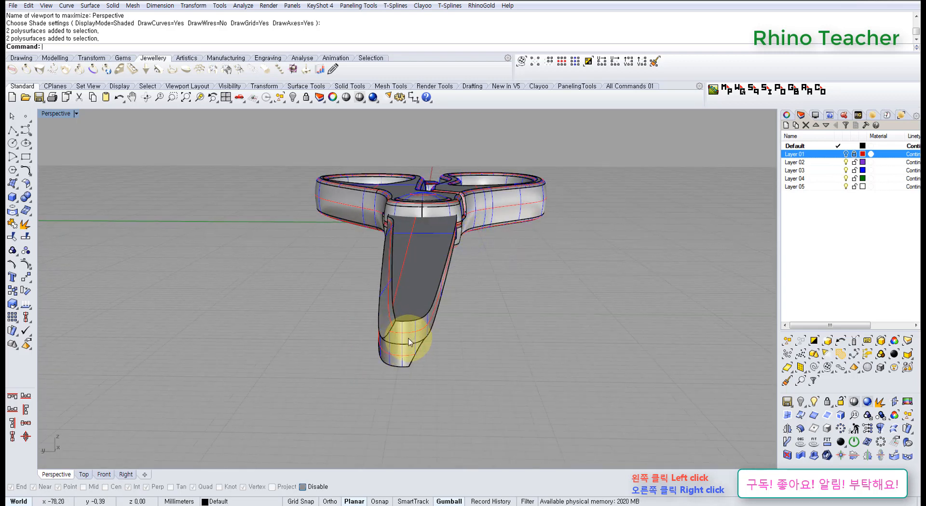
mouse_move(444, 358)
right_down()
mouse_move(460, 348)
mouse_move(453, 349)
right_up()
right_drag(504, 237, 427, 320)
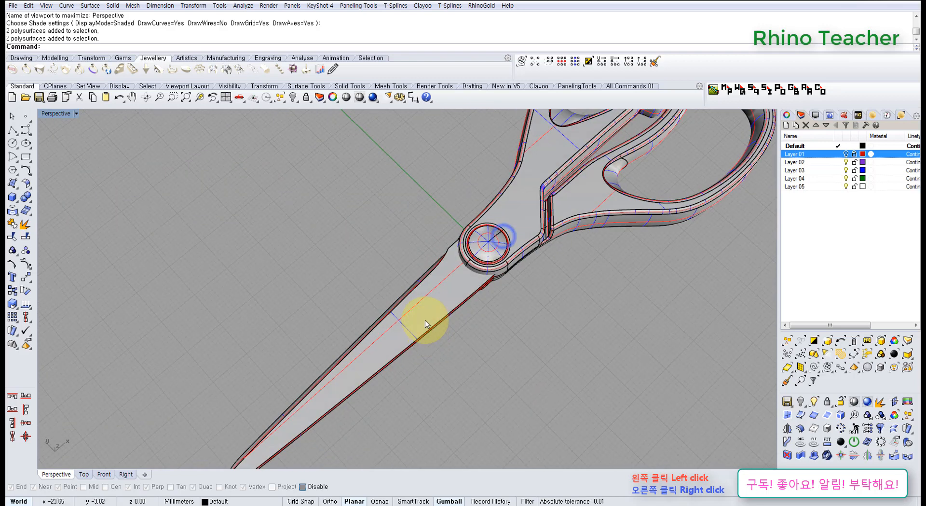
Show the complete scissors shaded and centred in the Top view
key(ctrl+F1)
scroll(430, 316, down, 6)
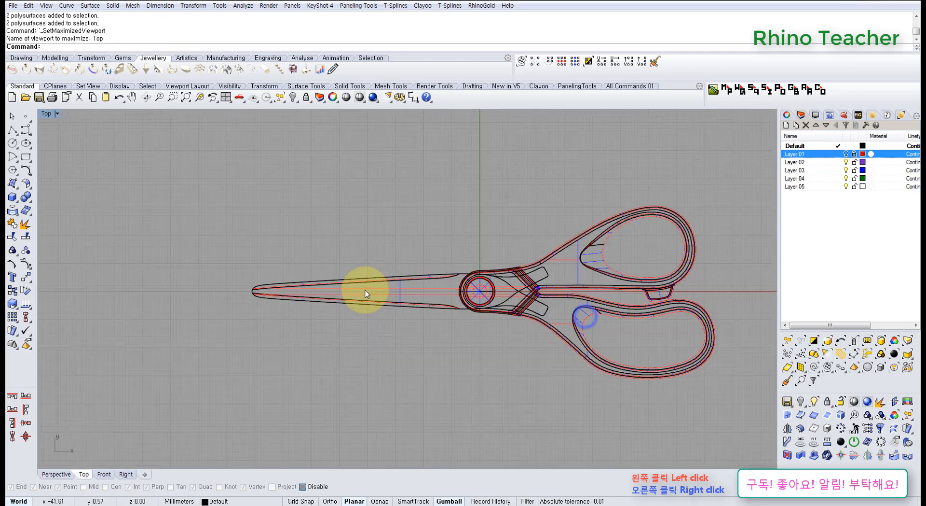
right_drag(434, 295, 417, 293)
click(376, 181)
click(343, 94)
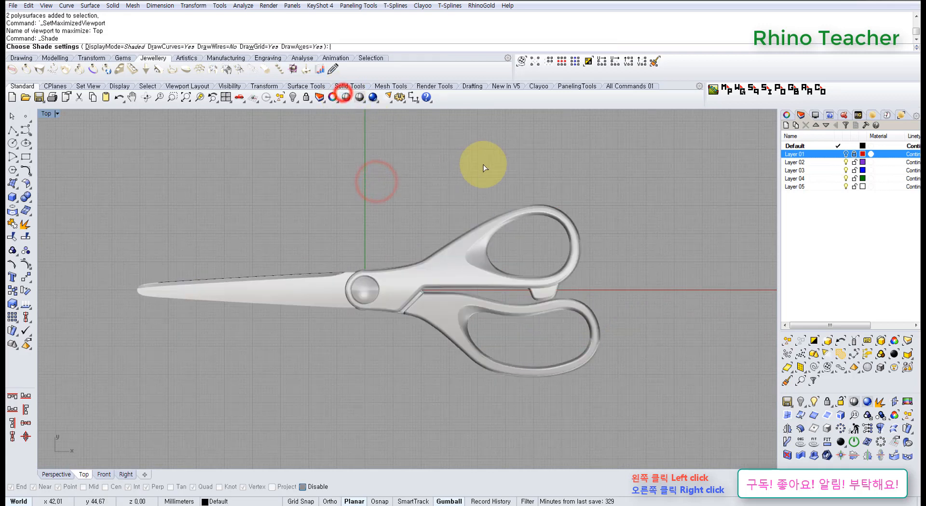
right_drag(363, 252, 390, 244)
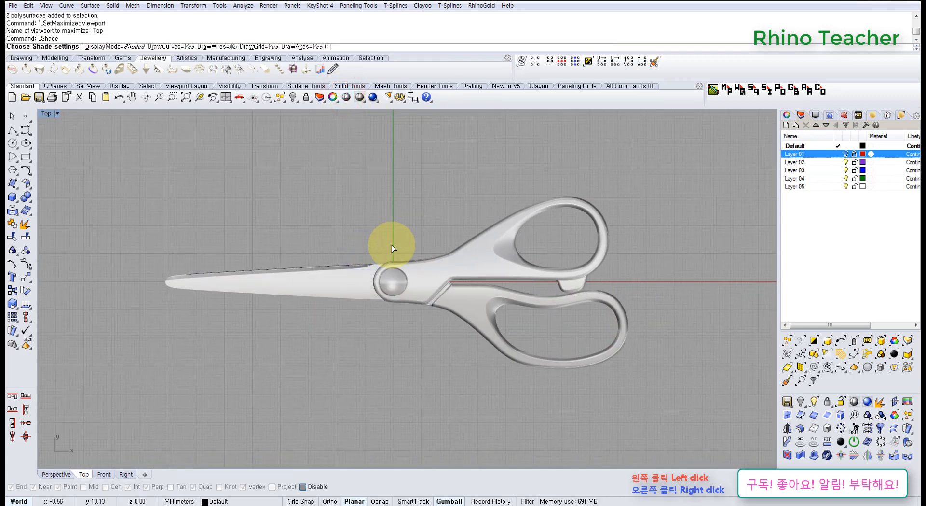